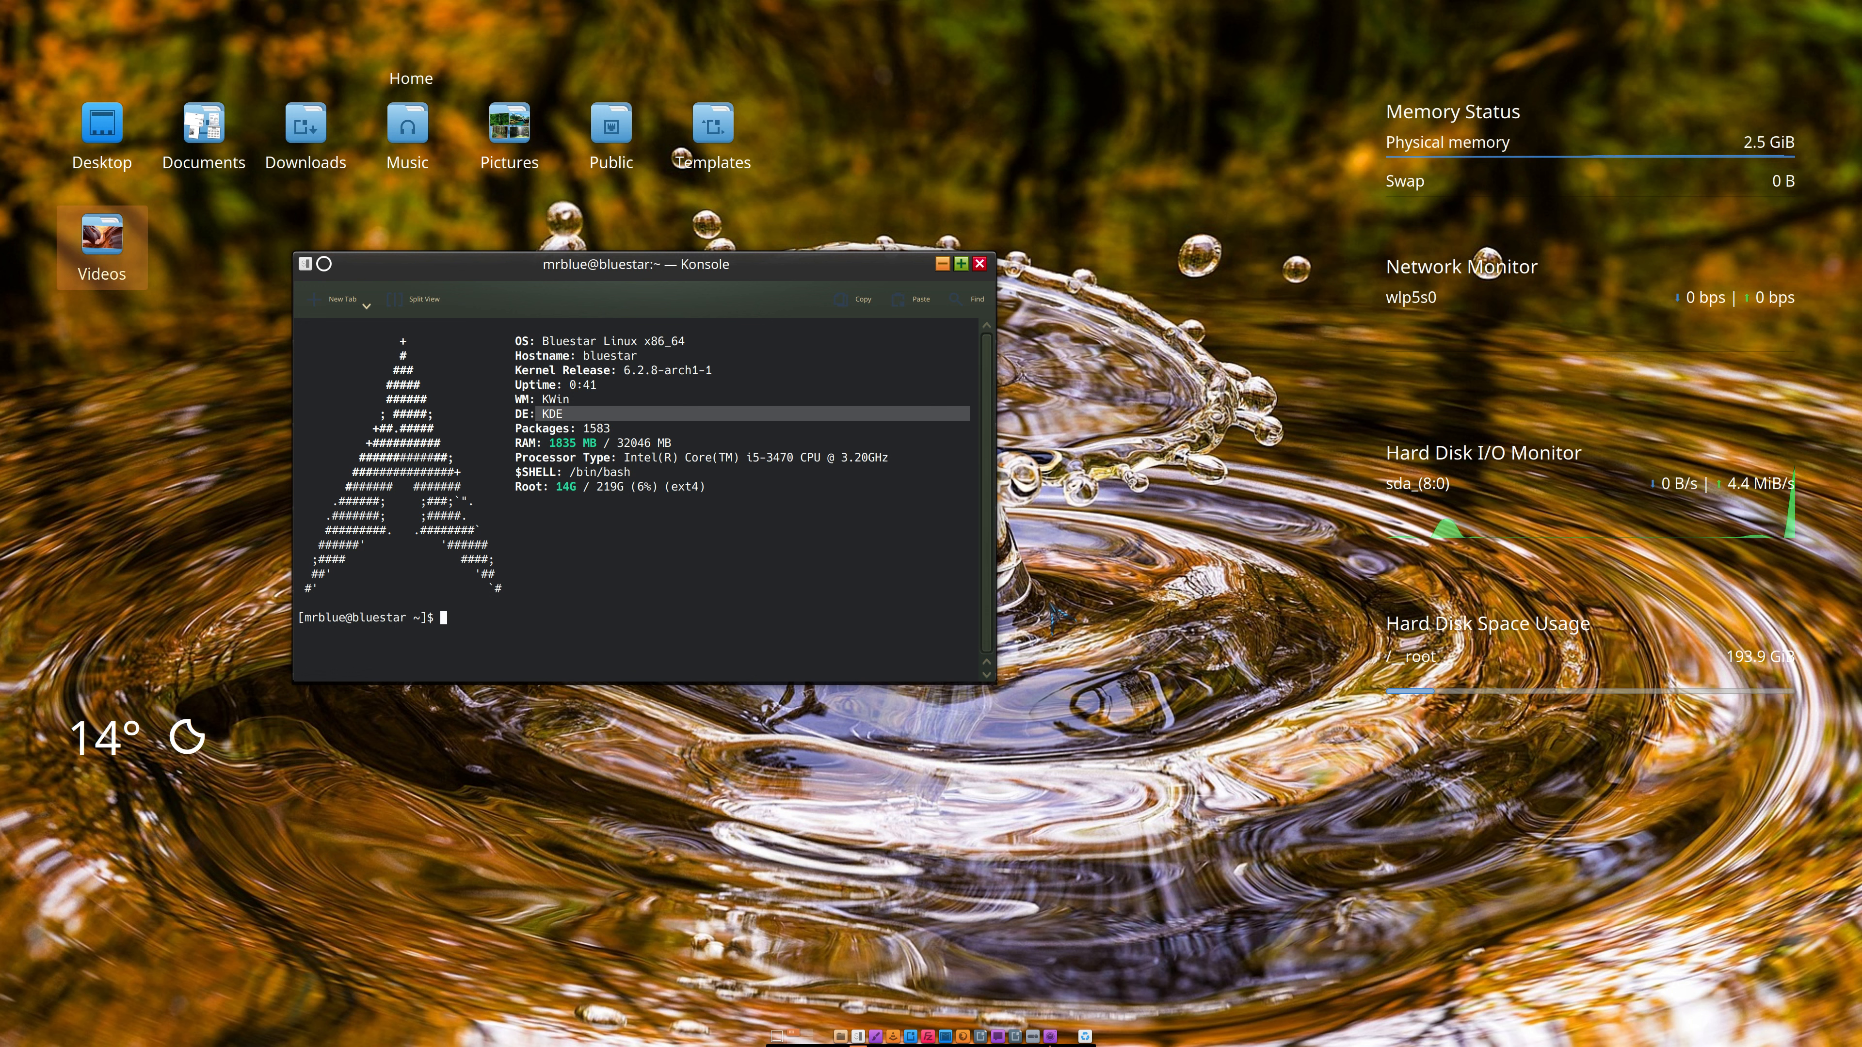
Step: Close the terminal window and open the Cursors page of the Appearance settings in System Settings
{"action": "left_click", "coordinate": [979, 264]}
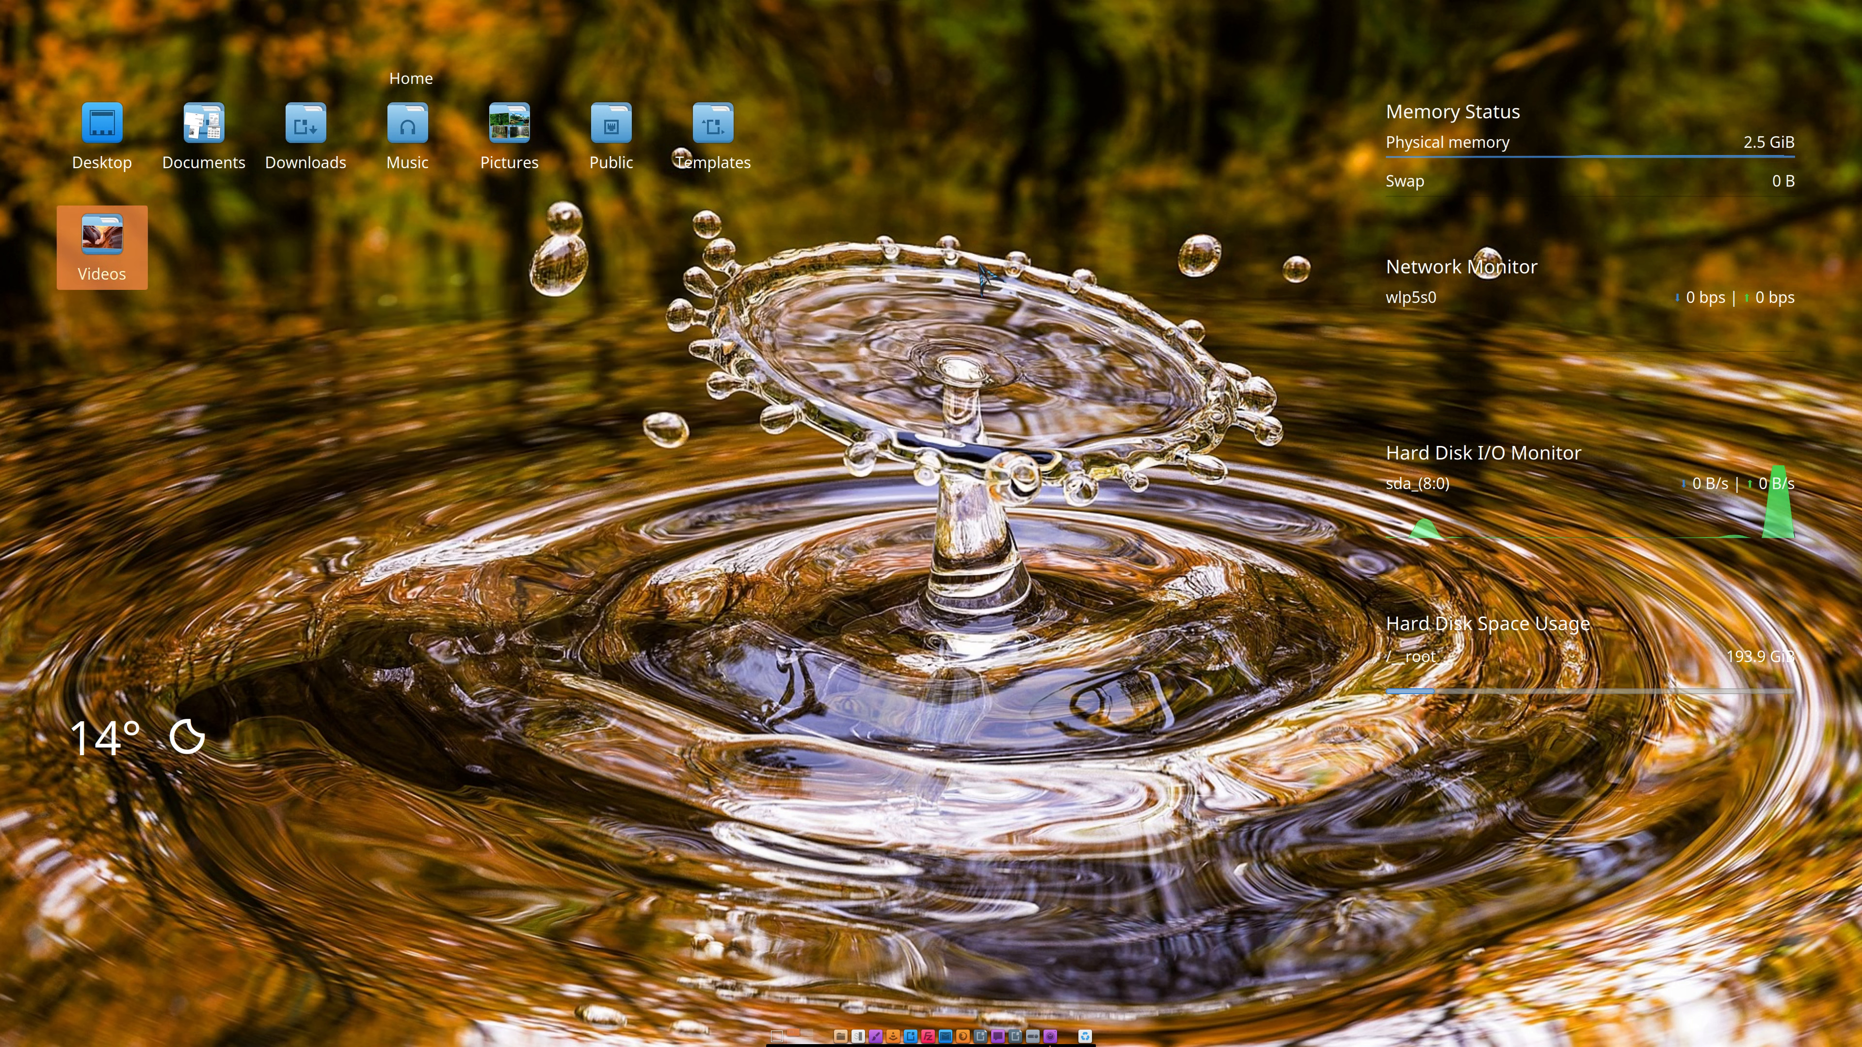
{"action": "left_click", "coordinate": [1033, 1035]}
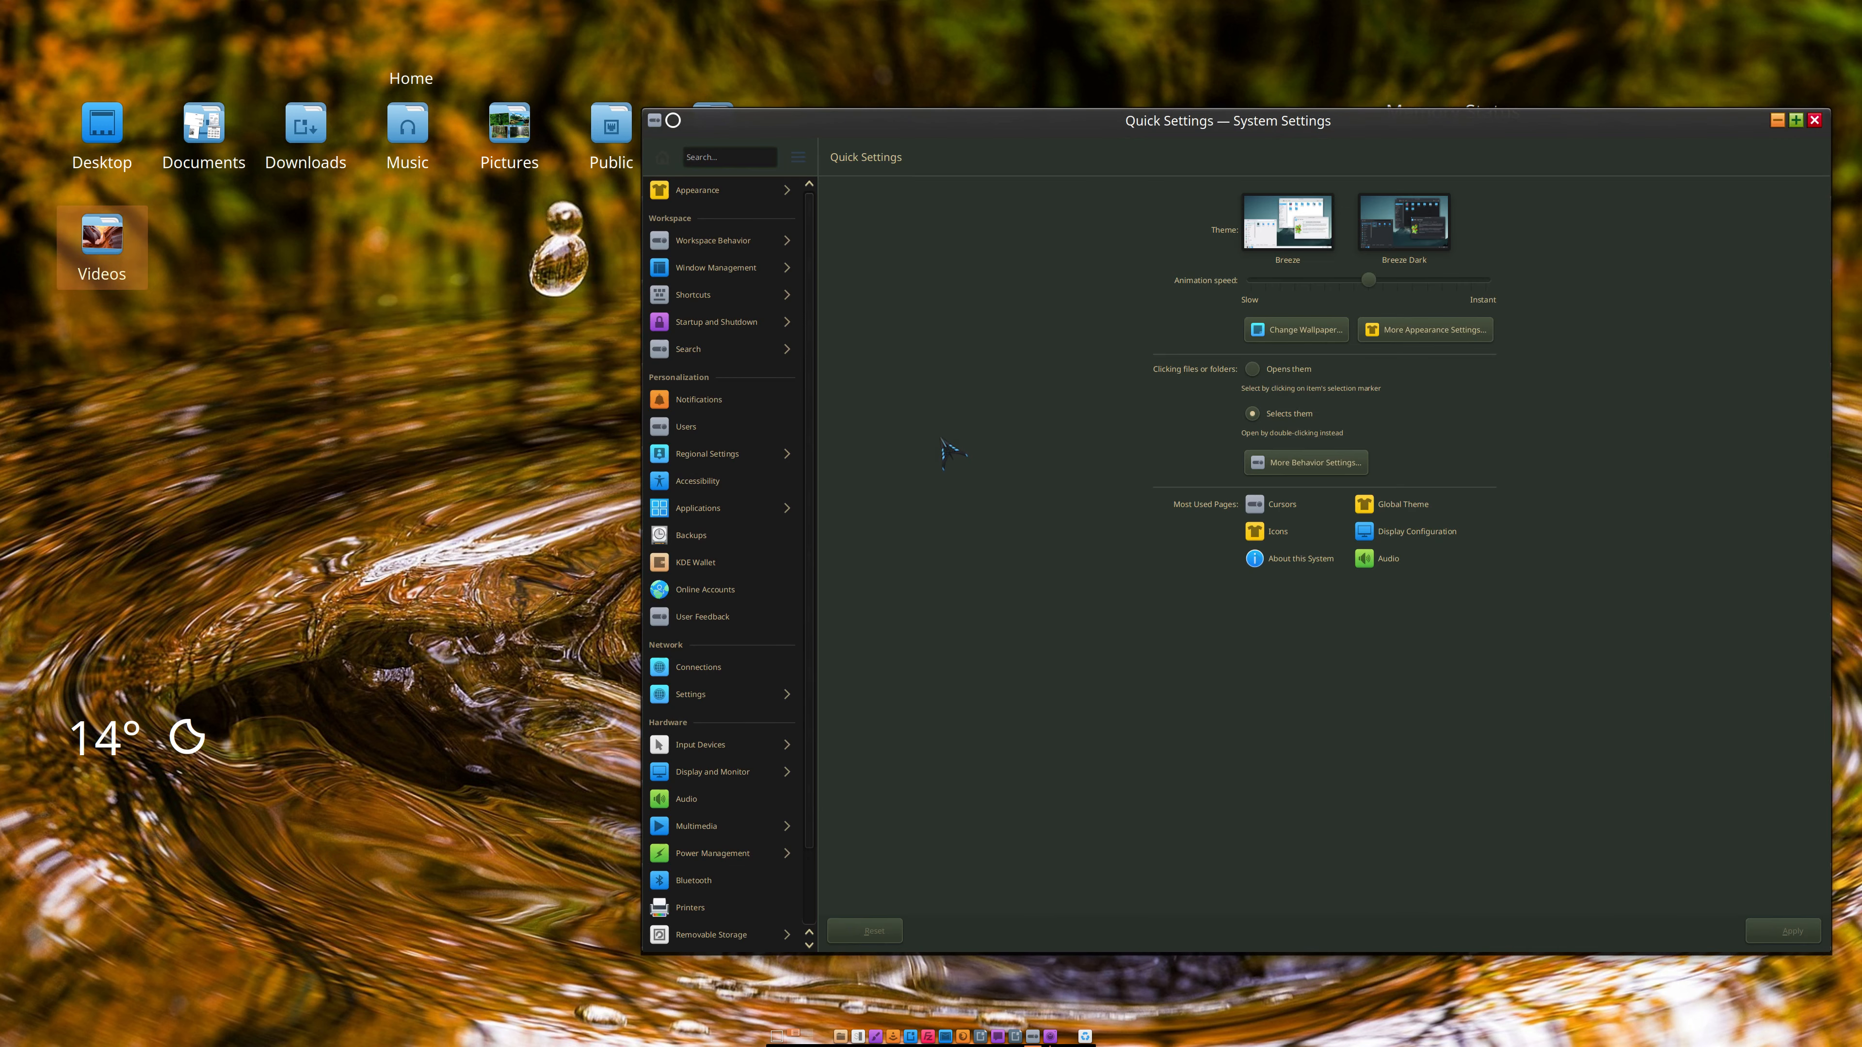
{"action": "left_click", "coordinate": [694, 190]}
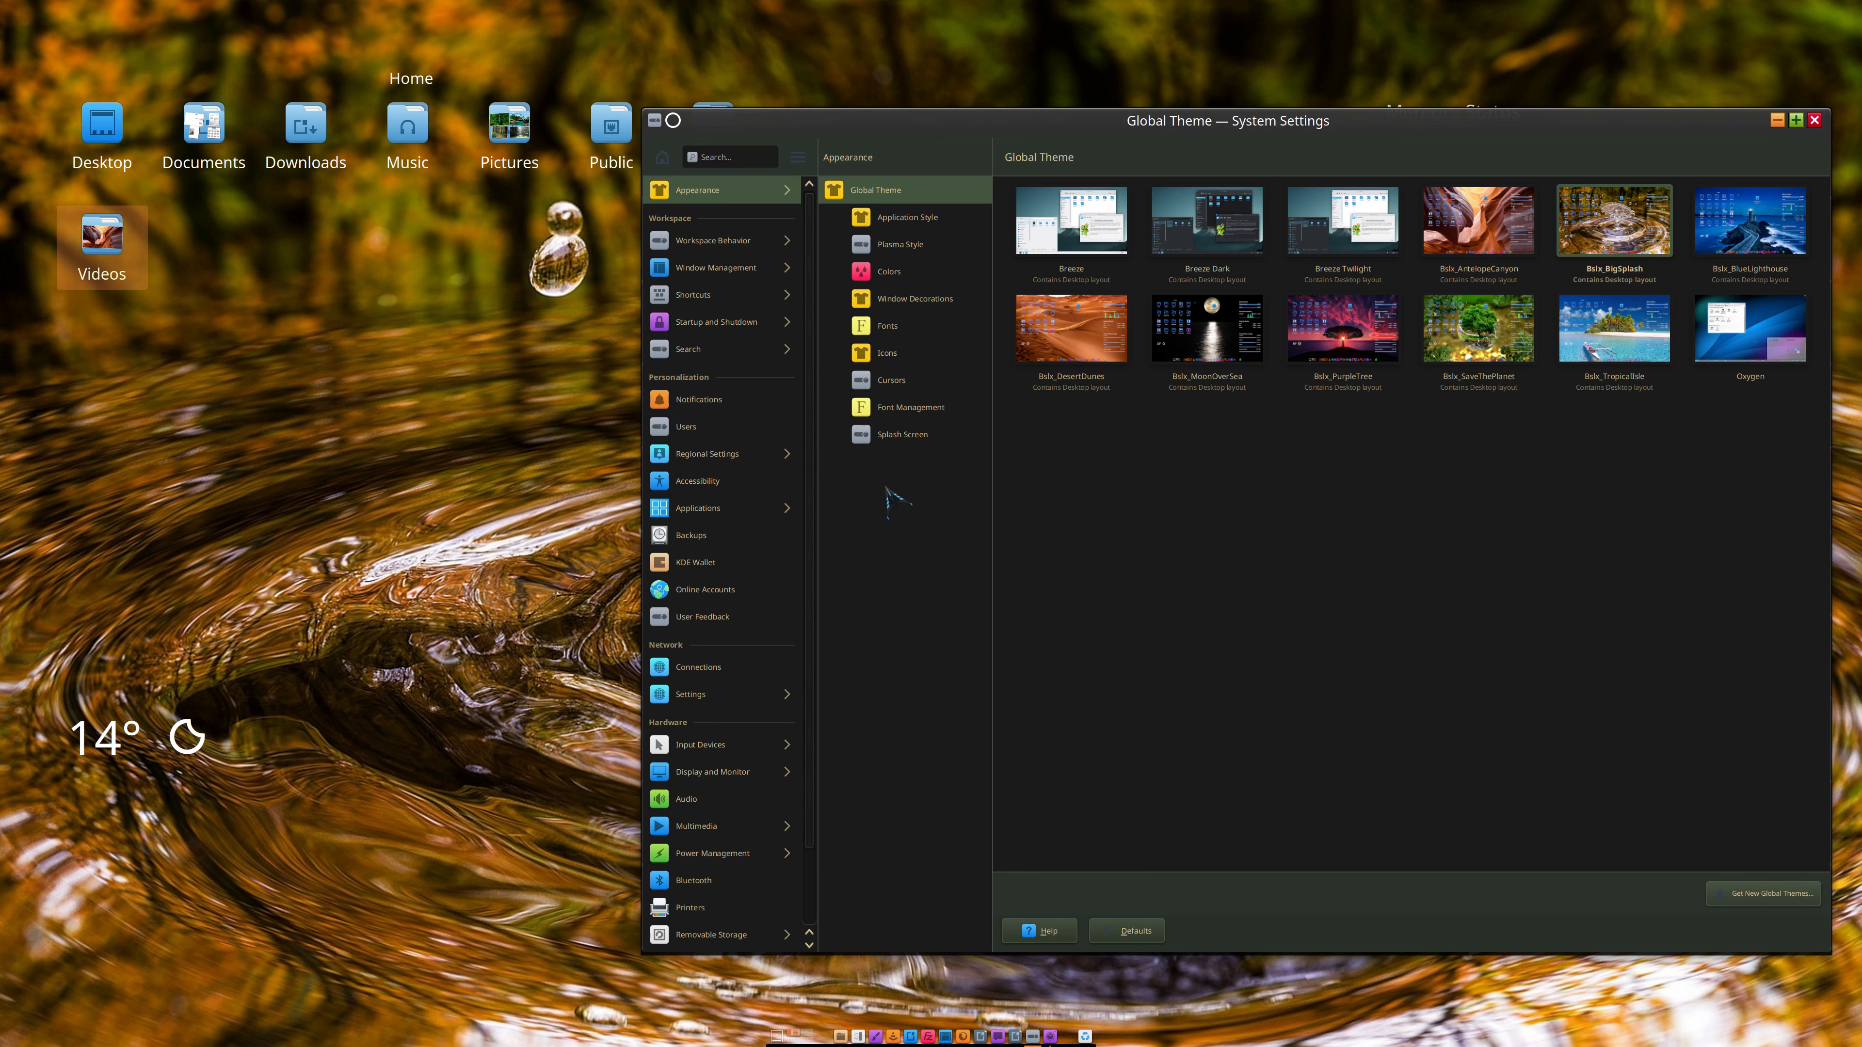
{"action": "left_click", "coordinate": [893, 381]}
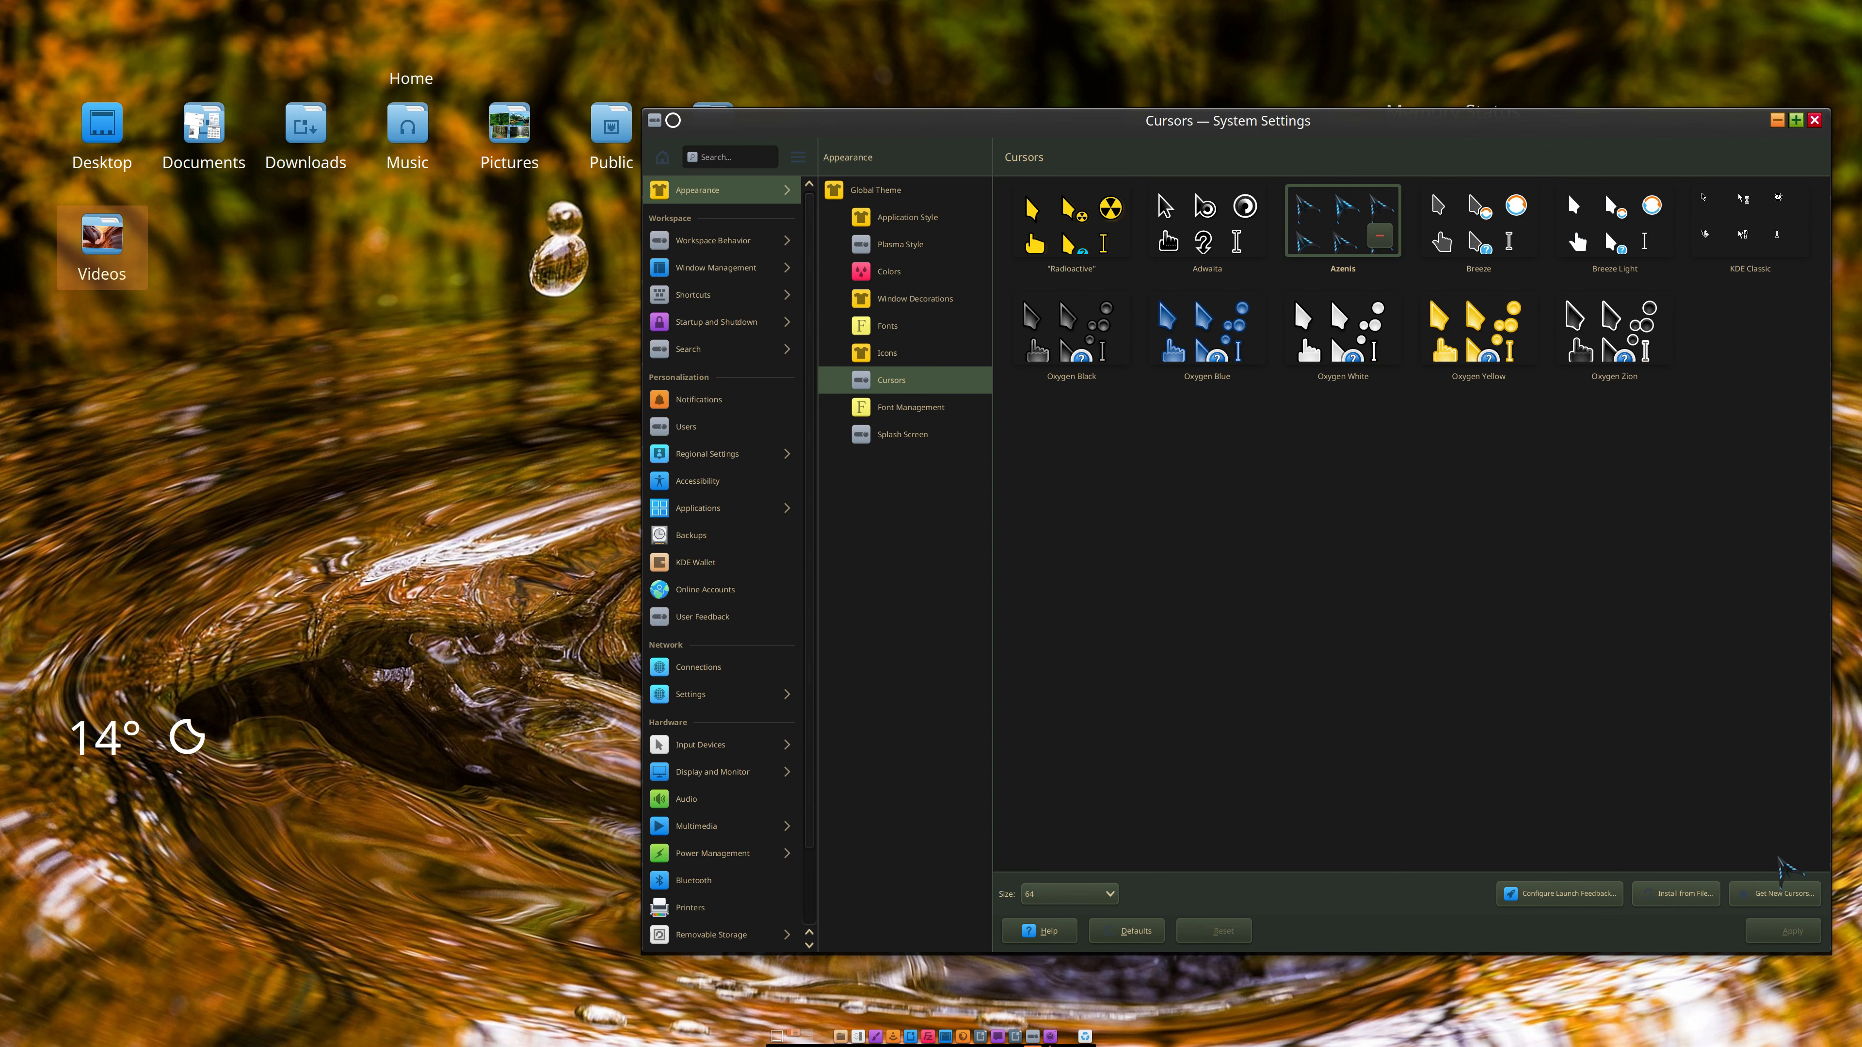
Step: Apply the Oxygen Yellow cursor theme
{"action": "left_click_drag", "start_coordinate": [1220, 130], "coordinate": [914, 133]}
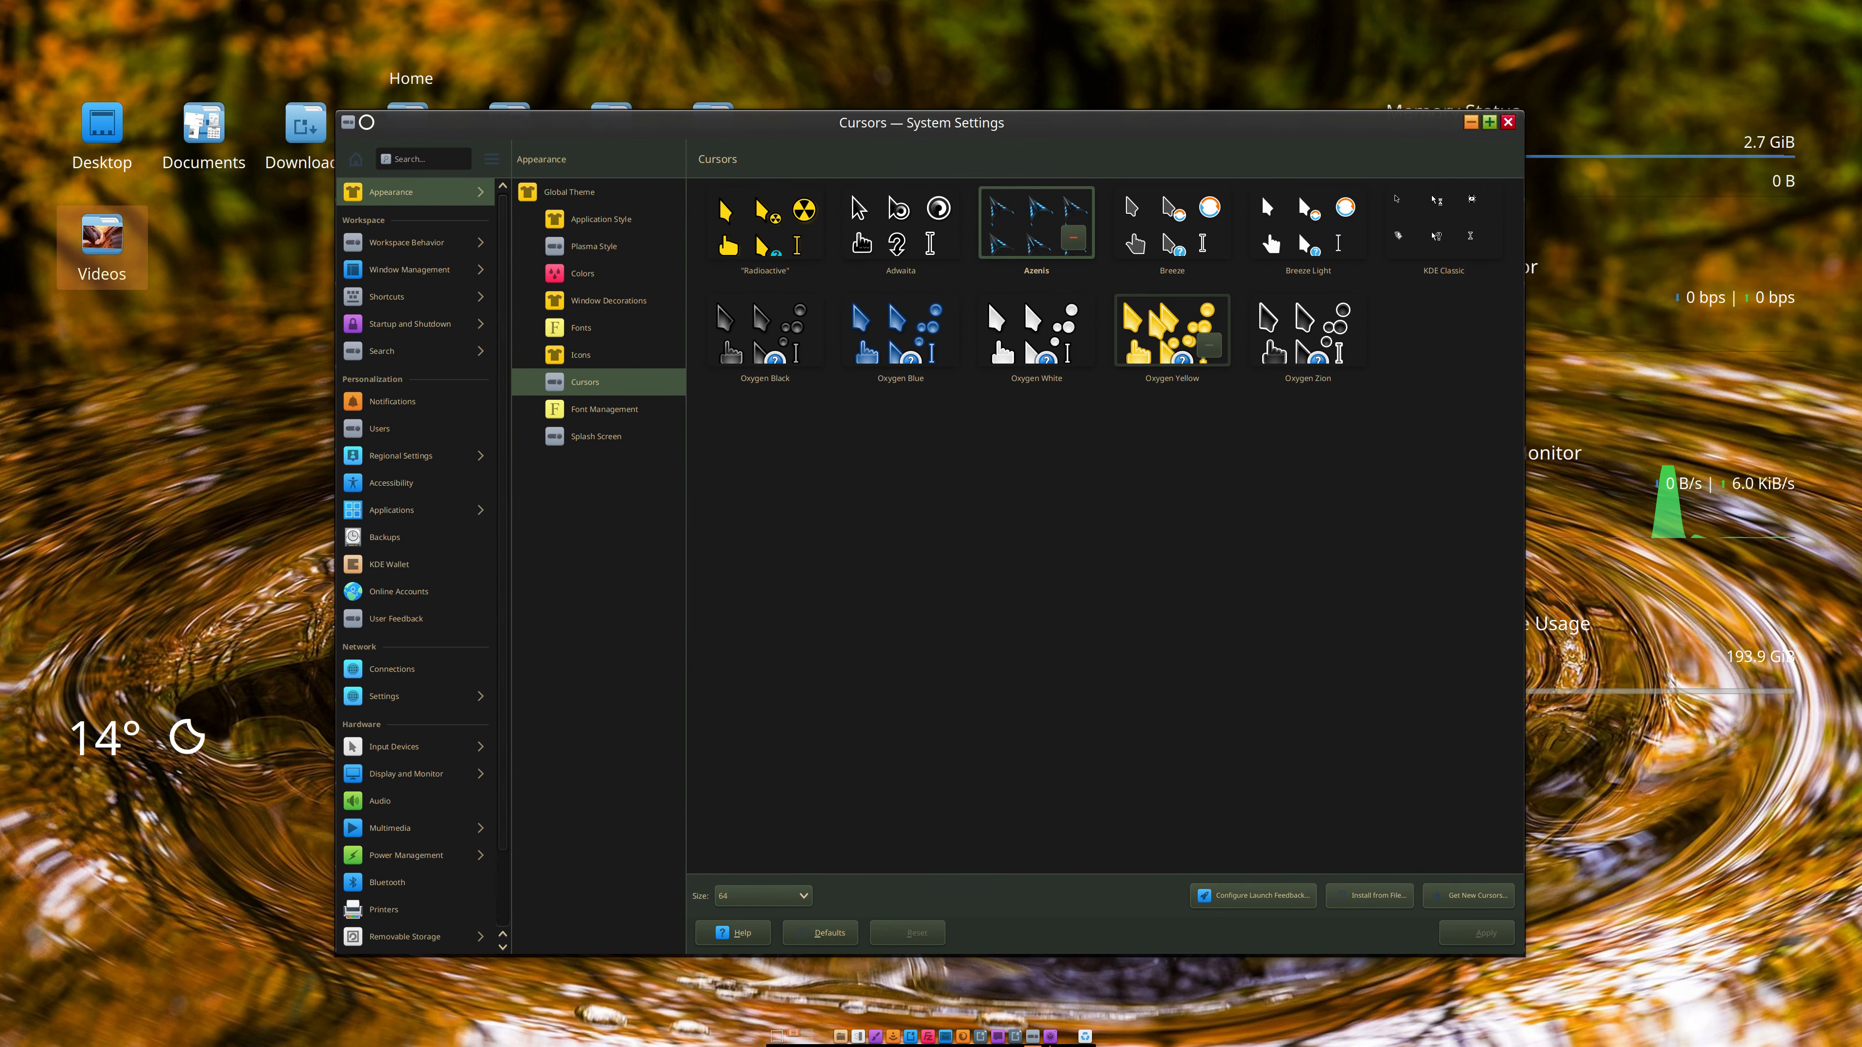
{"action": "left_click", "coordinate": [1172, 331]}
{"action": "left_click", "coordinate": [1466, 925]}
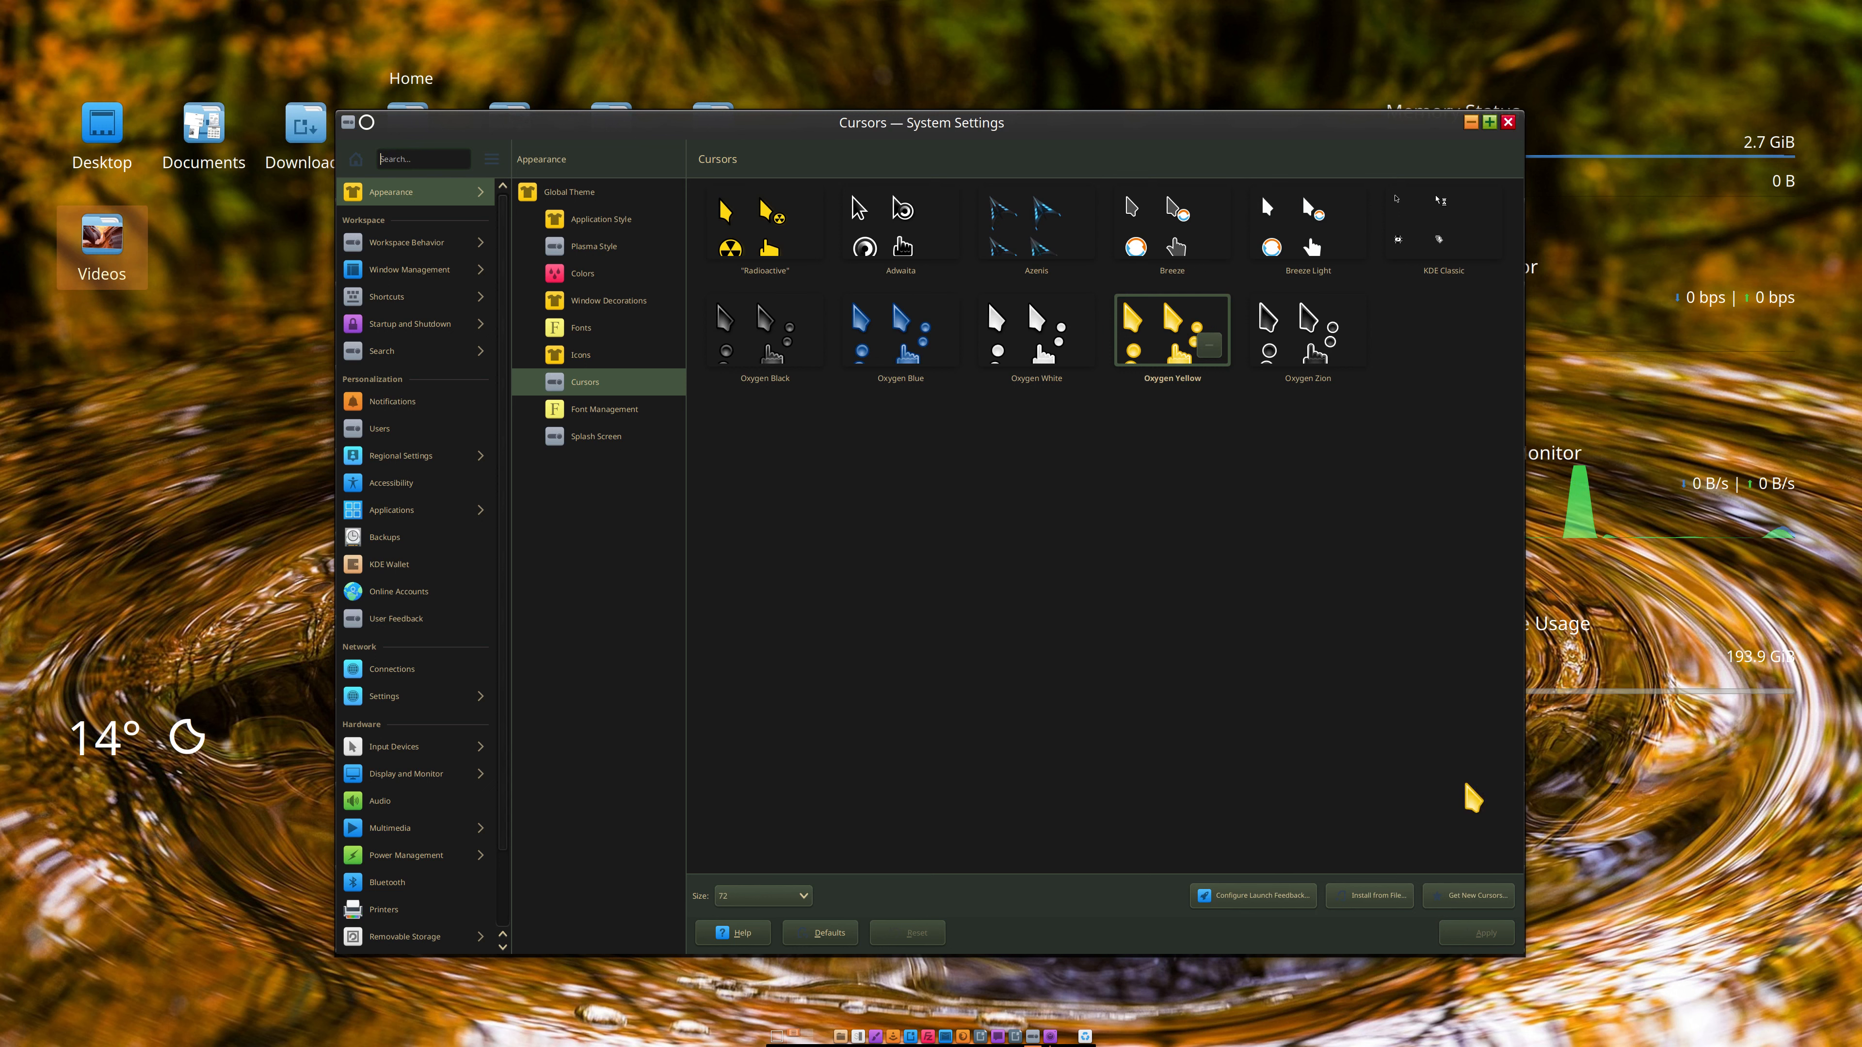
Step: Apply the Azenis cursor theme again and open the dialog for downloading new cursors
{"action": "left_click", "coordinate": [1038, 273]}
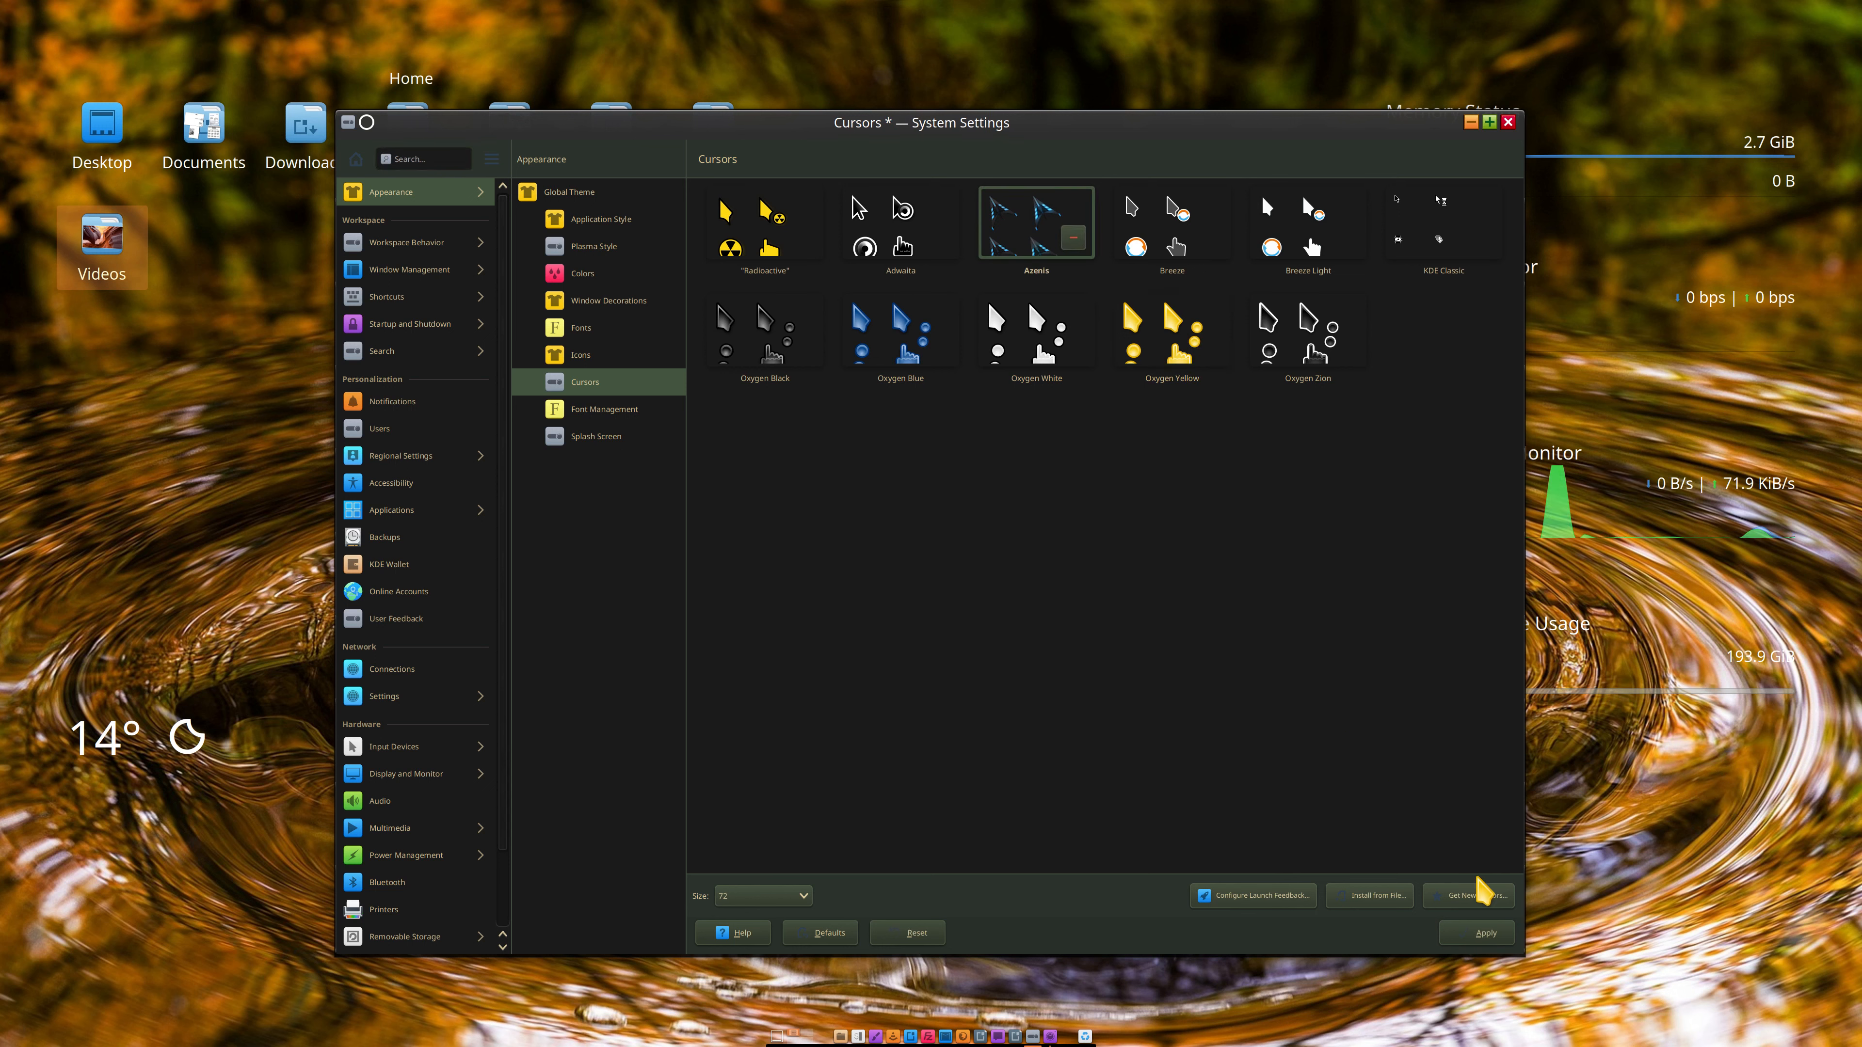
{"action": "left_click", "coordinate": [1477, 934]}
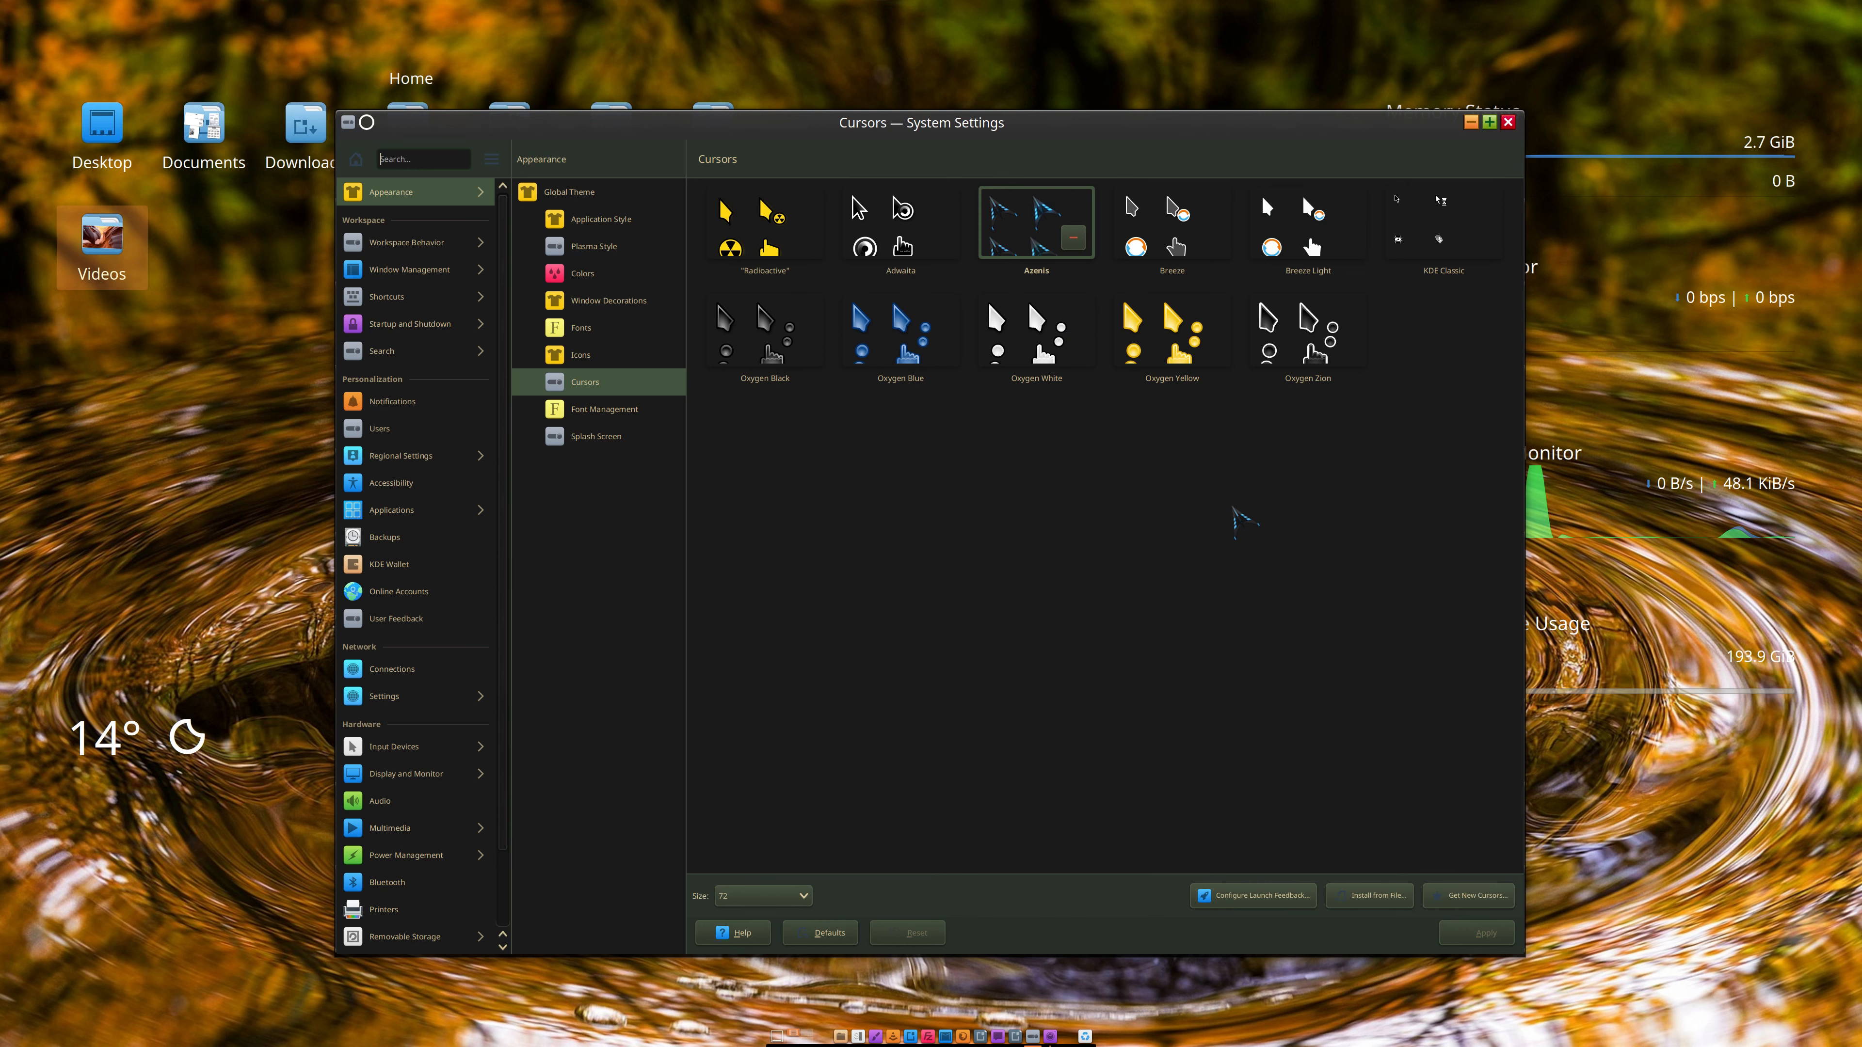
{"action": "left_click_drag", "start_coordinate": [951, 125], "coordinate": [1238, 176]}
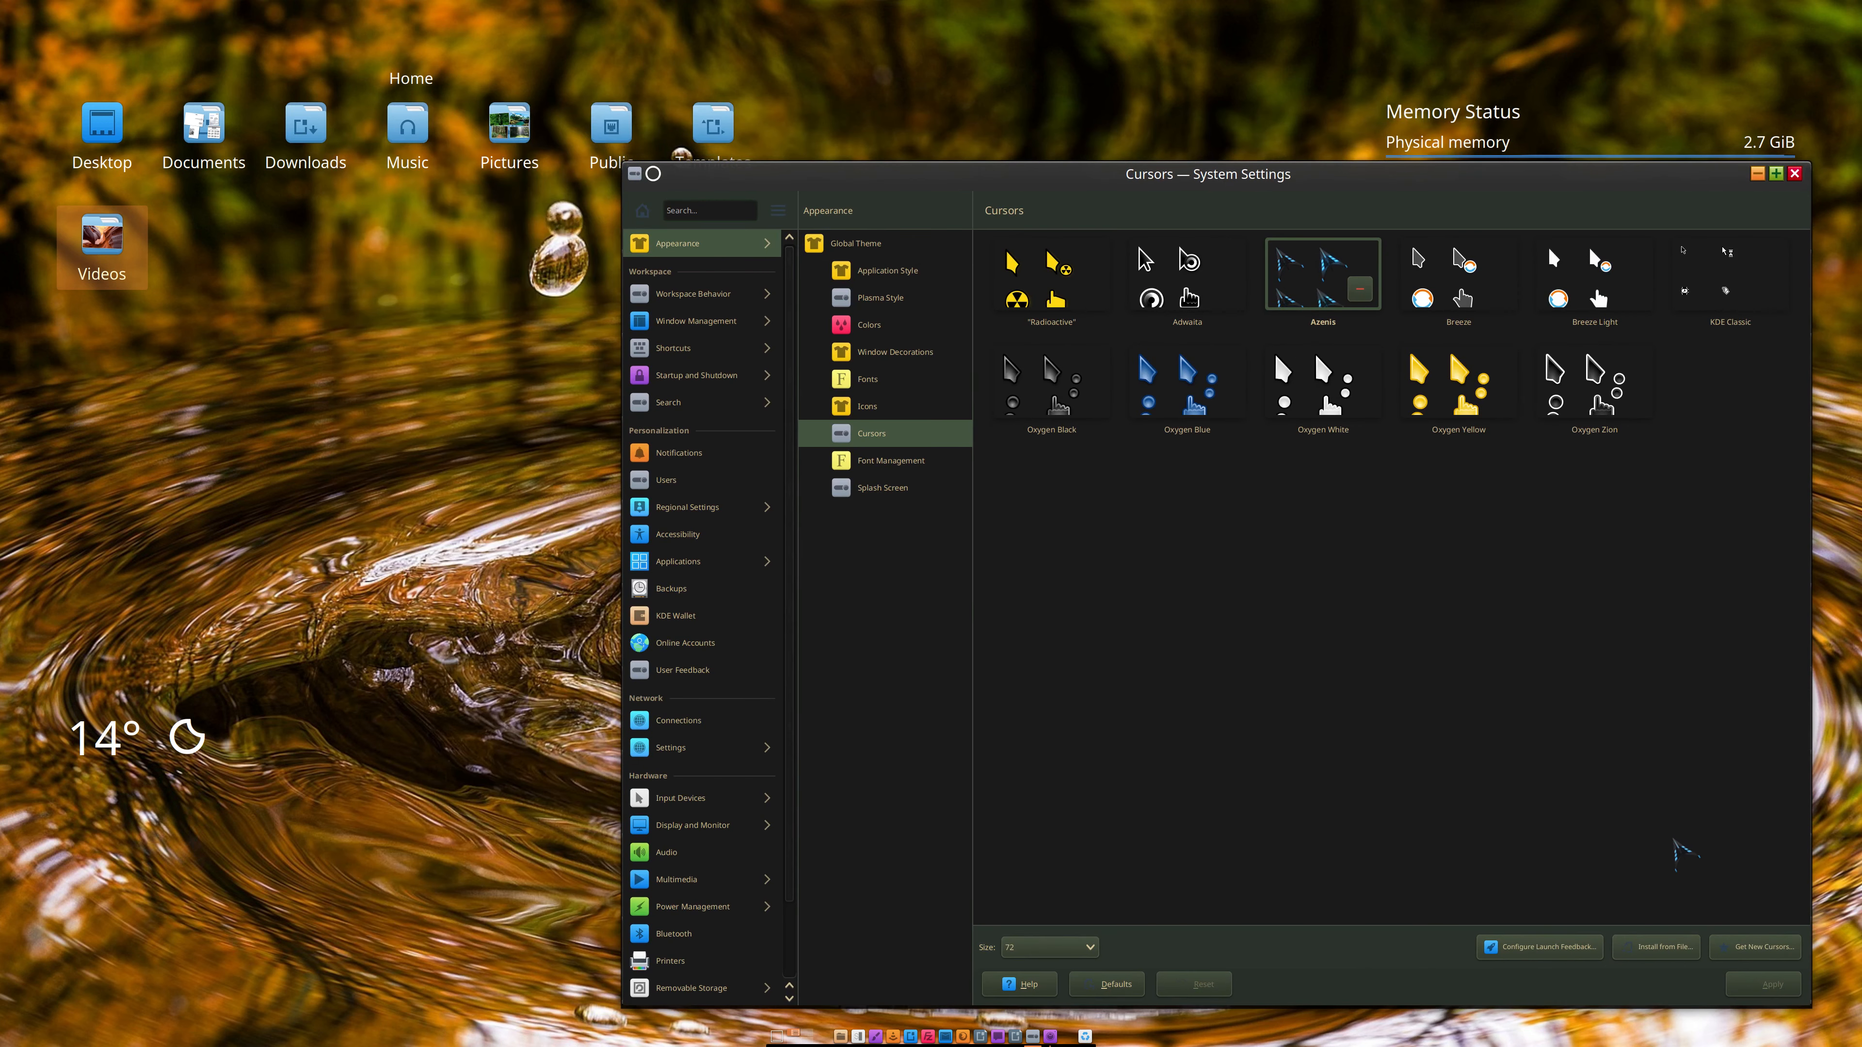
{"action": "left_click", "coordinate": [1757, 949]}
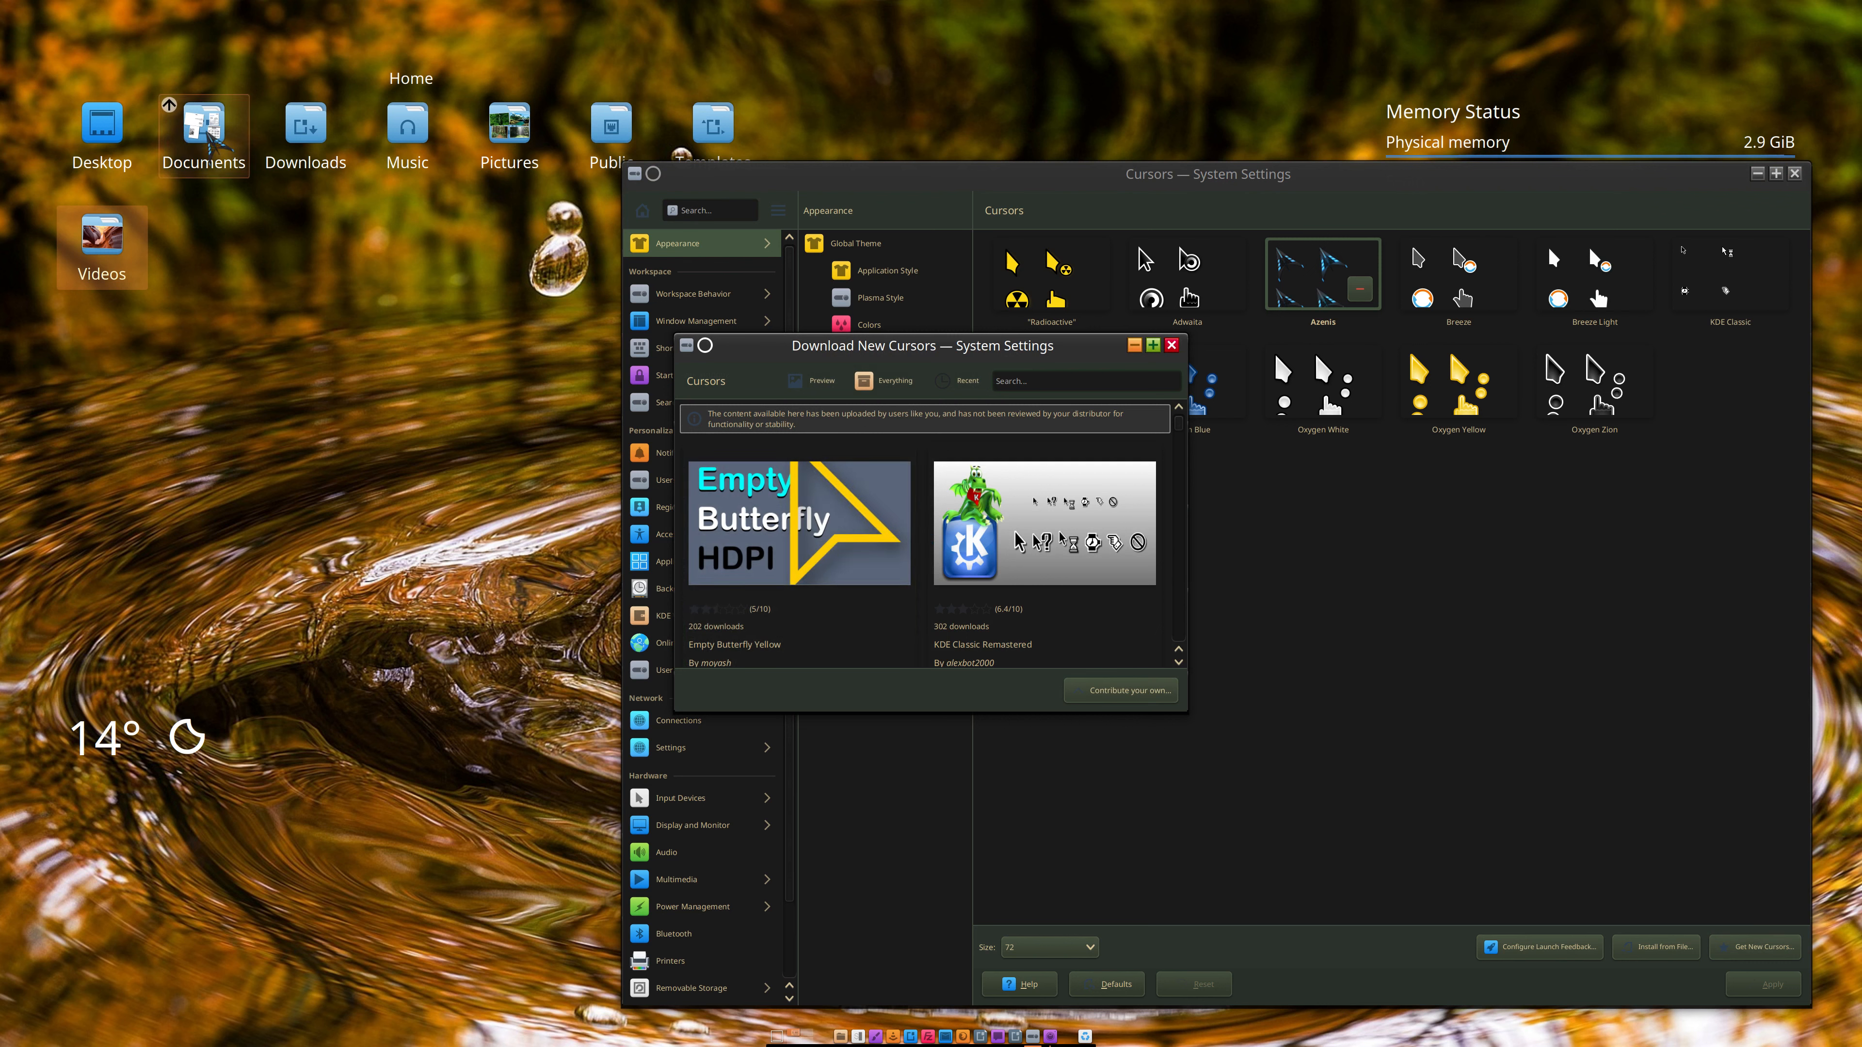
Step: Switch to Dolphin, show the hidden files in the Home folder and place its window beside the cursor download dialog
{"action": "left_click", "coordinate": [841, 1033]}
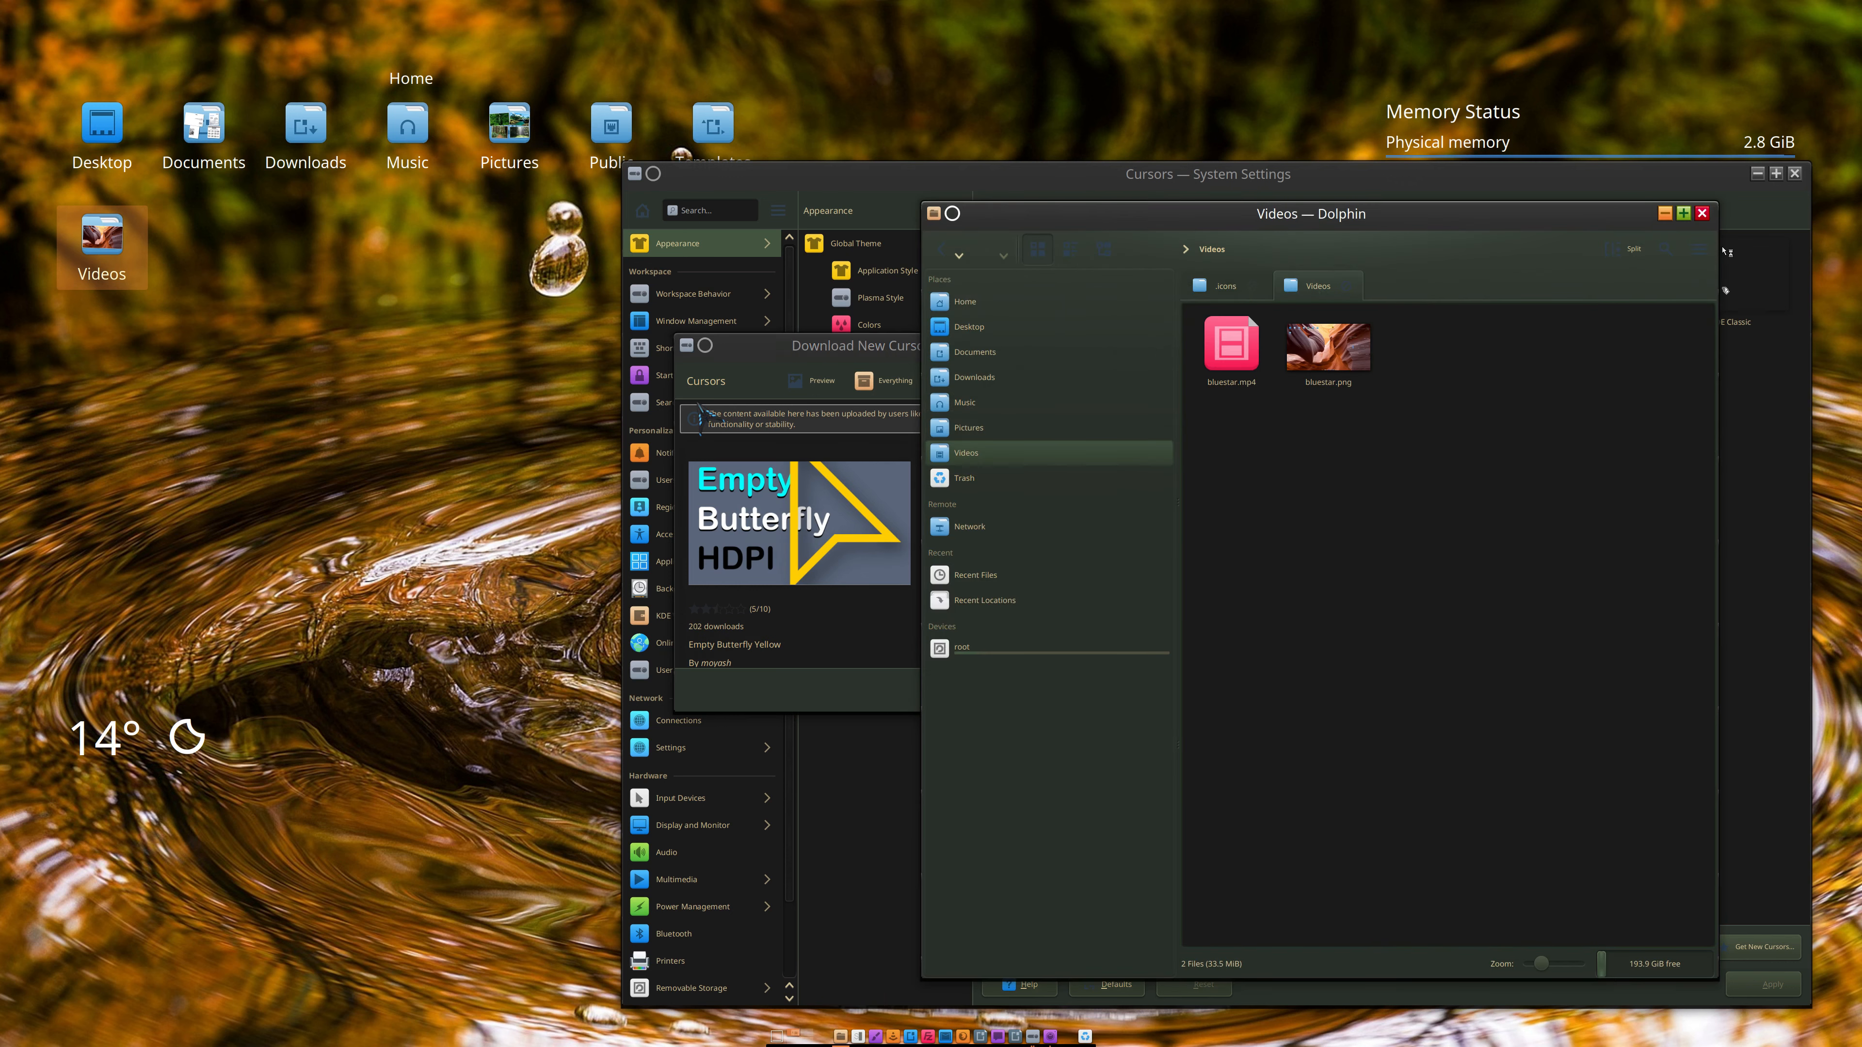
{"action": "left_click", "coordinate": [965, 302]}
{"action": "left_click_drag", "start_coordinate": [1292, 222], "coordinate": [592, 226]}
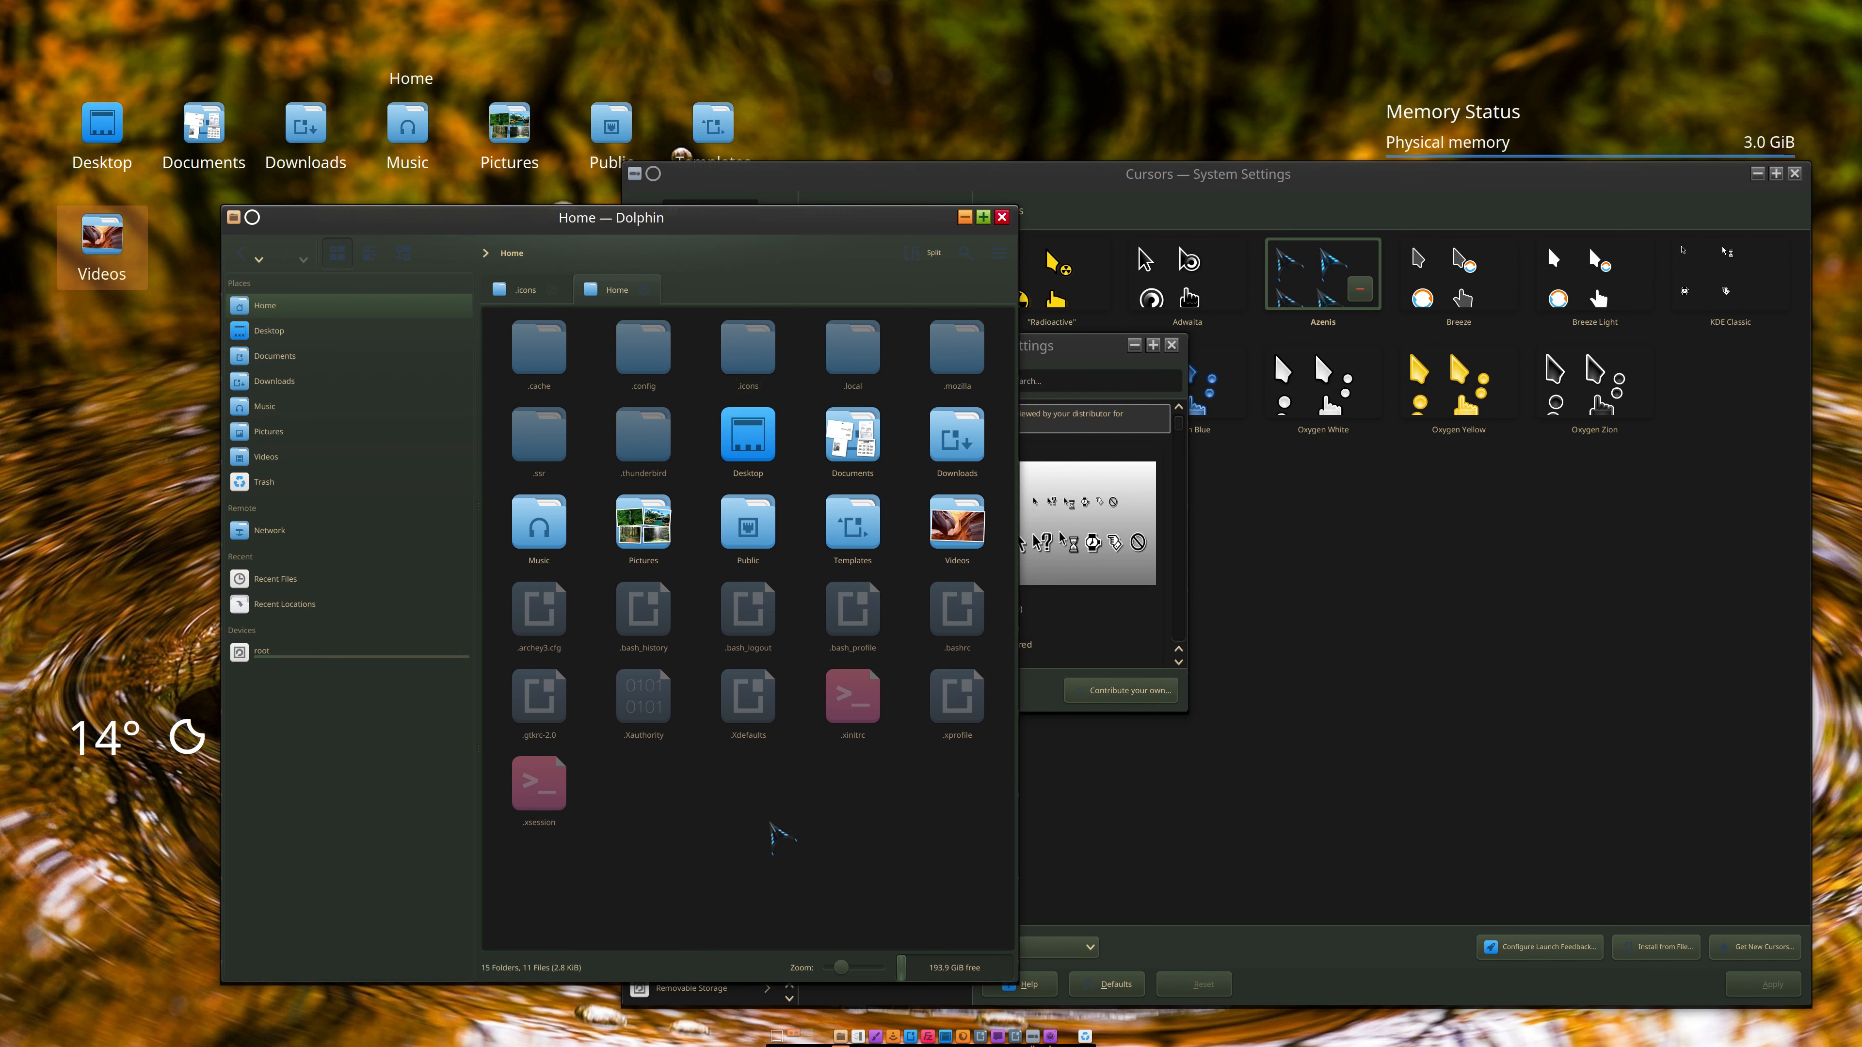
{"action": "key", "text": "alt+period"}
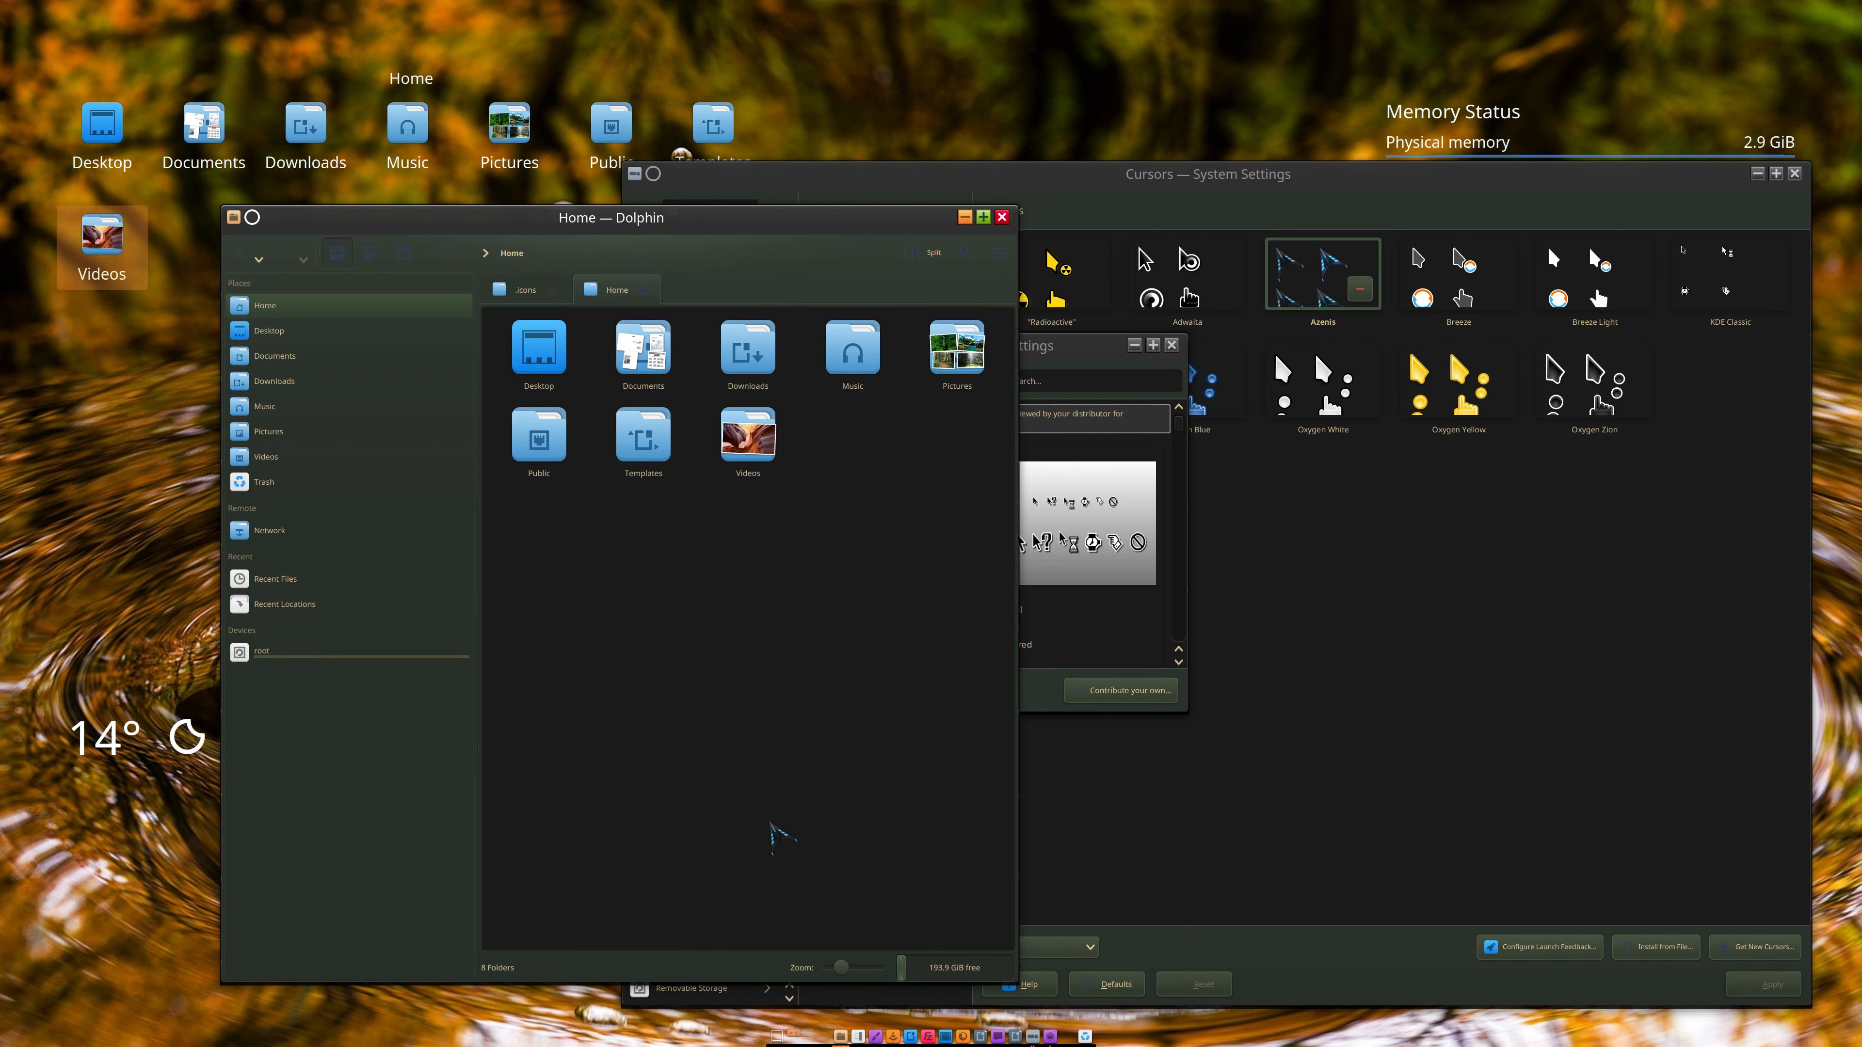
{"action": "key", "text": "alt+period"}
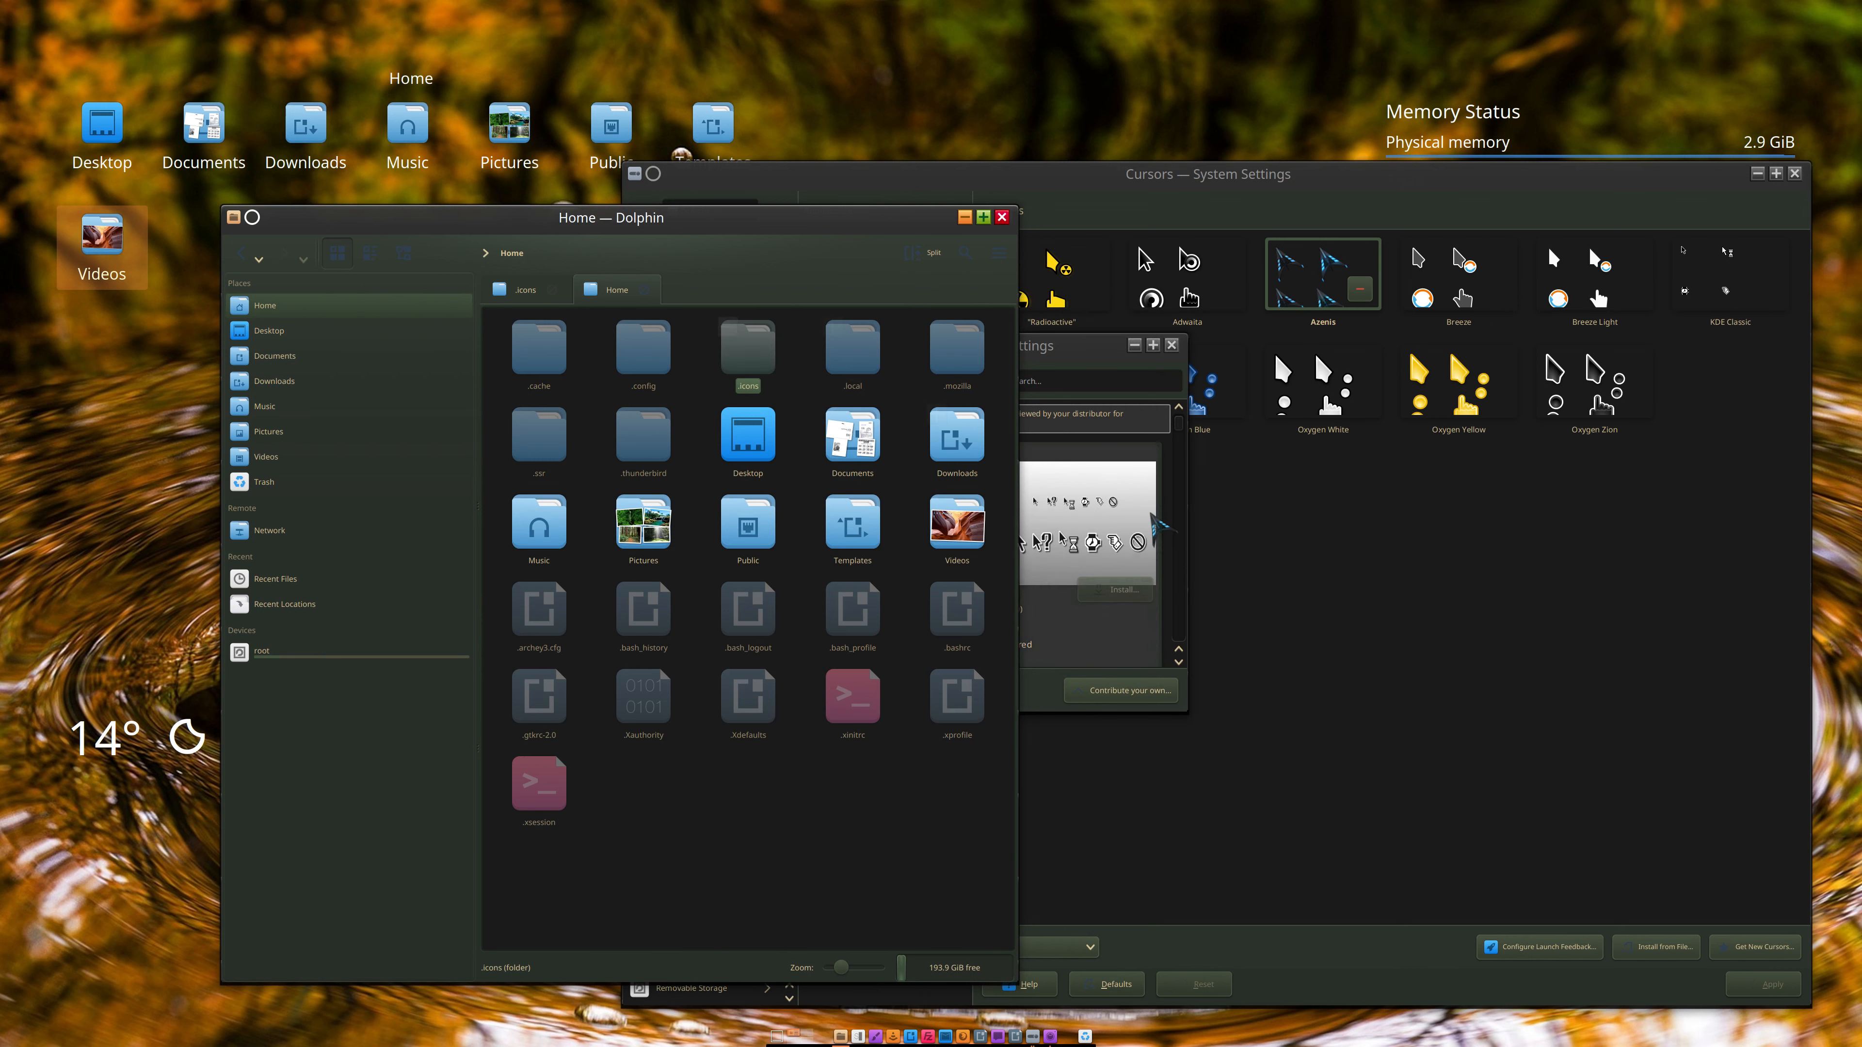
{"action": "left_click_drag", "start_coordinate": [1074, 356], "coordinate": [1527, 384]}
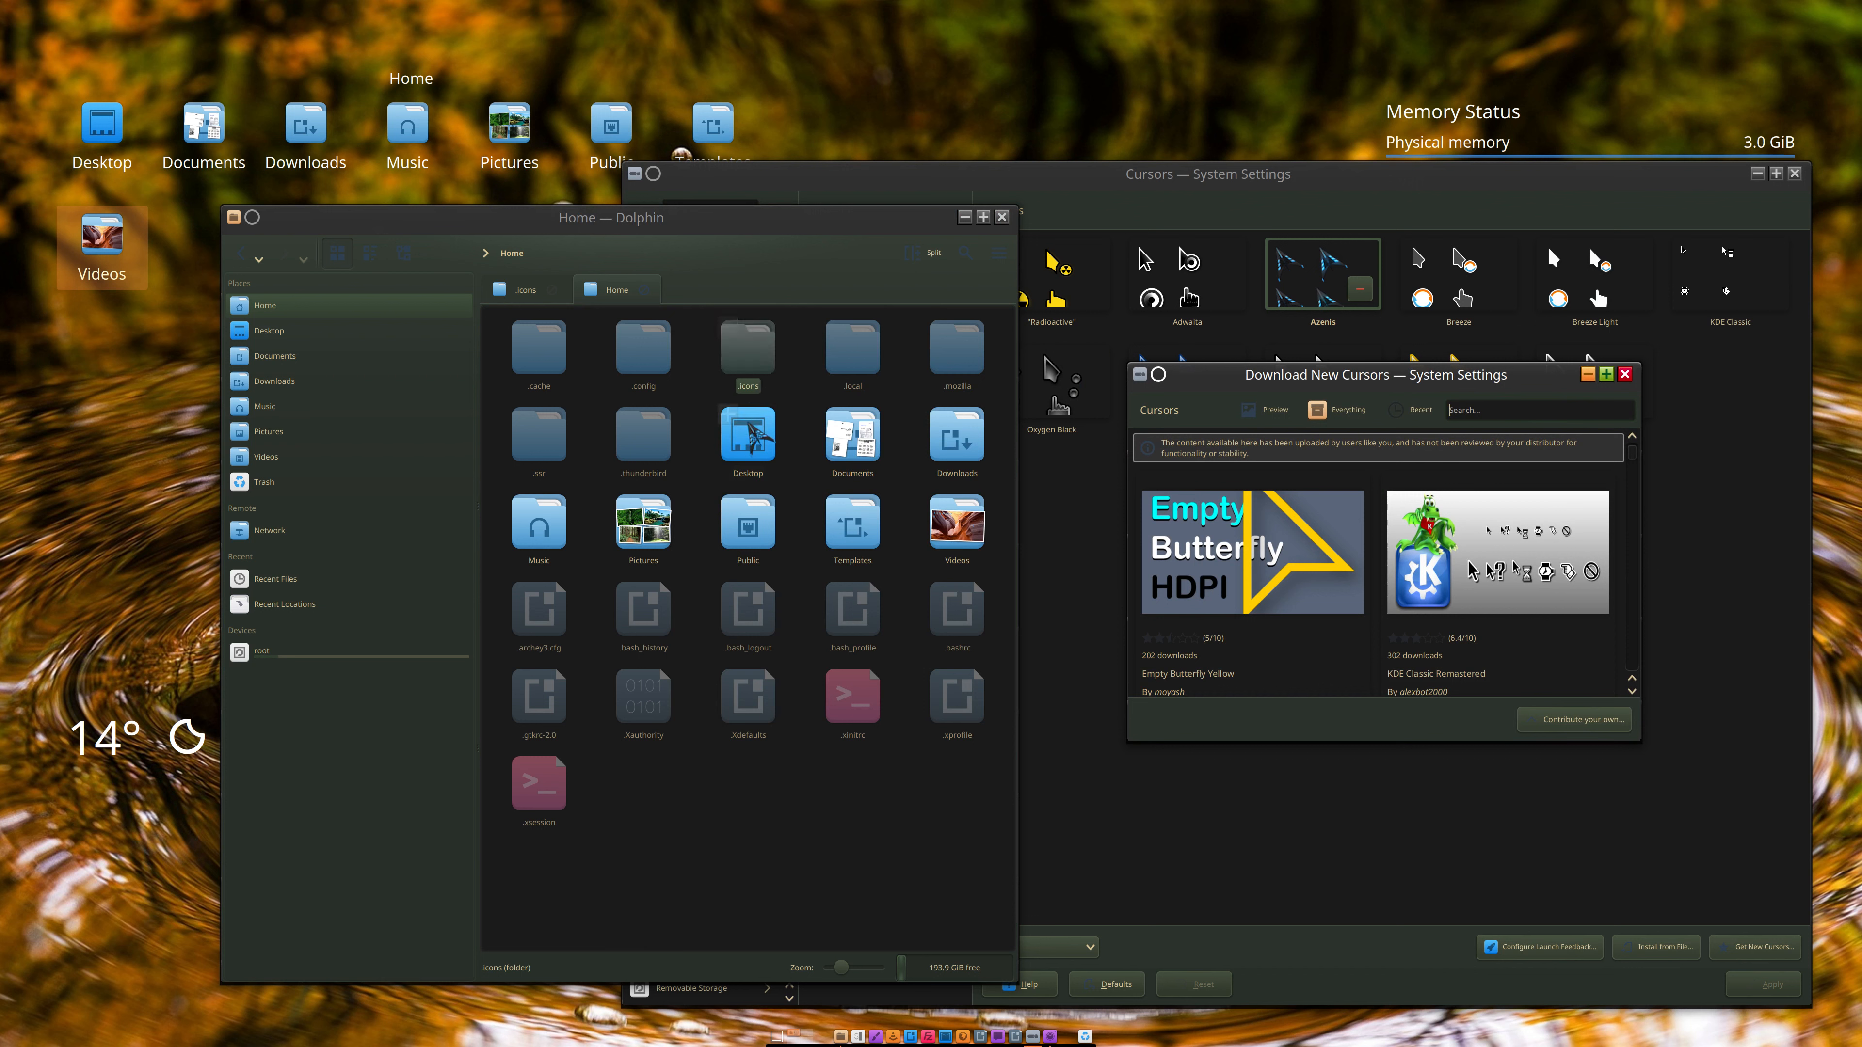
{"action": "right_click", "coordinate": [687, 781]}
{"action": "mouse_move", "coordinate": [777, 485]}
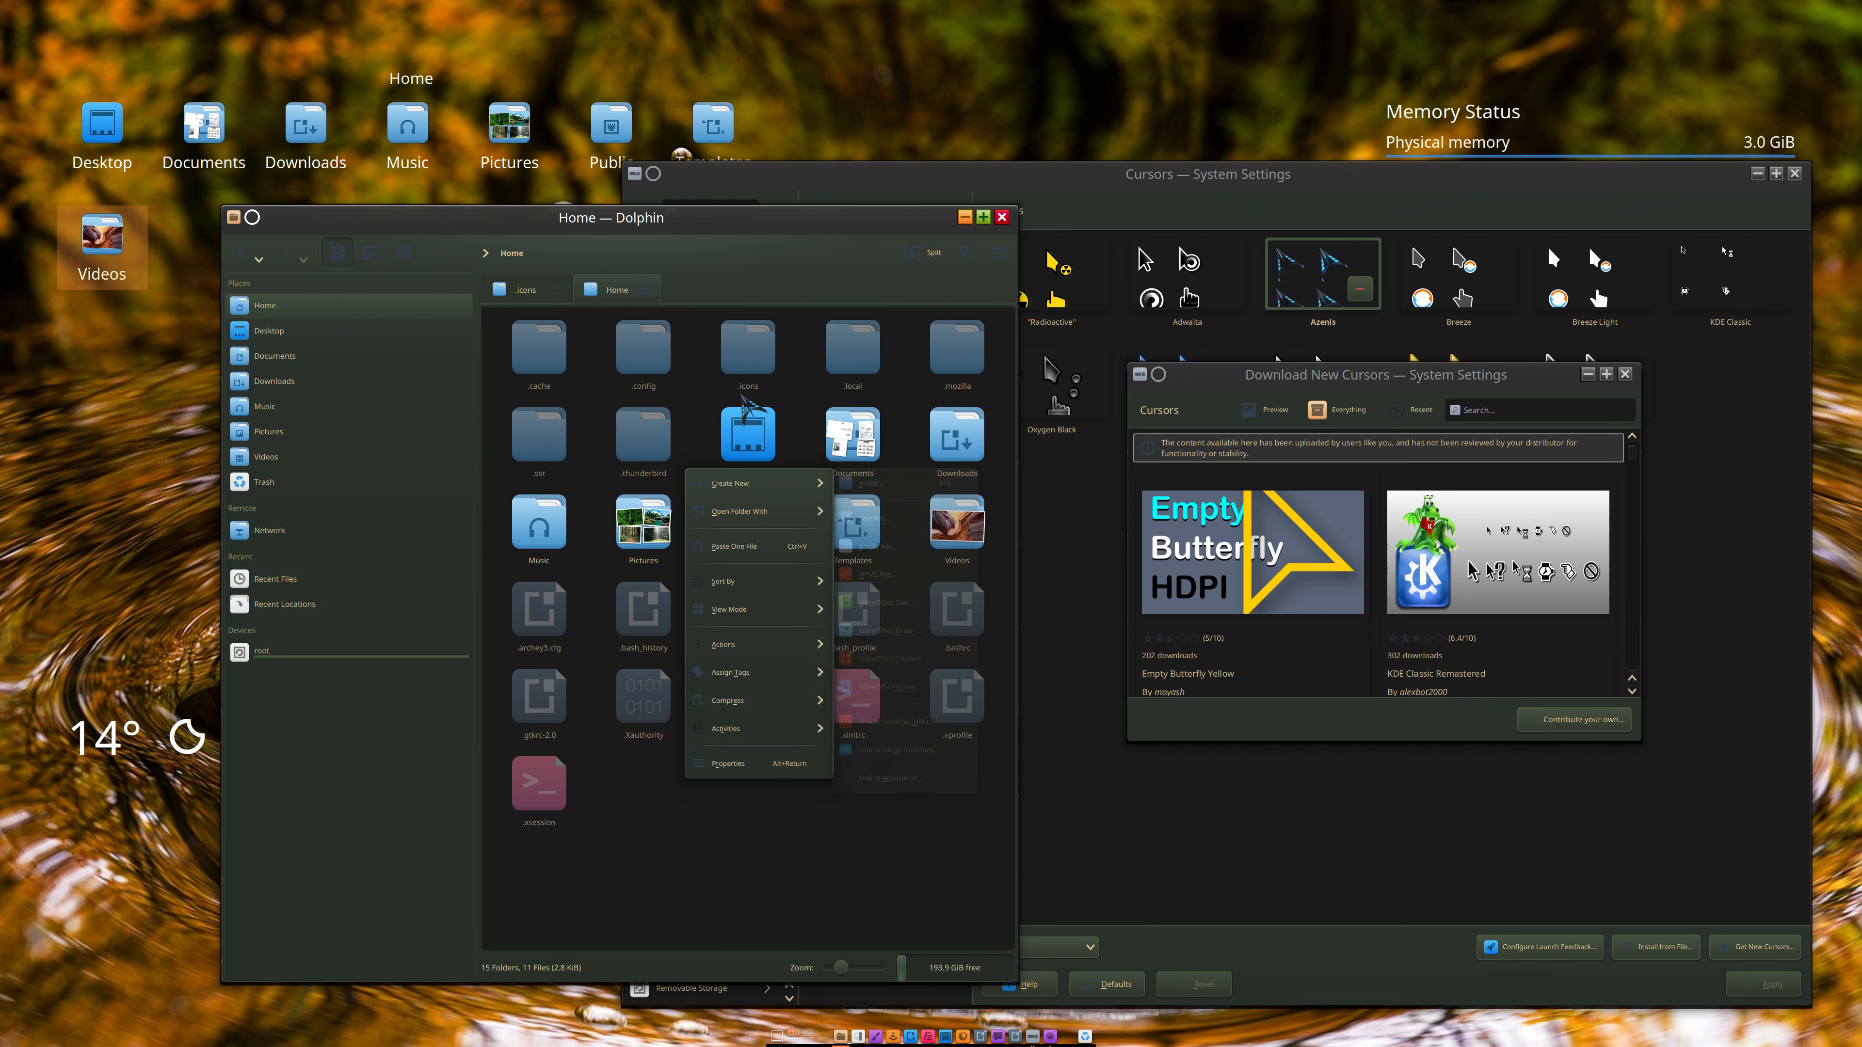
{"action": "left_click", "coordinate": [847, 856]}
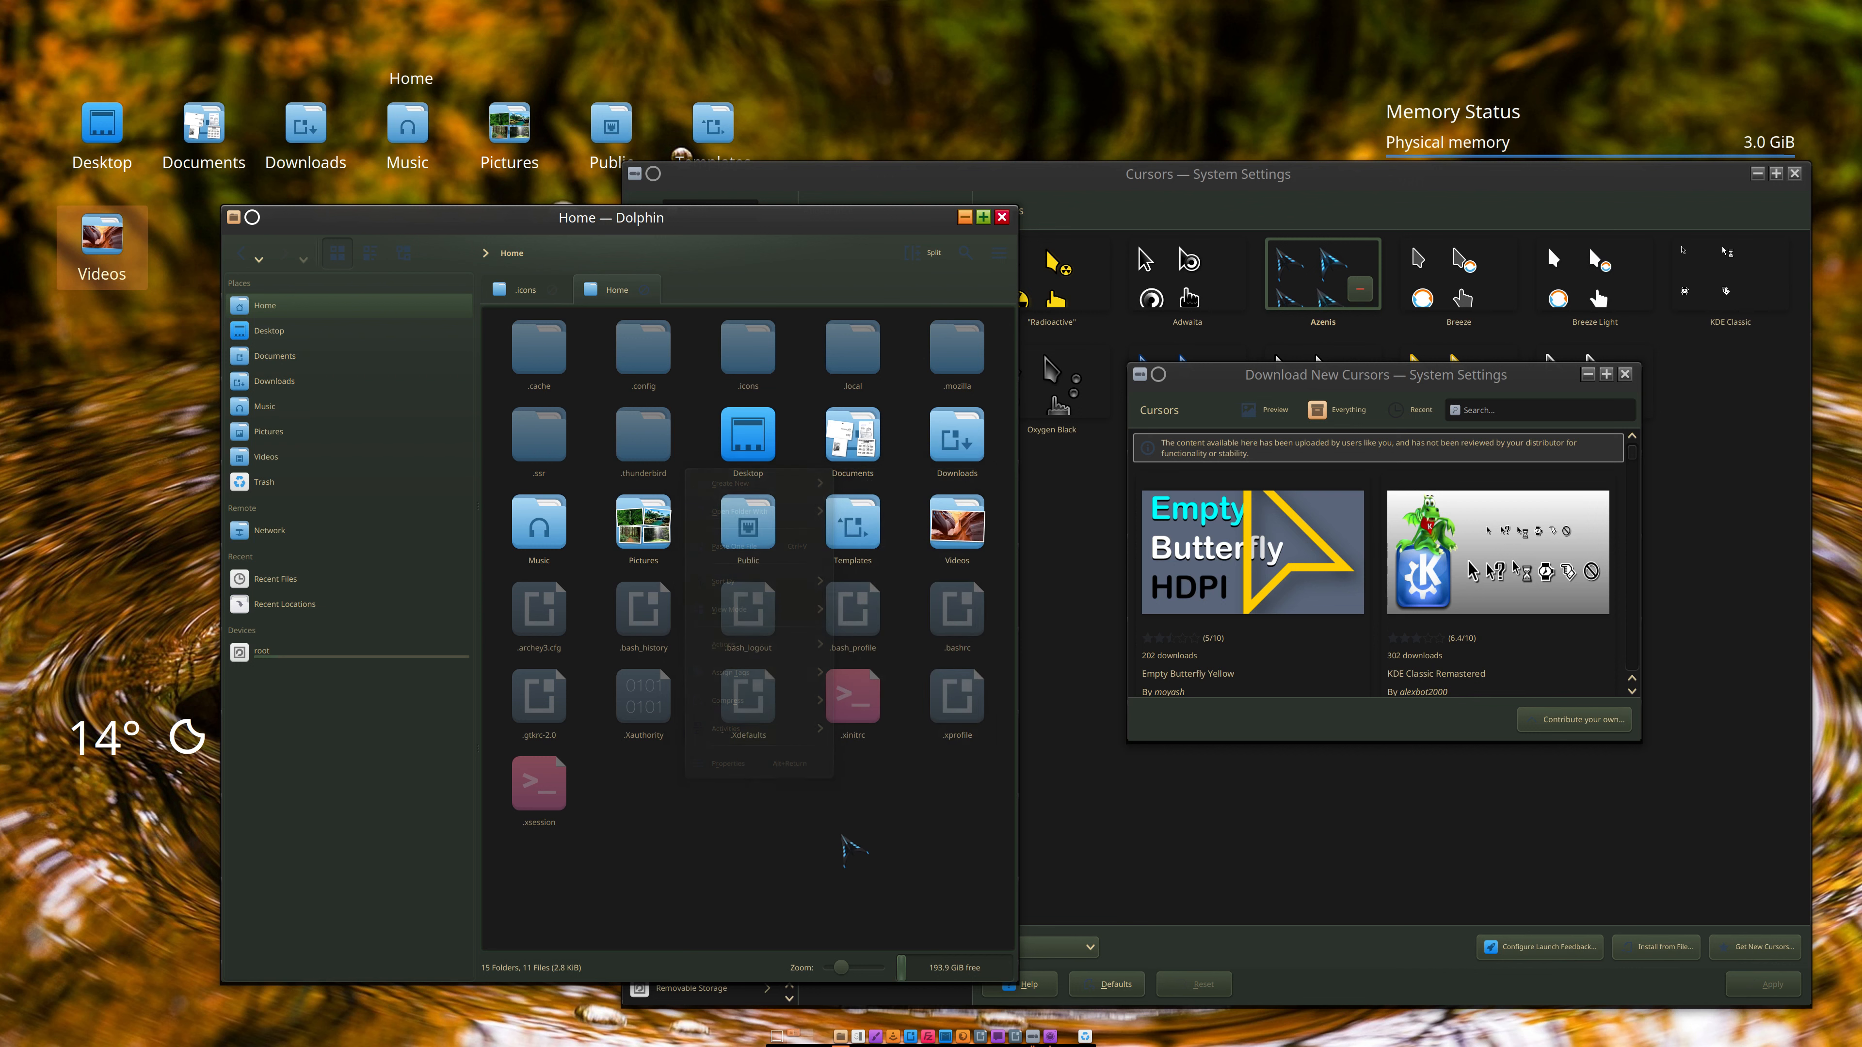
Step: Enlarge the folder icons, open the hidden .icons folder and move its window clear of the cursor download dialog
{"action": "scroll", "coordinate": [822, 770], "scroll_direction": "up", "scroll_amount": 2}
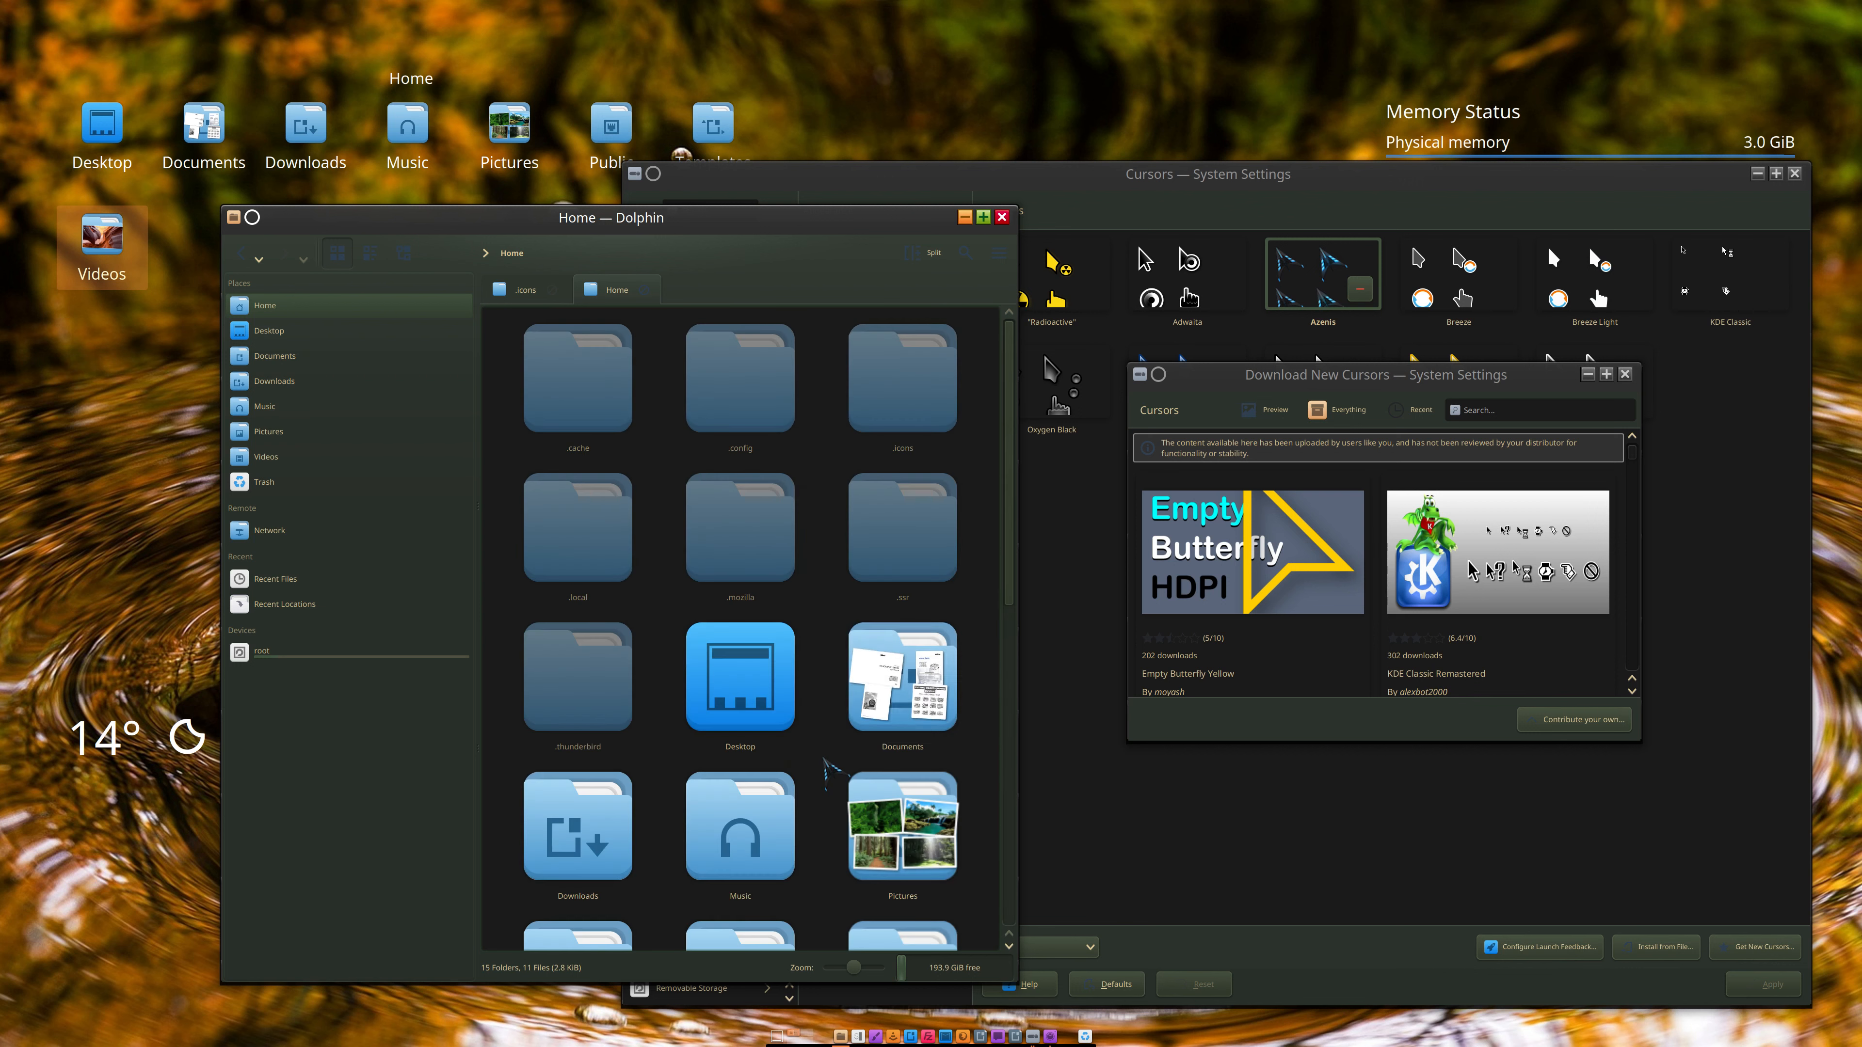
{"action": "left_click", "coordinate": [909, 395]}
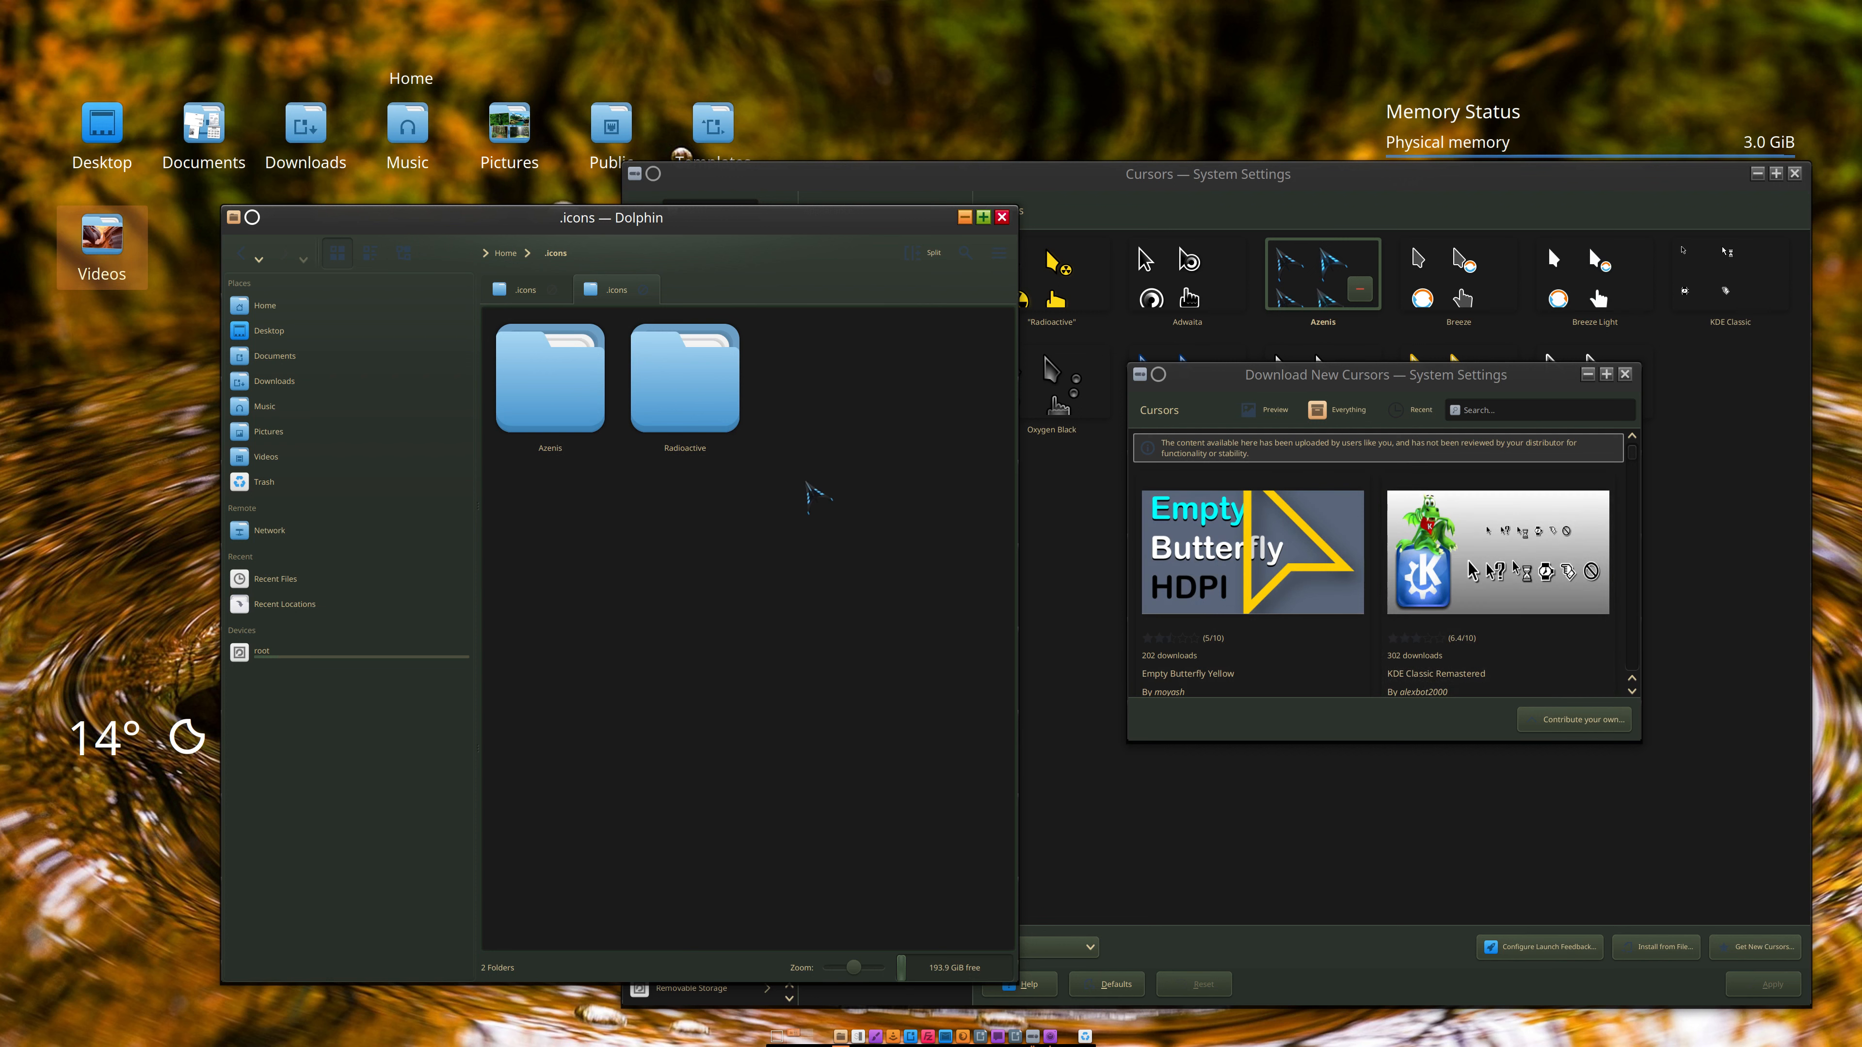
{"action": "left_click_drag", "start_coordinate": [843, 222], "coordinate": [612, 153]}
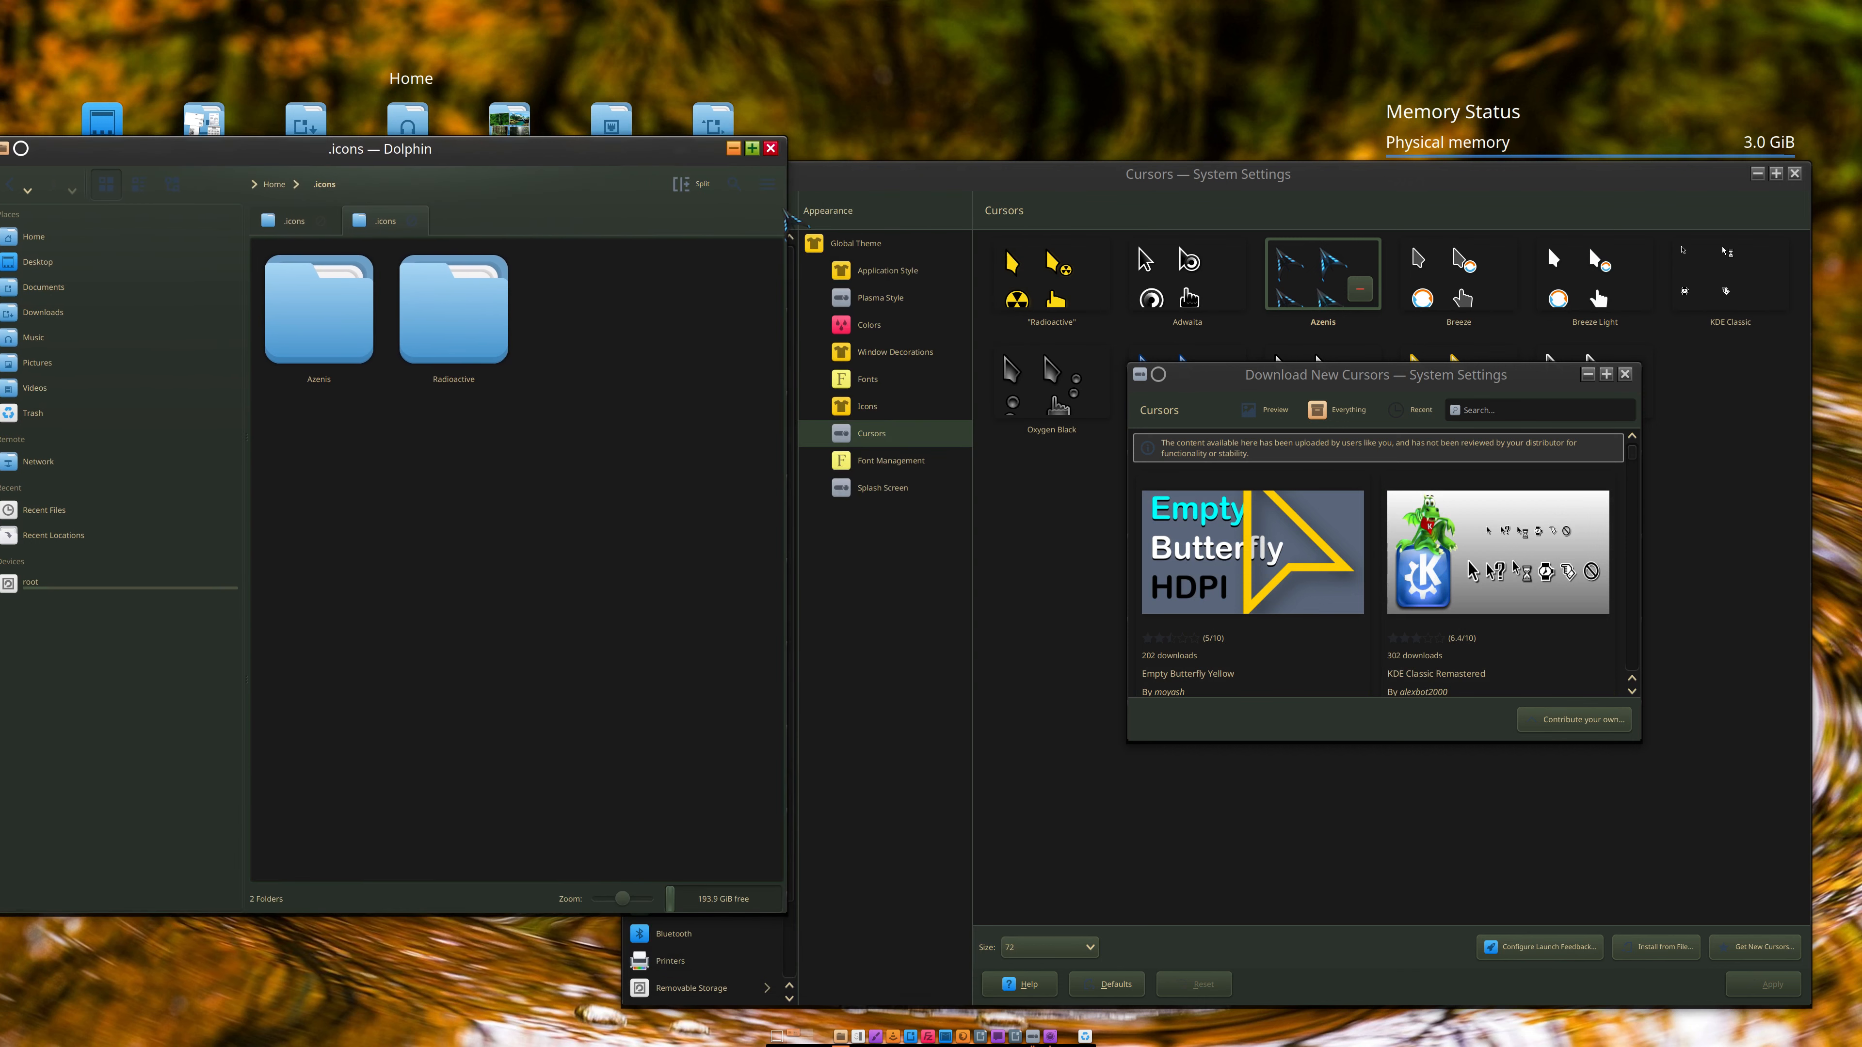
Step: Install the Empty Butterfly Yellow cursors from Empty-Butterfly-Yellow-vr1-Linux.zip and close the download dialog
{"action": "left_click", "coordinate": [1328, 618]}
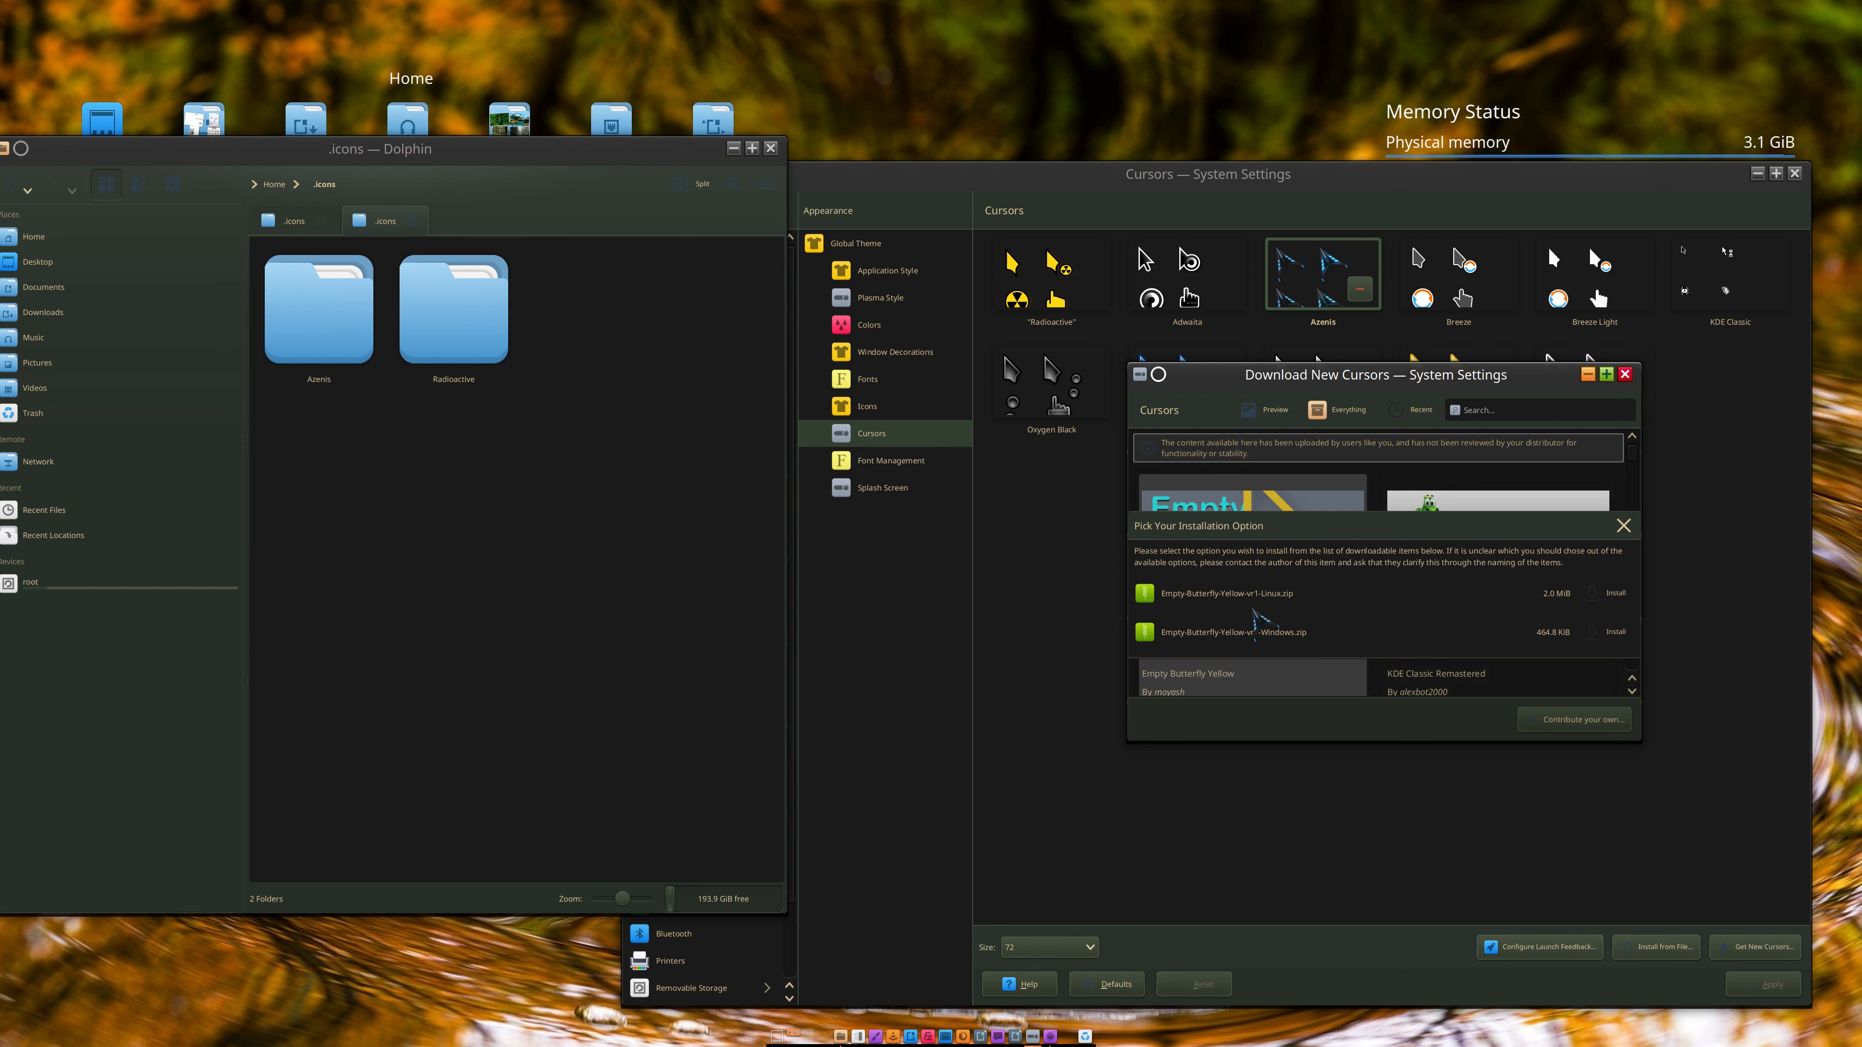
{"action": "left_click", "coordinate": [1617, 594]}
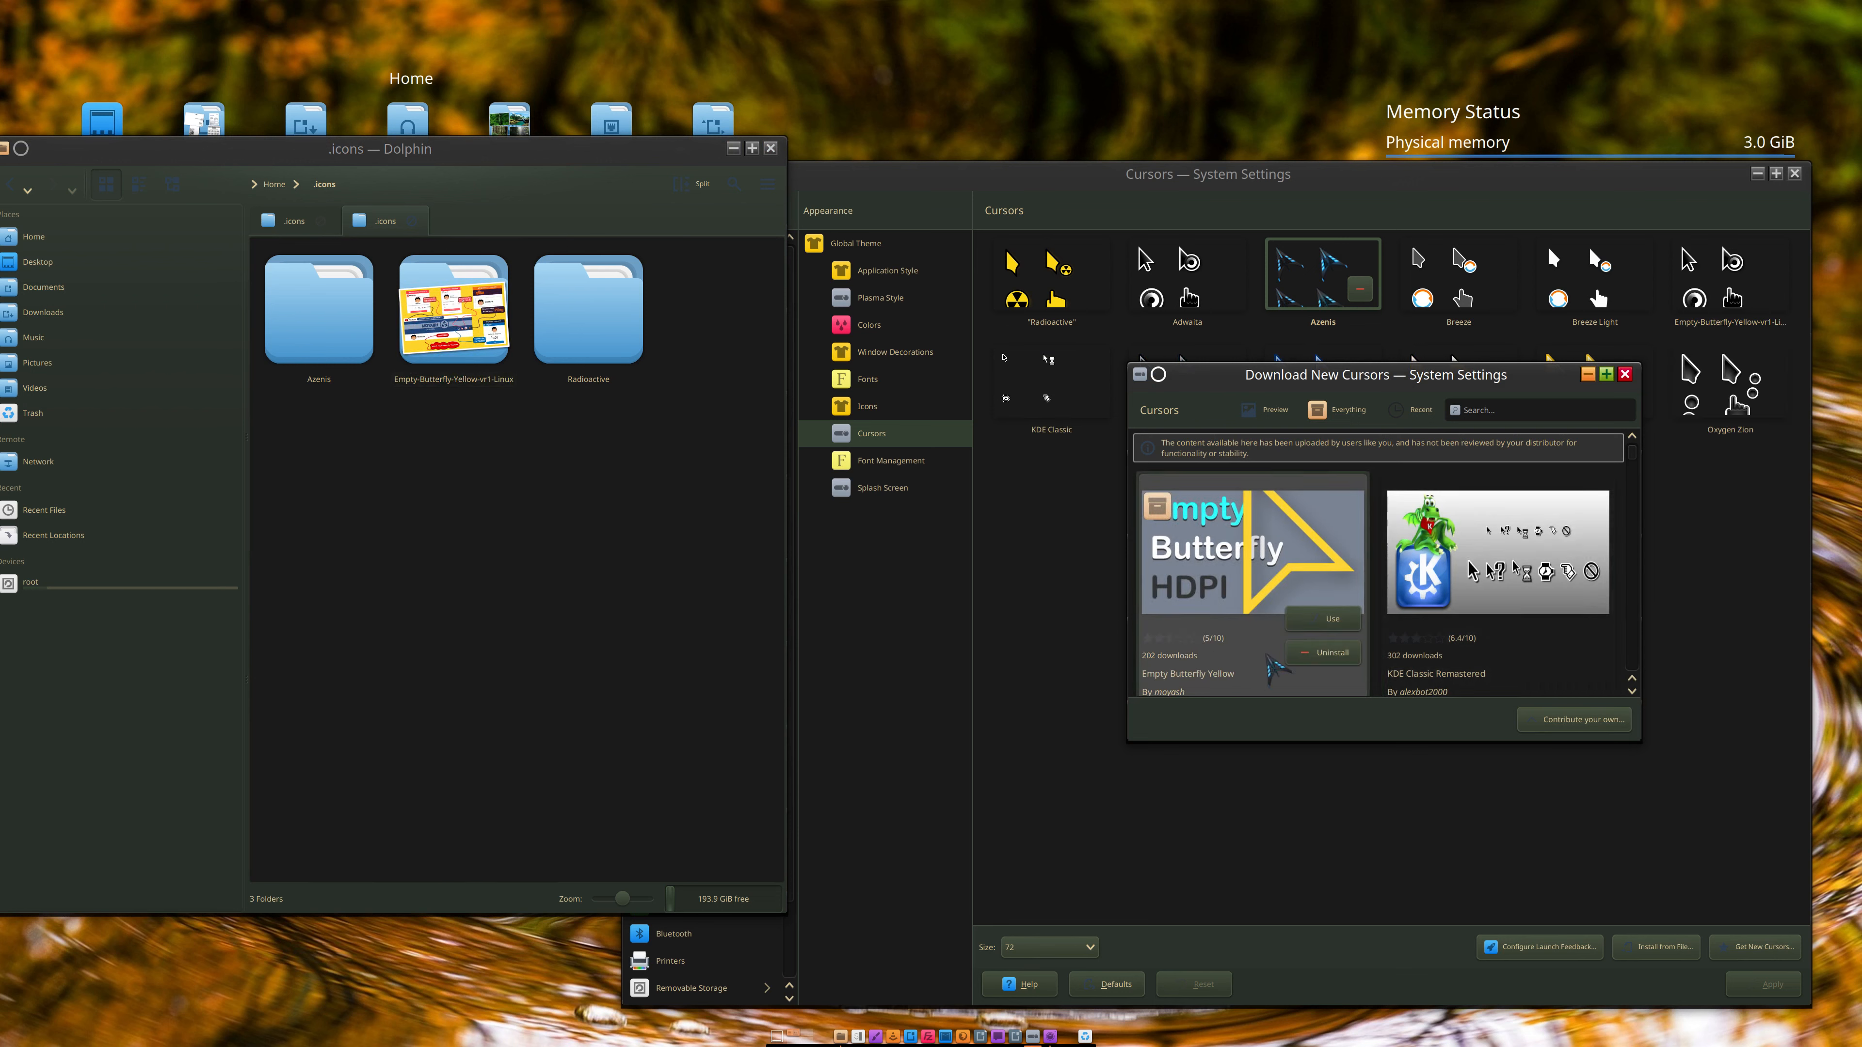
{"action": "left_click", "coordinate": [1625, 375]}
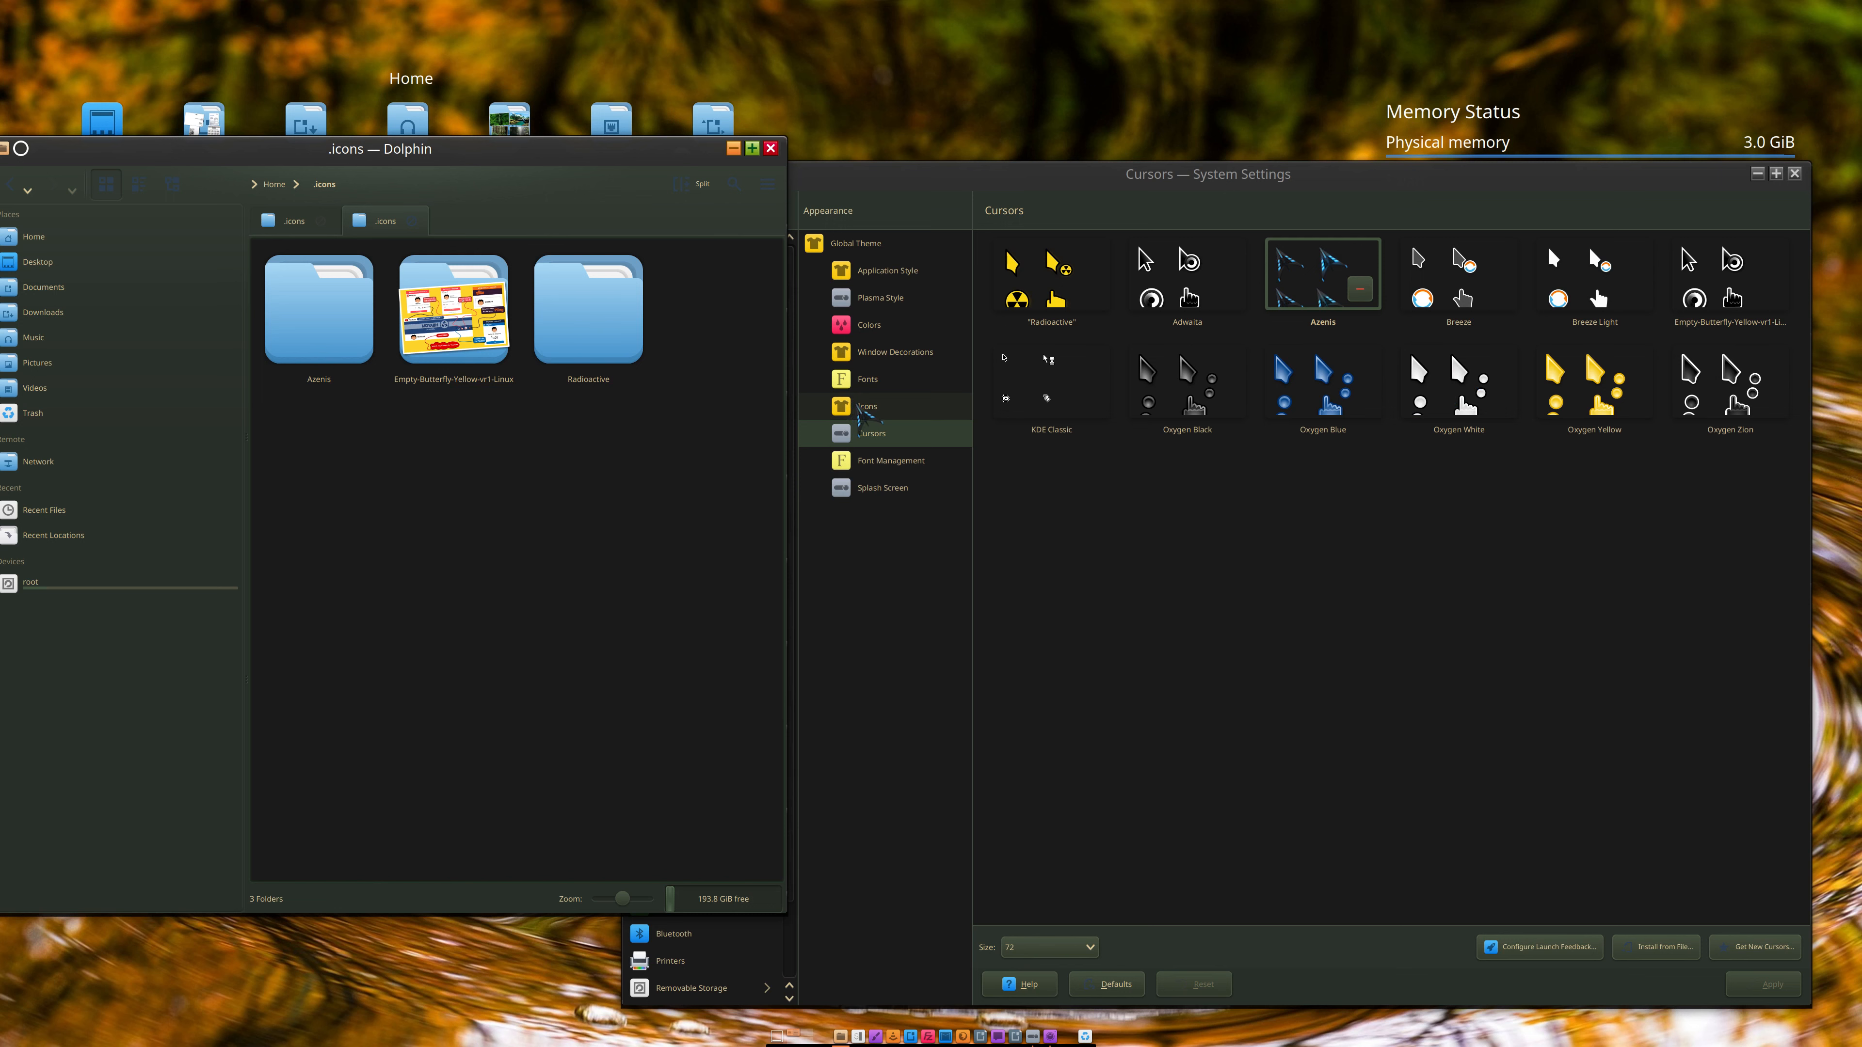
Step: Reload the Cursors page and check the Empty Butterfly Yellow entry in the download dialog against the installed cursor themes
{"action": "left_click", "coordinate": [861, 408]}
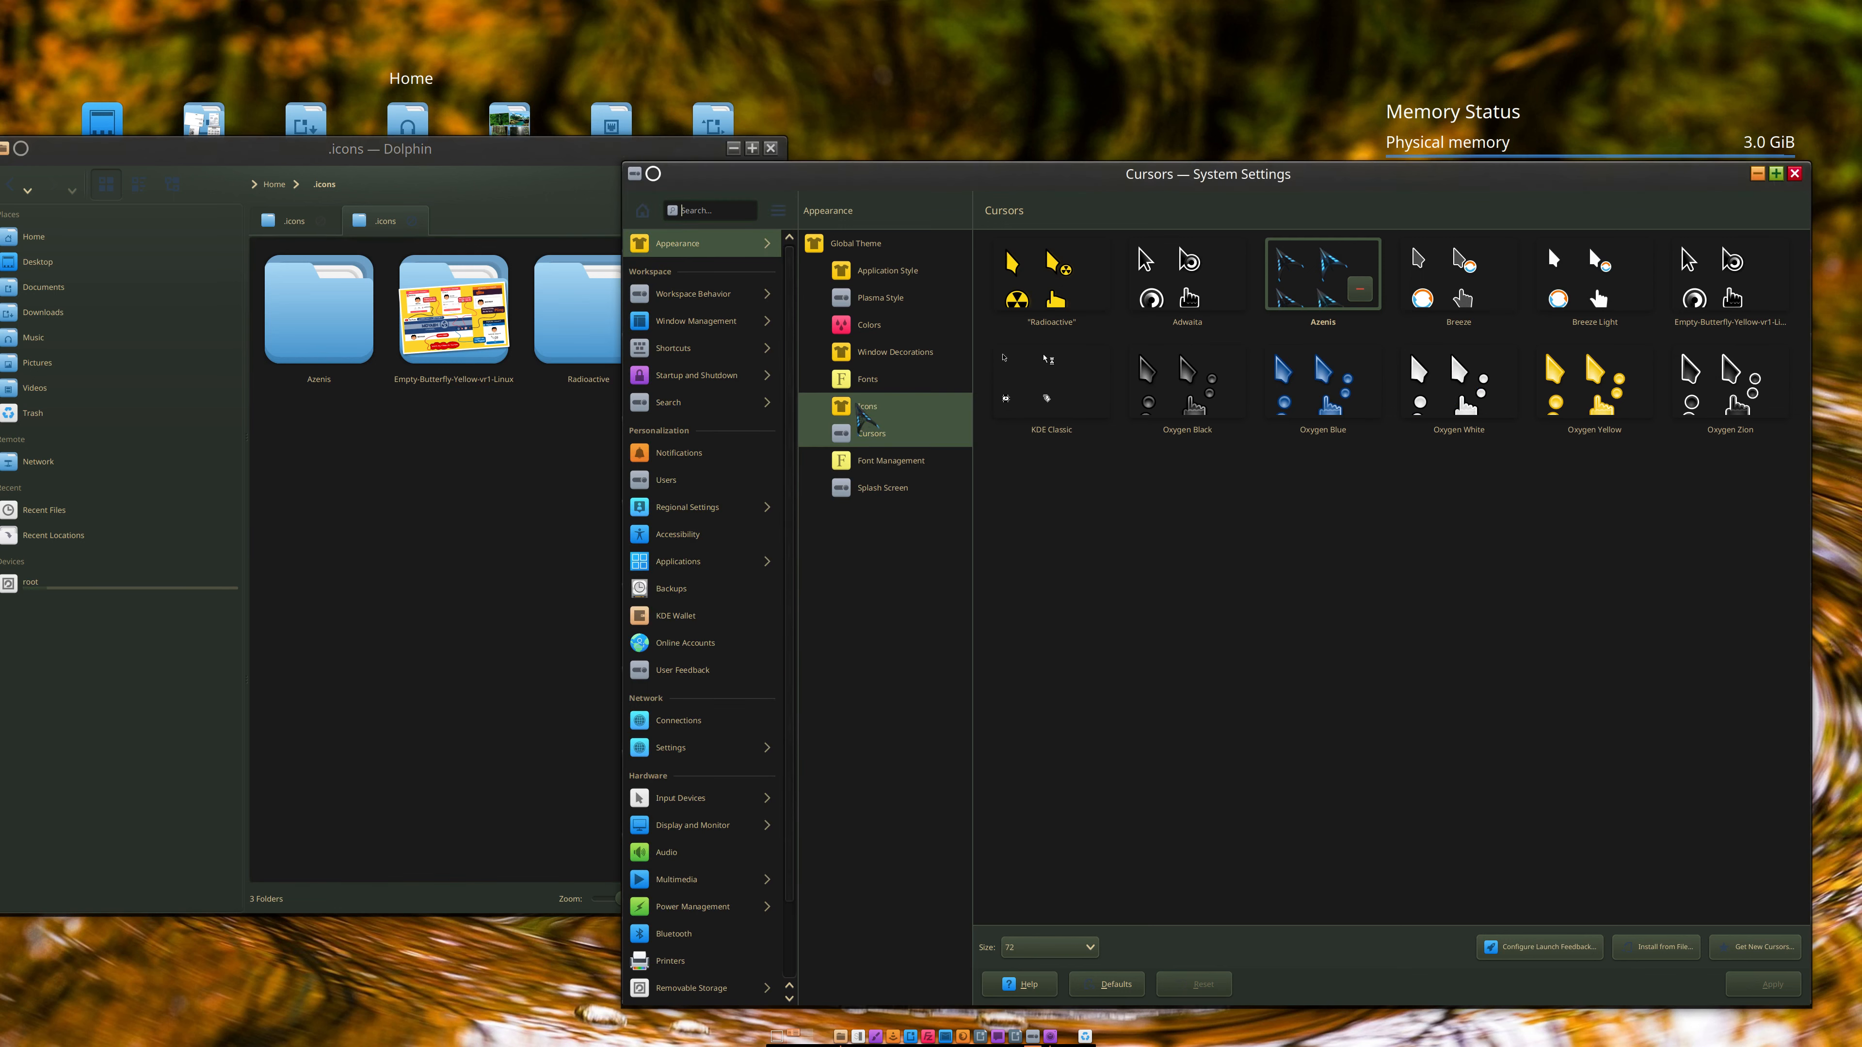
{"action": "left_click", "coordinate": [870, 435]}
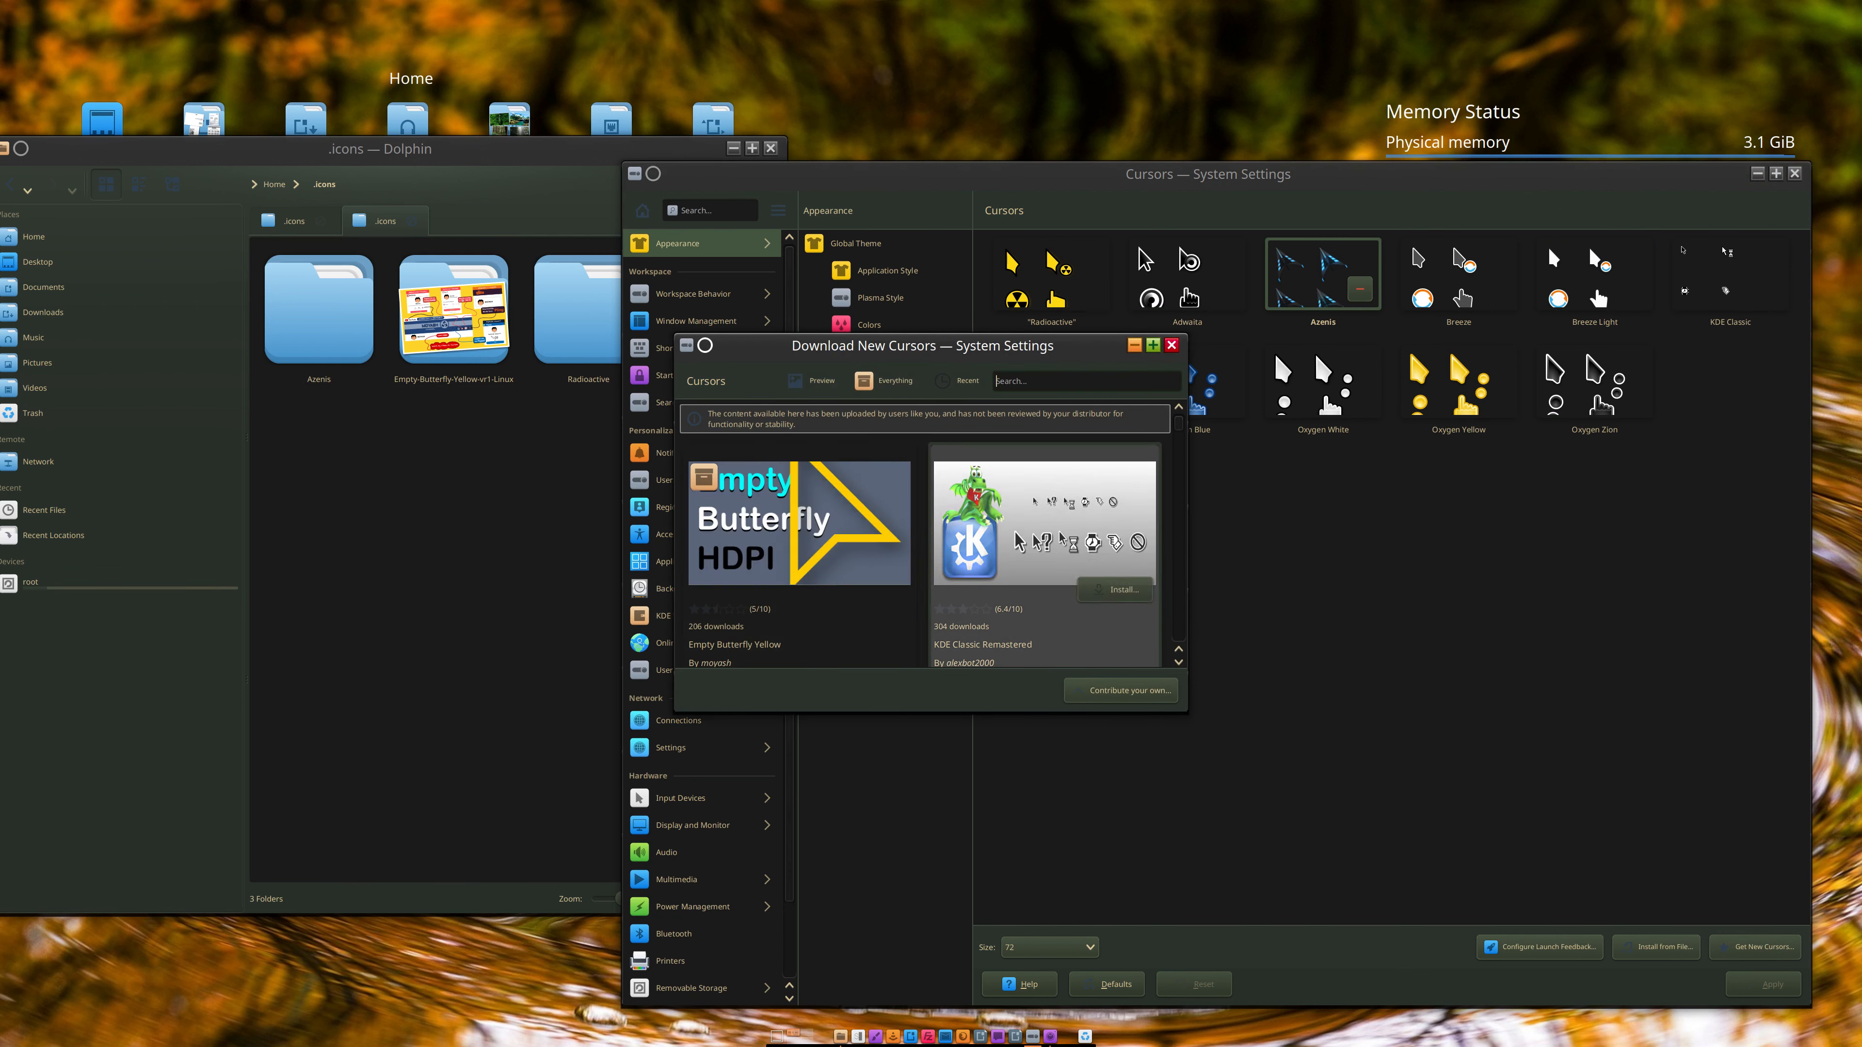
{"action": "mouse_move", "coordinate": [854, 620]}
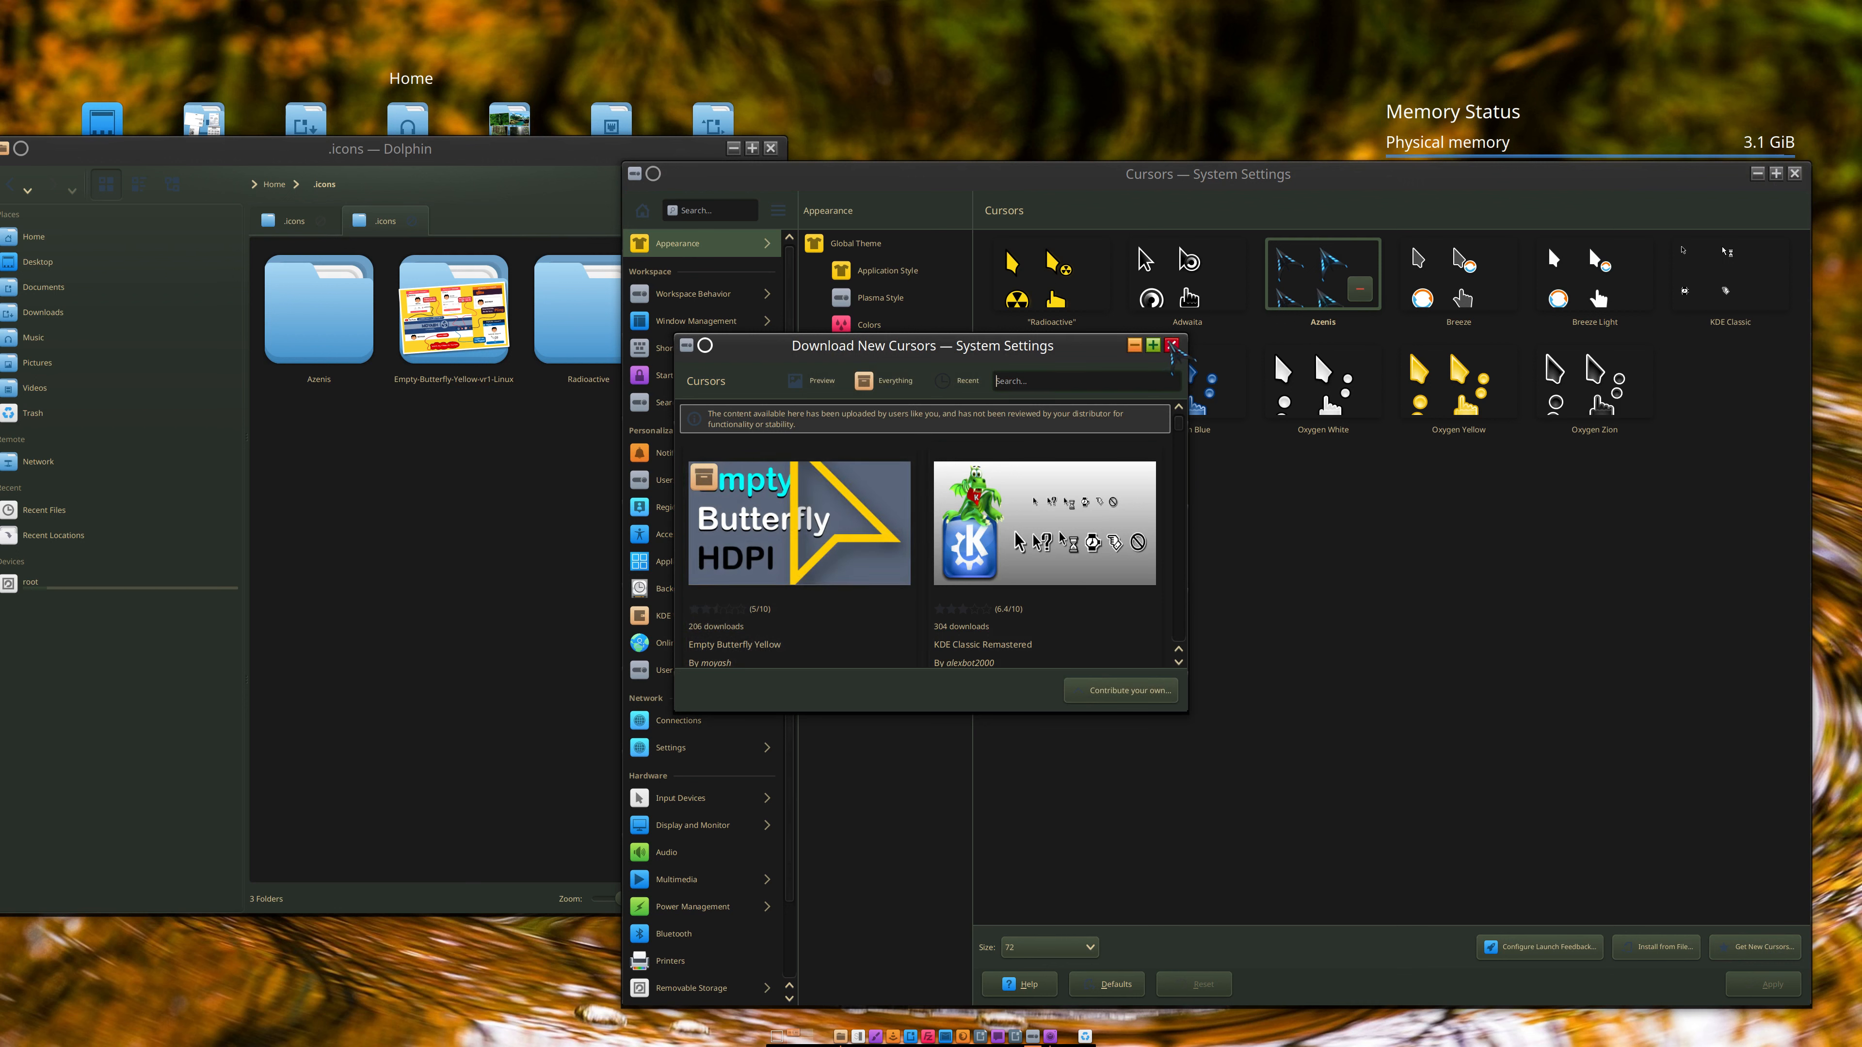
{"action": "left_click_drag", "start_coordinate": [943, 357], "coordinate": [1379, 479]}
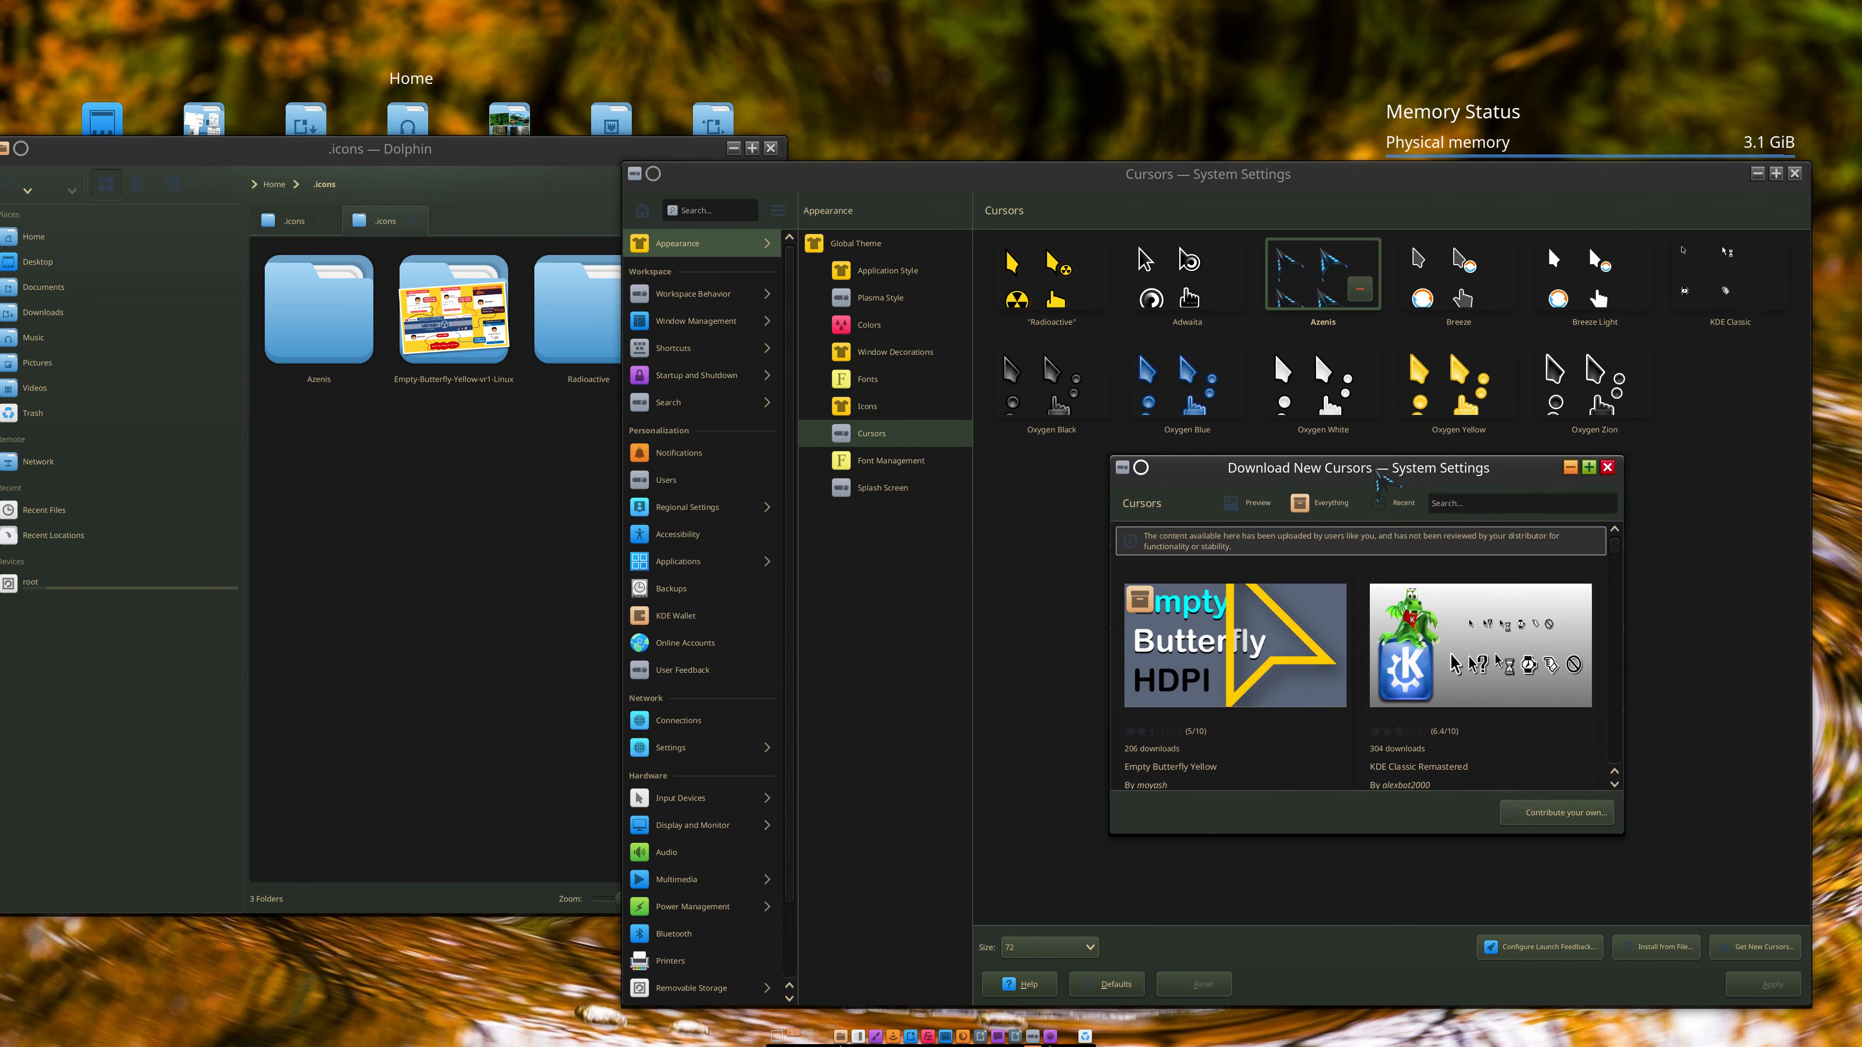
{"action": "left_click", "coordinate": [1607, 467]}
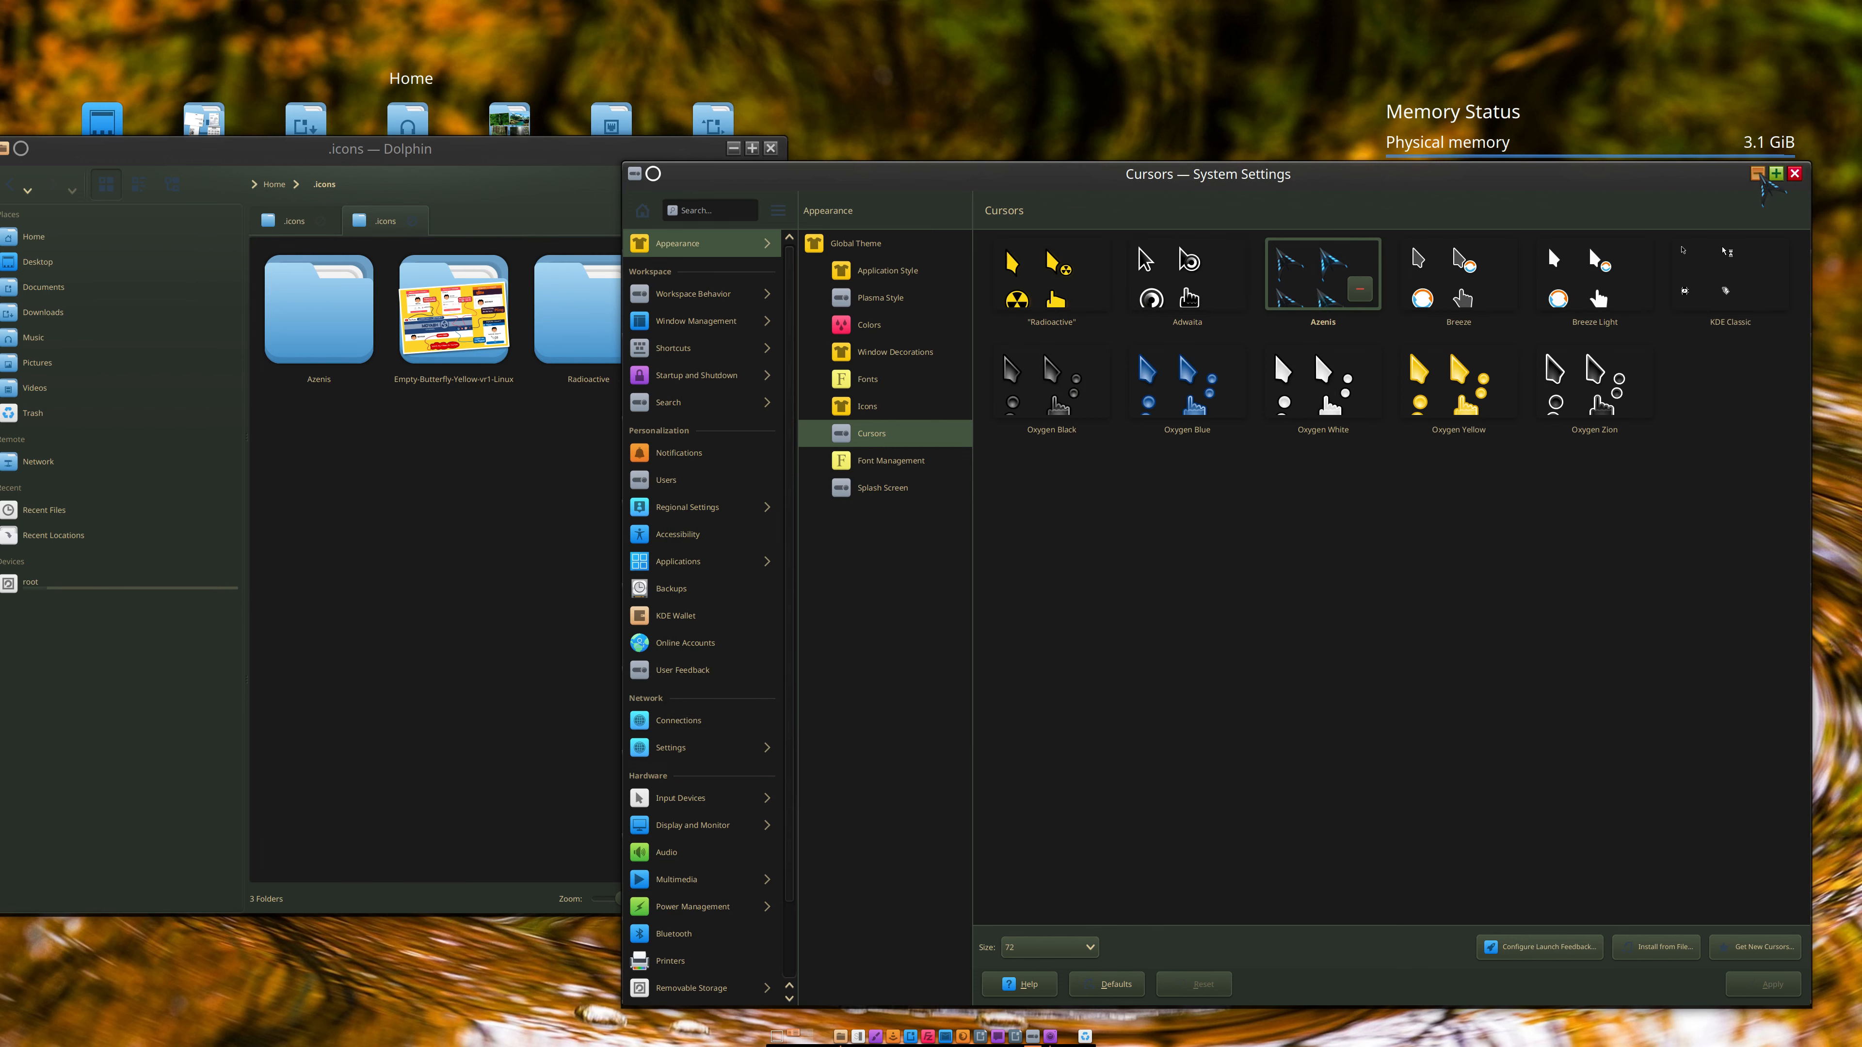
Step: Close System Settings and browse from Empty-Butterfly-Yellow-vr1-Linux in .icons down to its nested Empty-Butterfly-Yellow-vr1 folder
{"action": "left_click", "coordinate": [1794, 173]}
{"action": "left_click_drag", "start_coordinate": [553, 161], "coordinate": [1260, 258]}
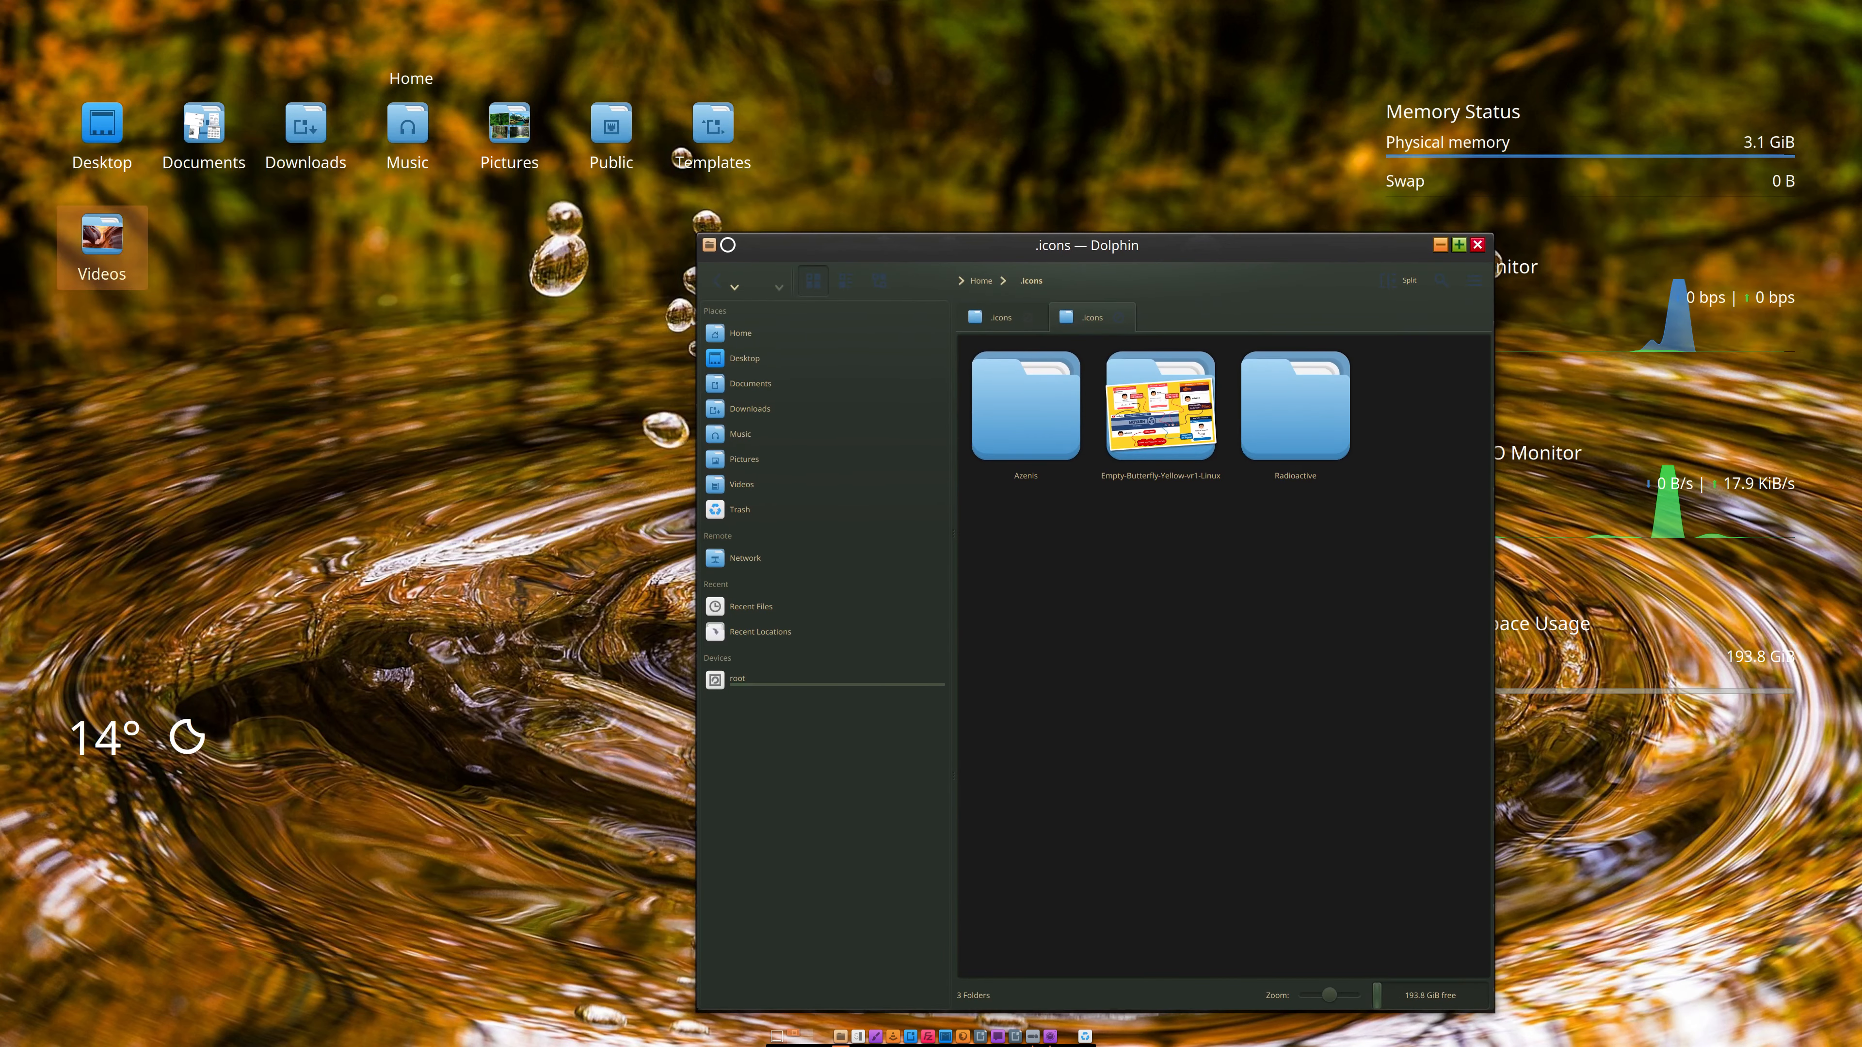
{"action": "left_click", "coordinate": [1171, 423]}
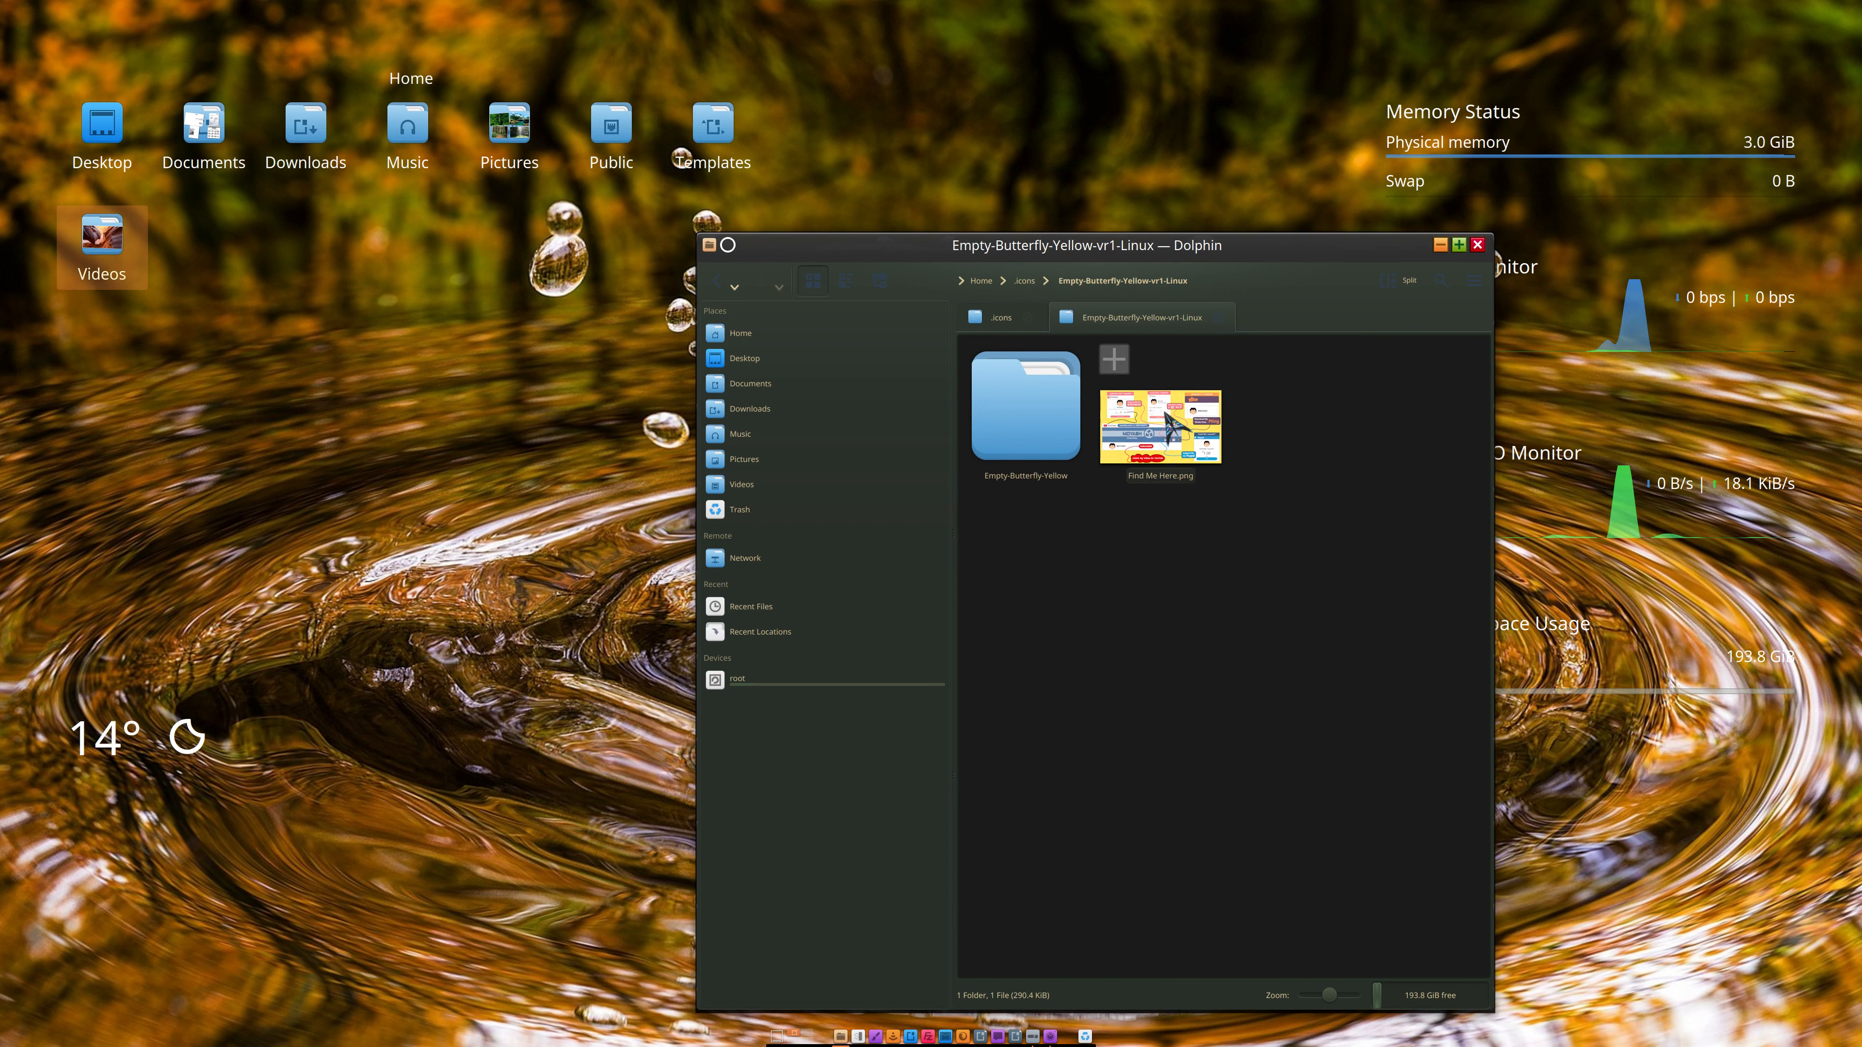
{"action": "left_click", "coordinate": [1030, 424]}
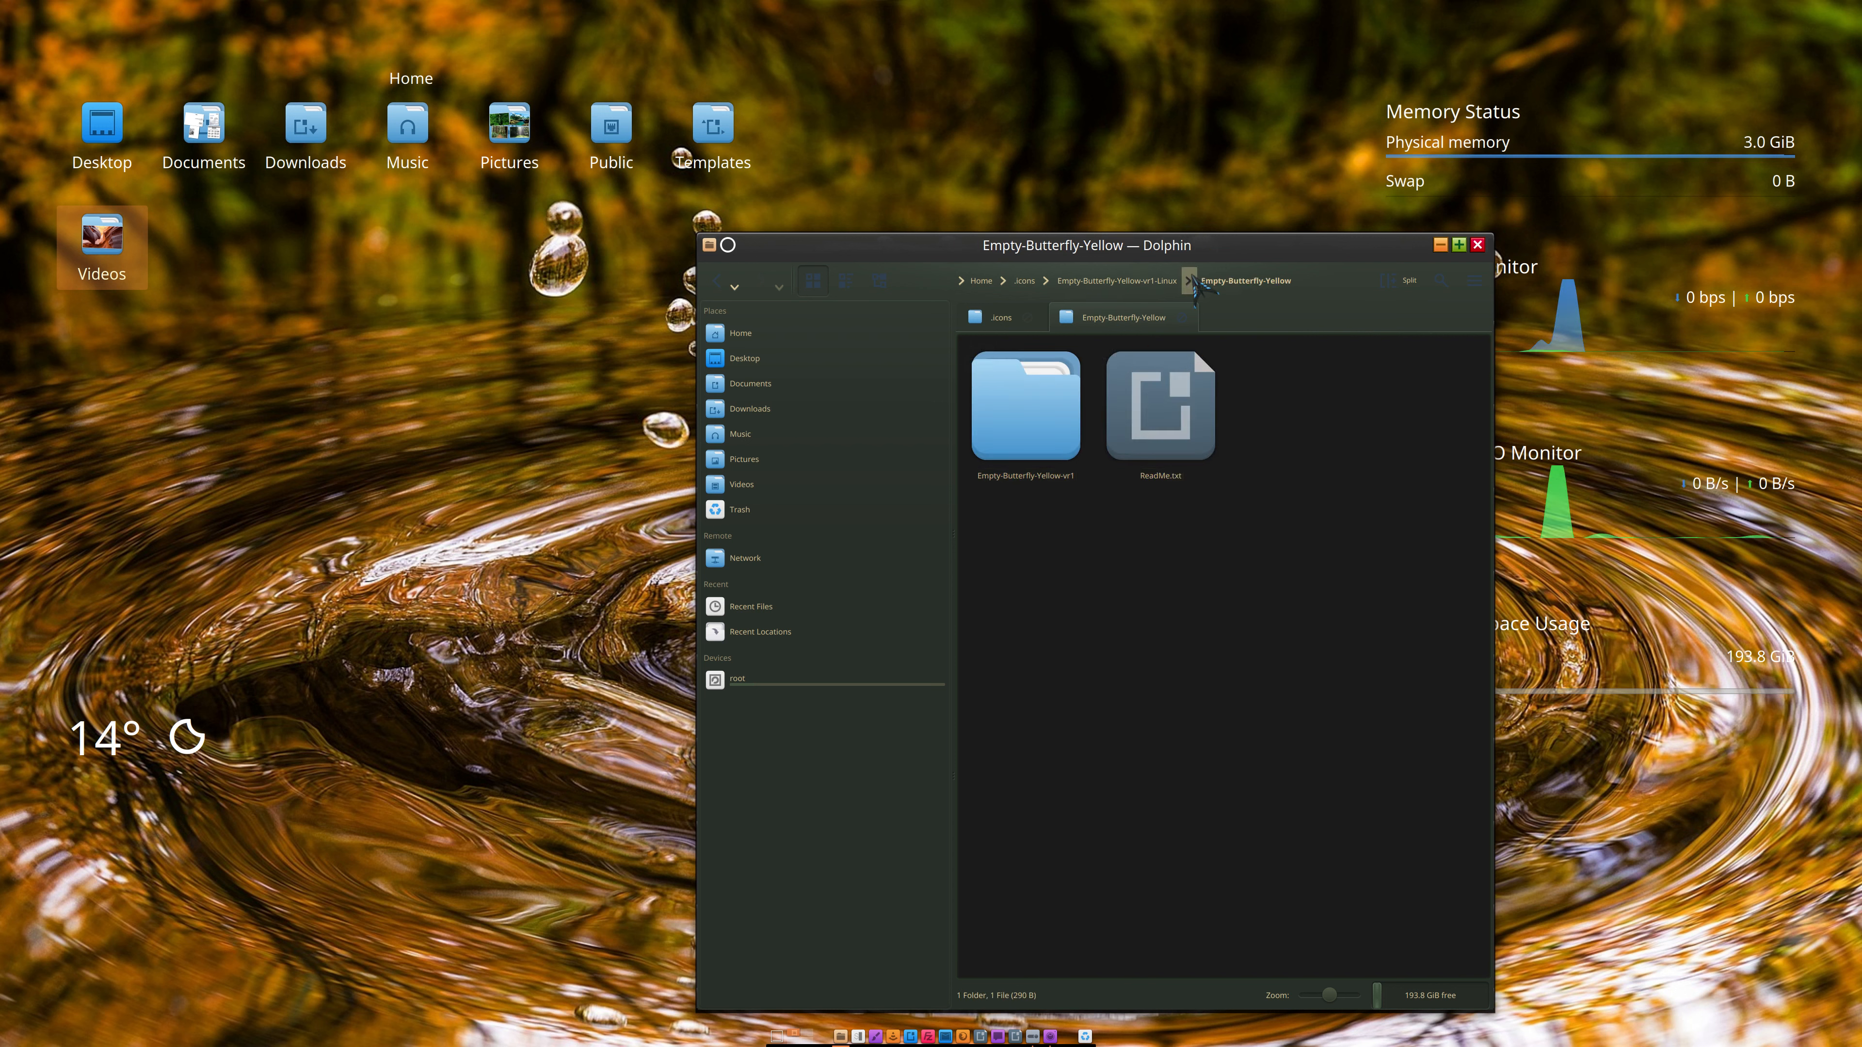
{"action": "left_click", "coordinate": [1041, 426]}
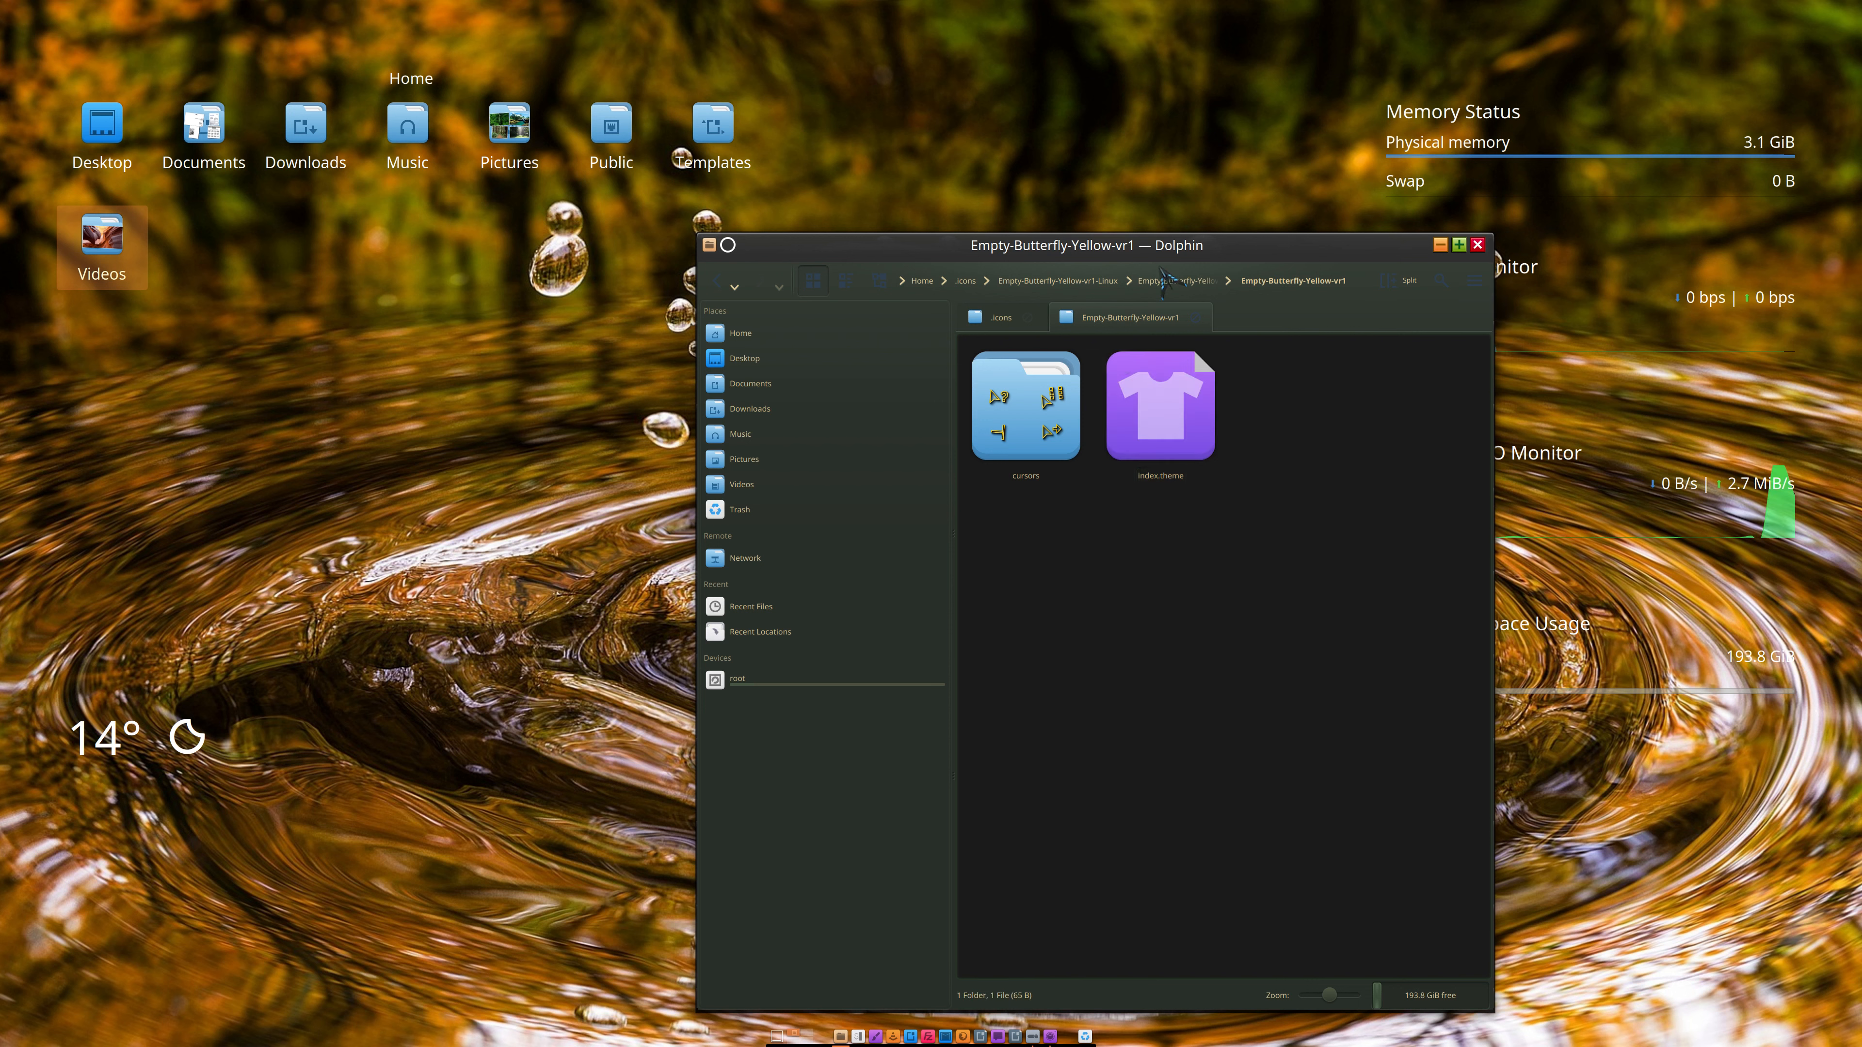
Step: Go back to the Empty-Butterfly-Yellow folder and copy the Empty-Butterfly-Yellow-vr1 folder inside it
{"action": "left_click", "coordinate": [1169, 282]}
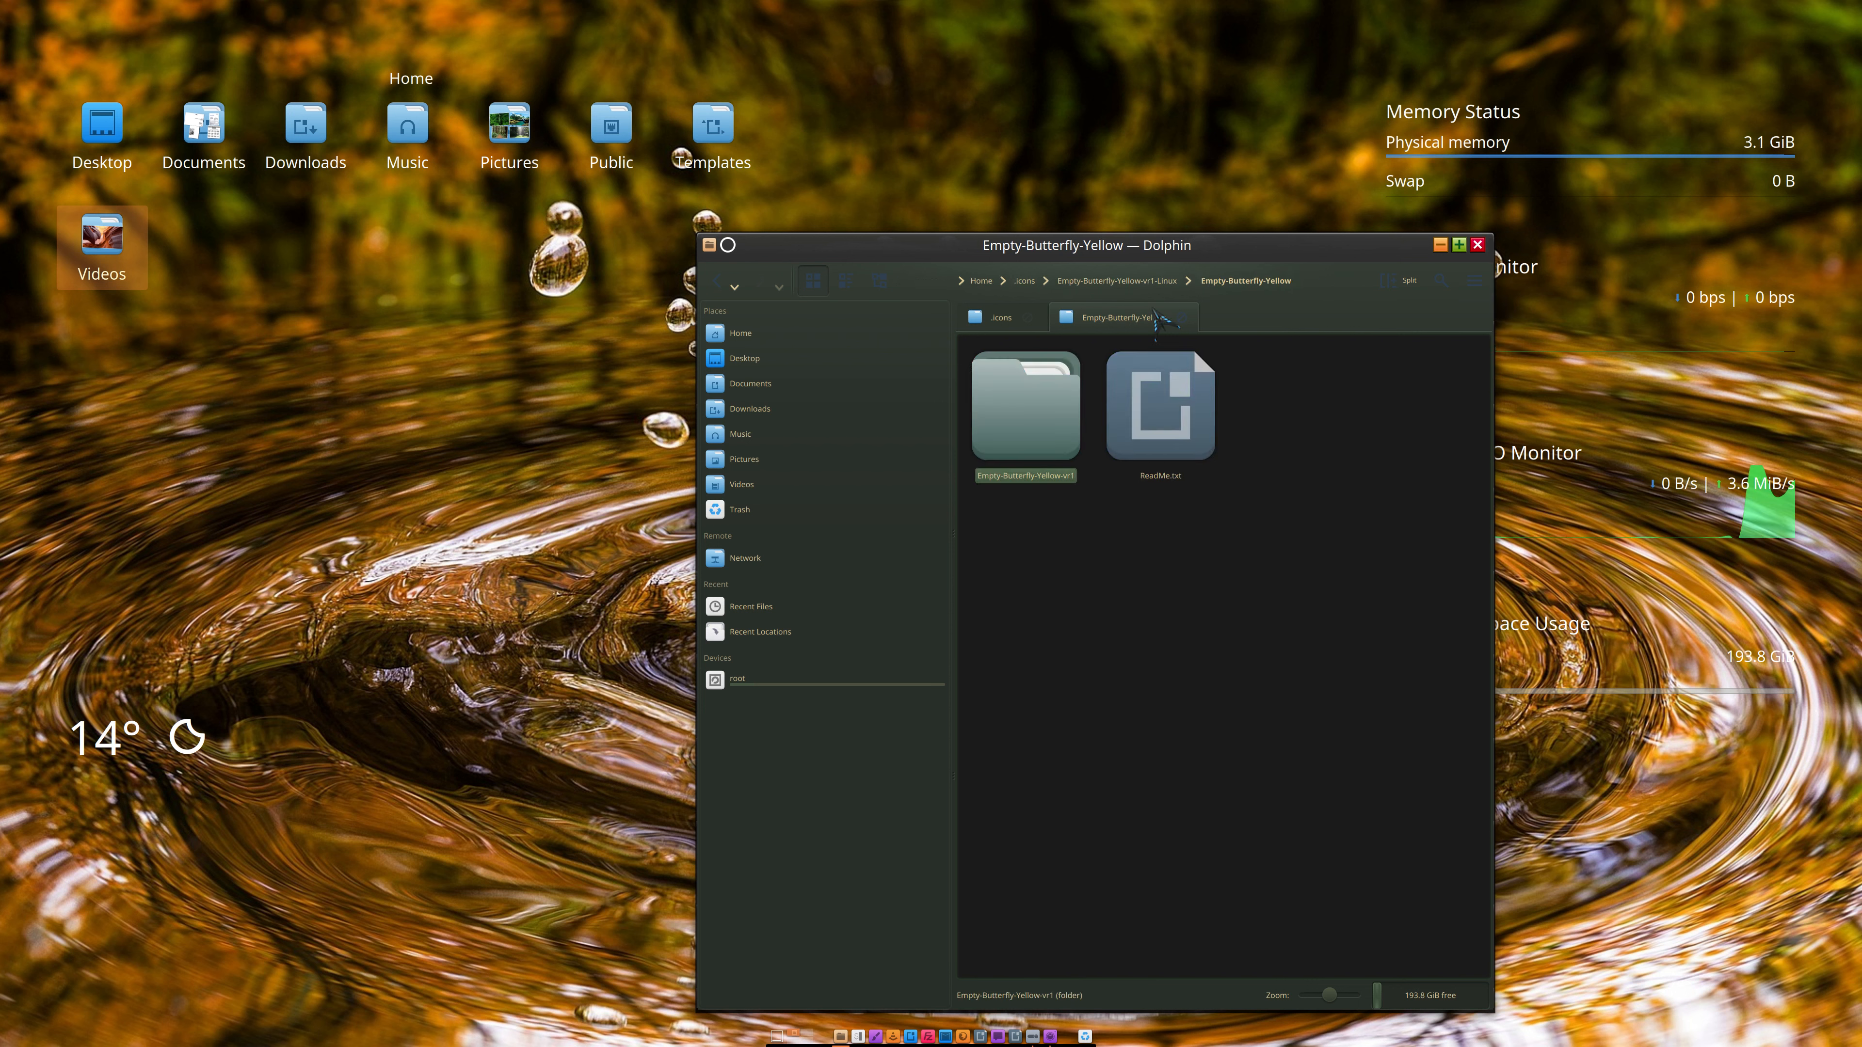
{"action": "right_click", "coordinate": [1017, 412]}
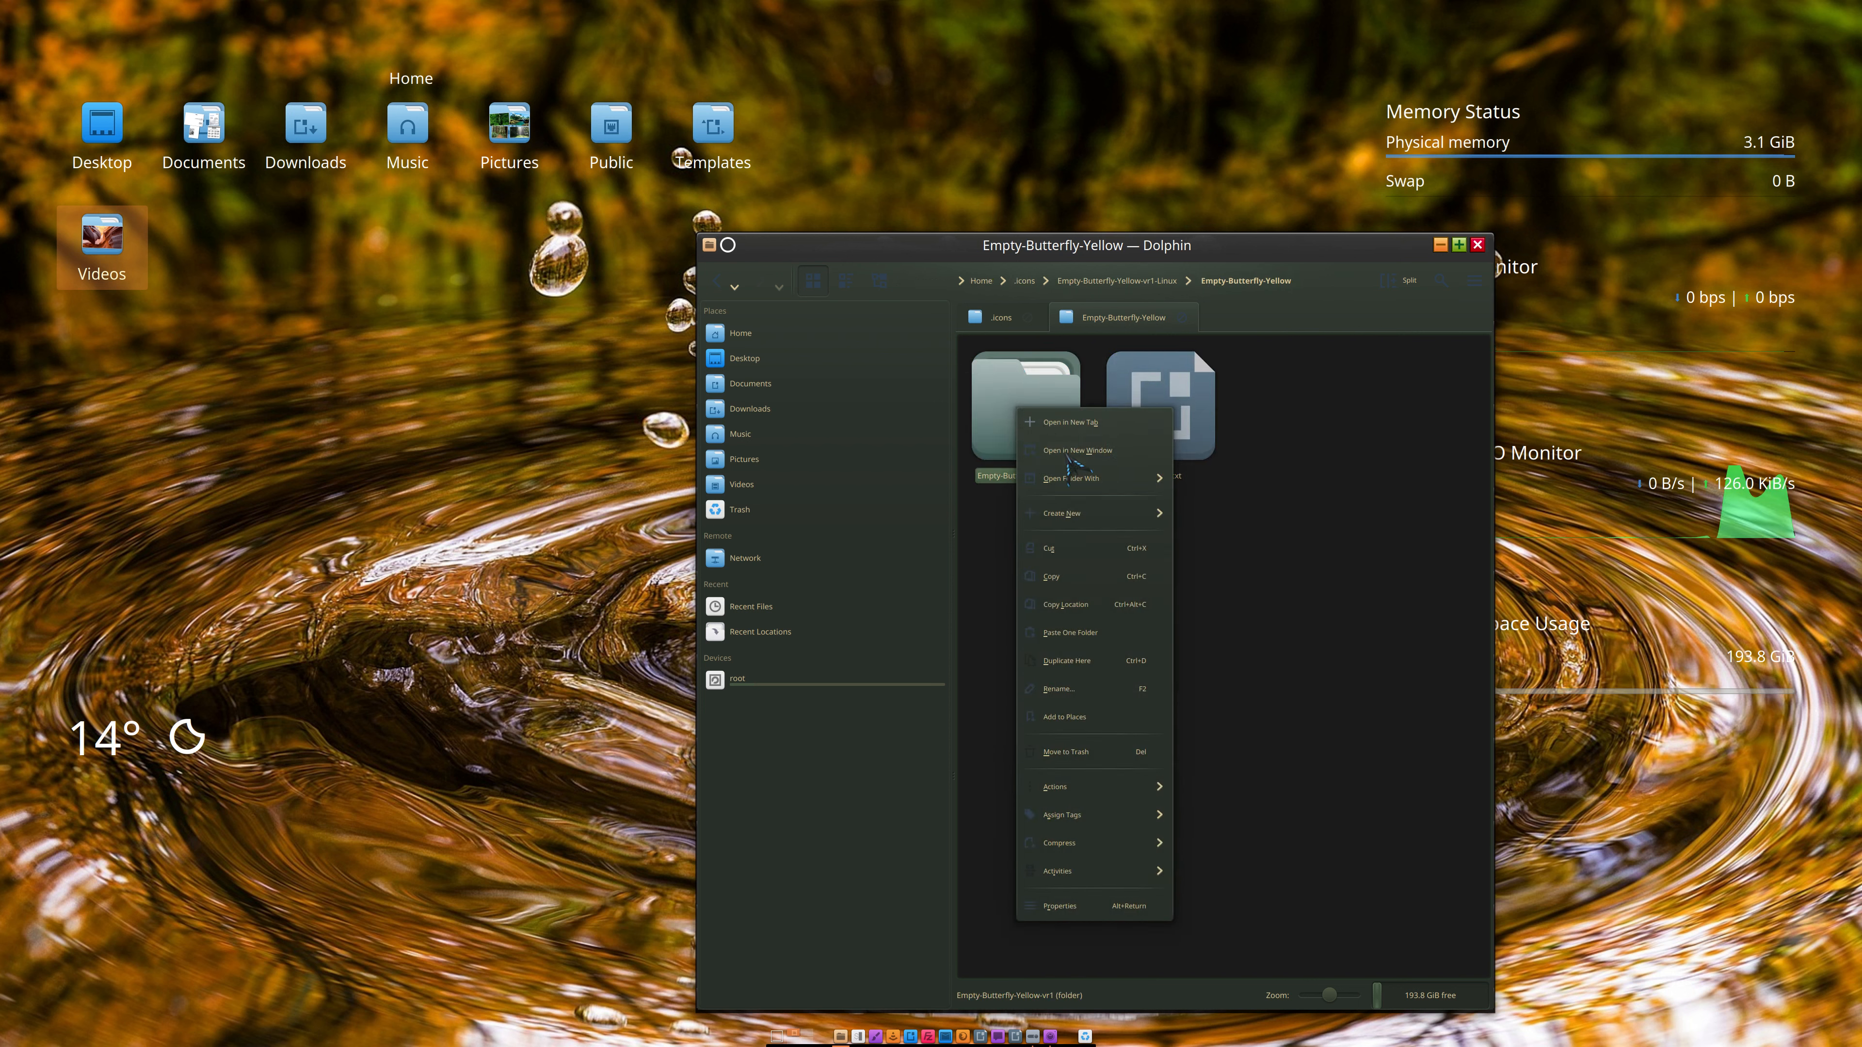
{"action": "left_click", "coordinate": [1123, 578]}
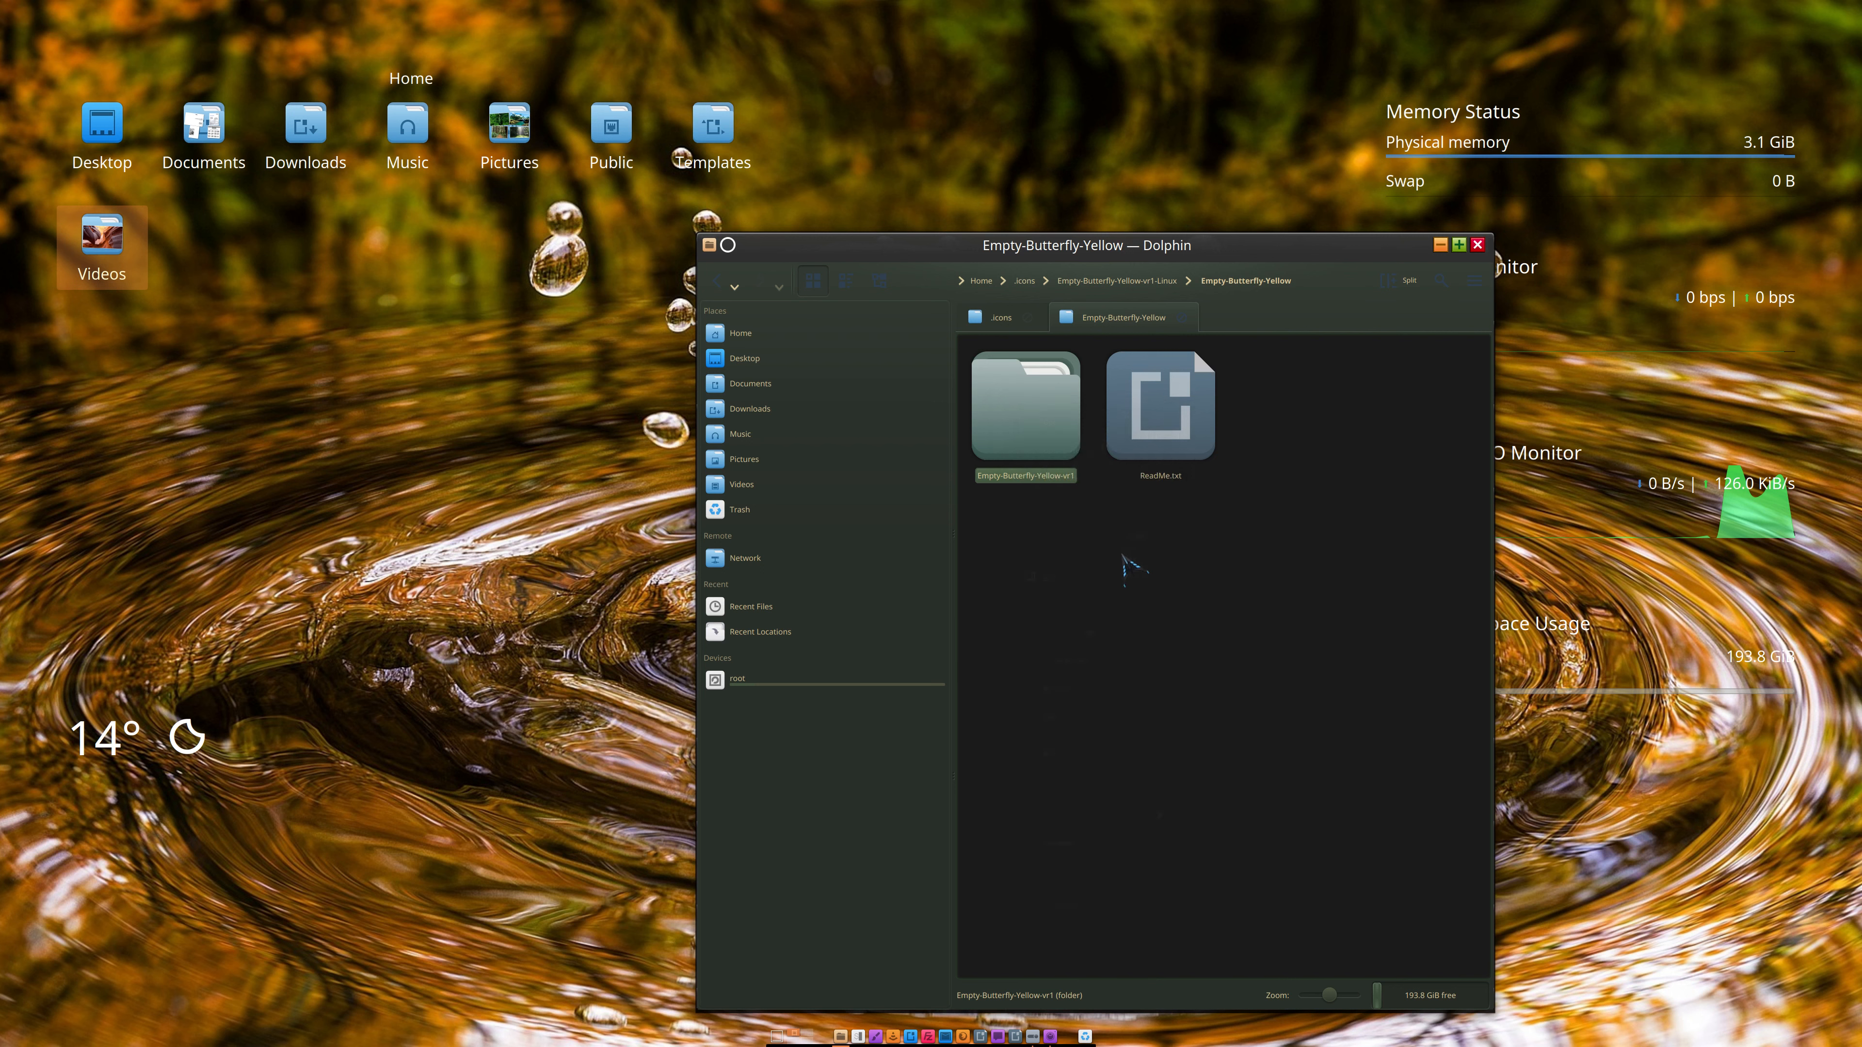
Step: Paste the copied Empty-Butterfly-Yellow-vr1 folder directly into .icons and move the Empty-Butterfly-Yellow-vr1-Linux folder to the trash
{"action": "left_click", "coordinate": [1025, 281]}
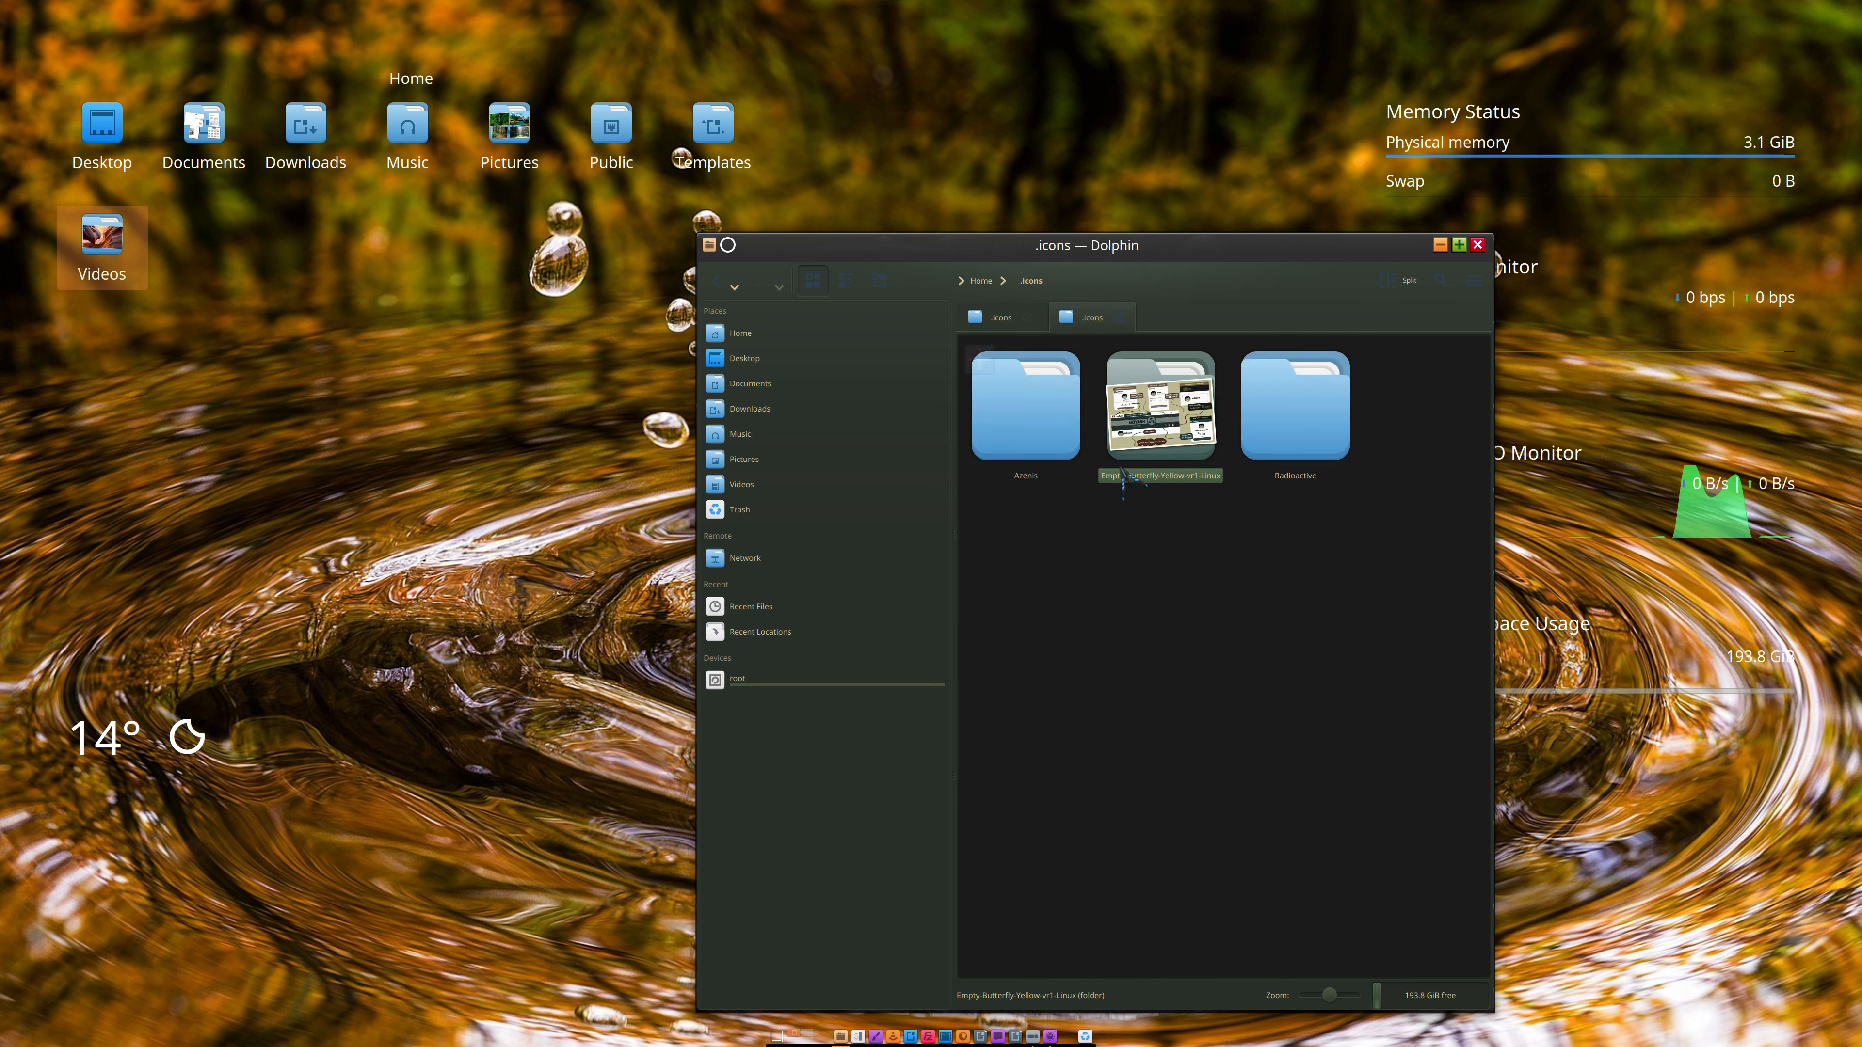
{"action": "right_click", "coordinate": [1092, 593]}
{"action": "left_click", "coordinate": [1187, 672]}
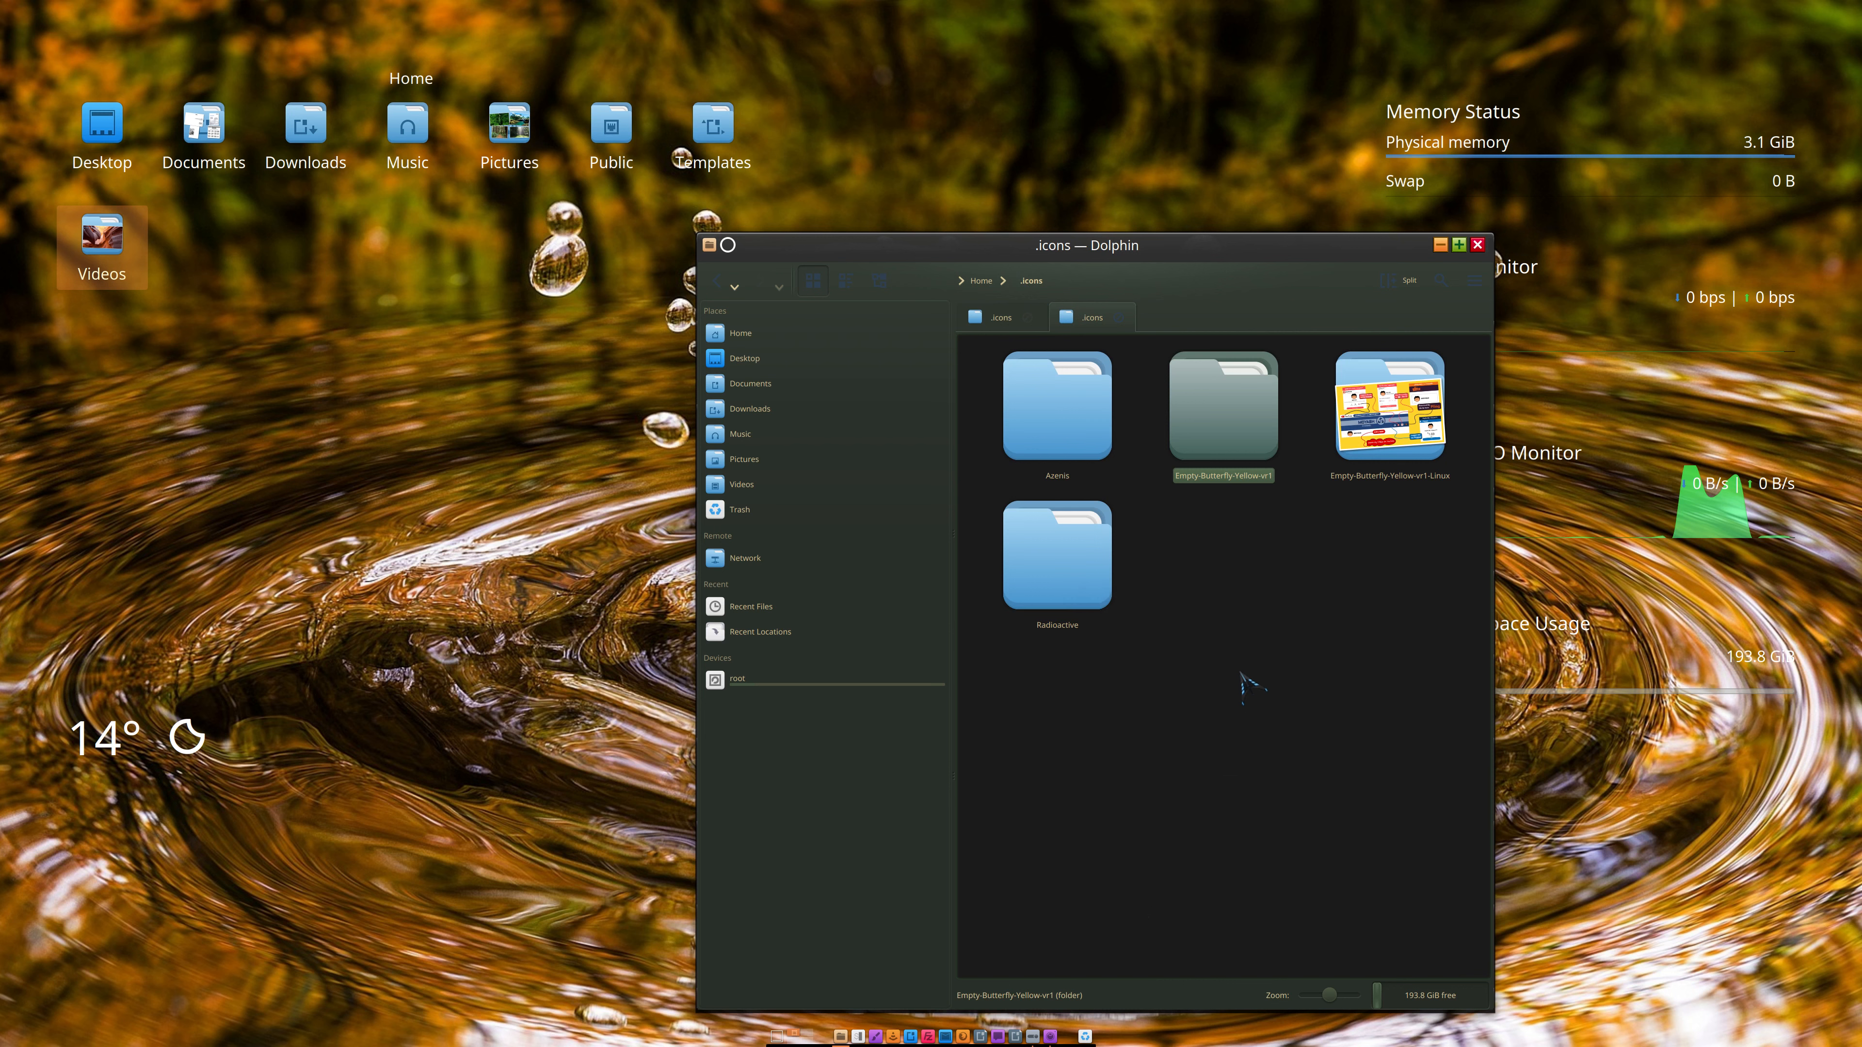
{"action": "left_click", "coordinate": [1242, 682]}
{"action": "left_click", "coordinate": [1398, 396]}
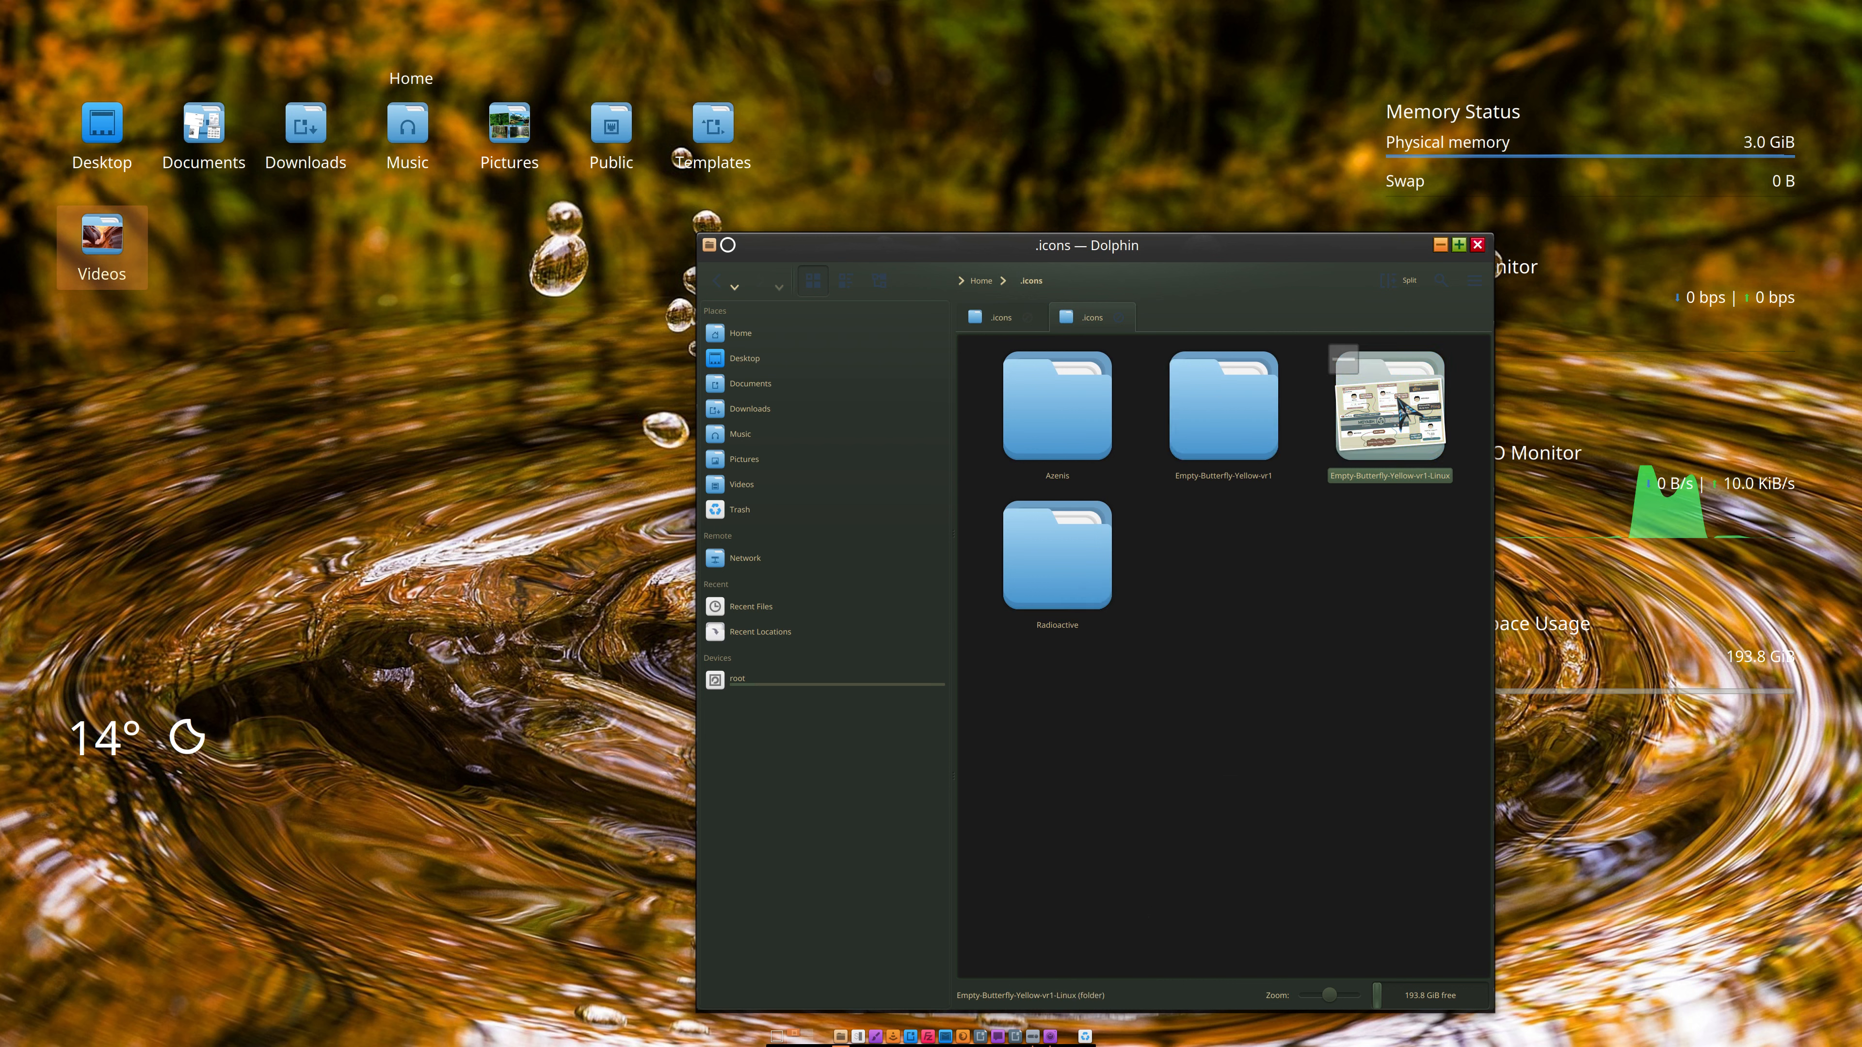
{"action": "key", "text": "Delete"}
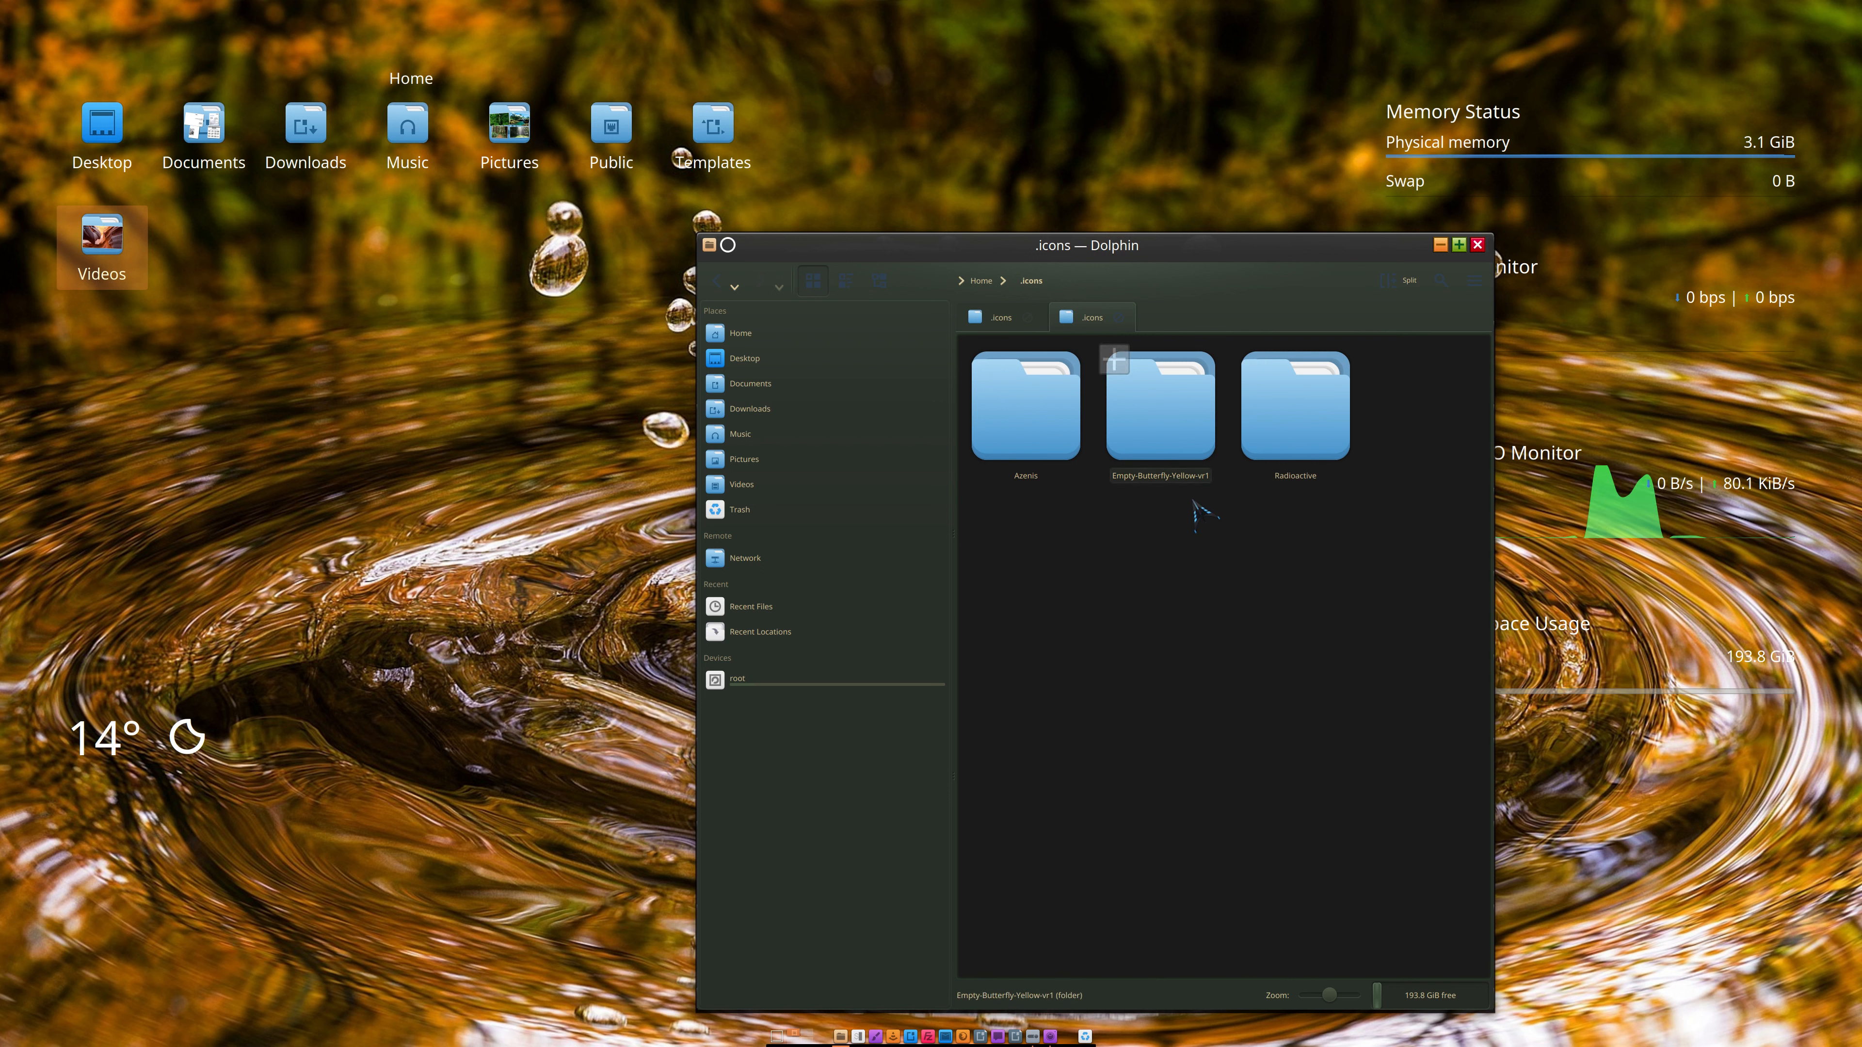
Step: Check the contents of the pasted Empty-Butterfly-Yellow-vr1 folder, shift the window aside and return to .icons
{"action": "double_click", "coordinate": [1172, 416]}
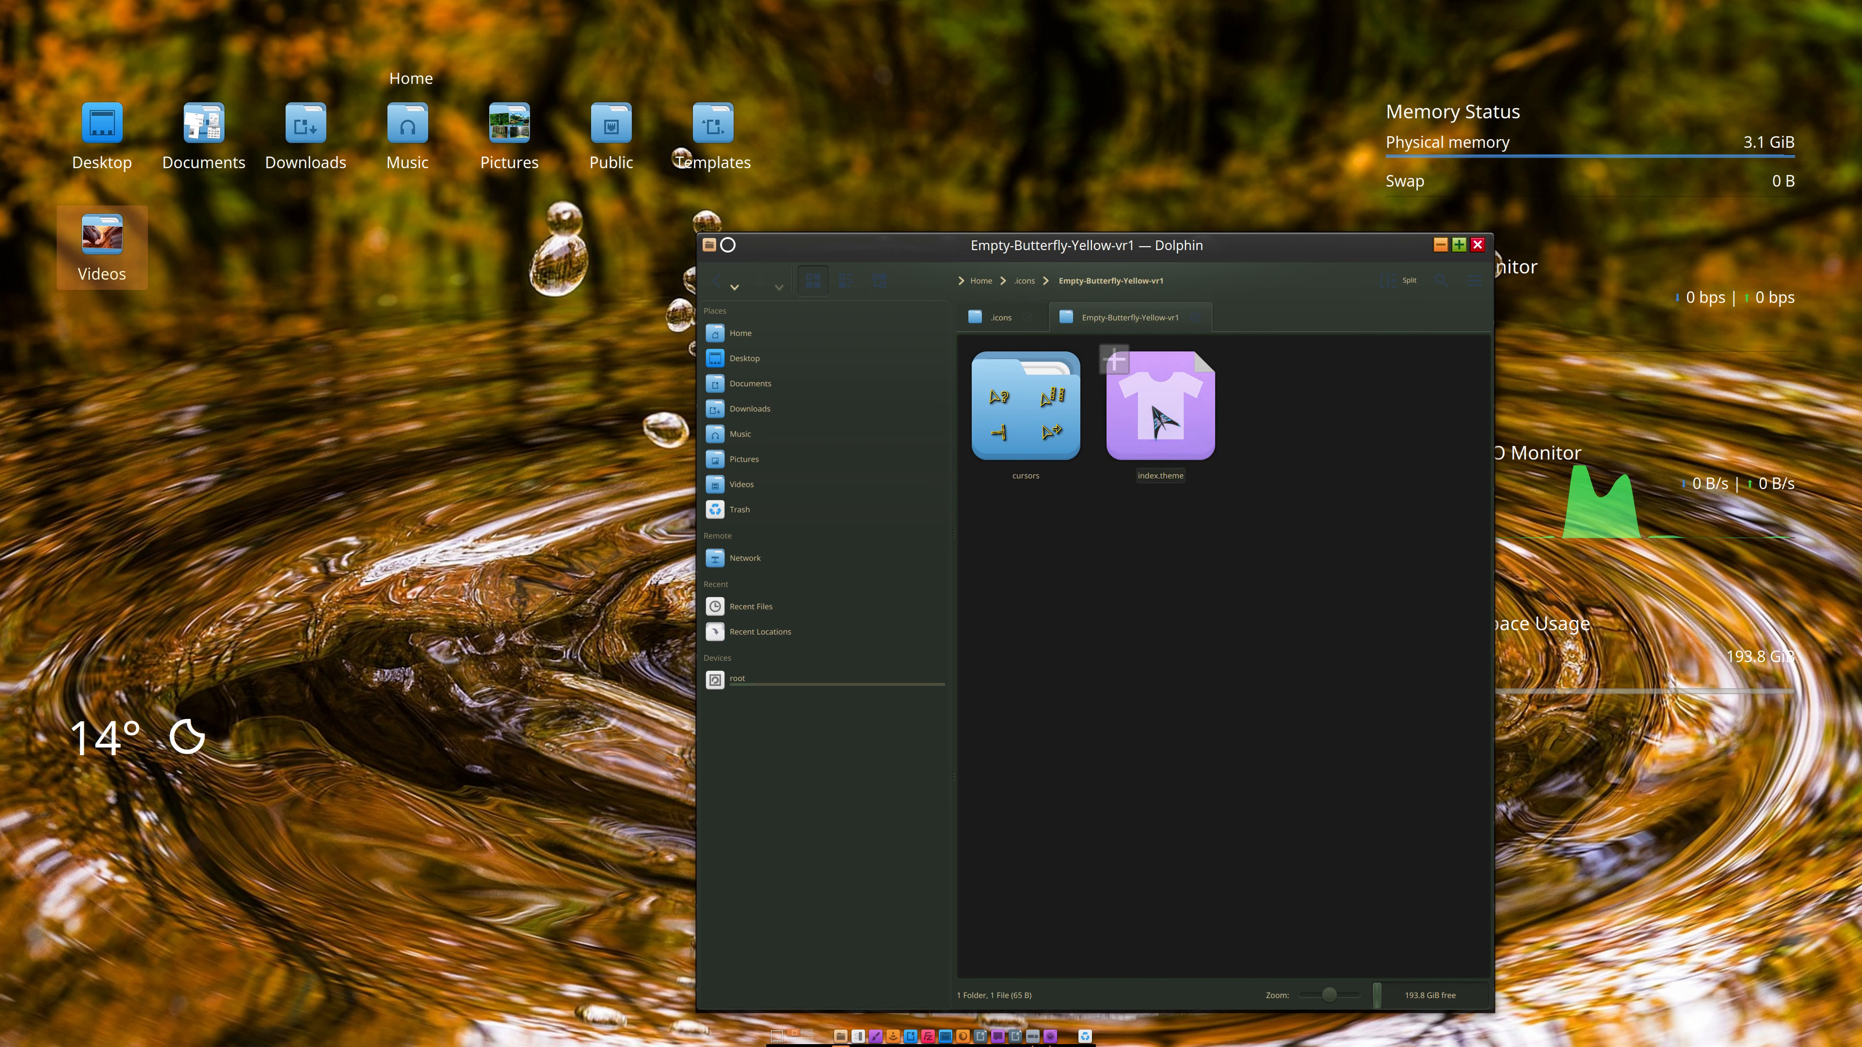
{"action": "left_click", "coordinate": [1027, 317]}
{"action": "left_click_drag", "start_coordinate": [1035, 291], "coordinate": [599, 282]}
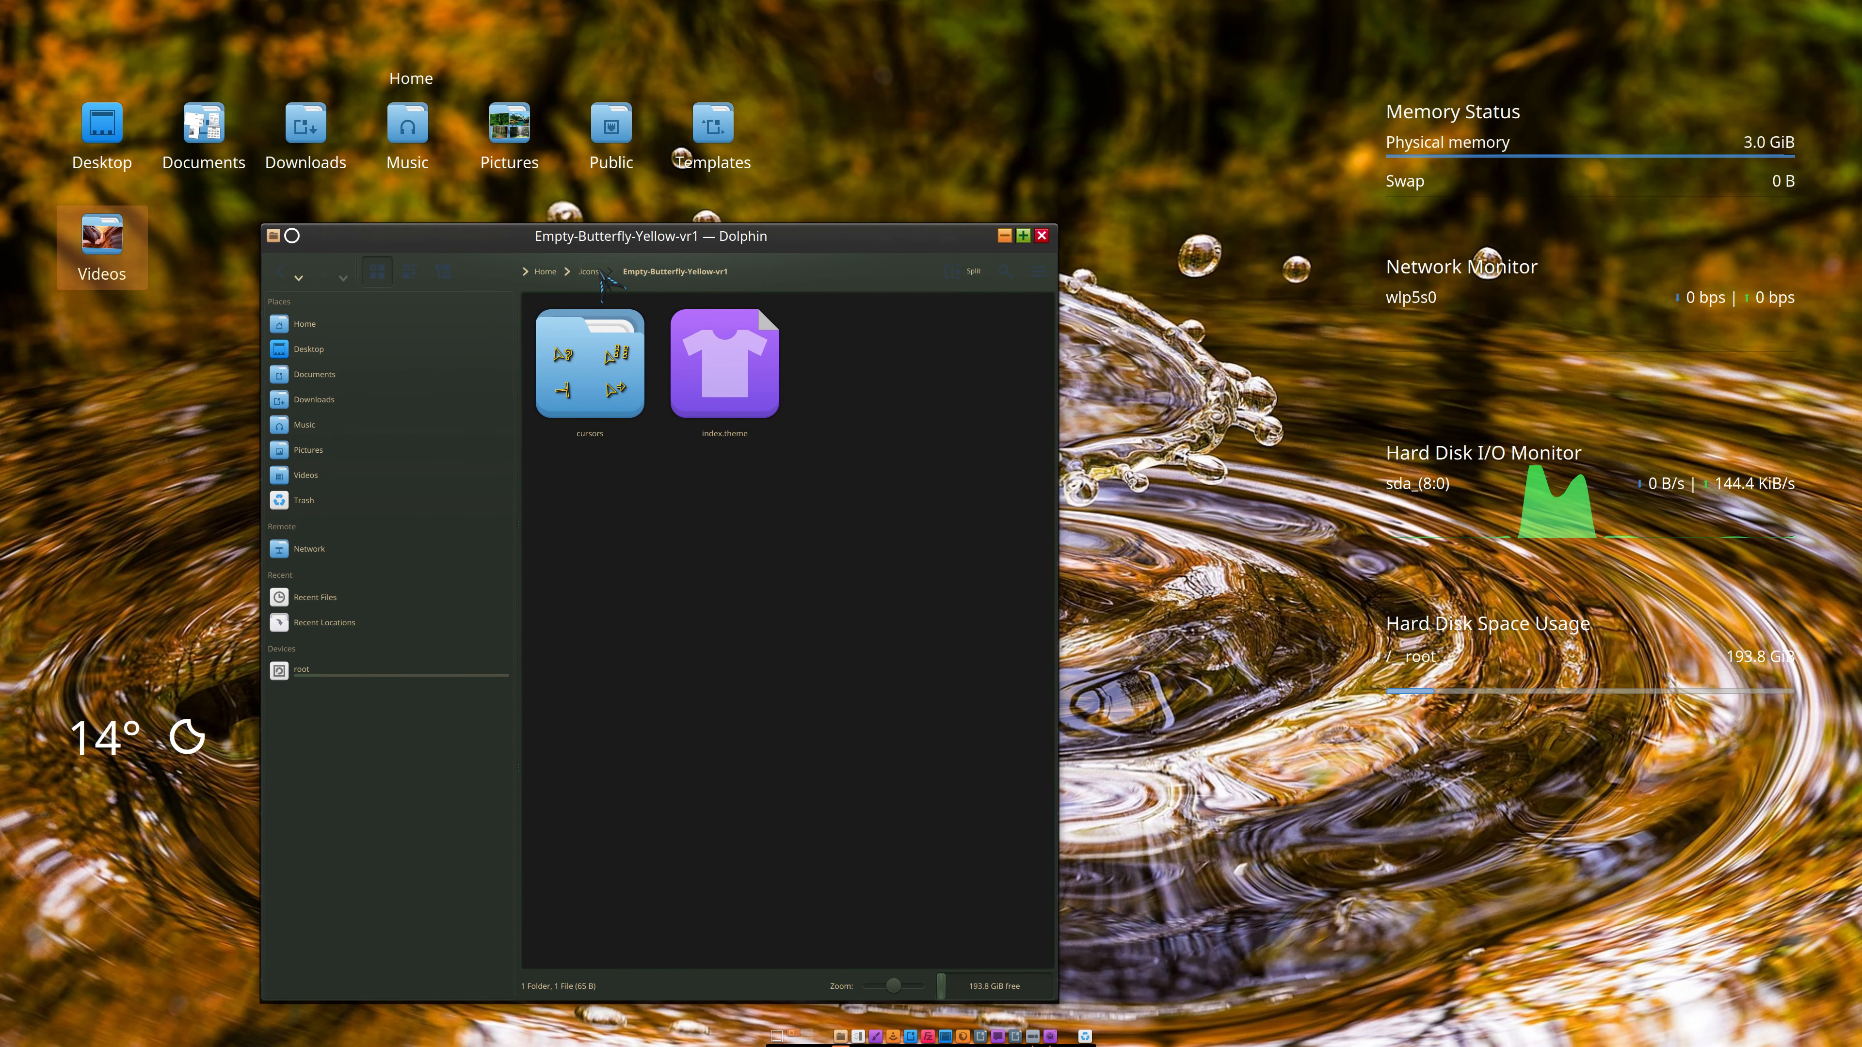
{"action": "left_click", "coordinate": [596, 273]}
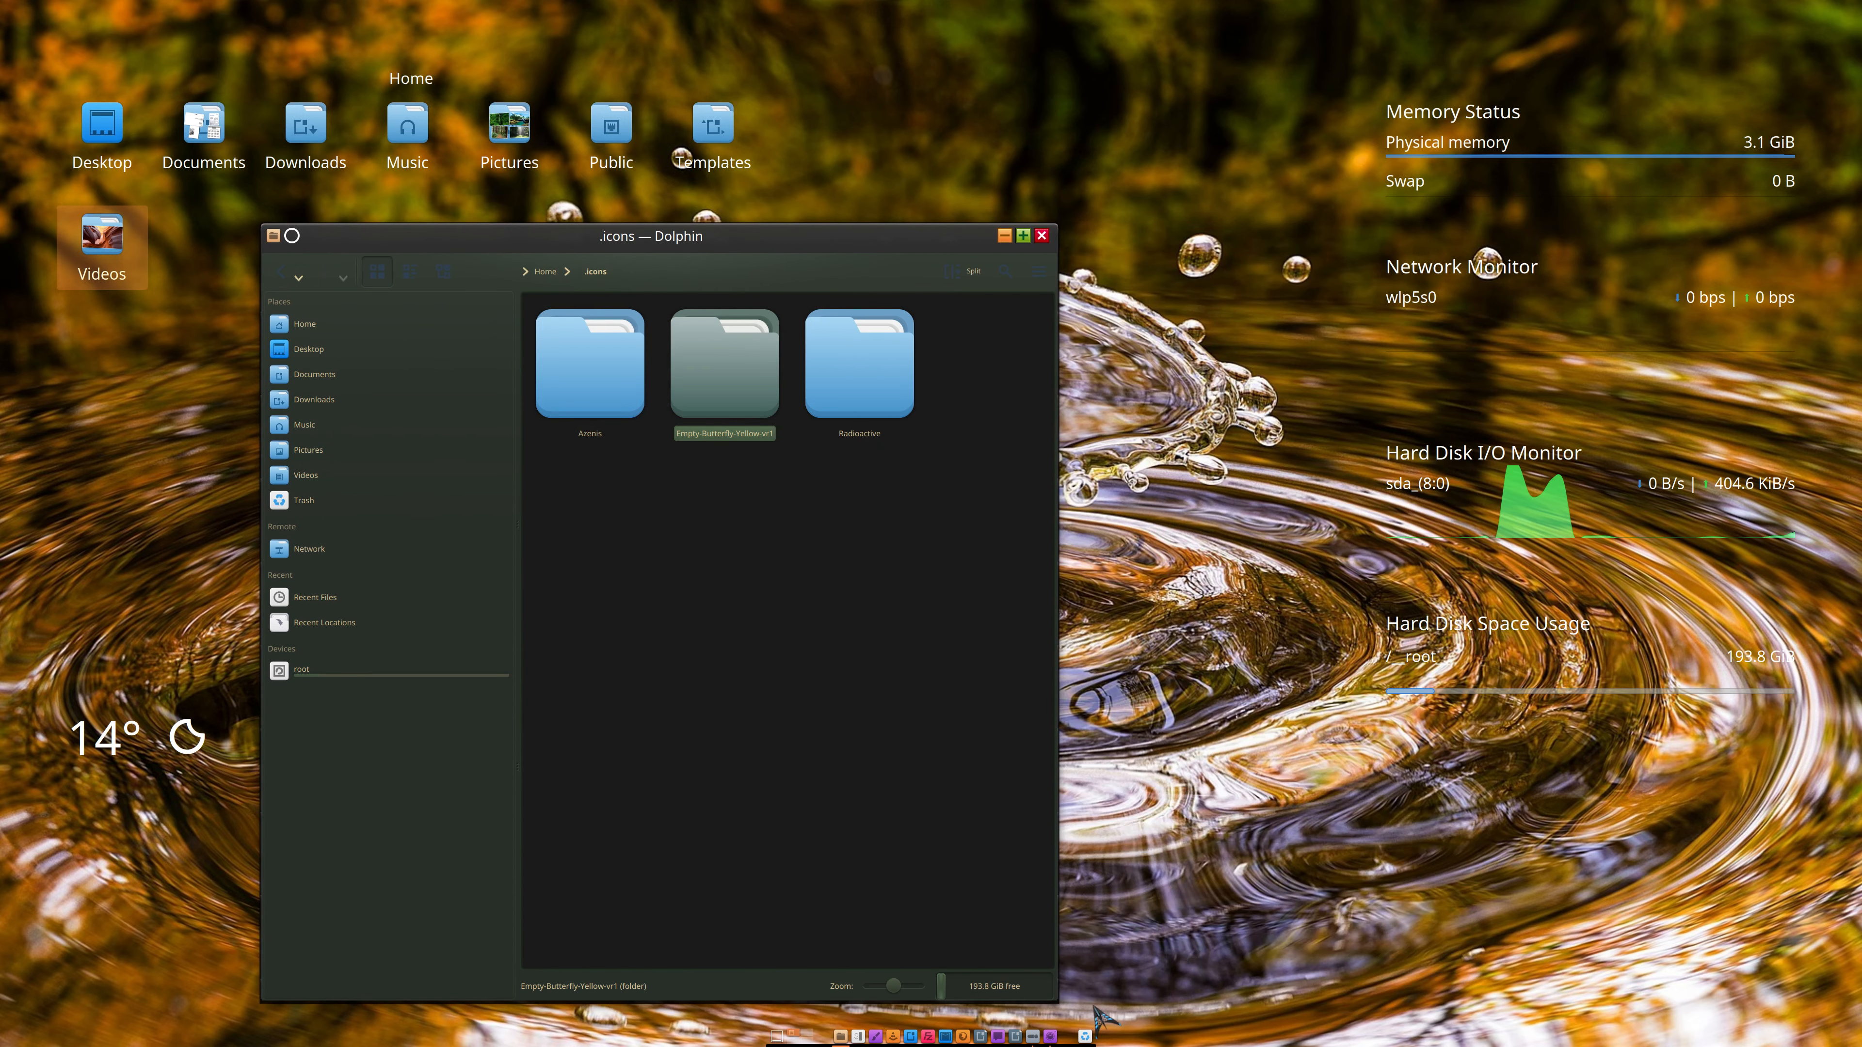
Step: Switch to System Settings, reload the Cursors page and apply the Empty-Butterfly-Yellow-vr1 cursor theme
{"action": "left_click", "coordinate": [1033, 1035]}
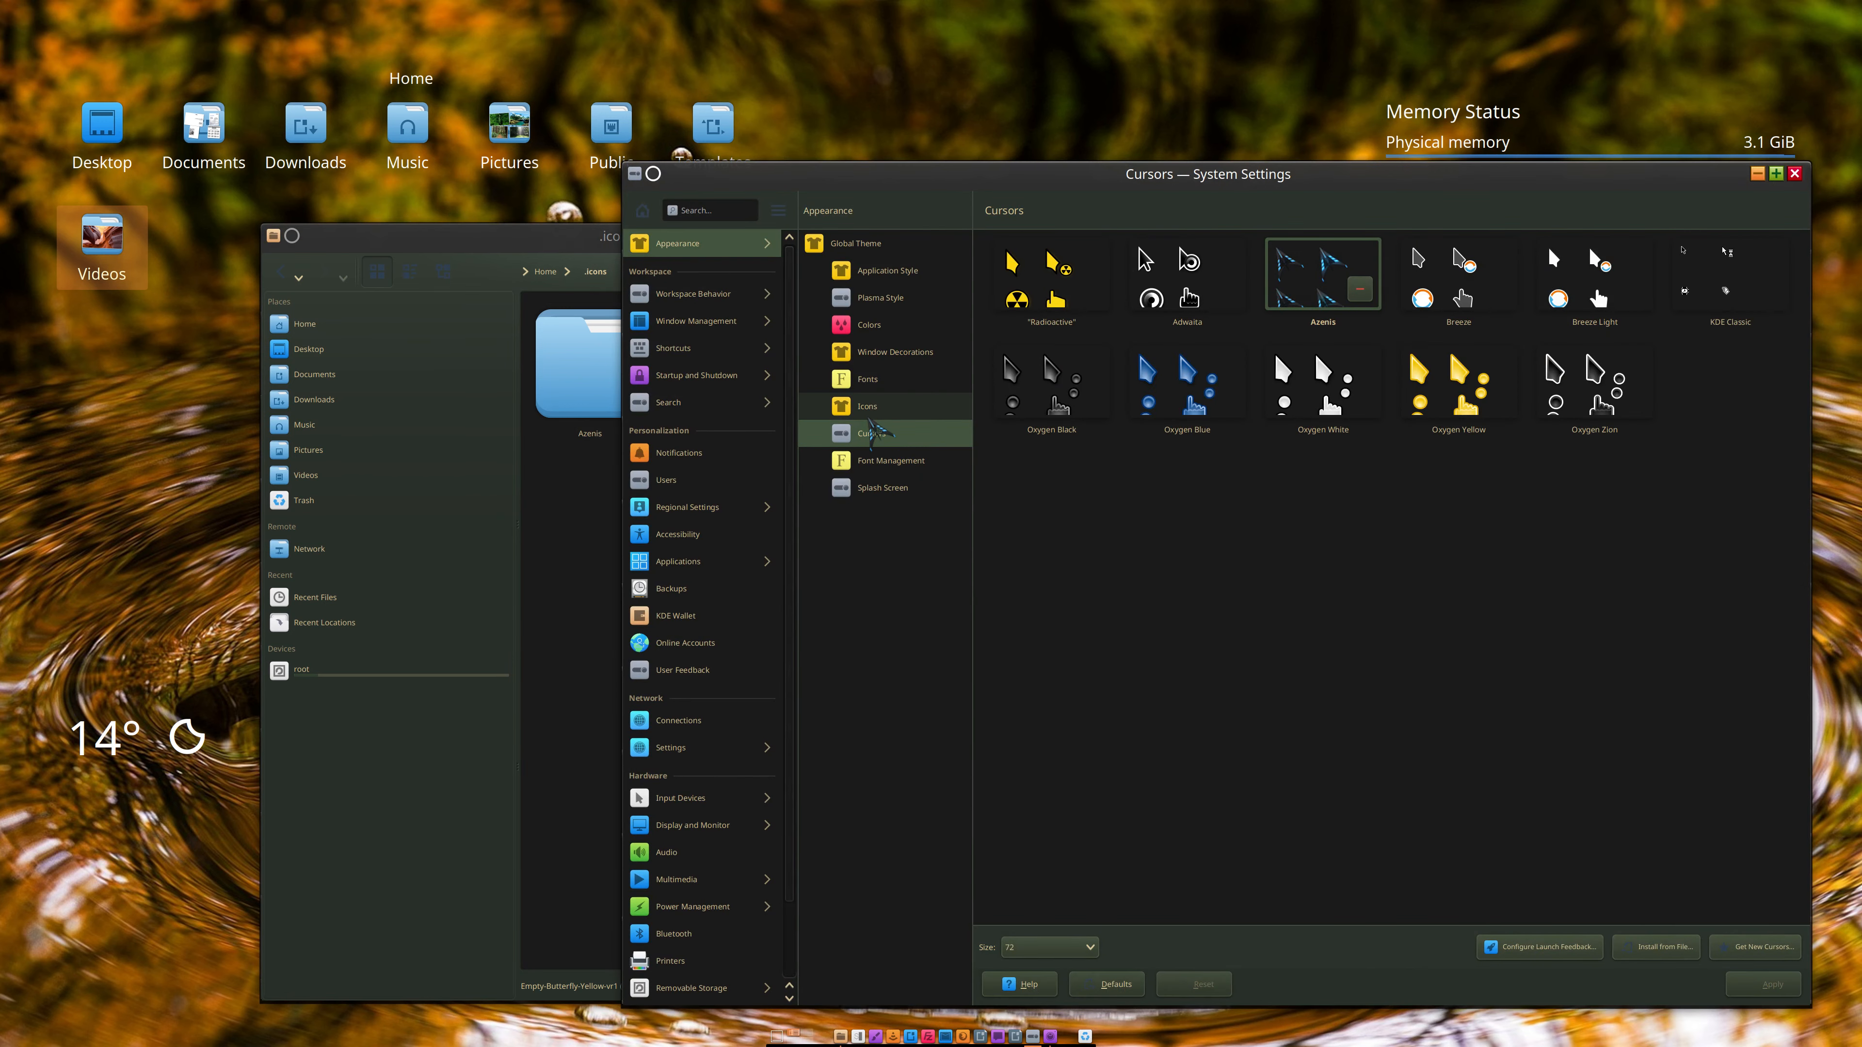
{"action": "left_click", "coordinate": [872, 411]}
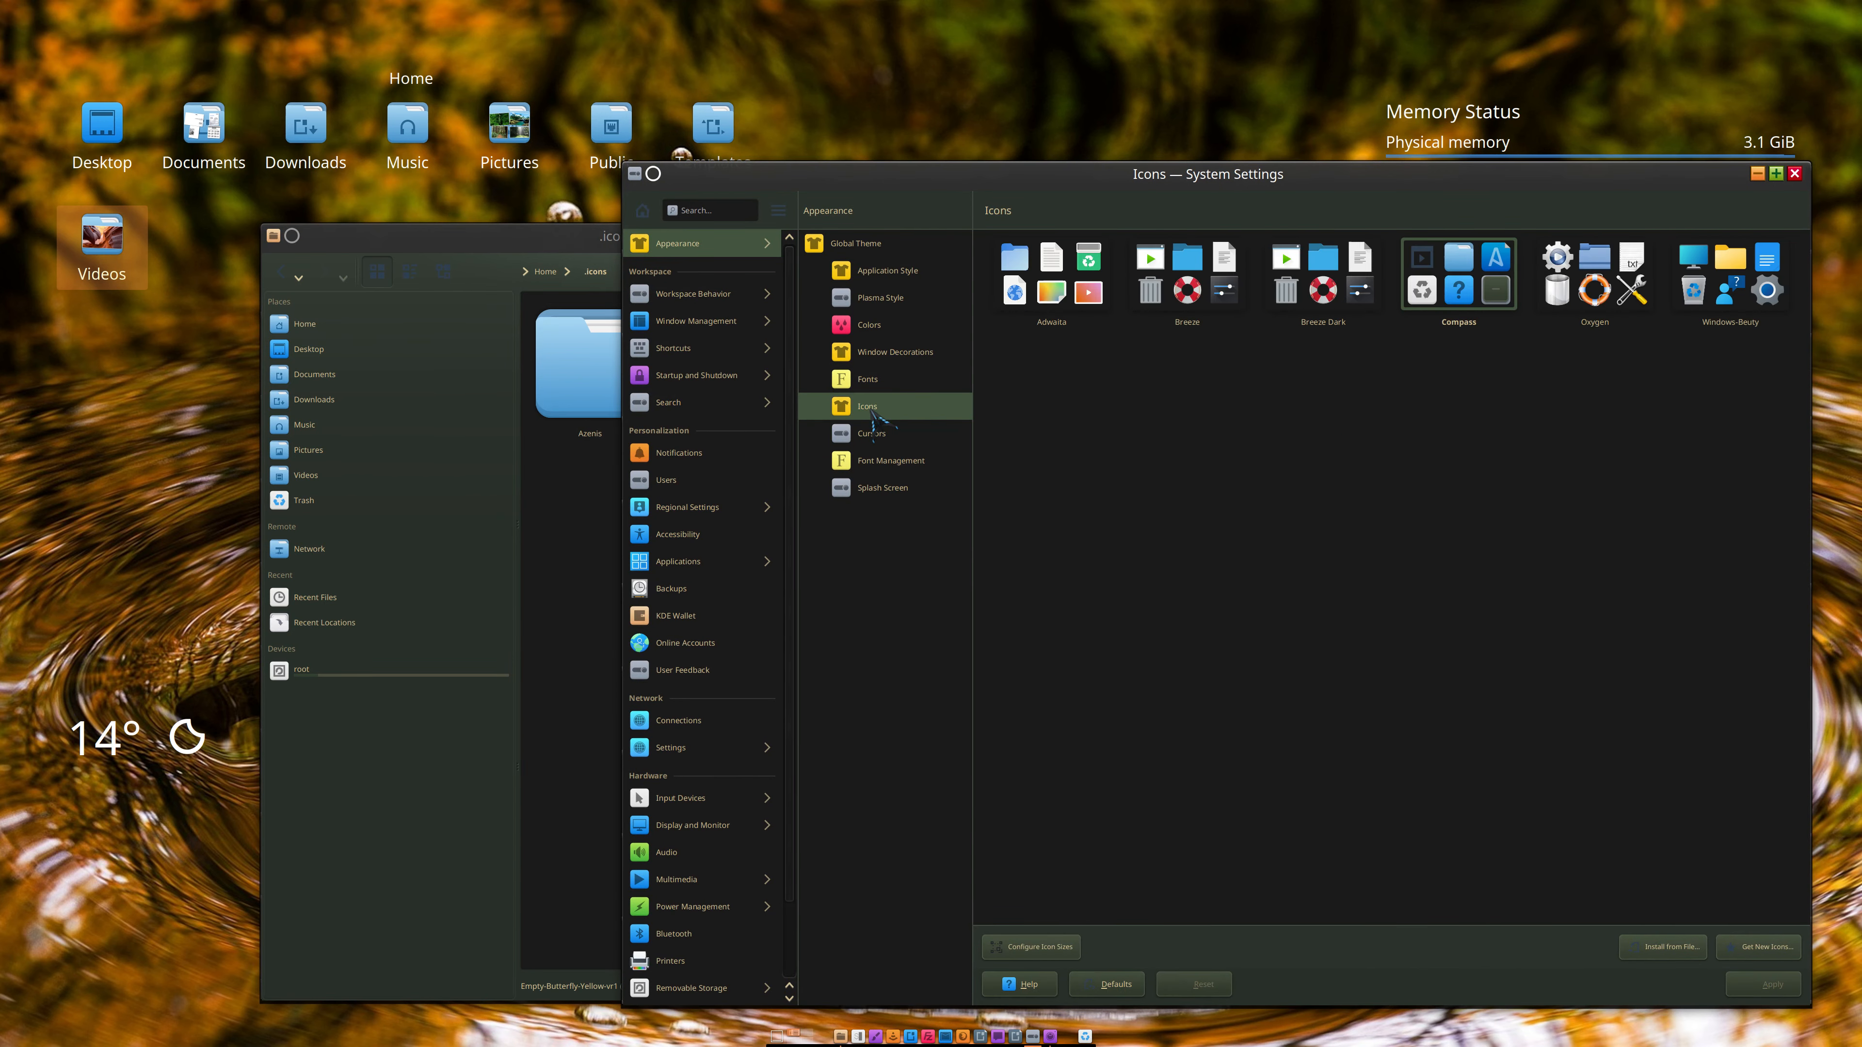
{"action": "left_click", "coordinate": [872, 437]}
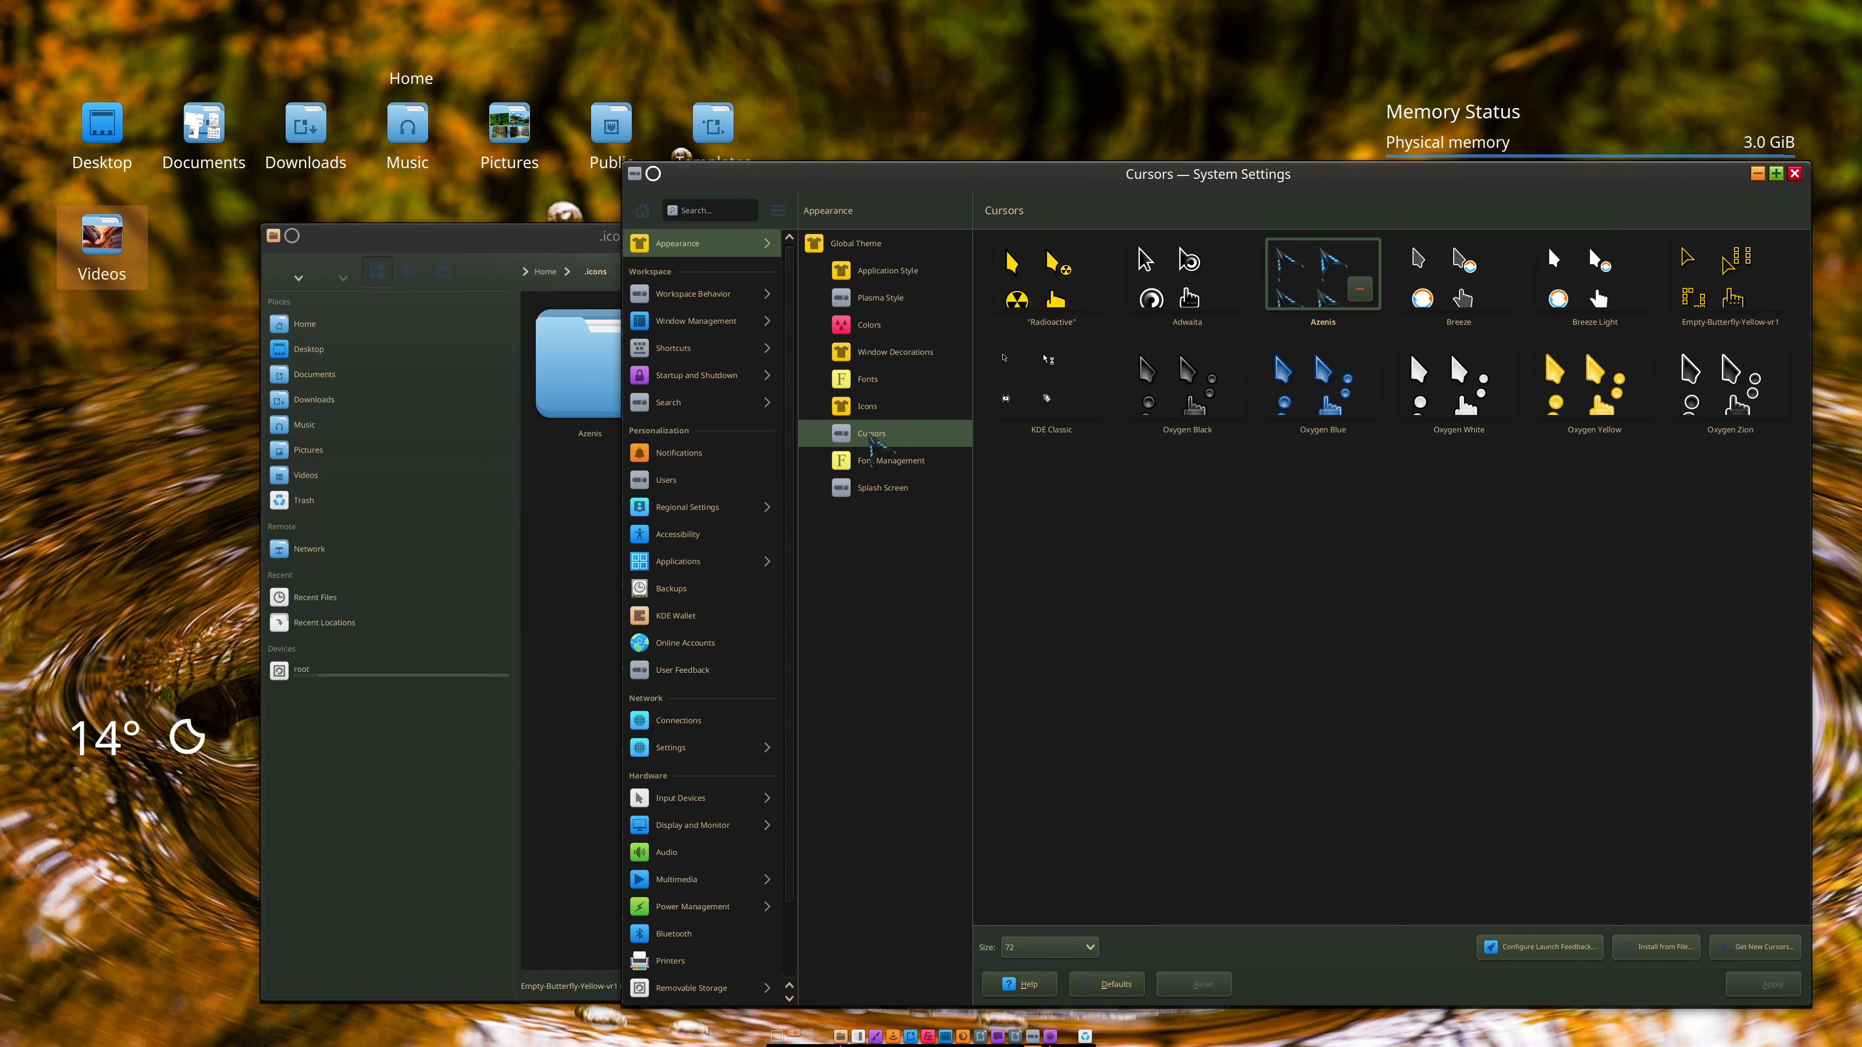
{"action": "left_click", "coordinate": [1733, 285]}
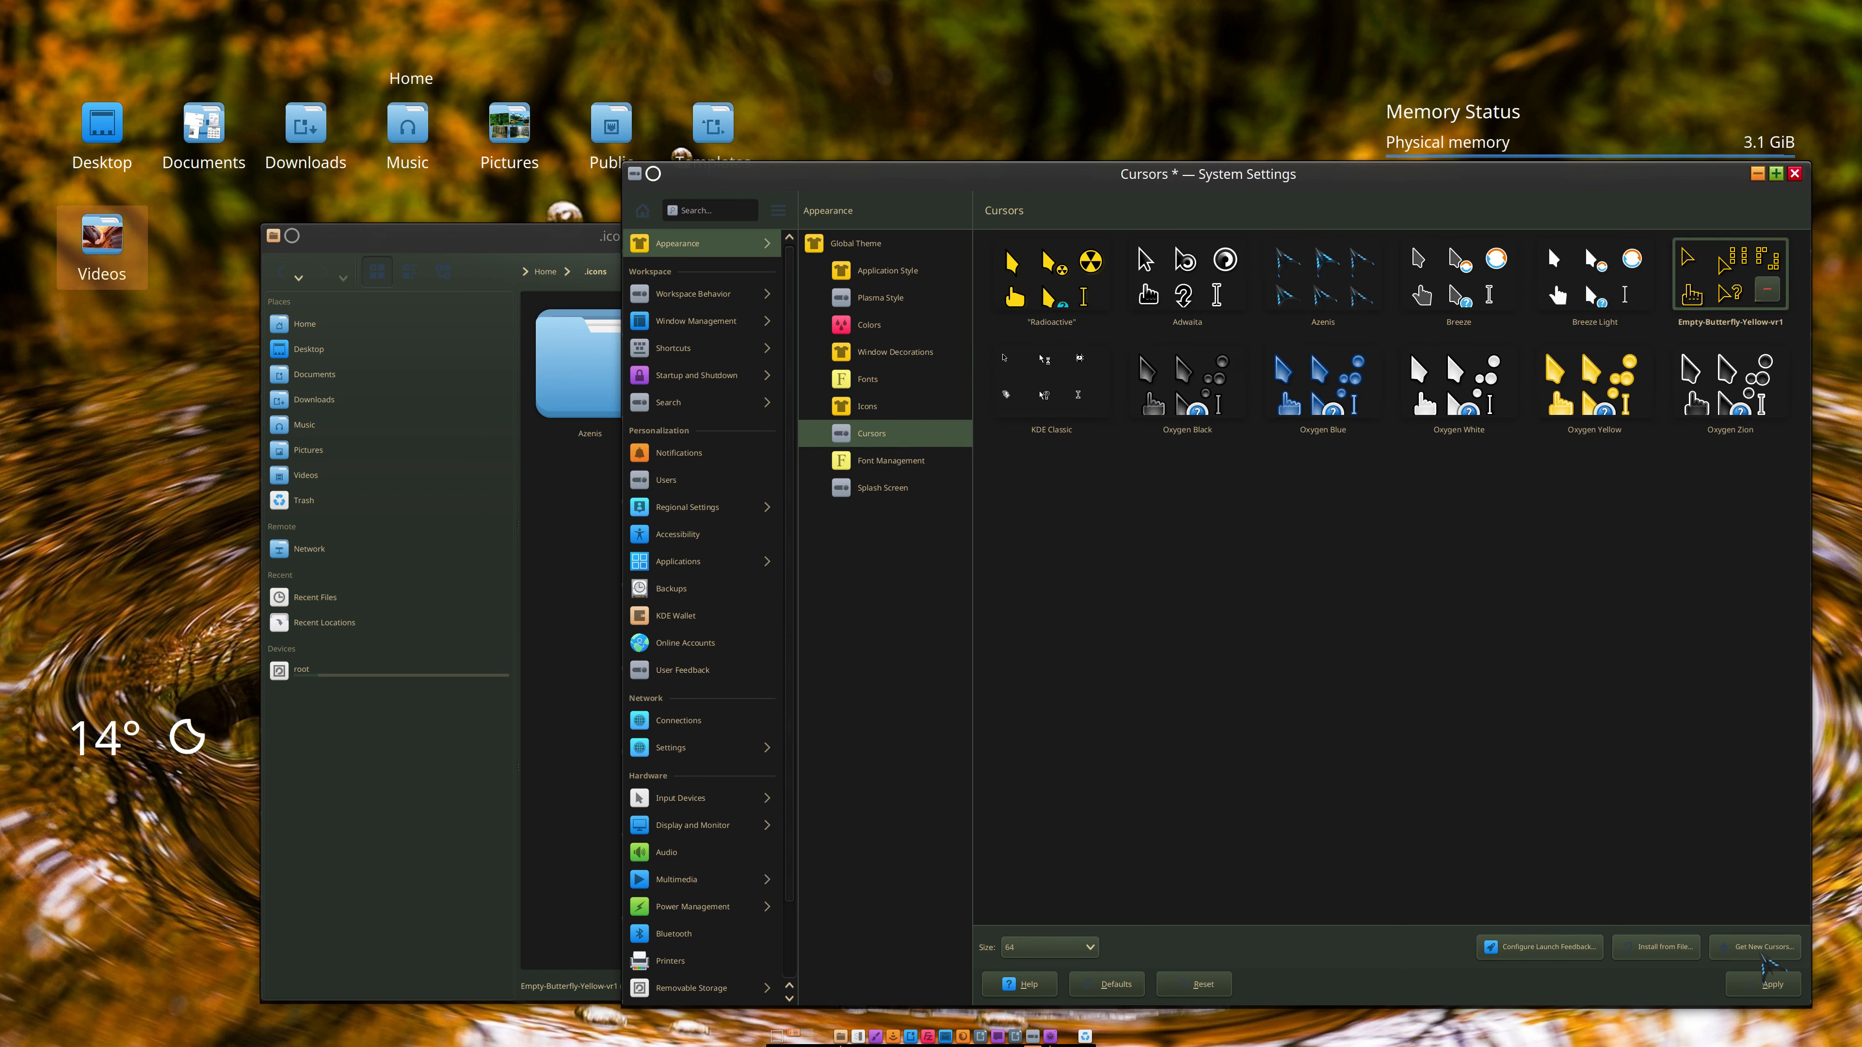
{"action": "left_click", "coordinate": [1773, 985]}
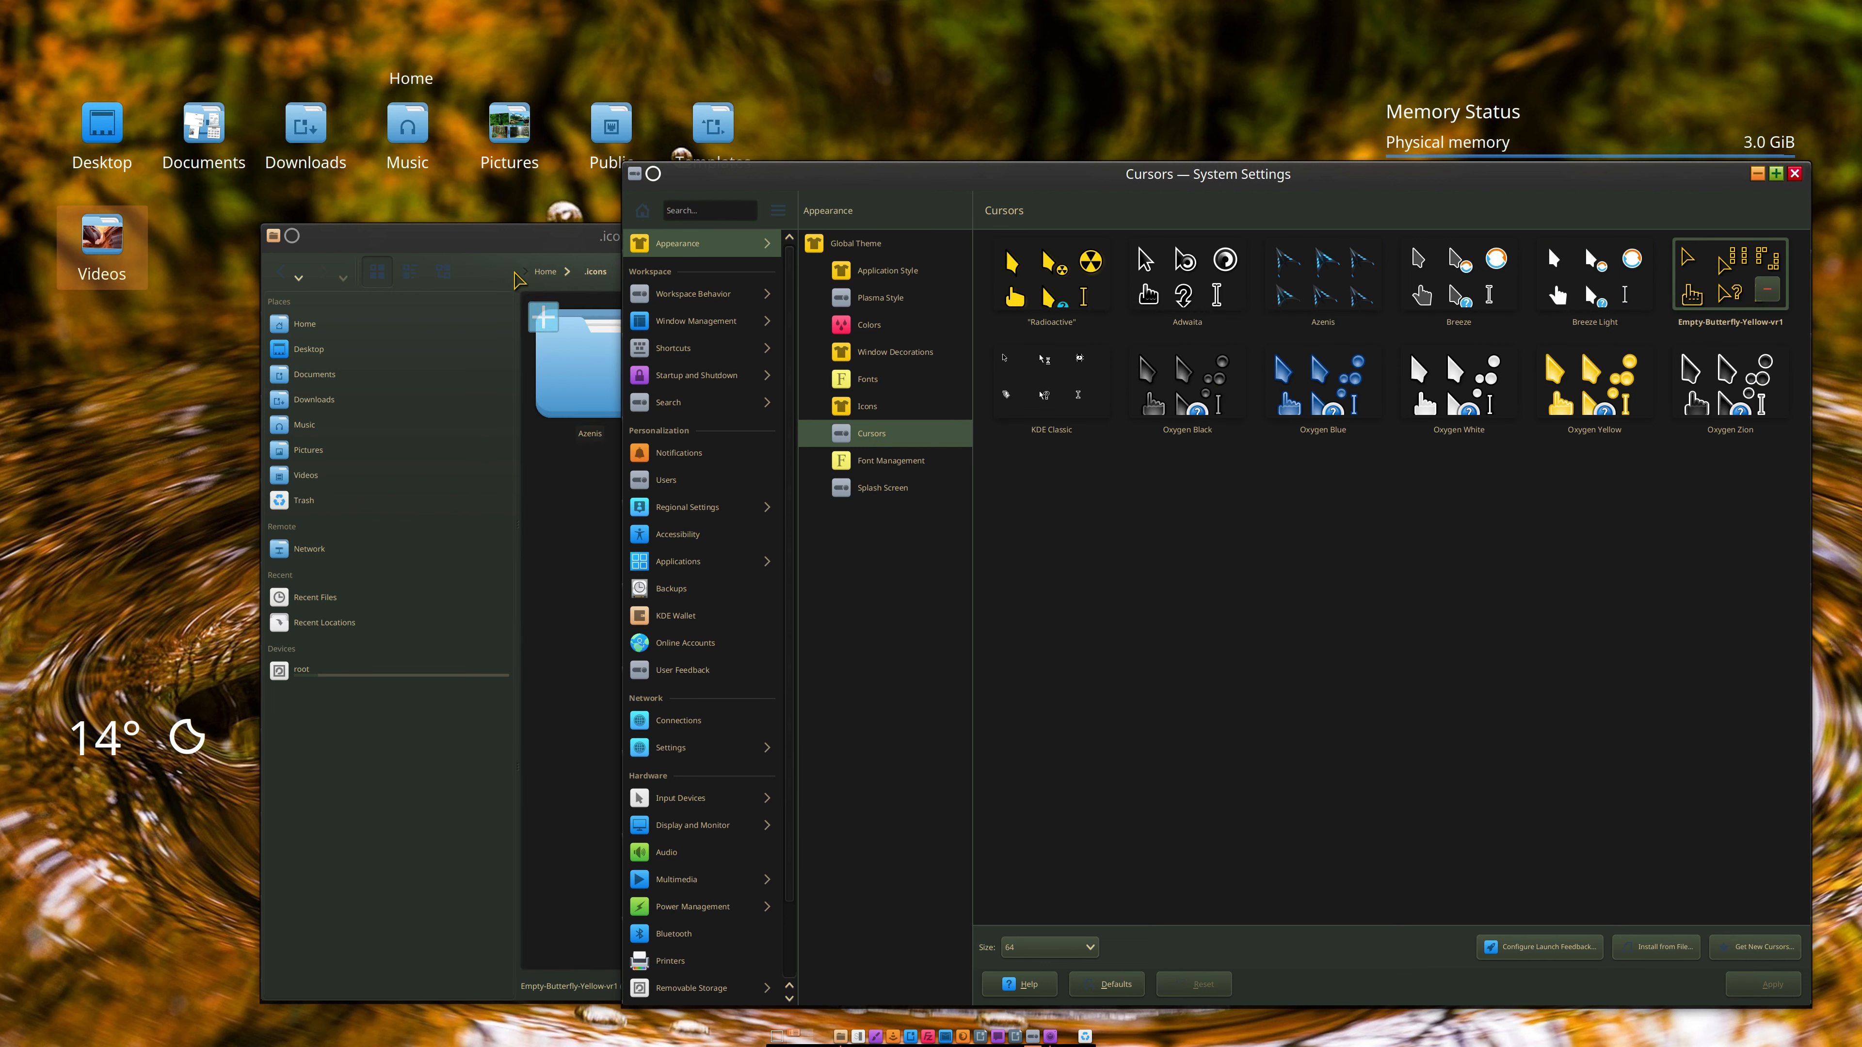
Step: Move the .icons window further aside, apply the Azenis cursor theme and close System Settings
{"action": "left_click", "coordinate": [411, 230]}
{"action": "left_click_drag", "start_coordinate": [411, 230], "coordinate": [310, 226]}
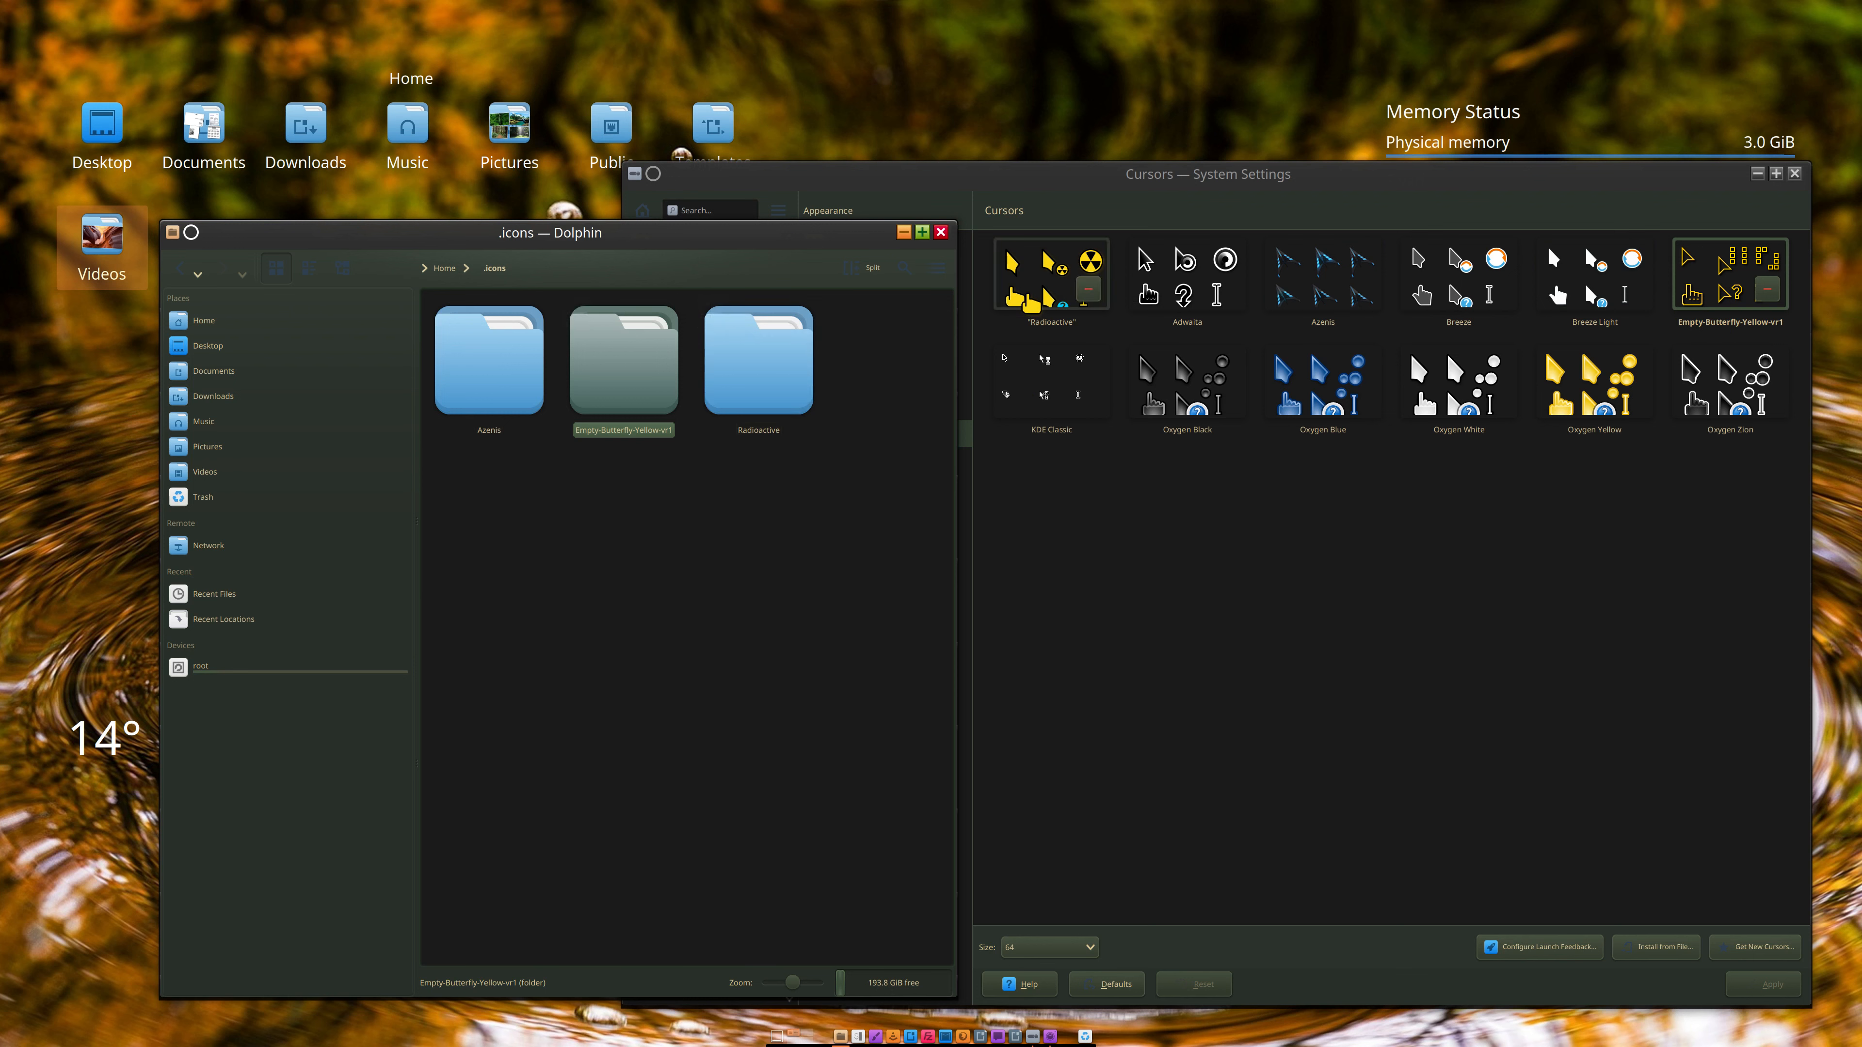
{"action": "left_click", "coordinate": [1319, 297]}
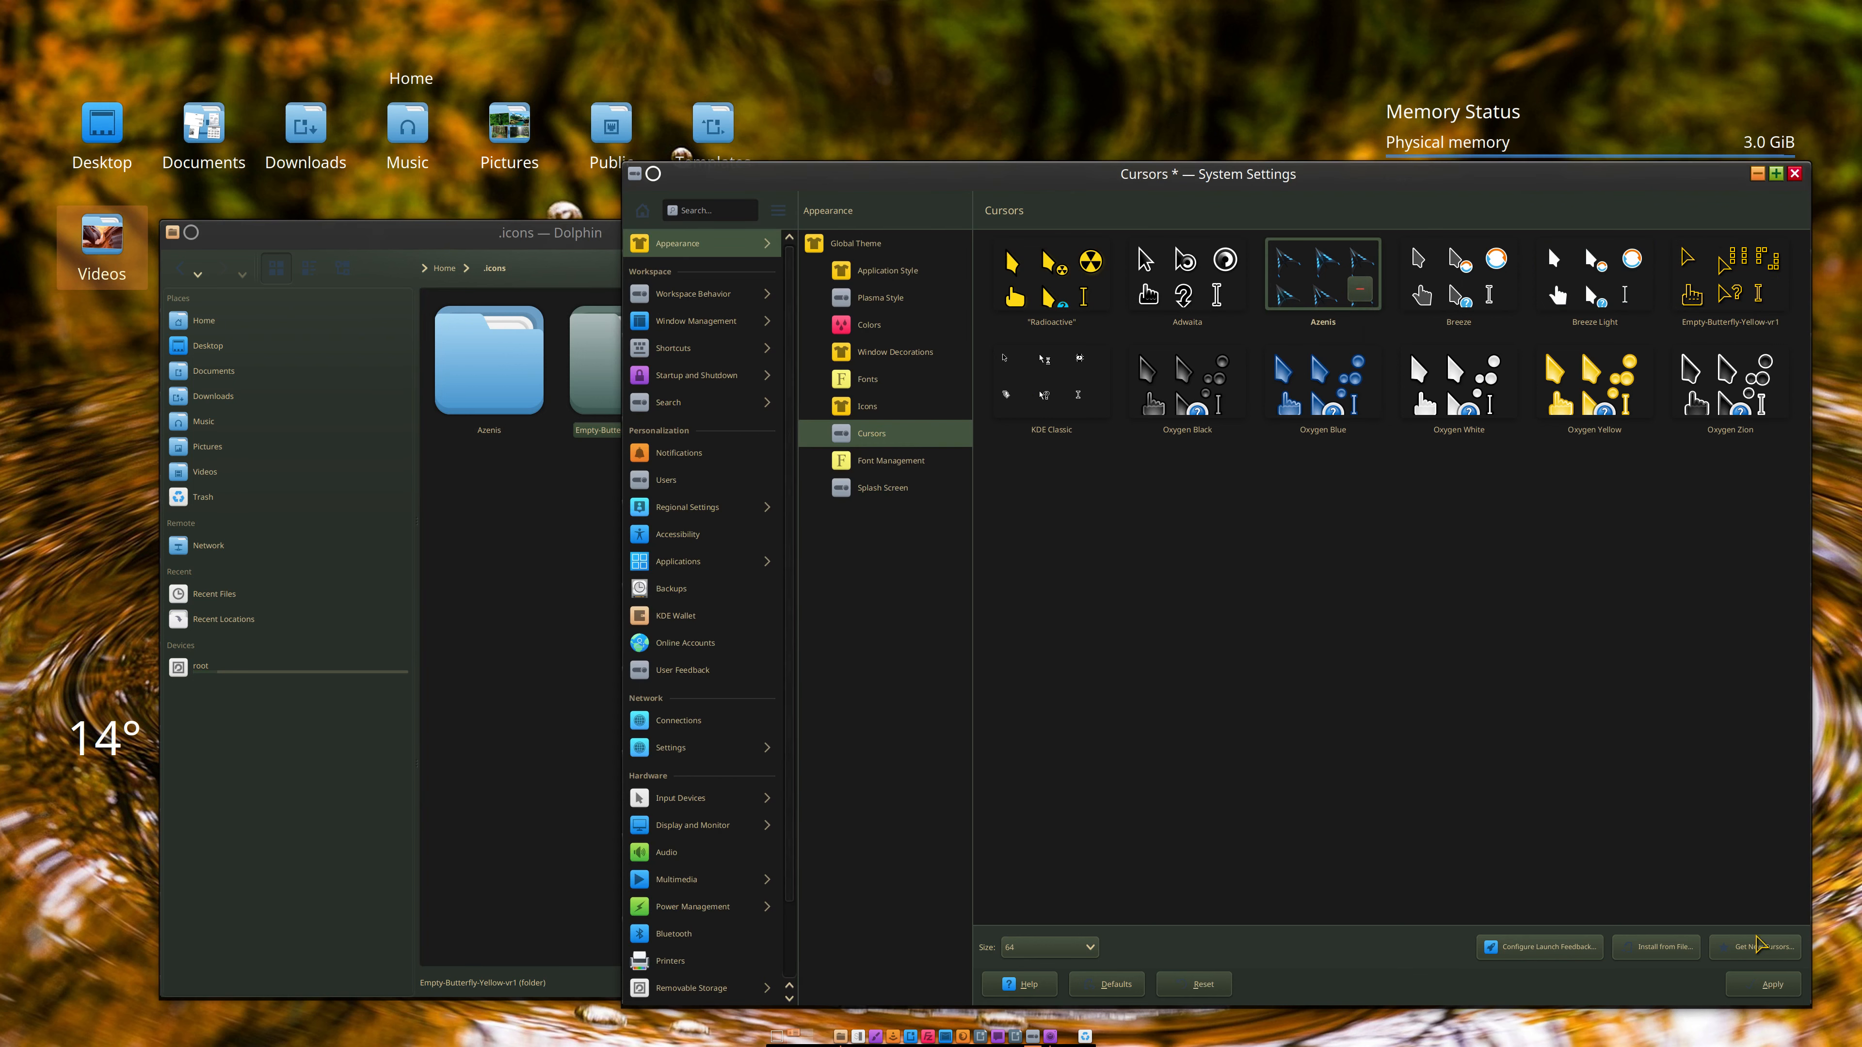
{"action": "left_click", "coordinate": [1764, 986]}
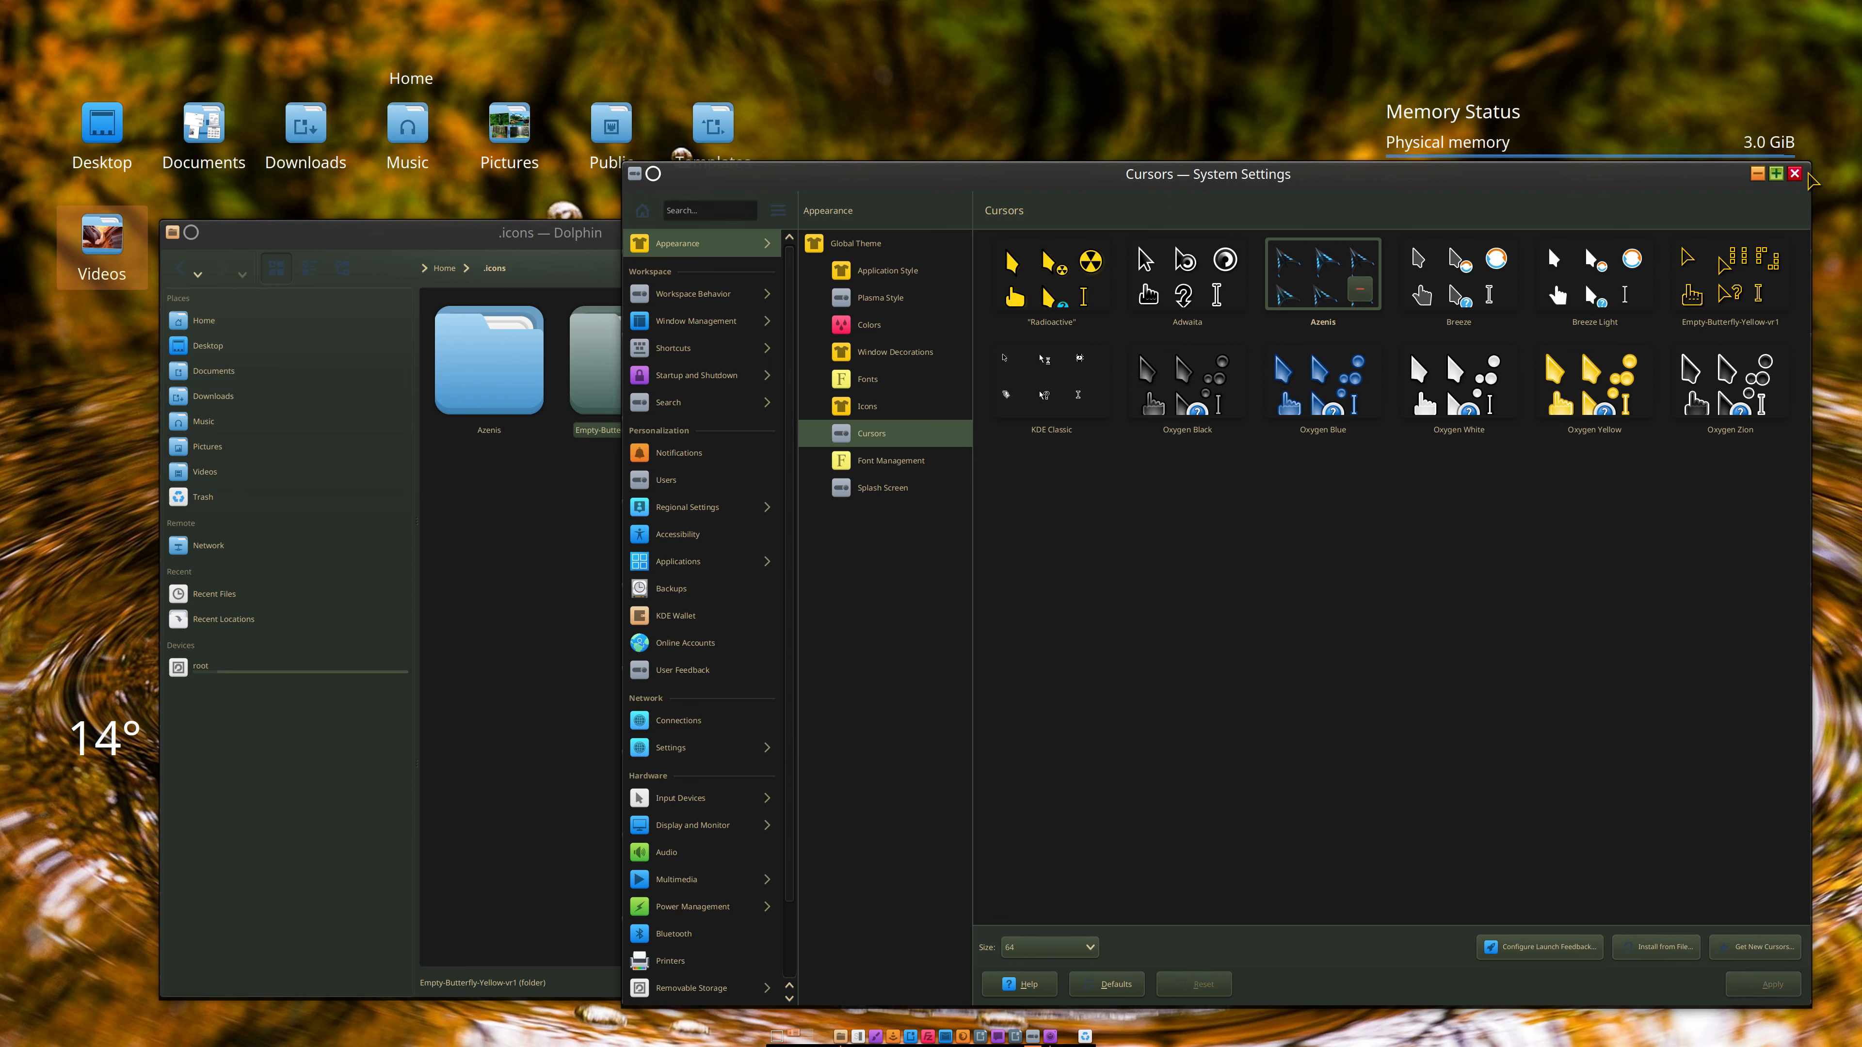
{"action": "left_click", "coordinate": [1795, 173]}
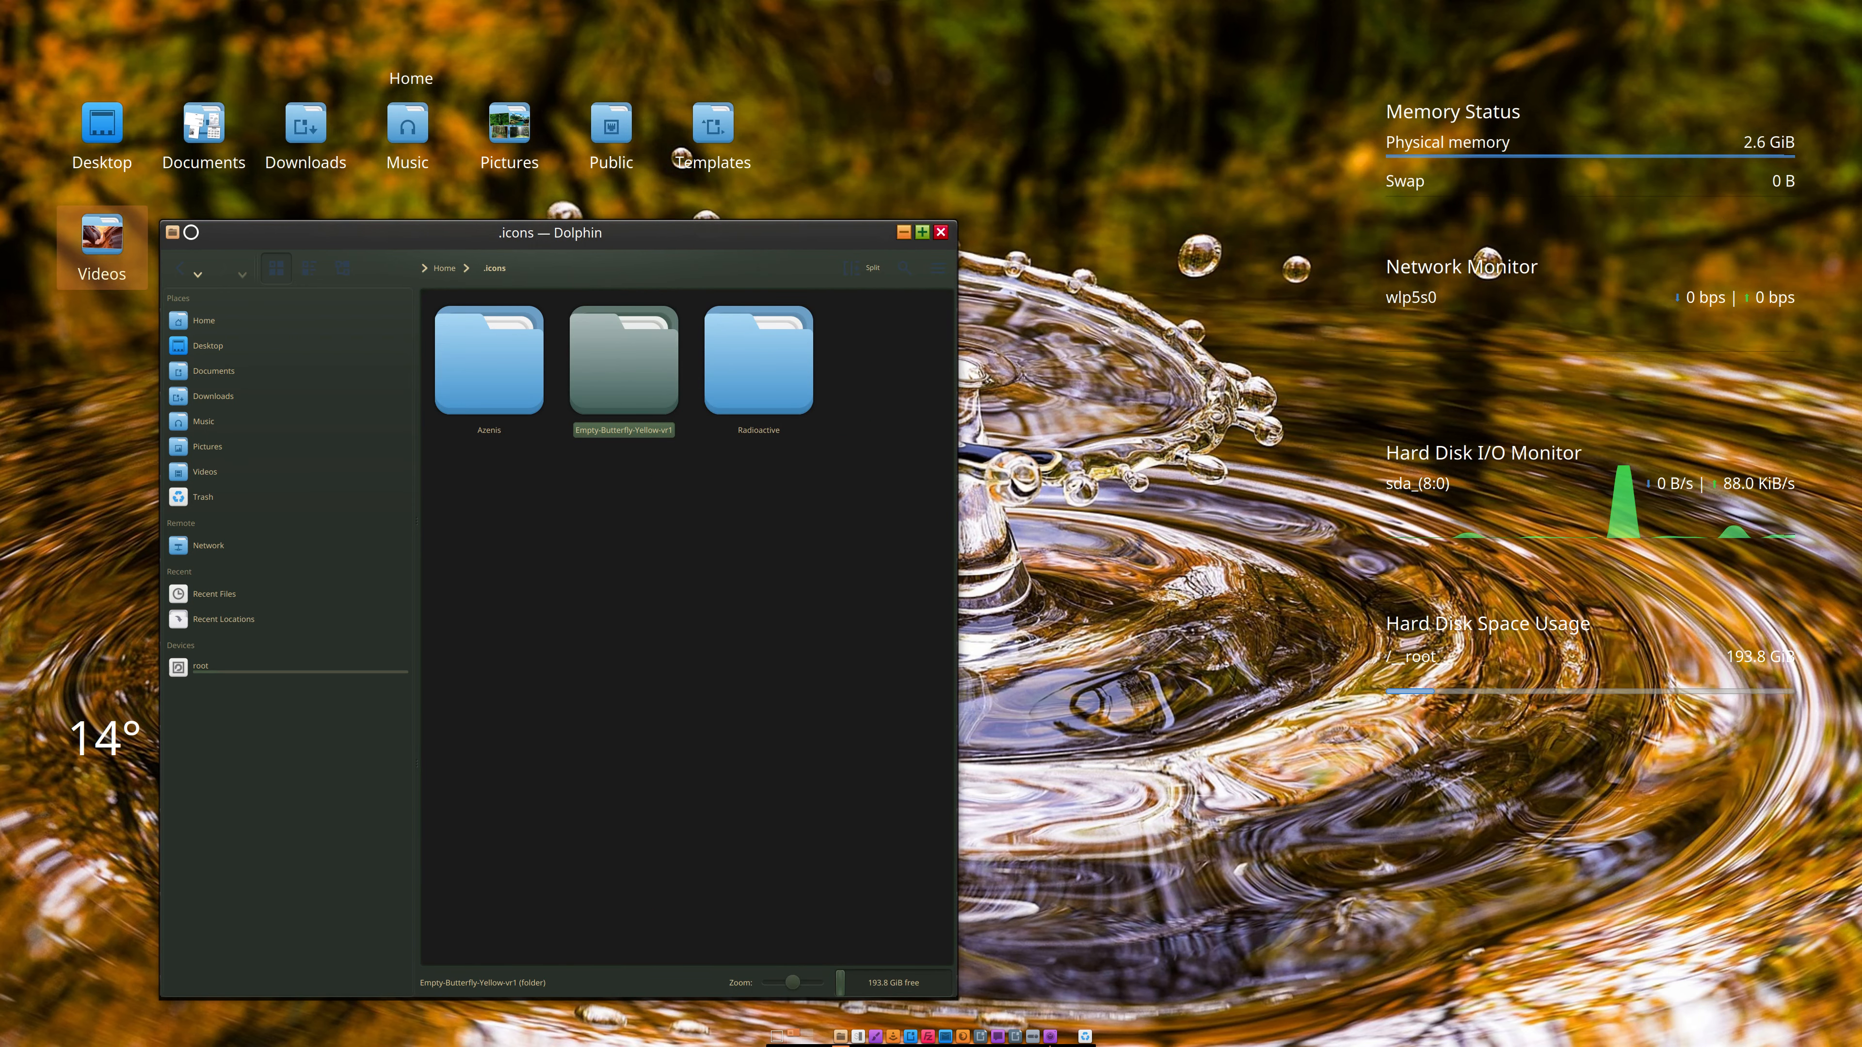
Step: Open a second file manager window on .icons beside the first one and close System Settings
{"action": "left_click_drag", "start_coordinate": [753, 245], "coordinate": [1598, 221]}
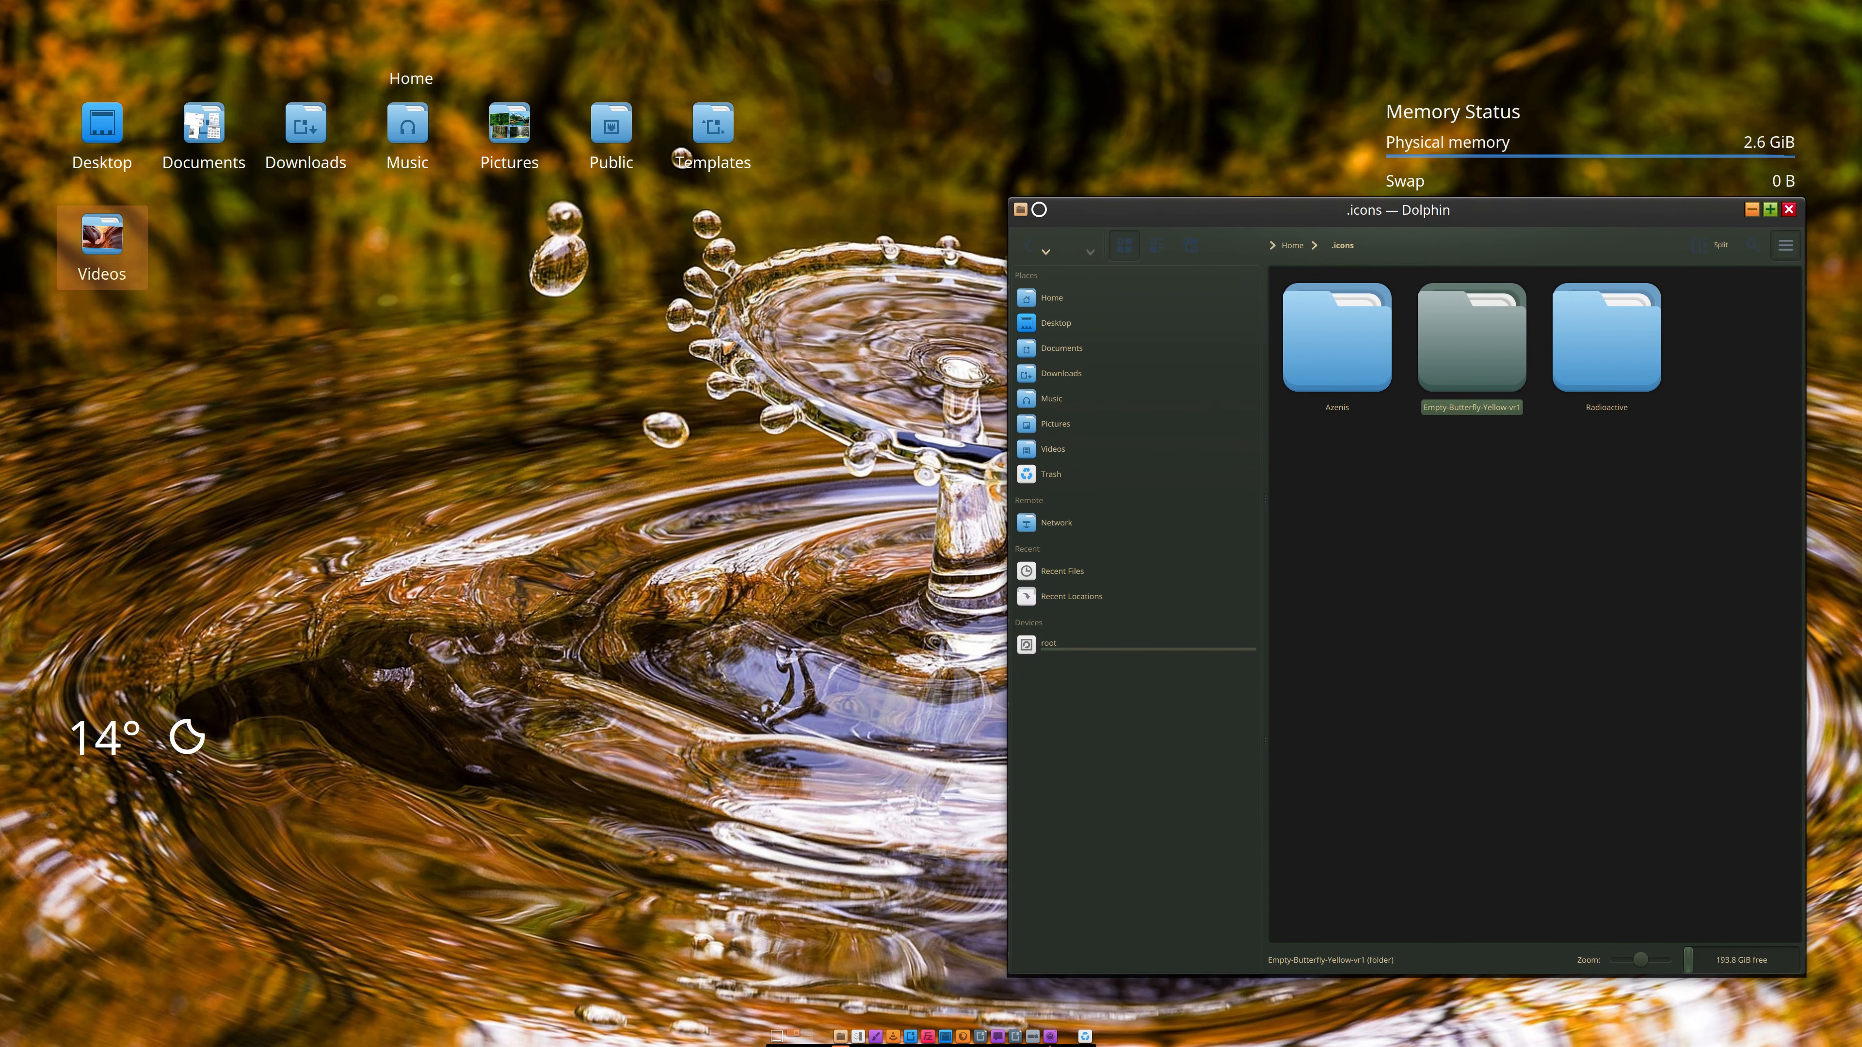
{"action": "left_click", "coordinate": [1786, 245]}
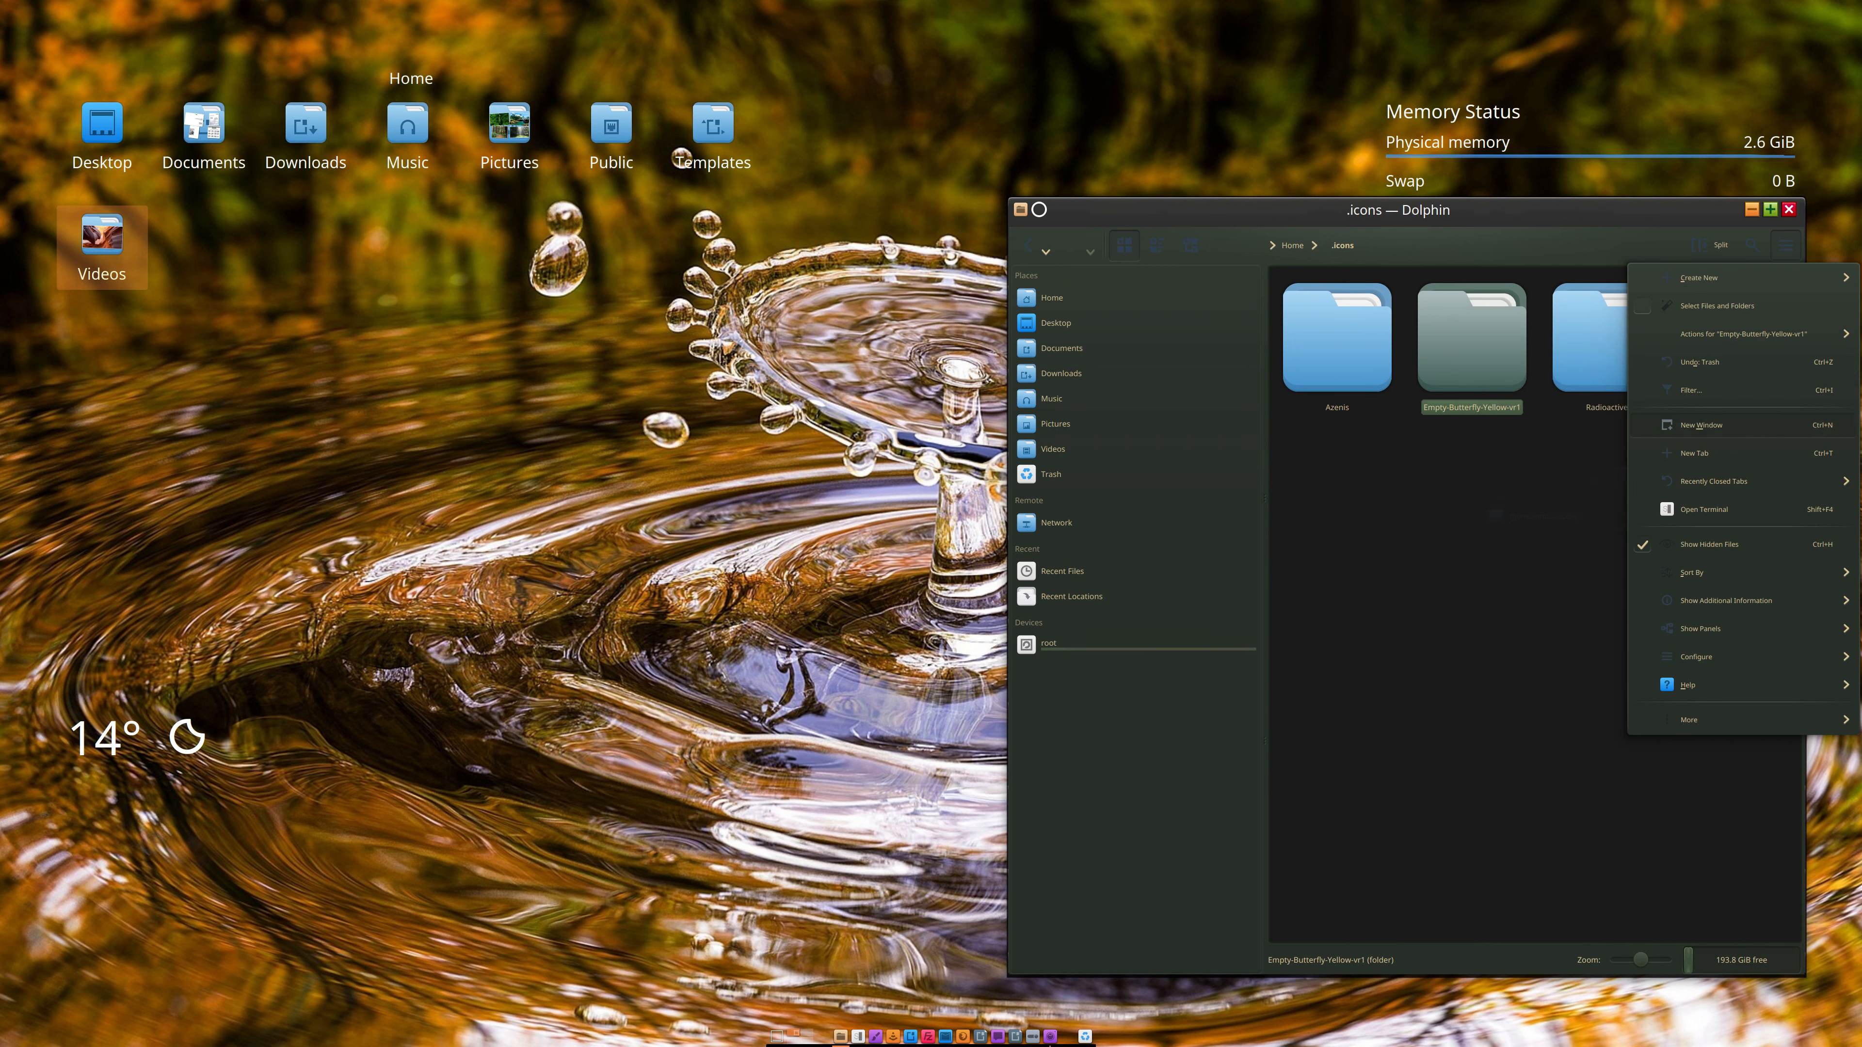
{"action": "left_click", "coordinate": [1700, 424]}
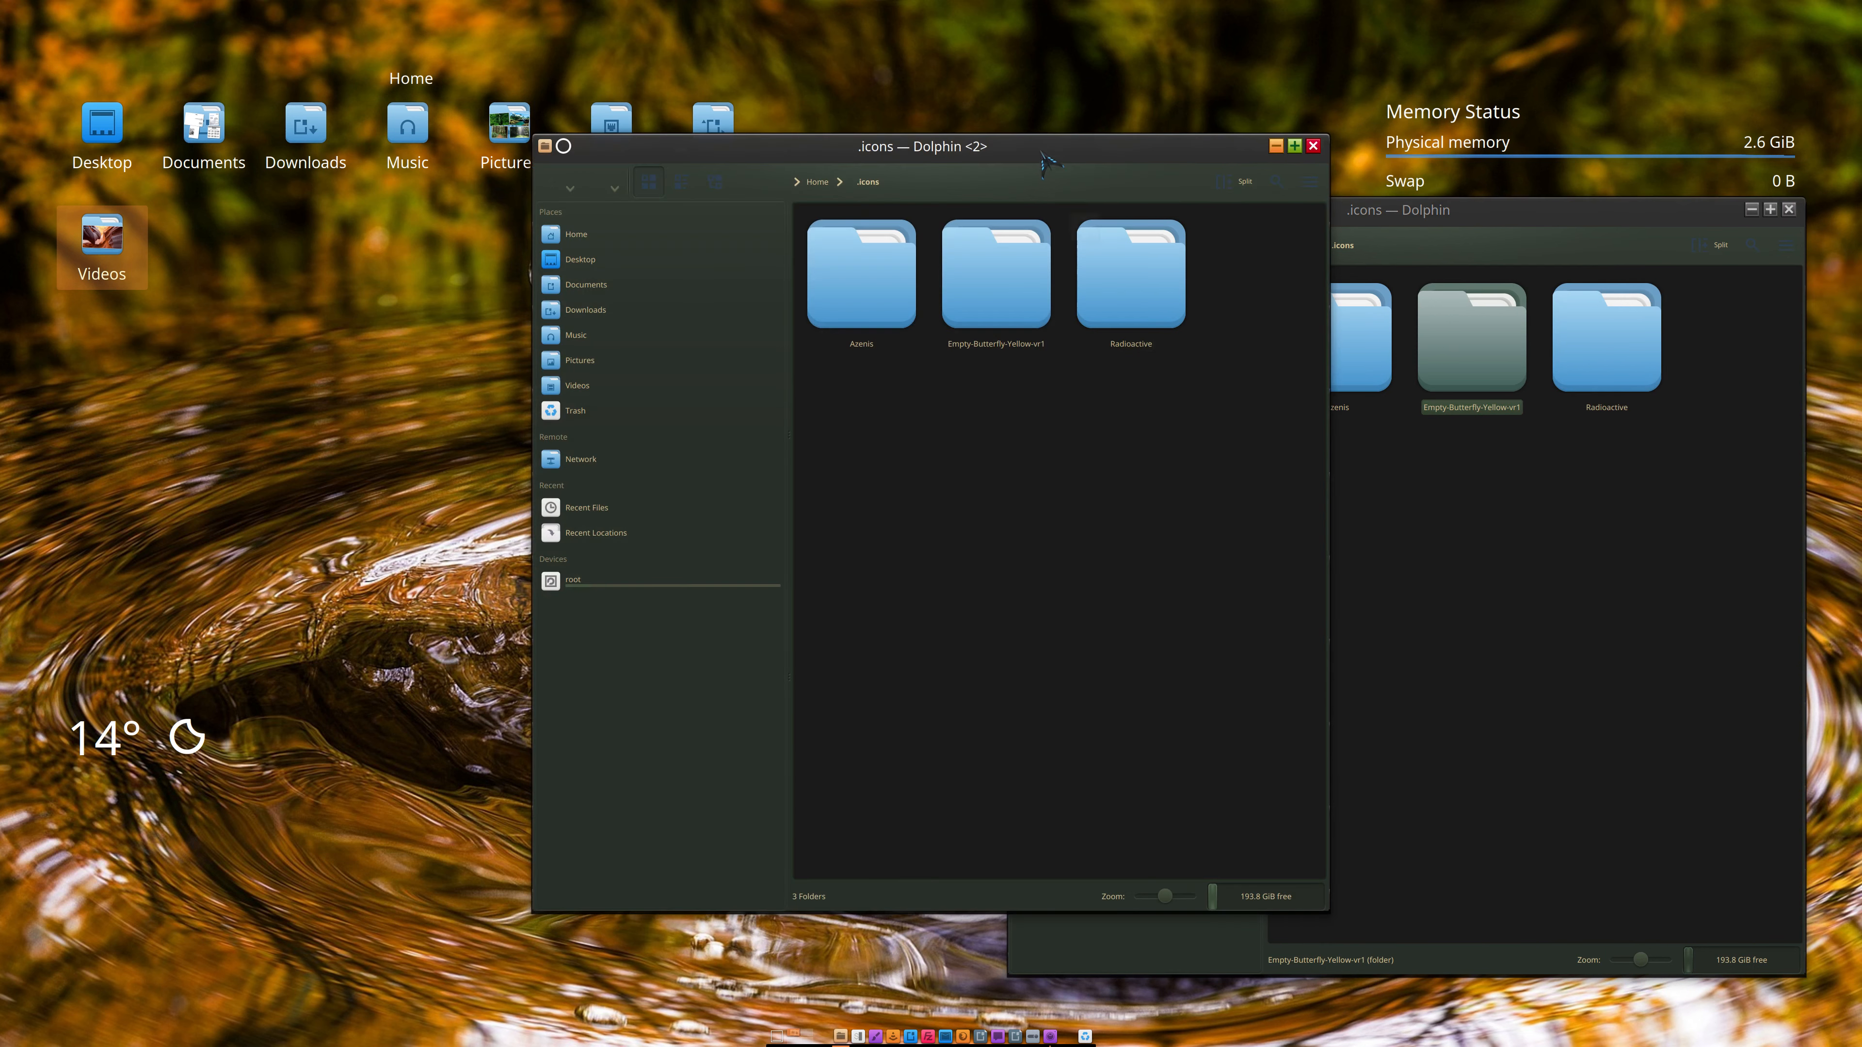
{"action": "left_click_drag", "start_coordinate": [1046, 160], "coordinate": [657, 240]}
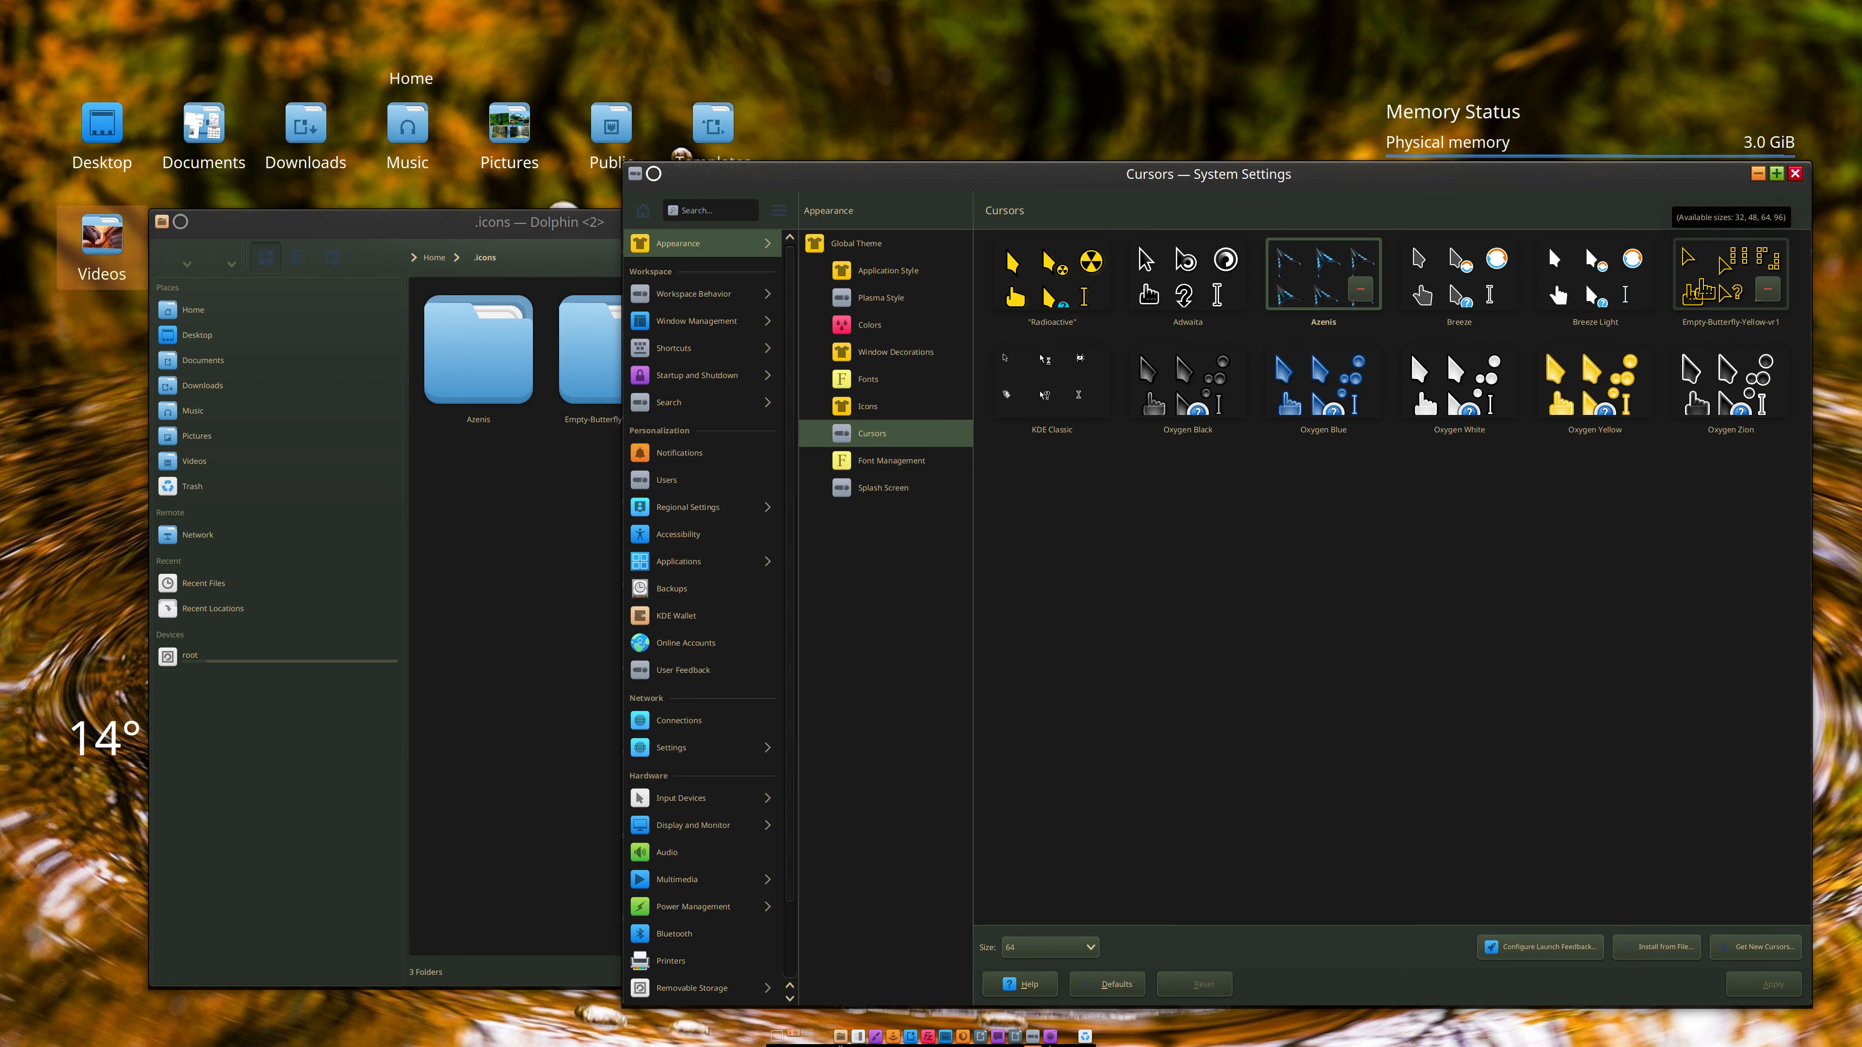
{"action": "left_click", "coordinate": [1795, 173]}
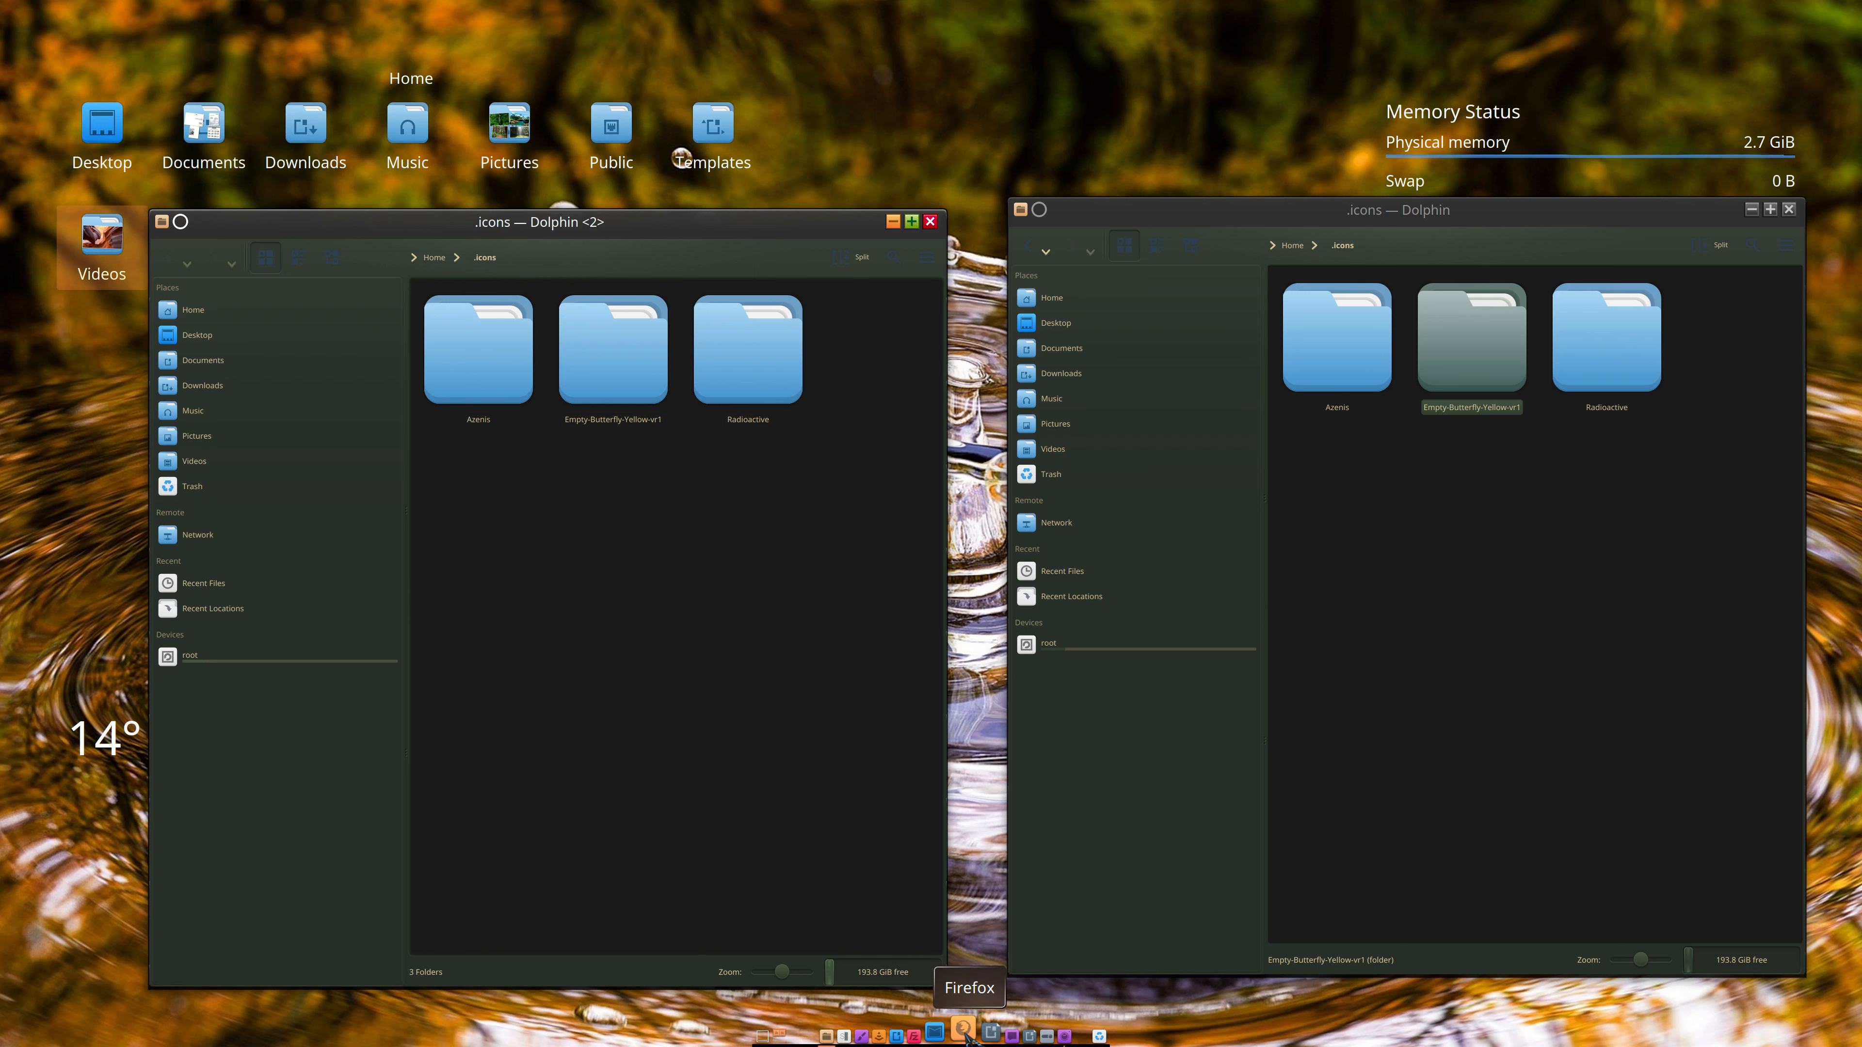
Step: Switch to Firefox, open the bookmarked Linux for Seniors YouTube channel and enlarge the page
{"action": "left_click_drag", "start_coordinate": [965, 1030], "coordinate": [1088, 735]}
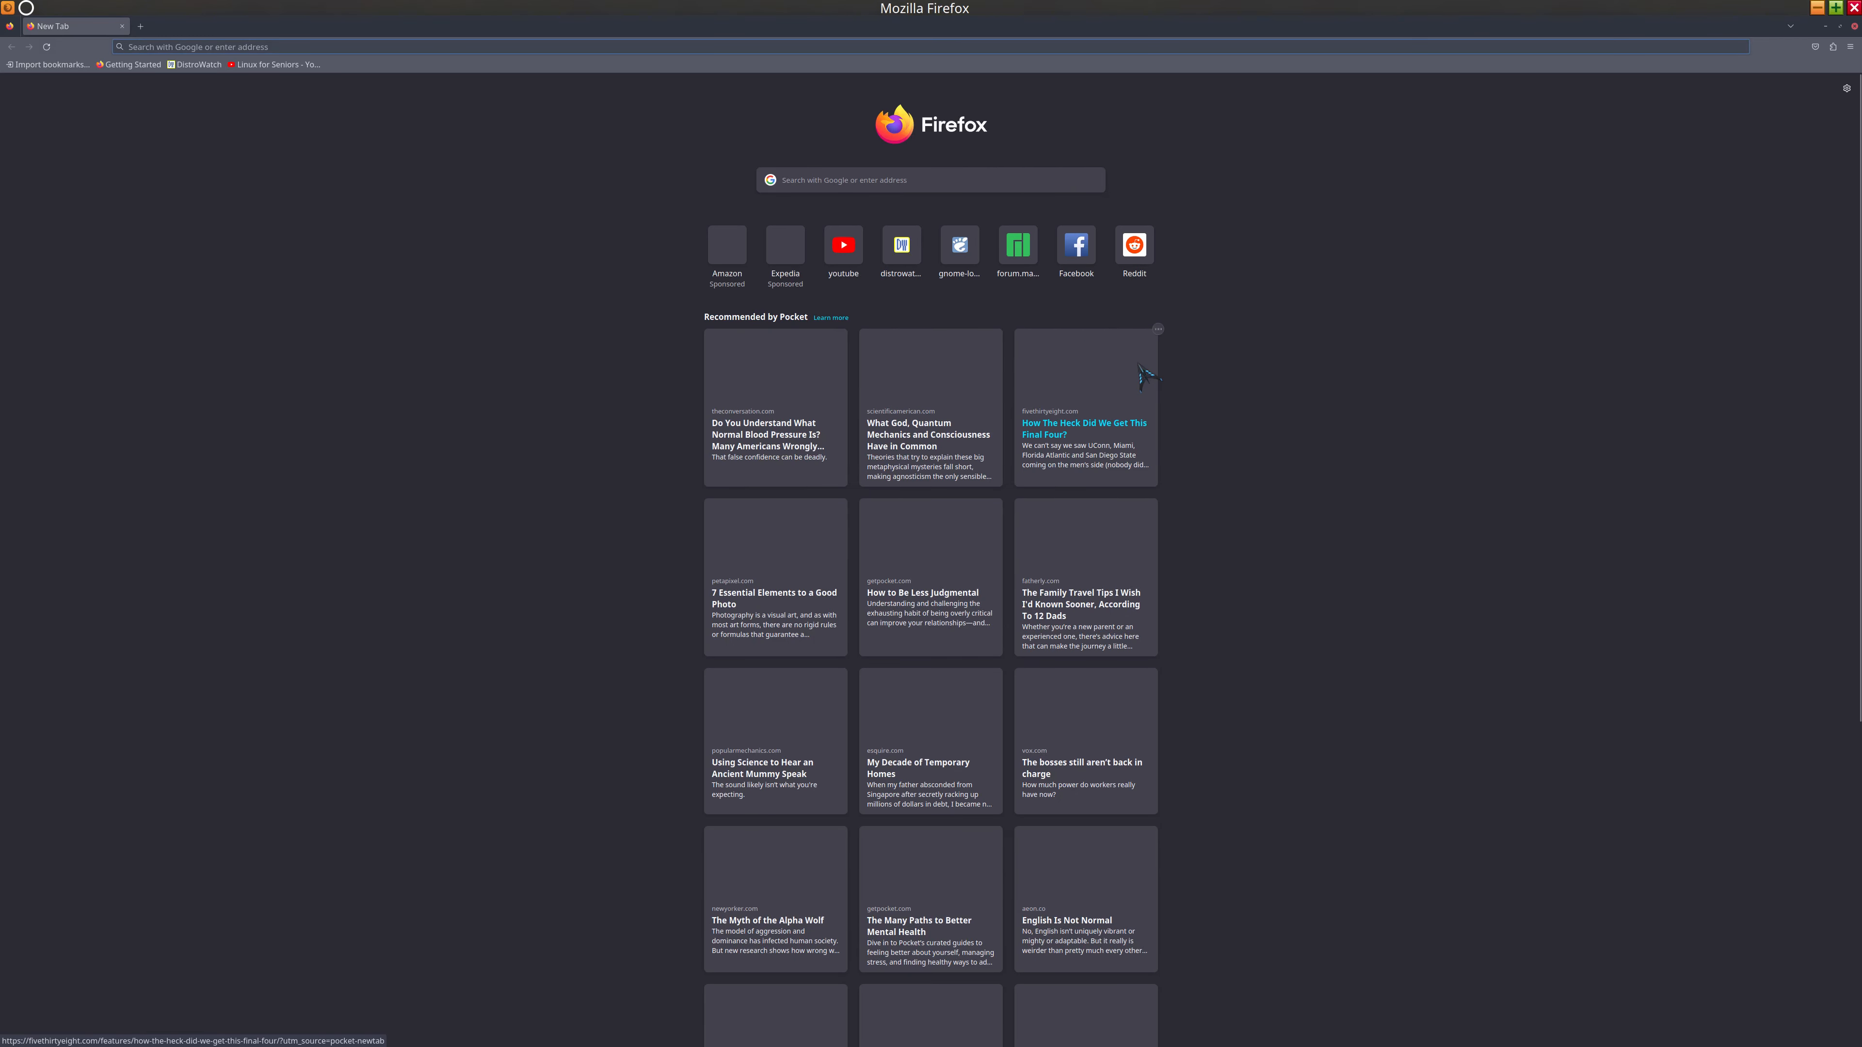
{"action": "left_click", "coordinate": [275, 64]}
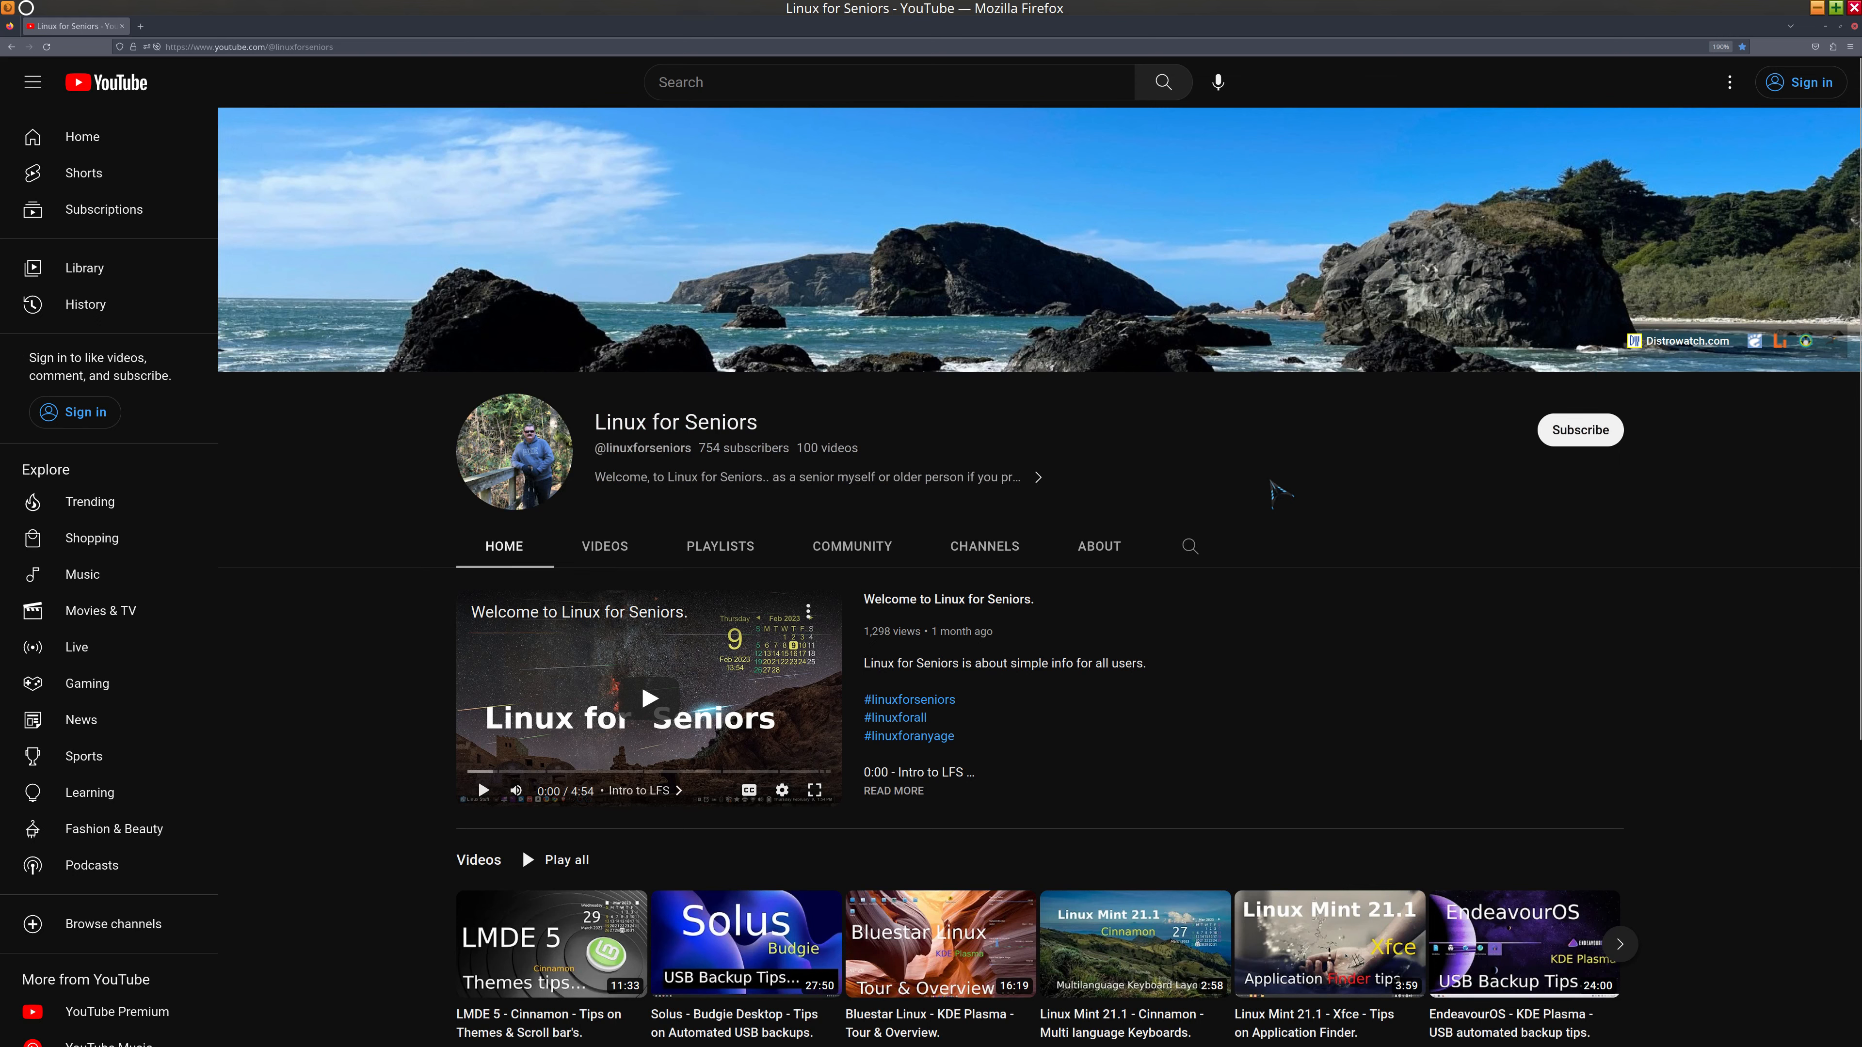
{"action": "key", "text": "ctrl+plus"}
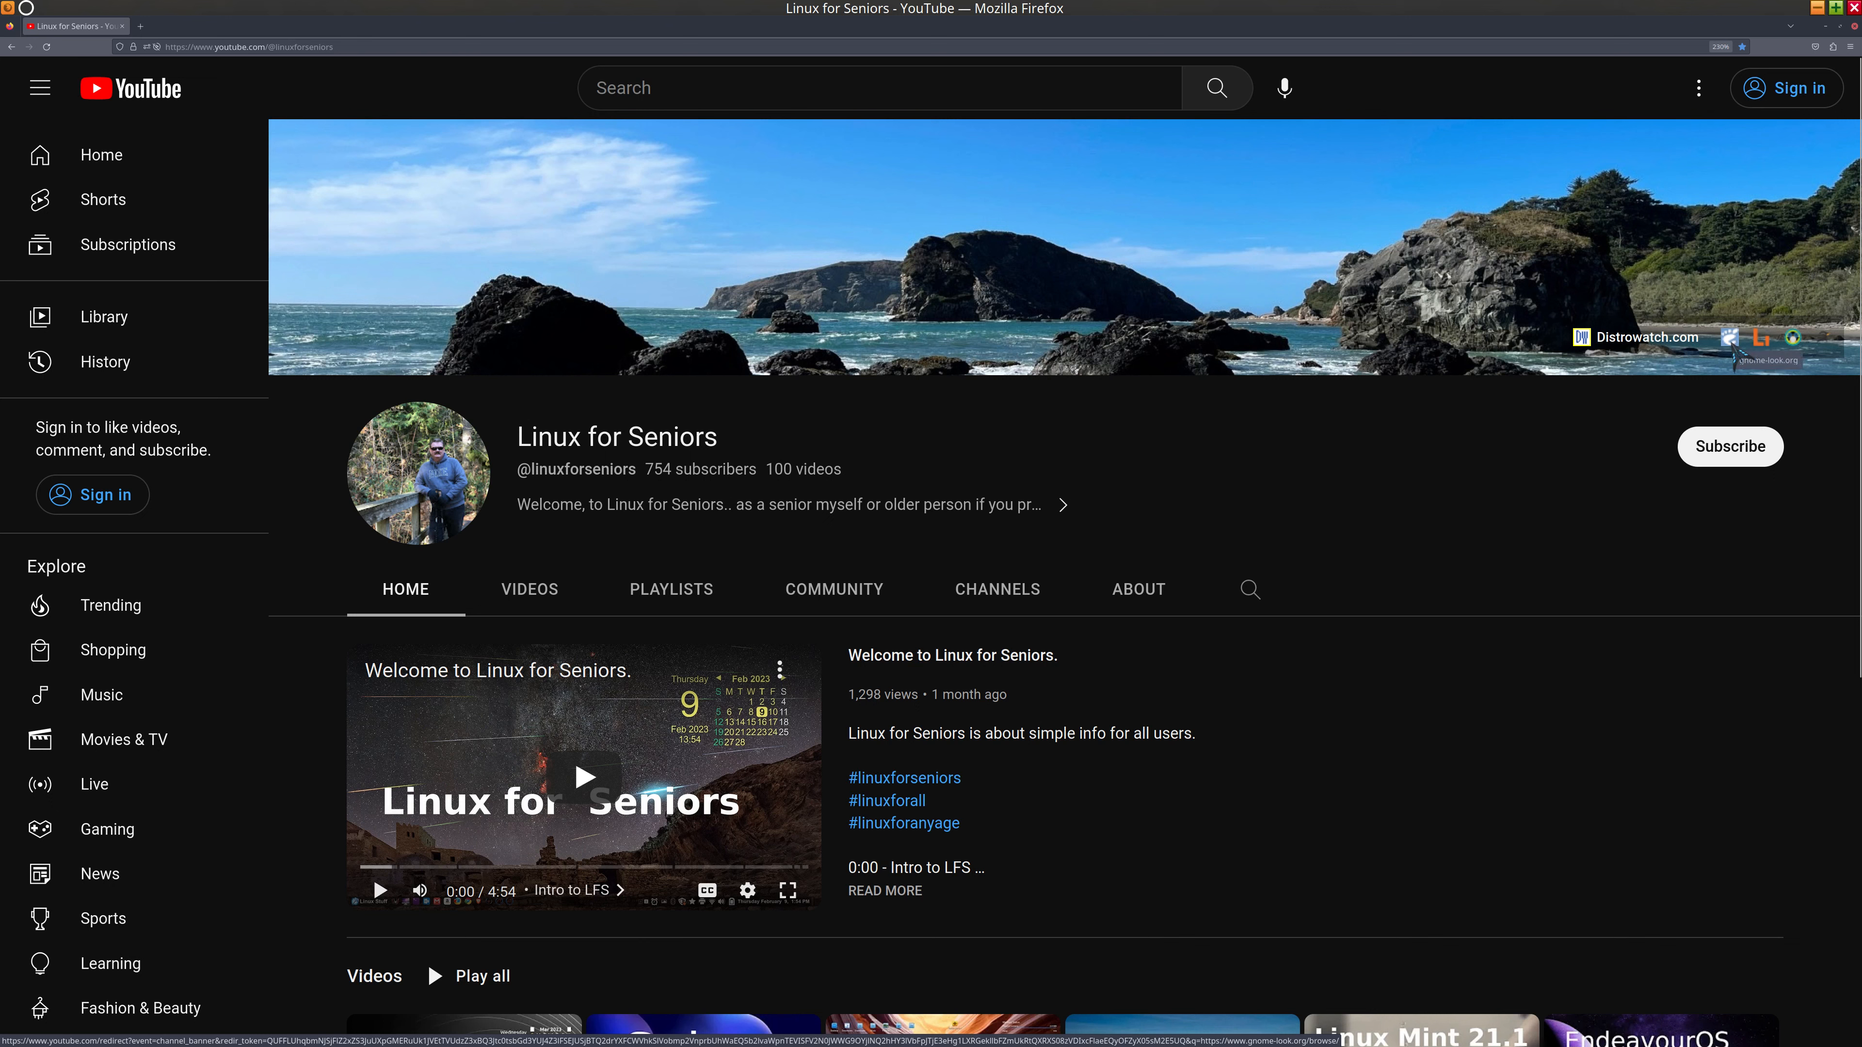
Step: Look through the links on the channel's About page and open gnome-look.org from there
{"action": "left_click", "coordinate": [1140, 596]}
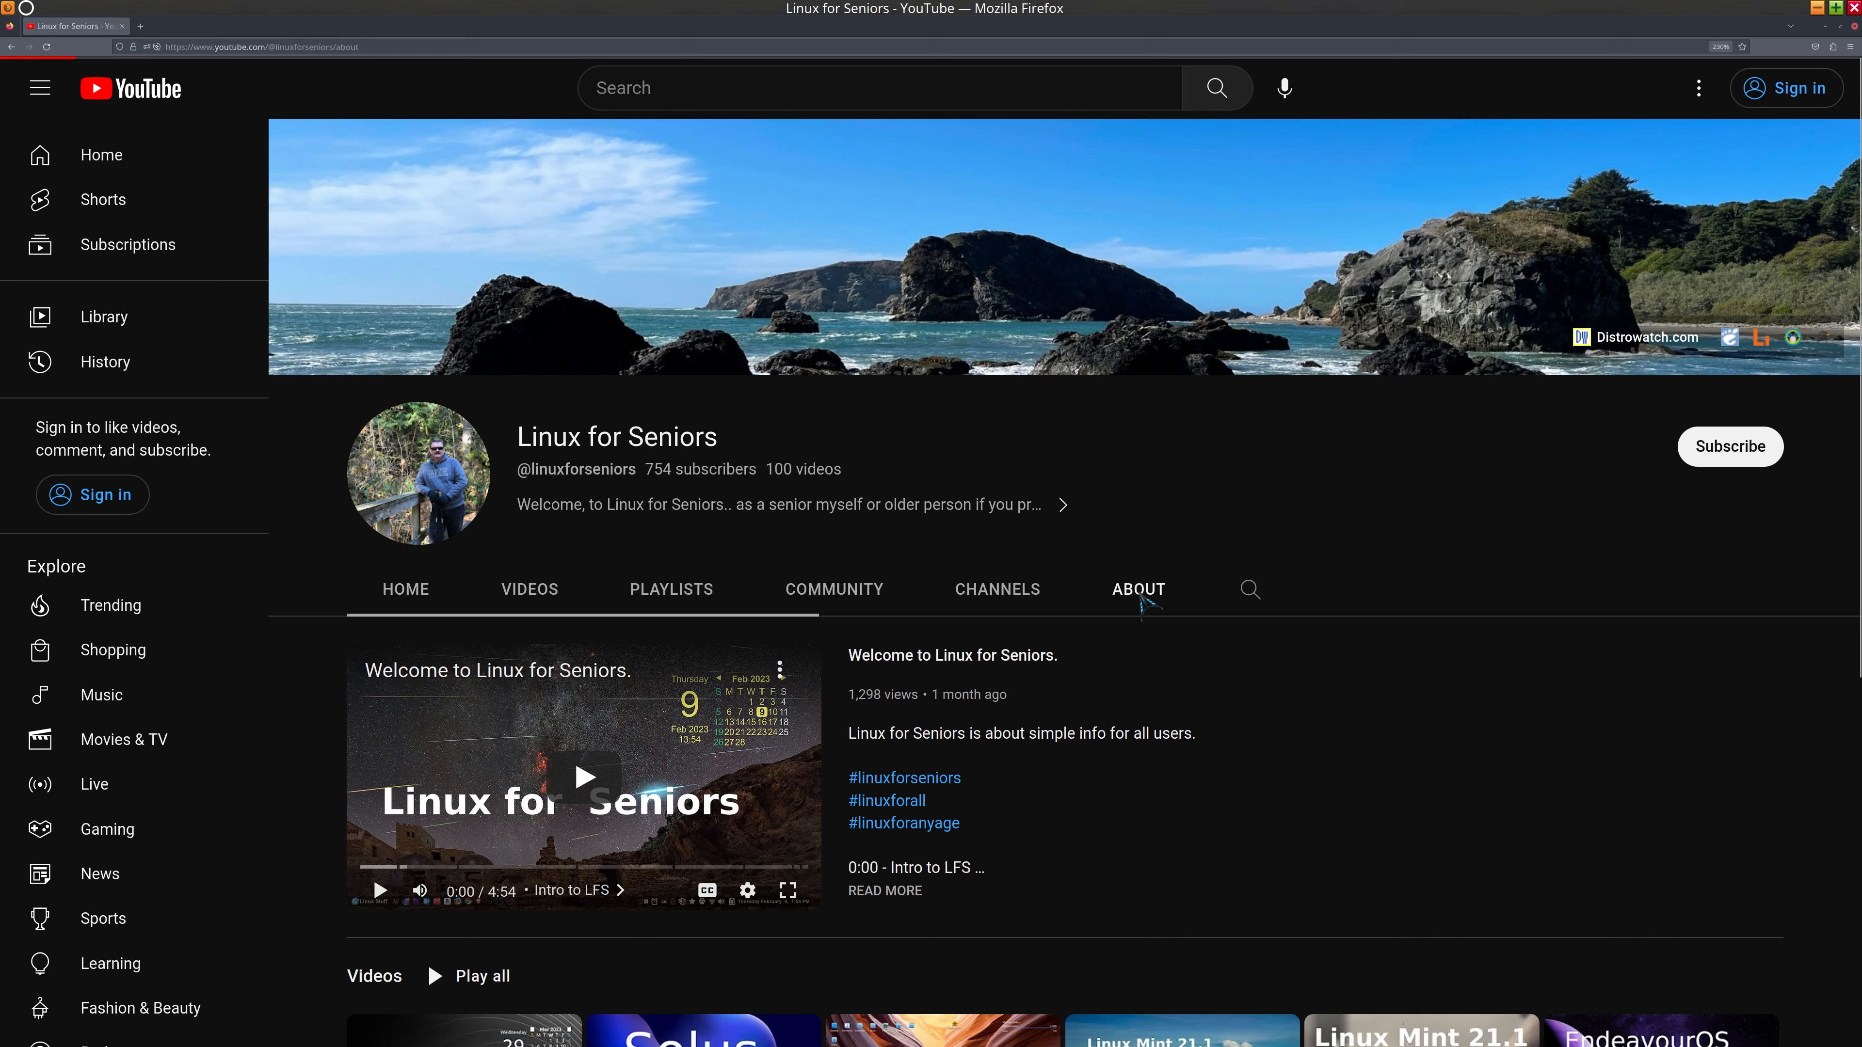
{"action": "scroll", "coordinate": [1233, 541], "scroll_direction": "down", "scroll_amount": 5}
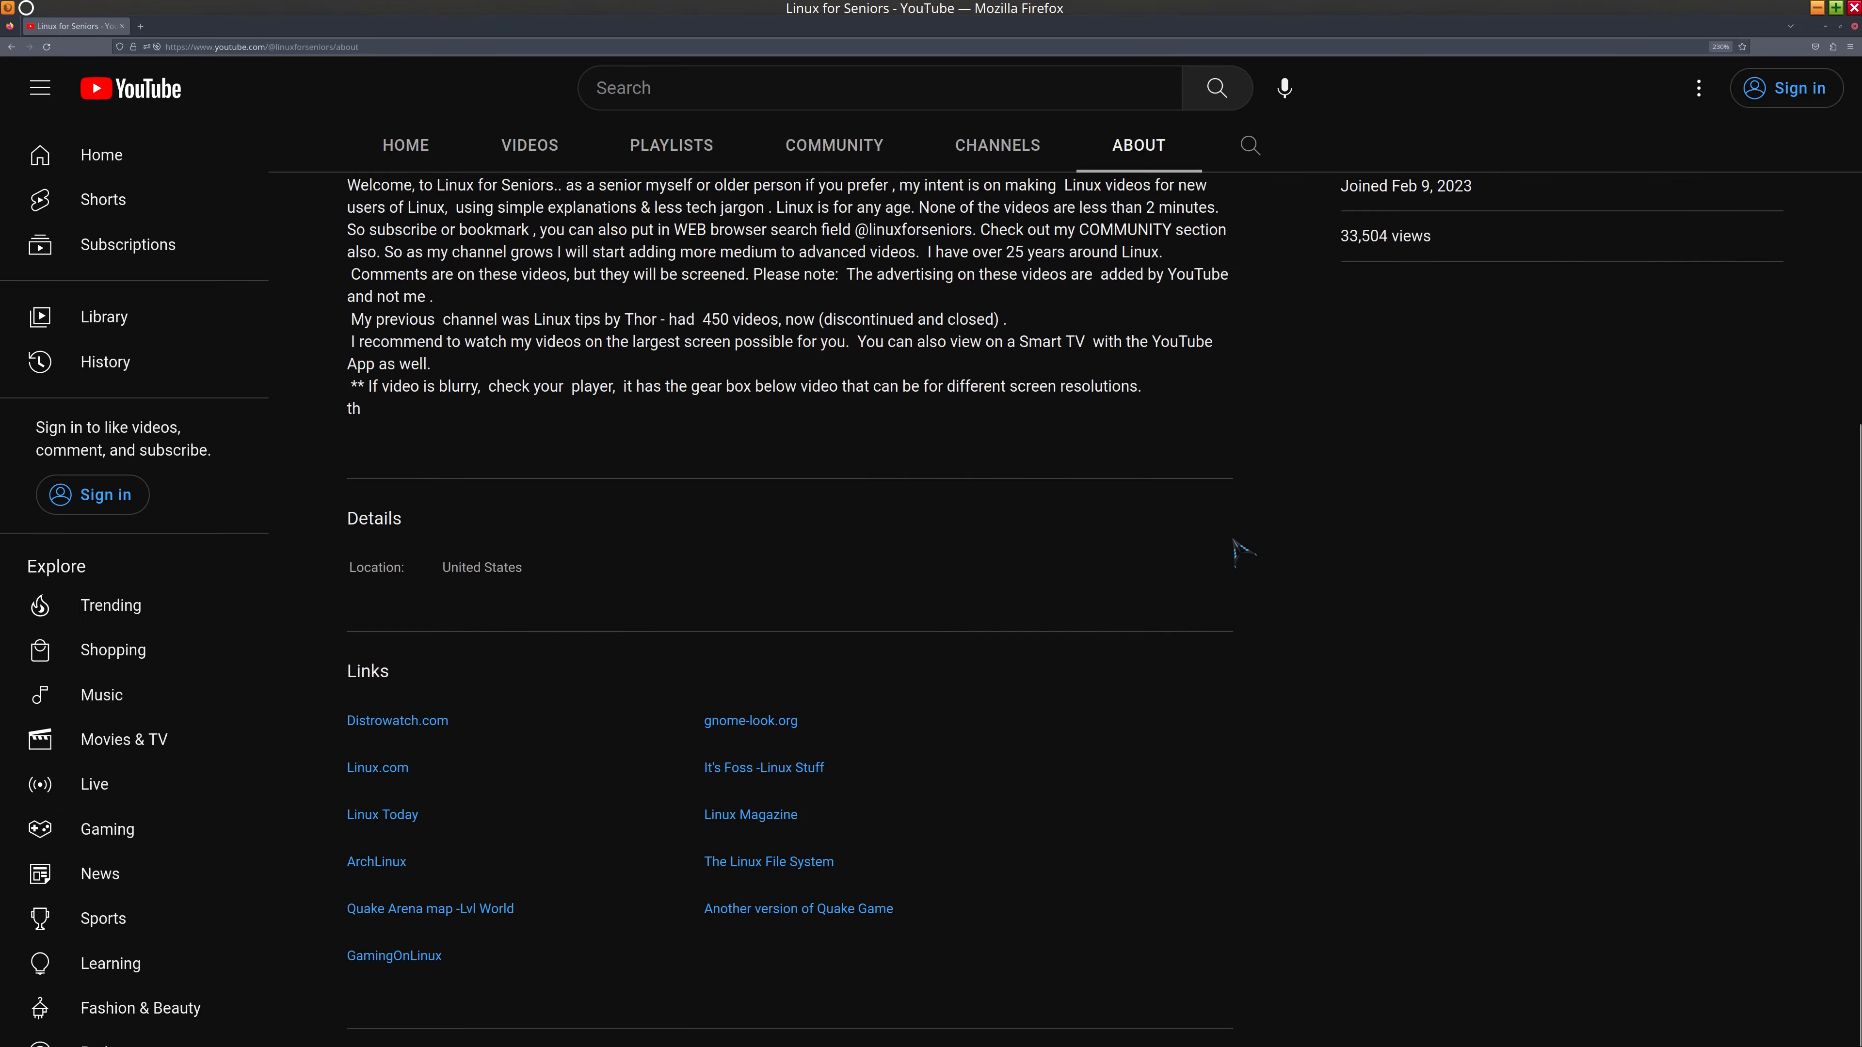
{"action": "scroll", "coordinate": [1235, 562], "scroll_direction": "up", "scroll_amount": 2}
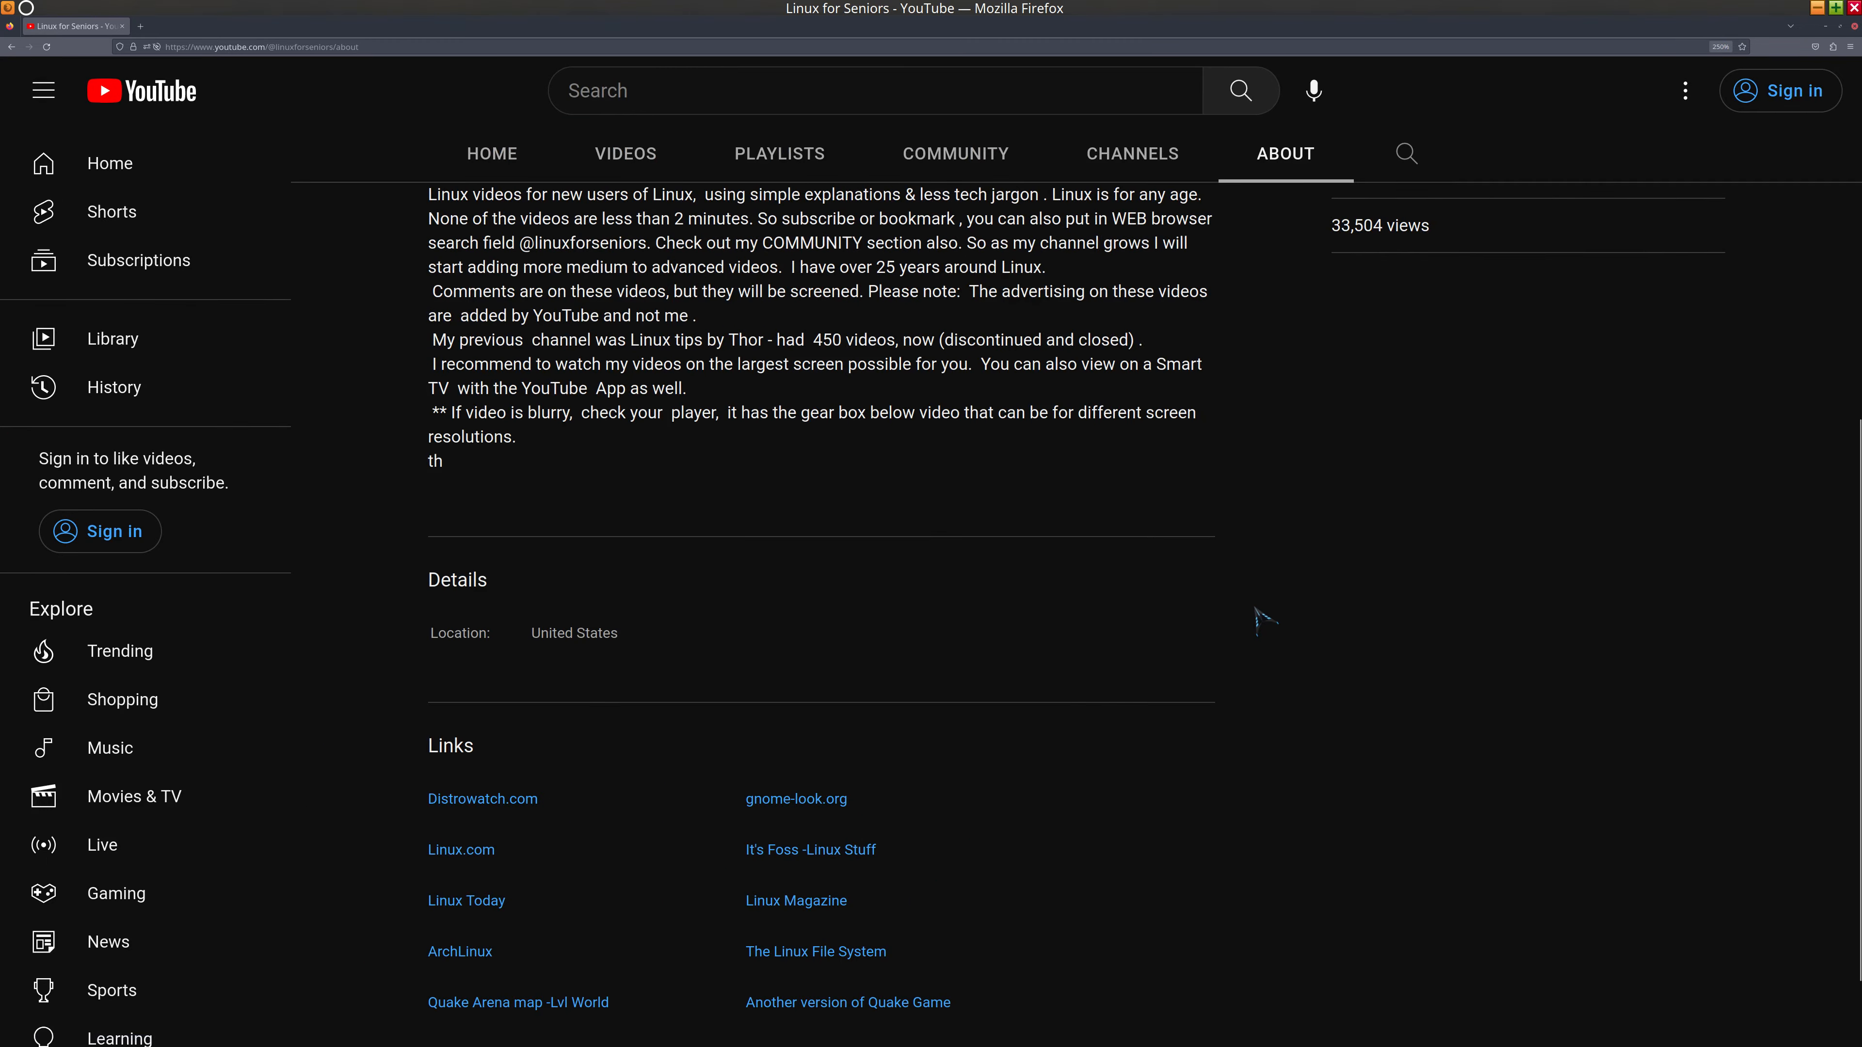
{"action": "scroll", "coordinate": [1254, 616], "scroll_direction": "down", "scroll_amount": 4}
{"action": "scroll", "coordinate": [1305, 633], "scroll_direction": "down", "scroll_amount": 1}
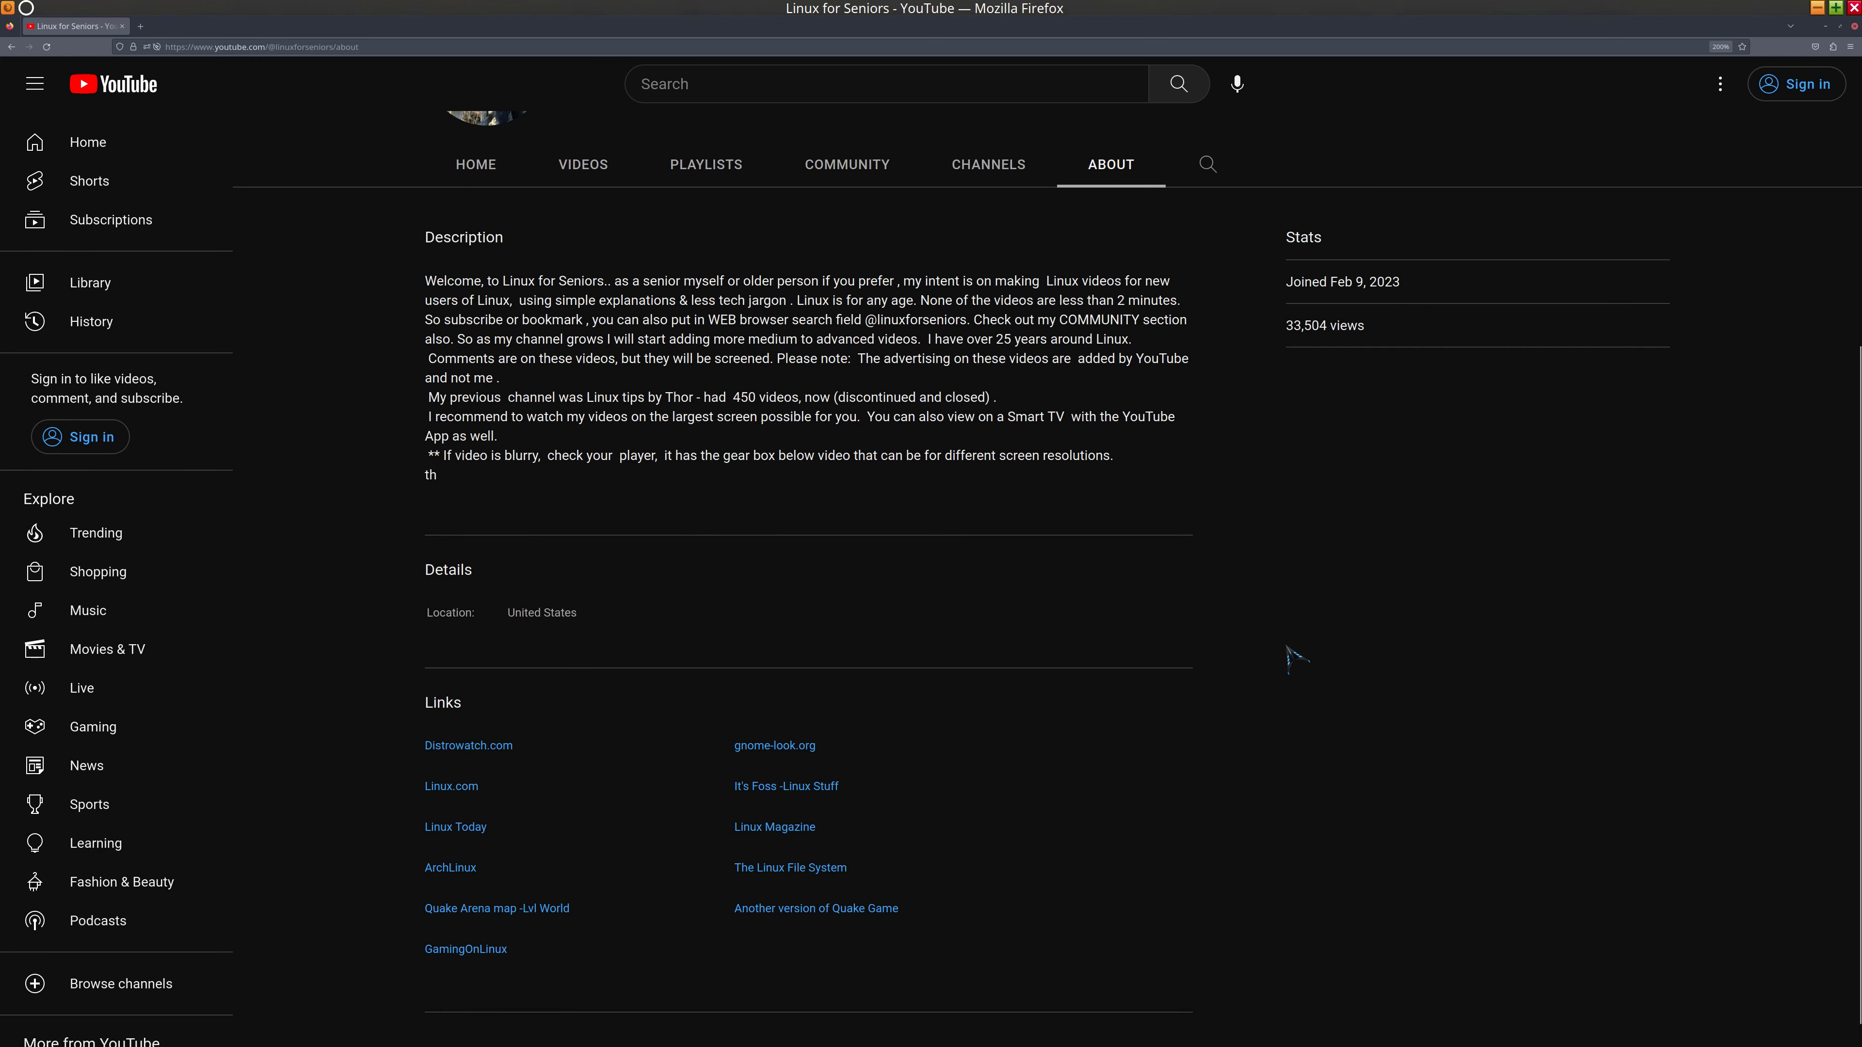
{"action": "left_click", "coordinate": [769, 748]}
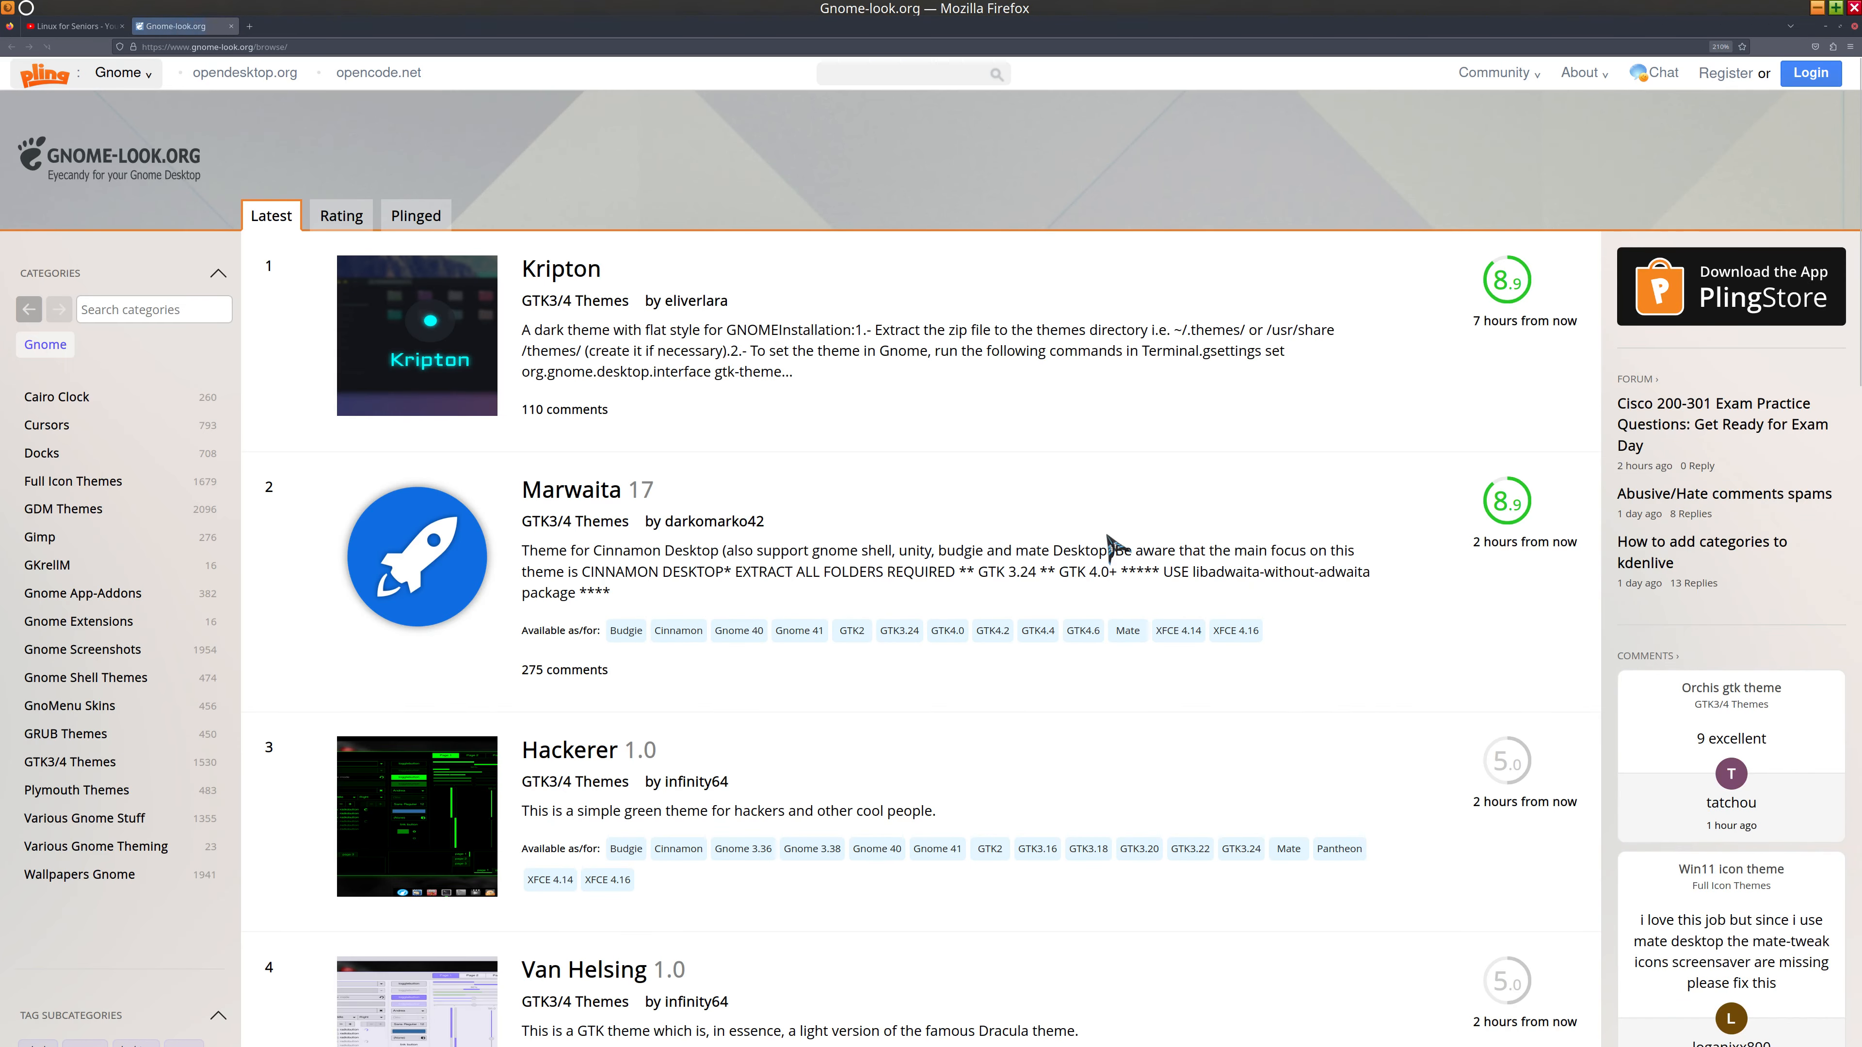
Step: Open the Empty Butterfly Yellow page in the Cursors category, review its download files and minimize the browser
{"action": "left_click", "coordinate": [90, 431]}
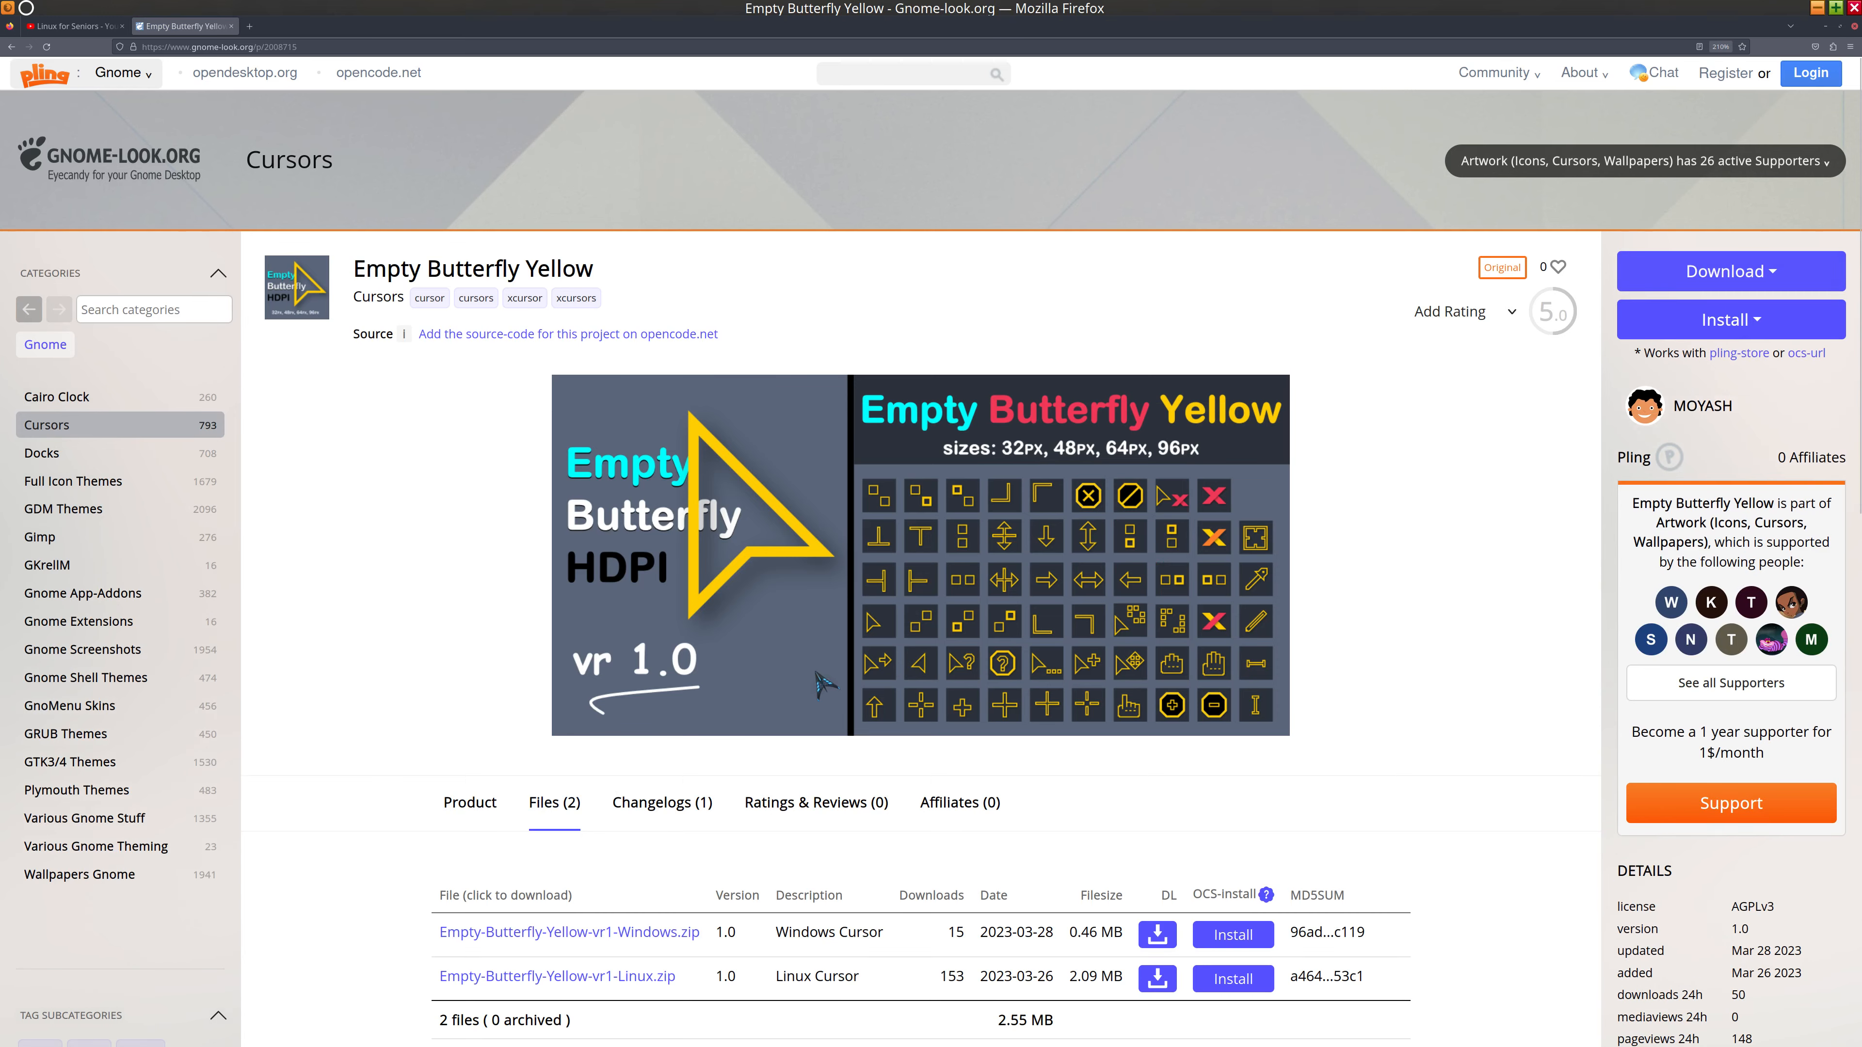
{"action": "scroll", "coordinate": [820, 685], "scroll_direction": "down", "scroll_amount": 3}
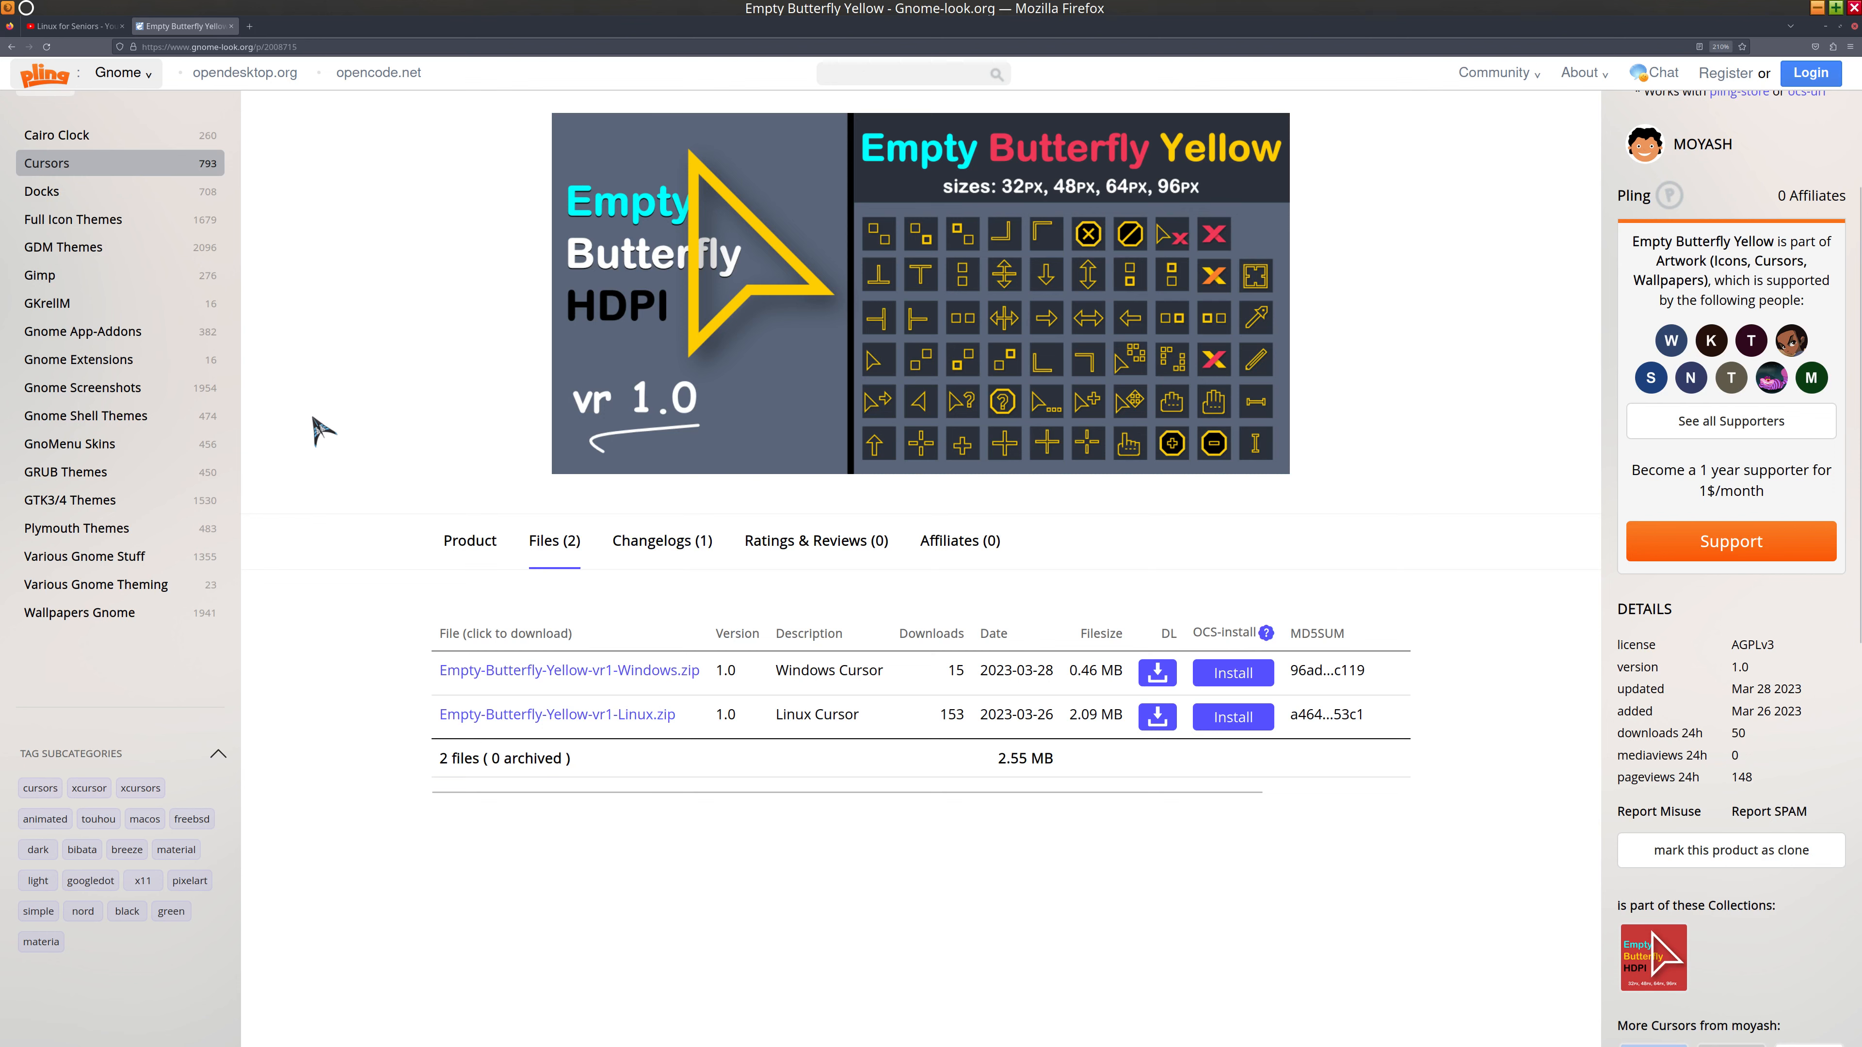
{"action": "scroll", "coordinate": [319, 414], "scroll_direction": "up", "scroll_amount": 3}
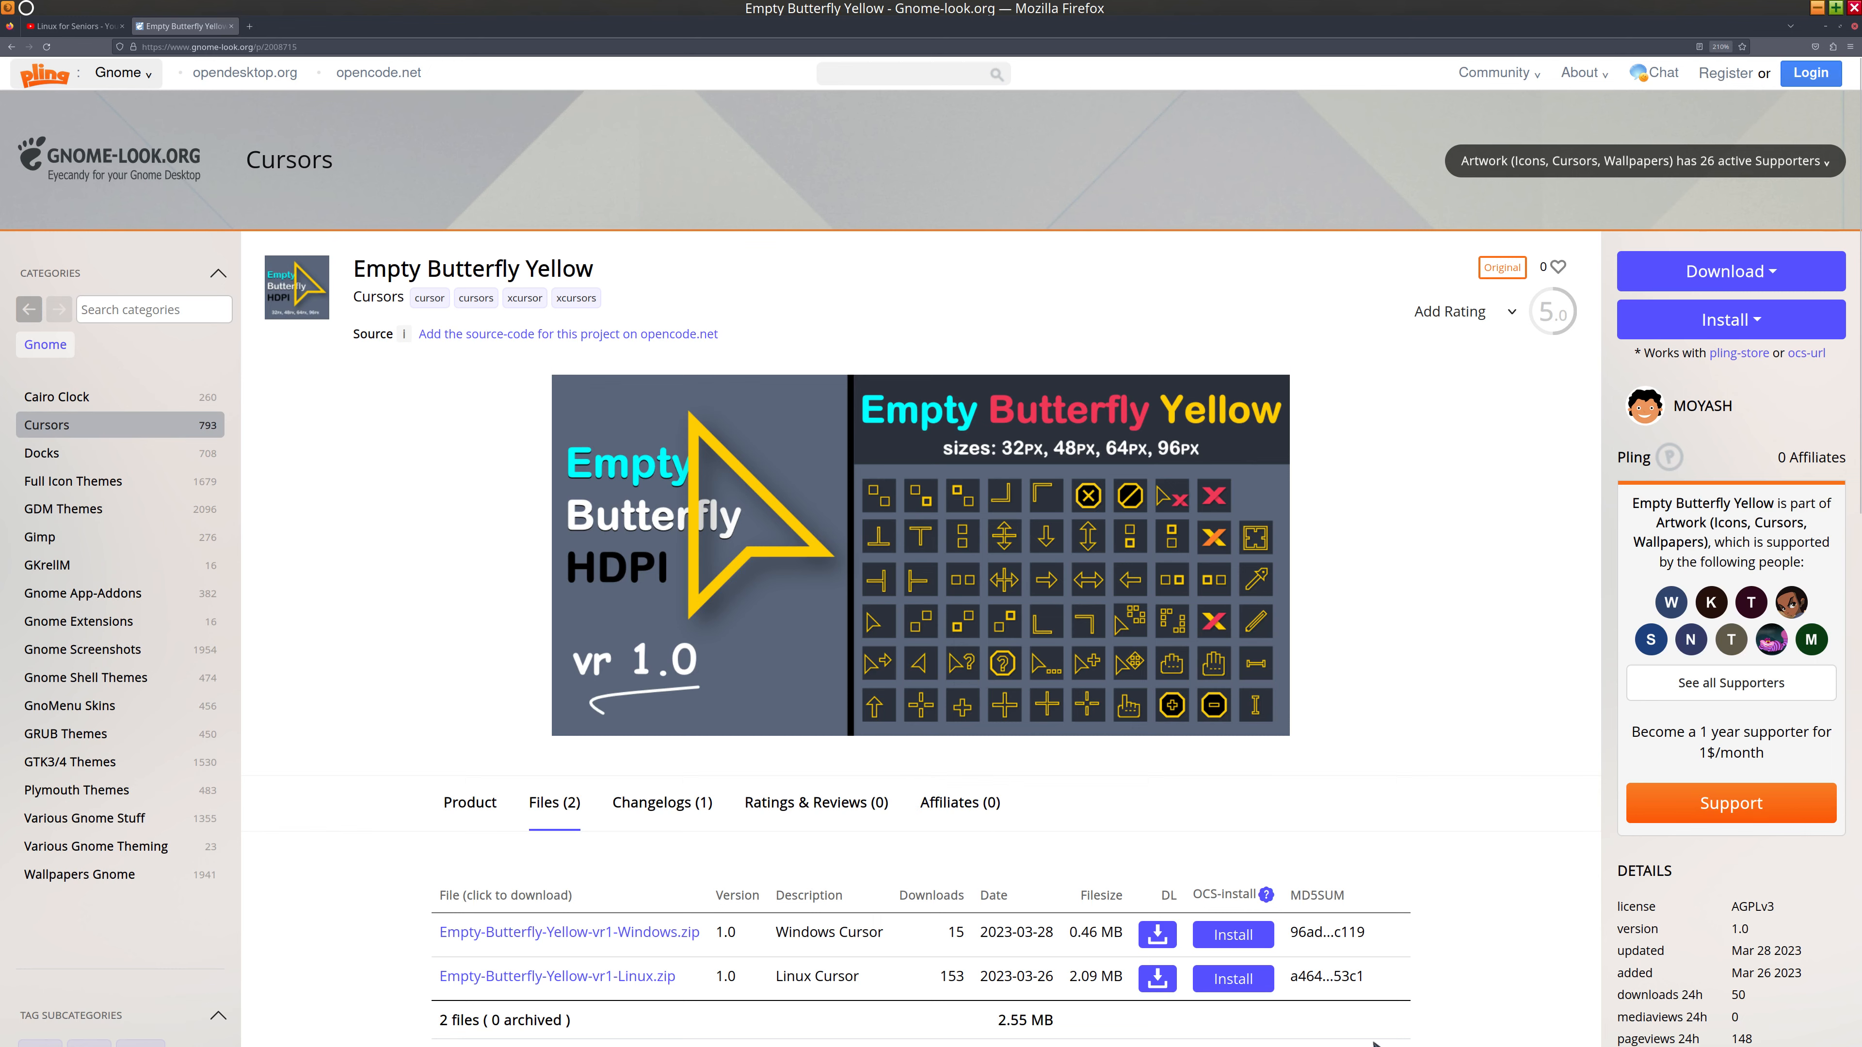
{"action": "left_click", "coordinate": [1816, 7]}
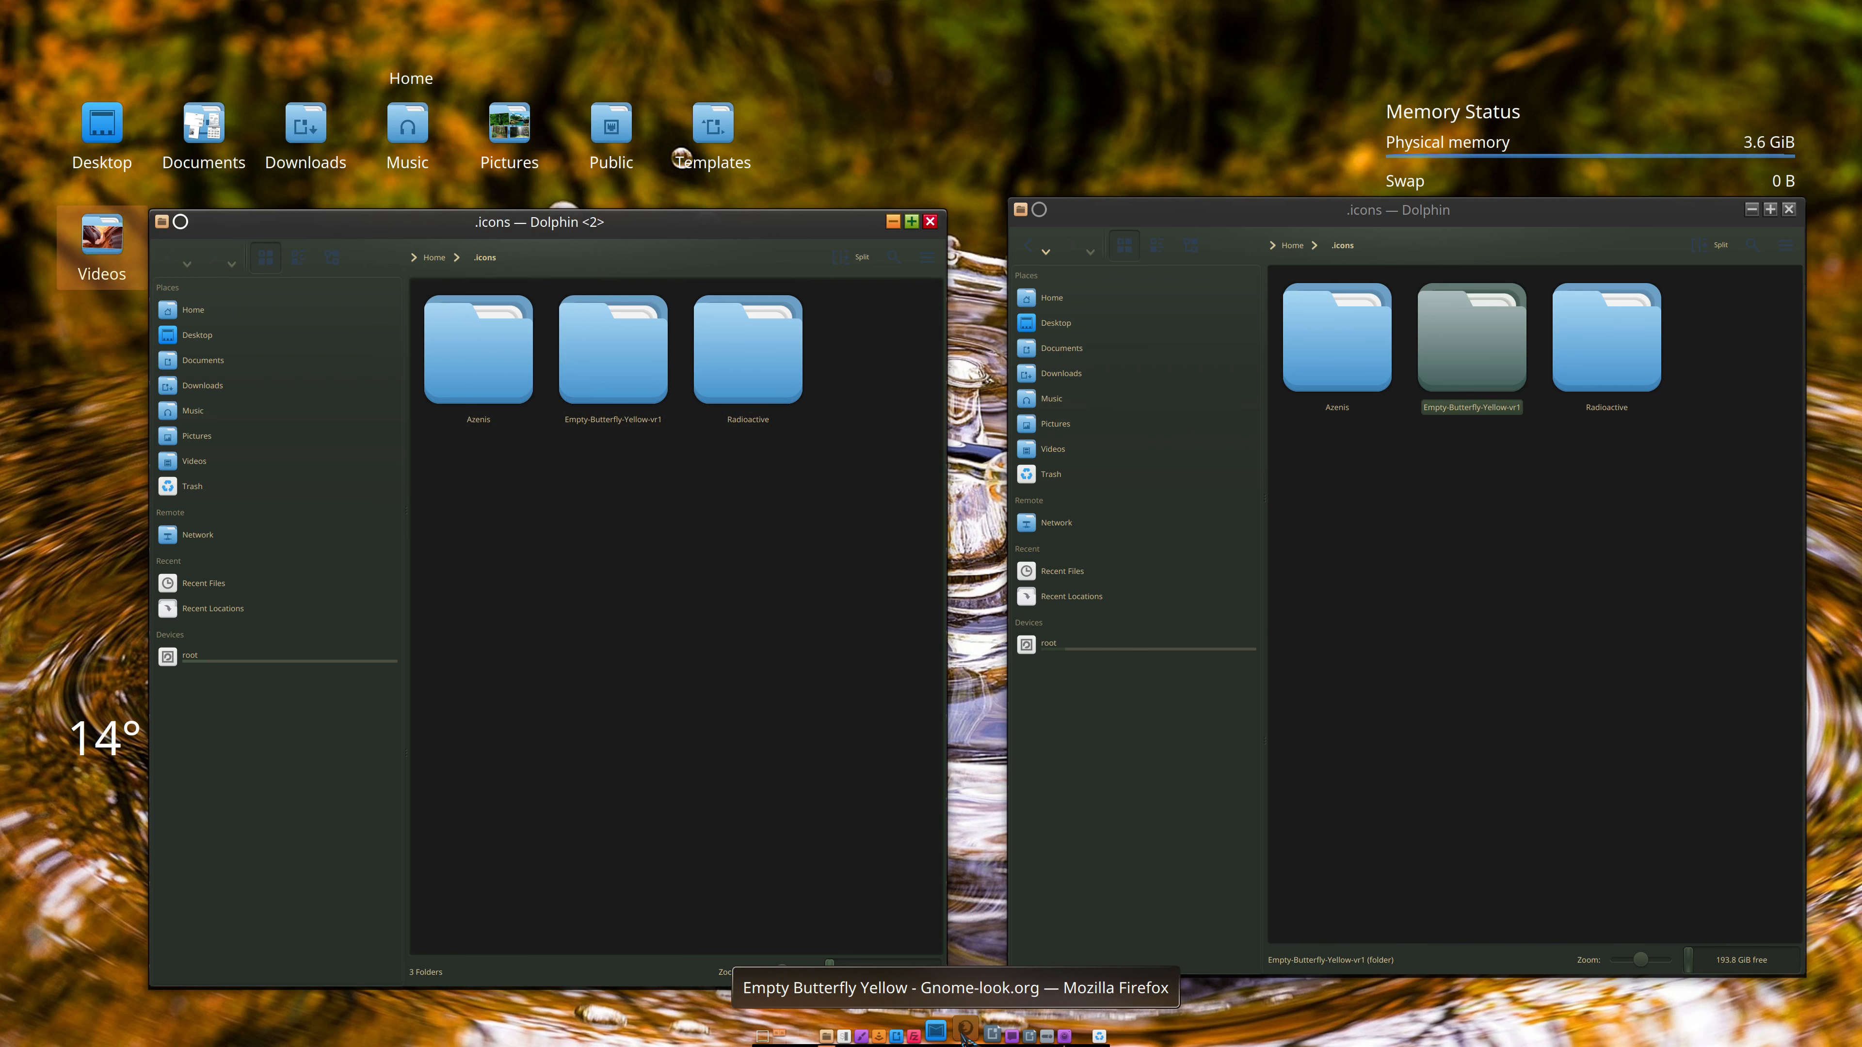
Step: Switch back to Firefox, search Gnome-look.org for "radio" and open the Radioactive cursor theme's page
{"action": "left_click", "coordinate": [964, 1034]}
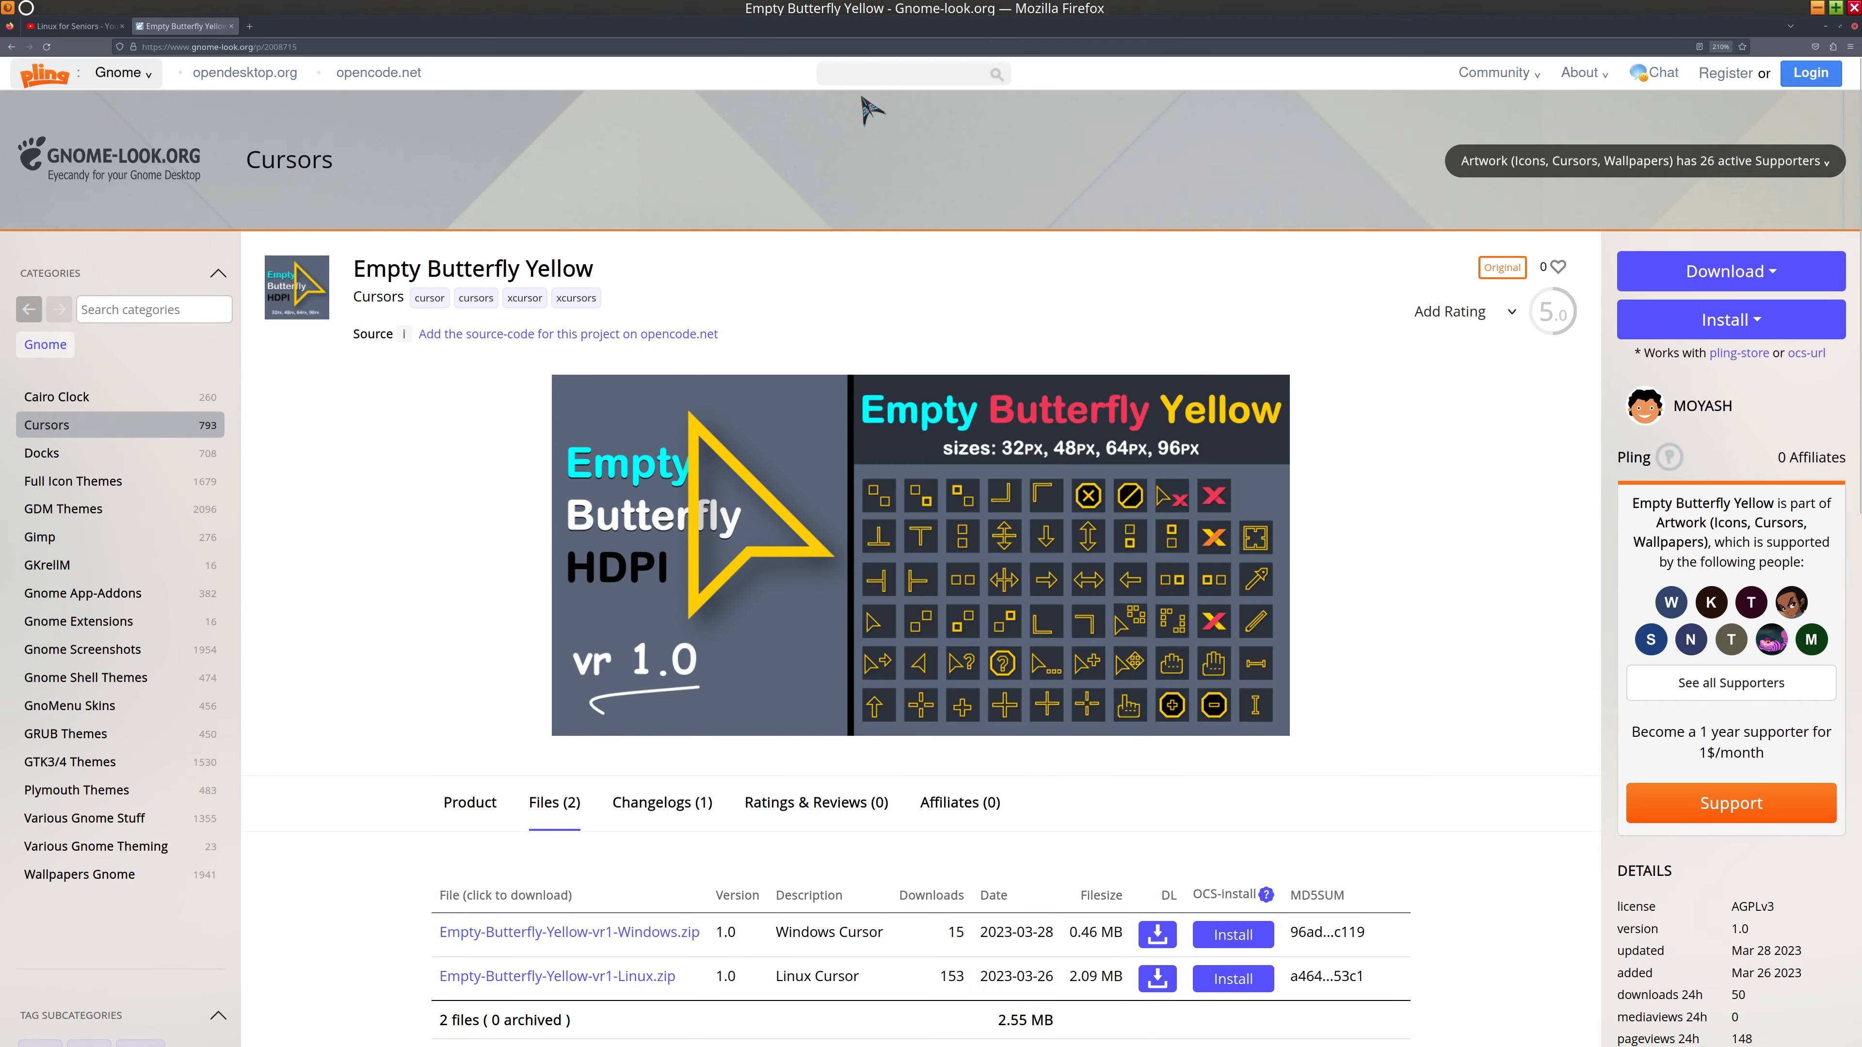
{"action": "left_click", "coordinate": [867, 74]}
{"action": "type", "text": "radio"}
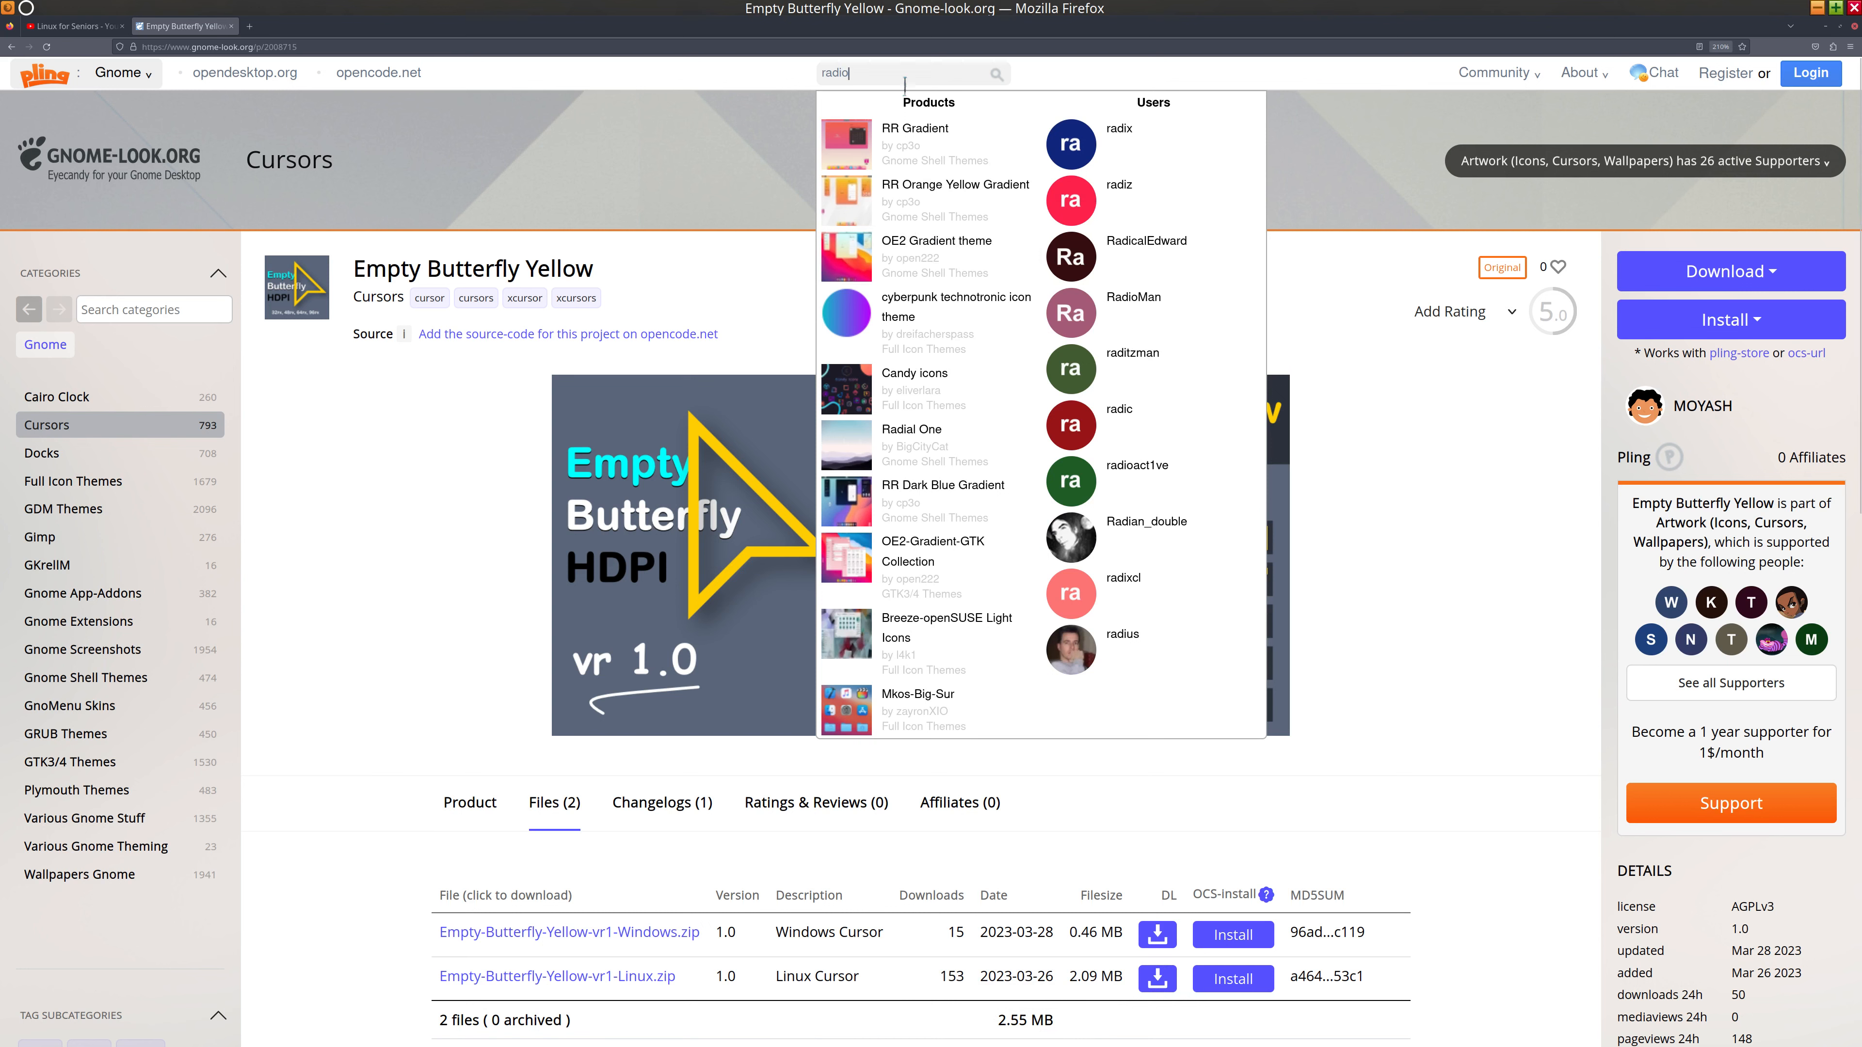
{"action": "key", "text": "BackSpace"}
{"action": "key", "text": "BackSpace"}
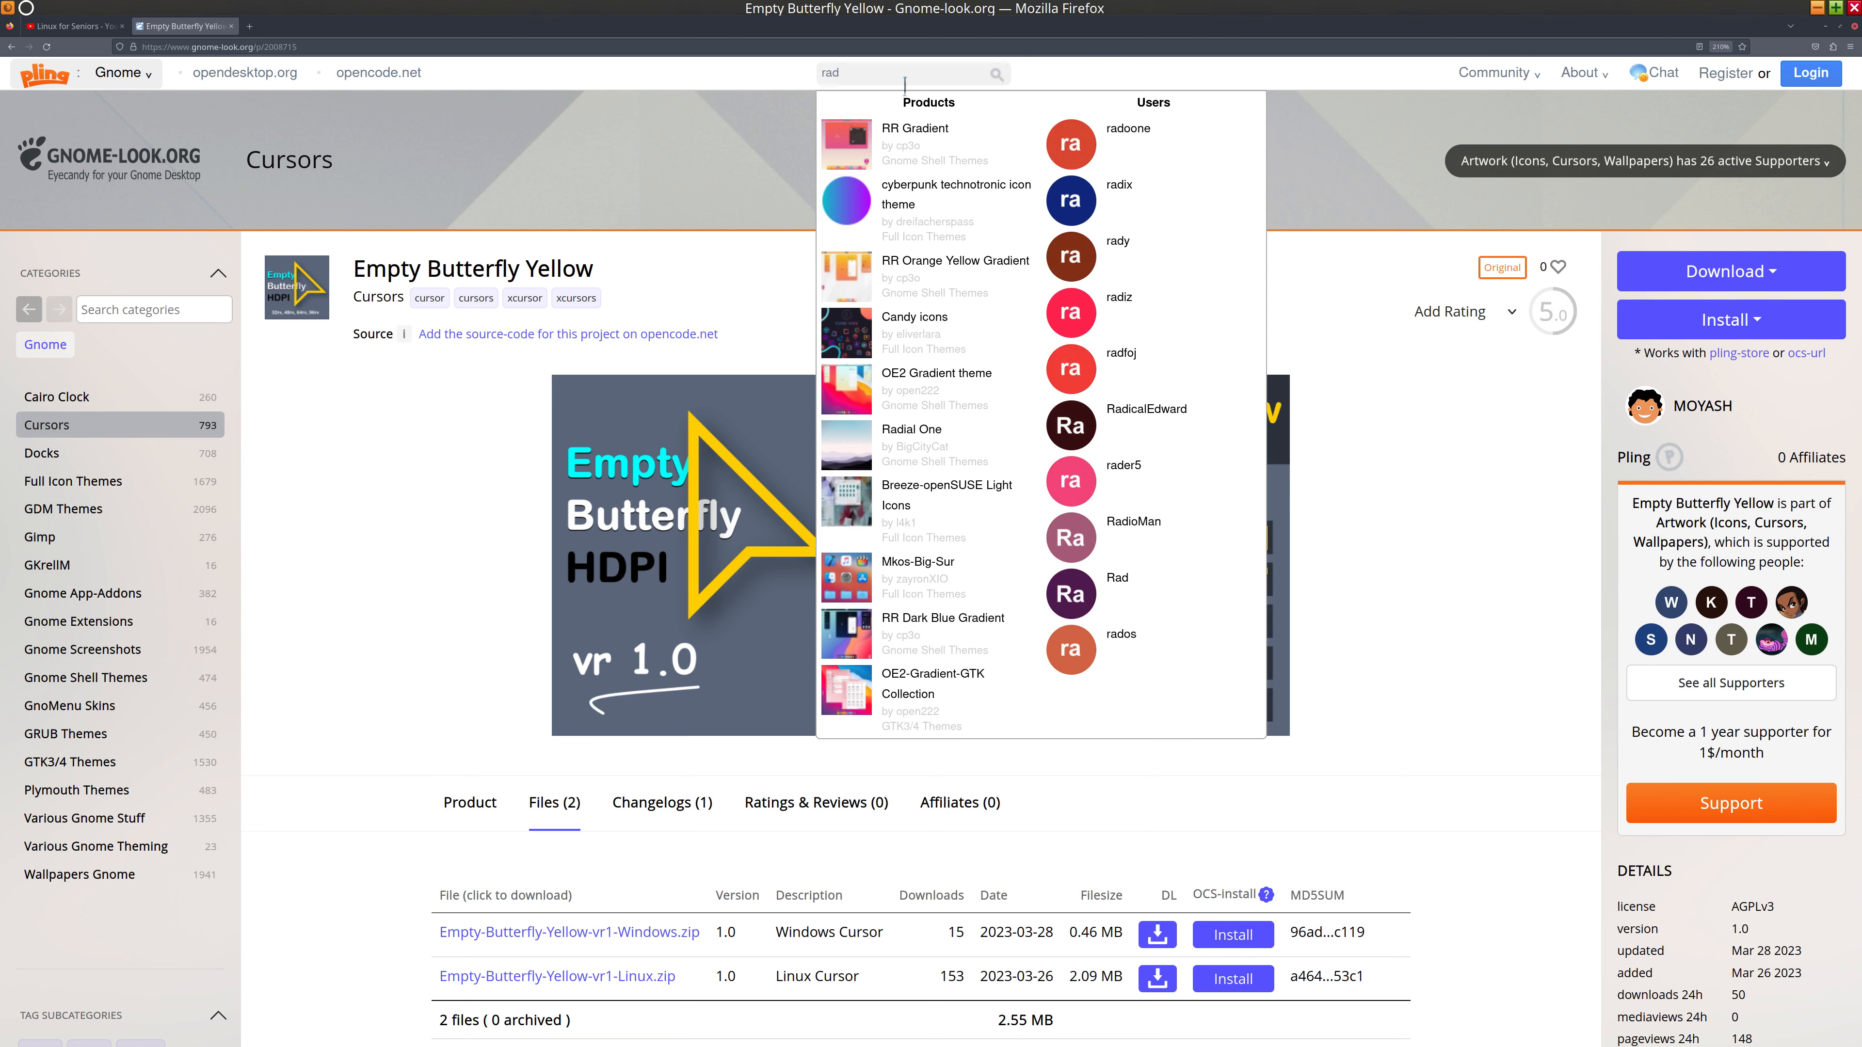
{"action": "key", "text": "BackSpace"}
{"action": "type", "text": "dio"}
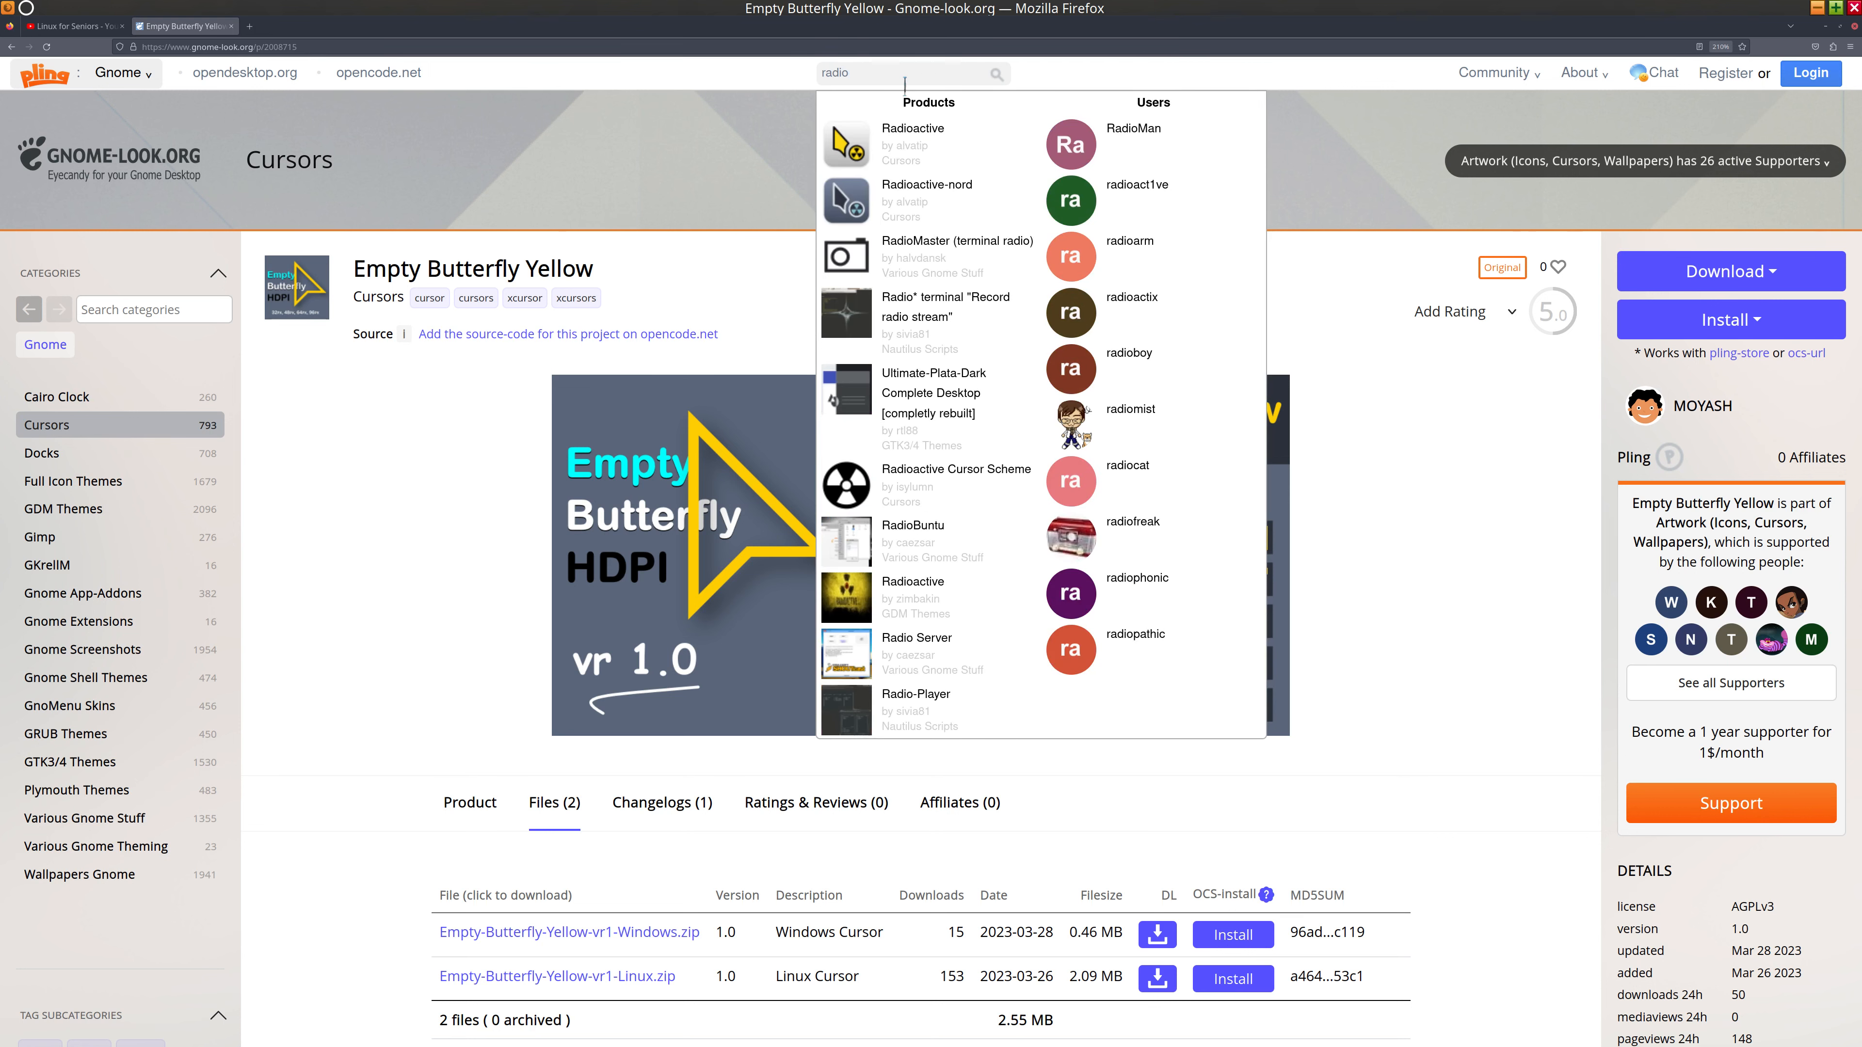
{"action": "left_click", "coordinate": [879, 145]}
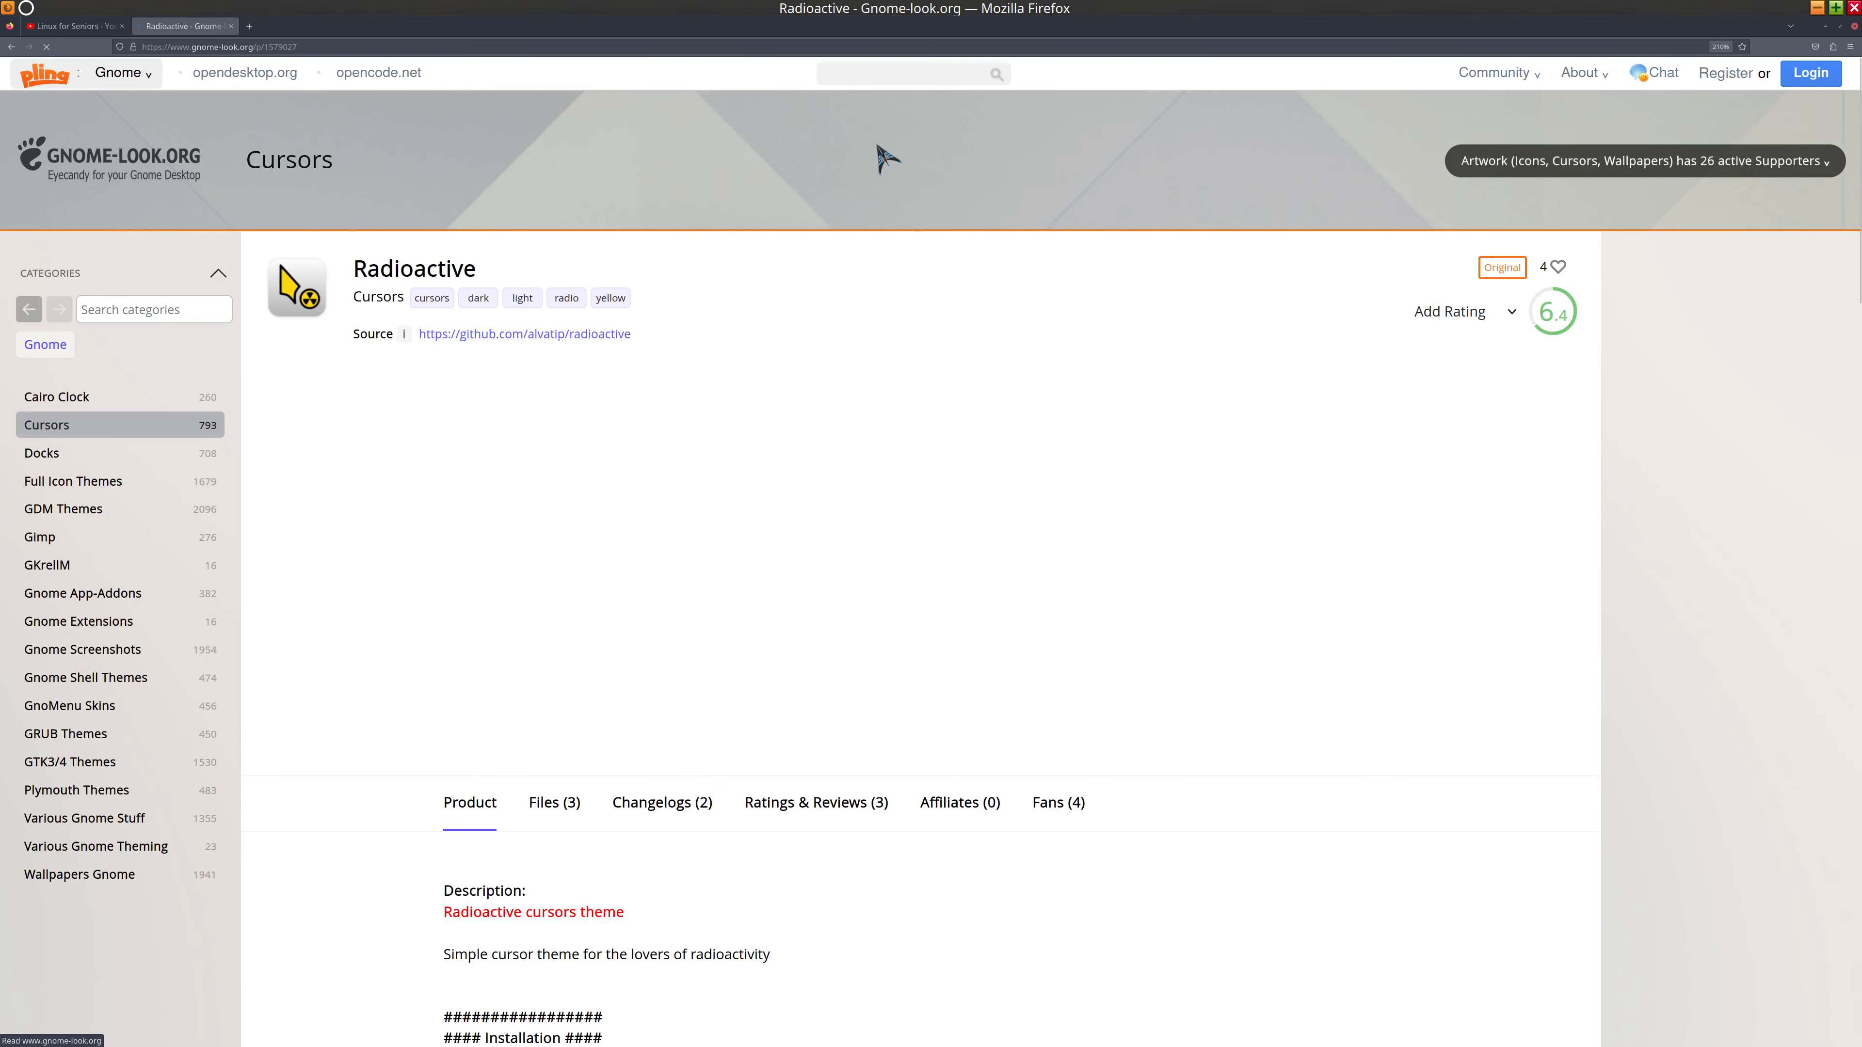
Step: Review the Radioactive theme's download files, highlight $HOME/.icons/ in the local installation command of its description, and minimize the browser
{"action": "scroll", "coordinate": [1218, 466], "scroll_direction": "down", "scroll_amount": 3}
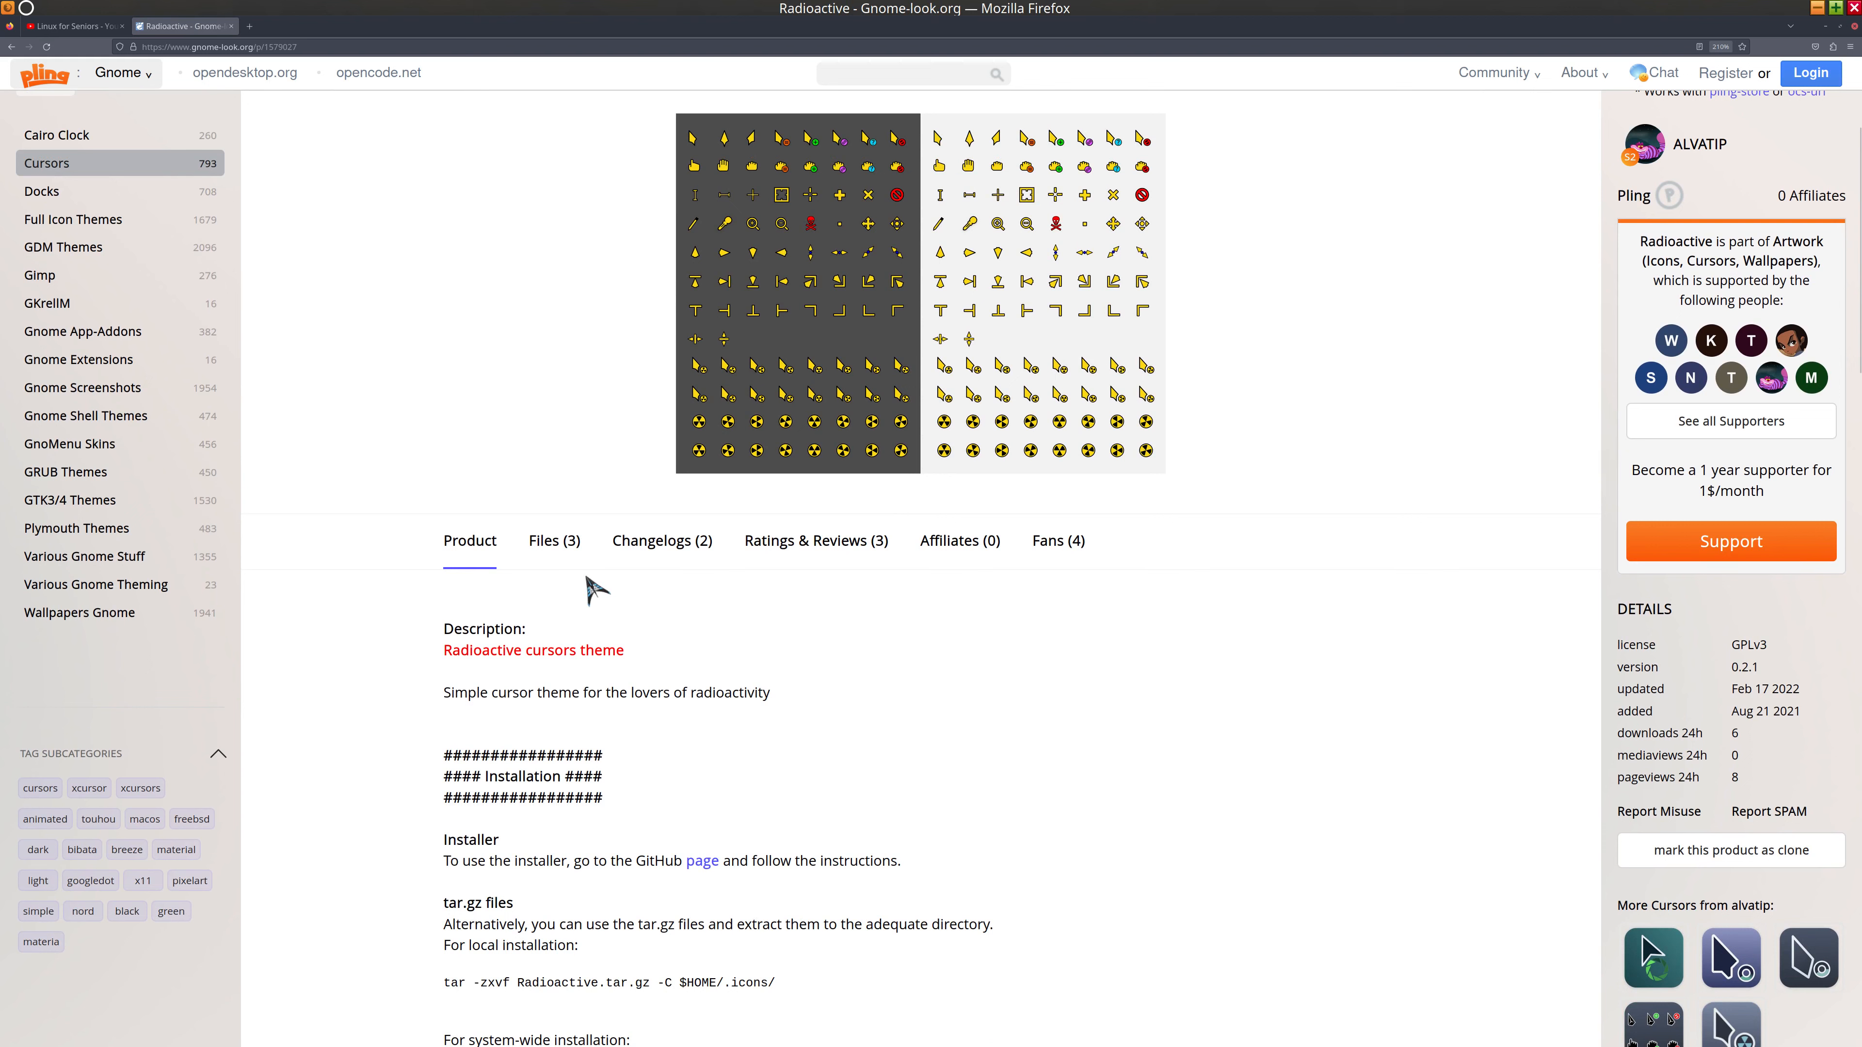
{"action": "left_click", "coordinate": [555, 542]}
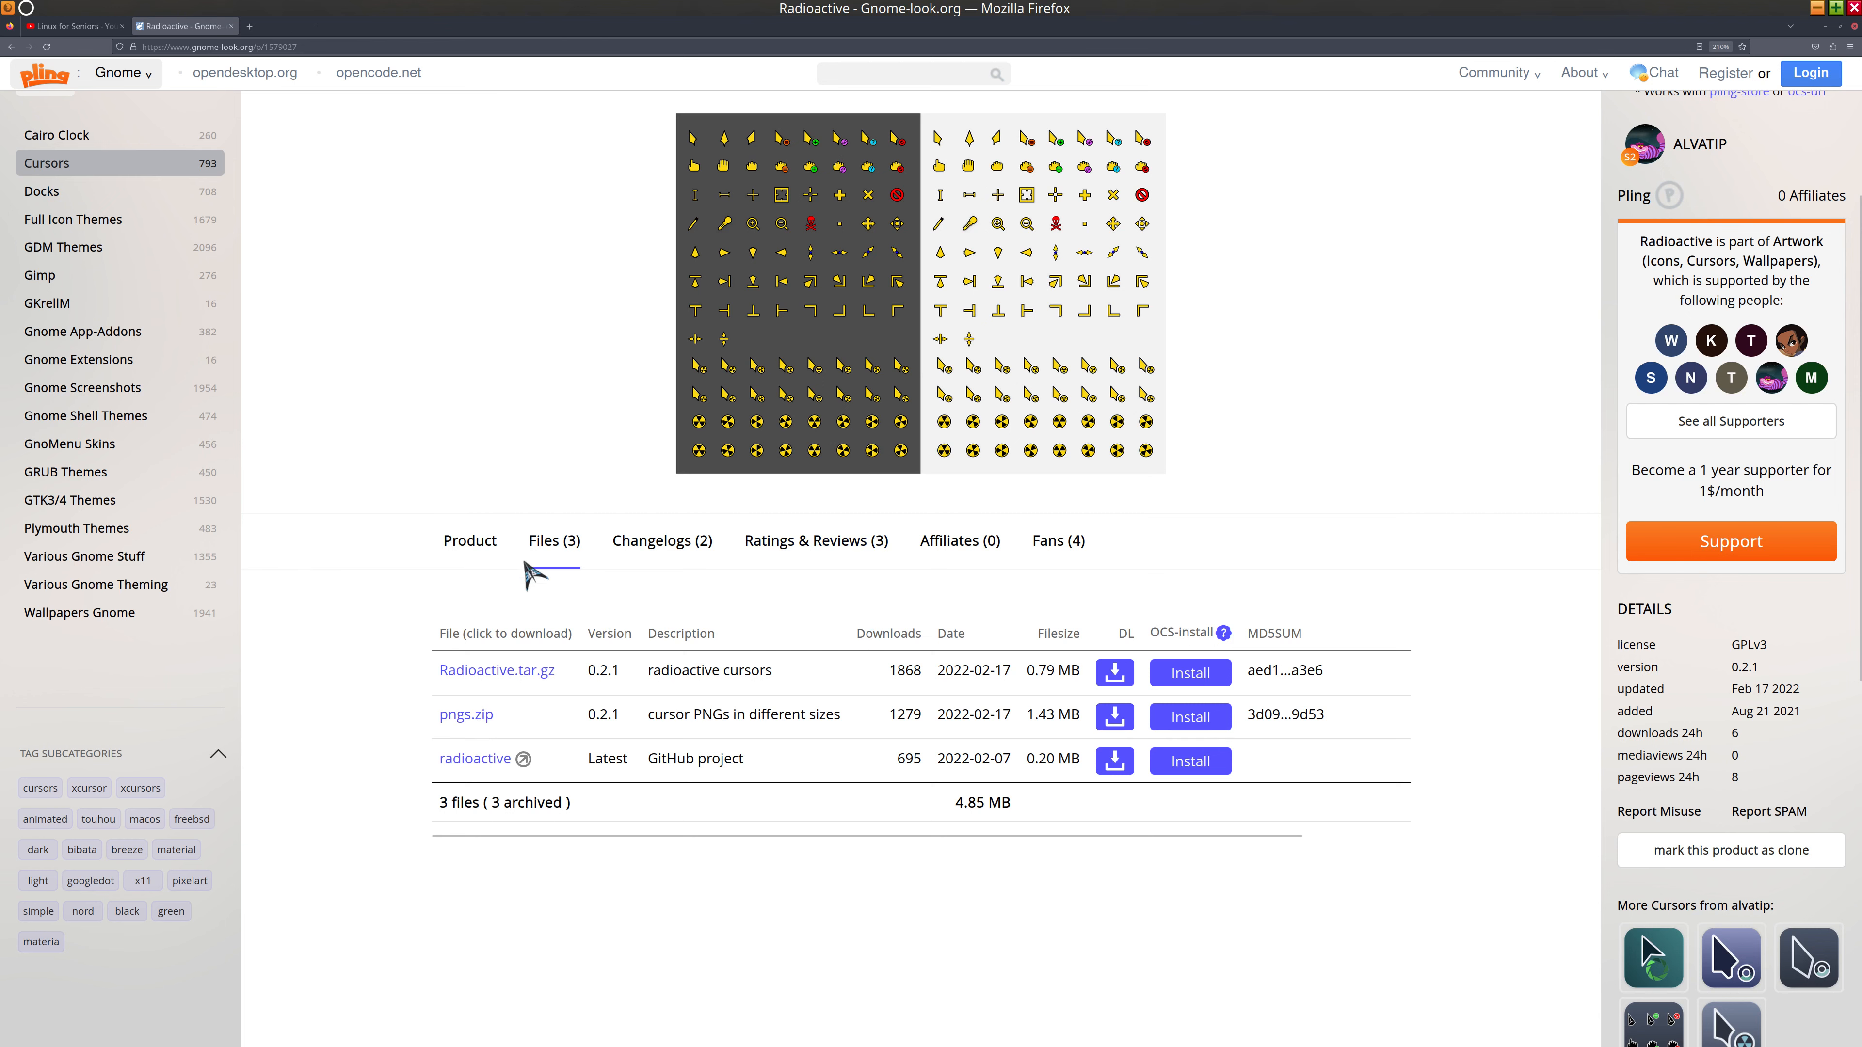
{"action": "left_click", "coordinate": [490, 556]}
{"action": "scroll", "coordinate": [886, 678], "scroll_direction": "down", "scroll_amount": 3}
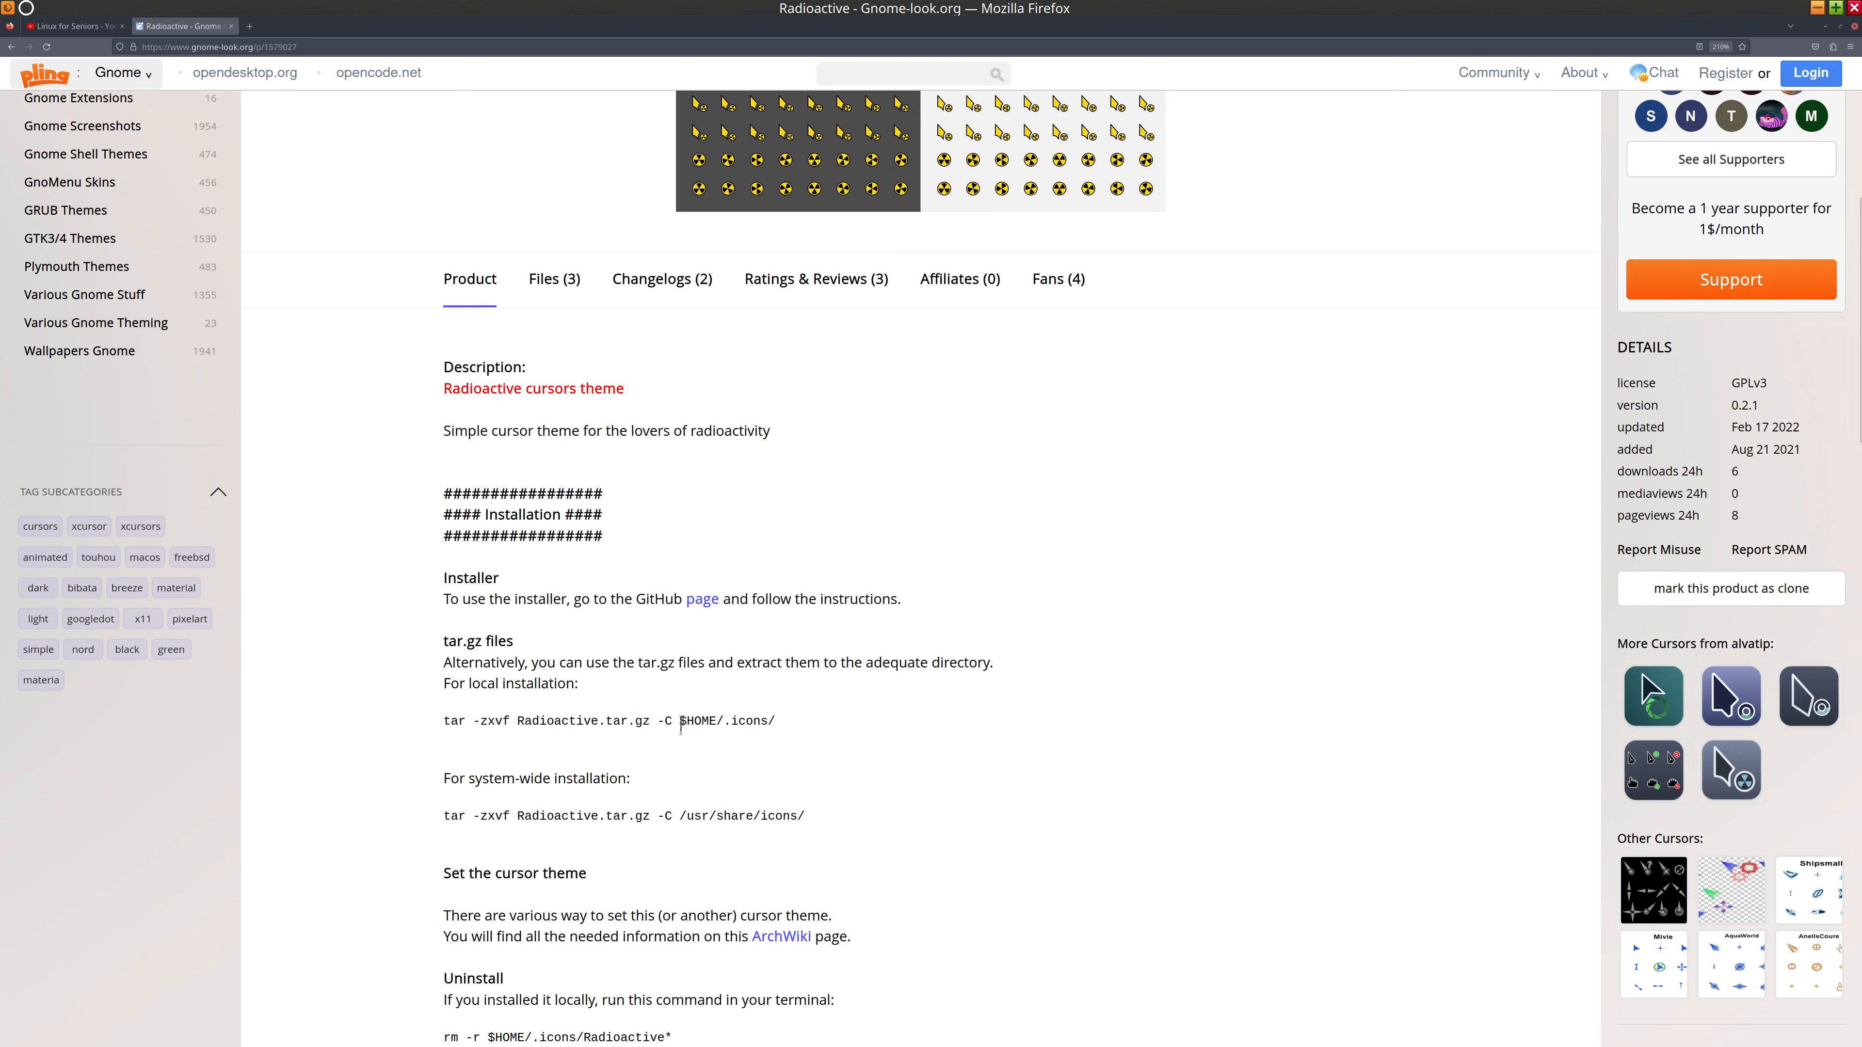
{"action": "left_click_drag", "start_coordinate": [681, 725], "coordinate": [775, 724]}
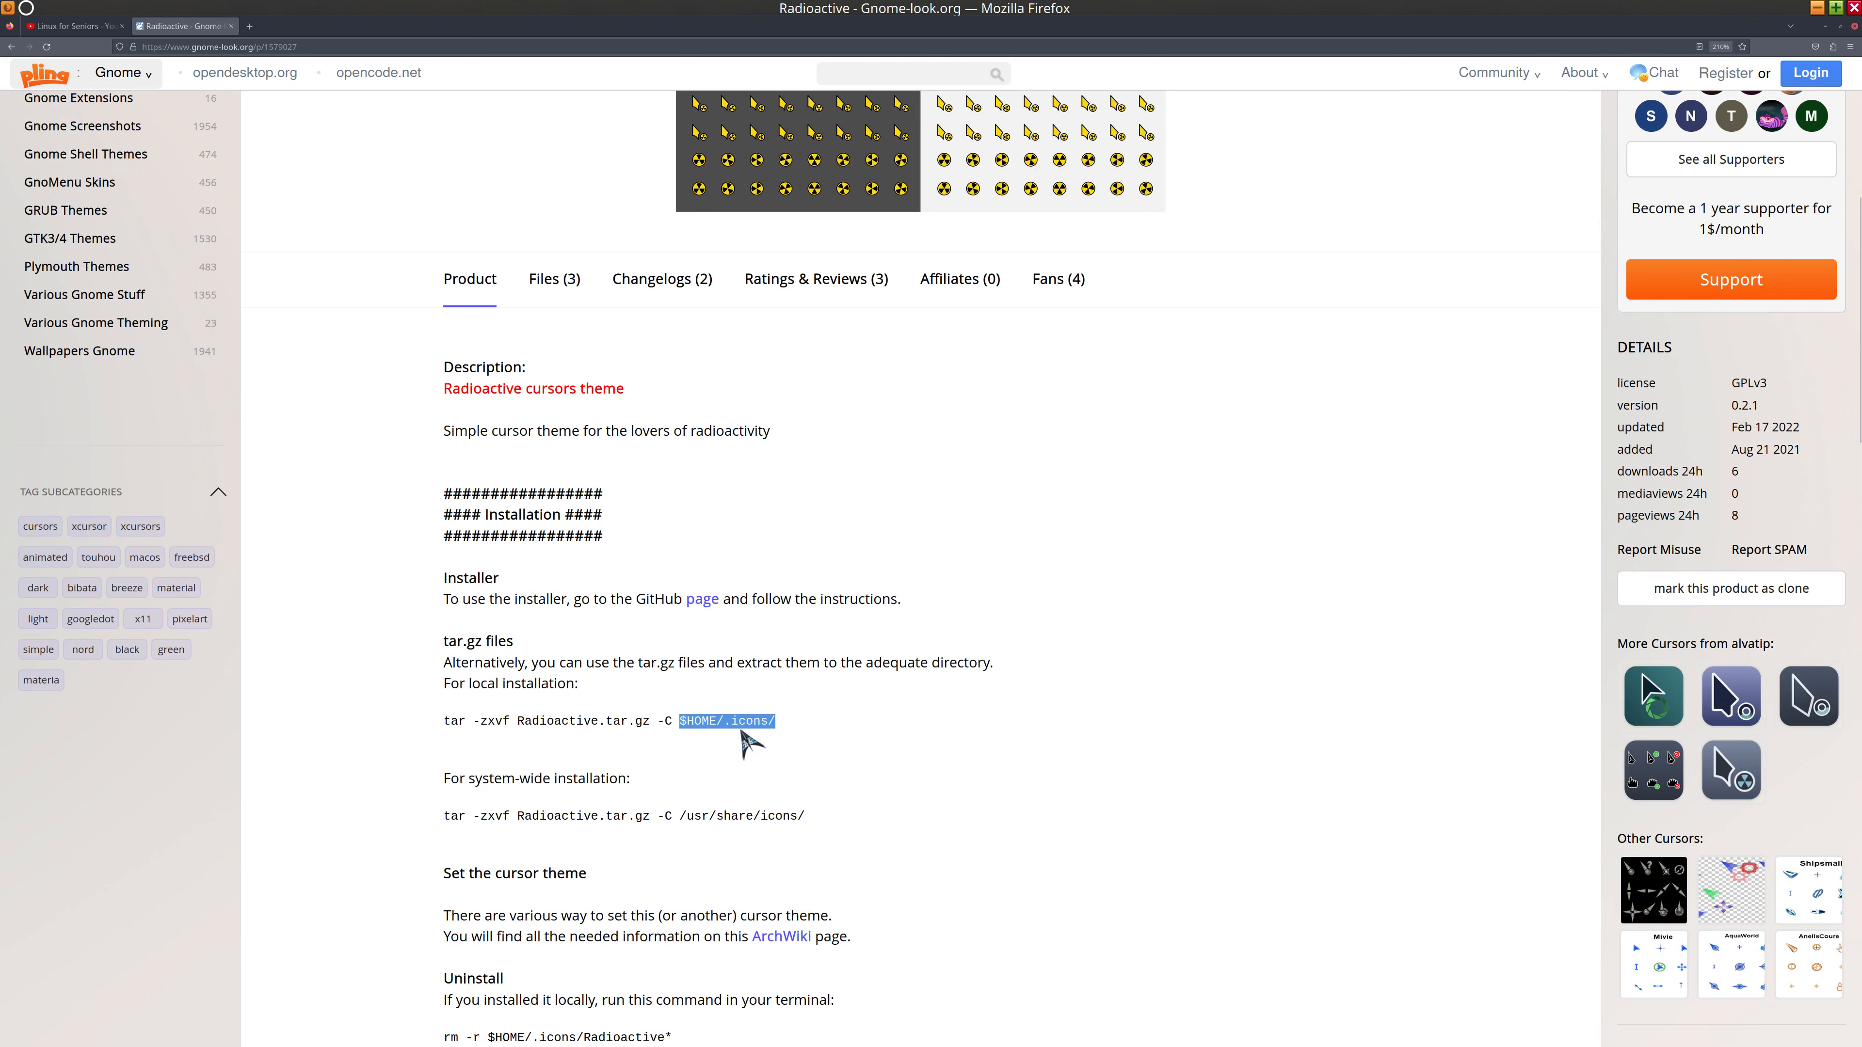
{"action": "left_click", "coordinate": [1817, 8]}
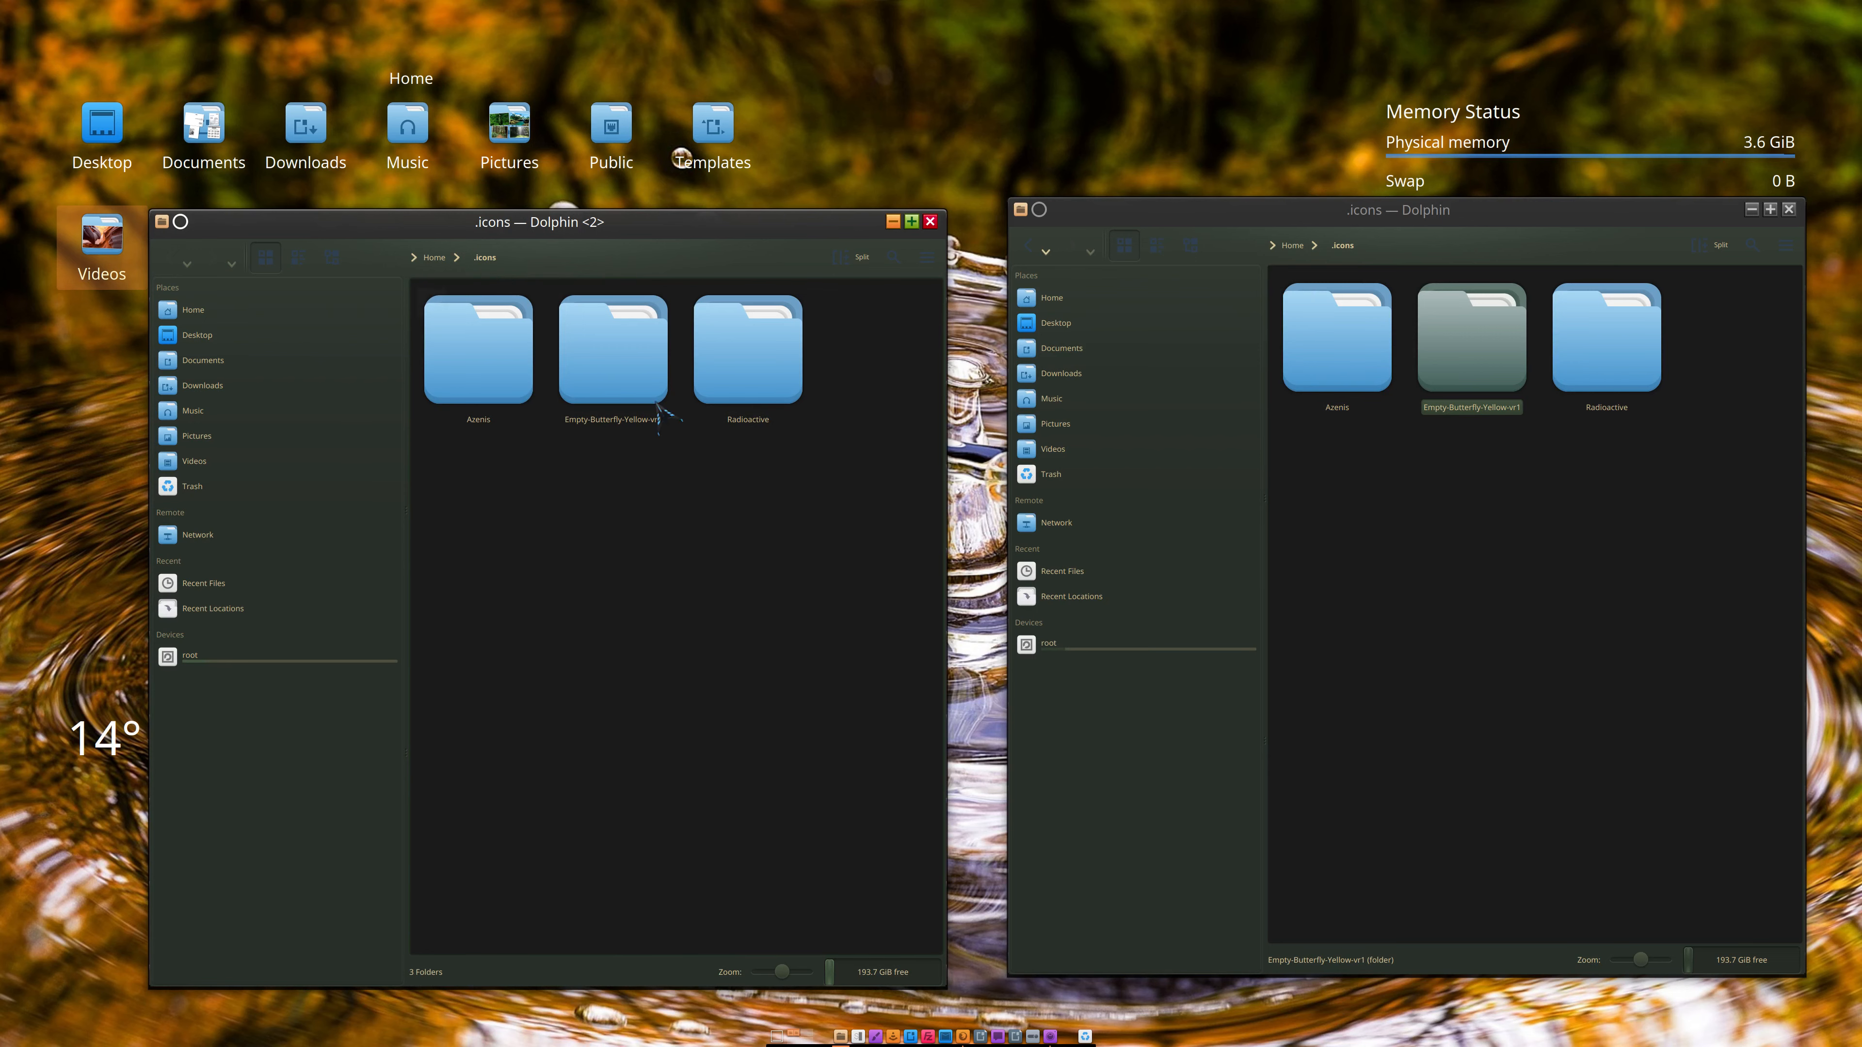
Step: Return to the Radioactive page in Firefox and highlight /usr/share/icons/ in the system-wide installation command
{"action": "left_click", "coordinate": [965, 1032]}
{"action": "scroll", "coordinate": [1006, 729], "scroll_direction": "down", "scroll_amount": 3}
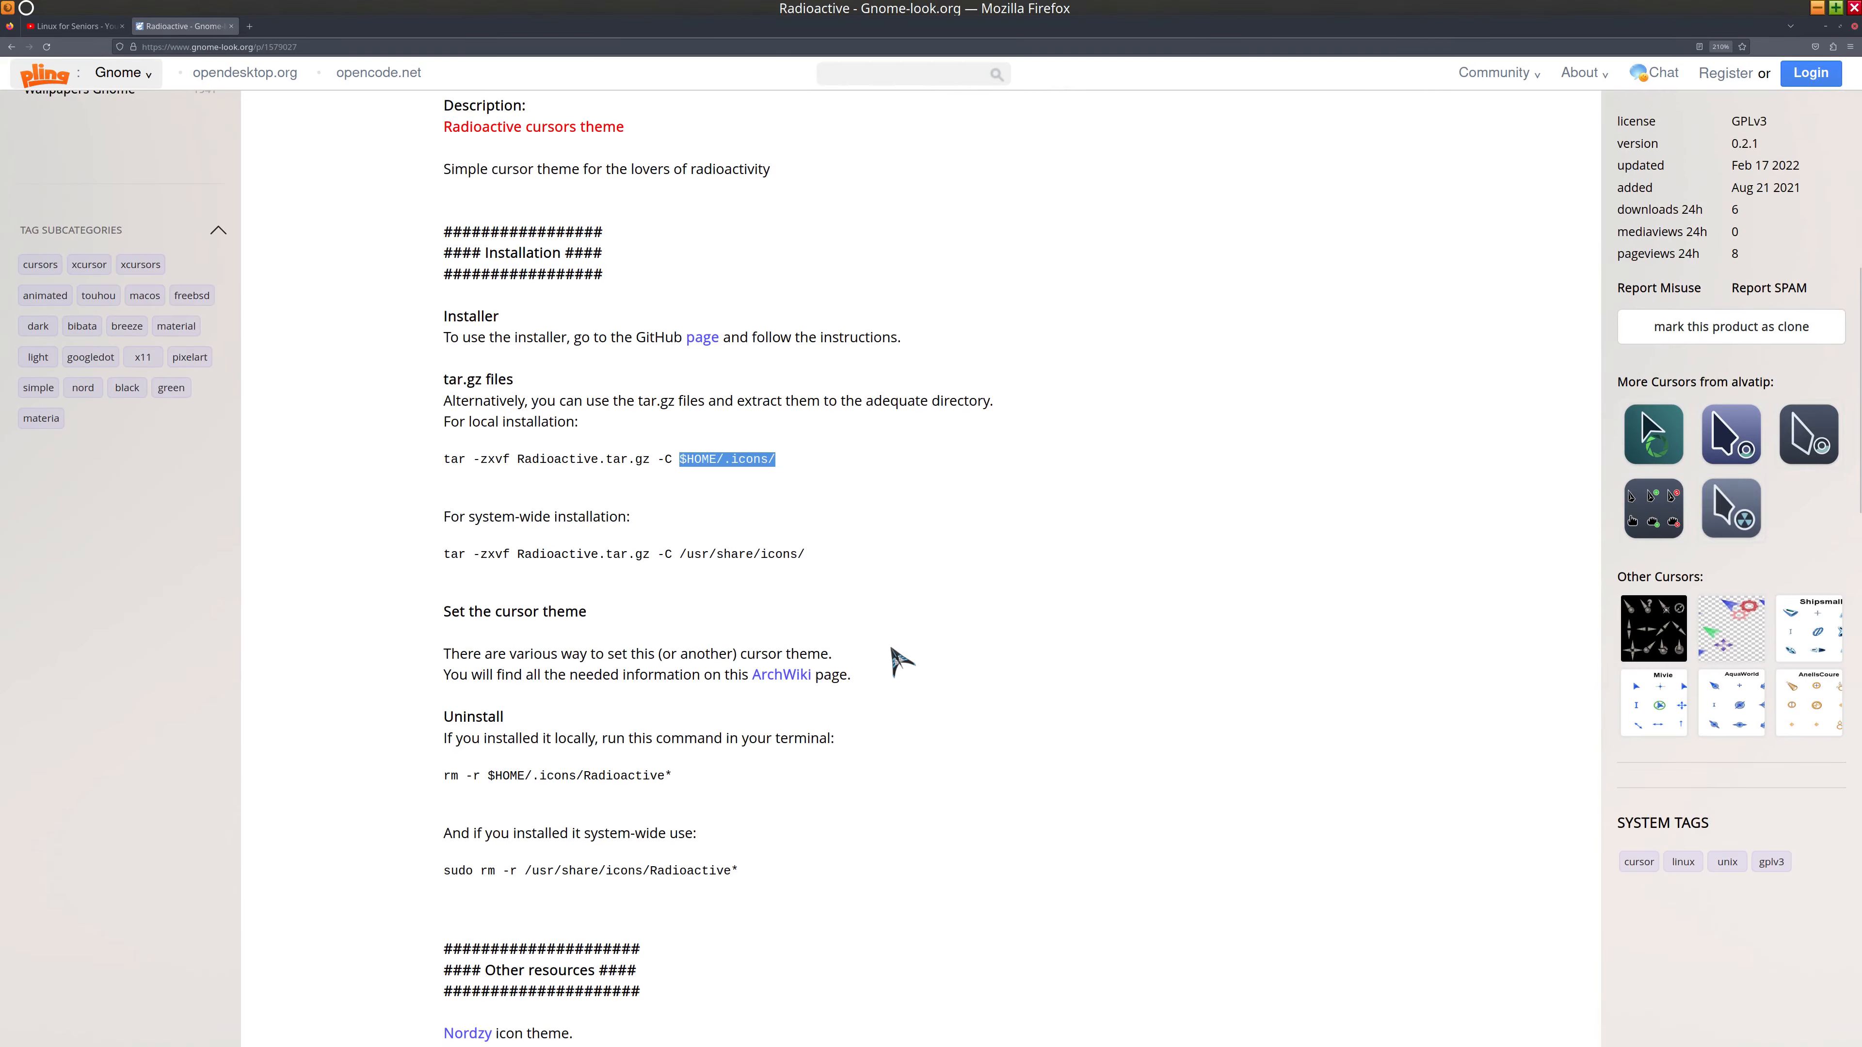
{"action": "left_click_drag", "start_coordinate": [681, 555], "coordinate": [848, 566]}
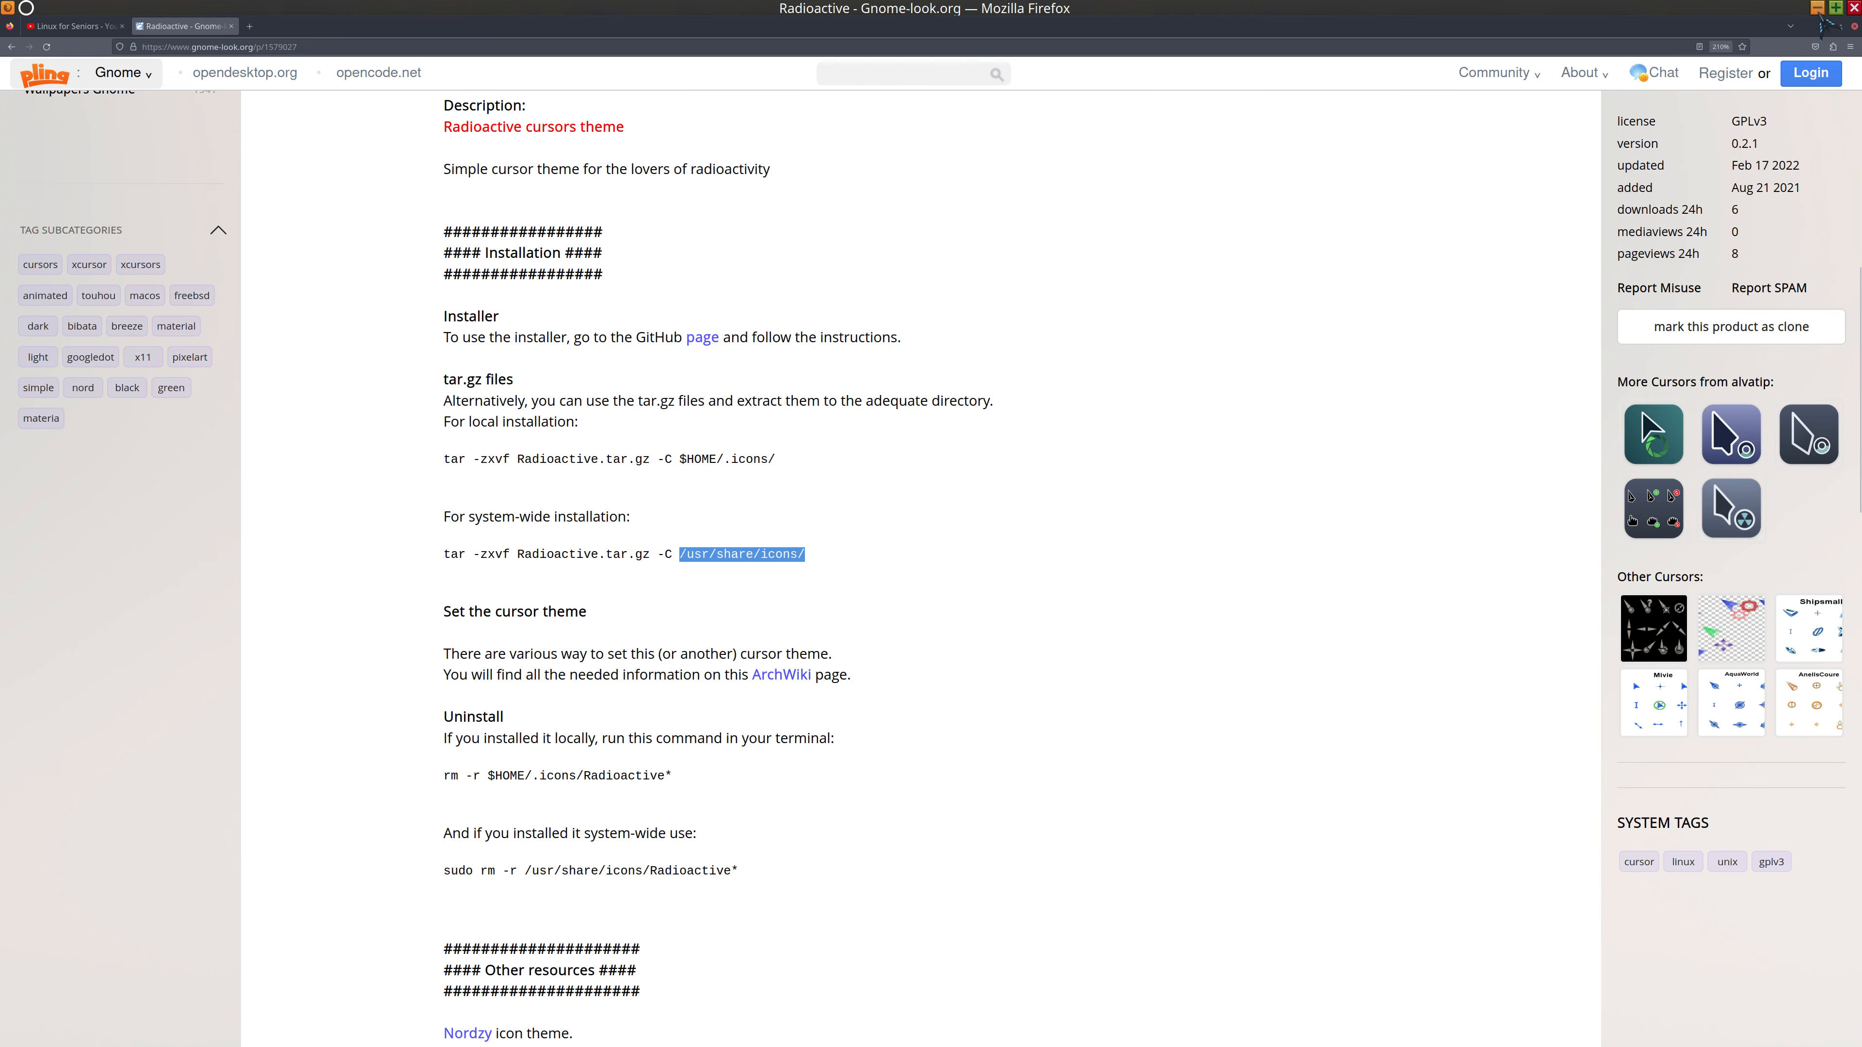
Step: Minimize the browser and open the Cursors page in System Settings
{"action": "left_click", "coordinate": [1817, 8]}
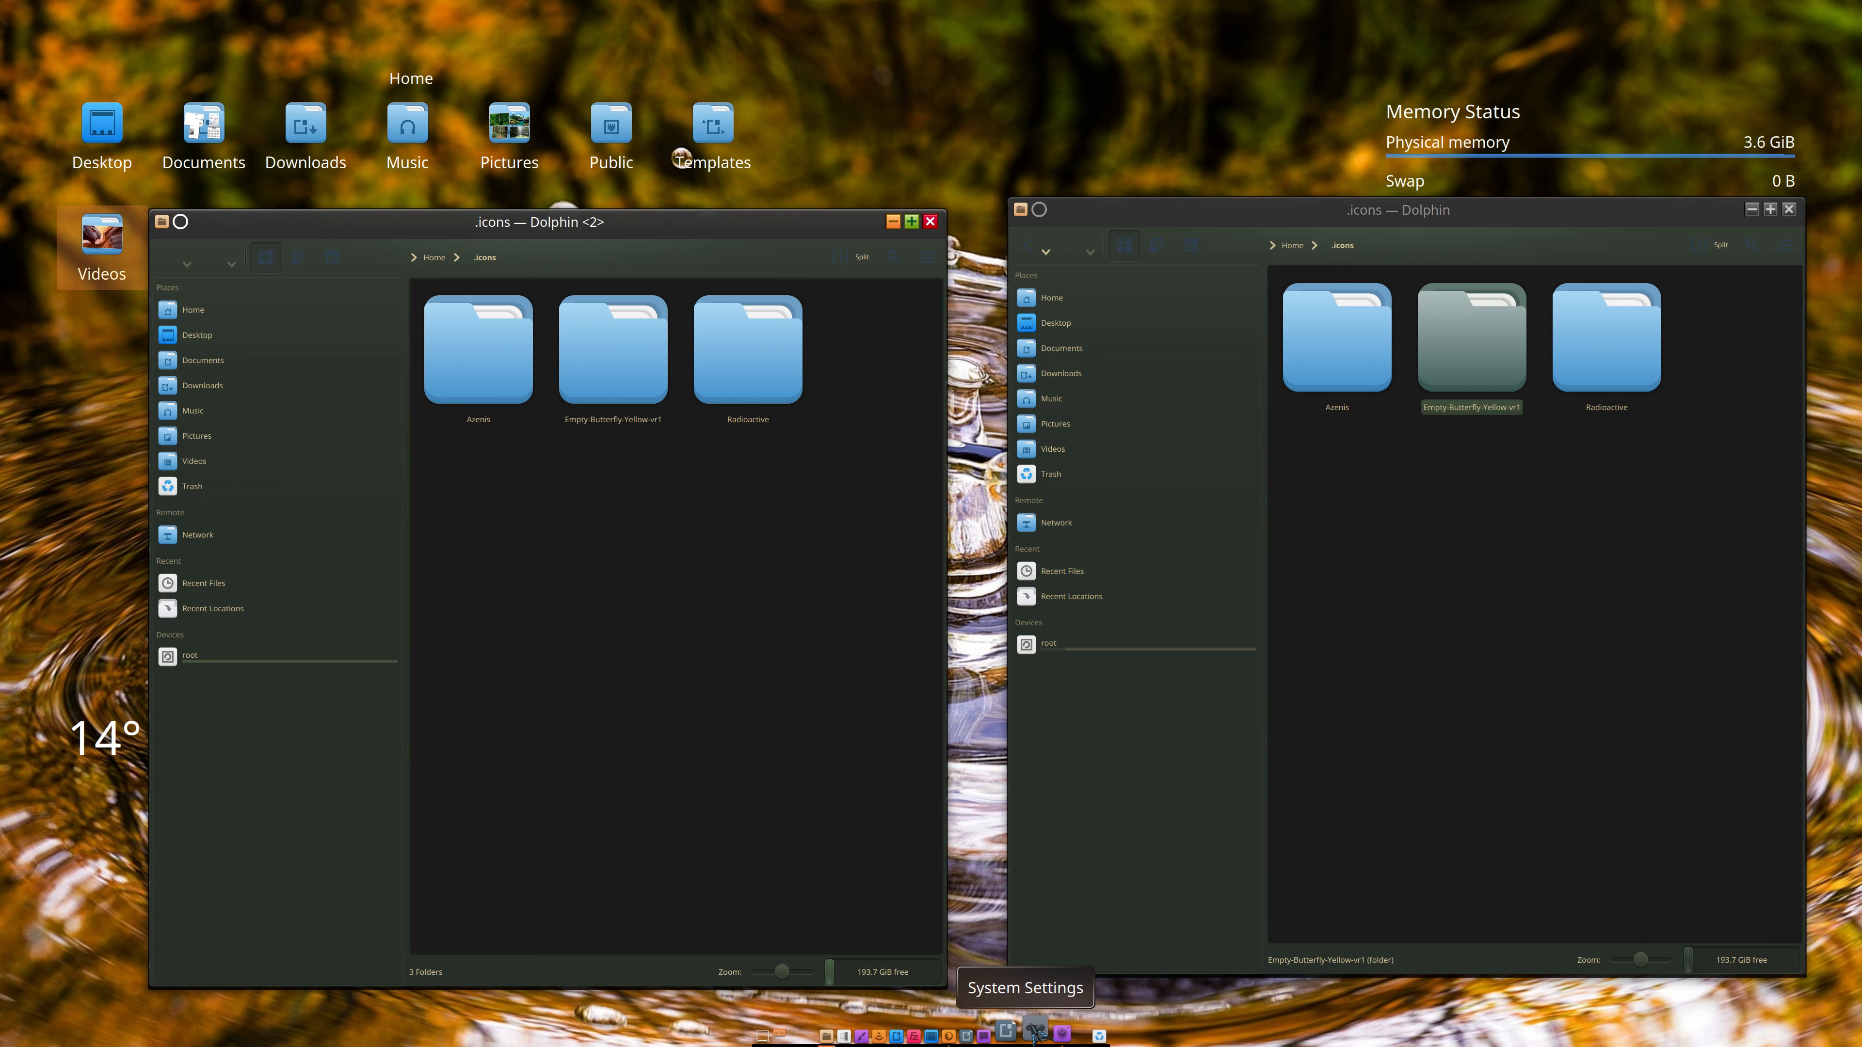
{"action": "left_click_drag", "start_coordinate": [1025, 1029], "coordinate": [1148, 388]}
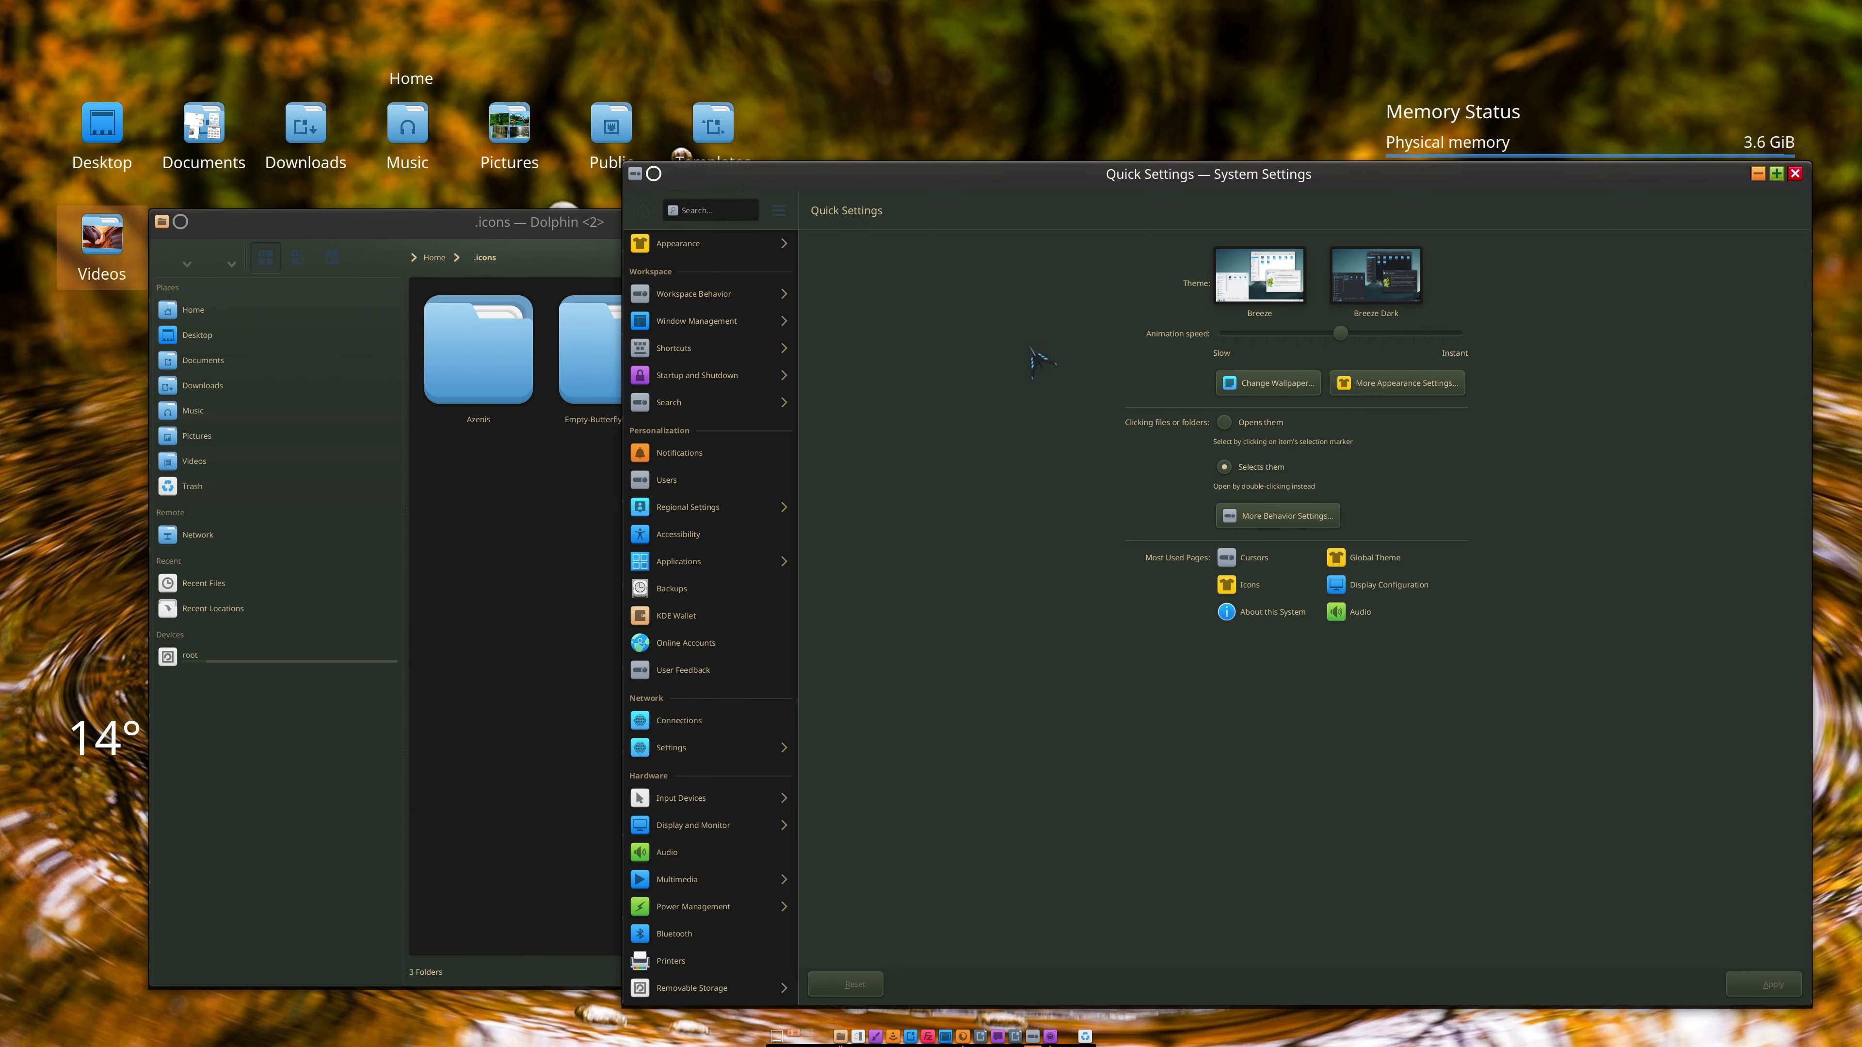
{"action": "left_click", "coordinate": [707, 250]}
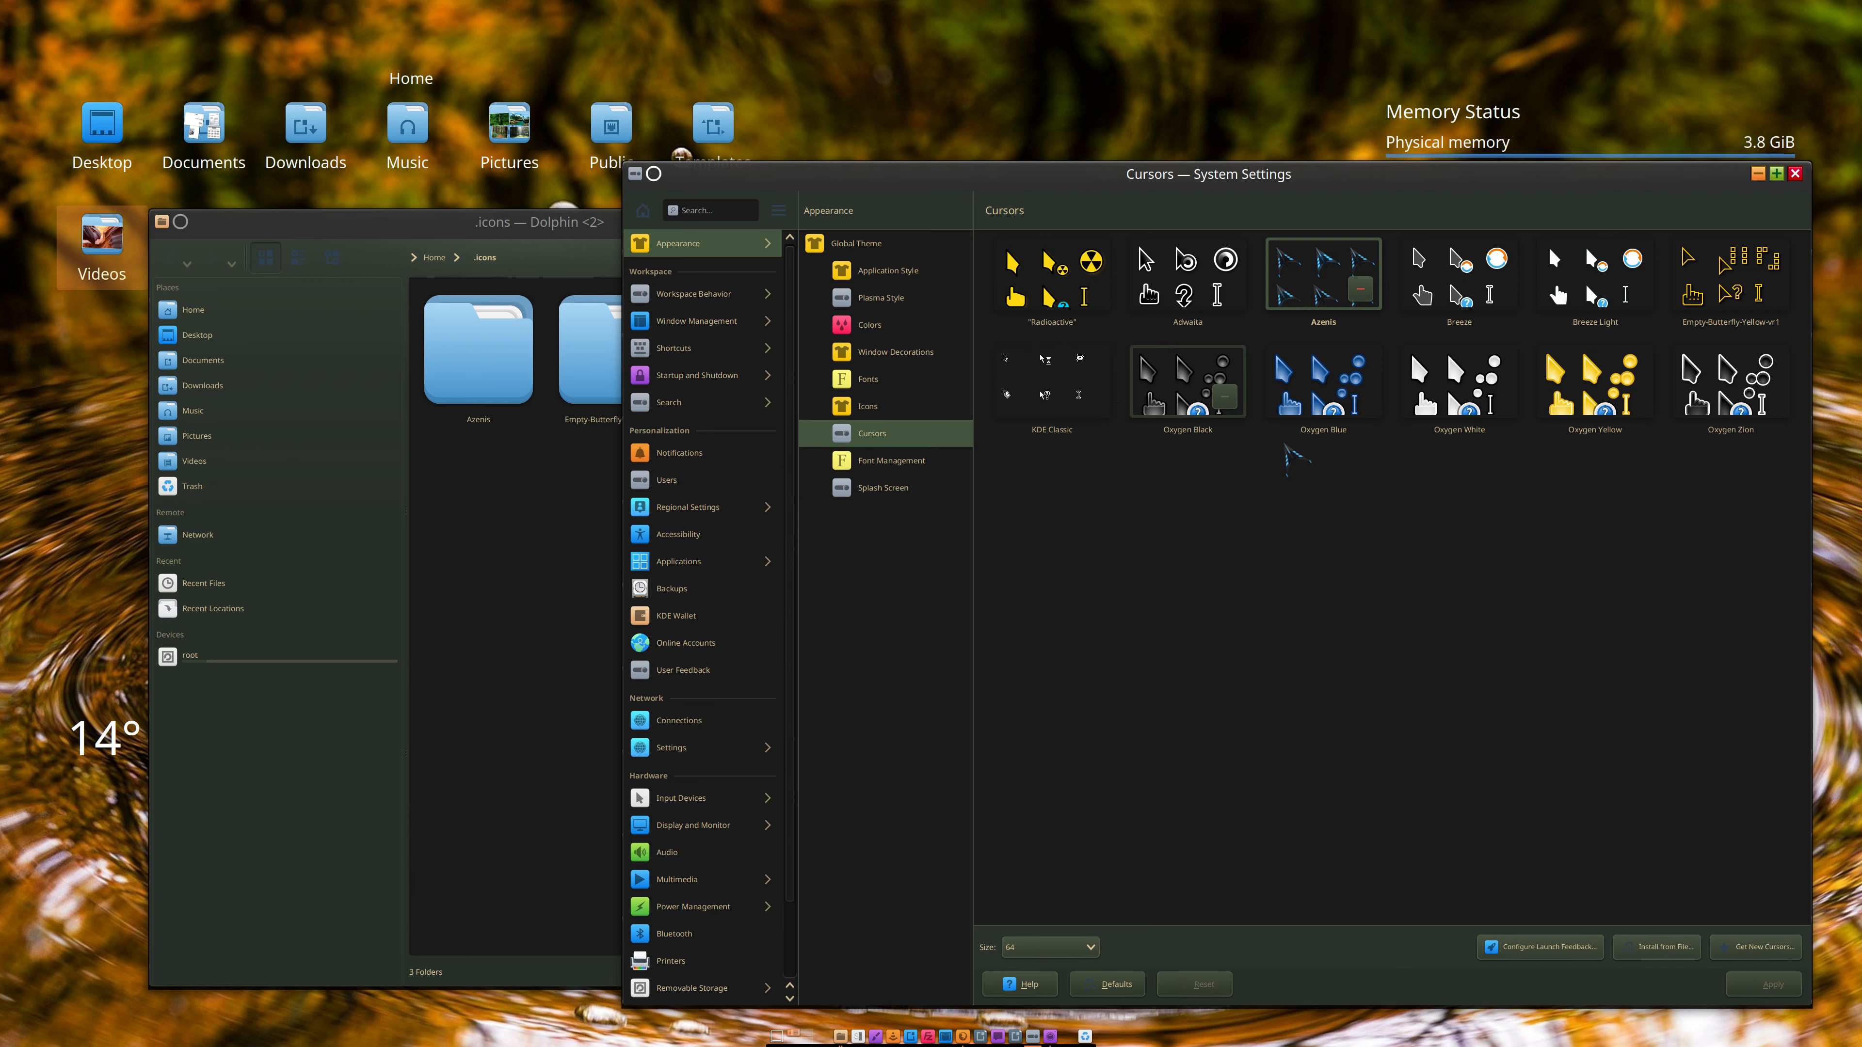
Step: Switch to the file manager and permanently delete everything in the Trash
{"action": "left_click", "coordinate": [506, 537]}
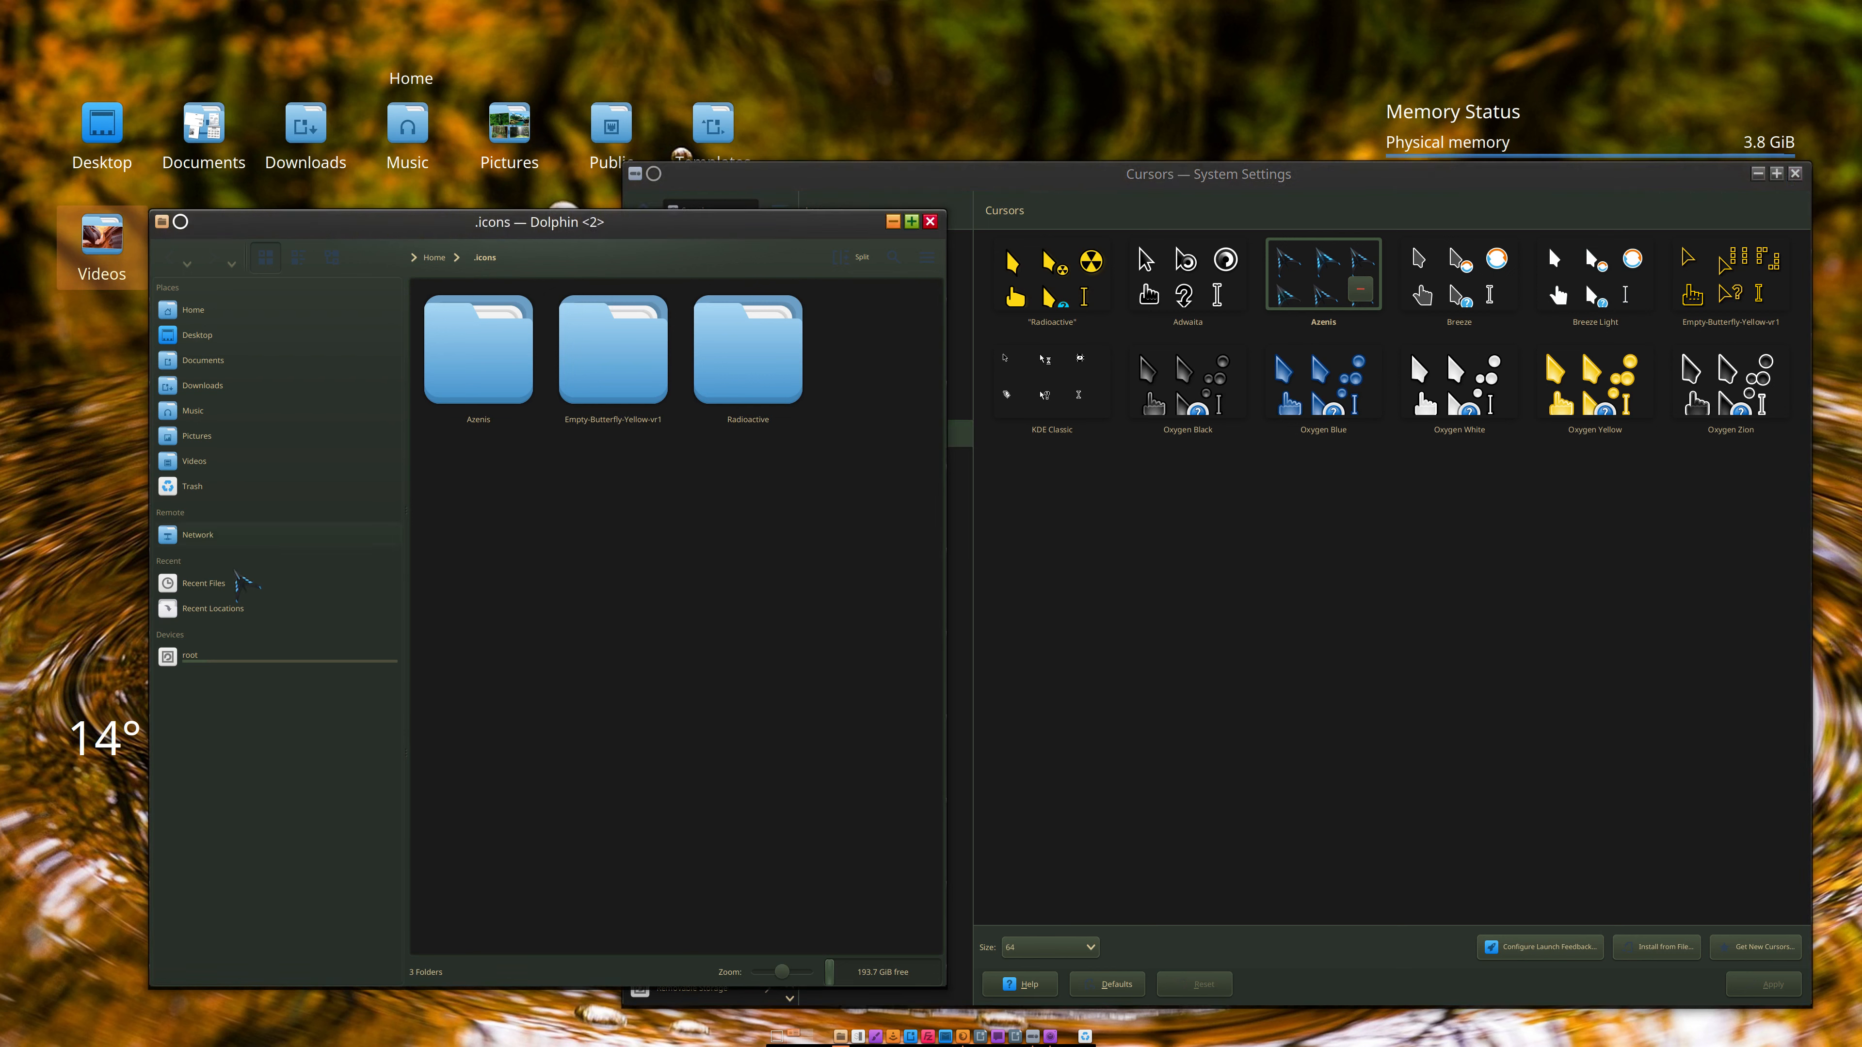
{"action": "left_click", "coordinate": [192, 486]}
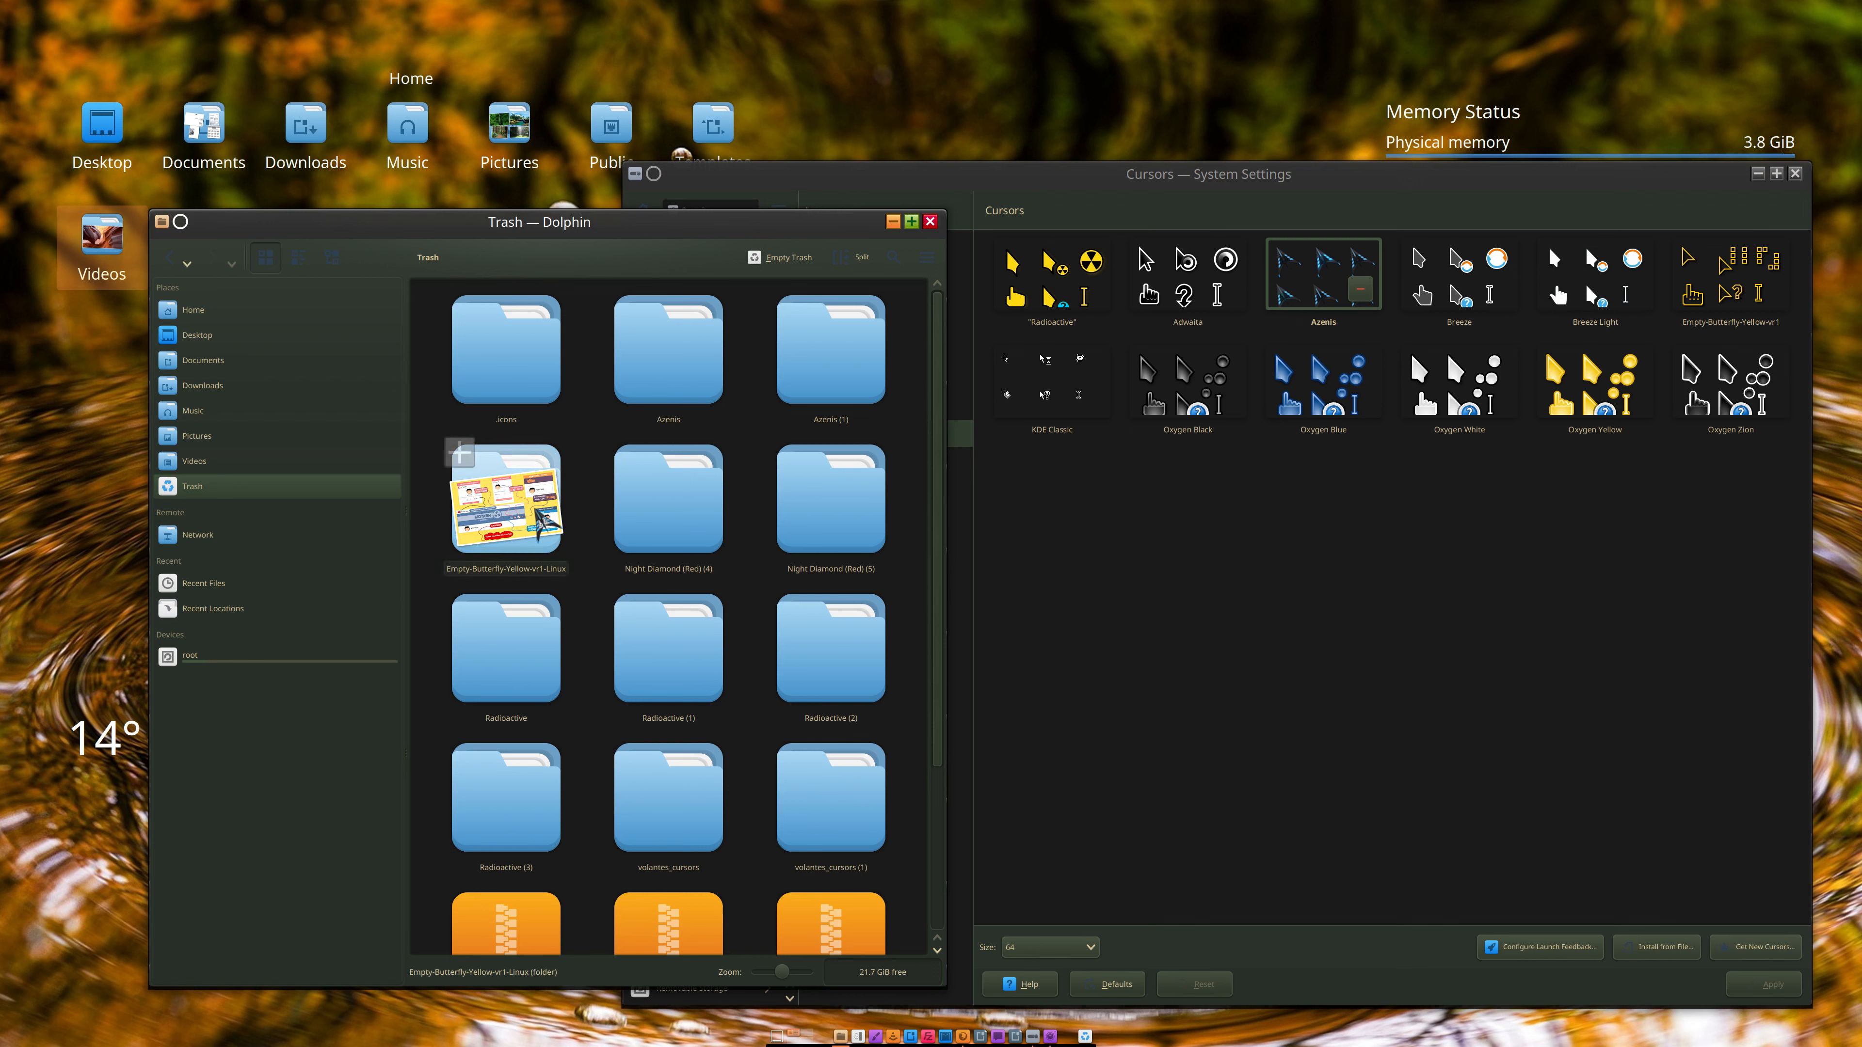
{"action": "left_click", "coordinate": [769, 264]}
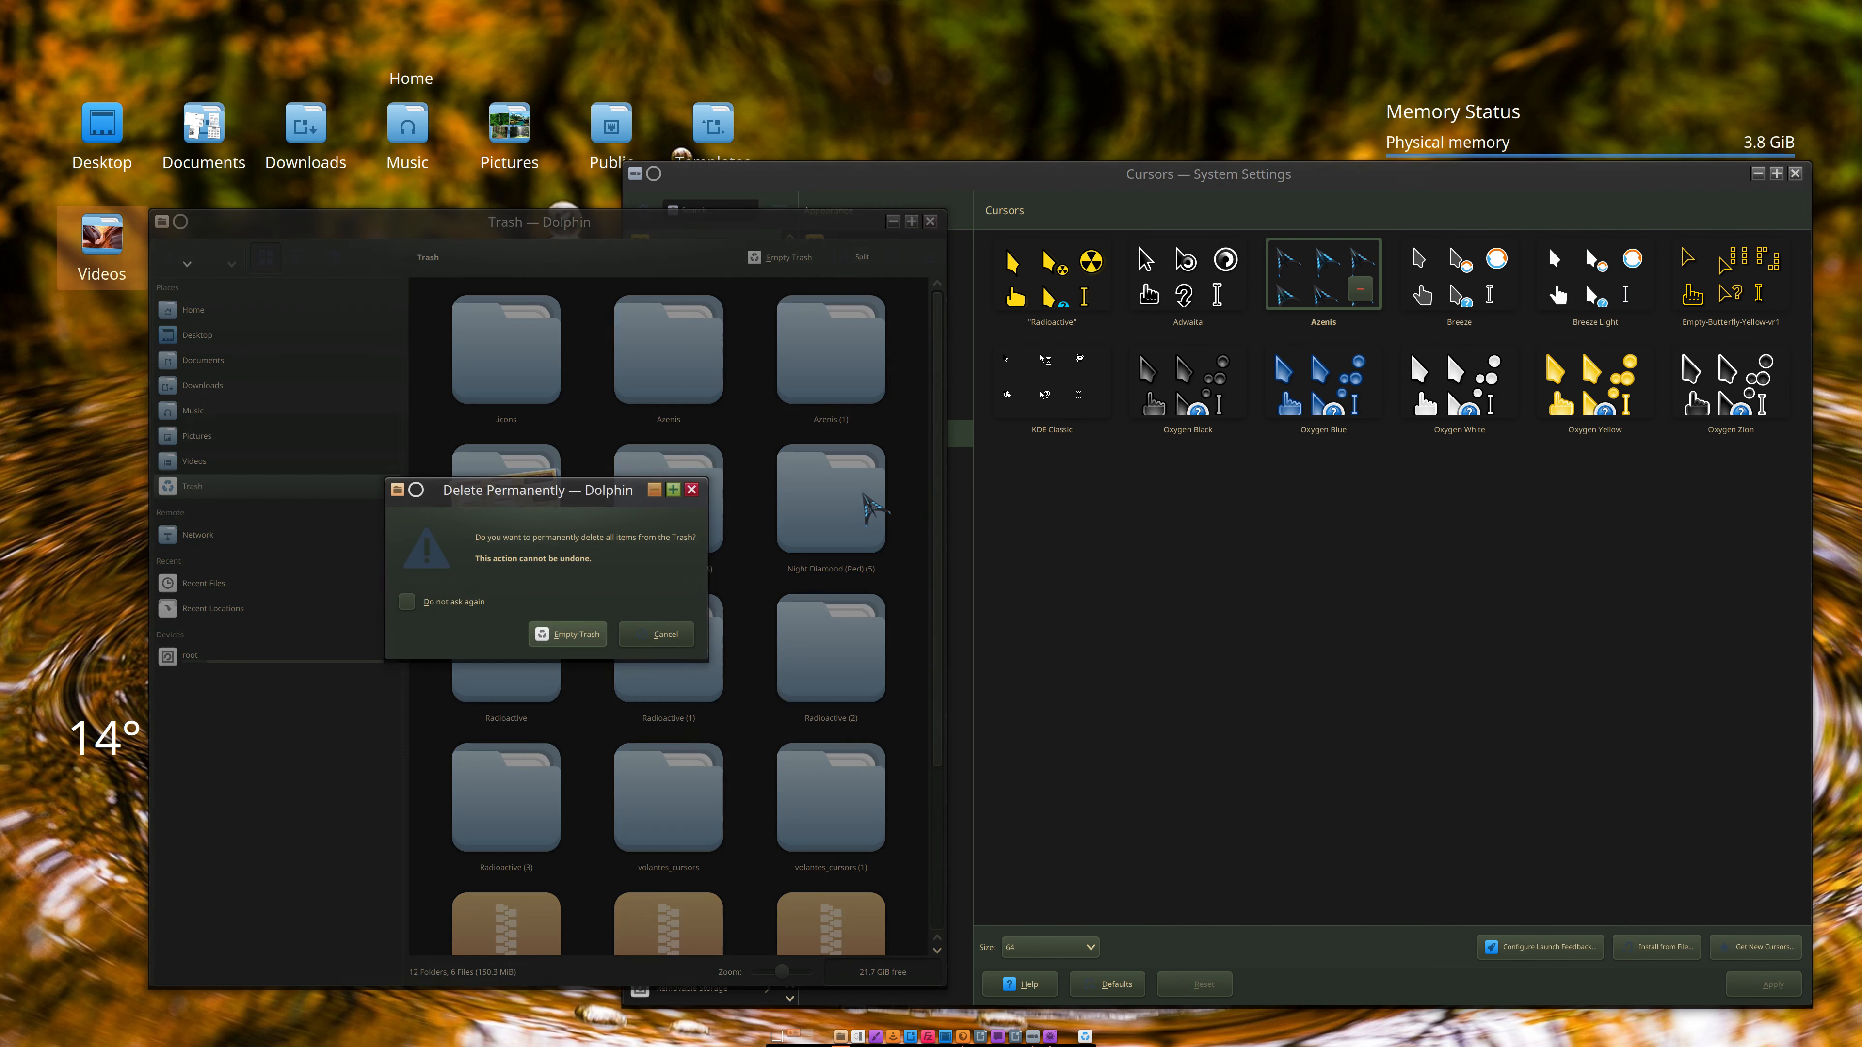
{"action": "left_click", "coordinate": [558, 633]}
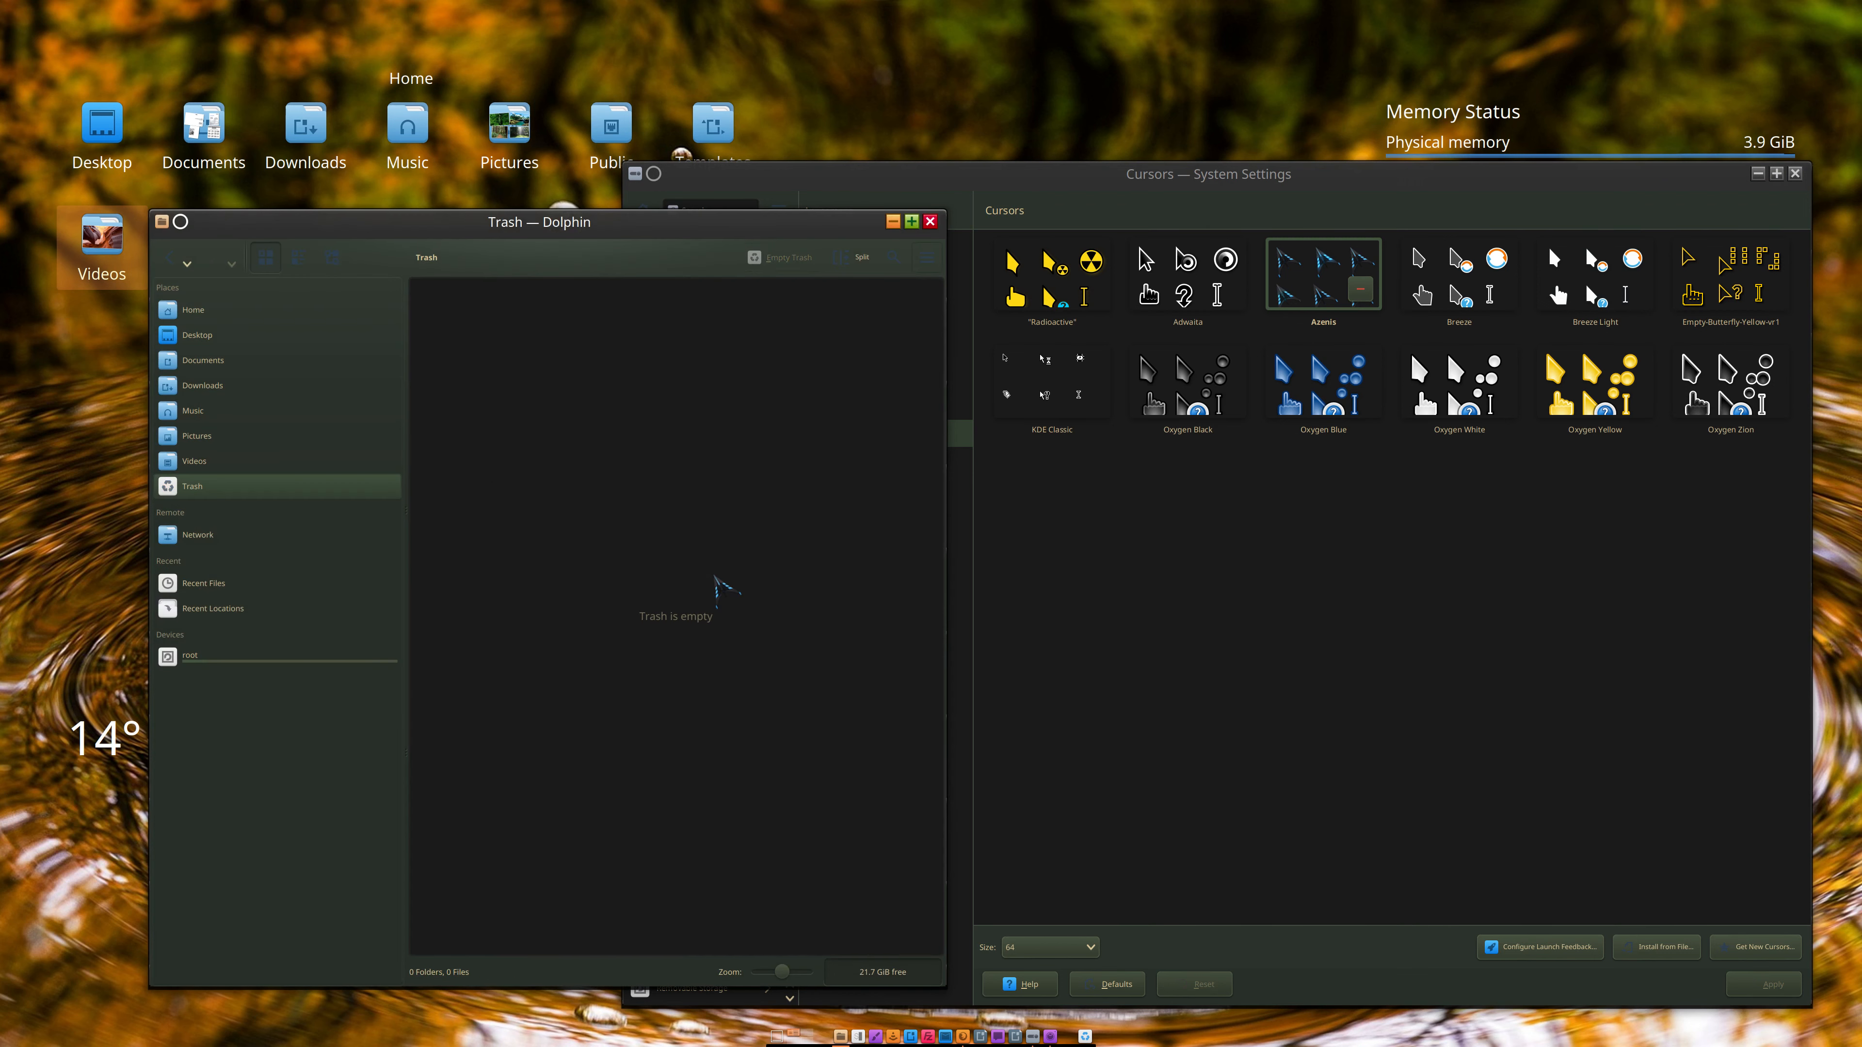
Step: Move the .icons folder from the home folder to the Trash, and reload the Cursors page in System Settings
{"action": "left_click", "coordinate": [230, 311]}
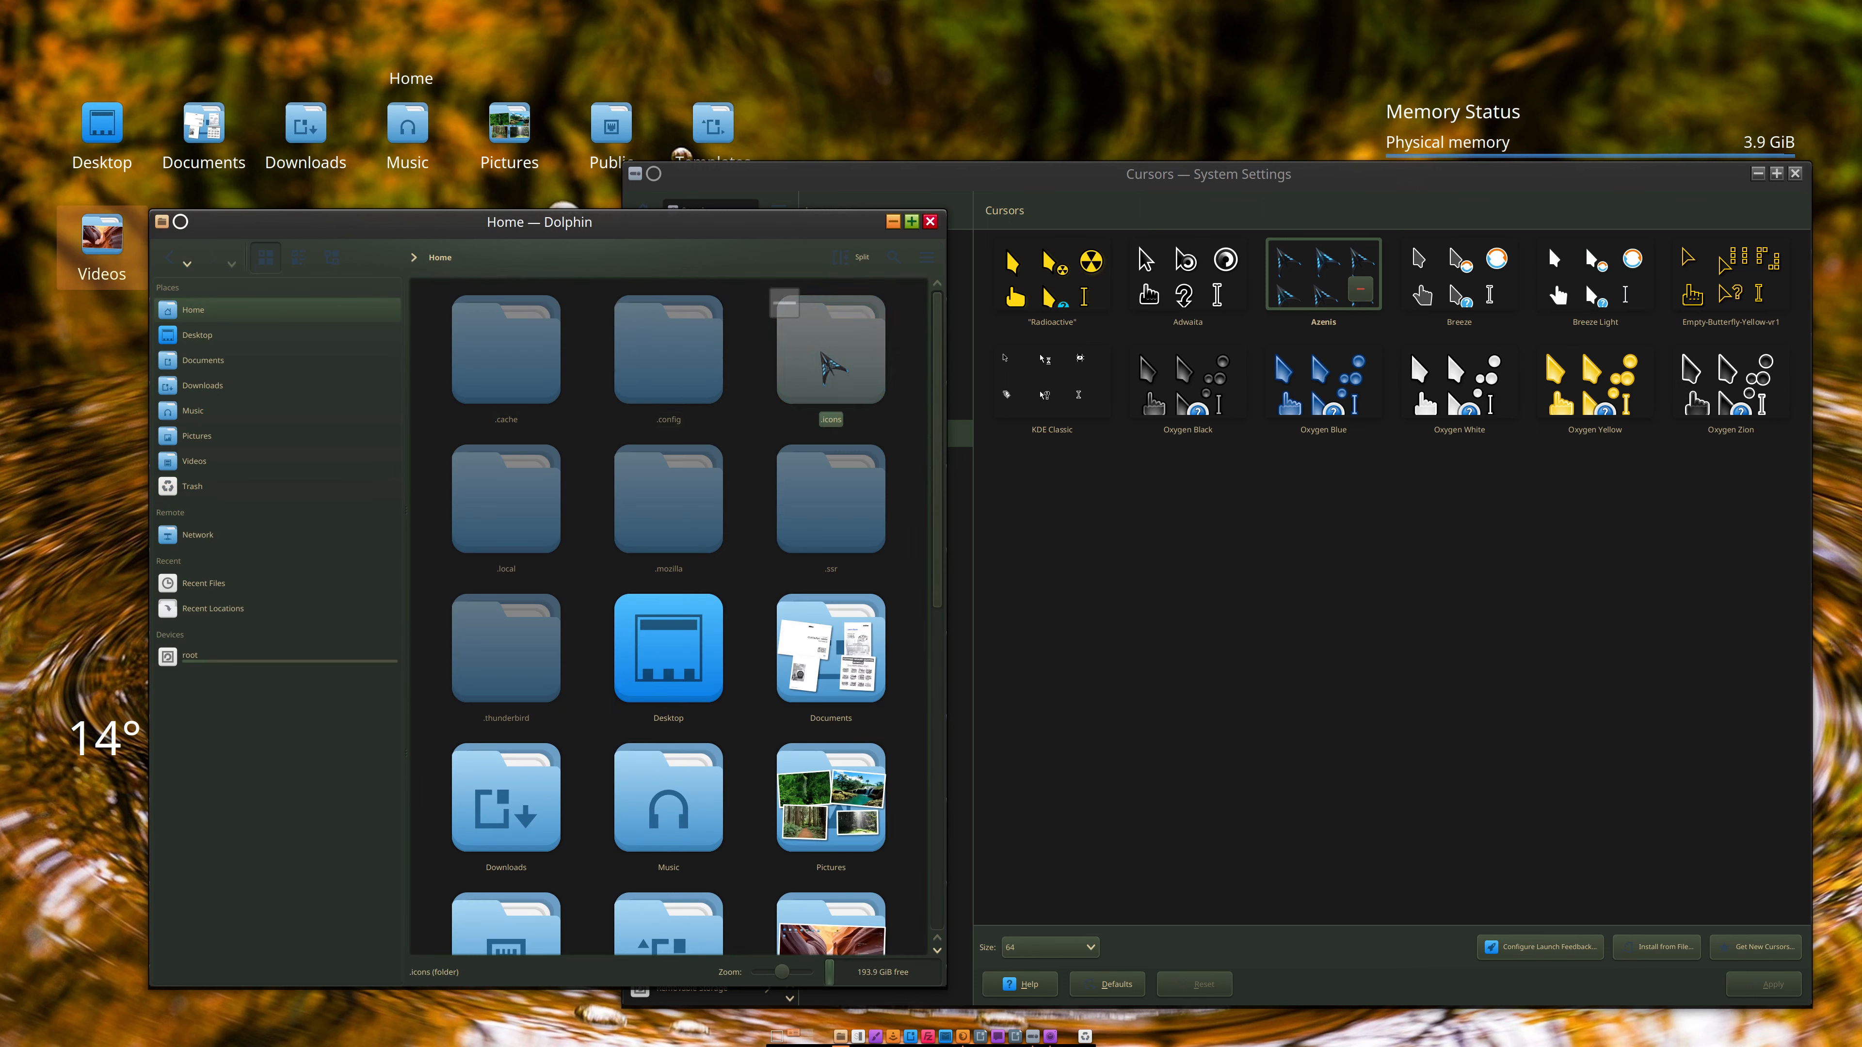
{"action": "key", "text": "Delete"}
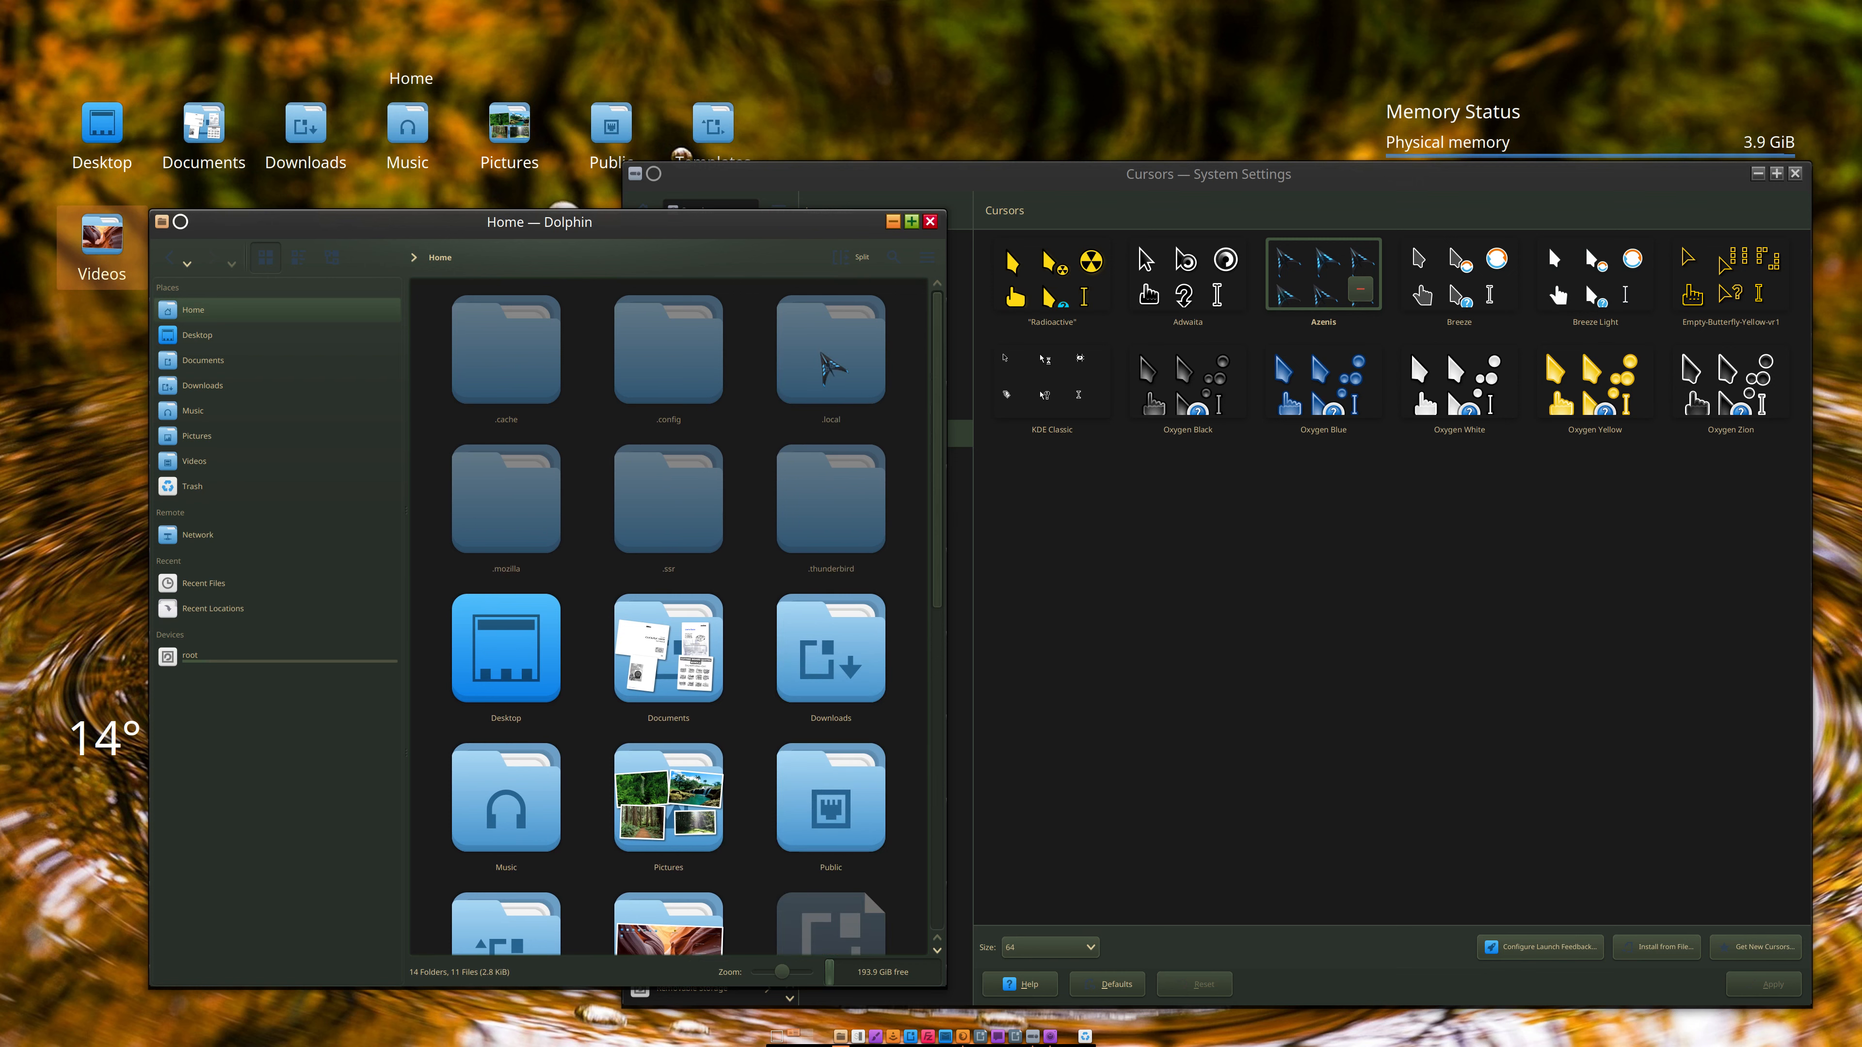
{"action": "left_click", "coordinate": [1070, 517]}
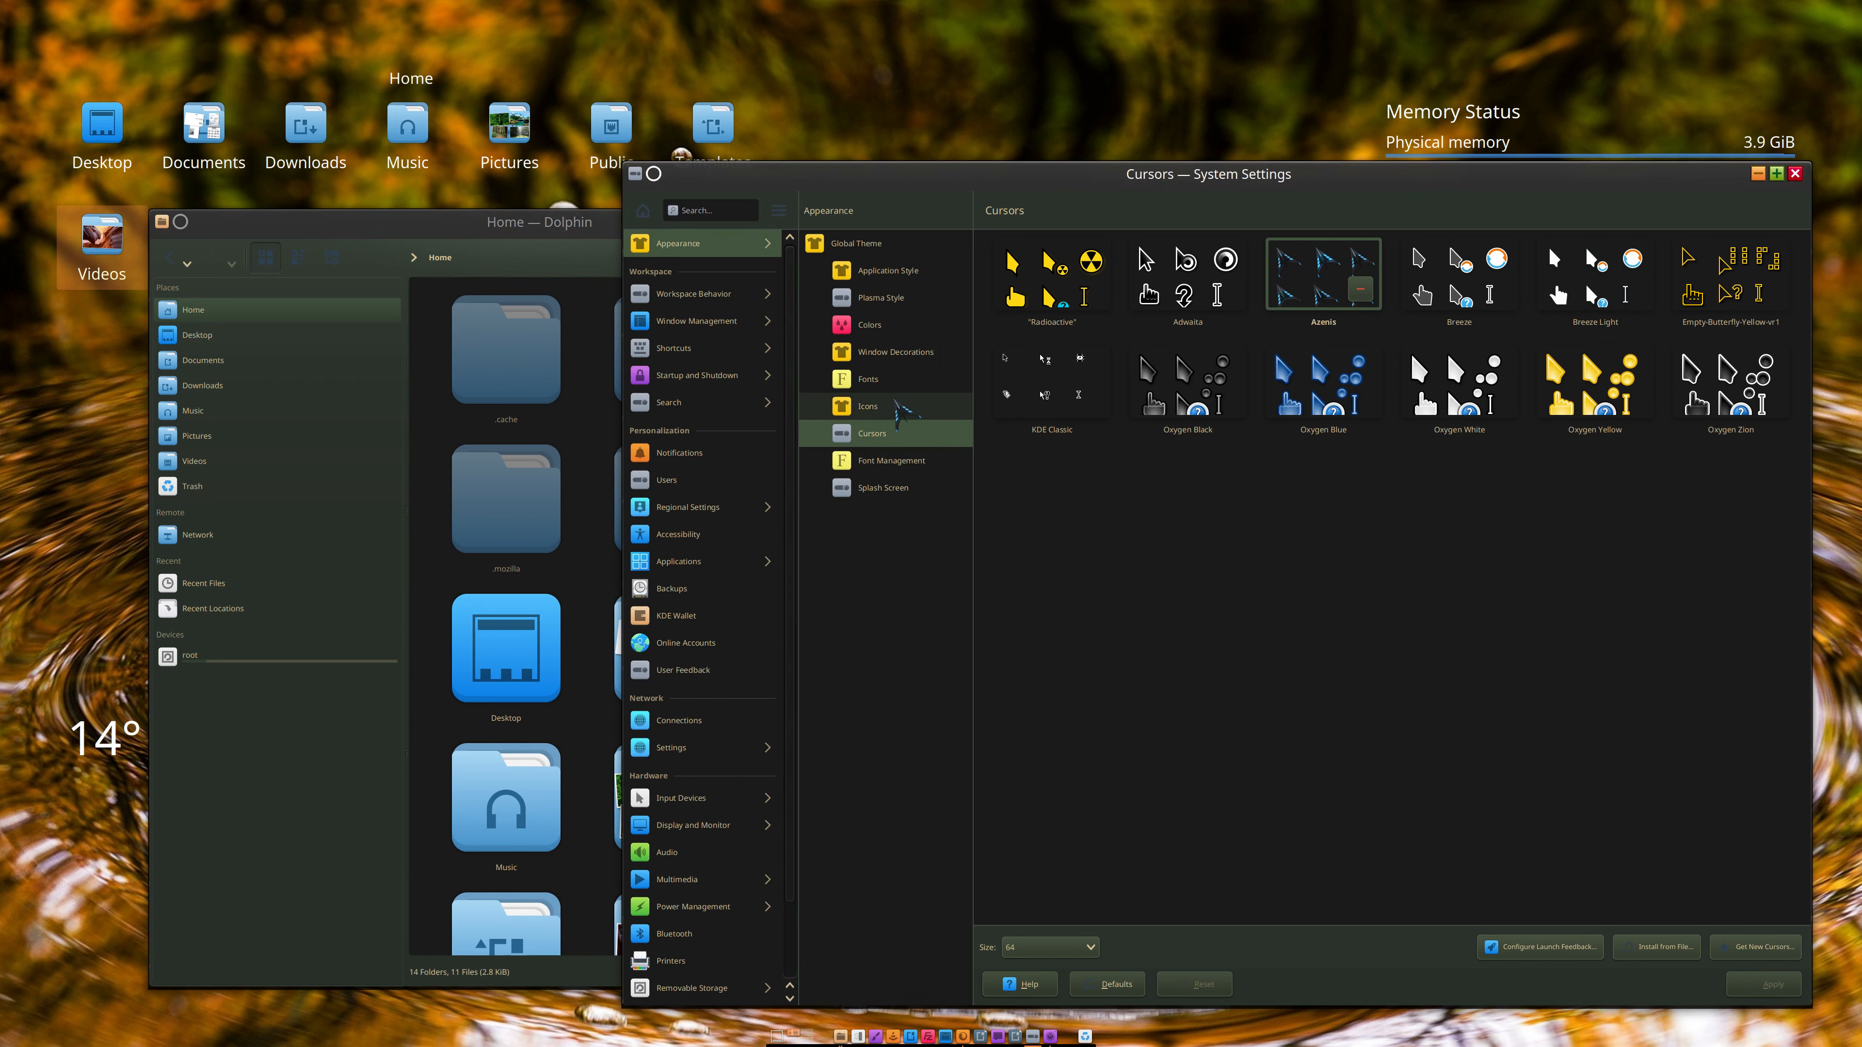
{"action": "left_click", "coordinate": [913, 408]}
{"action": "left_click", "coordinate": [916, 434]}
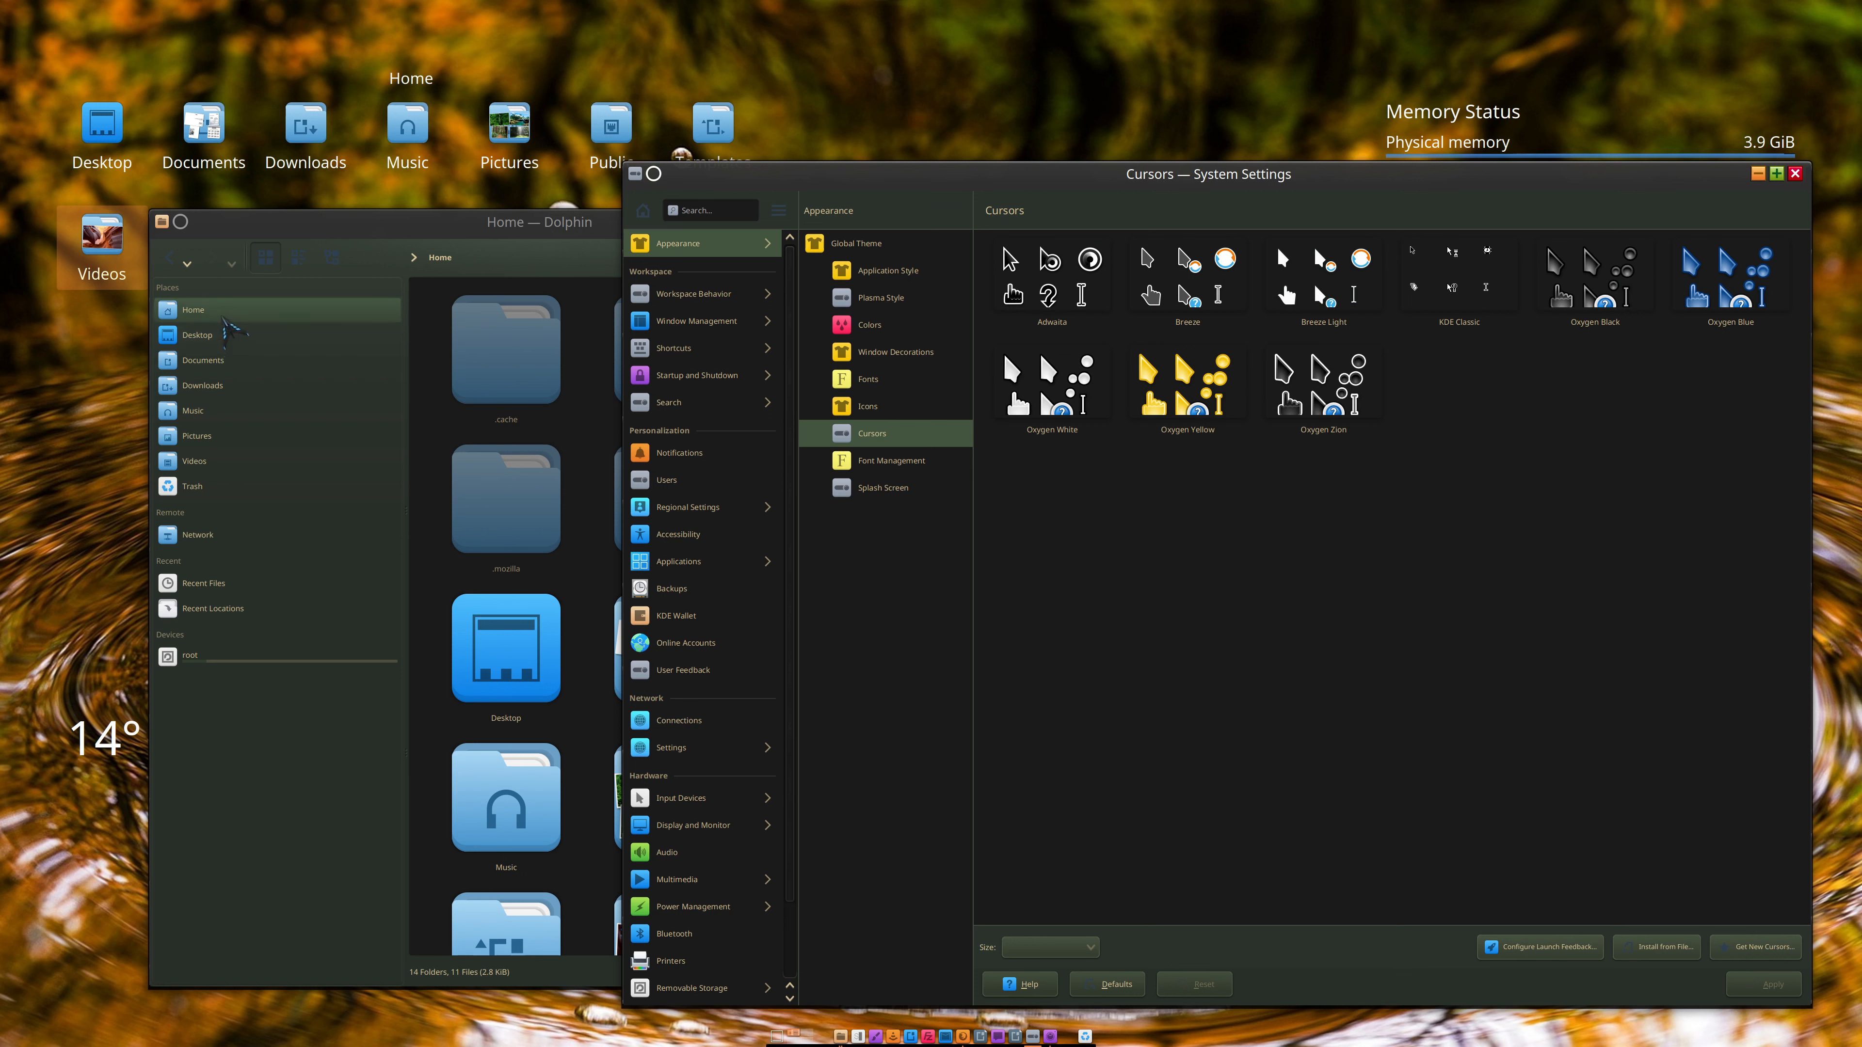
Step: Restore the .icons folder from the Trash, and reload the Cursors page in System Settings
{"action": "left_click", "coordinate": [192, 486]}
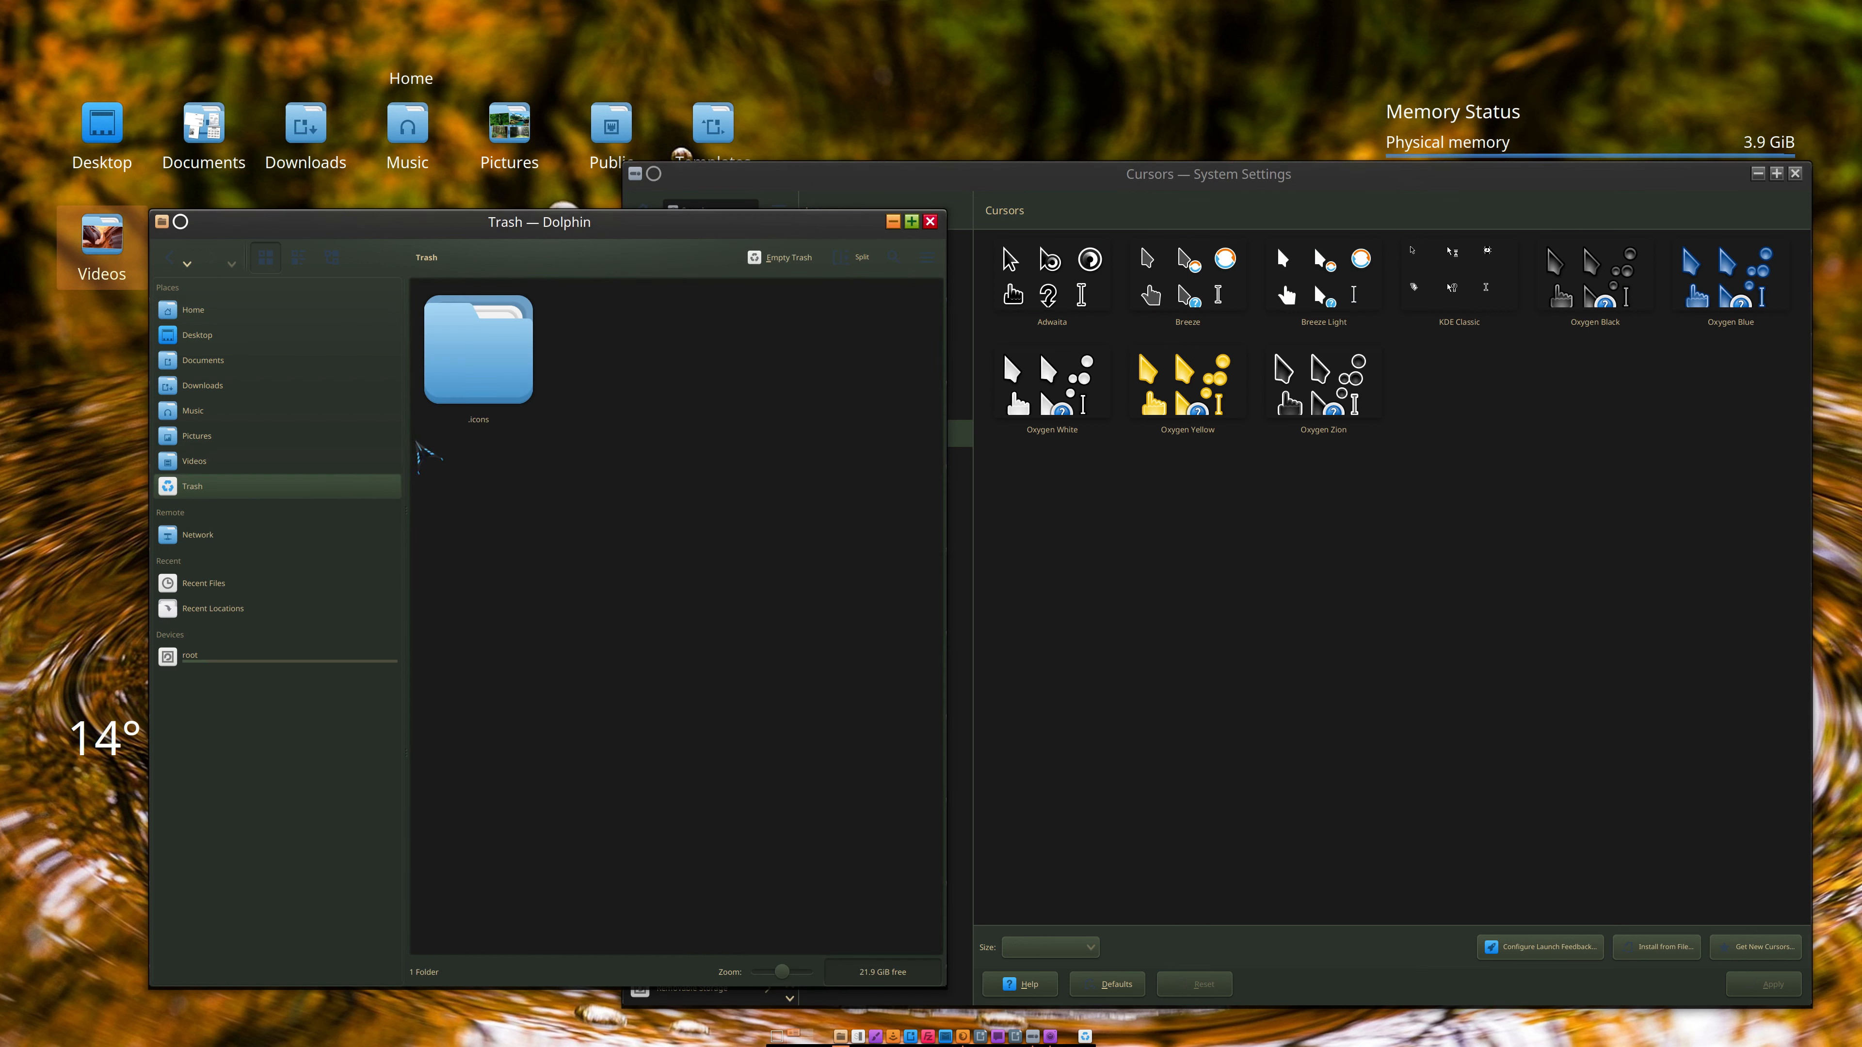
{"action": "right_click", "coordinate": [473, 357]}
{"action": "left_click", "coordinate": [524, 371]}
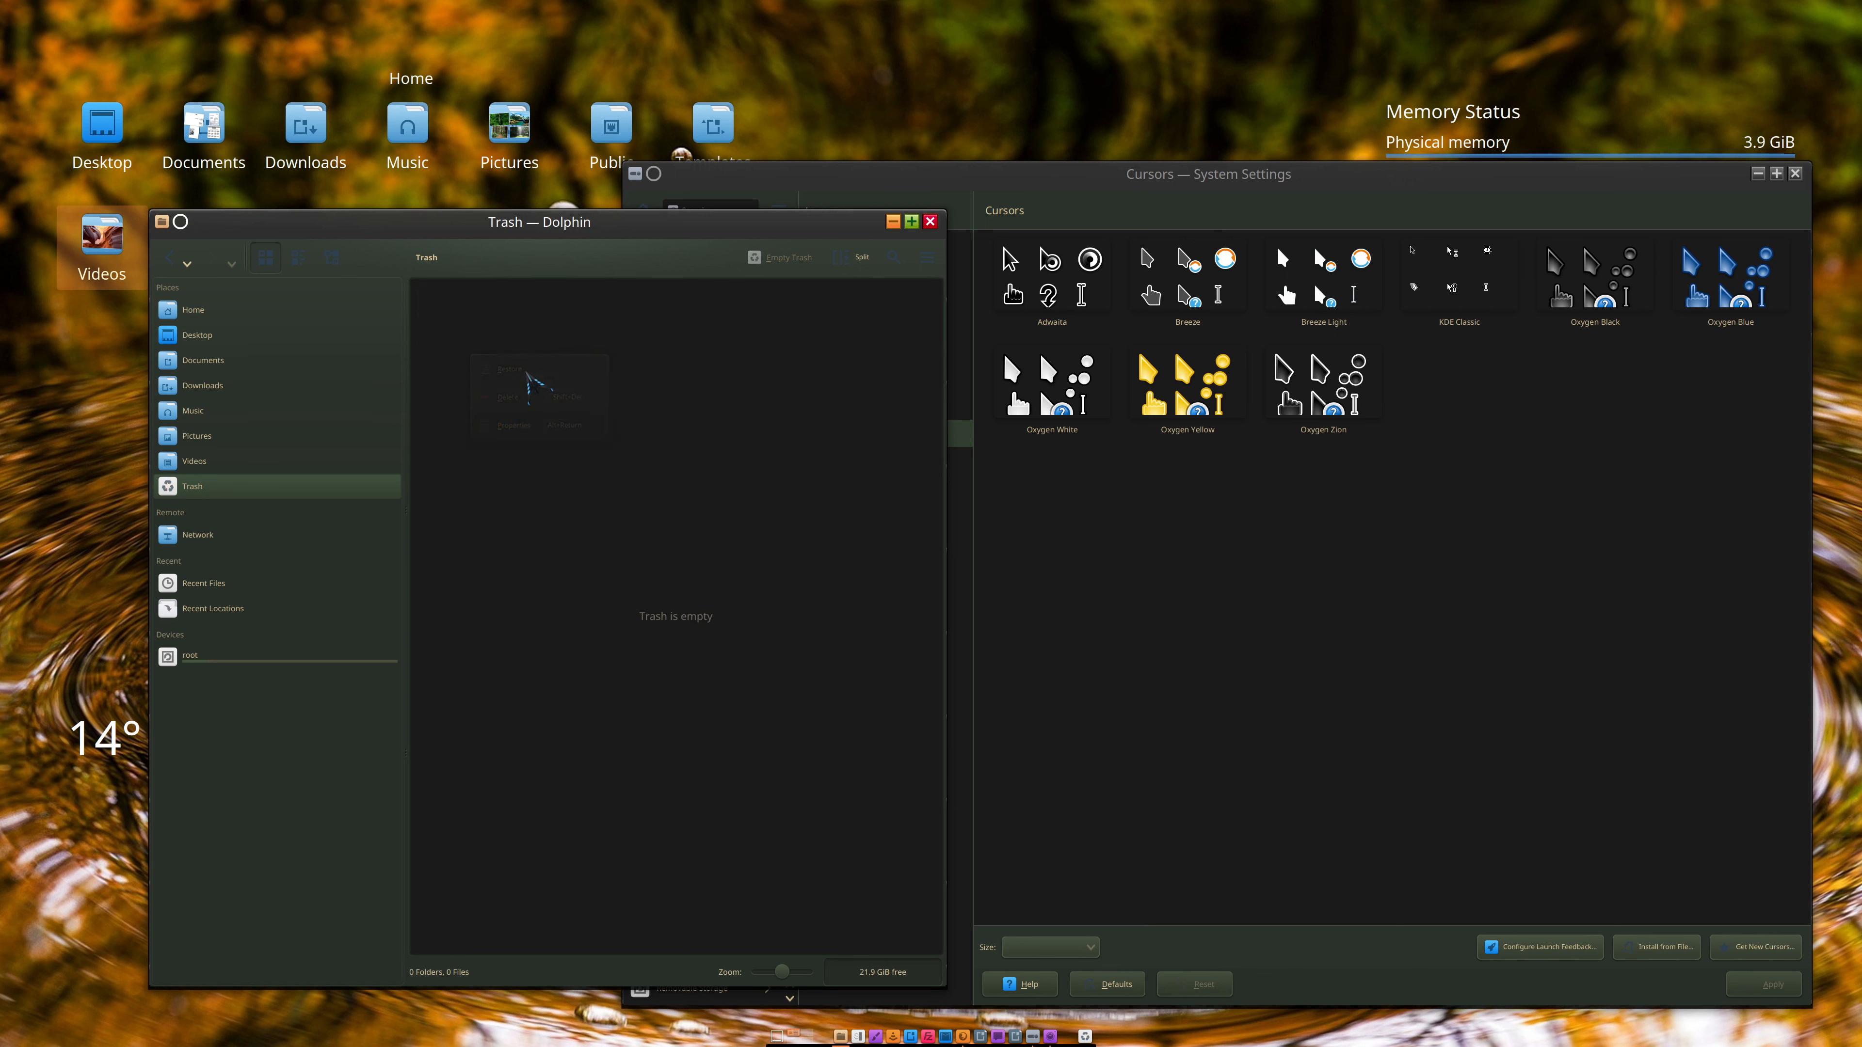
{"action": "left_click", "coordinate": [1323, 592]}
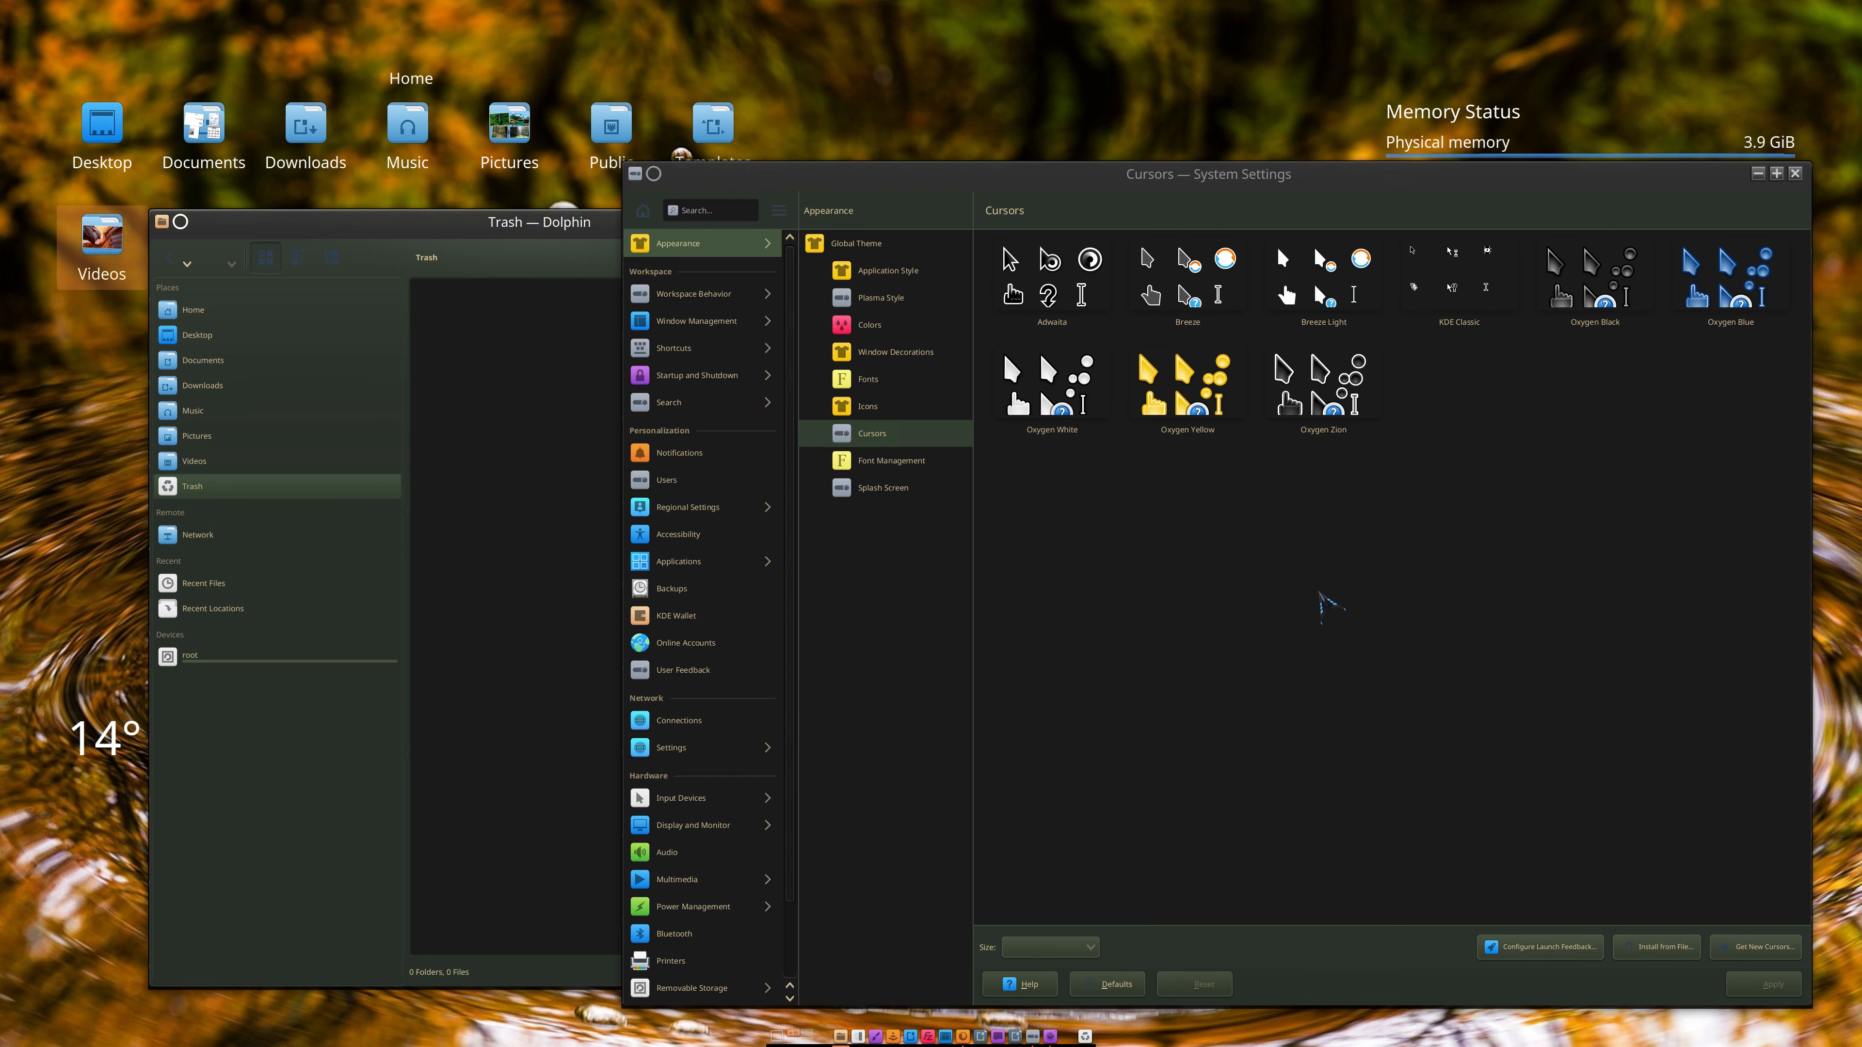
{"action": "left_click", "coordinate": [874, 408]}
{"action": "left_click", "coordinate": [872, 433]}
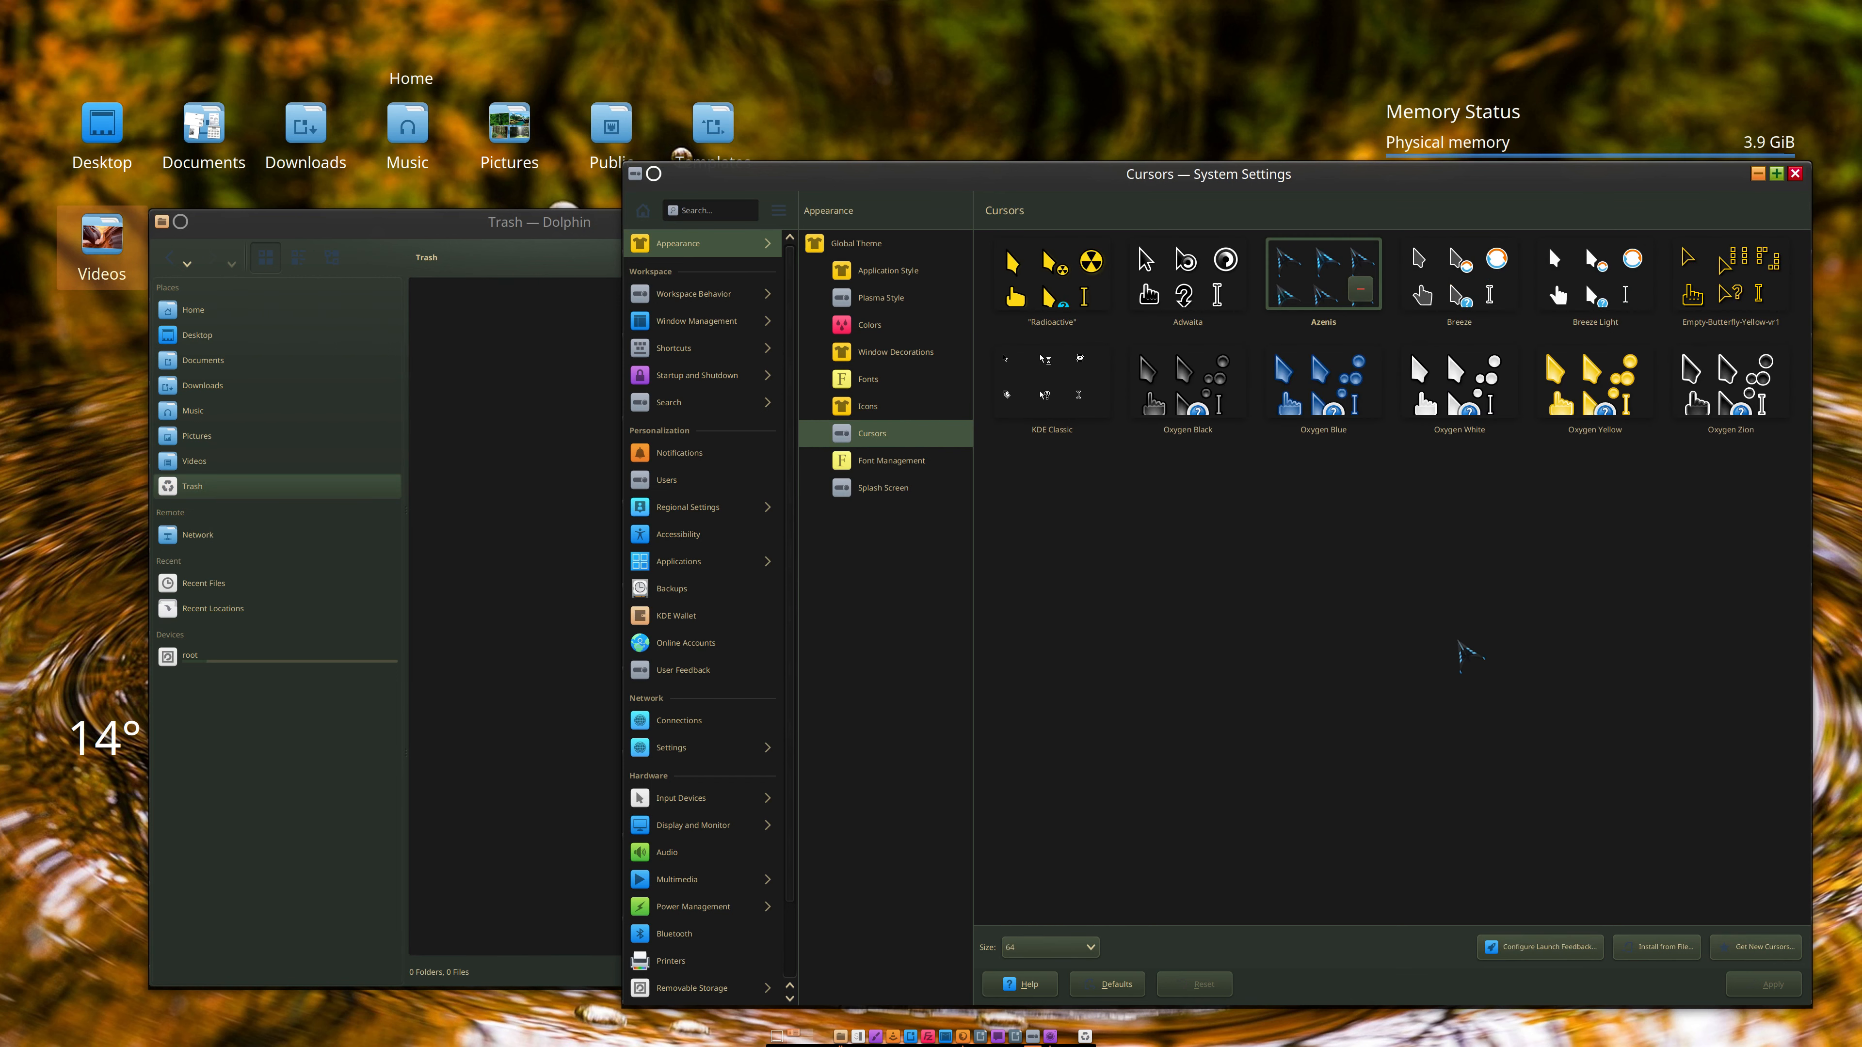
Step: Return to the file manager's home folder and open .icons to view the theme folders
{"action": "left_click", "coordinate": [557, 355]}
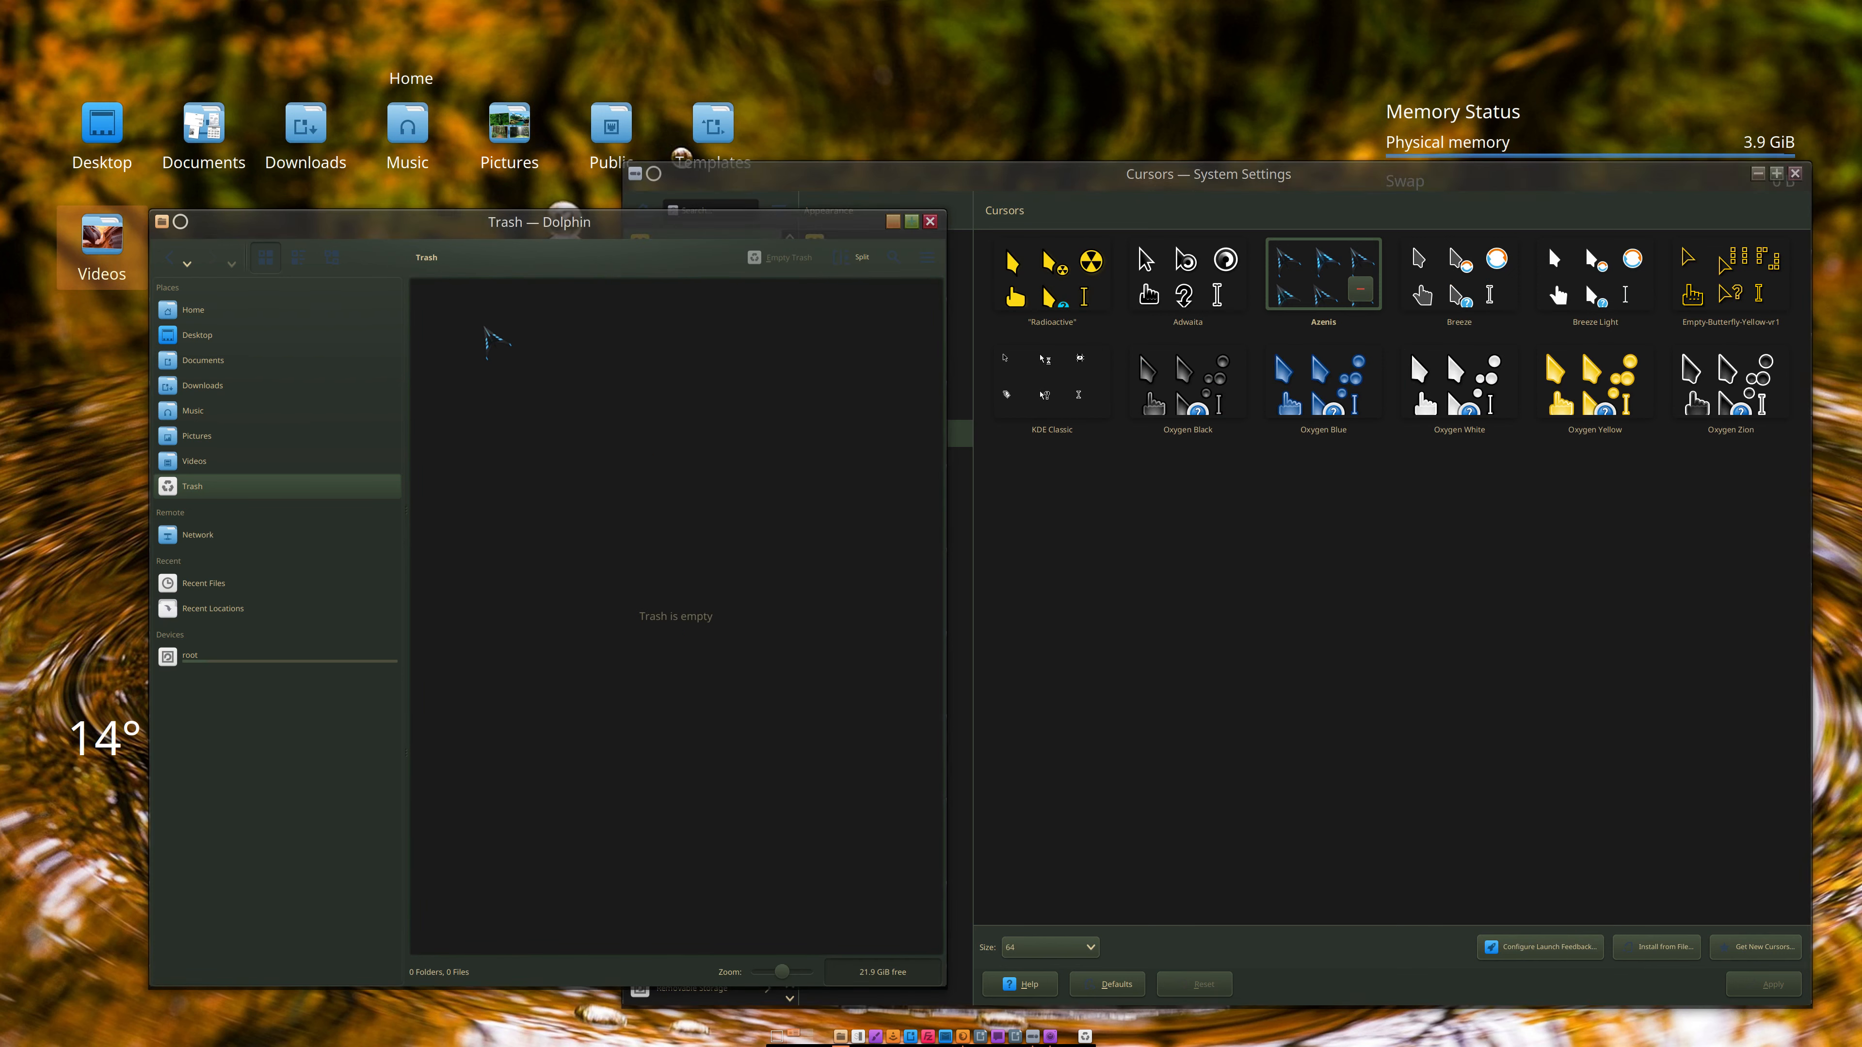
{"action": "left_click", "coordinate": [250, 314]}
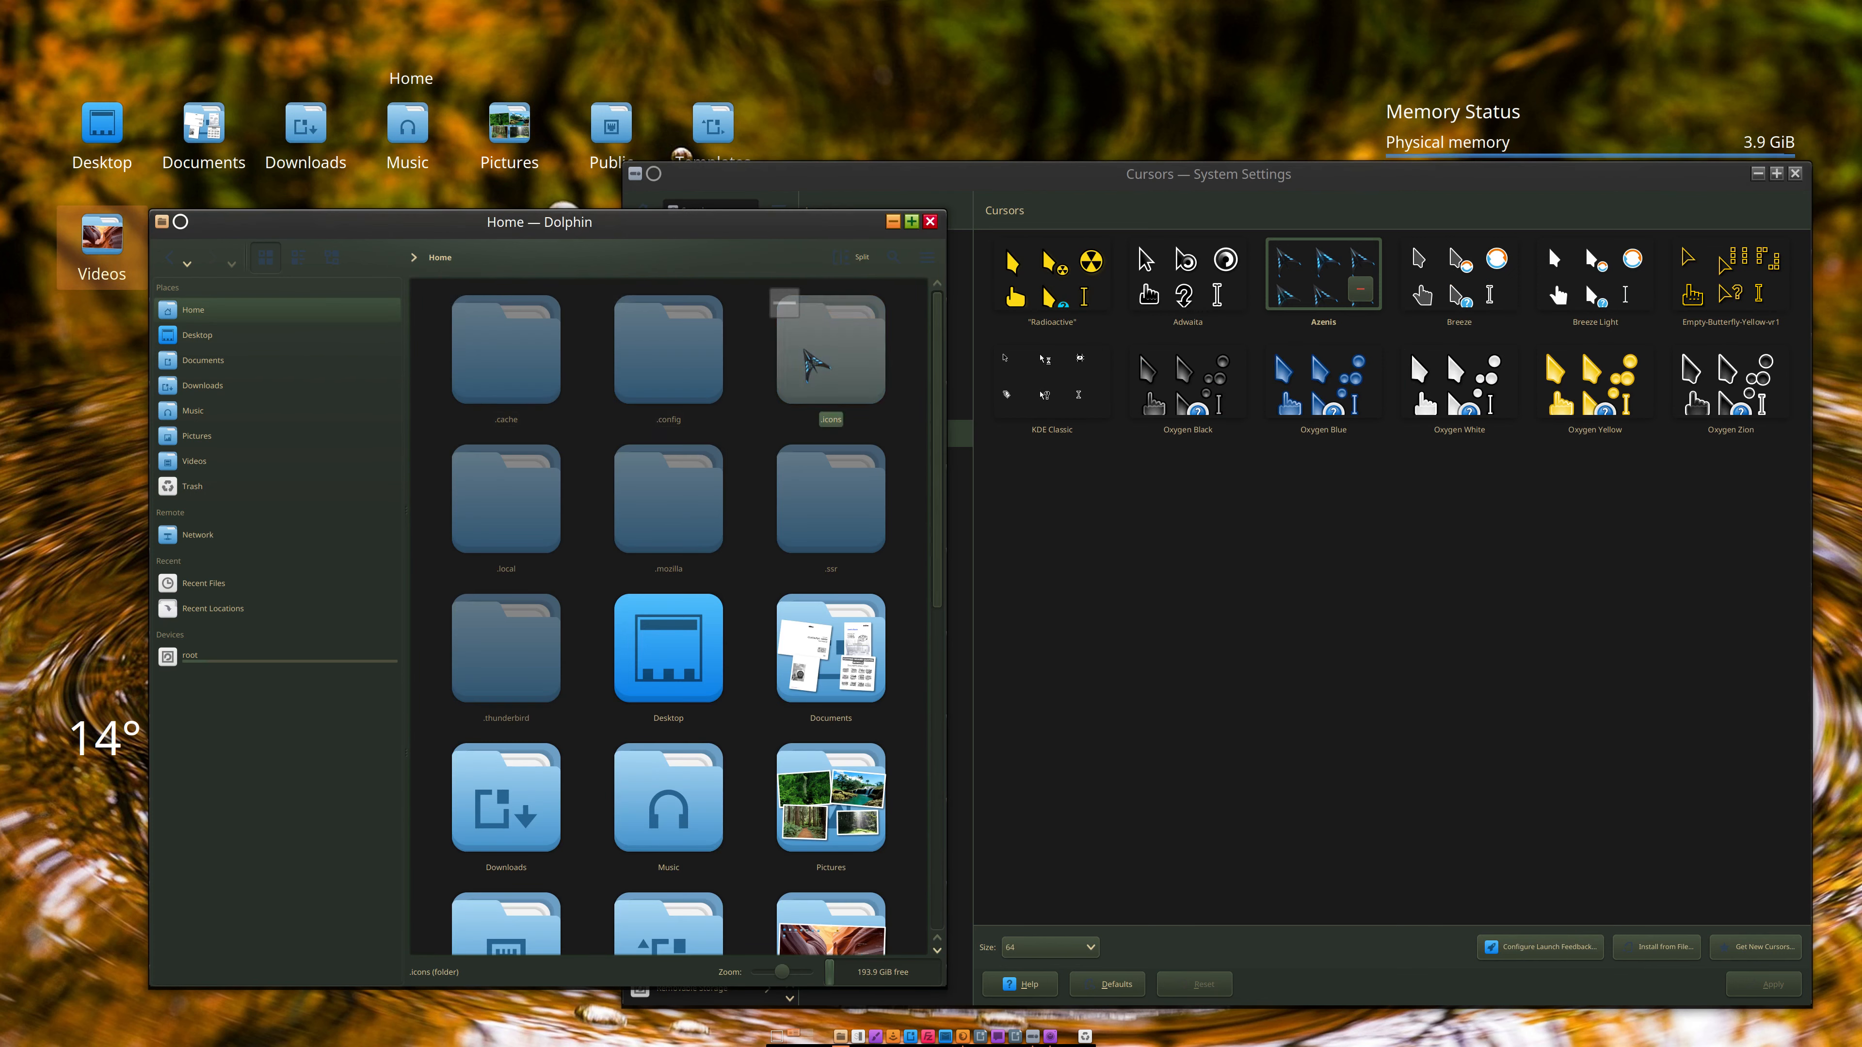
{"action": "left_click", "coordinate": [814, 363]}
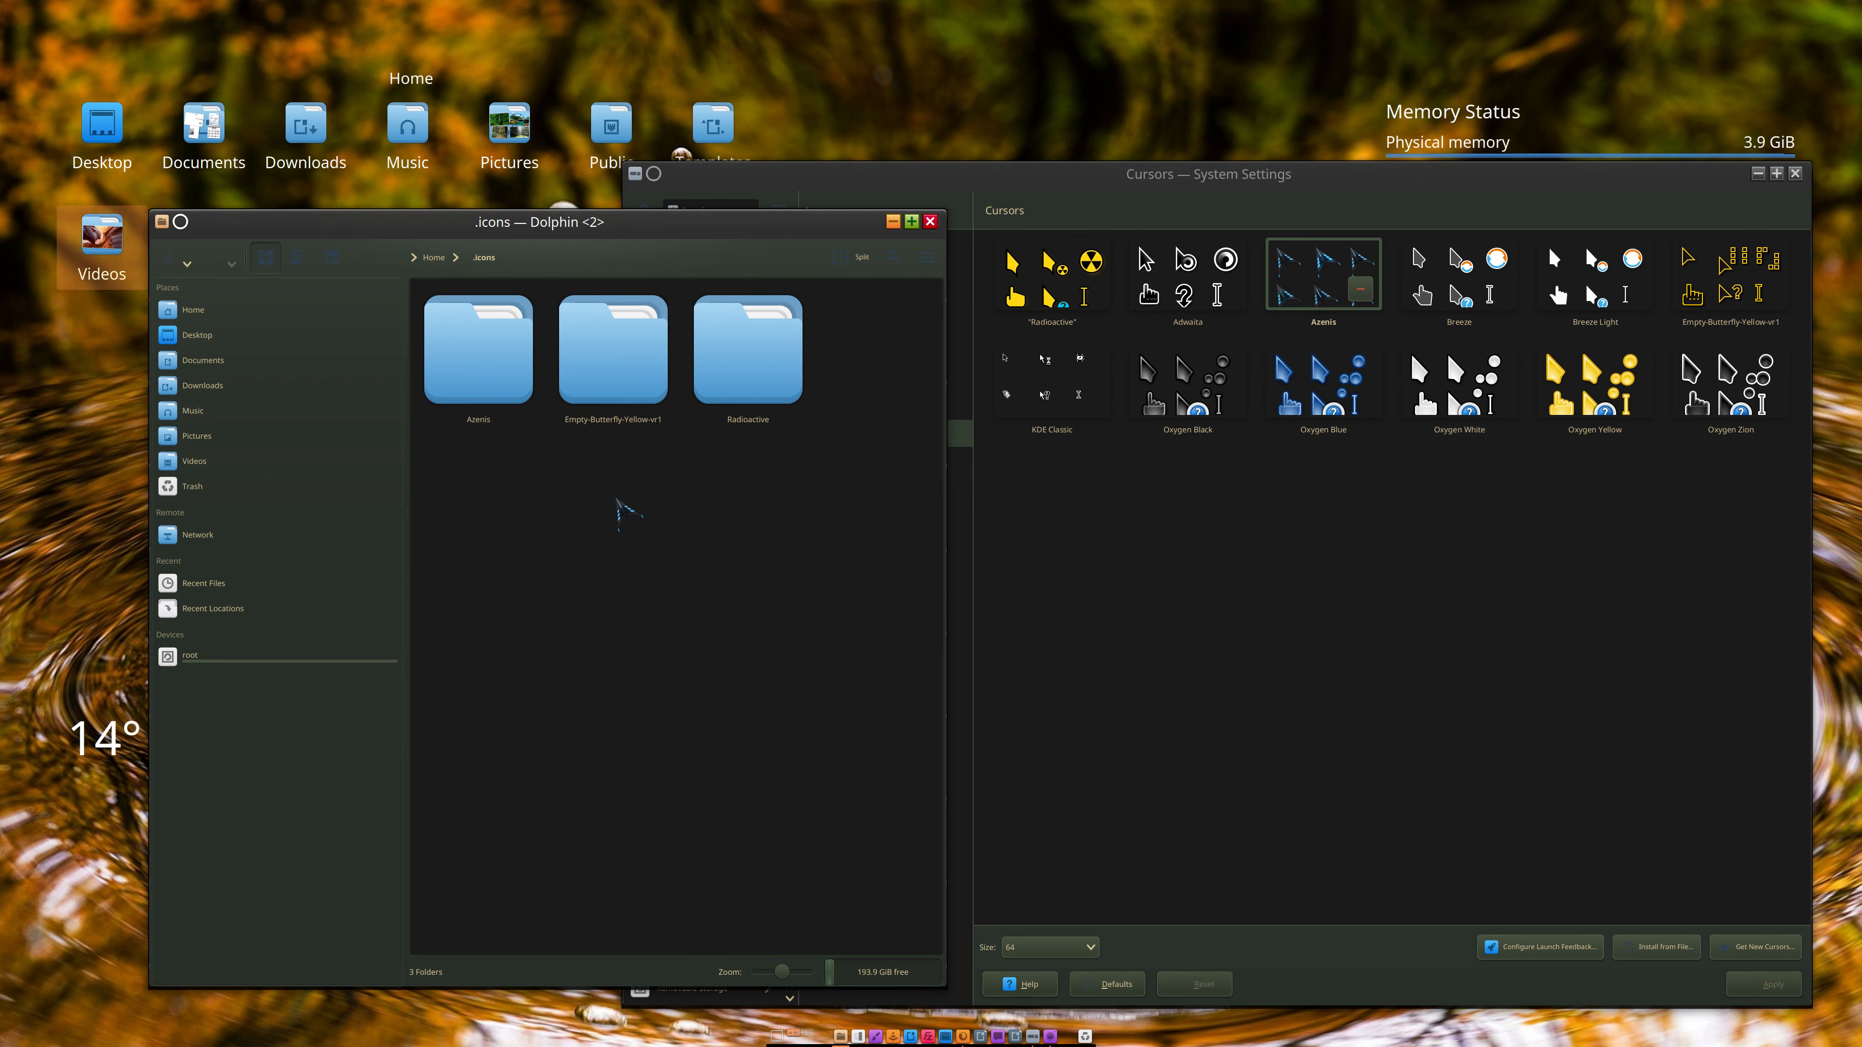
Step: Switch to Firefox, highlight .icons/ in the Radioactive theme's local installation command, and view the theme's download files
{"action": "left_click", "coordinate": [955, 1030]}
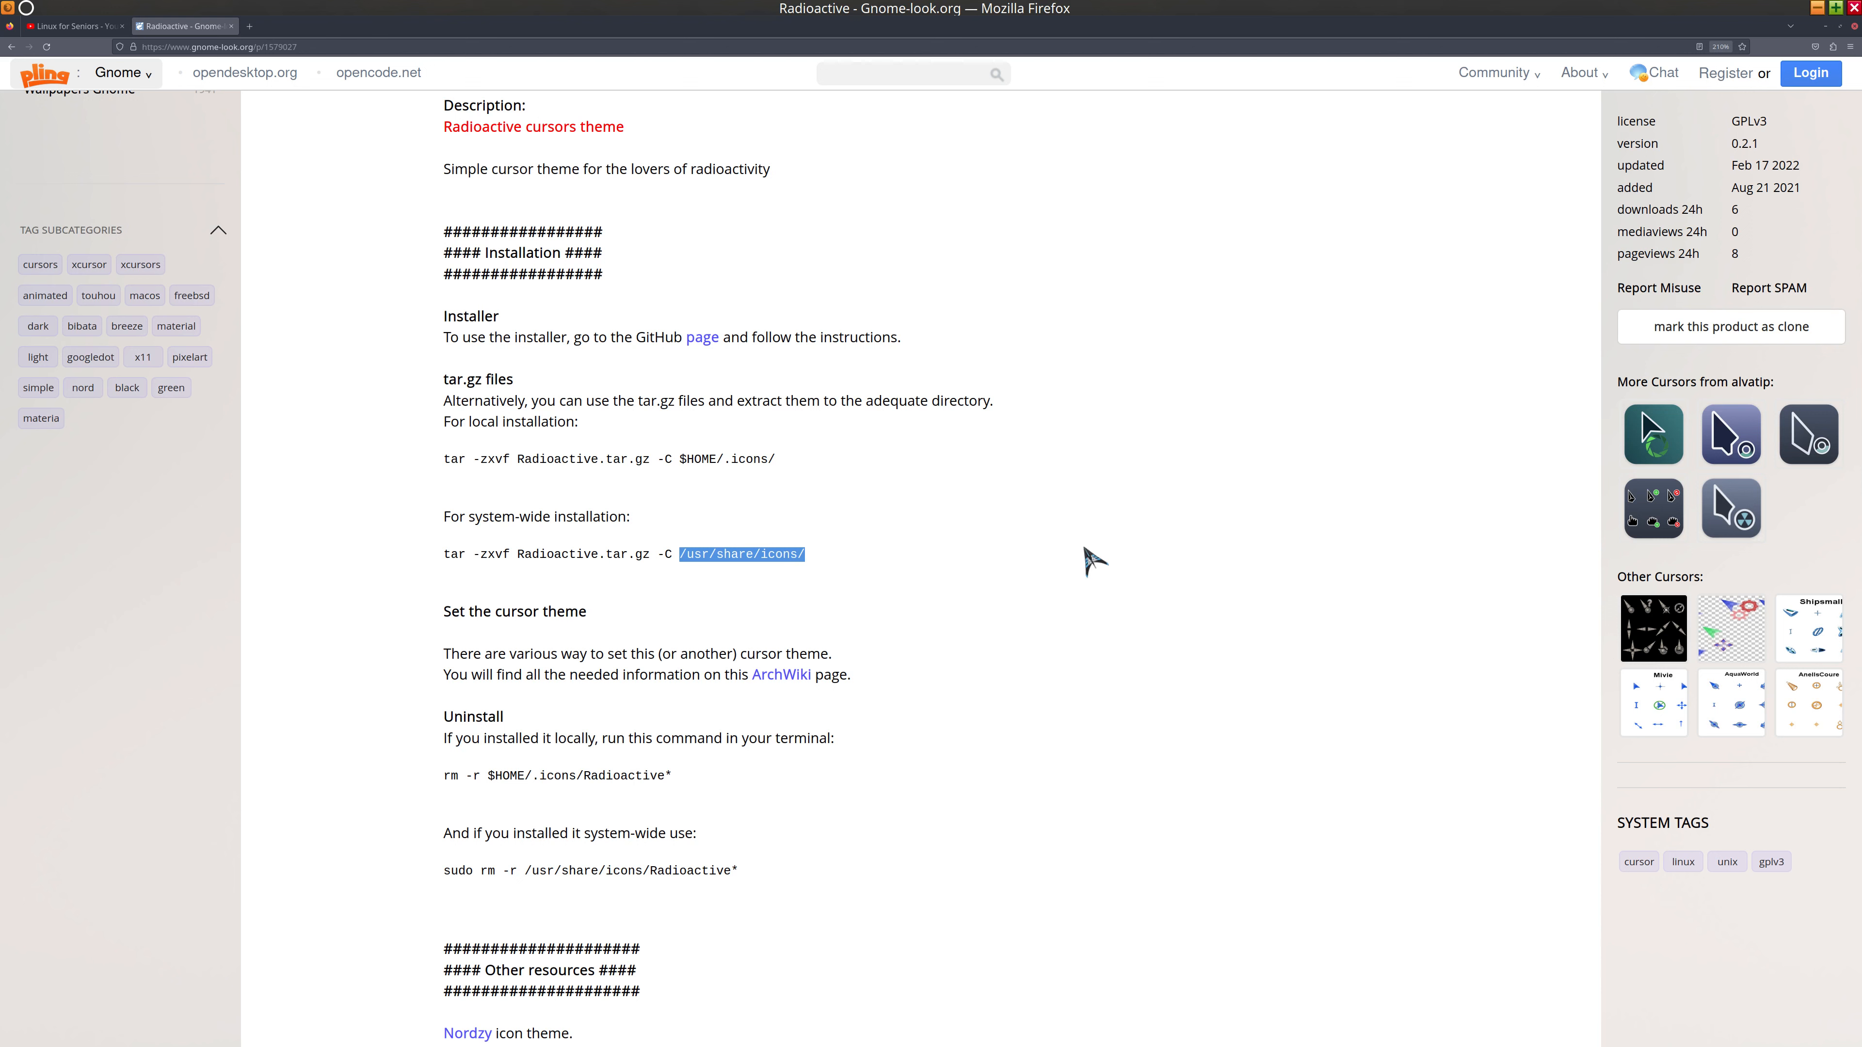
{"action": "scroll", "coordinate": [1134, 613], "scroll_direction": "up", "scroll_amount": 3}
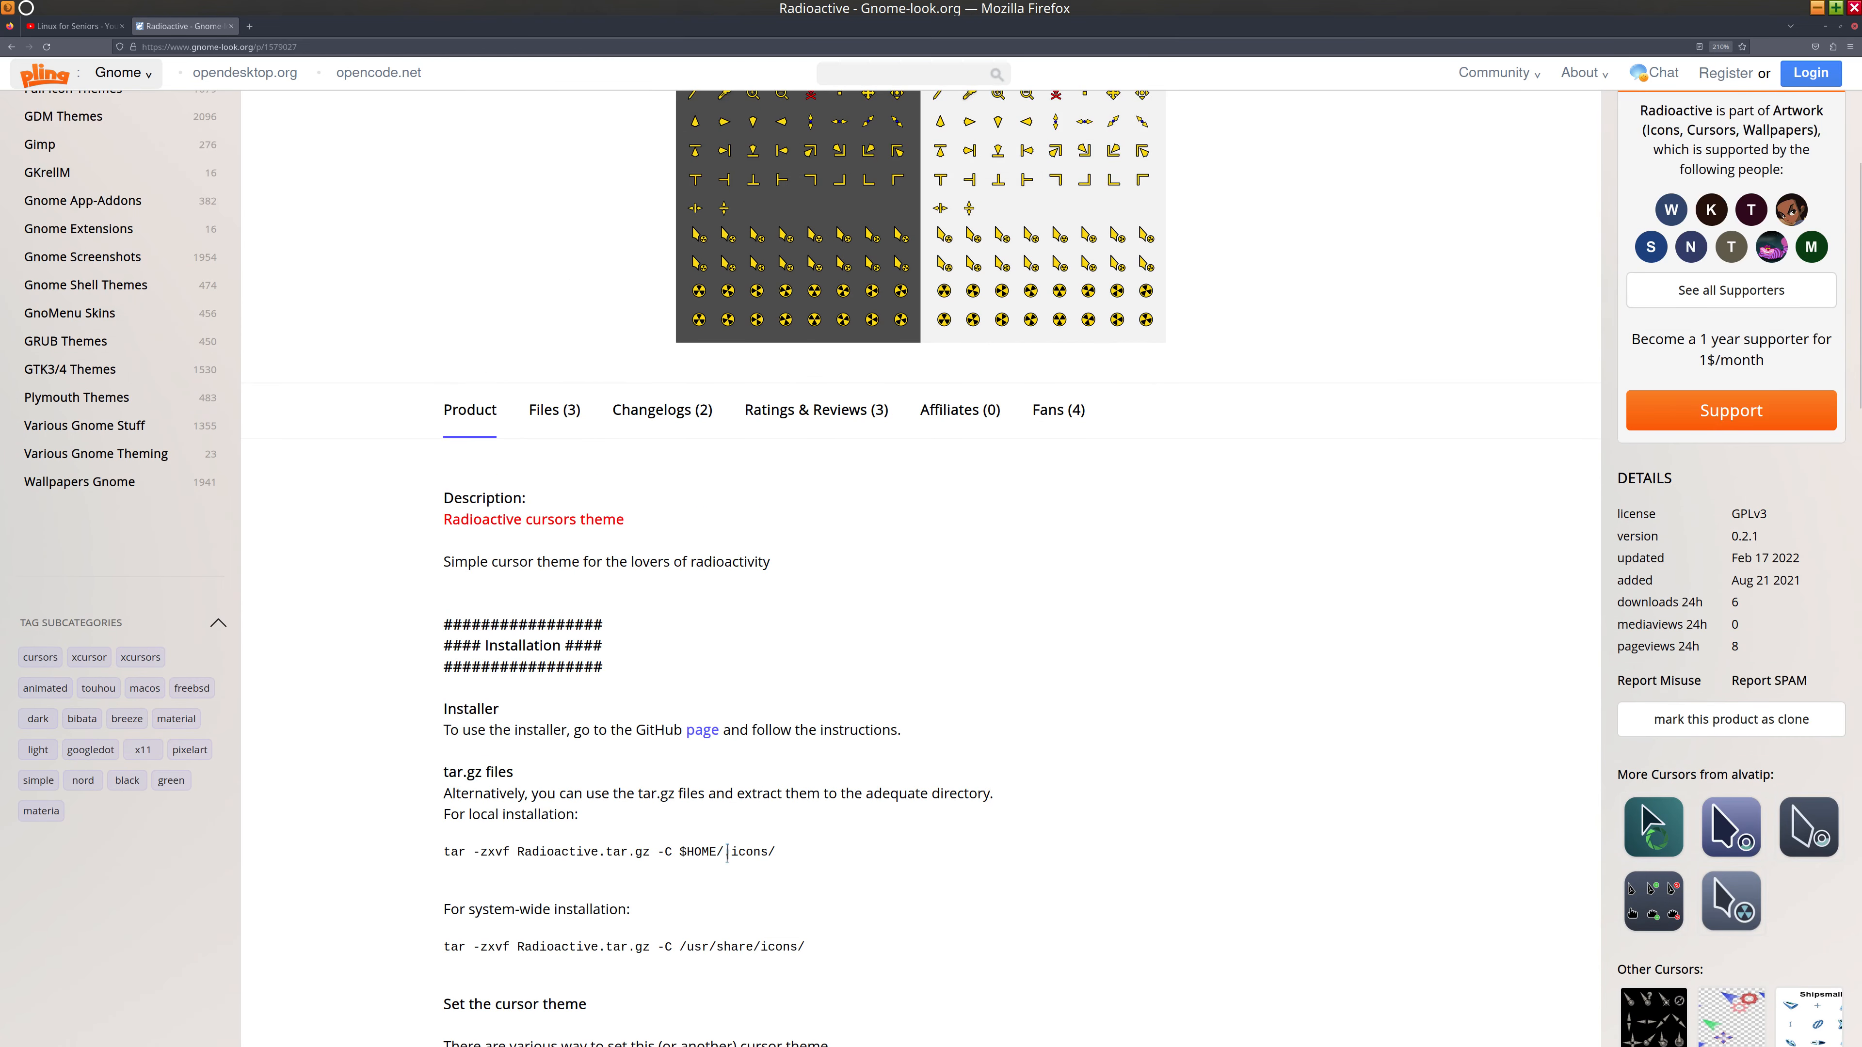
{"action": "left_click_drag", "start_coordinate": [724, 853], "coordinate": [779, 853]}
{"action": "scroll", "coordinate": [1103, 722], "scroll_direction": "down", "scroll_amount": 2}
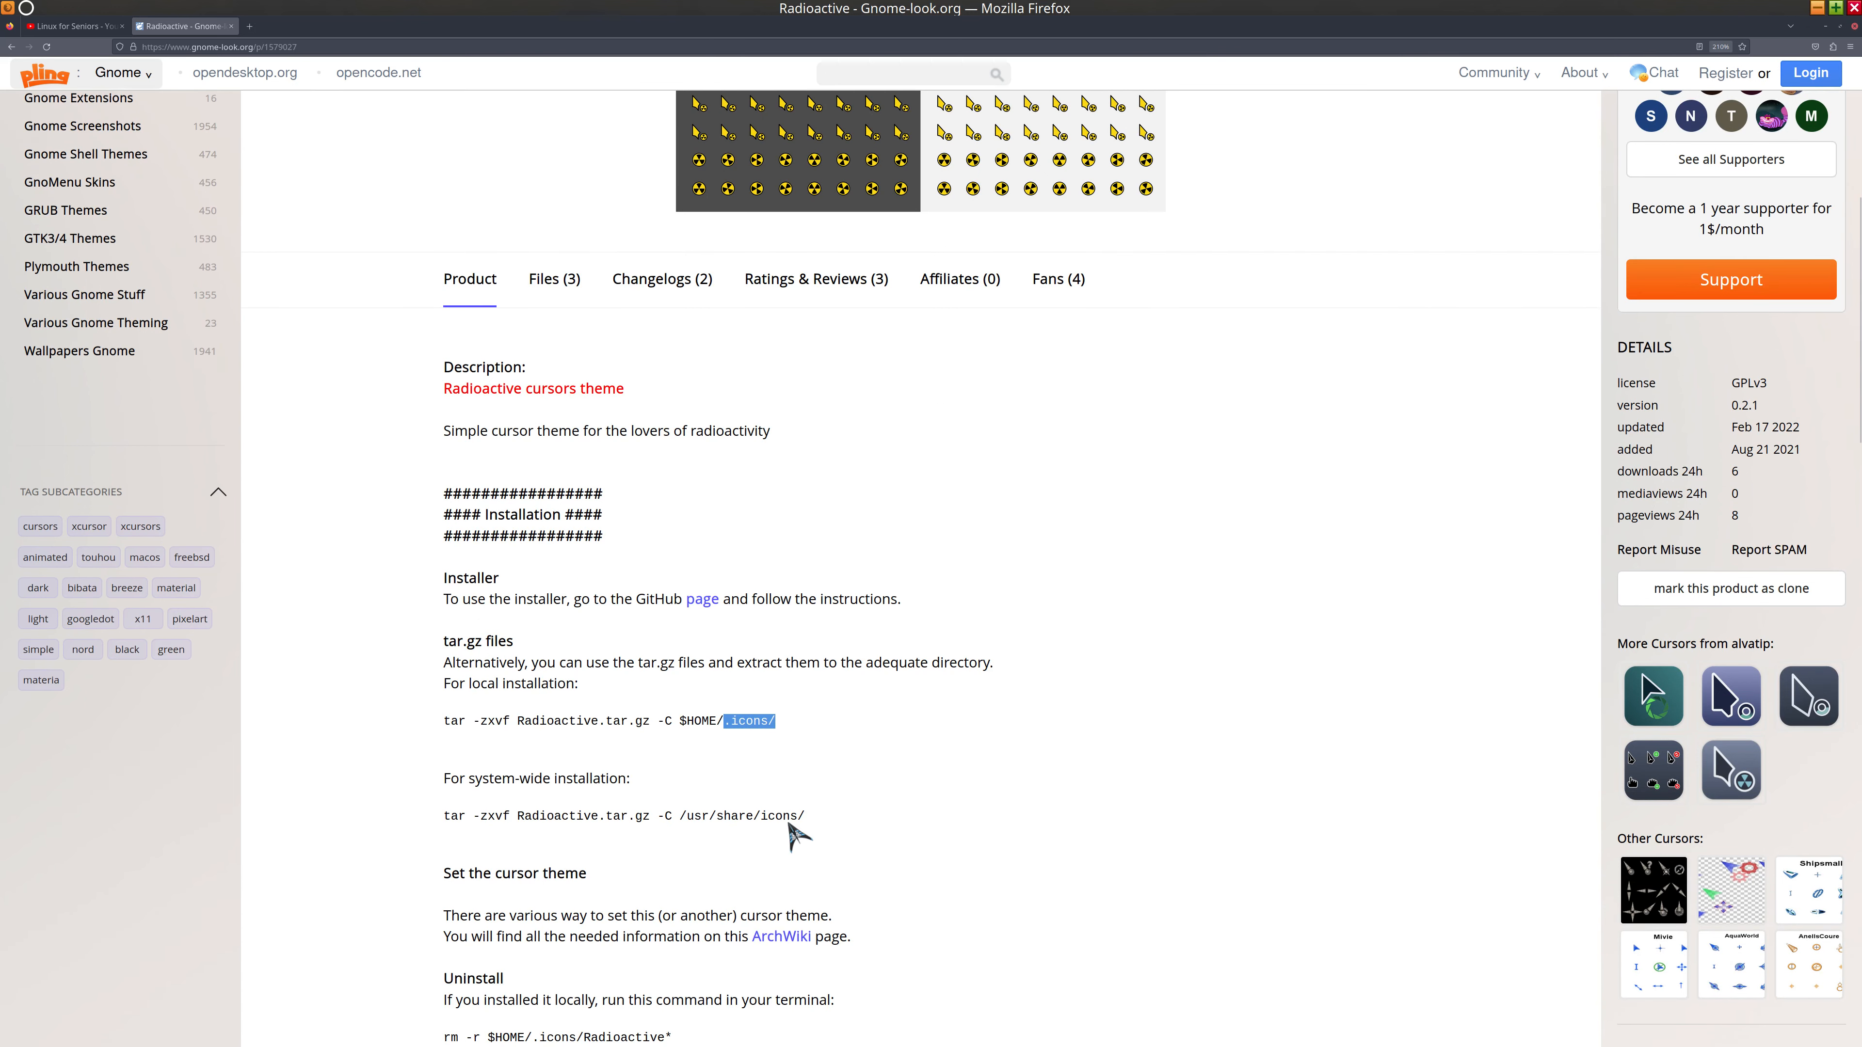
{"action": "scroll", "coordinate": [1150, 704], "scroll_direction": "up", "scroll_amount": 4}
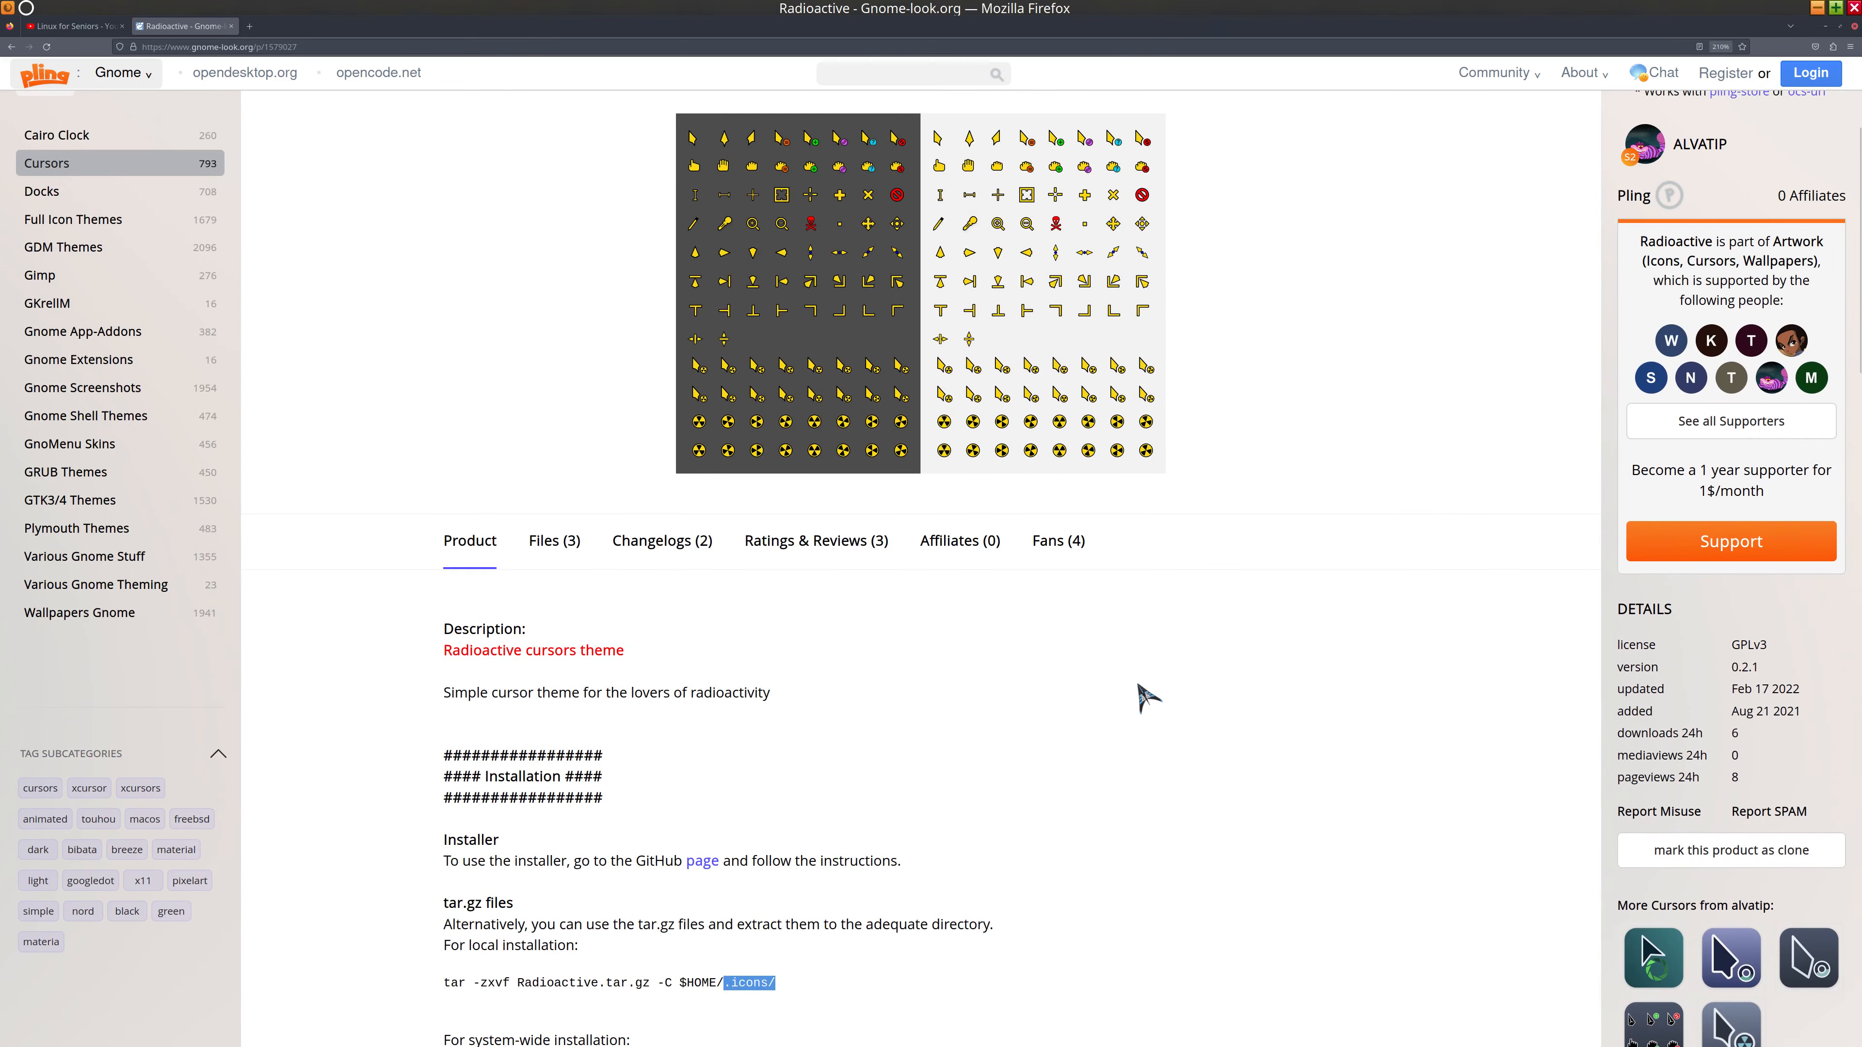
{"action": "left_click", "coordinate": [539, 543]}
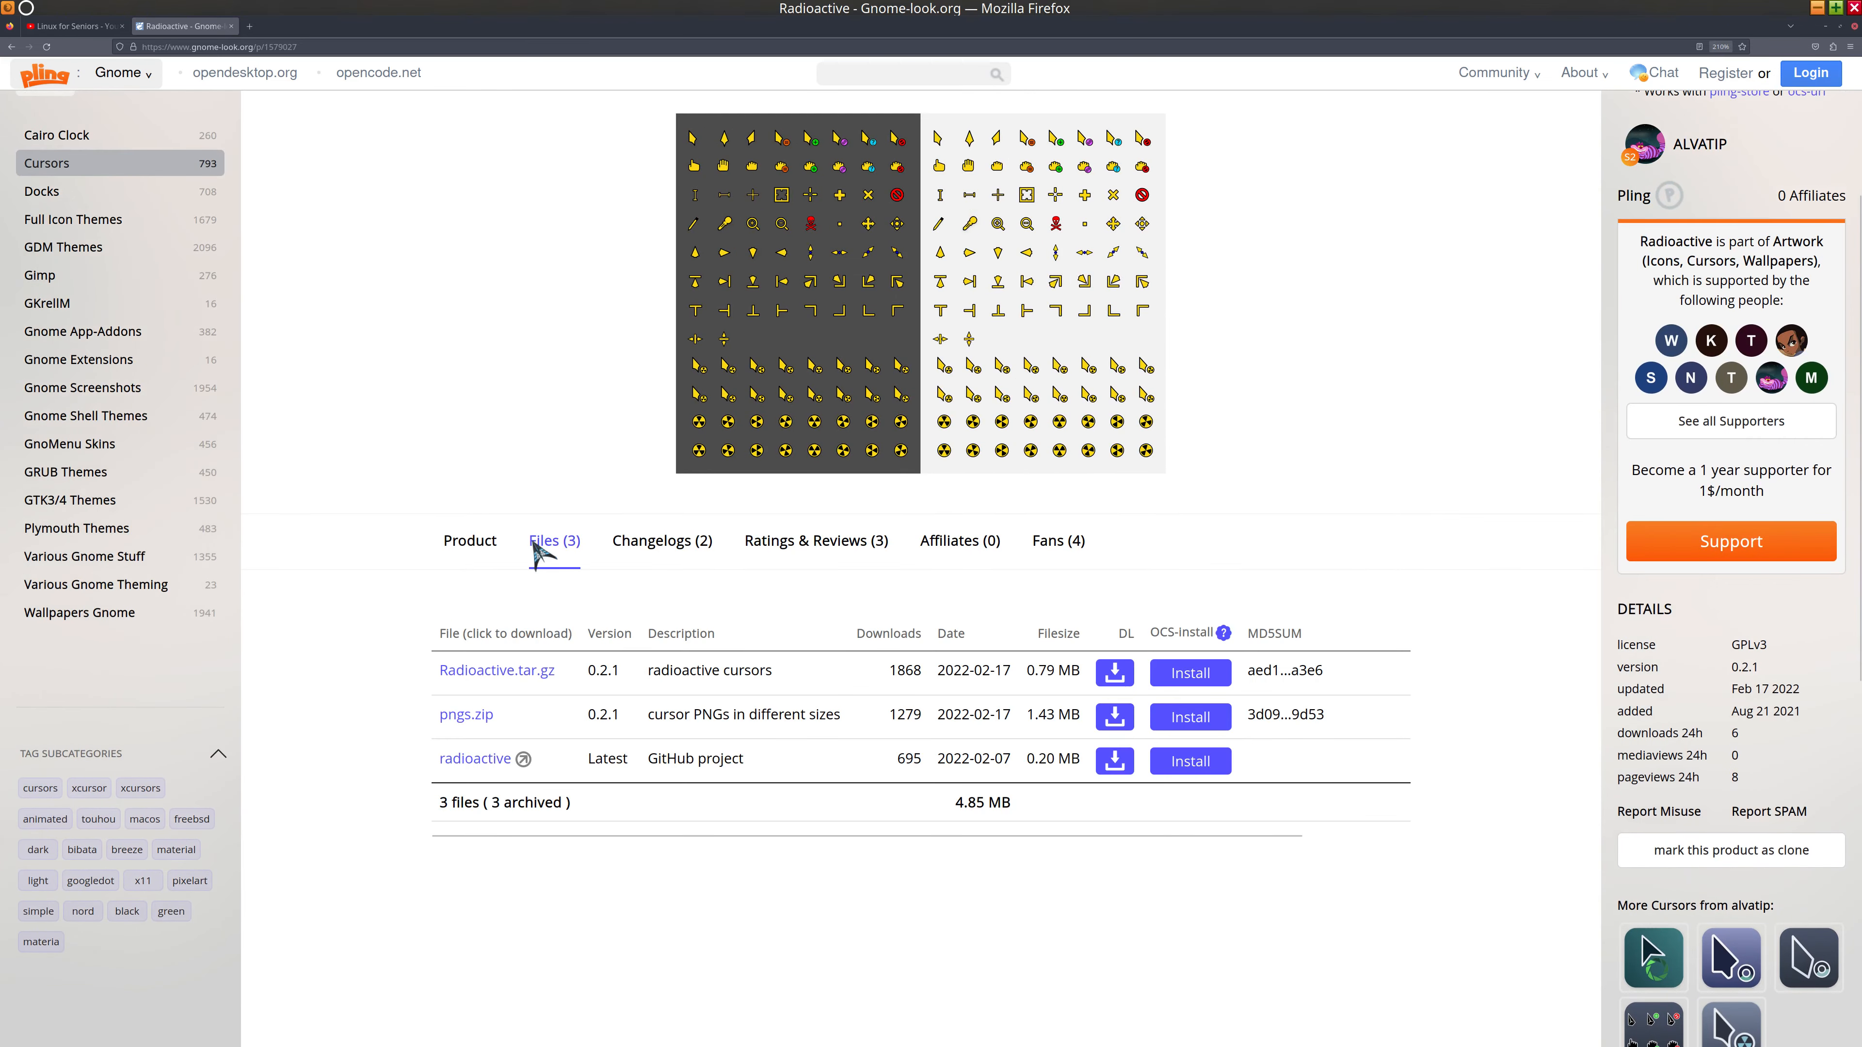
Step: Download Radioactive.tar.gz, and the dark version volantes-cursors.tar.gz from the Volantes Cursors page's files
{"action": "left_click", "coordinate": [512, 674]}
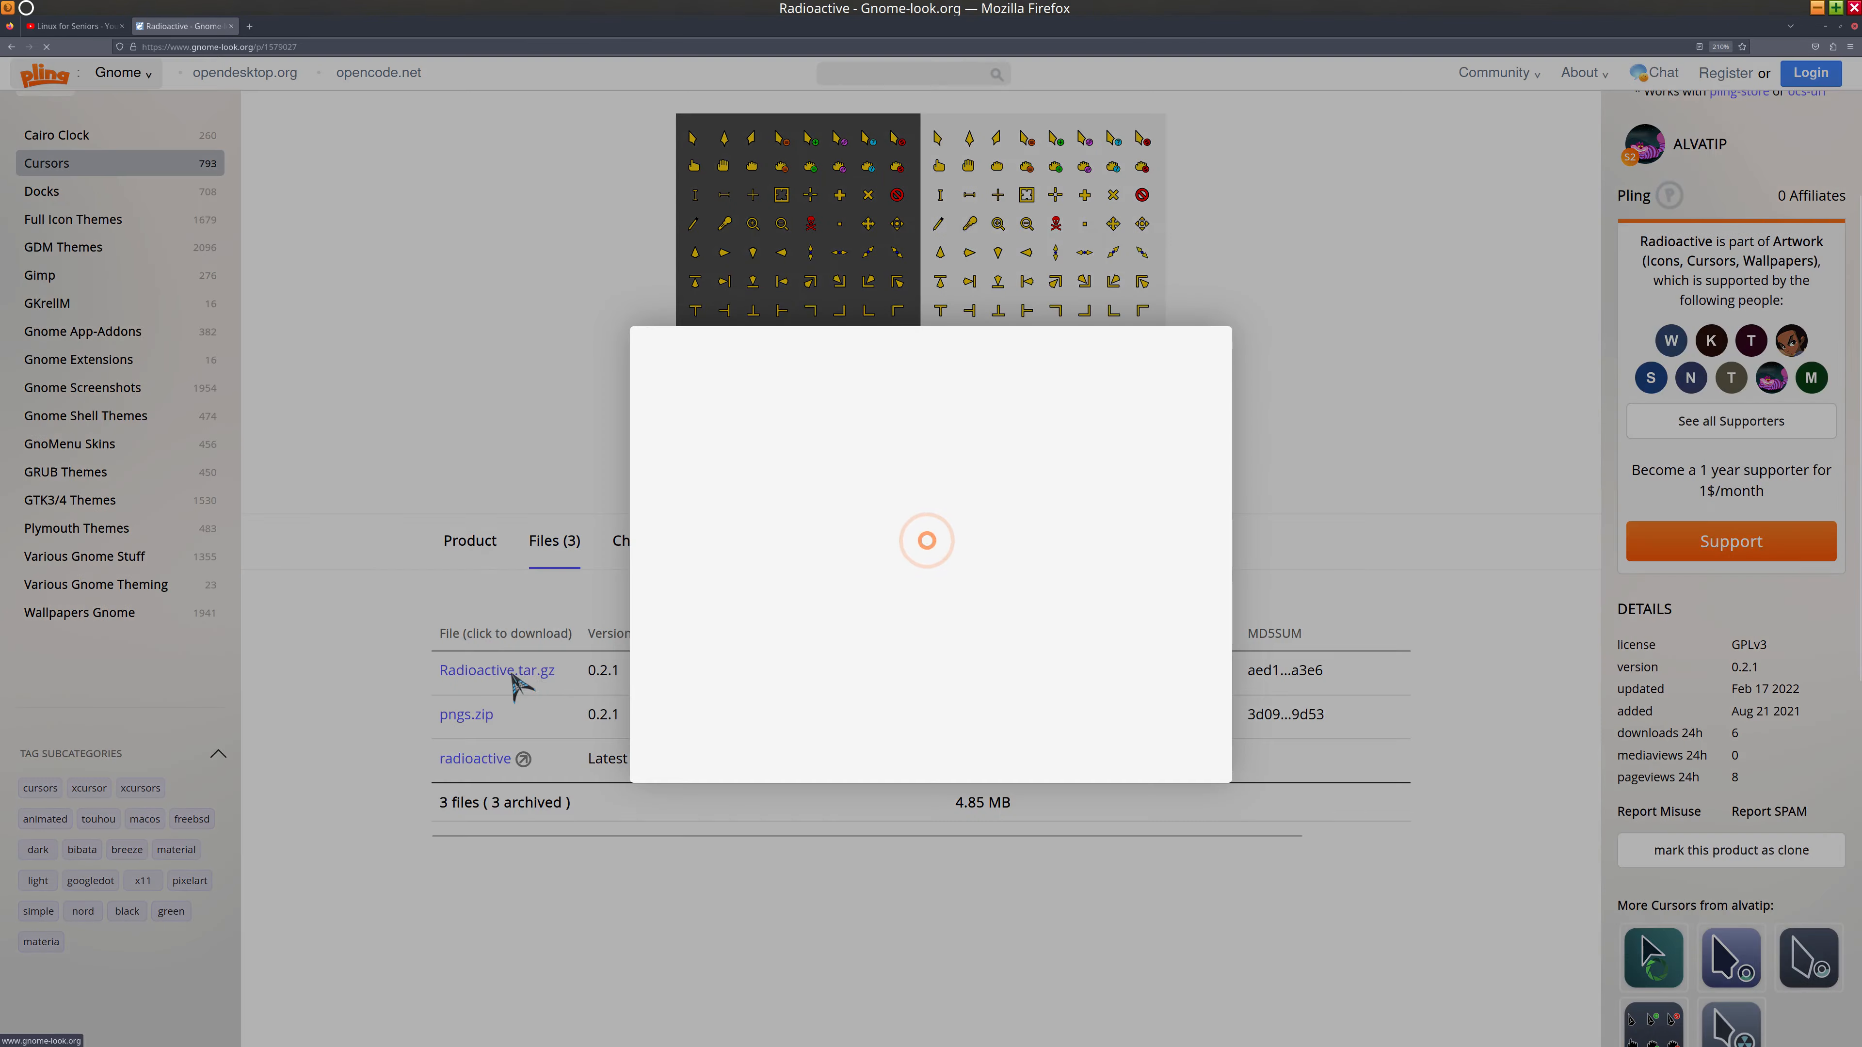
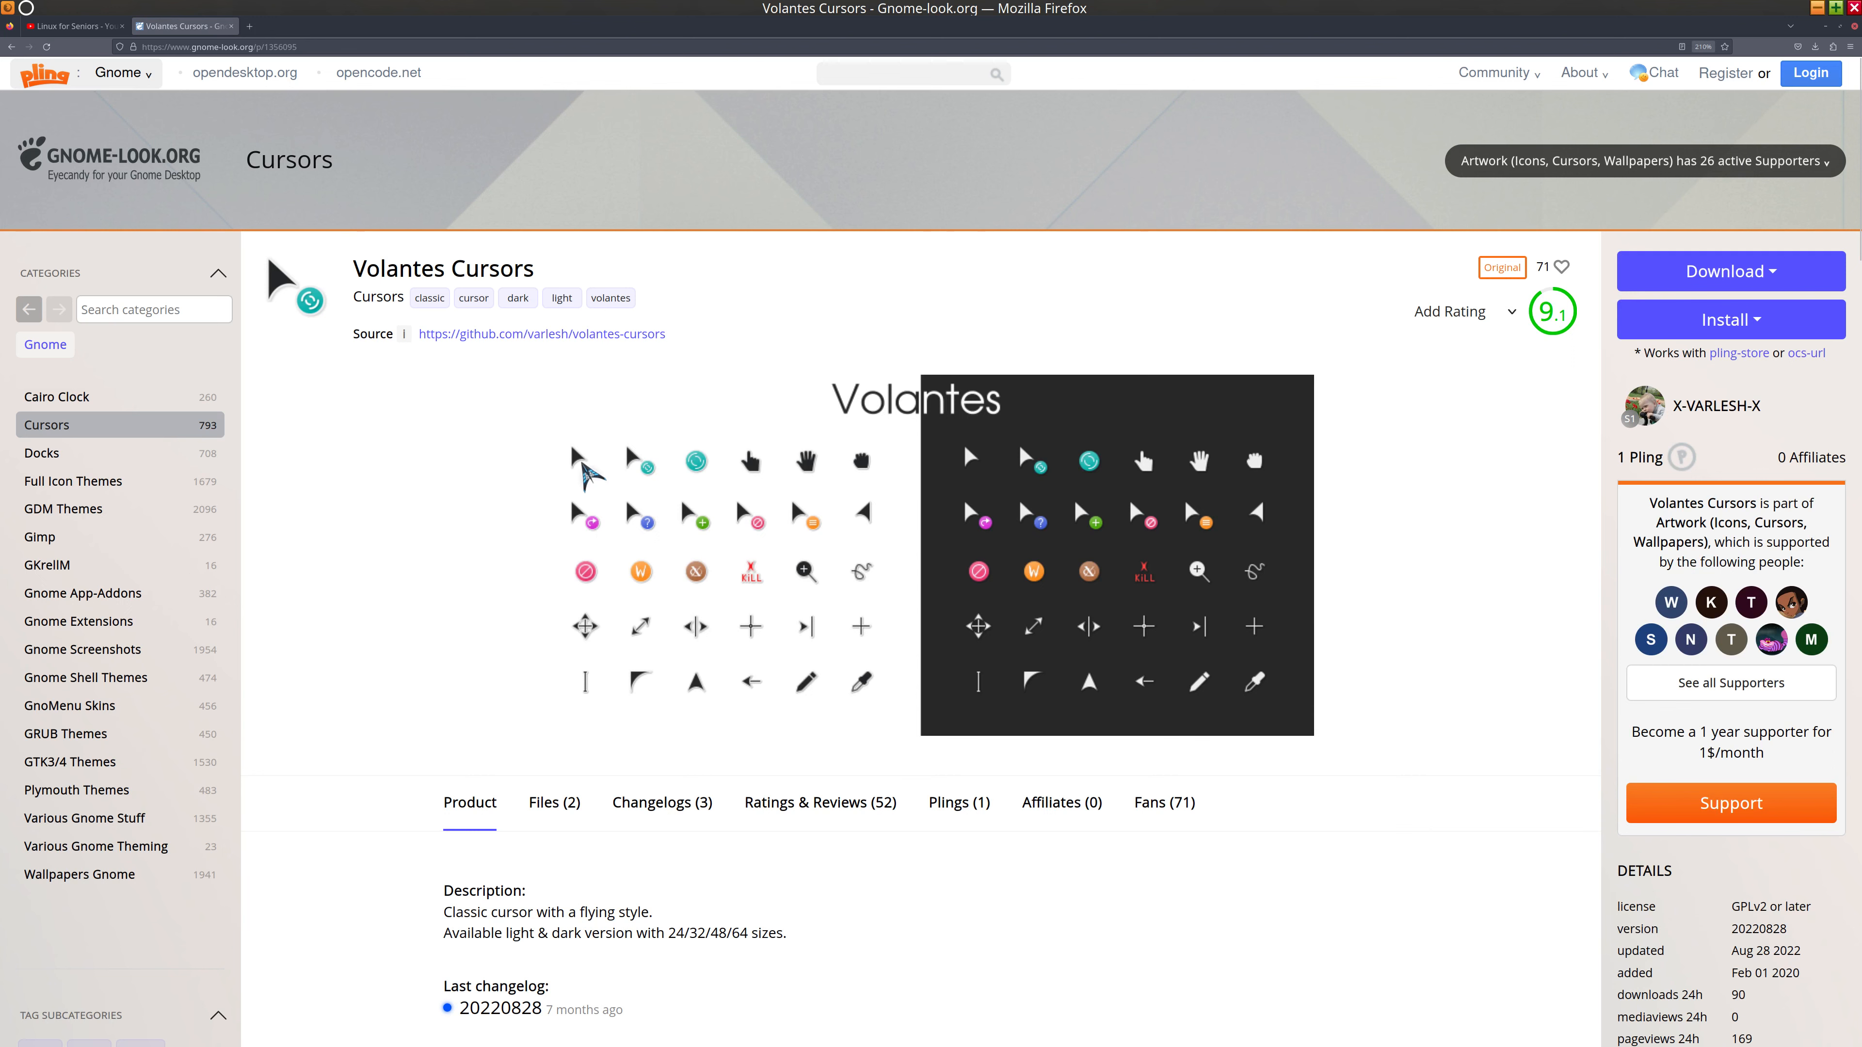
{"action": "scroll", "coordinate": [742, 742], "scroll_direction": "down", "scroll_amount": 3}
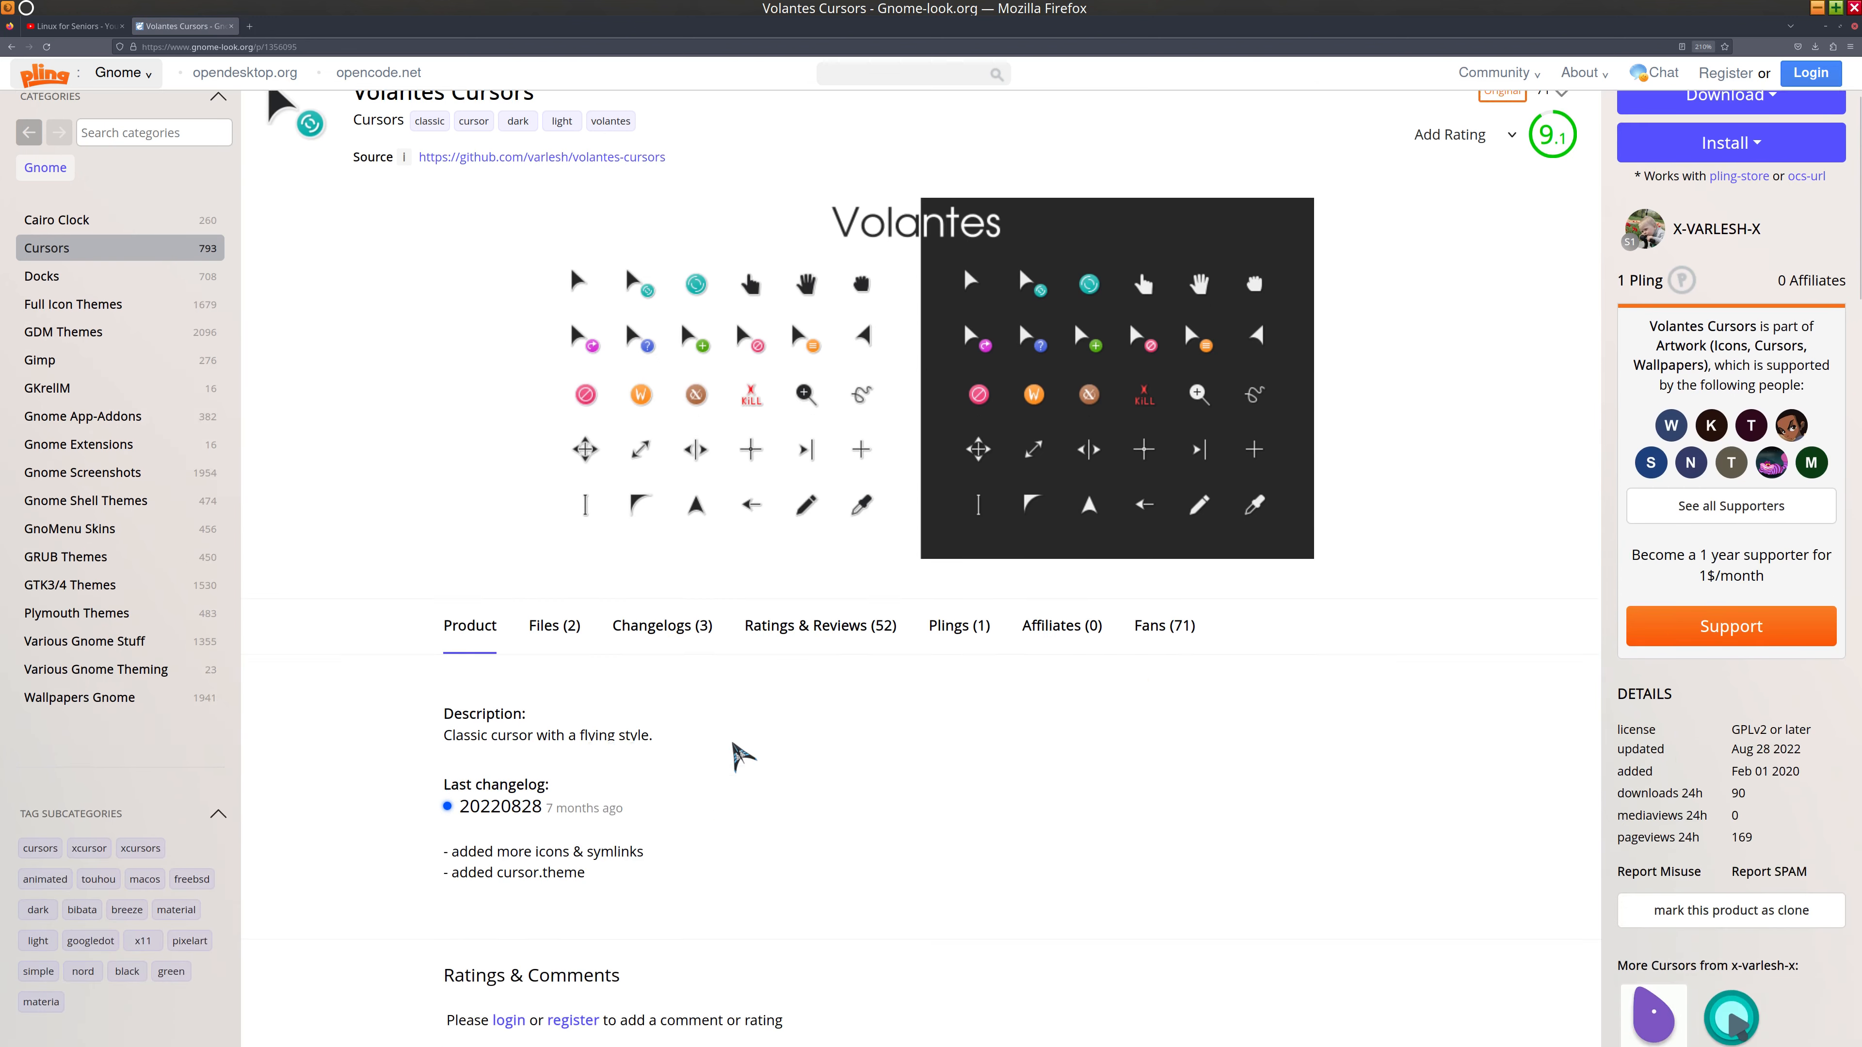
{"action": "left_click", "coordinate": [561, 558]}
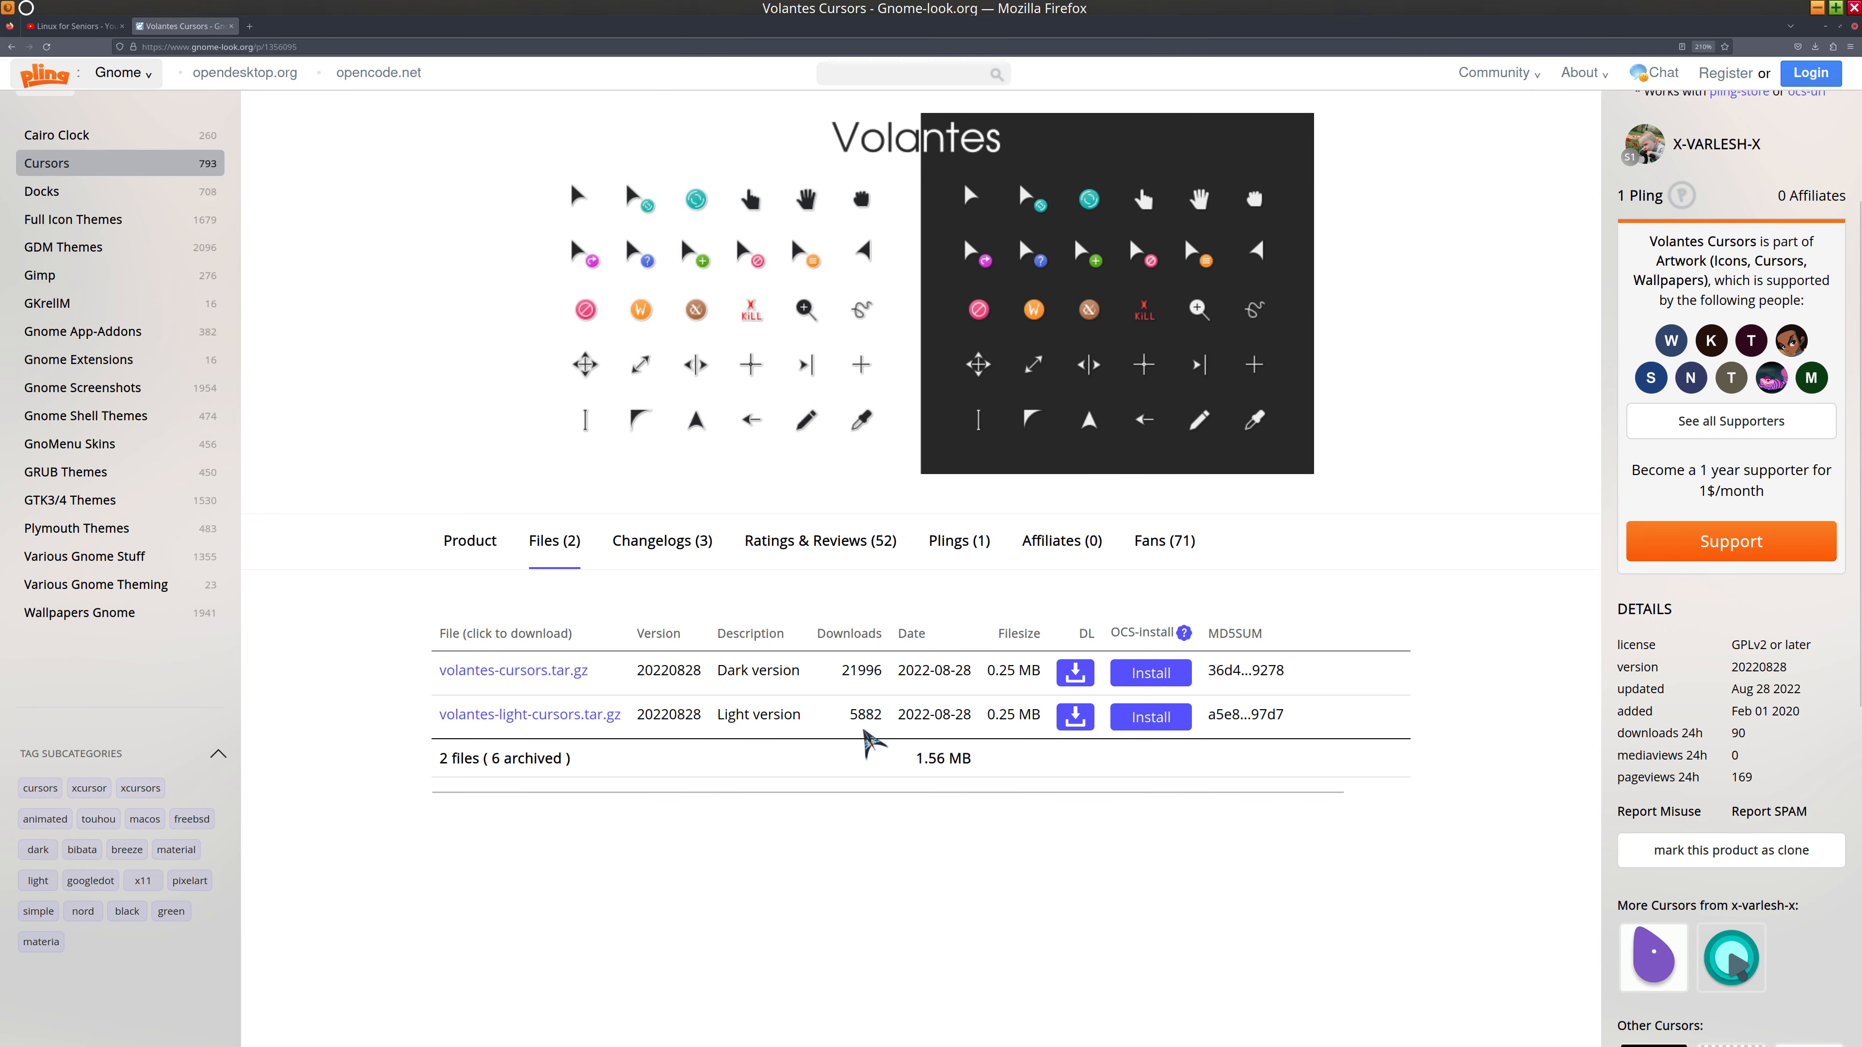
{"action": "left_click", "coordinate": [534, 671]}
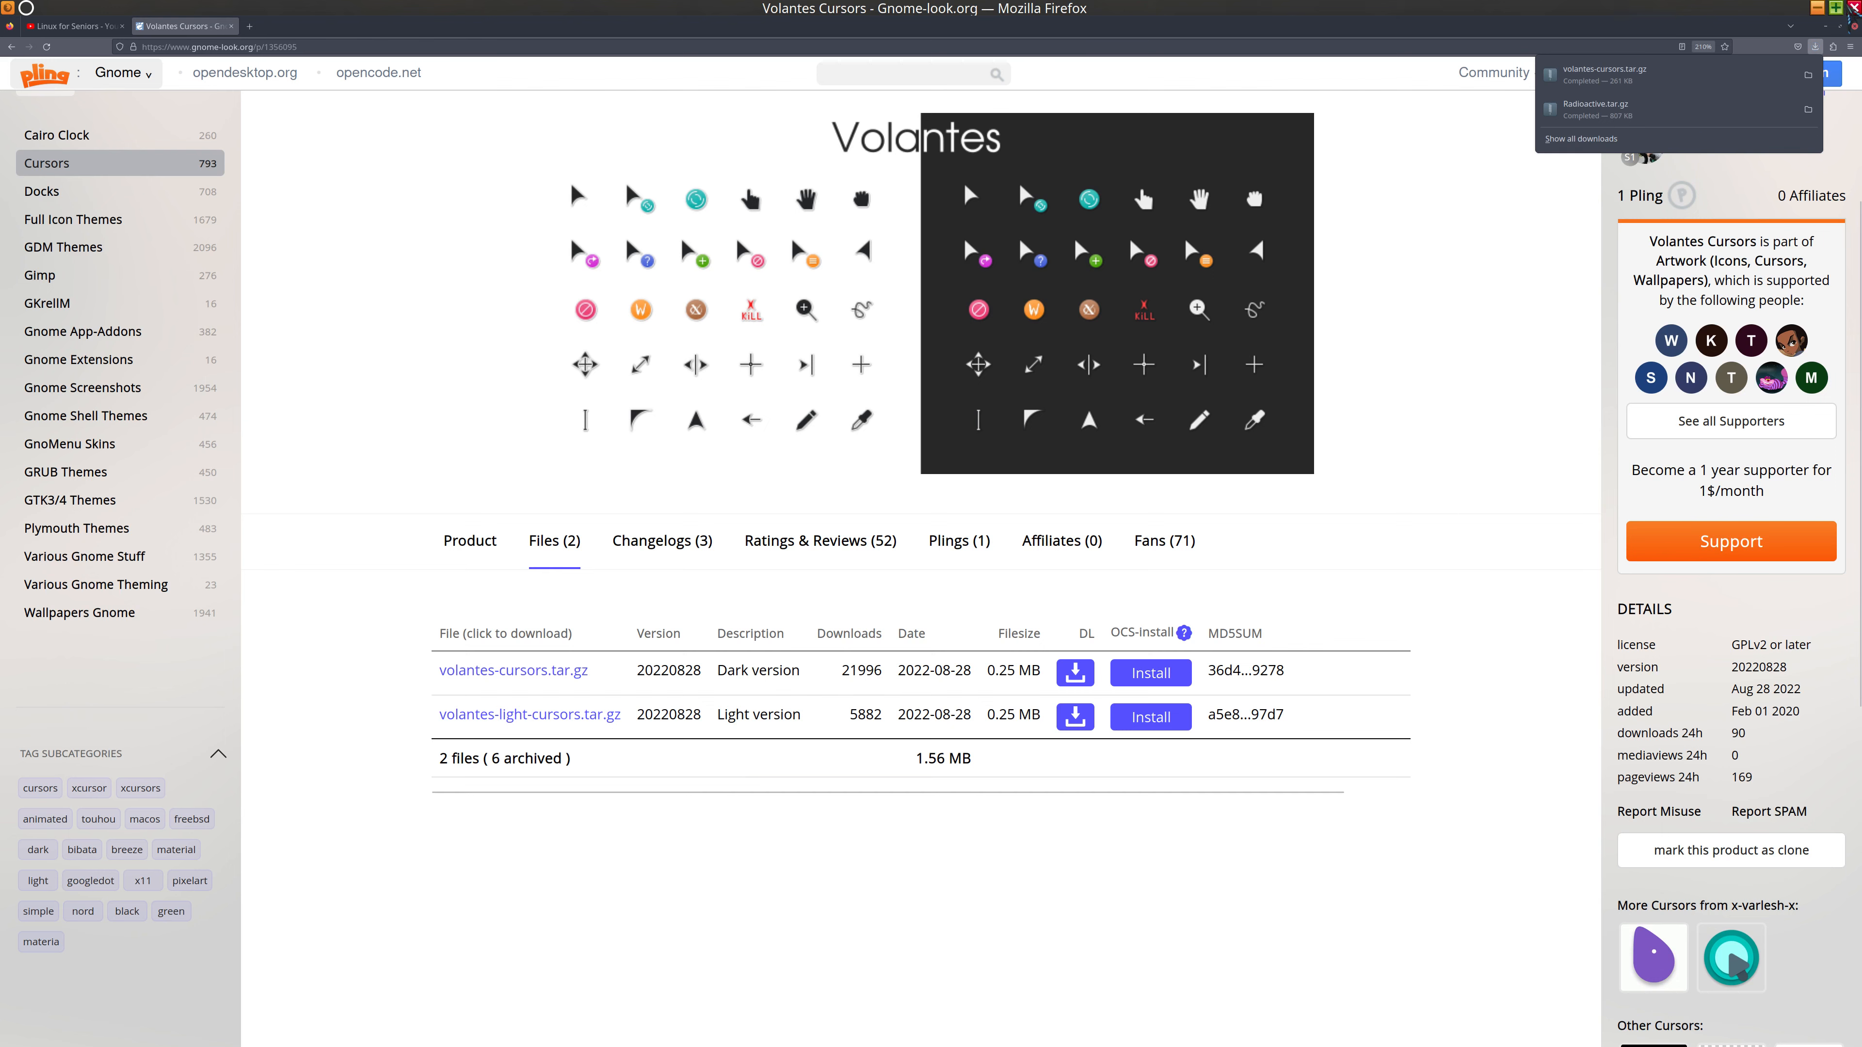
Step: Close Firefox and System Settings, and open the home folder's .icons folder in the file manager window showing an empty folder
{"action": "left_click", "coordinate": [1853, 8]}
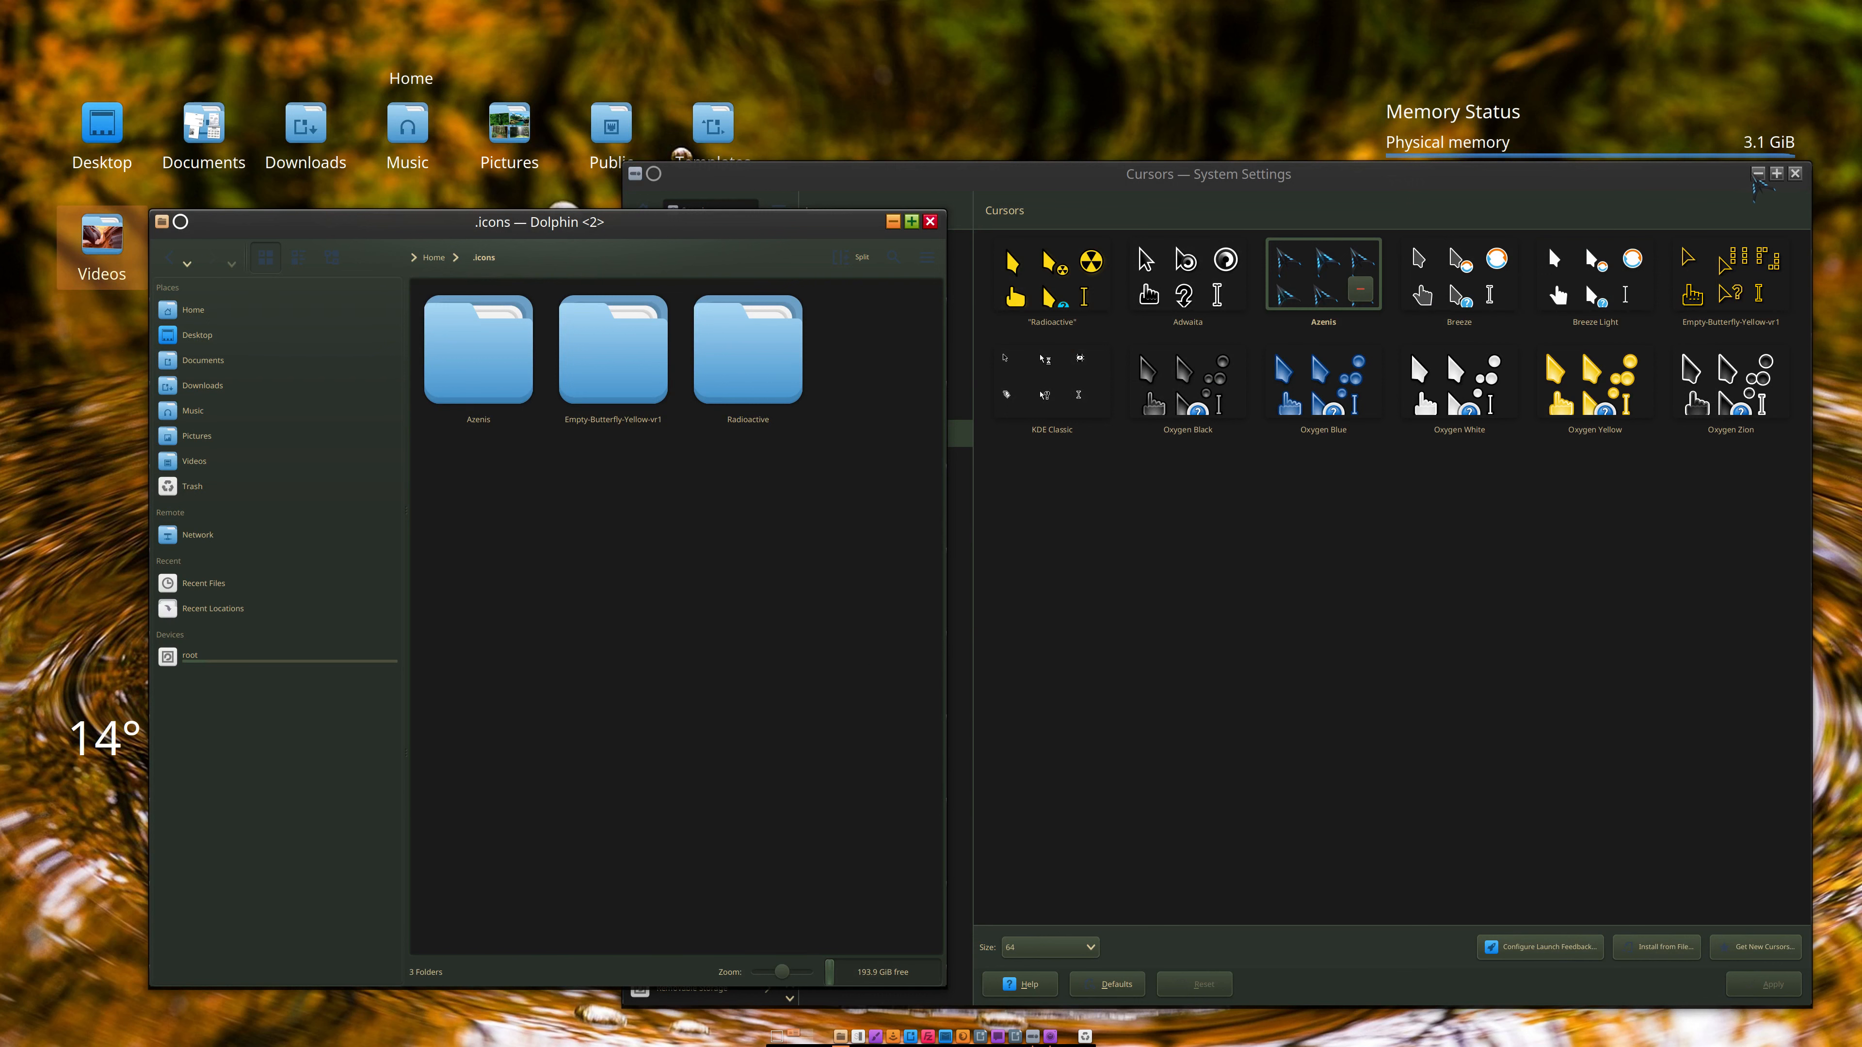
{"action": "left_click", "coordinate": [1794, 174]}
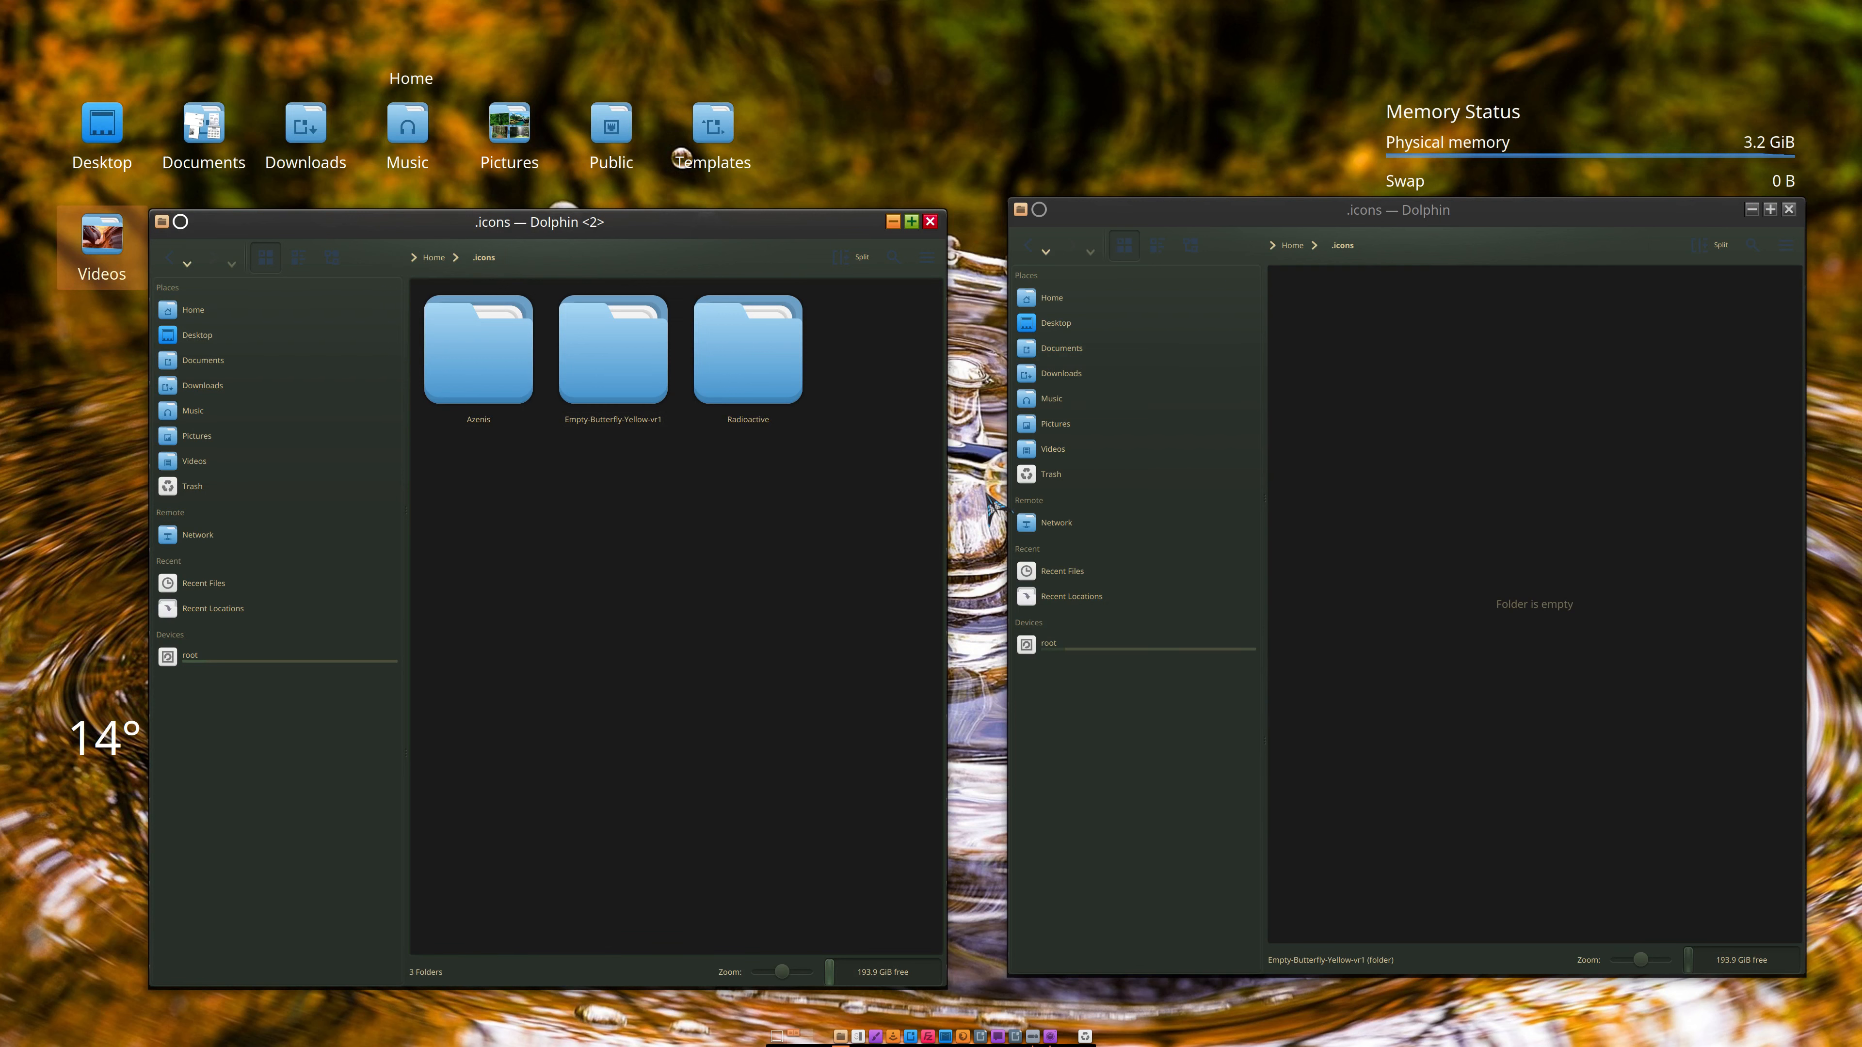
{"action": "left_click", "coordinate": [1085, 299]}
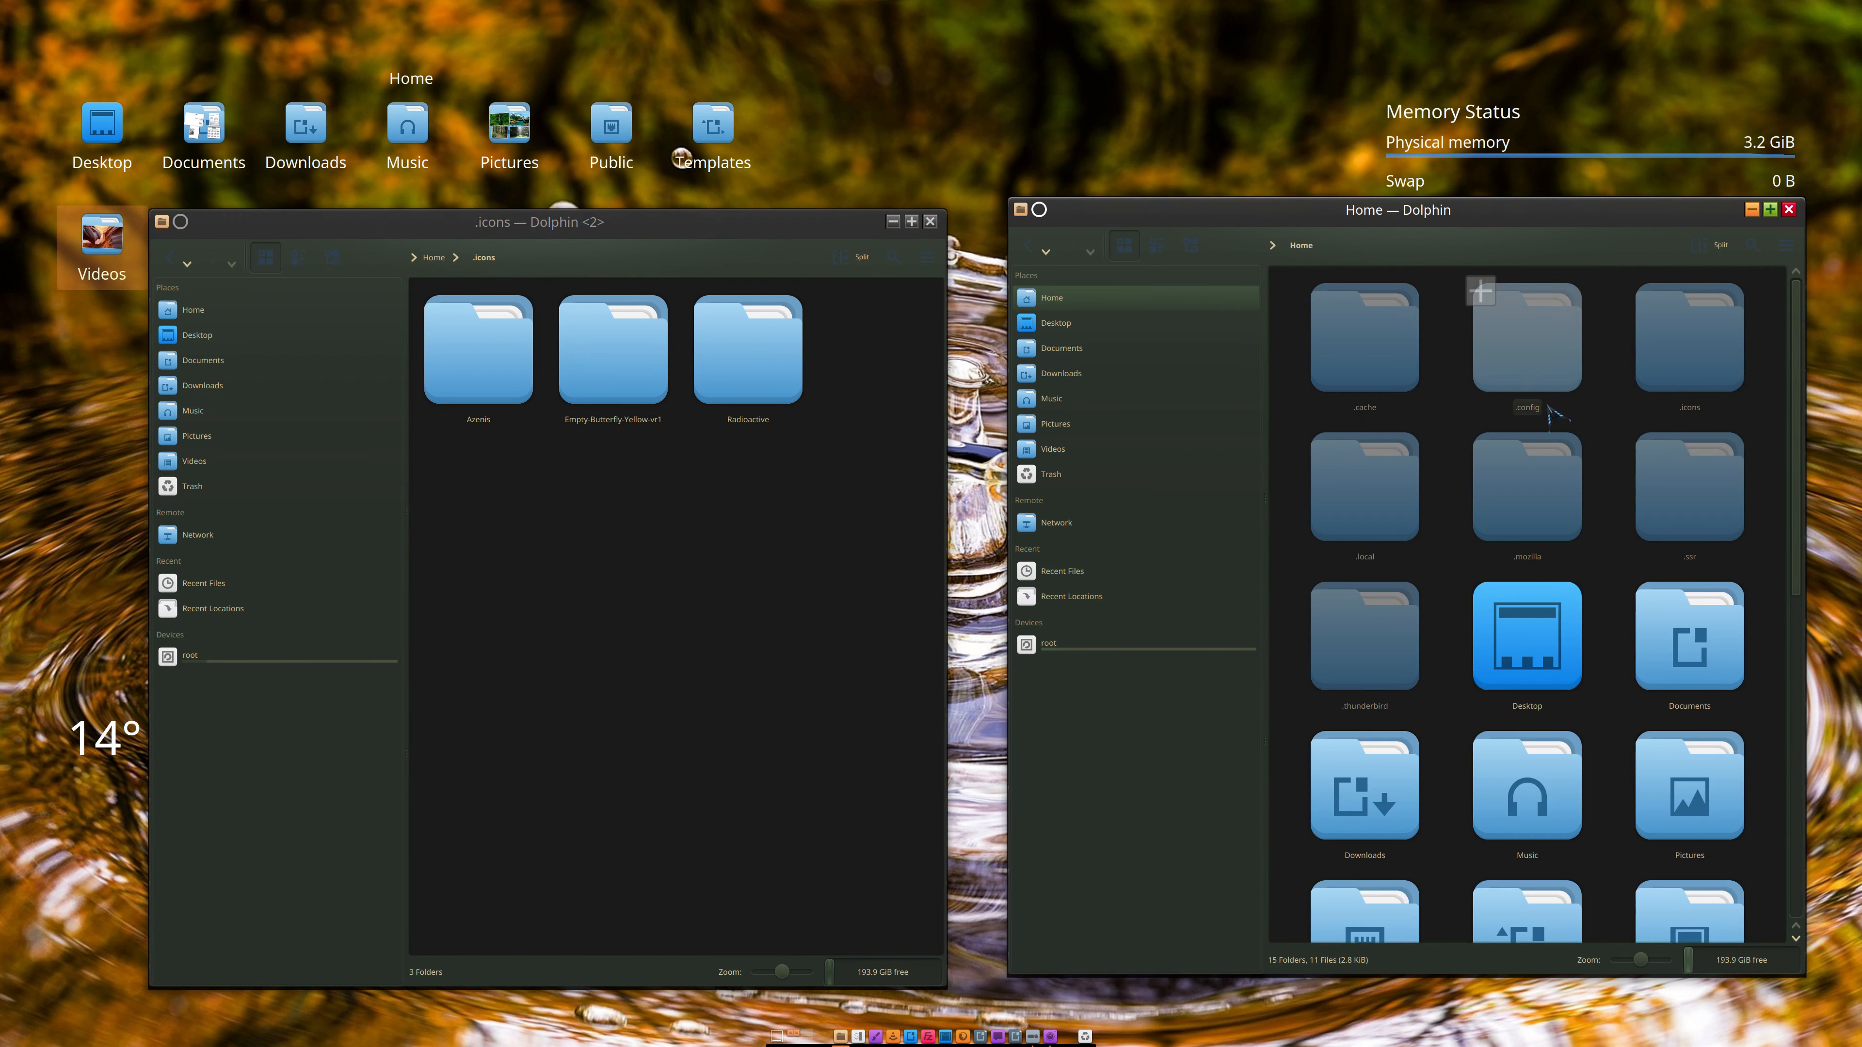
{"action": "left_click", "coordinate": [1677, 358]}
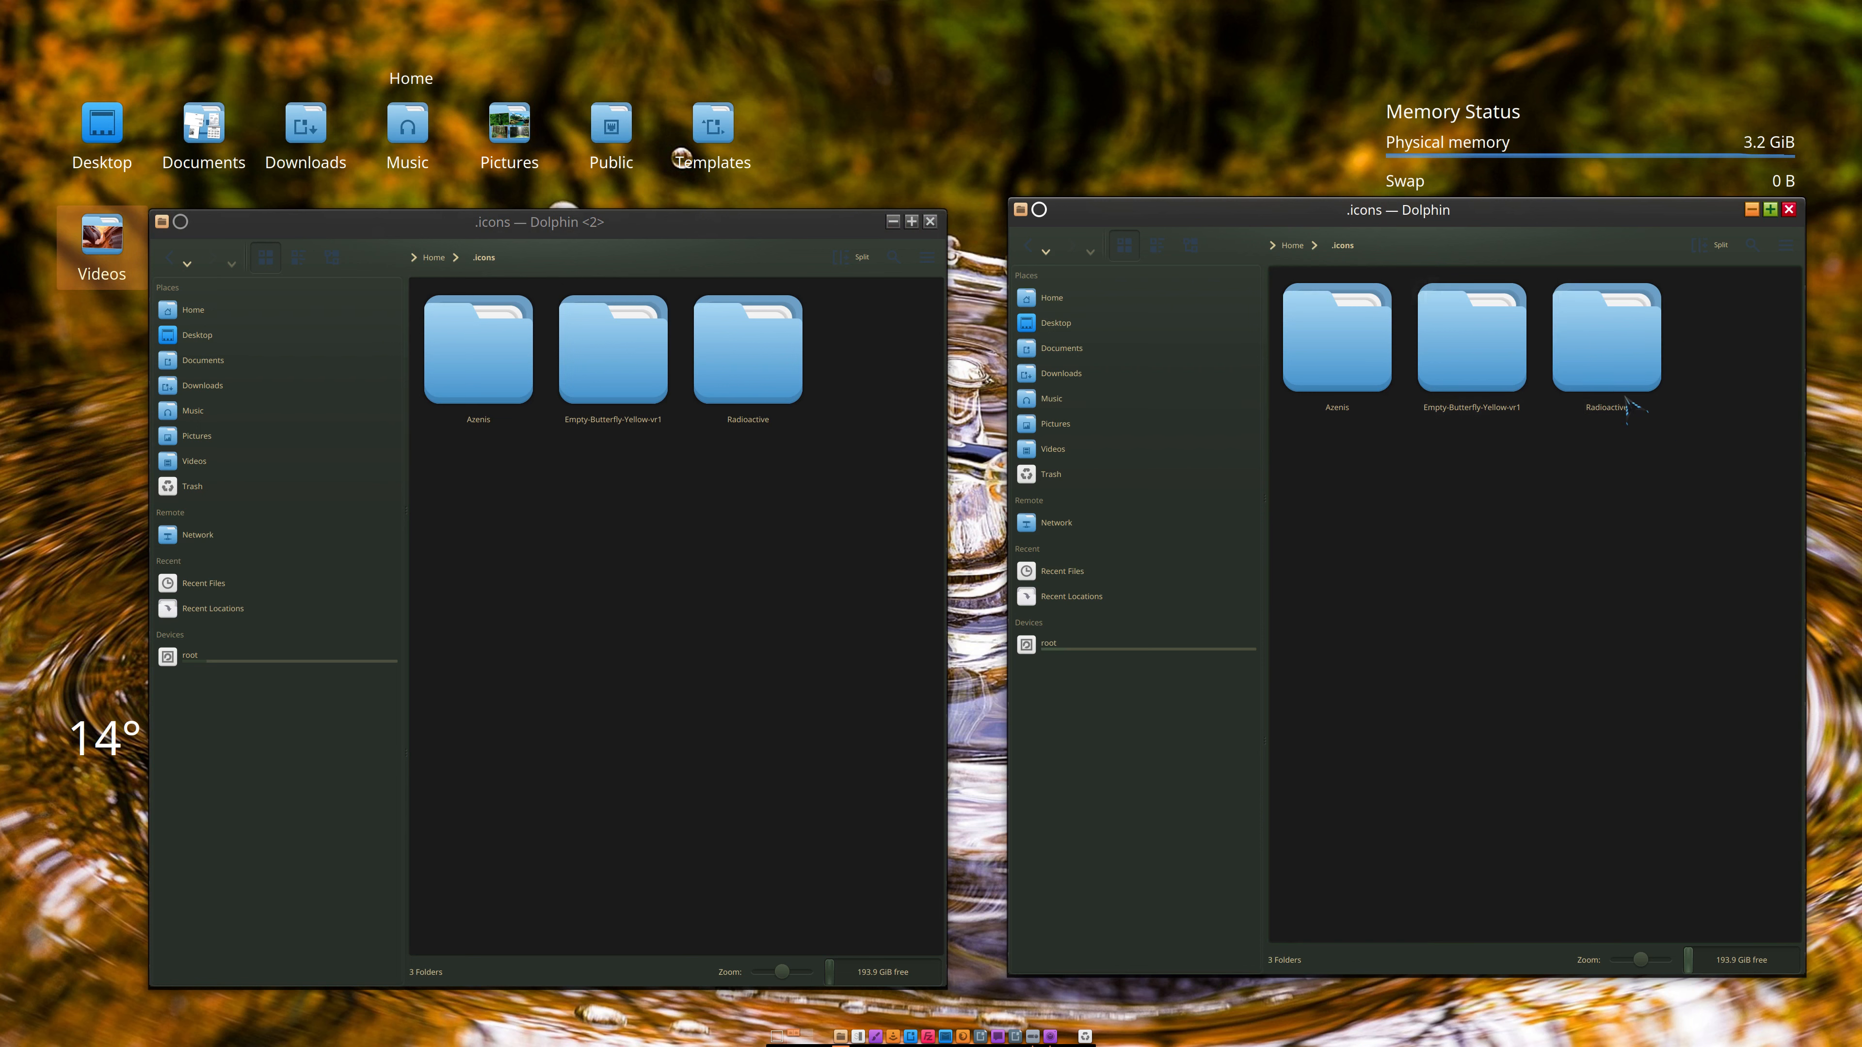
Step: Show Downloads in the other file manager window, viewing the archives in its mouse pointers folder before returning to Downloads
{"action": "left_click", "coordinate": [544, 602]}
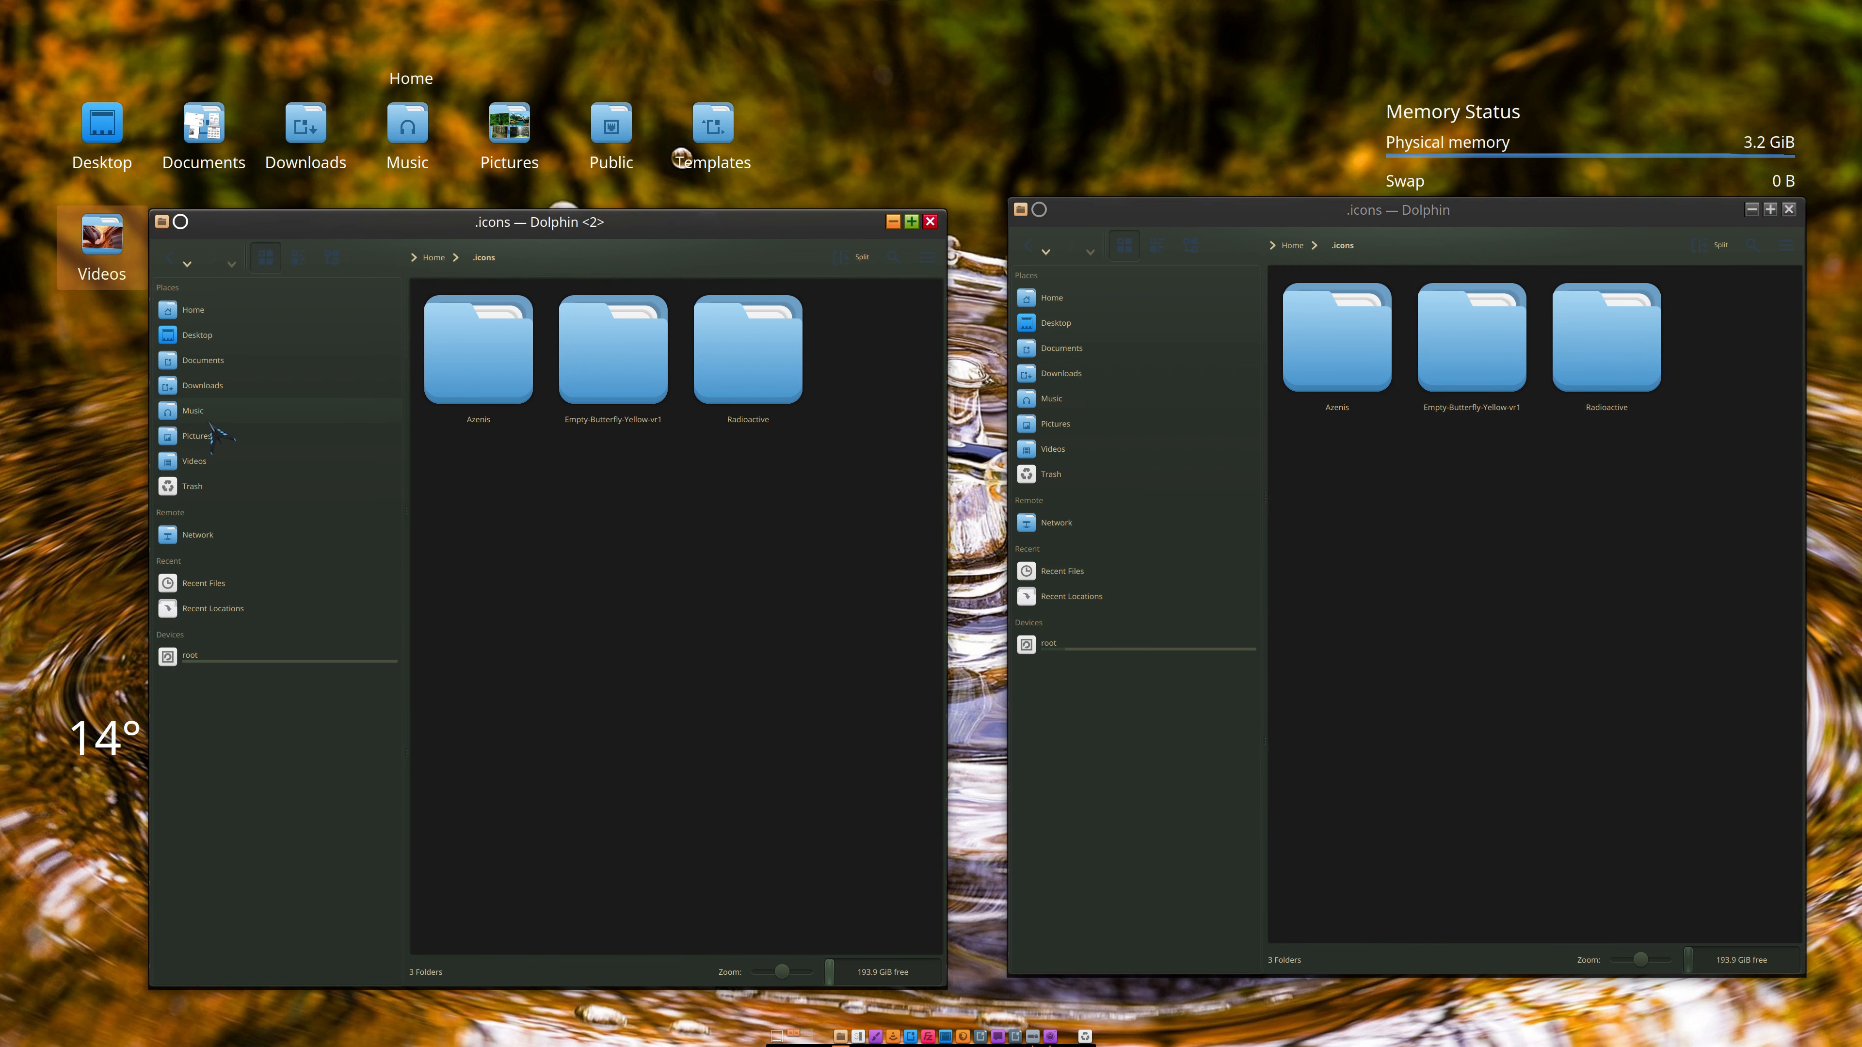
{"action": "left_click", "coordinate": [209, 387]}
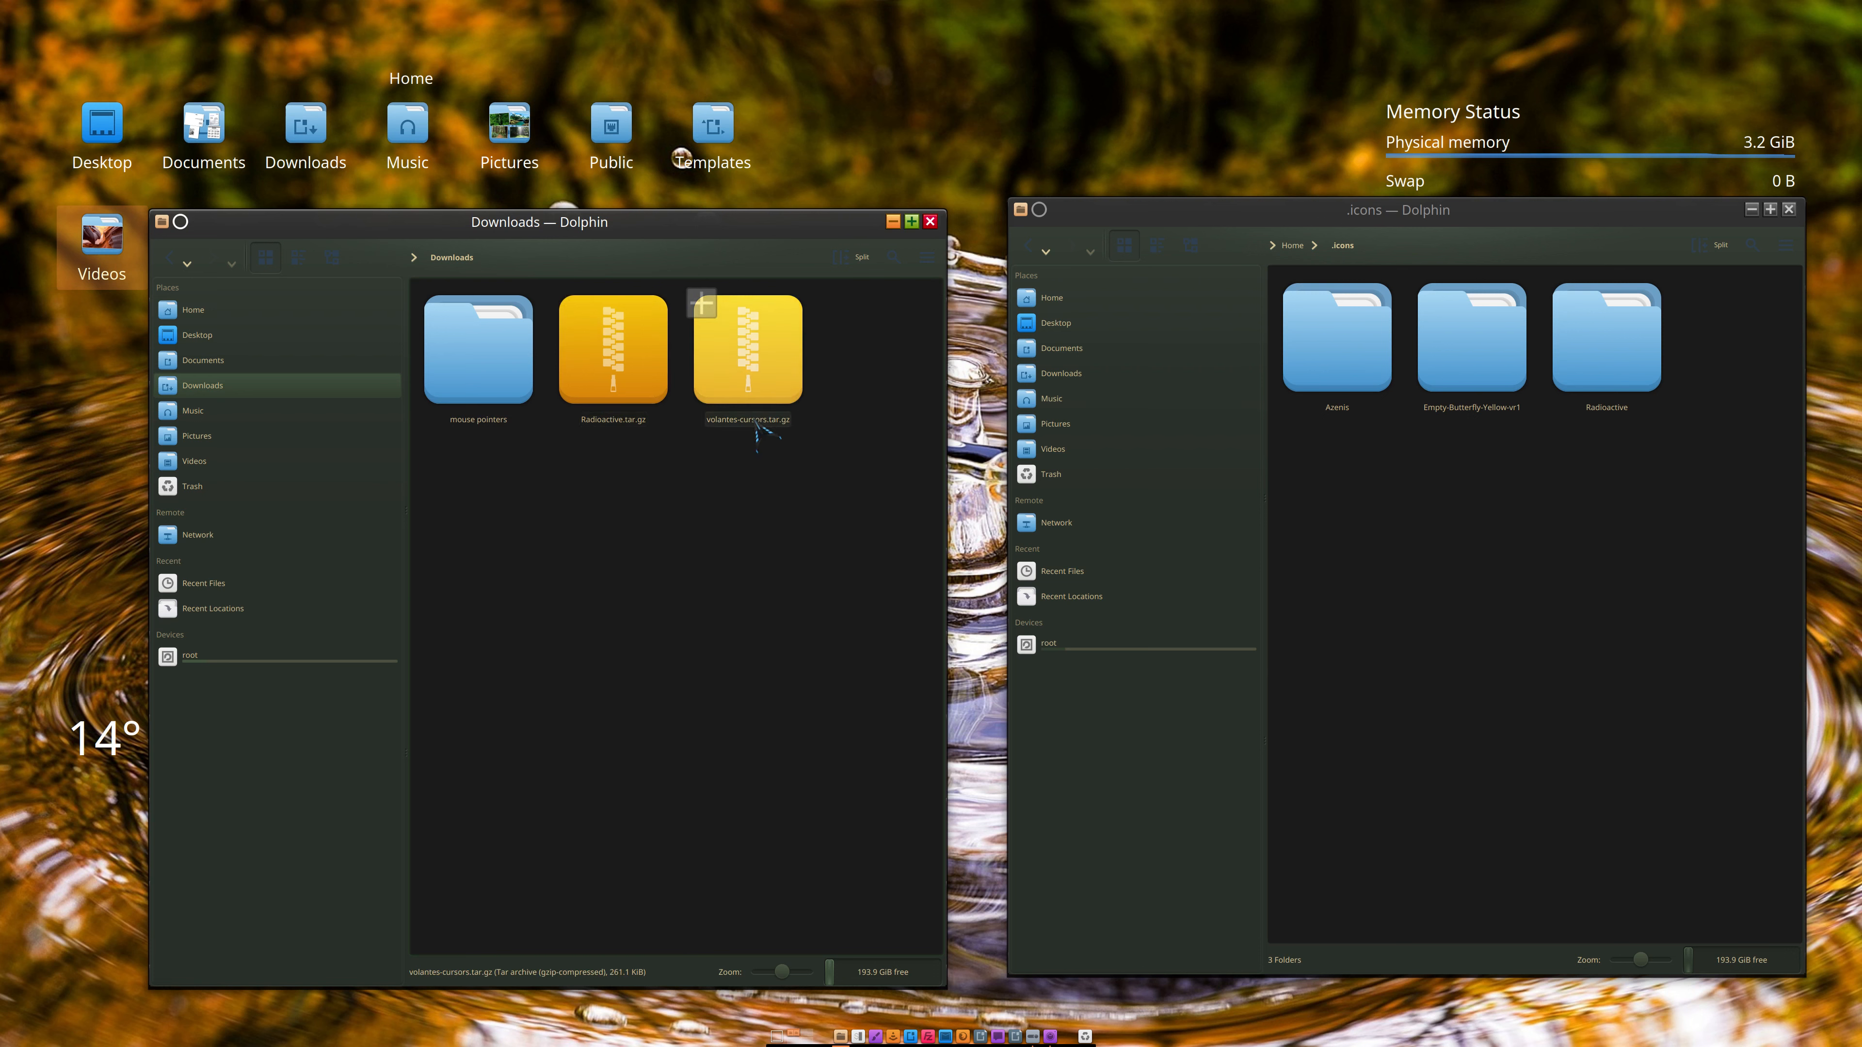
{"action": "left_click", "coordinate": [482, 356]}
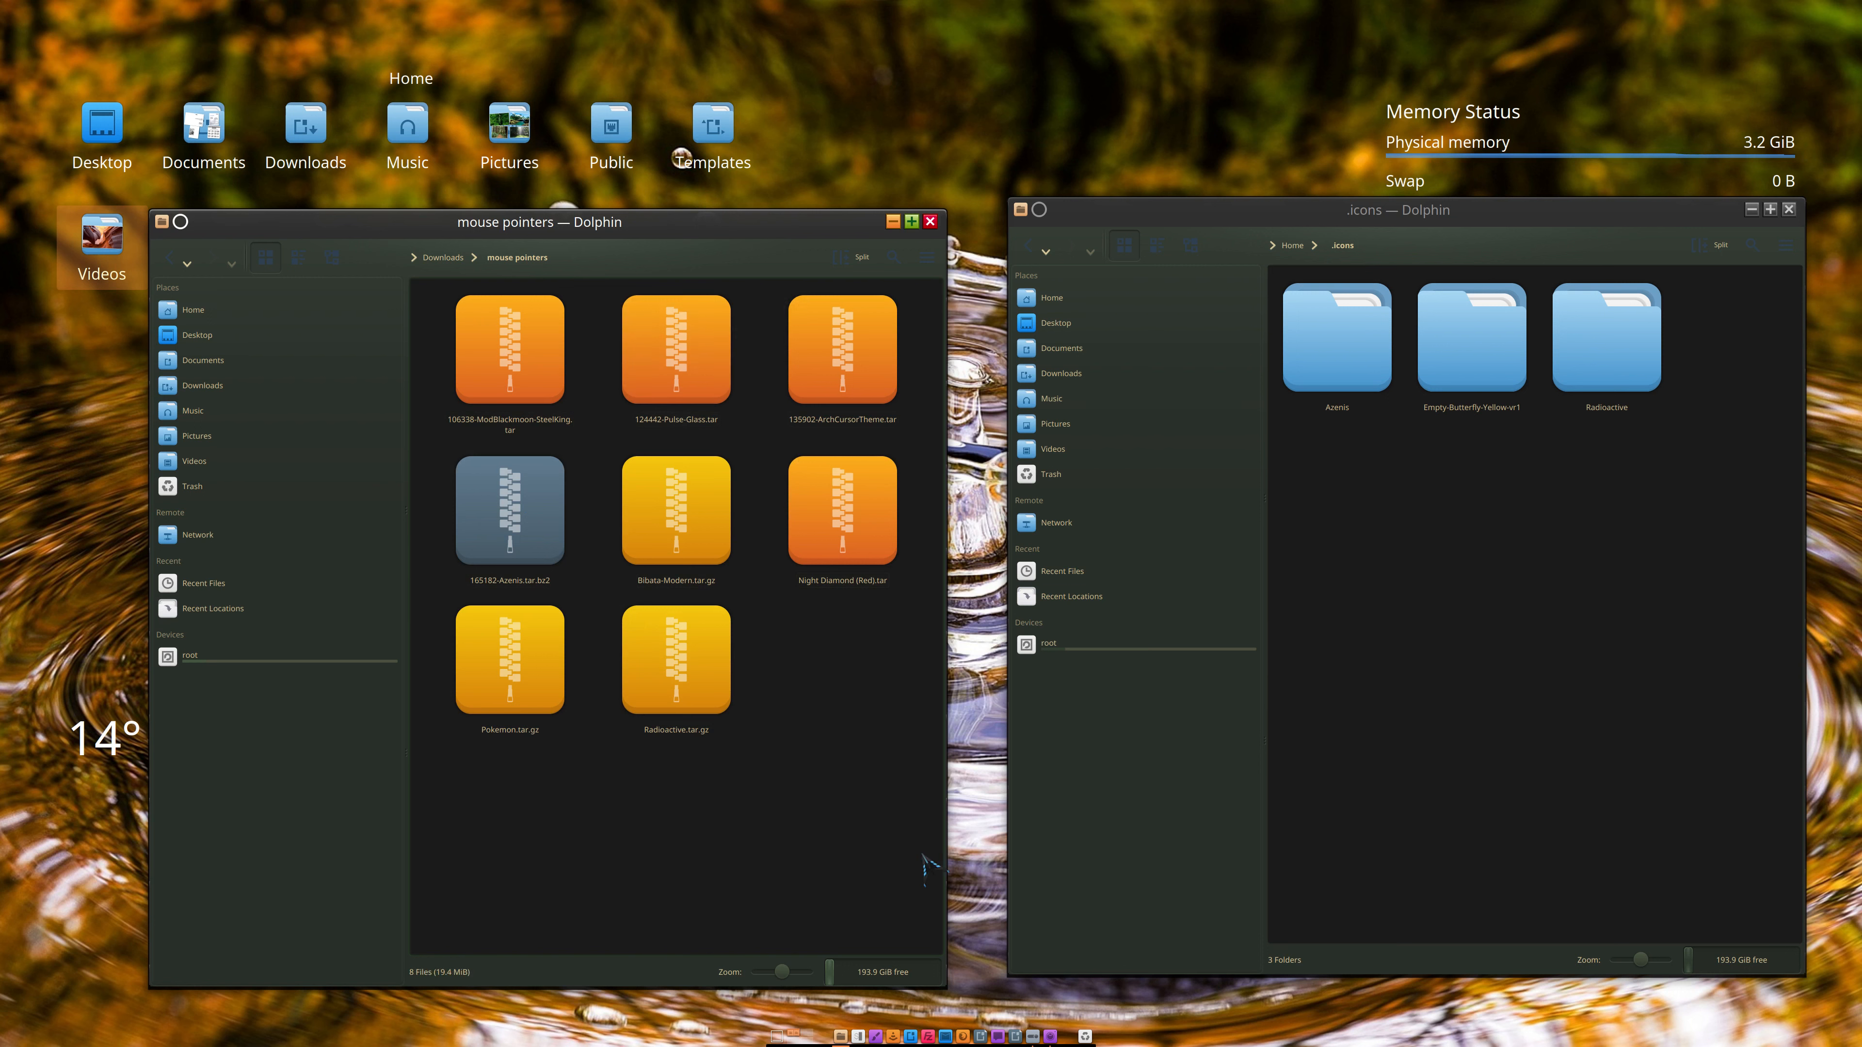
{"action": "left_click", "coordinate": [441, 258]}
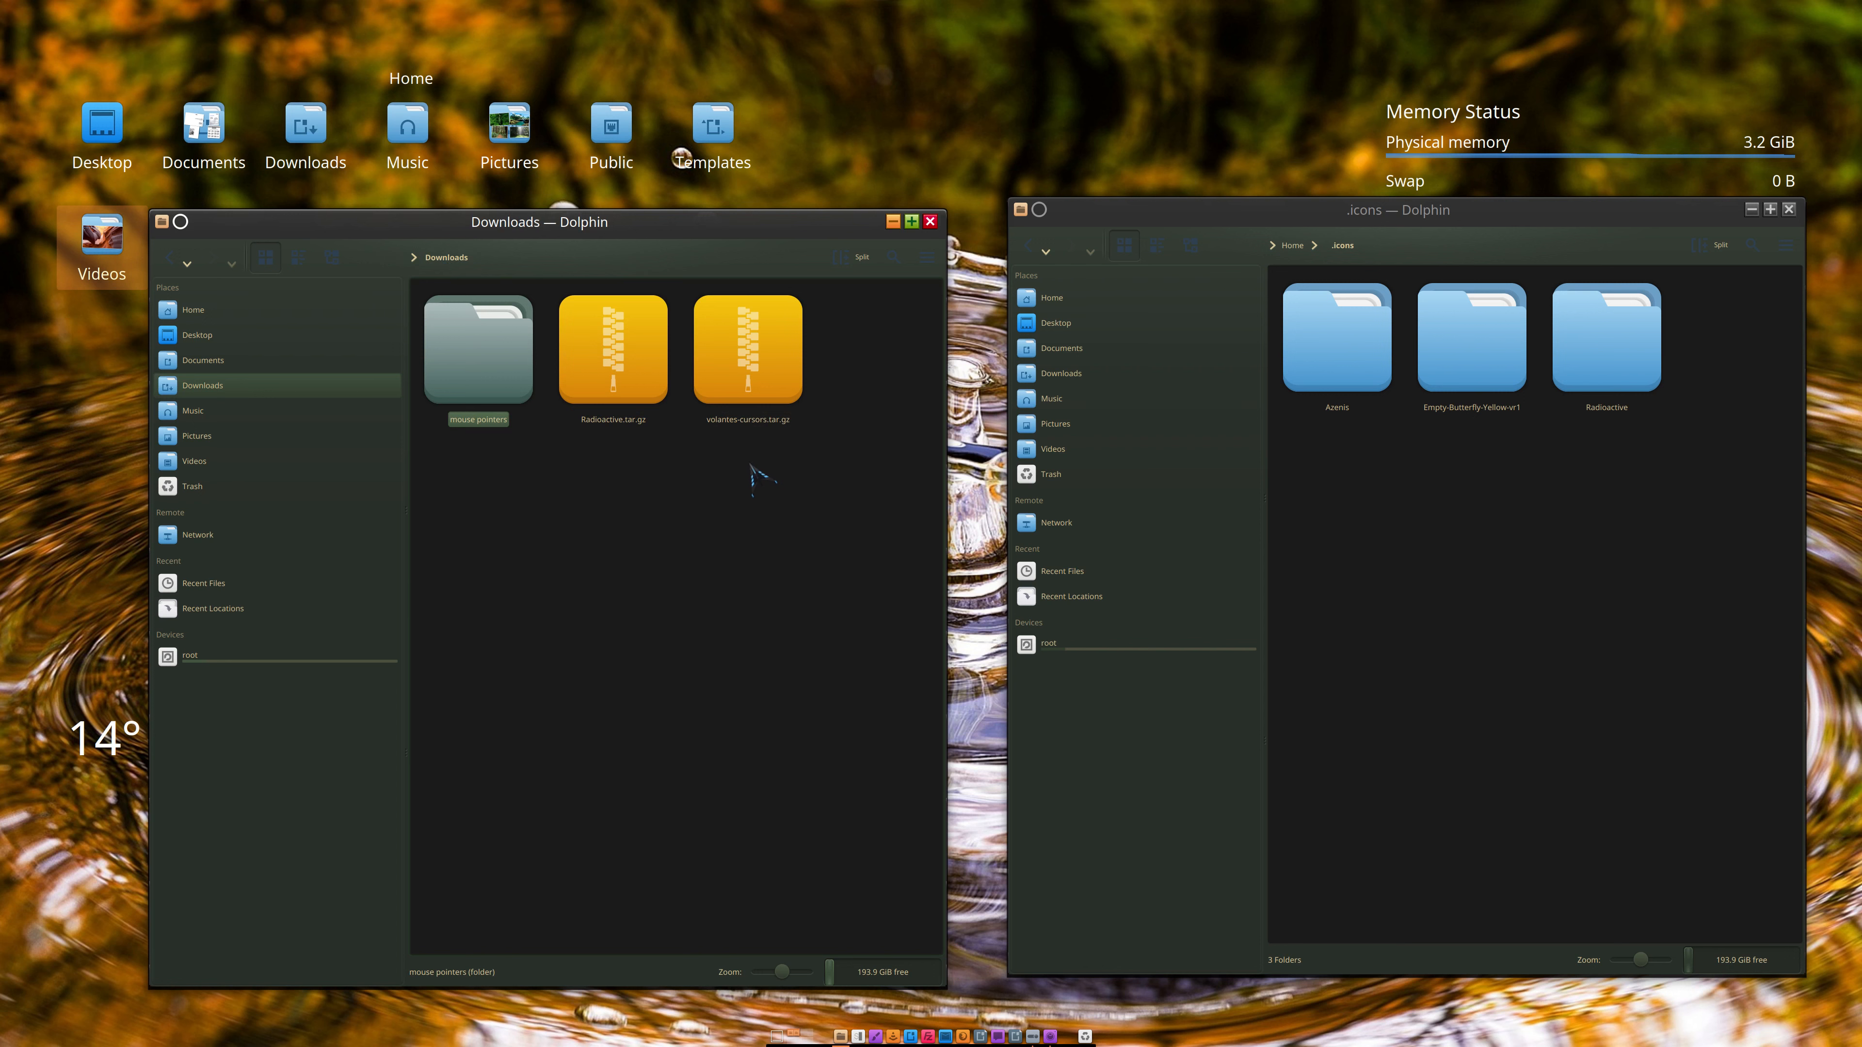
Step: View the contents of the Azenis and Radioactive theme folders inside .icons, and return to .icons
{"action": "left_click", "coordinate": [1357, 364]}
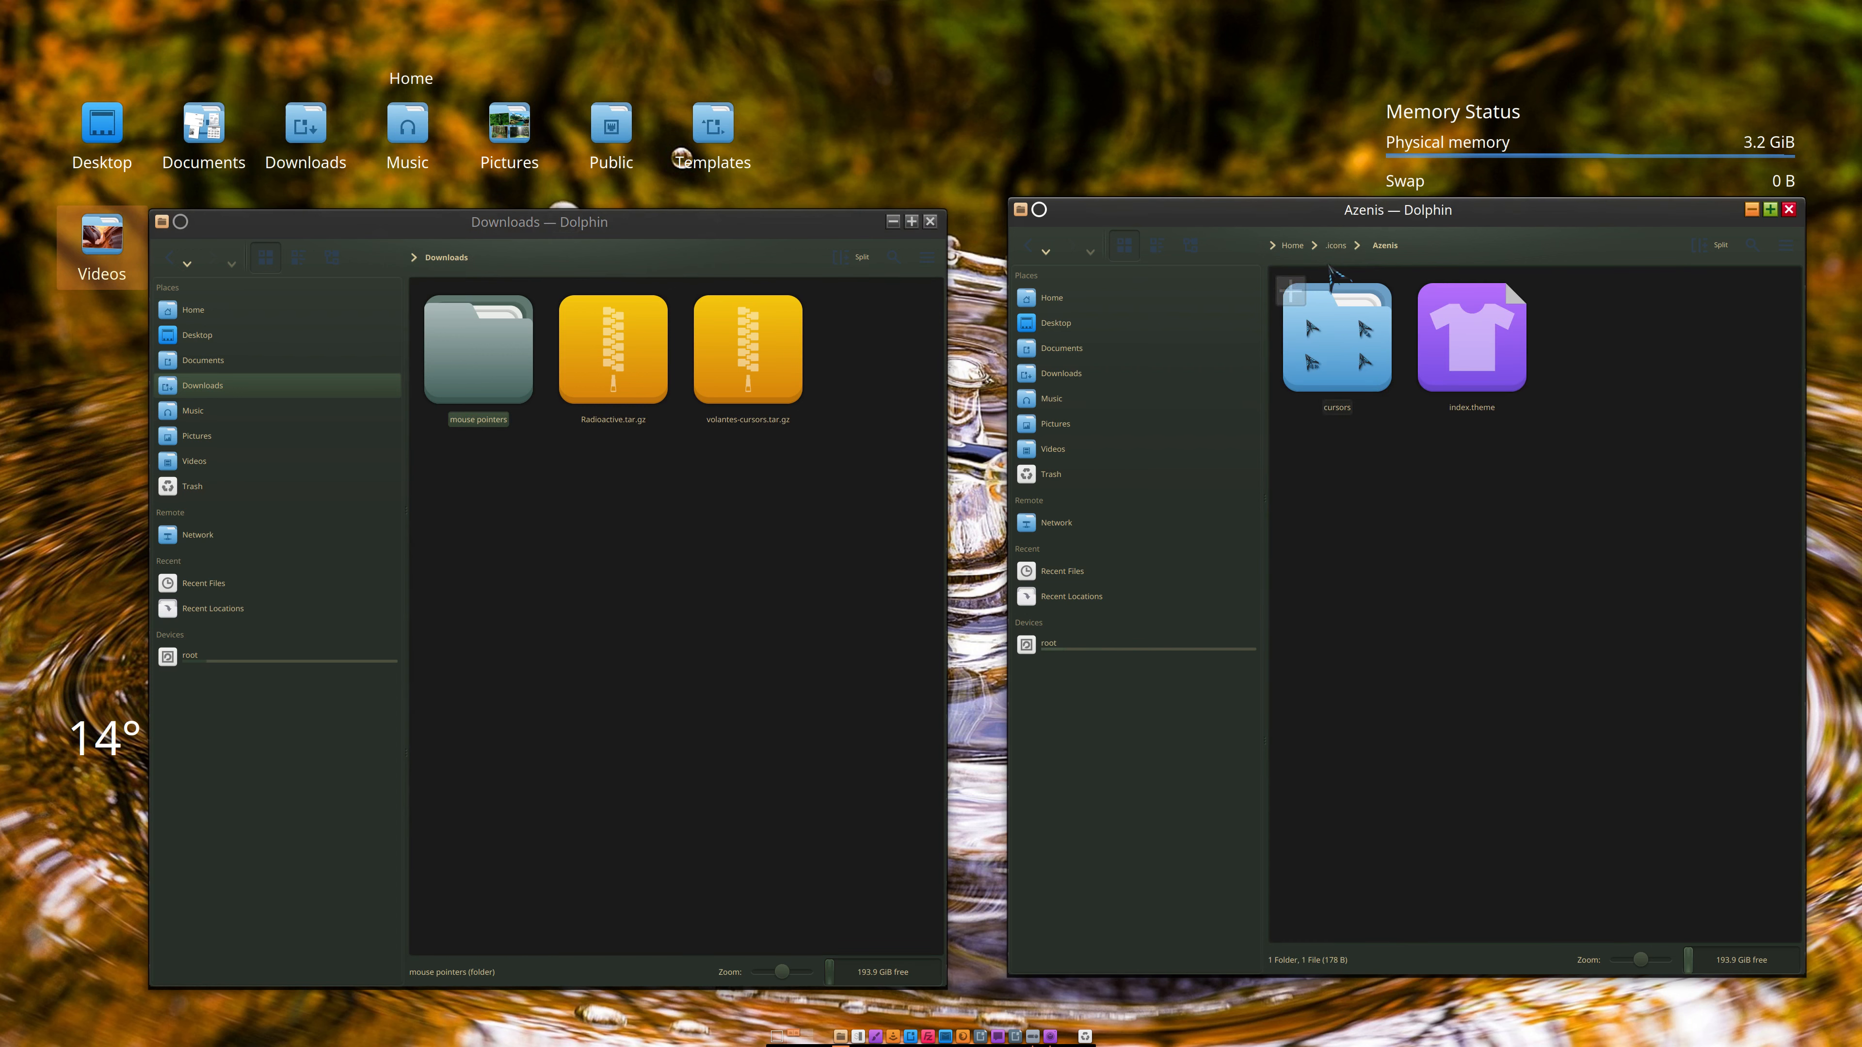
{"action": "left_click", "coordinate": [1337, 247]}
{"action": "left_click", "coordinate": [1600, 346]}
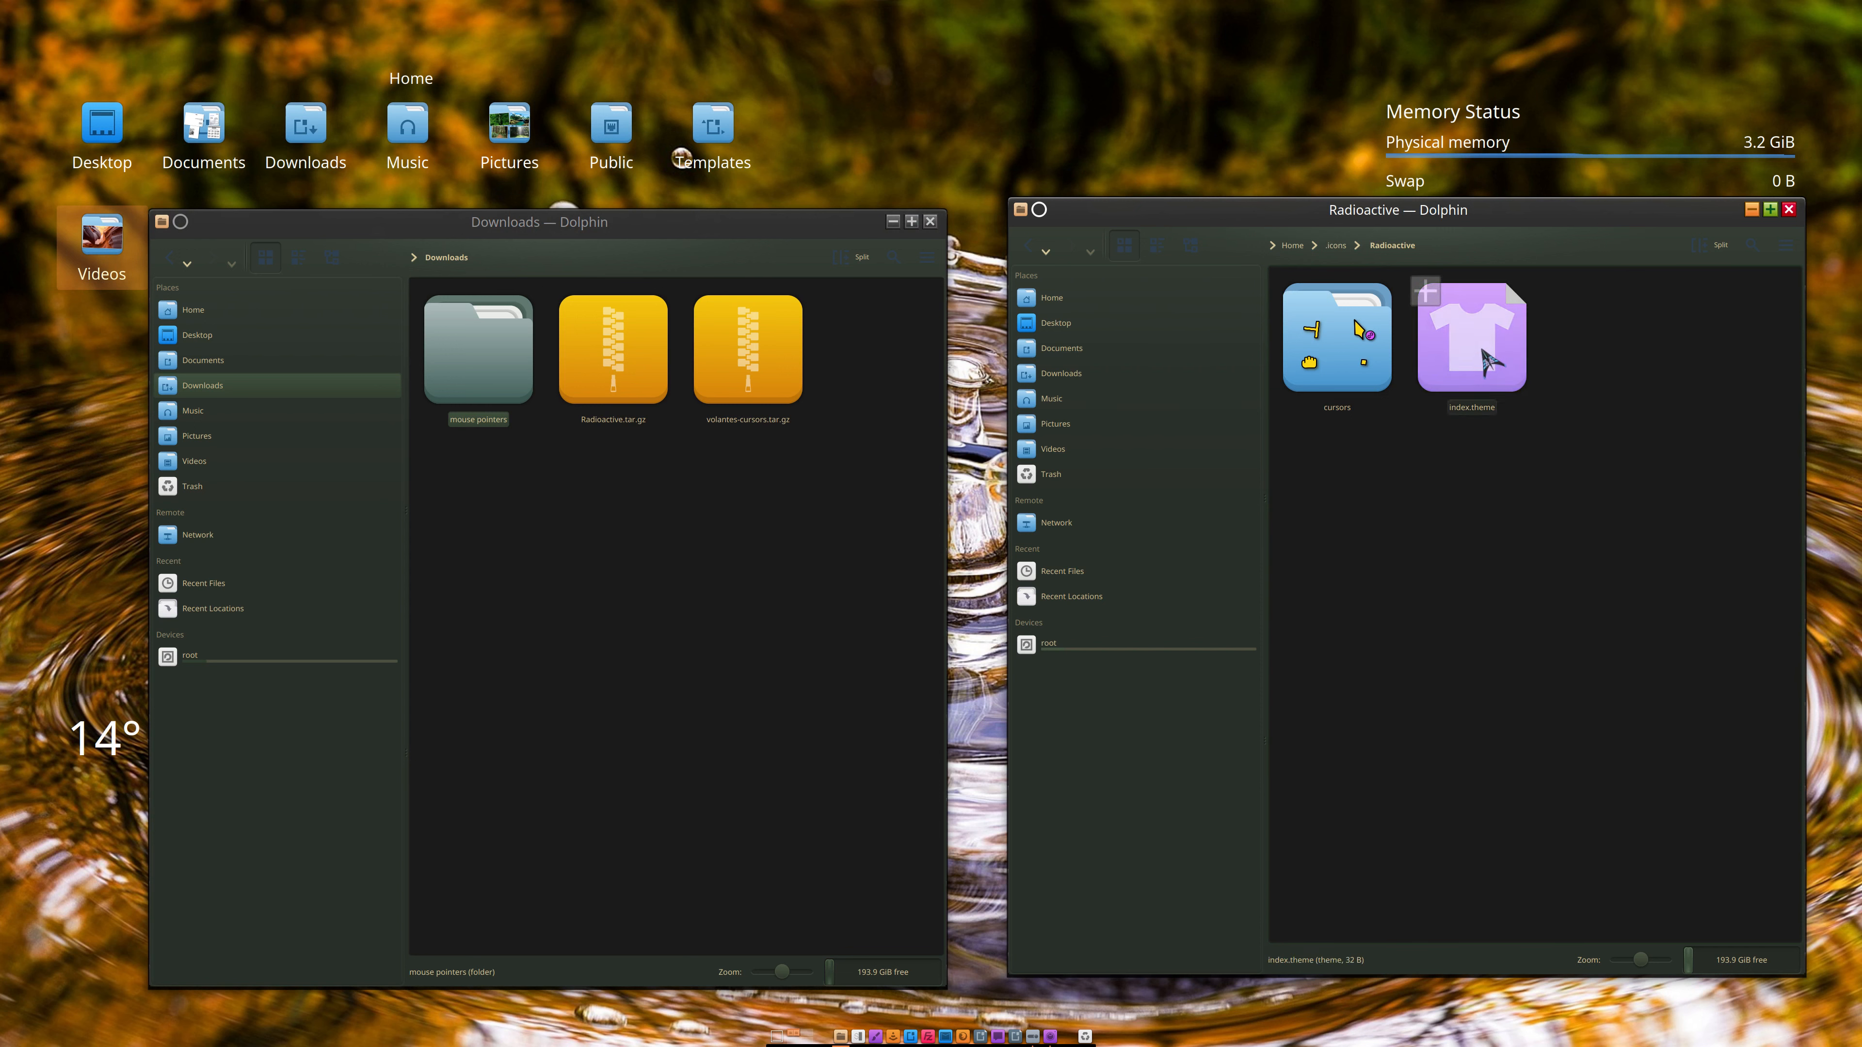
{"action": "left_click", "coordinate": [1338, 246]}
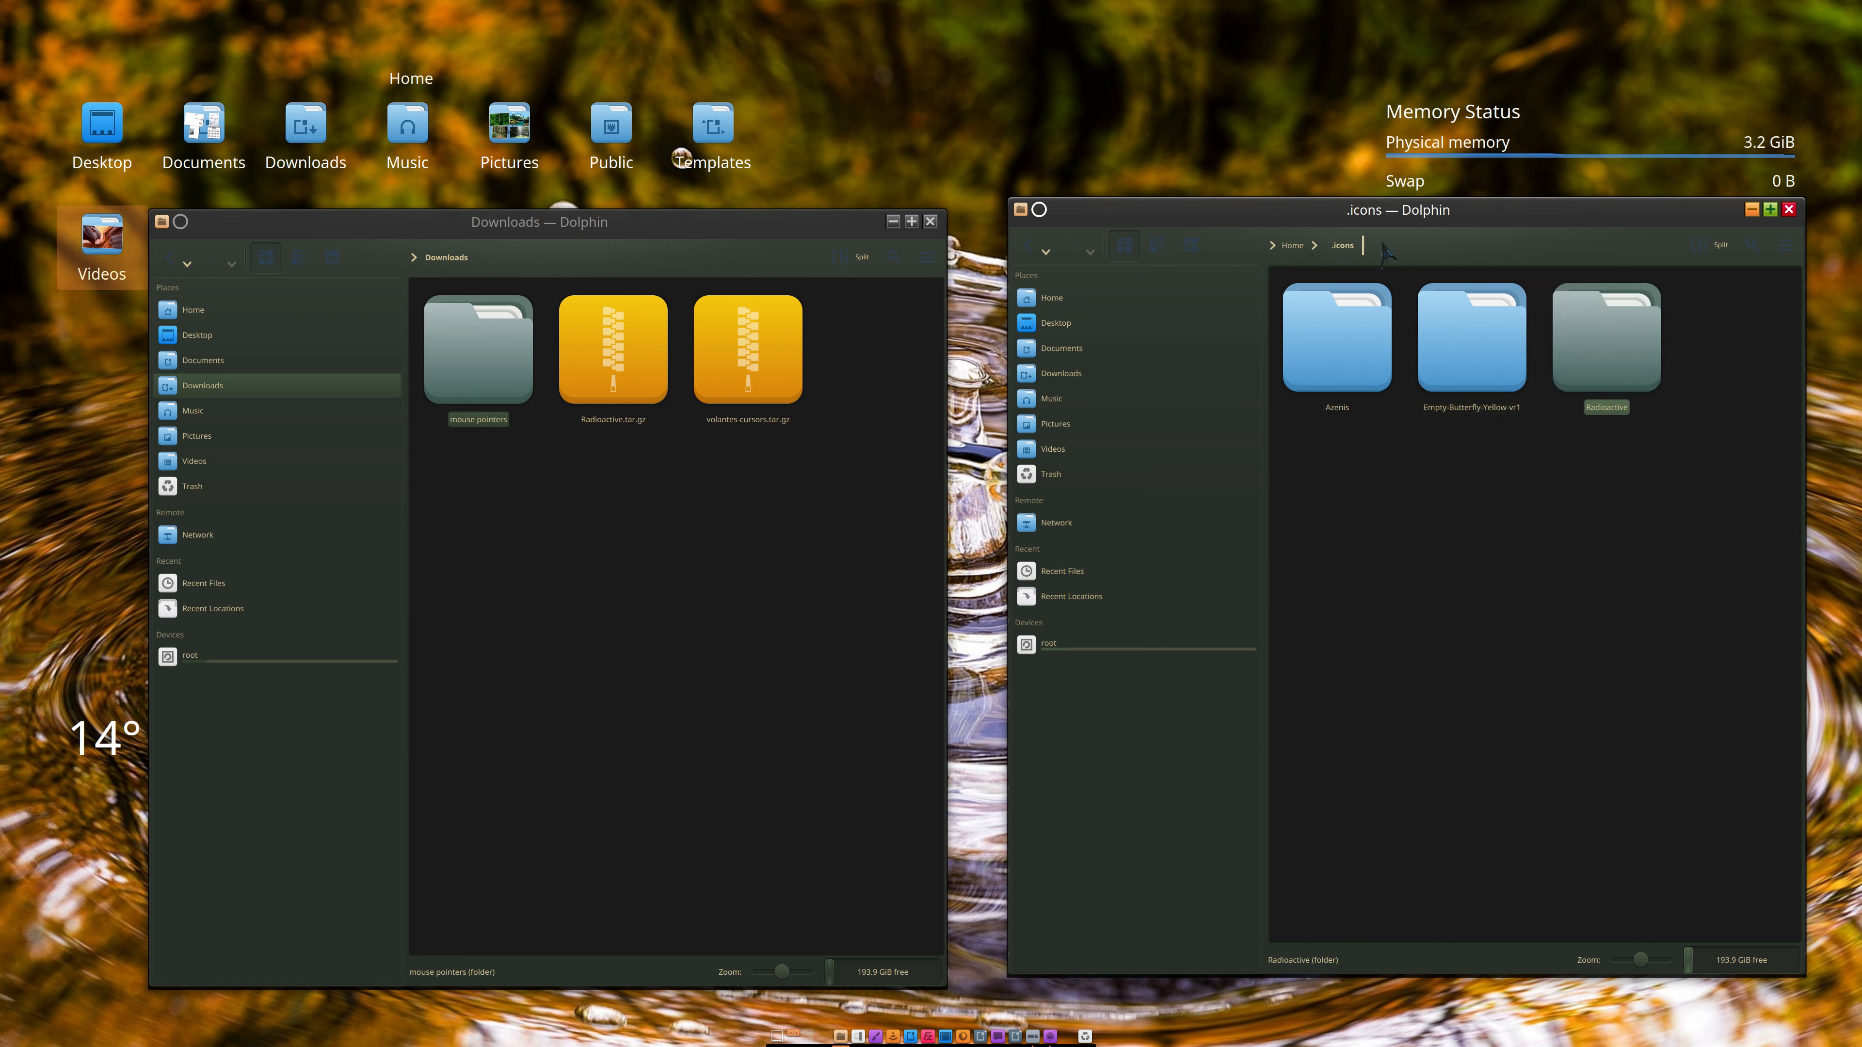
Step: Extract Radioactive.tar.gz into the Downloads folder and close the archive window
{"action": "left_click", "coordinate": [594, 553]}
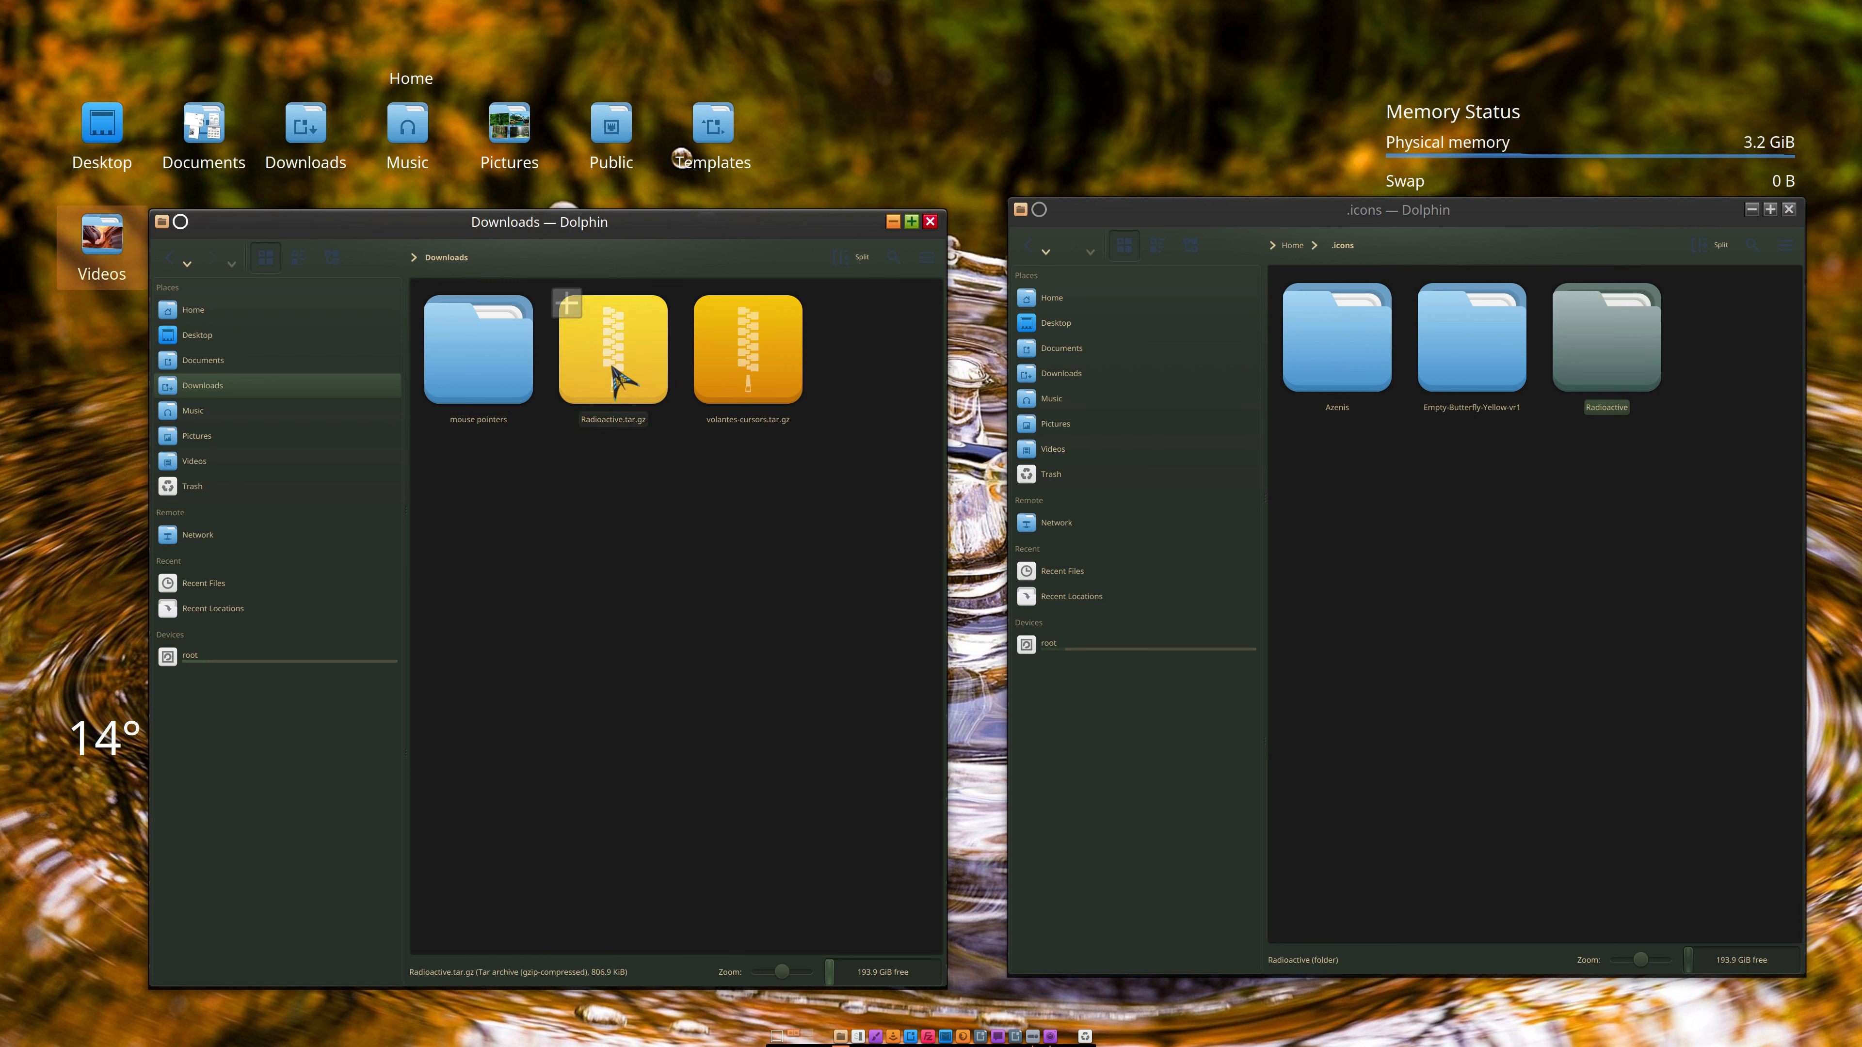
{"action": "left_click", "coordinate": [615, 359]}
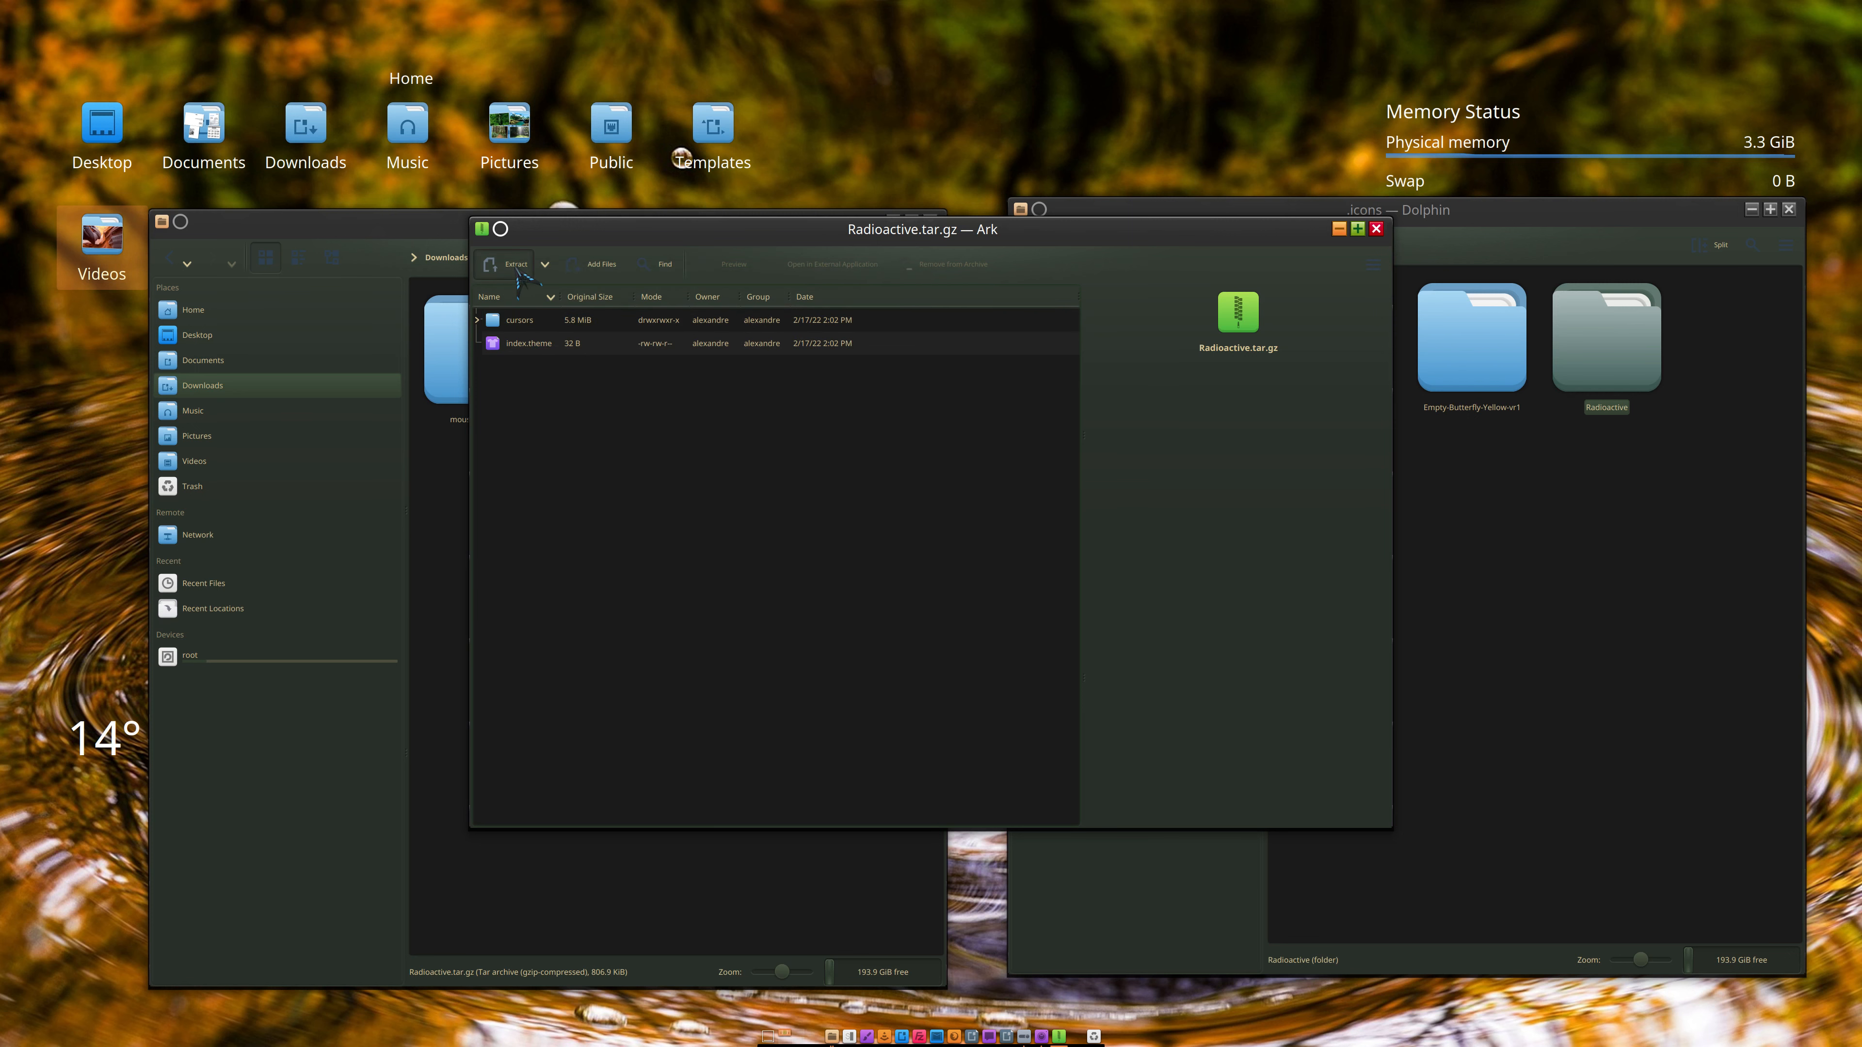
{"action": "left_click", "coordinate": [1252, 712]}
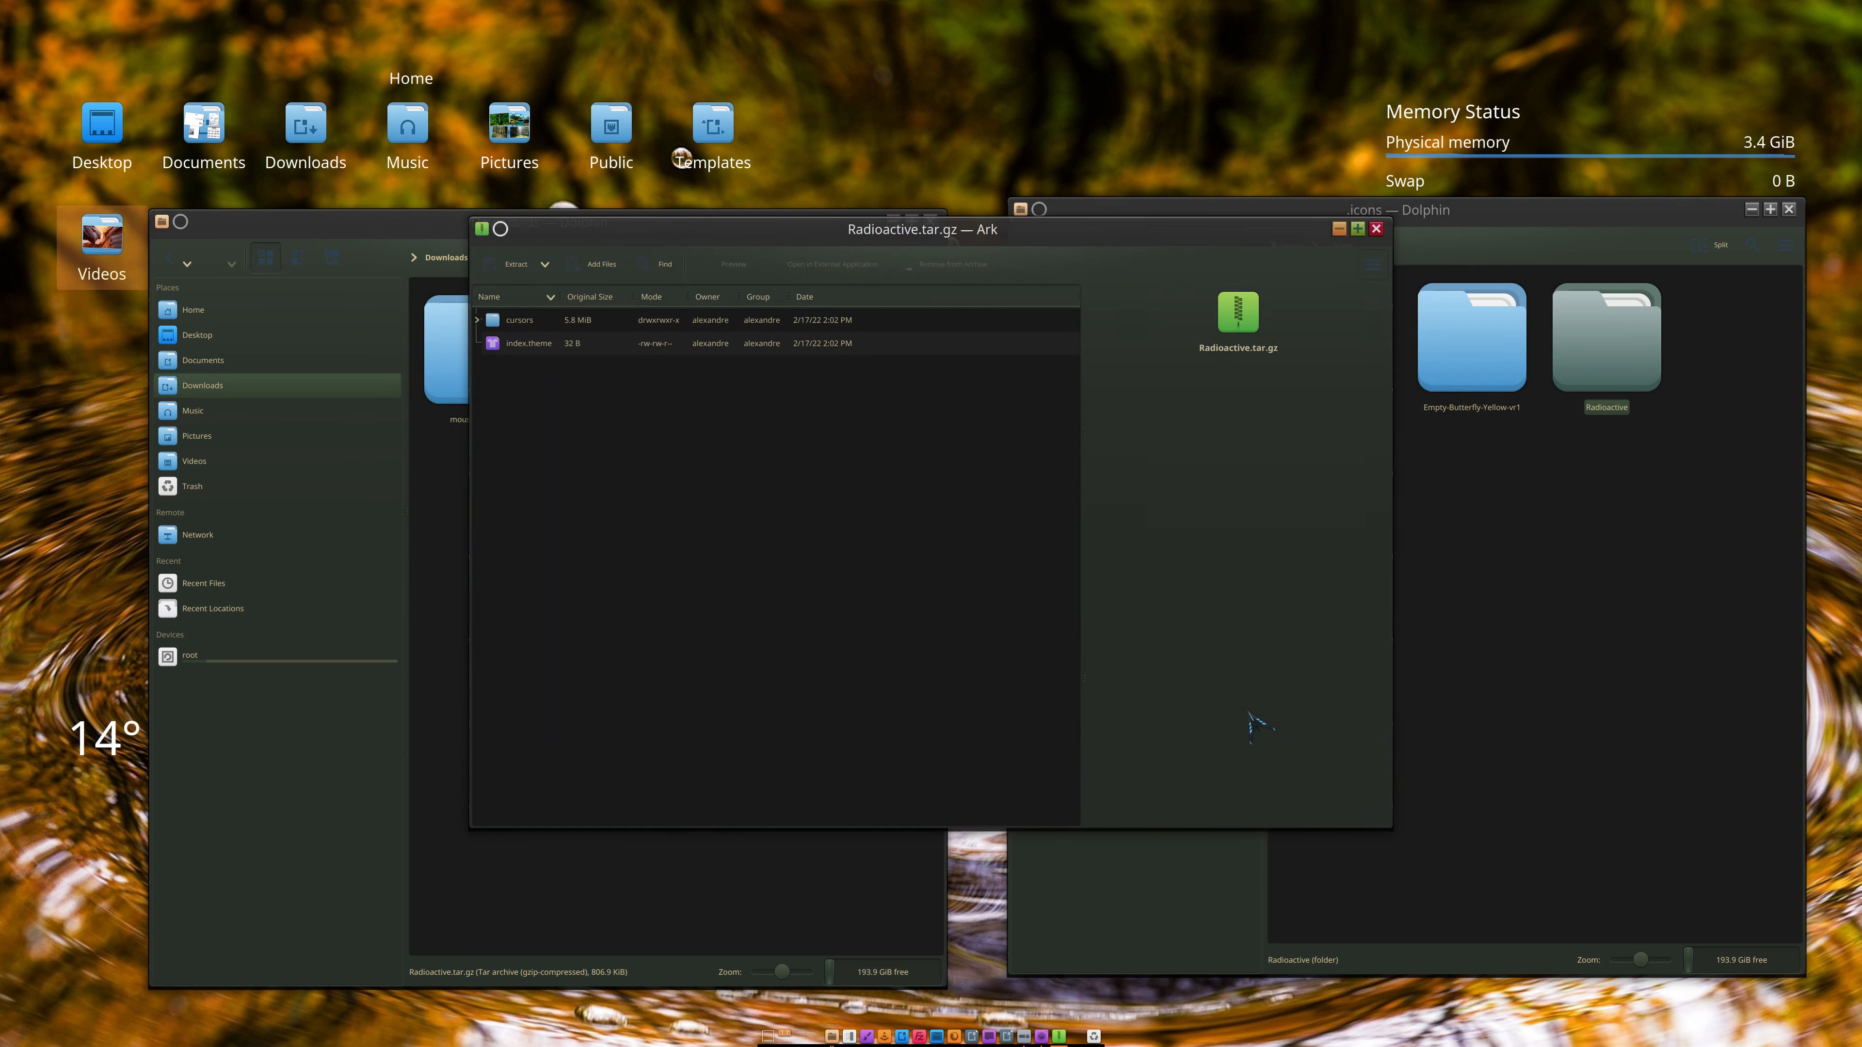
{"action": "left_click", "coordinate": [1376, 229]}
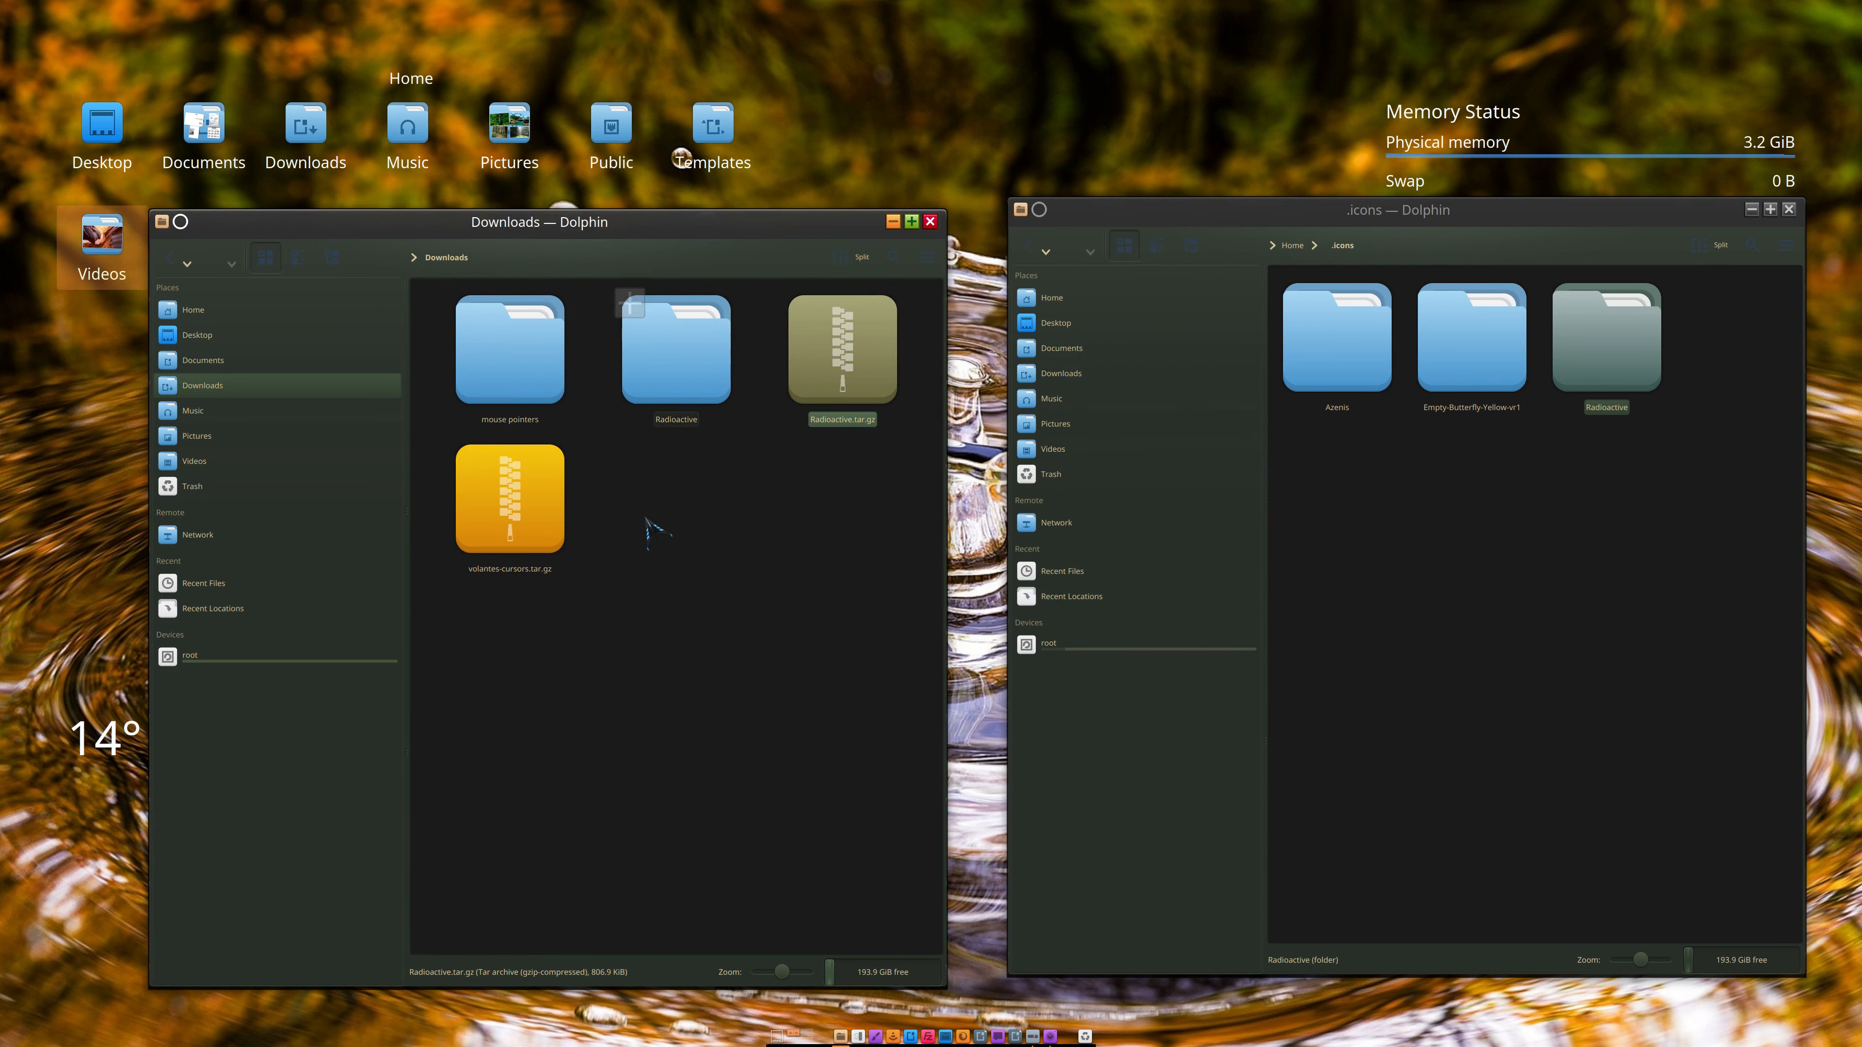
Step: Compare the contents of the extracted Radioactive folder in Downloads with the Radioactive folder in .icons, and return to Downloads
{"action": "left_click", "coordinate": [674, 378]}
{"action": "double_click", "coordinate": [675, 376]}
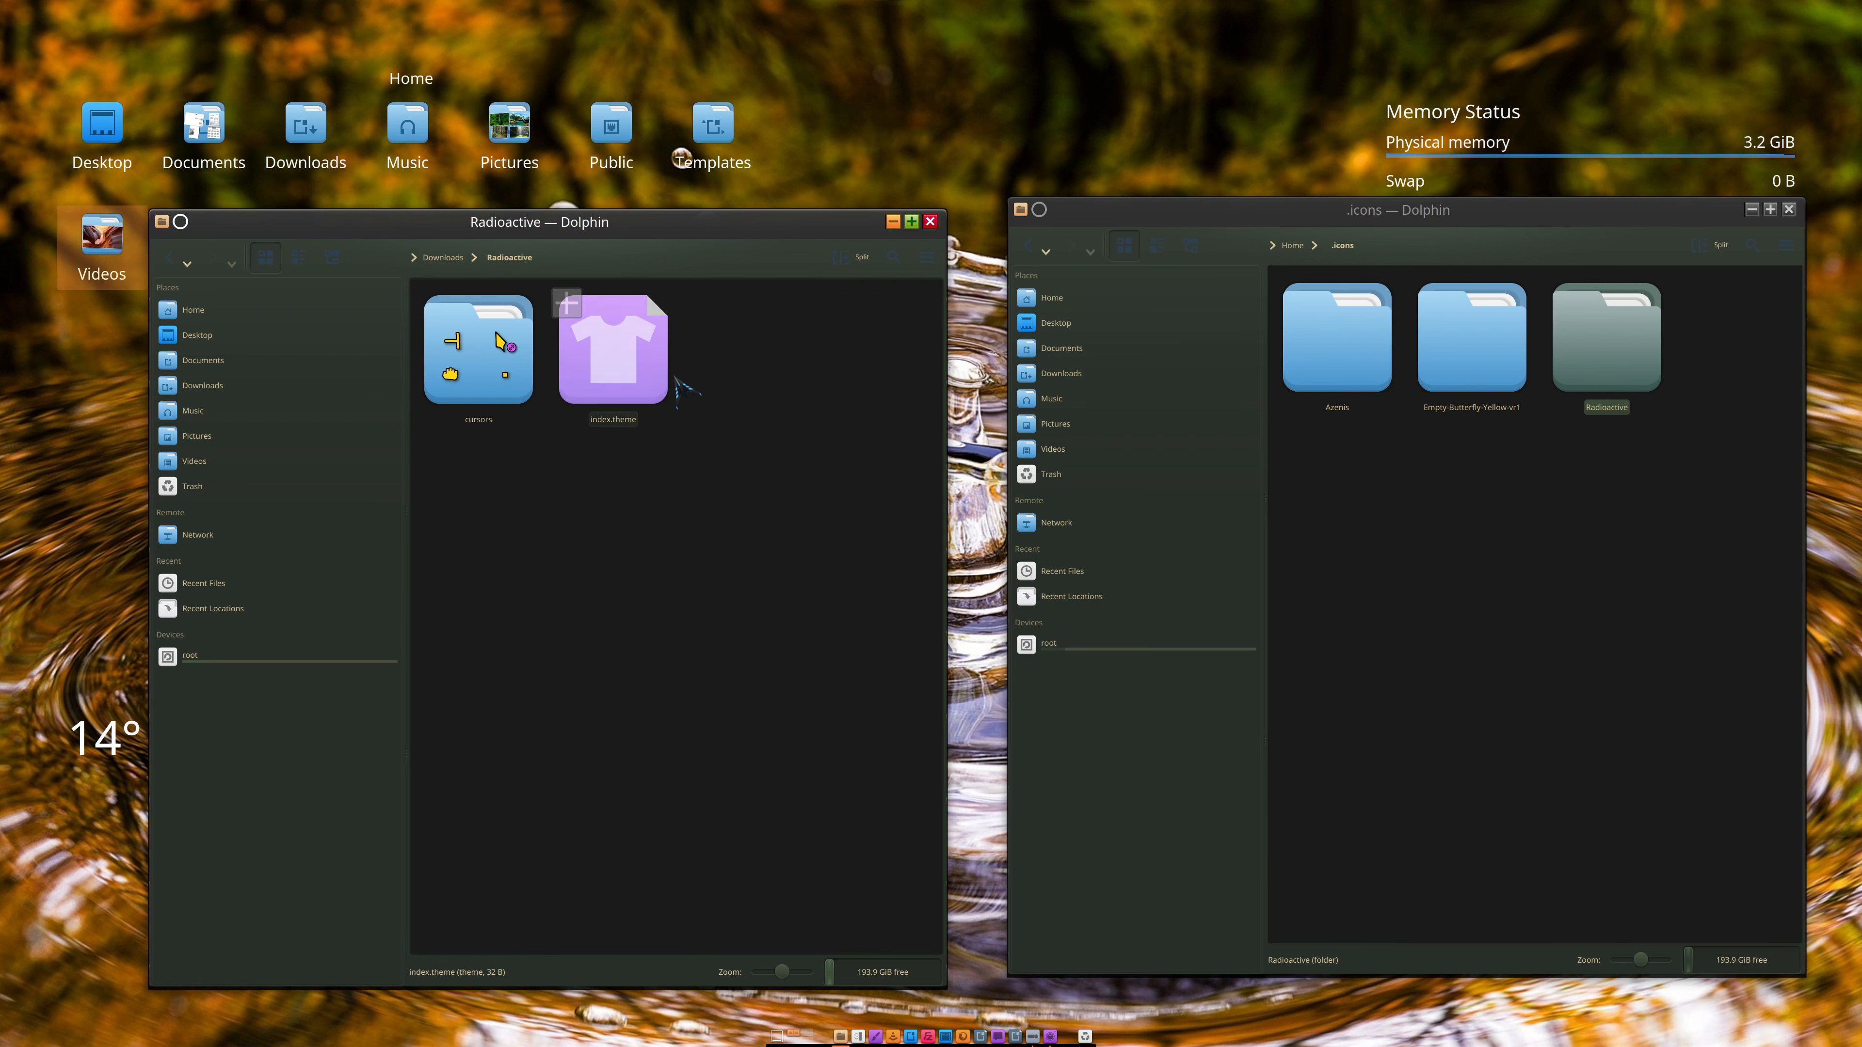
{"action": "double_click", "coordinate": [1591, 359]}
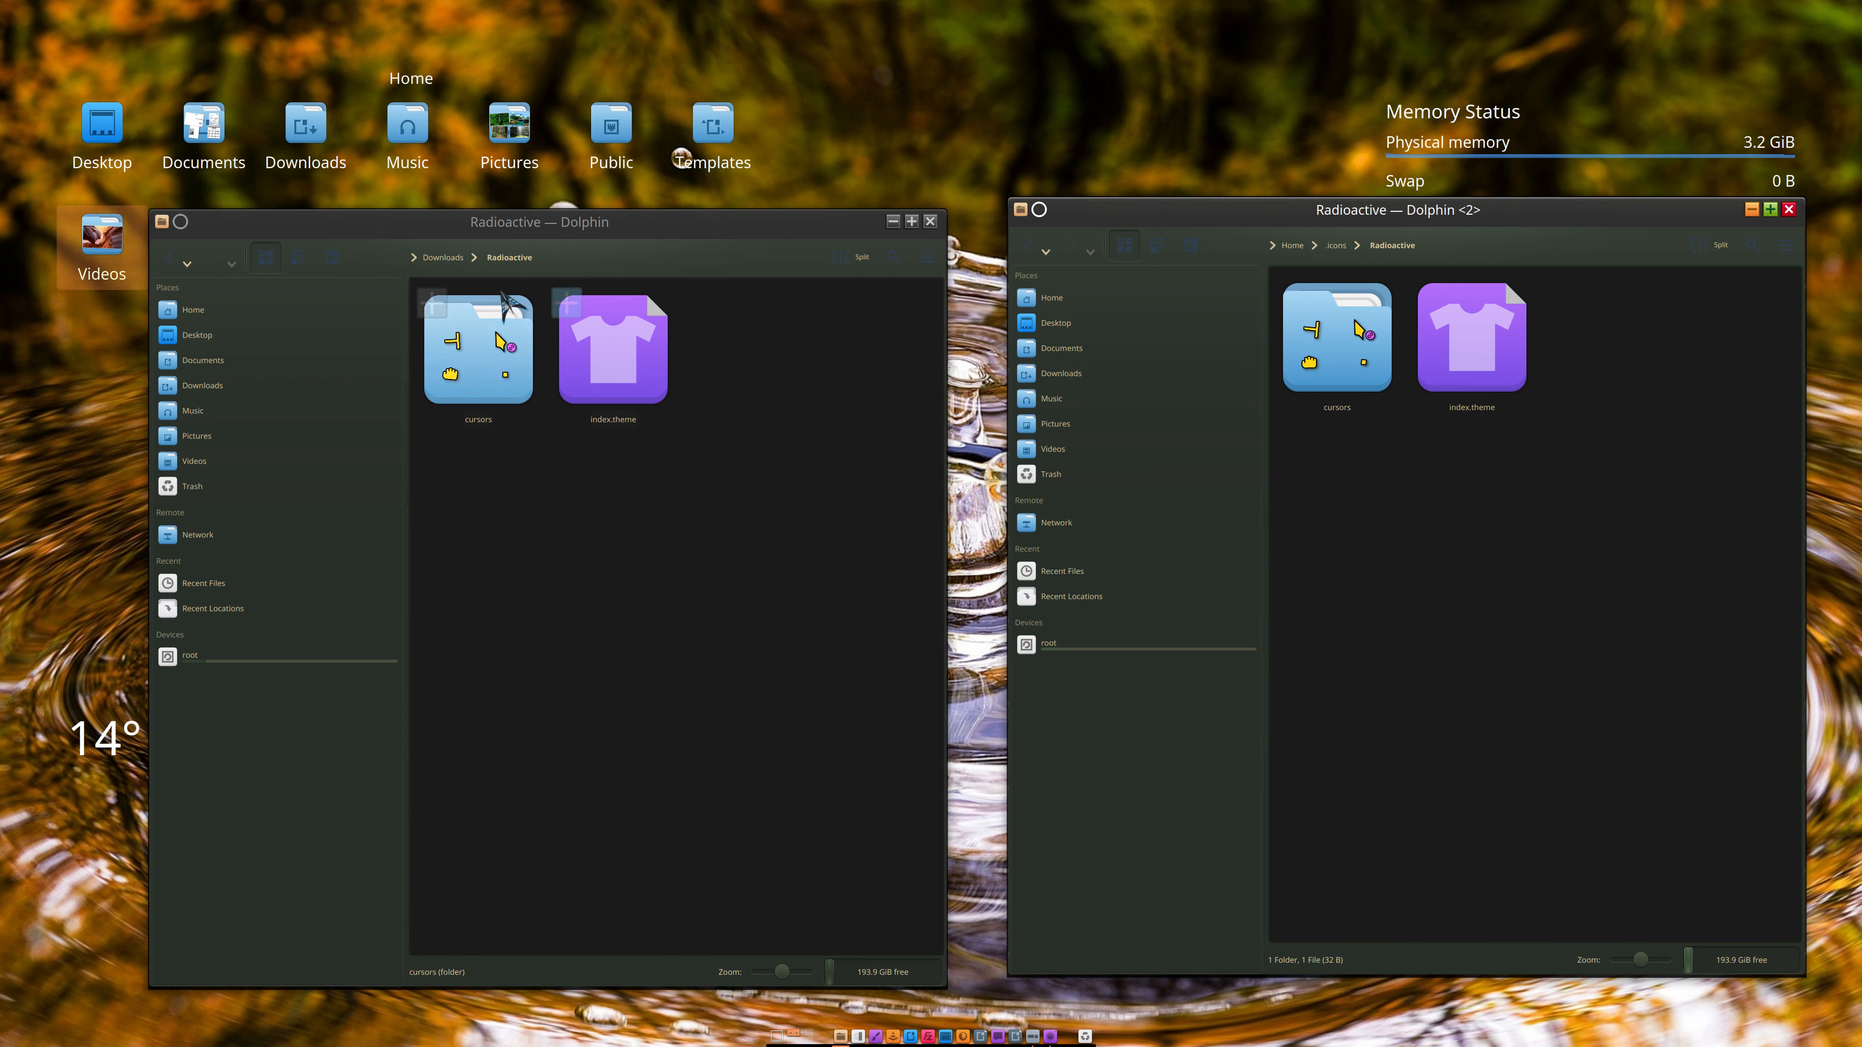
{"action": "left_click", "coordinate": [443, 257]}
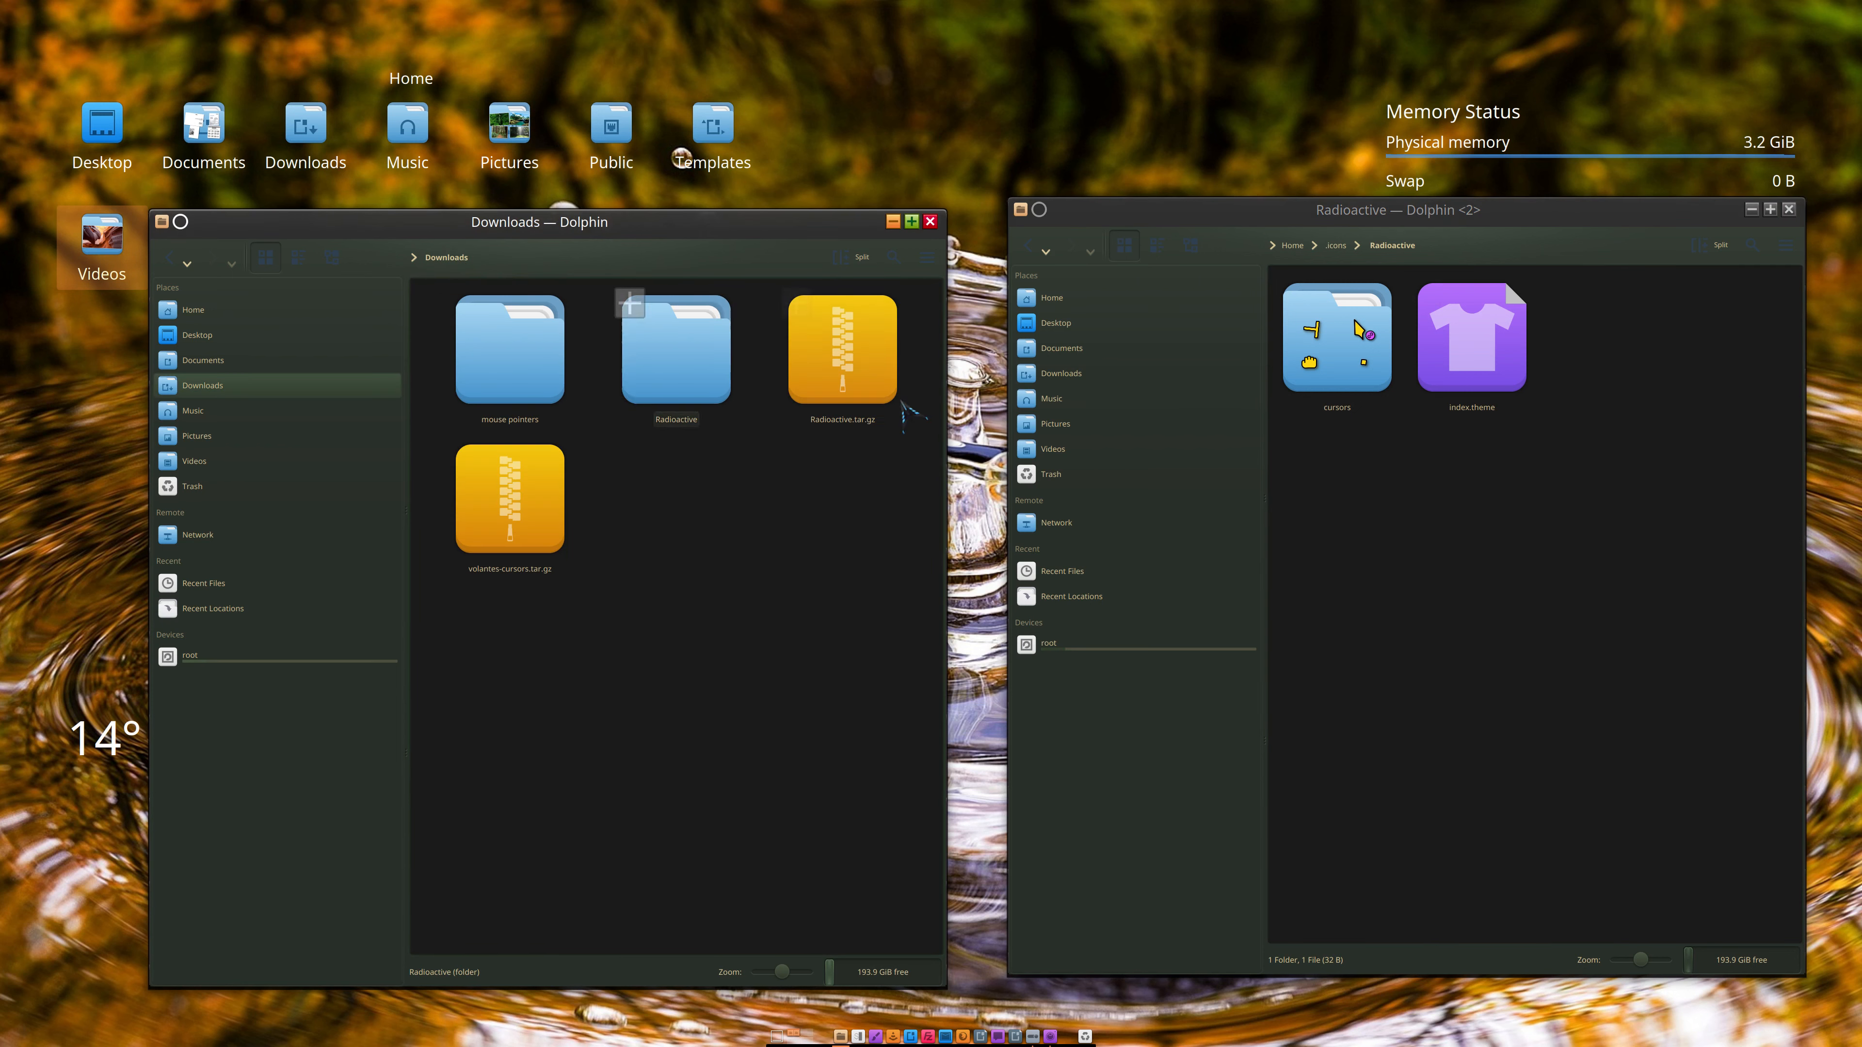
Step: Return the second window to .icons, and delete the extracted Radioactive folder from Downloads
{"action": "left_click", "coordinate": [1338, 246]}
{"action": "left_click", "coordinate": [1574, 358]}
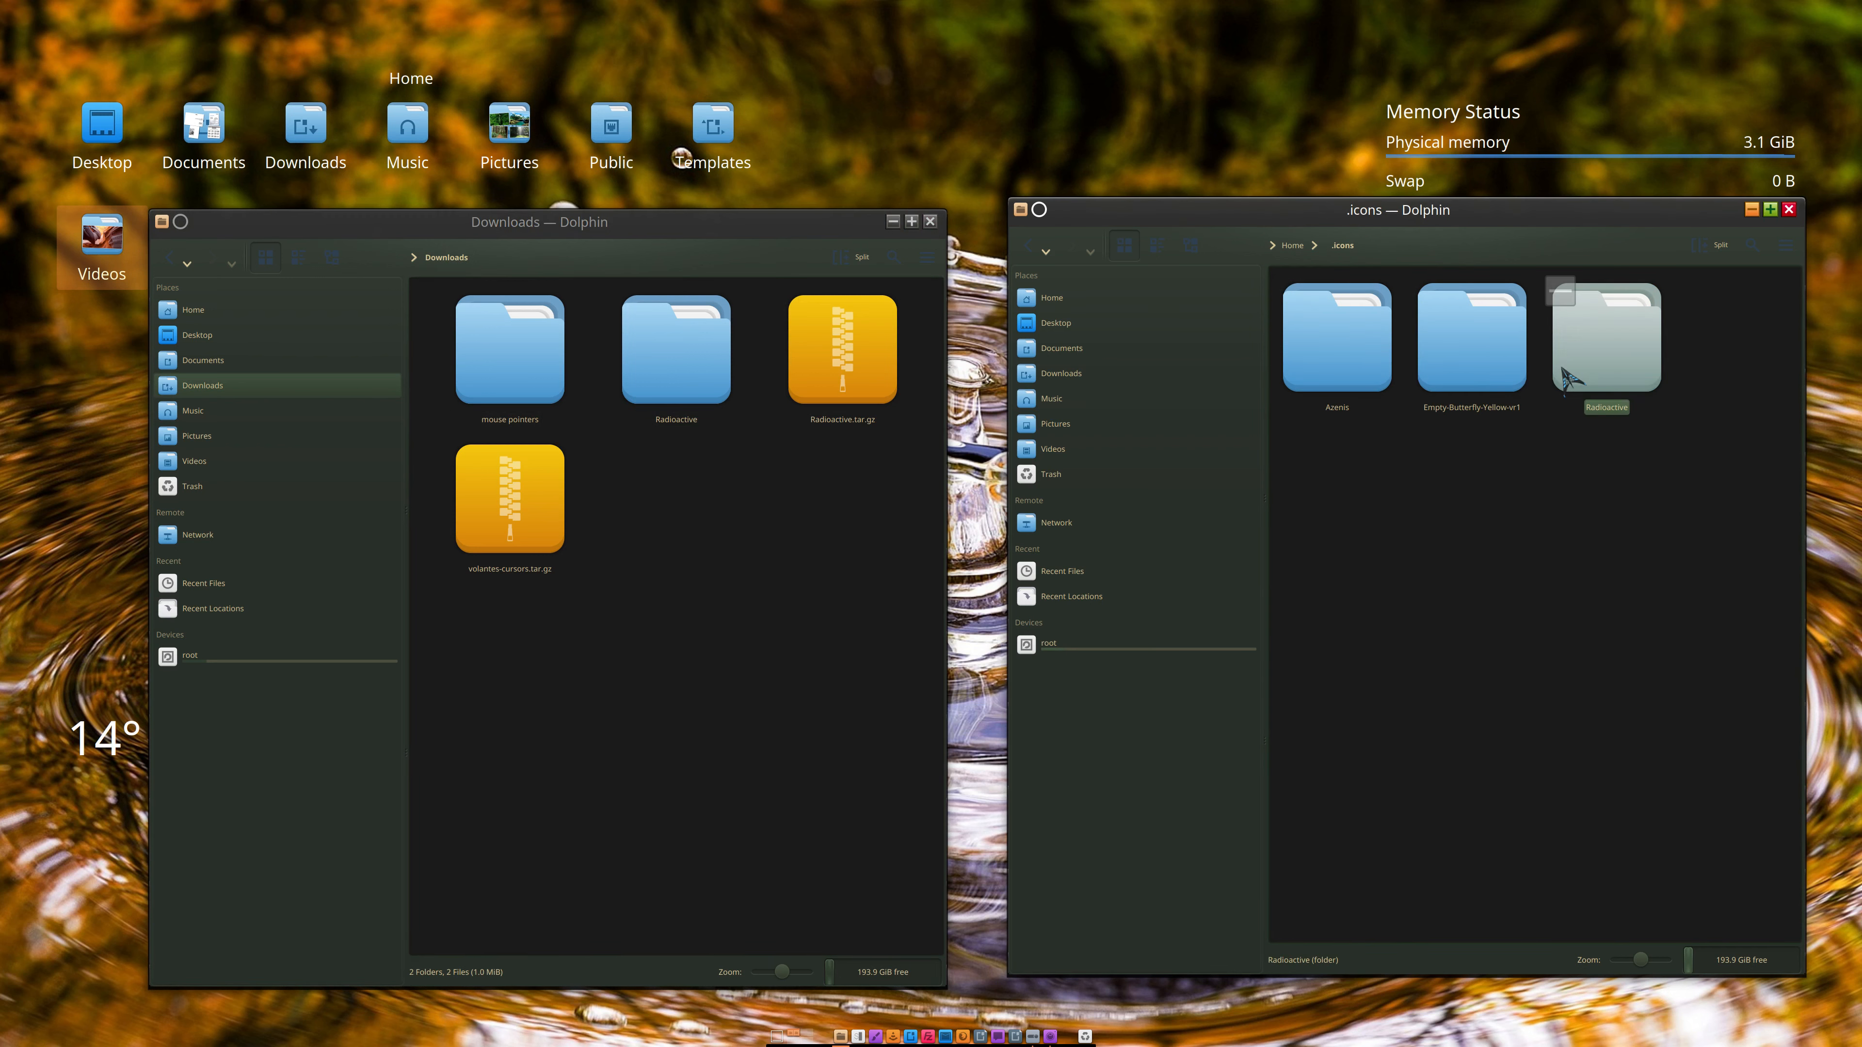
{"action": "left_click", "coordinate": [693, 373]}
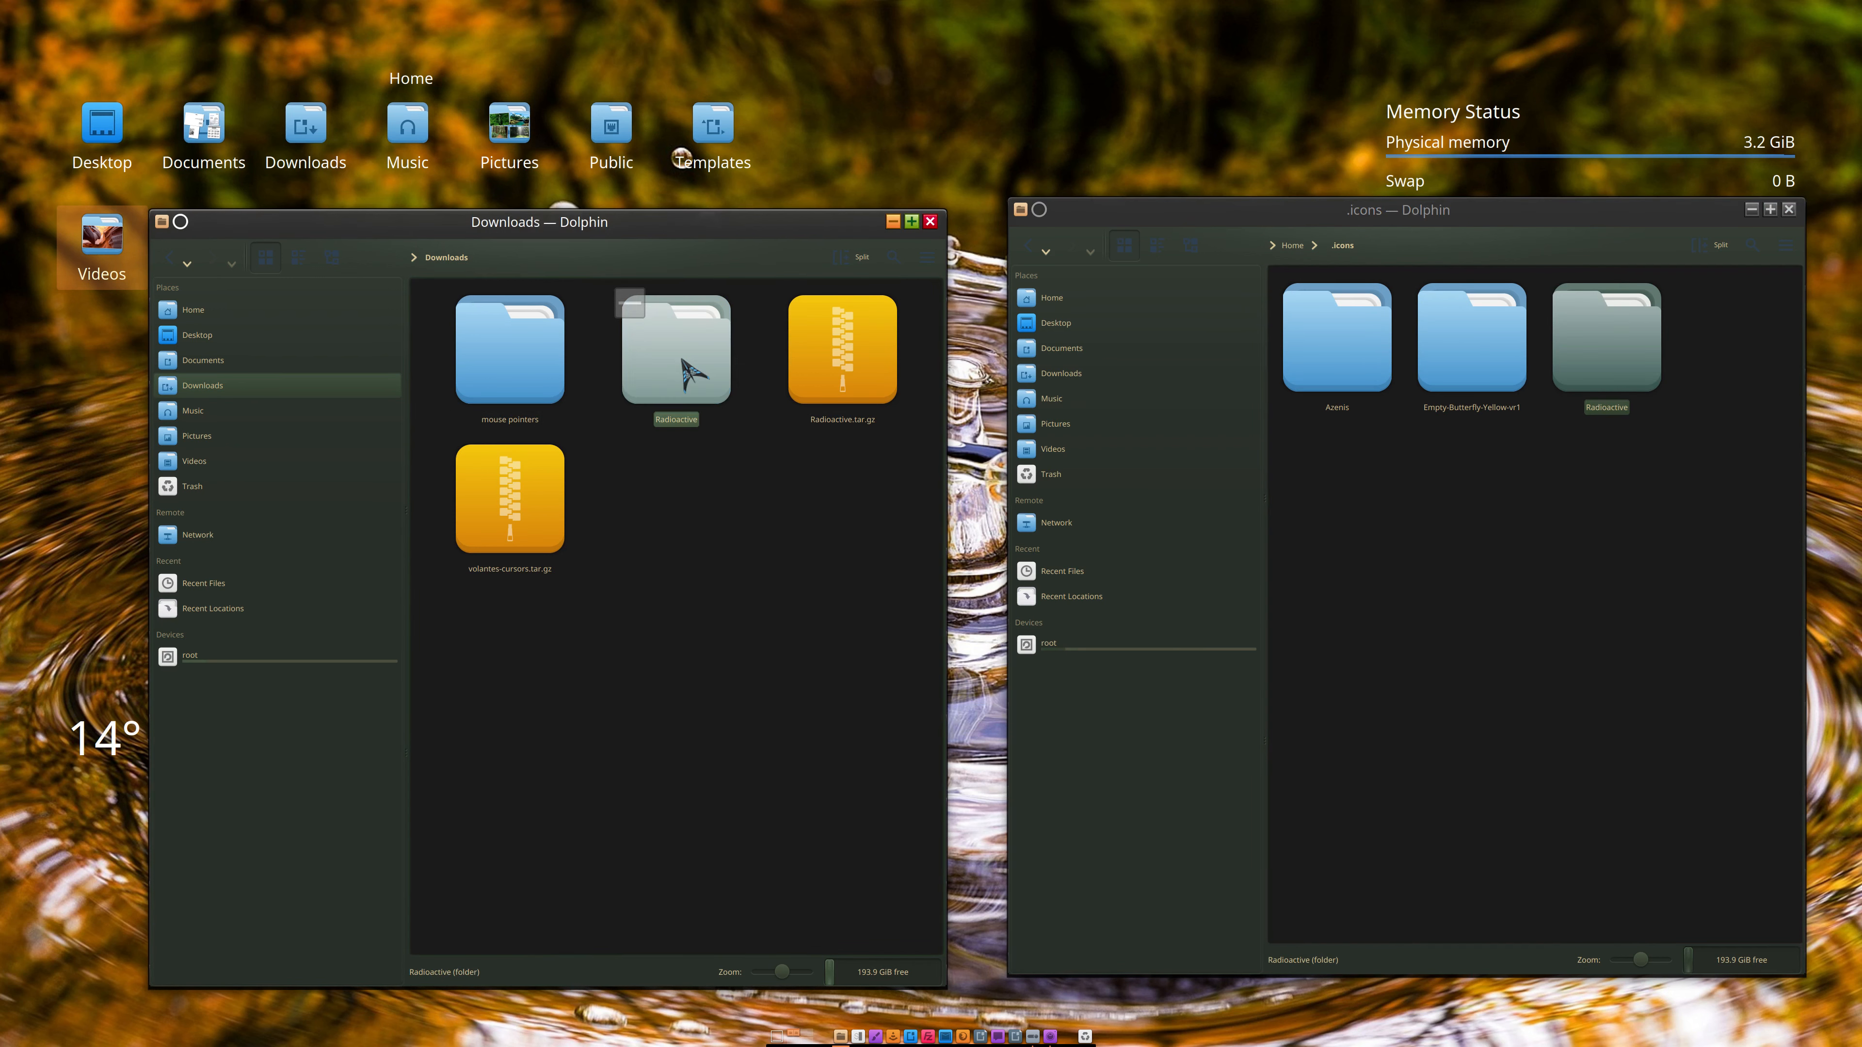
{"action": "key", "text": "Delete"}
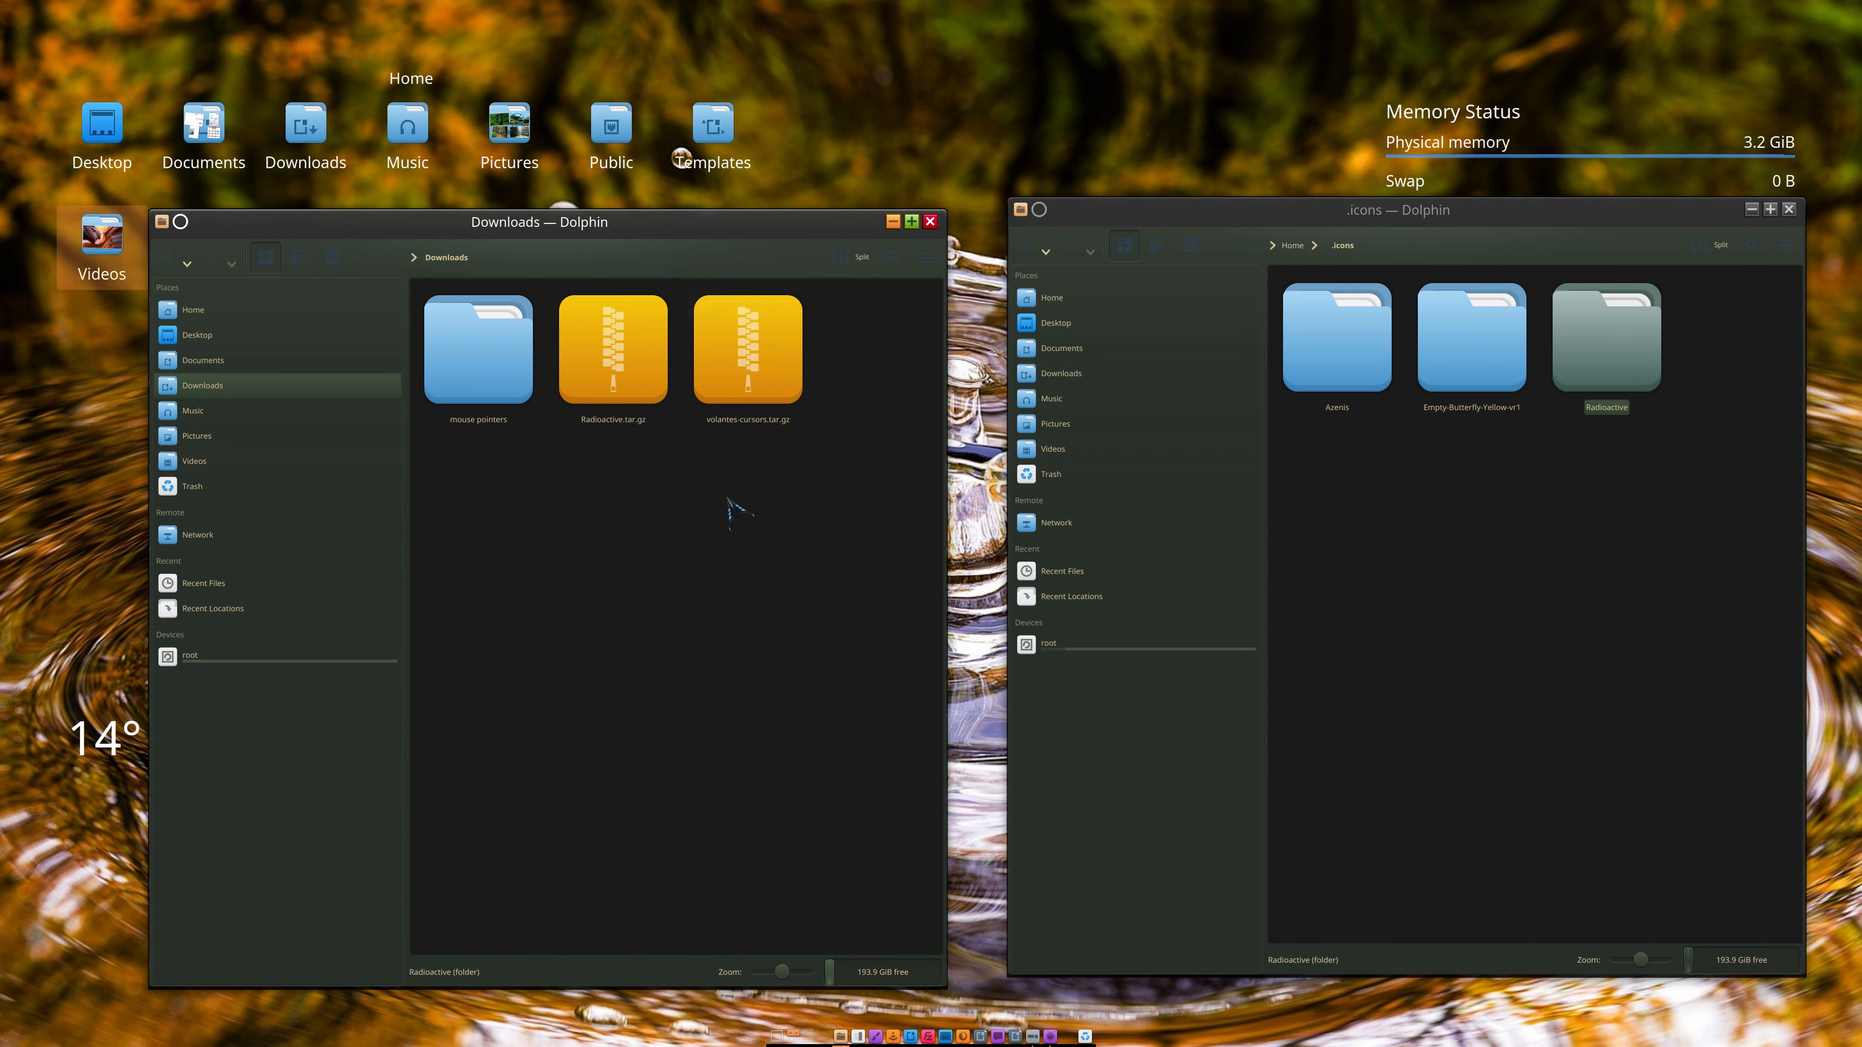
Step: Extract volantes-cursors.tar.gz into the Downloads folder, keeping Preserve paths when extracting enabled
{"action": "double_click", "coordinate": [751, 359]}
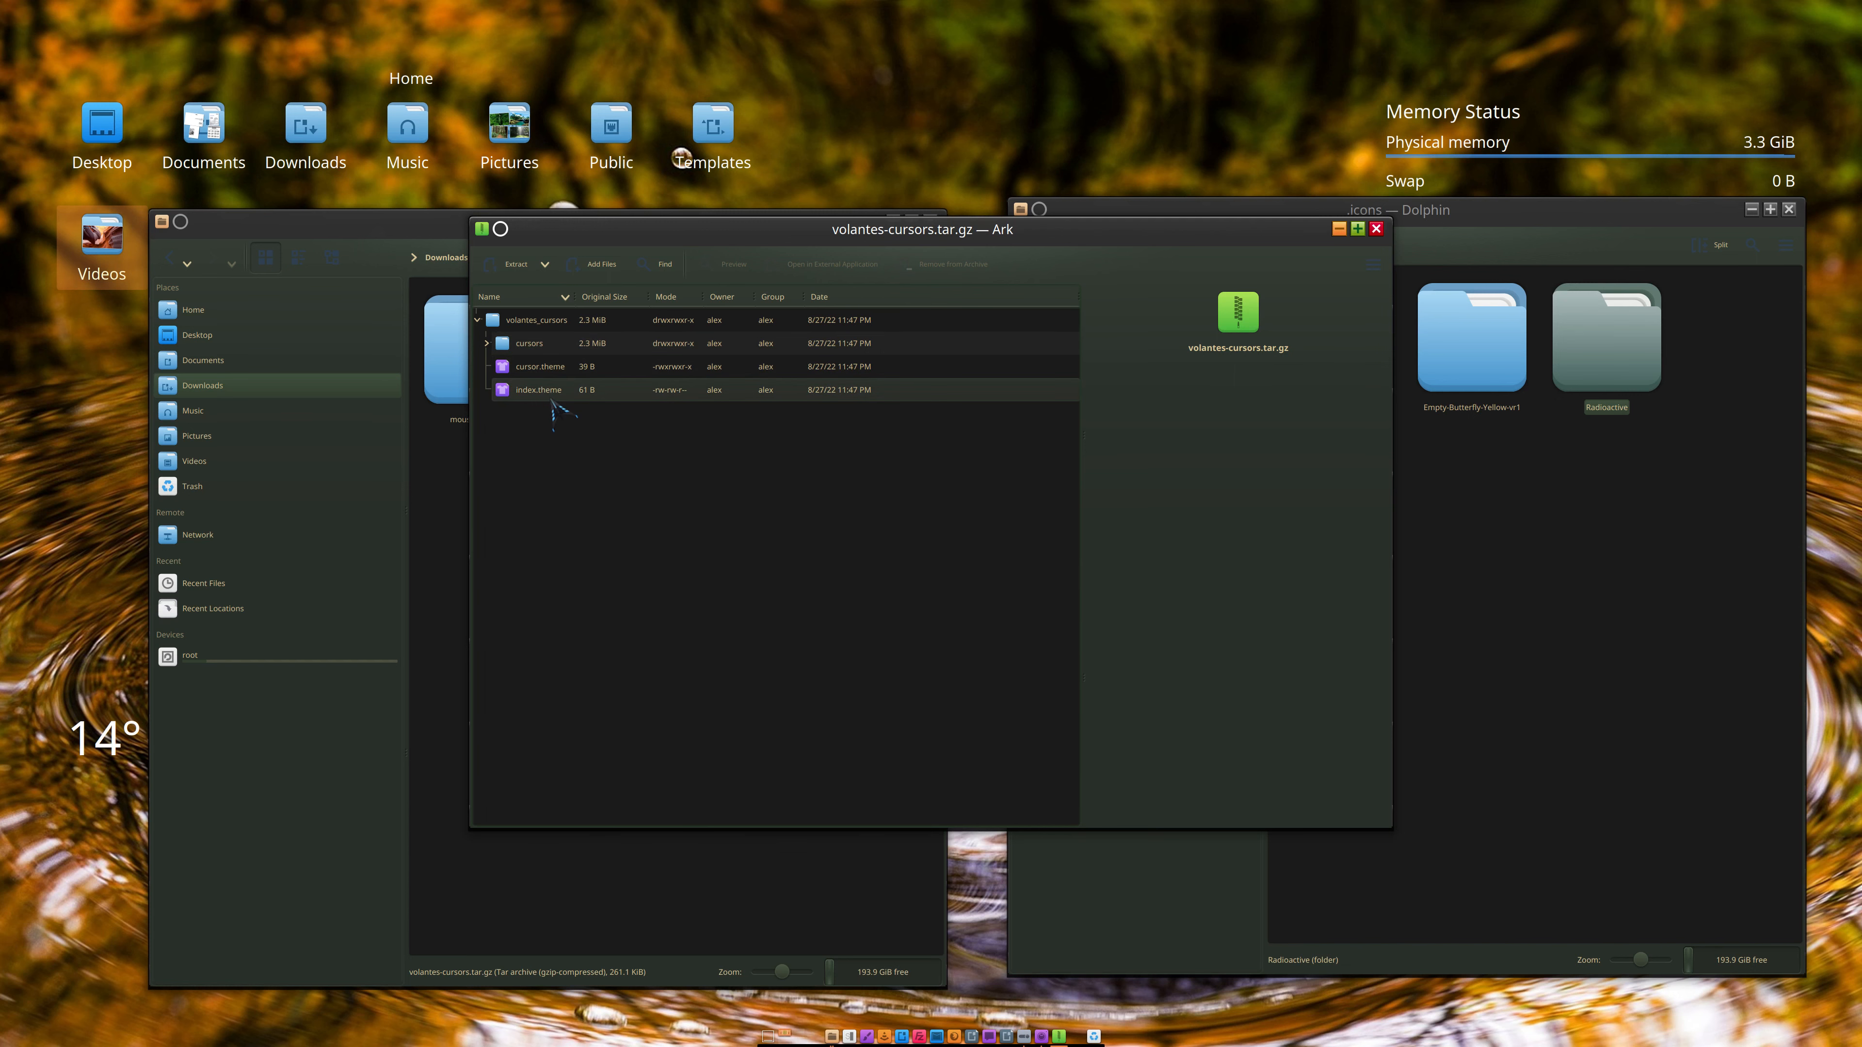
{"action": "left_click_drag", "start_coordinate": [684, 235], "coordinate": [1076, 265]}
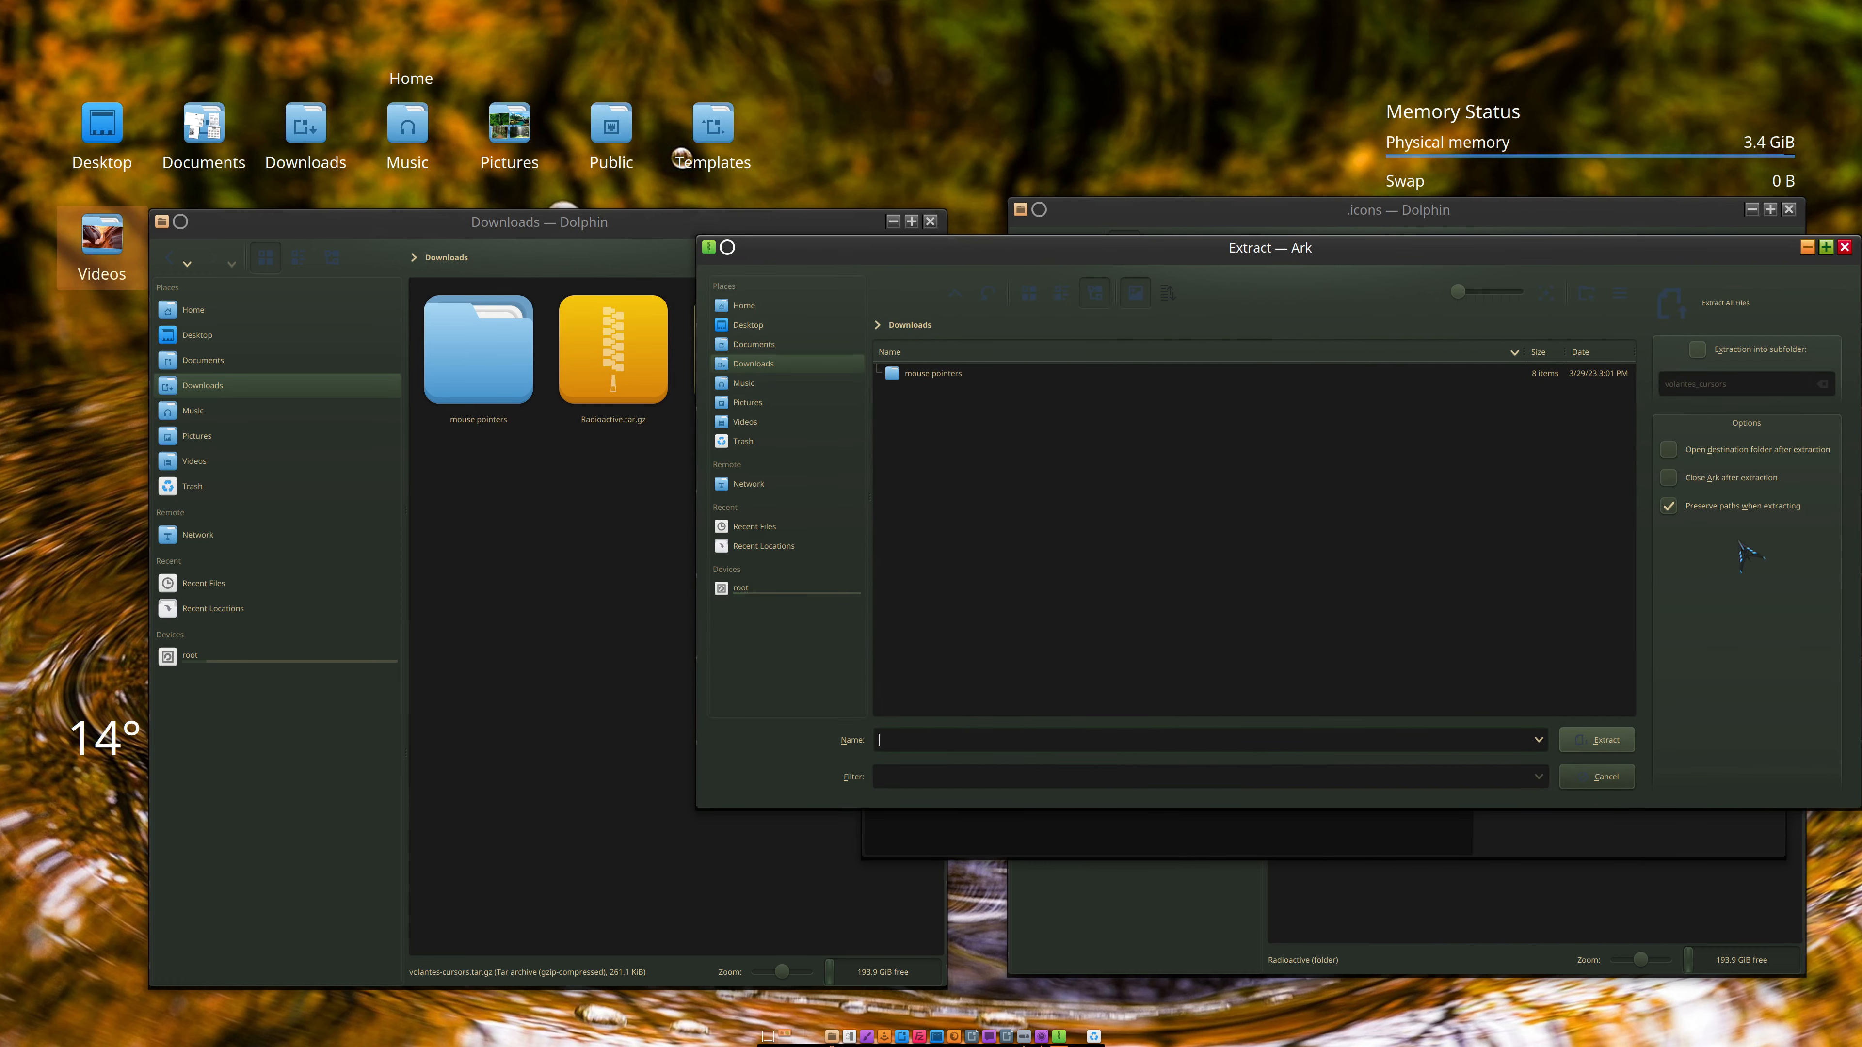
{"action": "left_click", "coordinate": [1605, 741]}
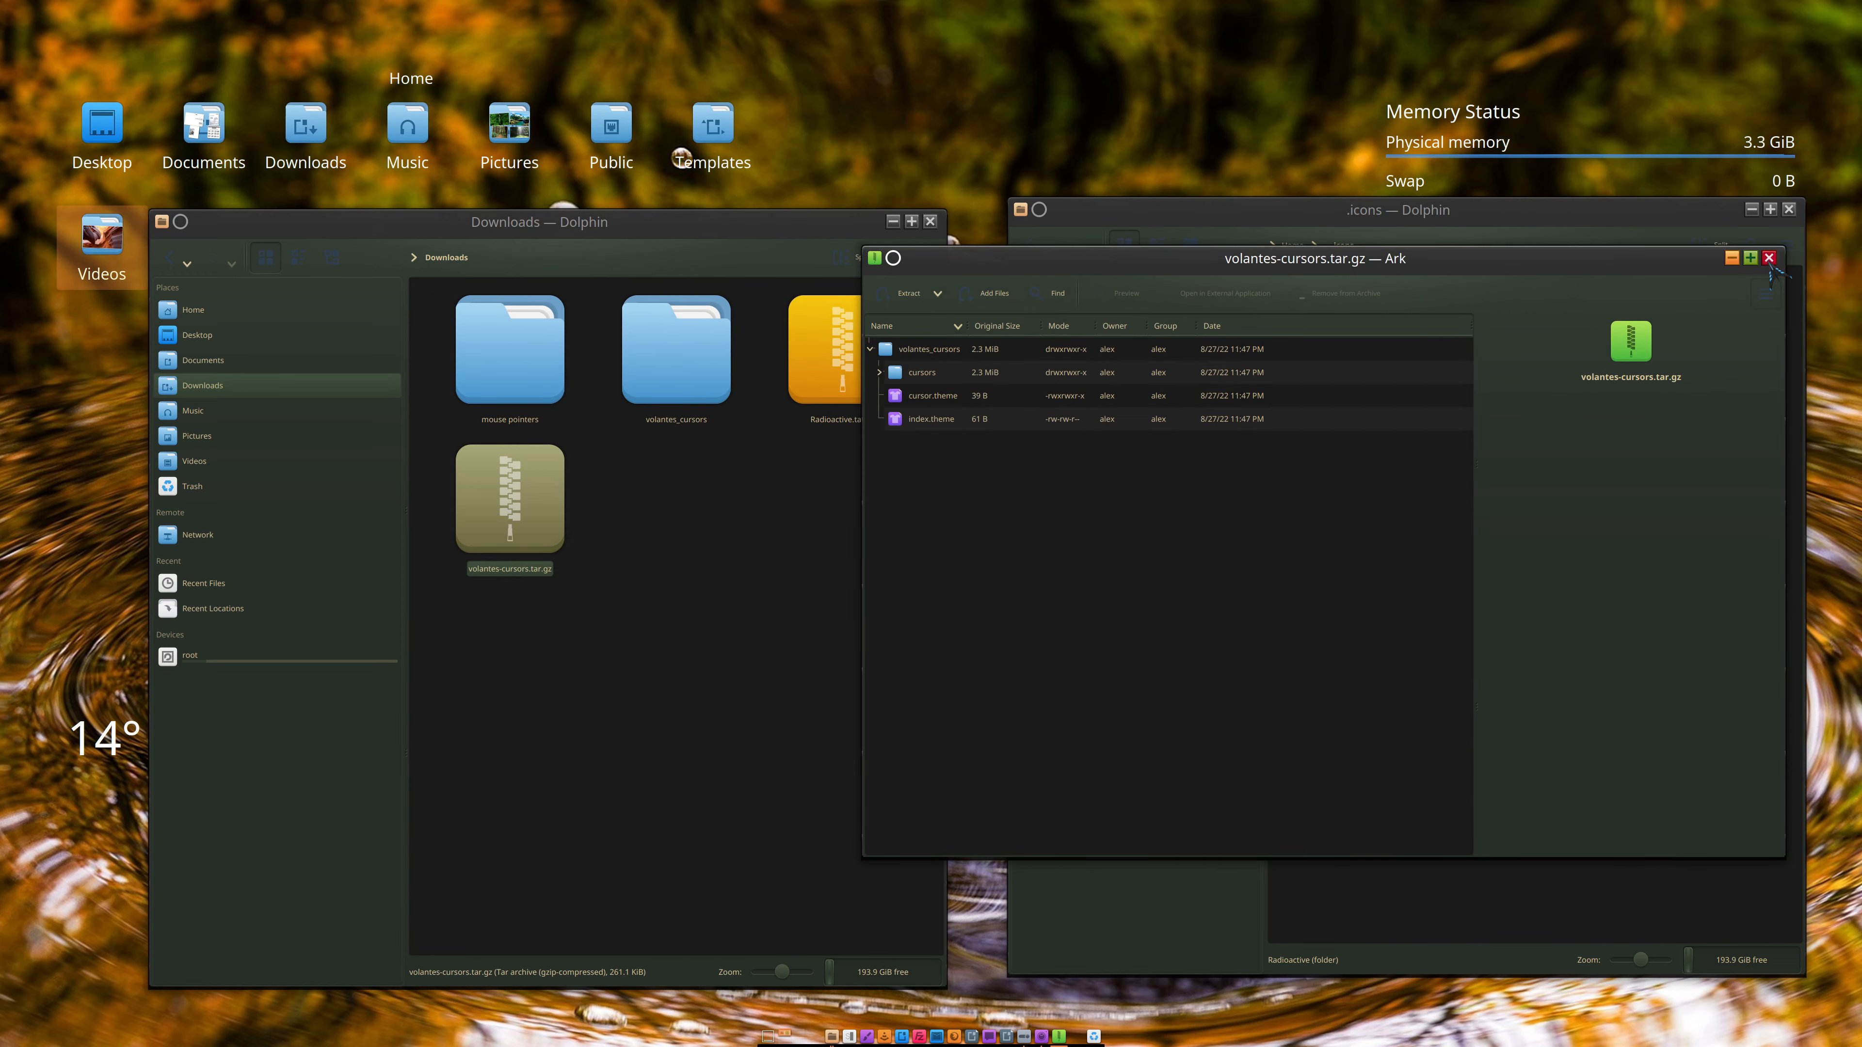
Step: View the extracted volantes_cursors folder's contents, and copy that folder from Downloads into .icons
{"action": "left_click", "coordinate": [680, 359]}
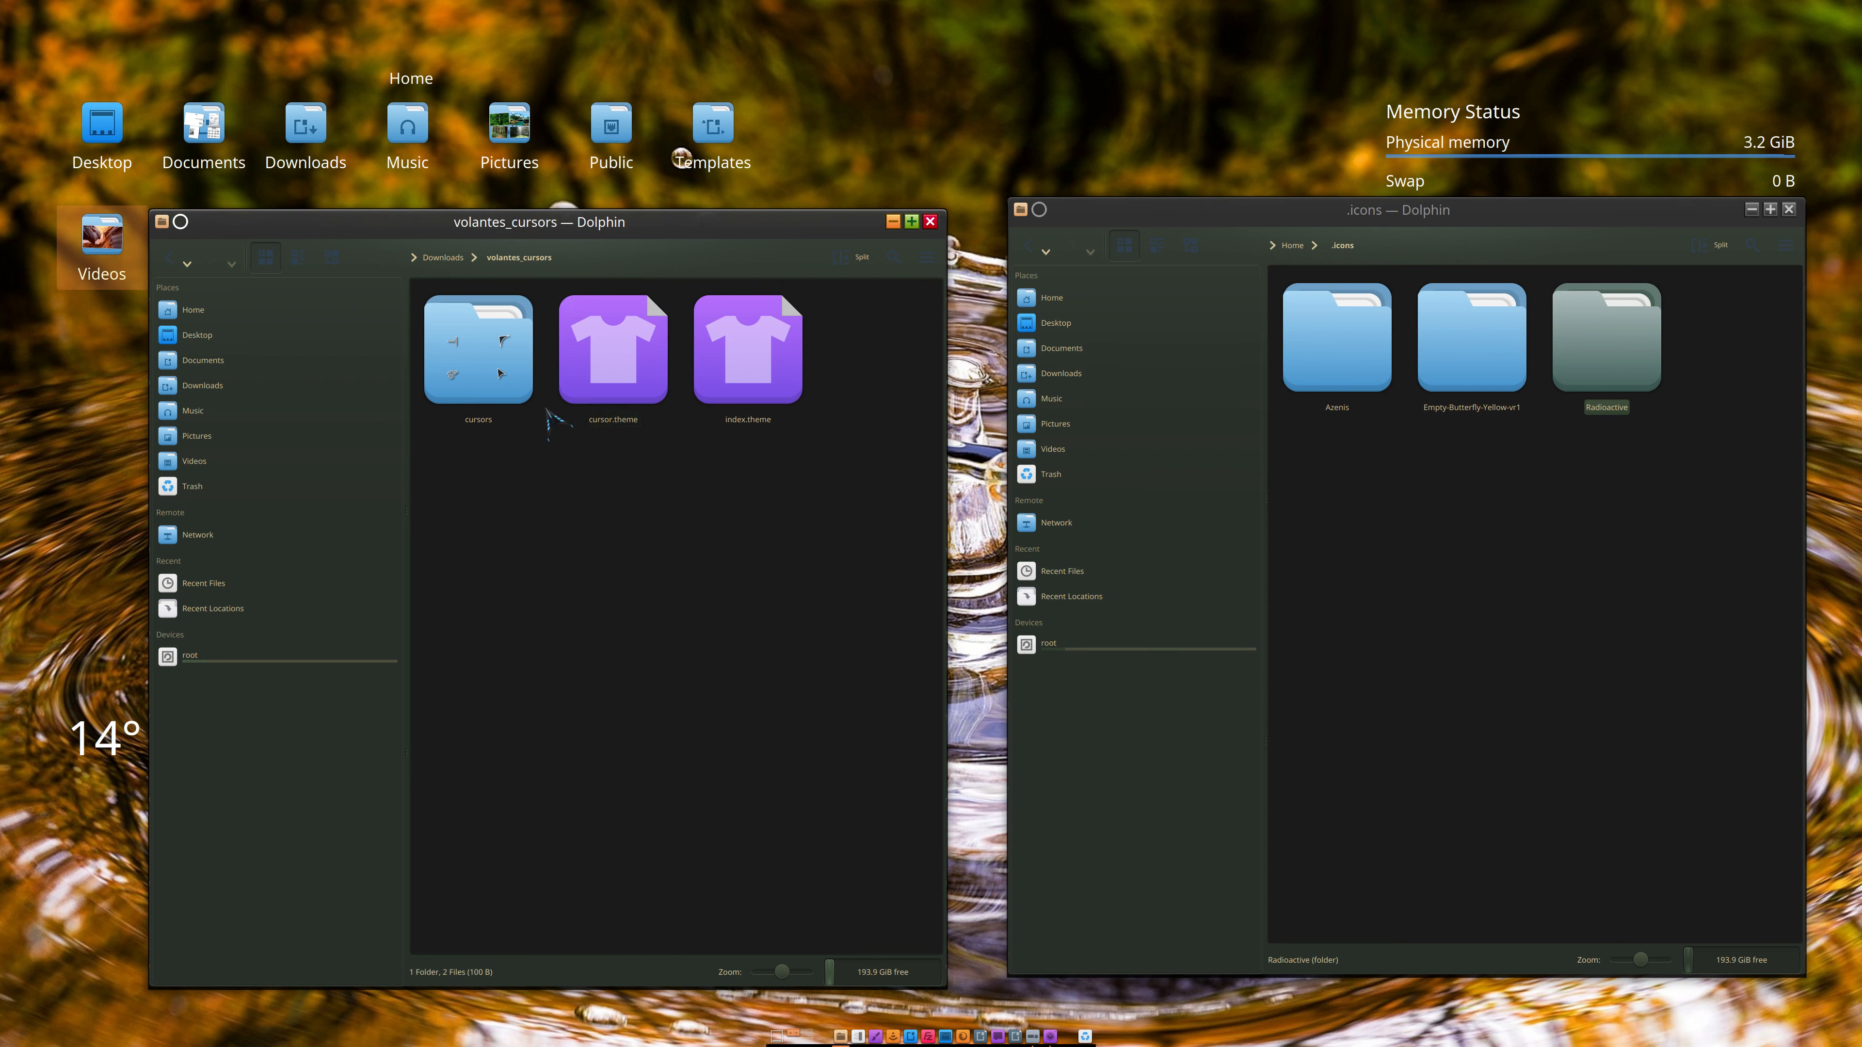
{"action": "left_click", "coordinate": [455, 264]}
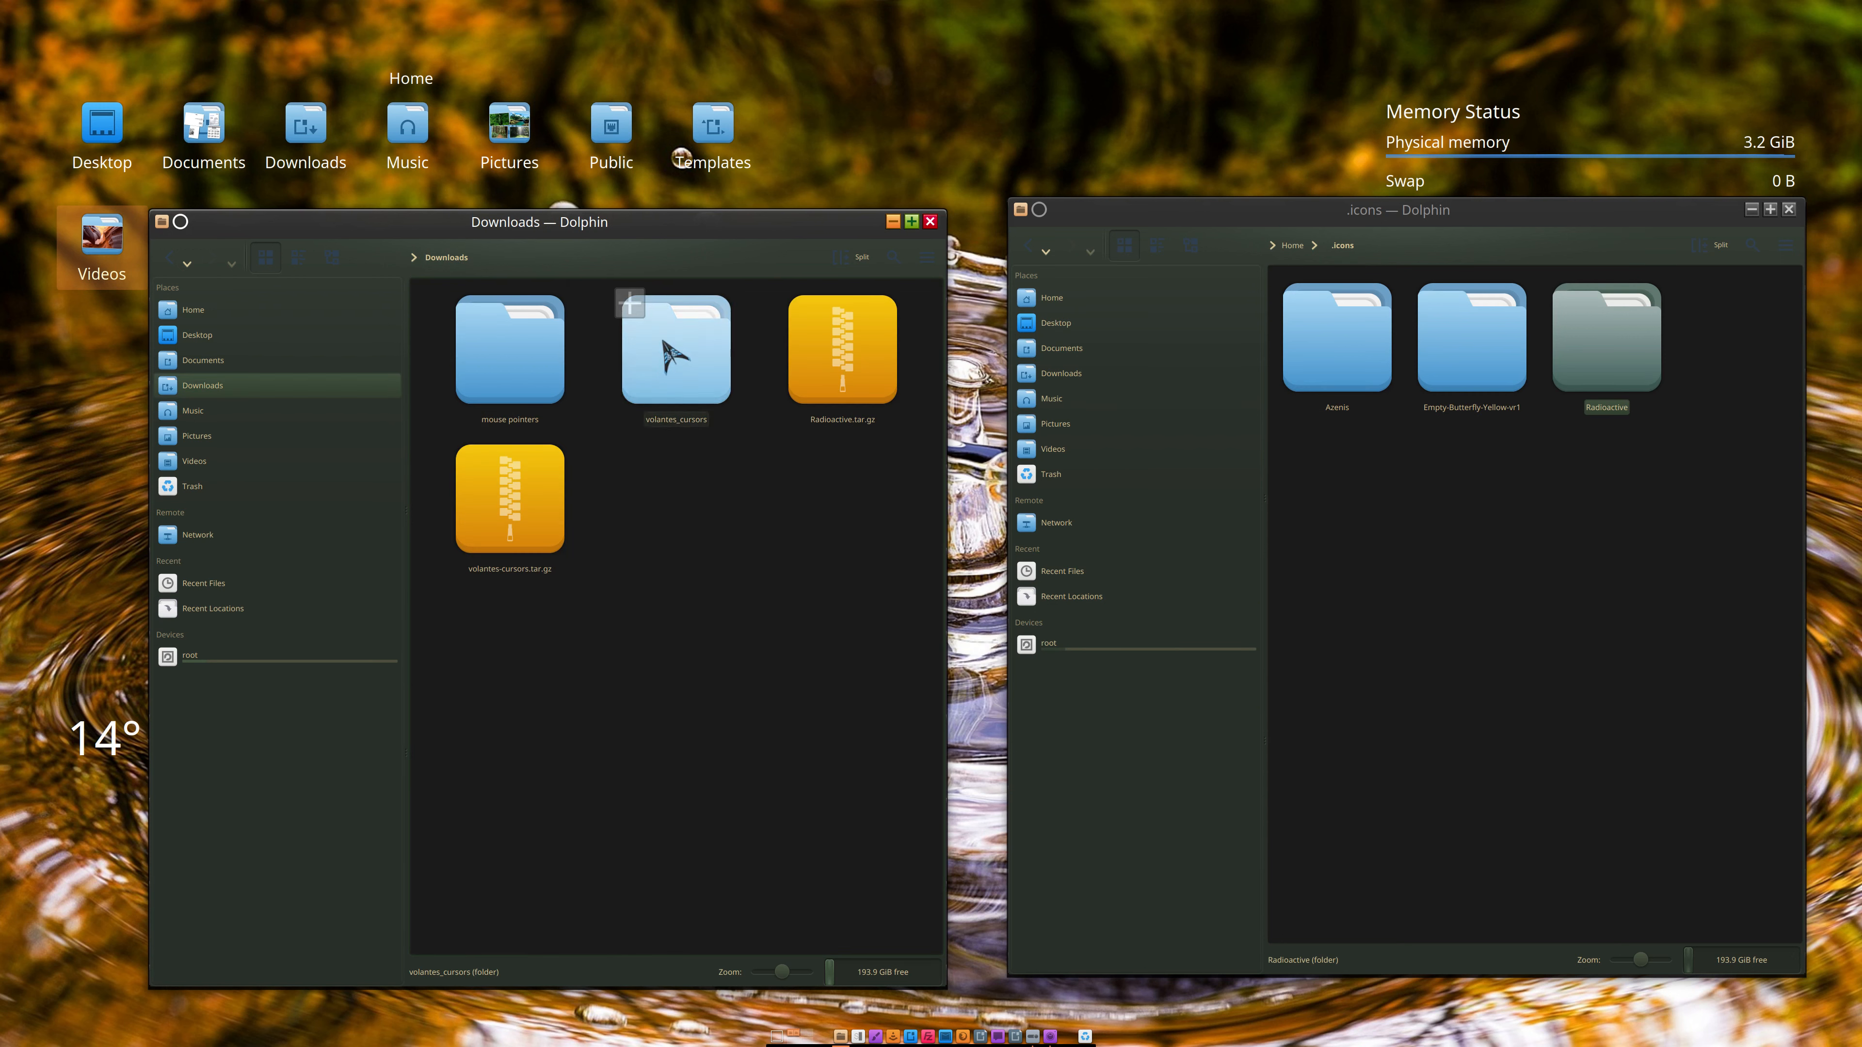
{"action": "left_click_drag", "start_coordinate": [681, 356], "coordinate": [1472, 522]}
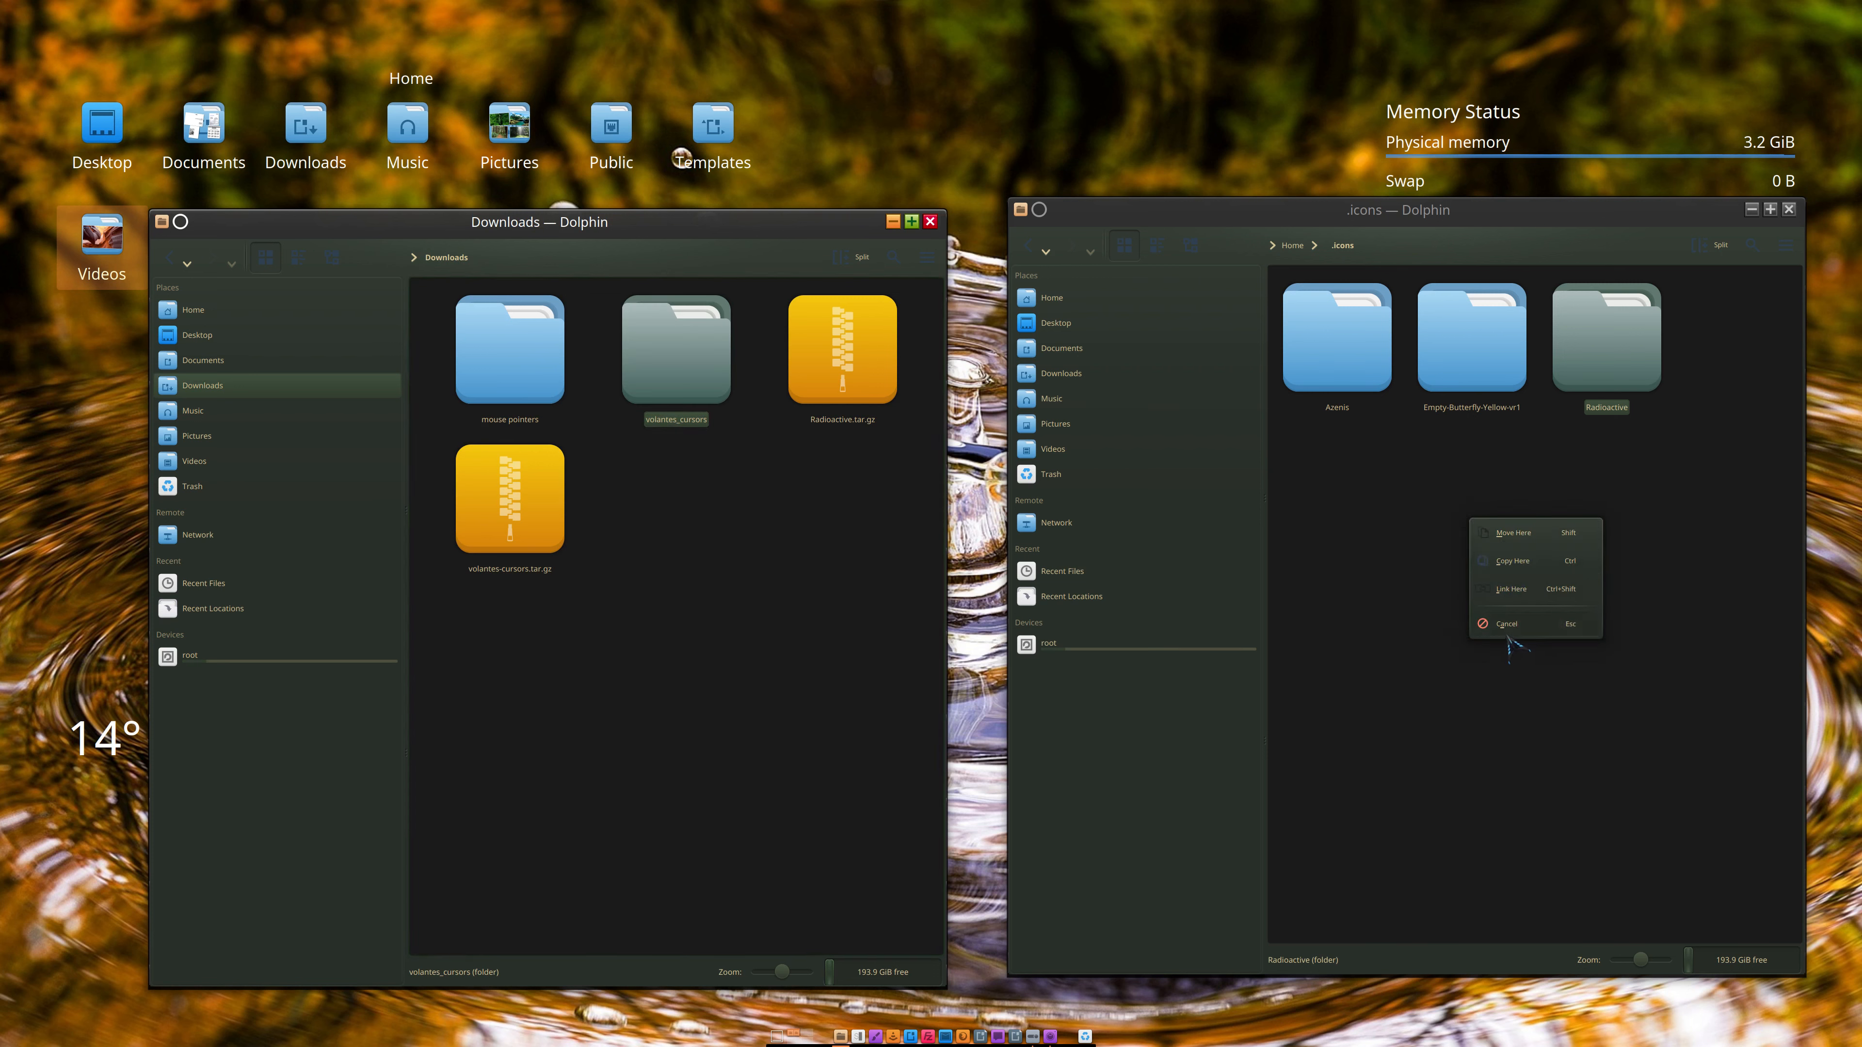
{"action": "left_click", "coordinate": [1538, 562]}
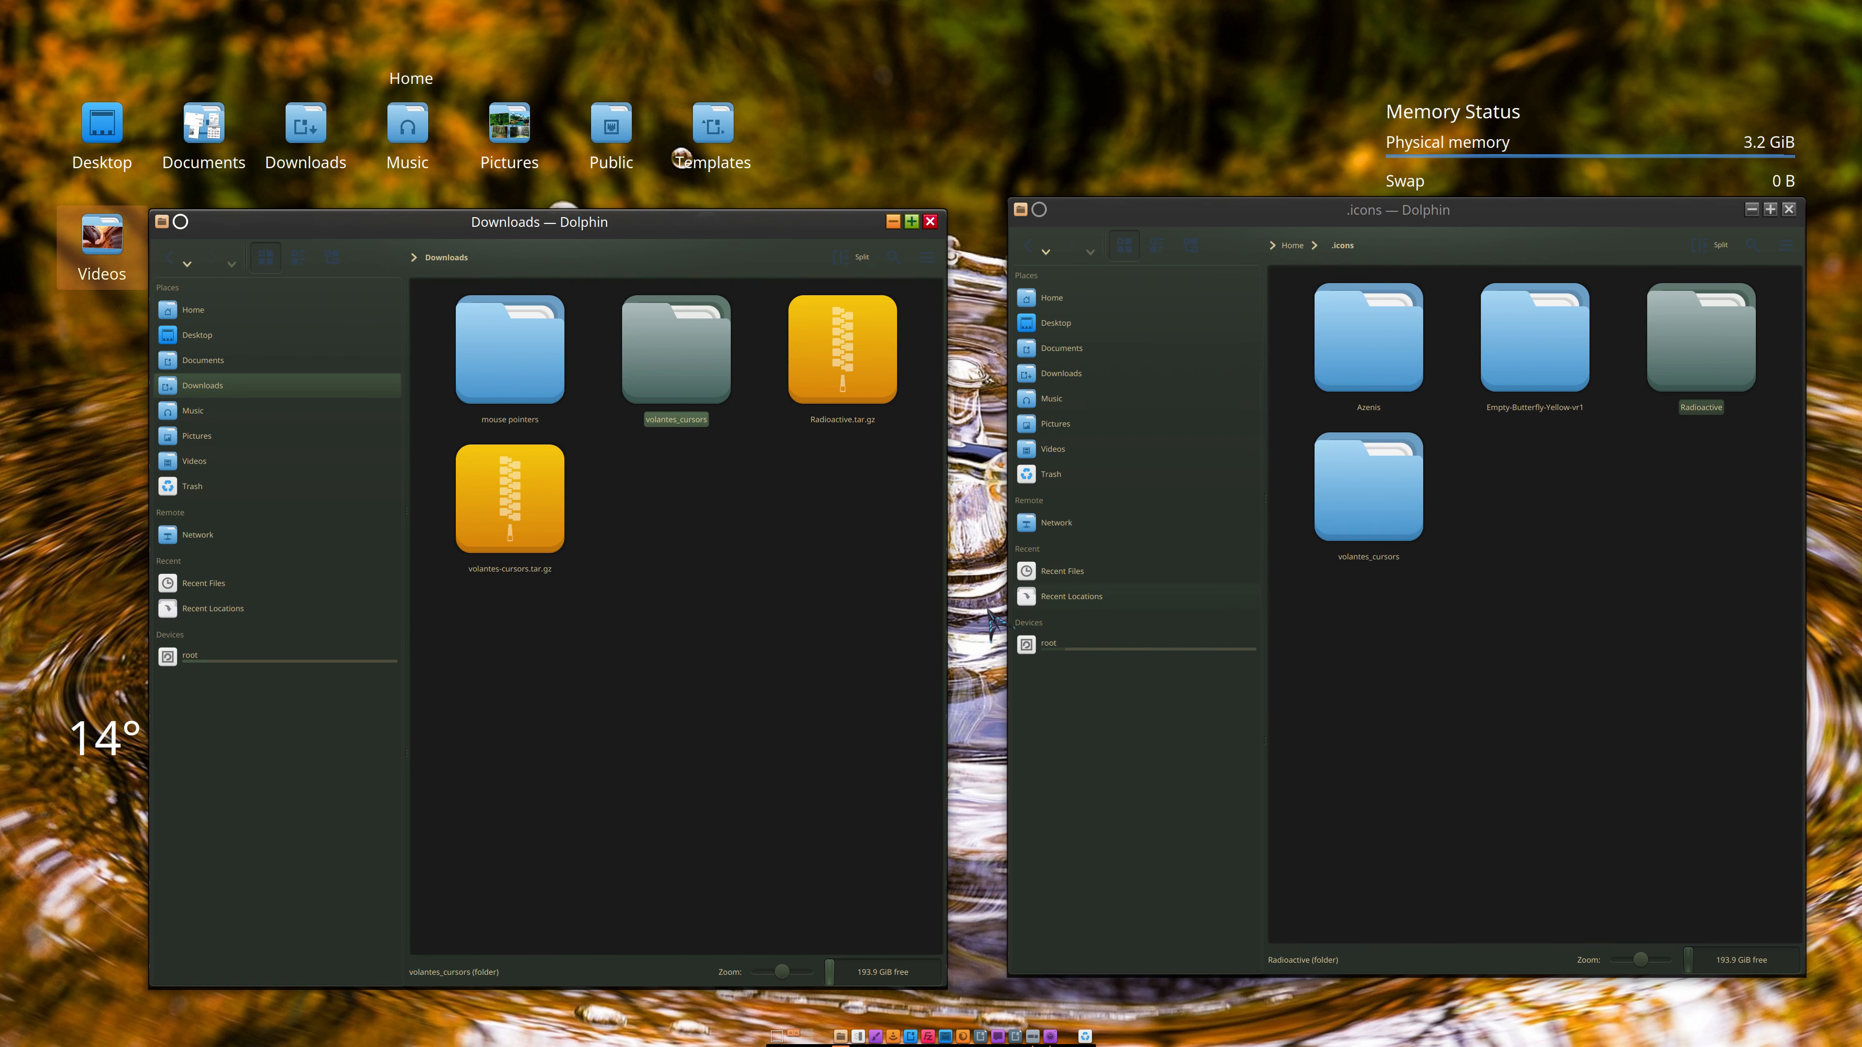
{"action": "left_click", "coordinate": [852, 611]}
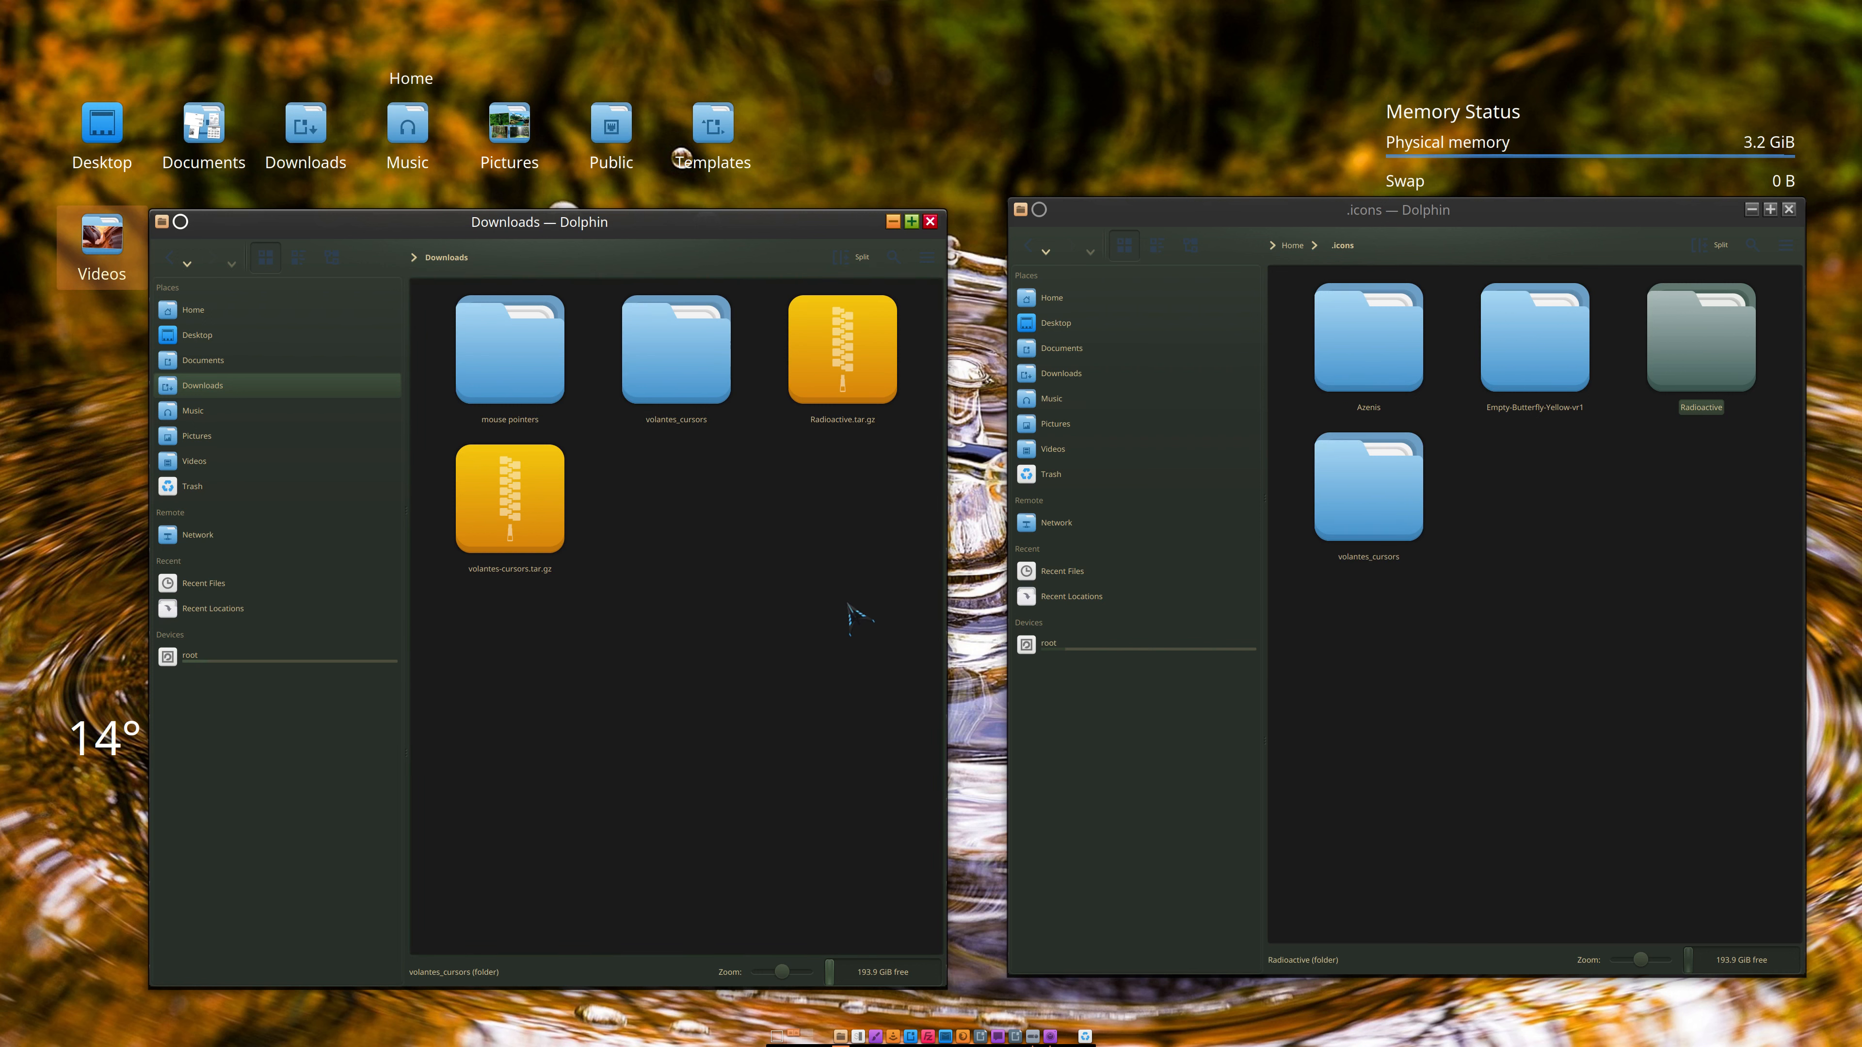
Step: Extract Pokemon.tar.gz from the mouse pointers folder in Downloads into that same folder, keeping Preserve paths when extracting enabled
{"action": "left_click", "coordinate": [493, 358]}
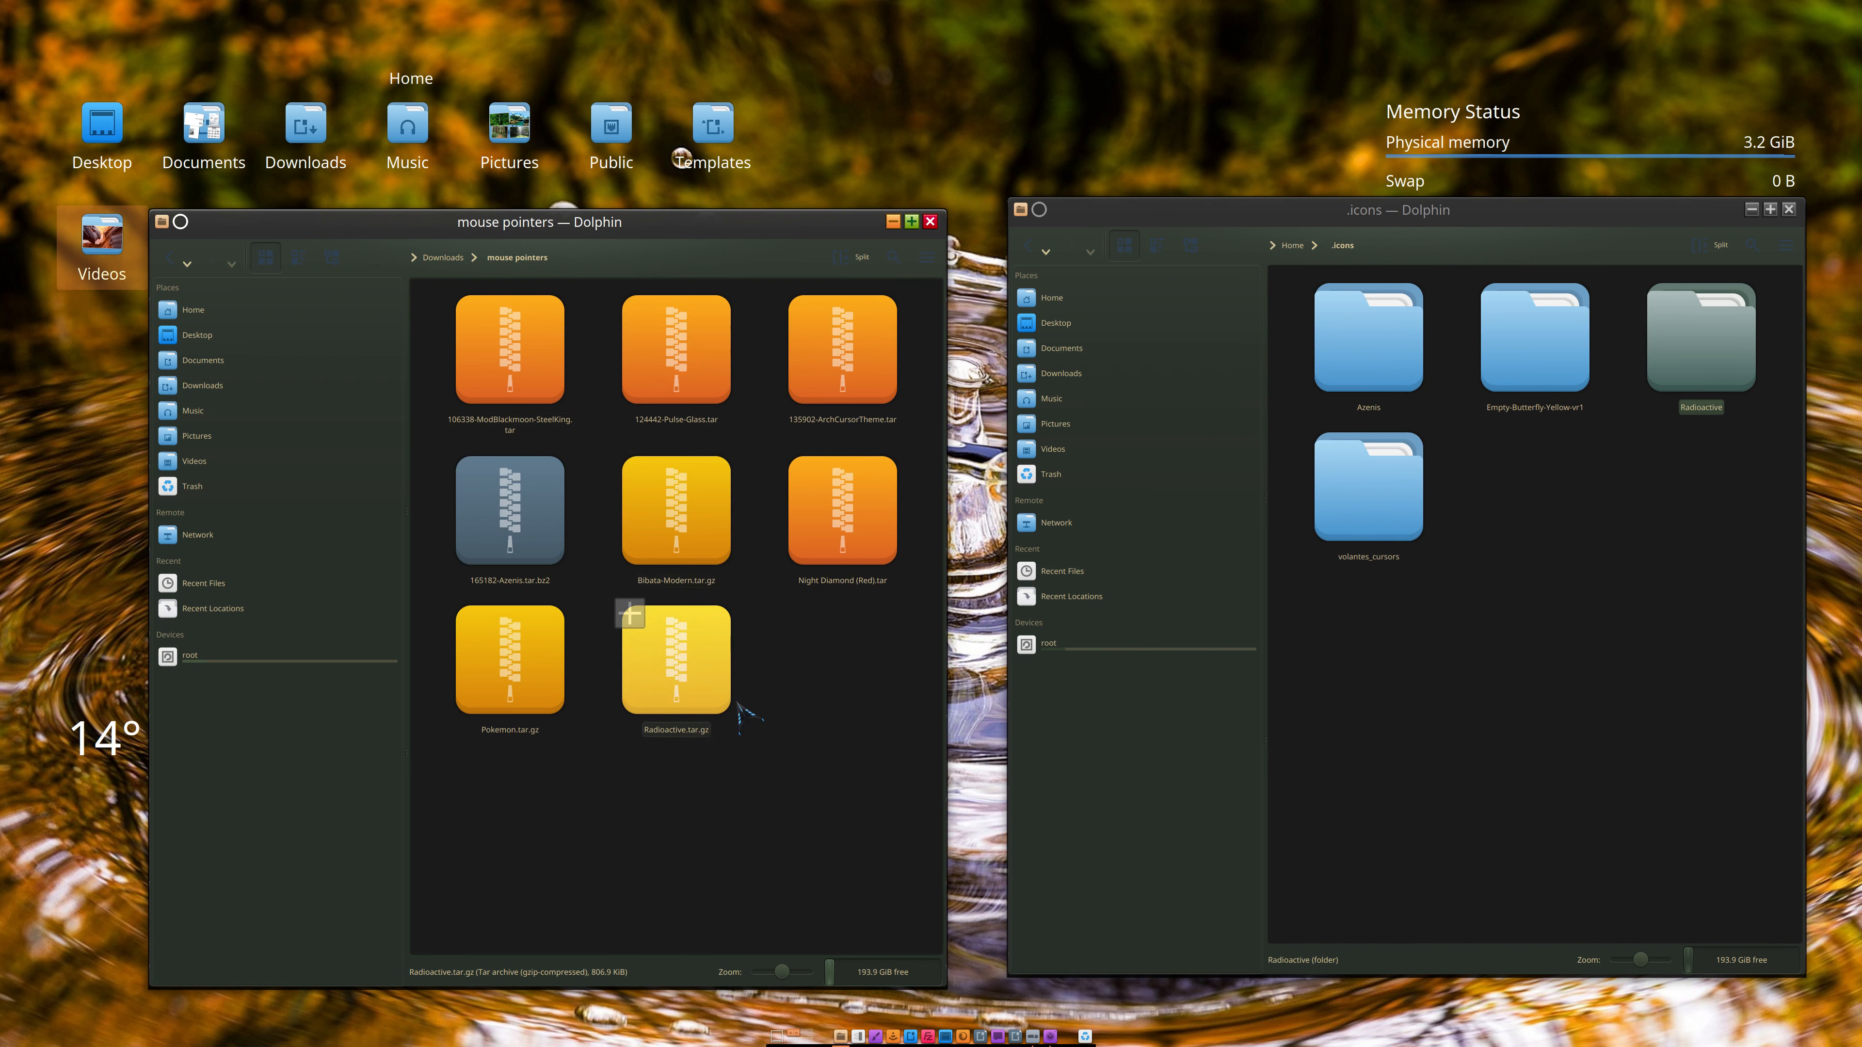
{"action": "left_click", "coordinate": [511, 676]}
{"action": "left_click_drag", "start_coordinate": [508, 670], "coordinate": [789, 595]}
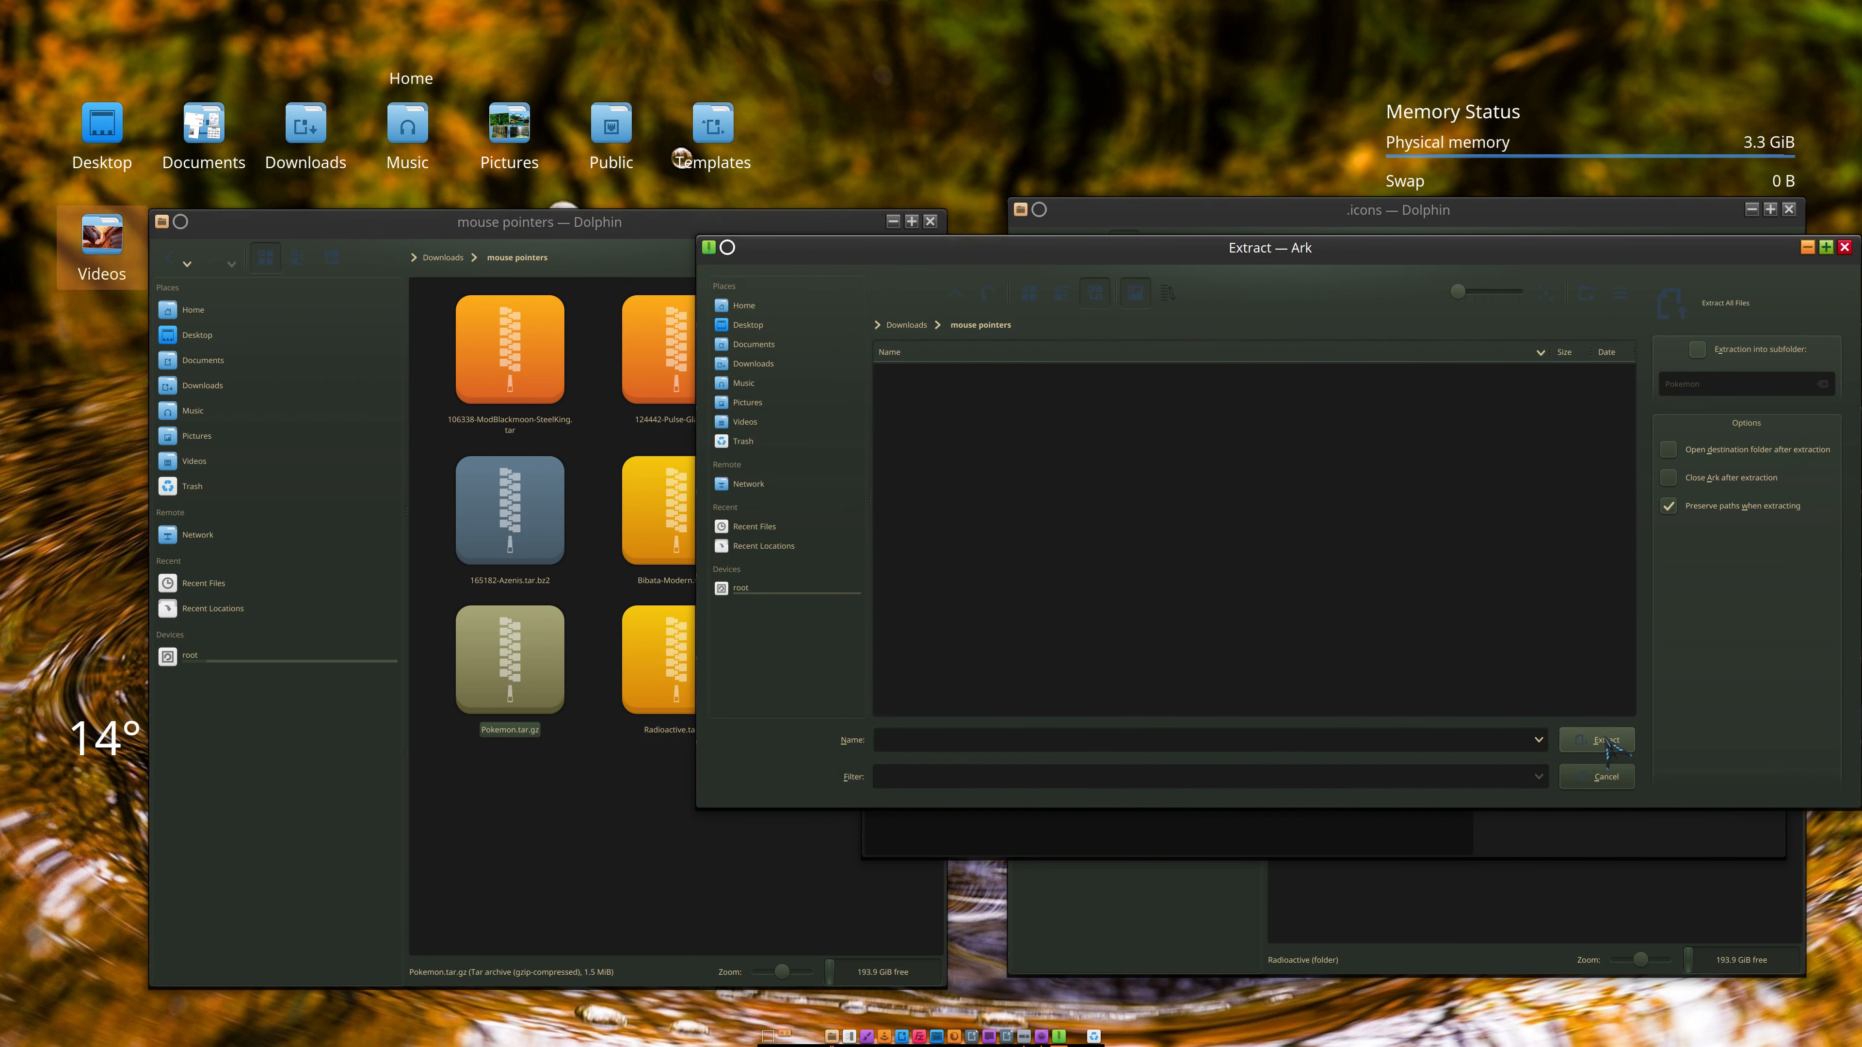
{"action": "left_click", "coordinate": [1605, 741]}
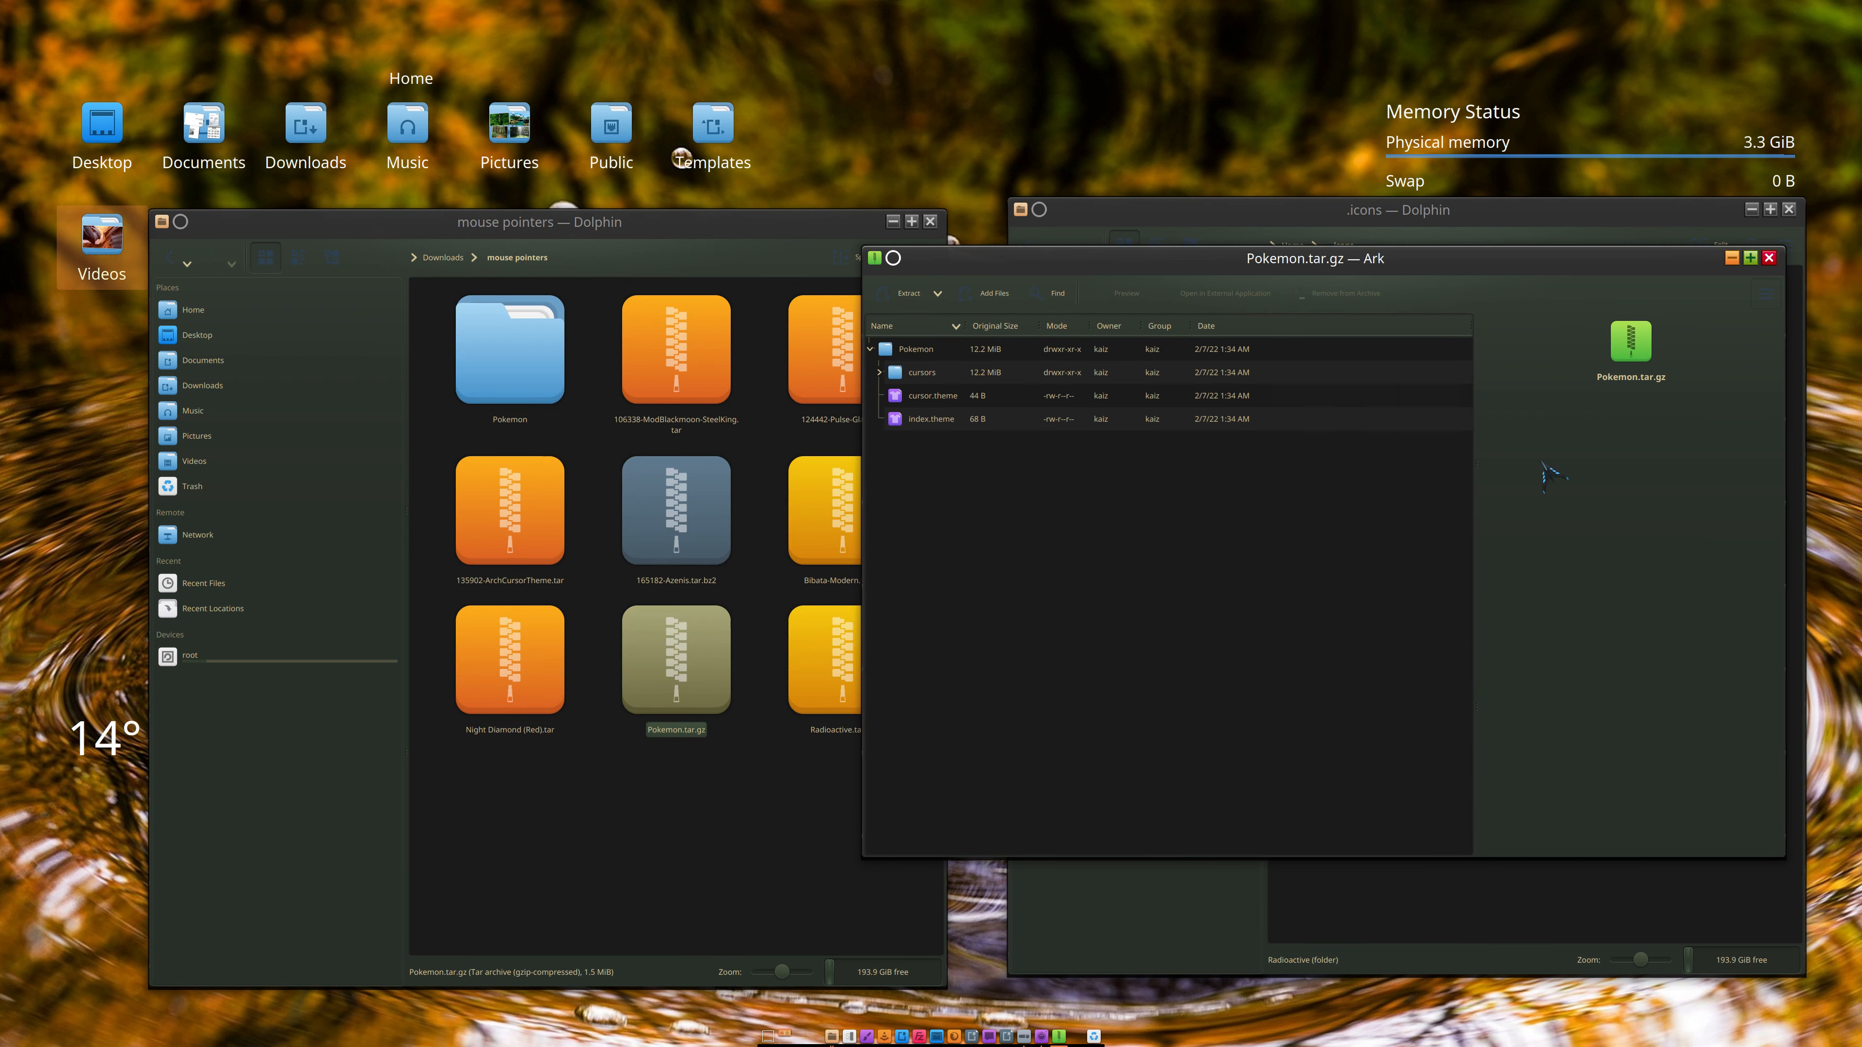
{"action": "left_click", "coordinate": [1769, 258]}
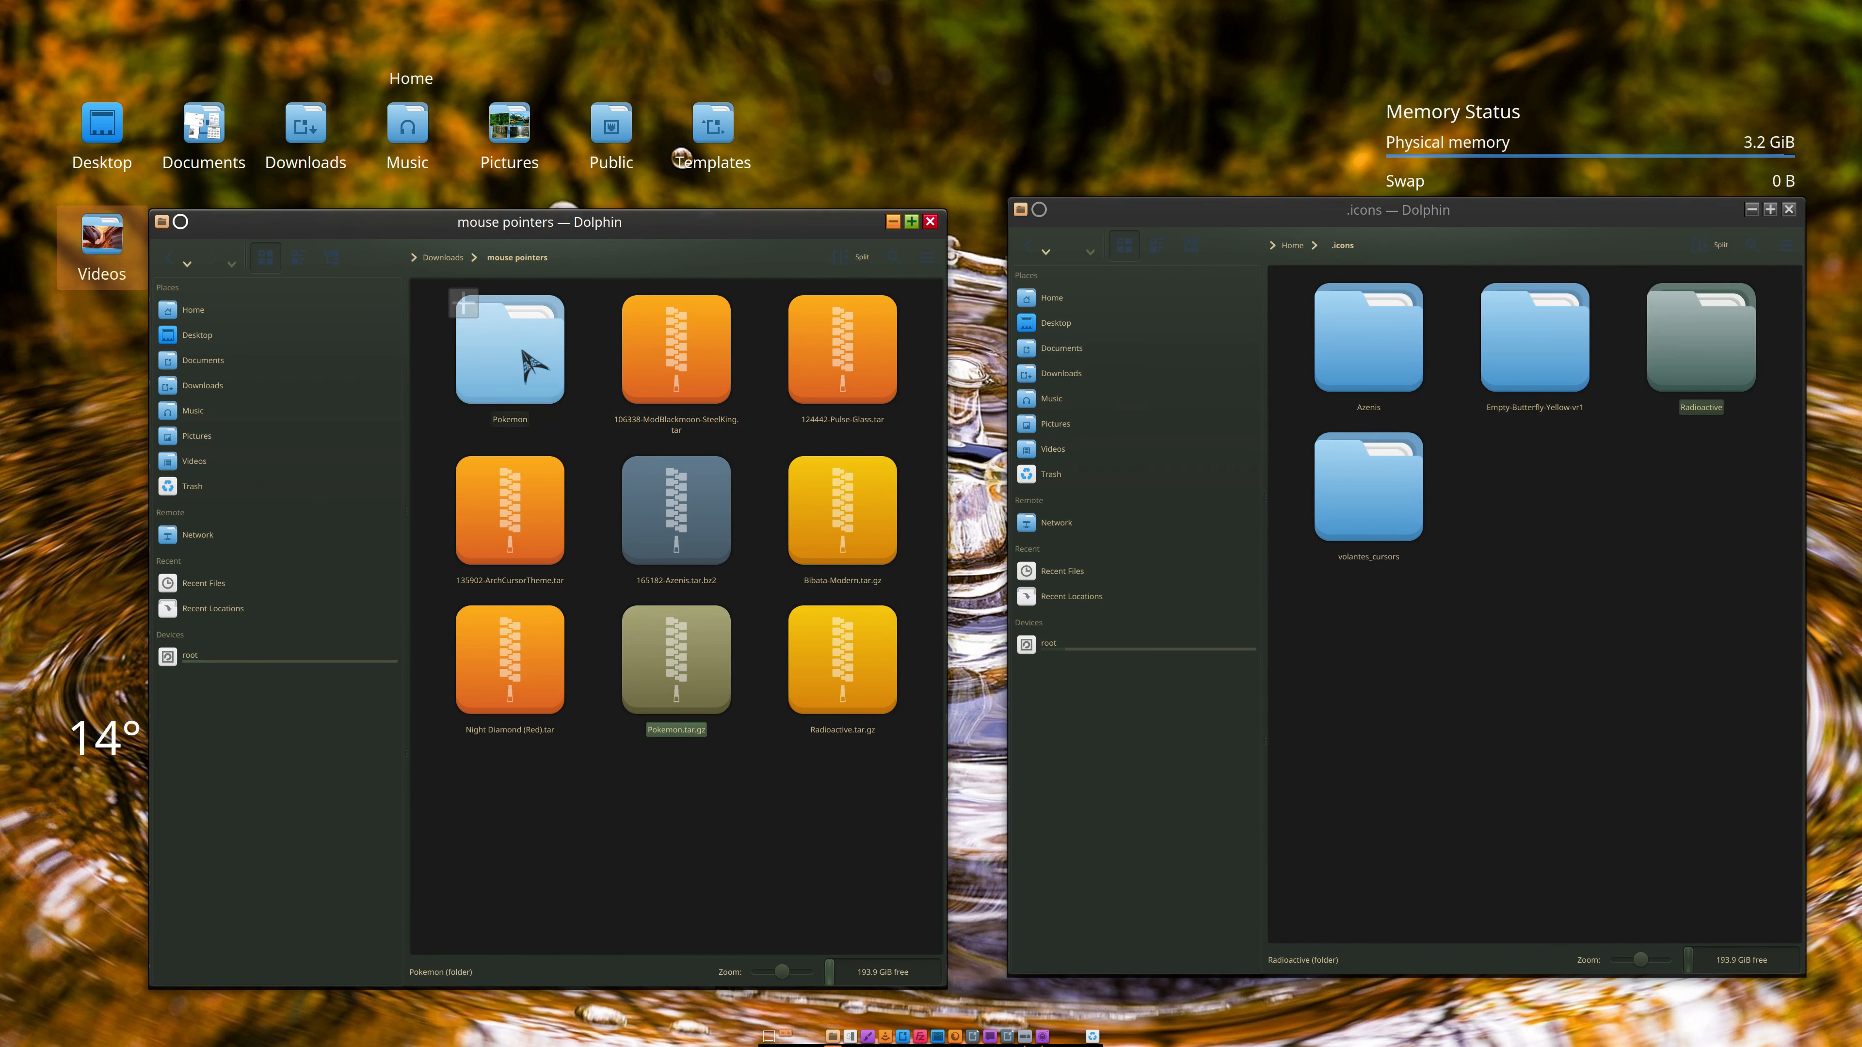
Step: View the extracted Pokemon folder's contents, and copy that folder from mouse pointers into .icons
{"action": "left_click", "coordinate": [486, 349]}
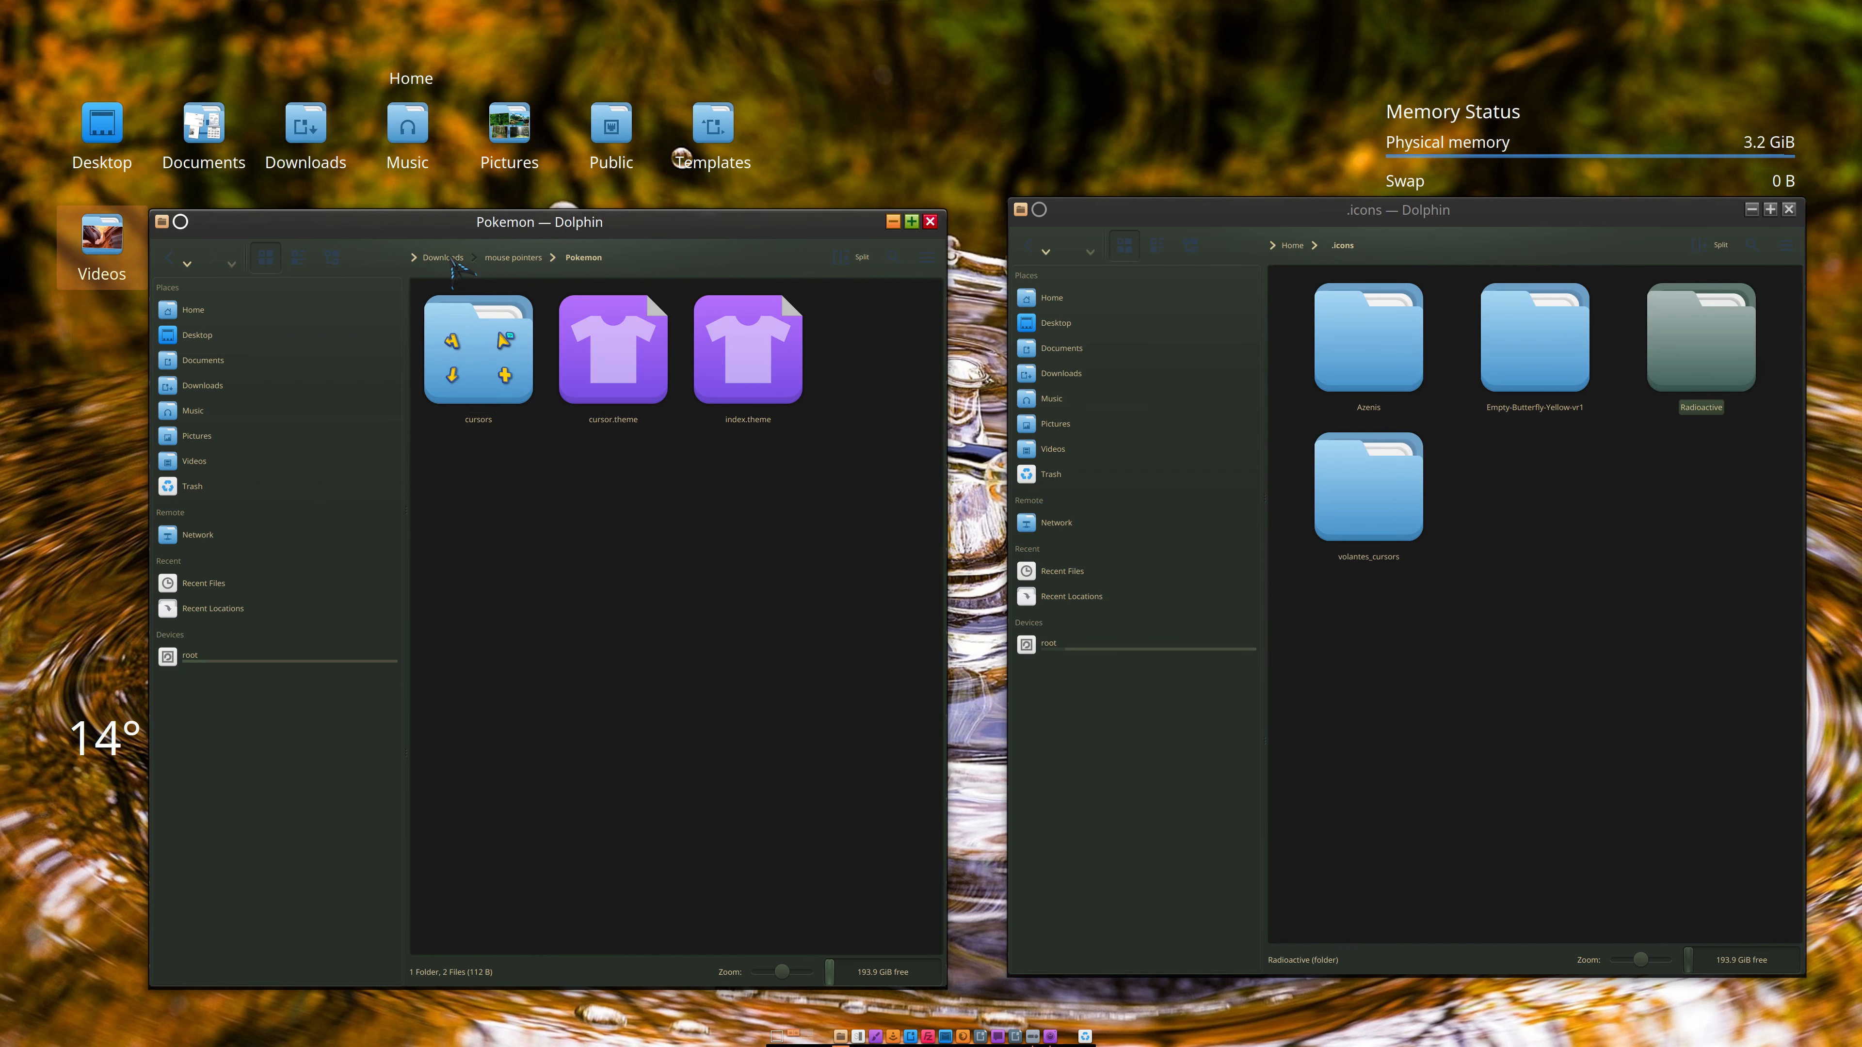
{"action": "left_click", "coordinate": [496, 266]}
{"action": "left_click_drag", "start_coordinate": [501, 370], "coordinate": [1568, 549]}
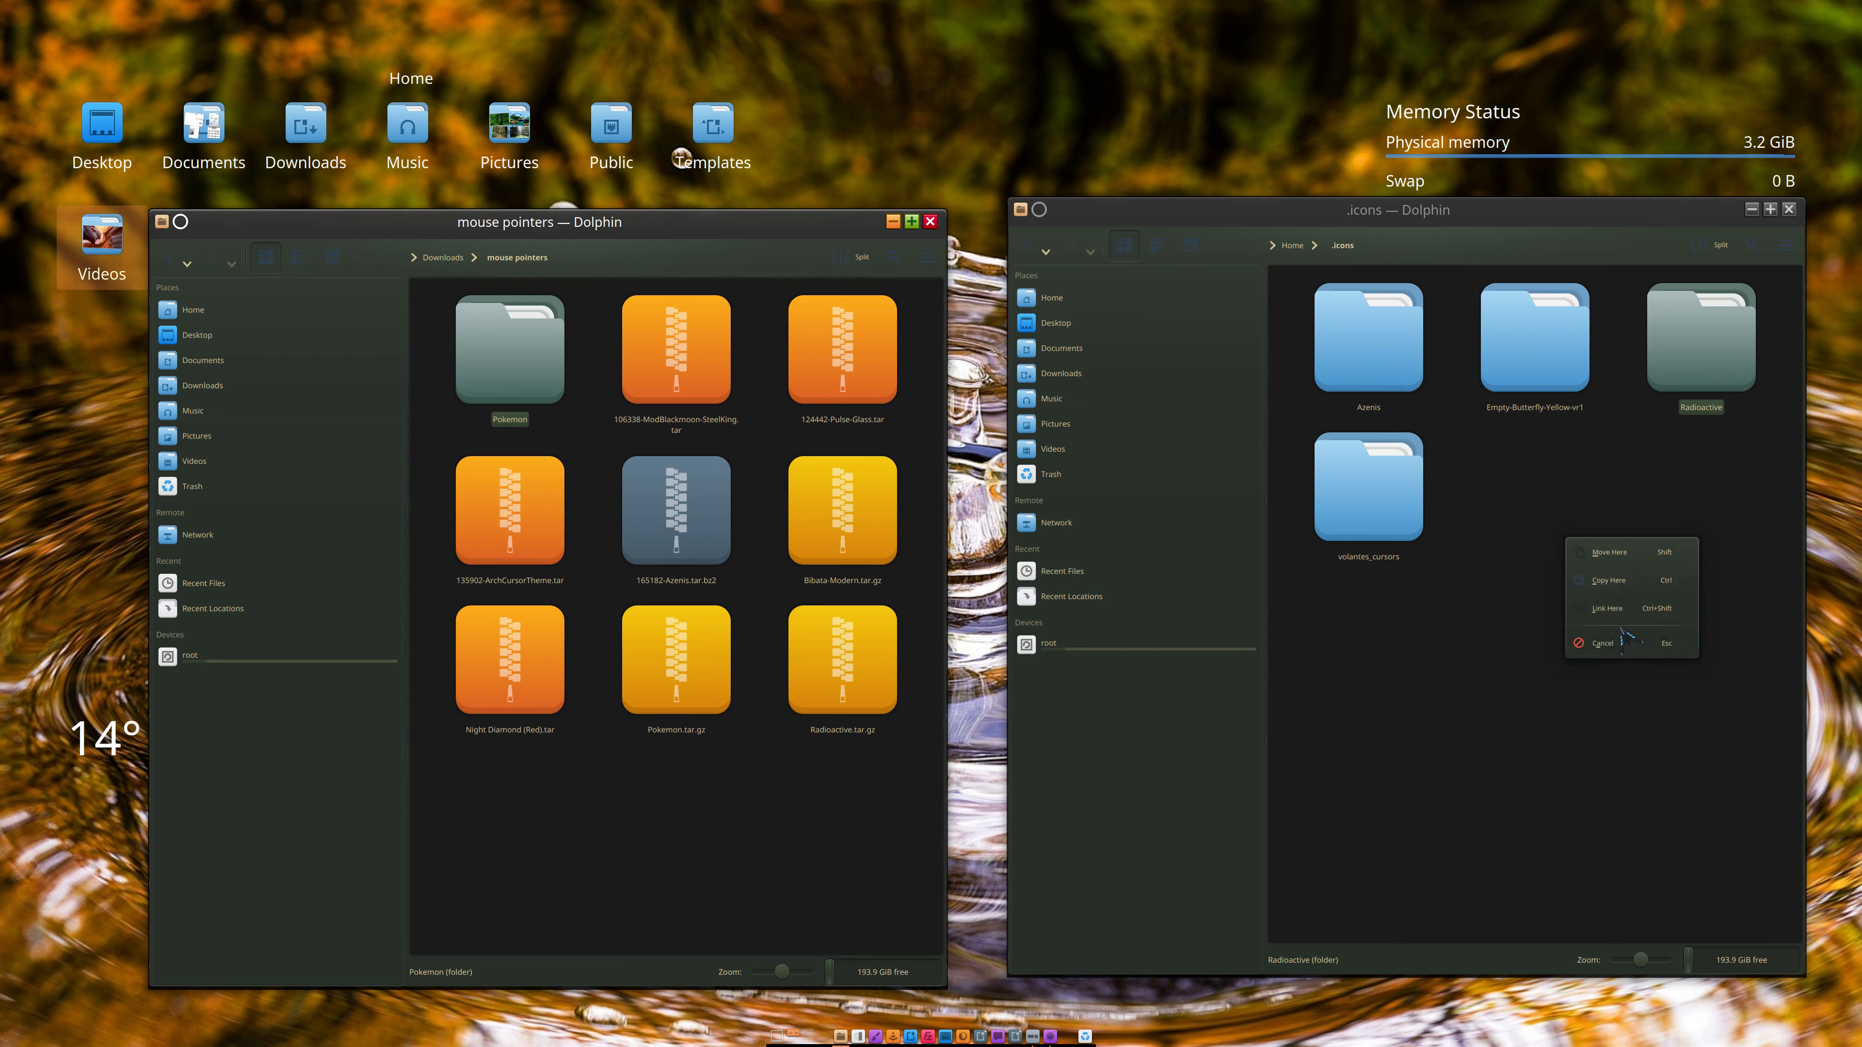
{"action": "left_click", "coordinate": [1598, 643]}
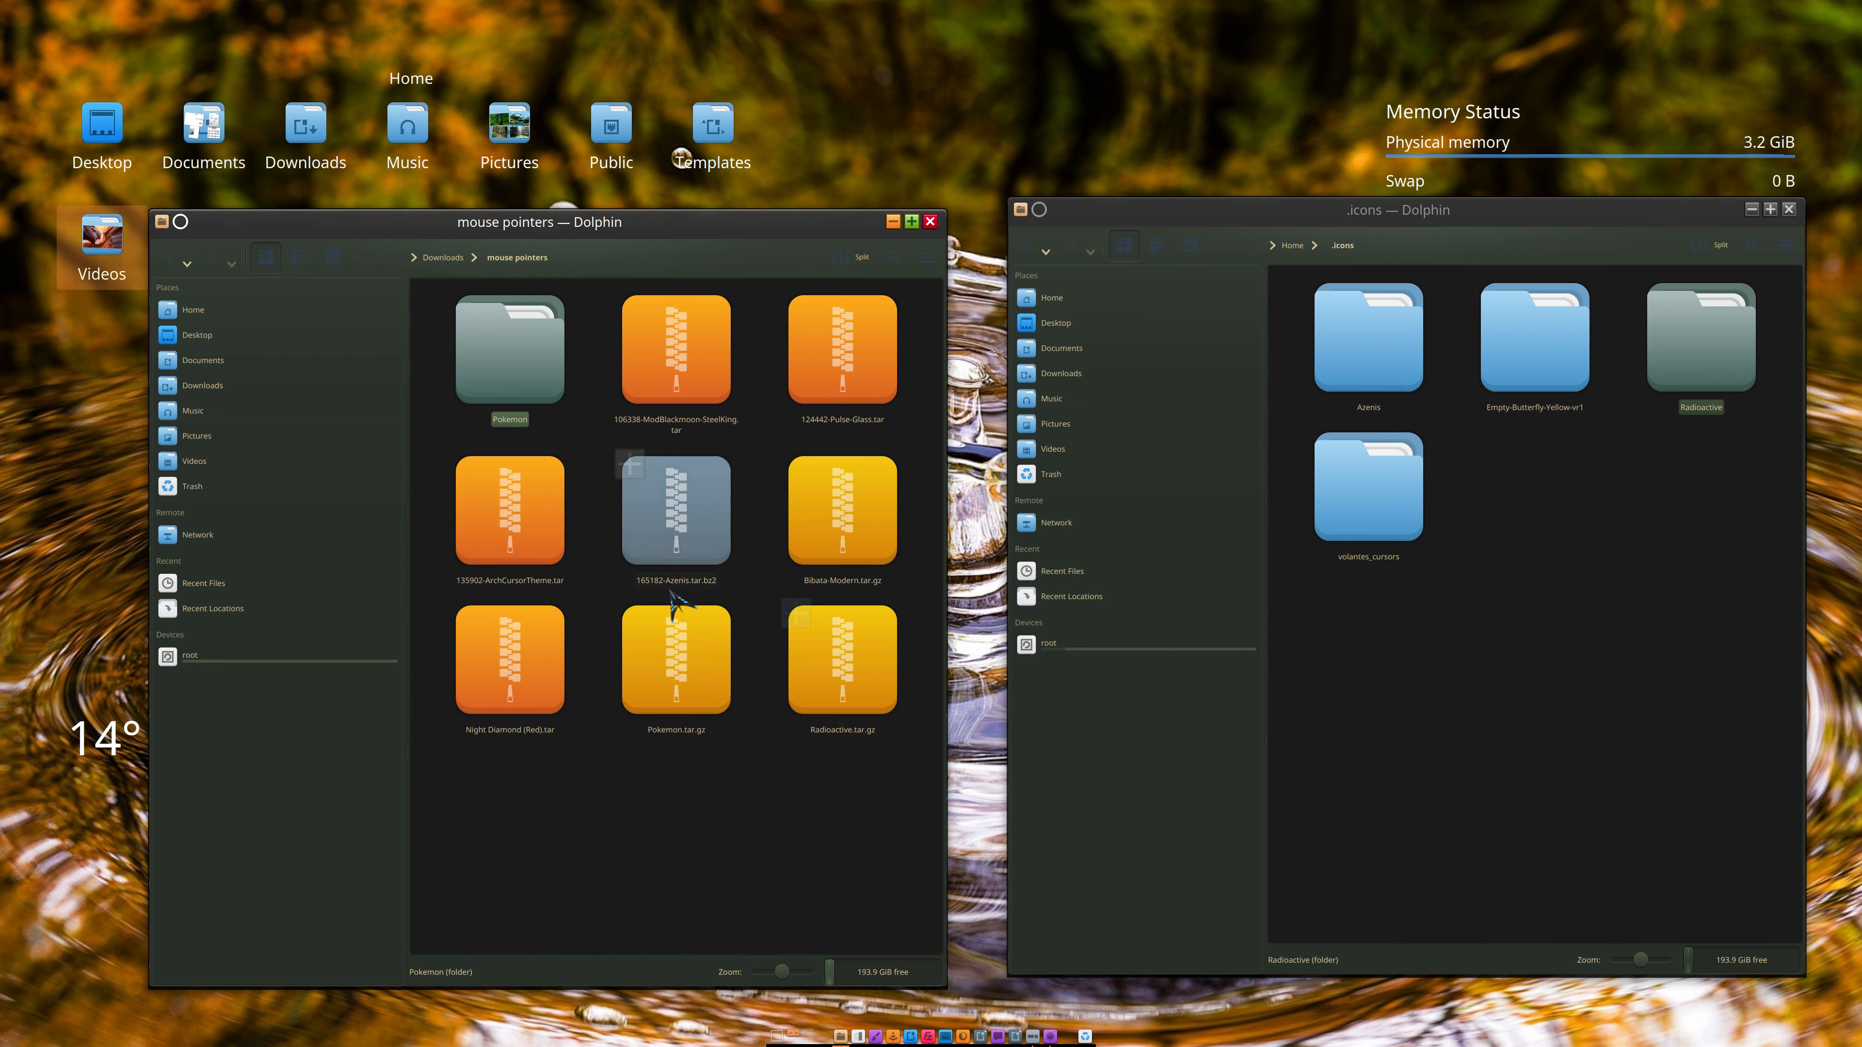
{"action": "left_click", "coordinate": [577, 787]}
{"action": "left_click", "coordinate": [522, 357]}
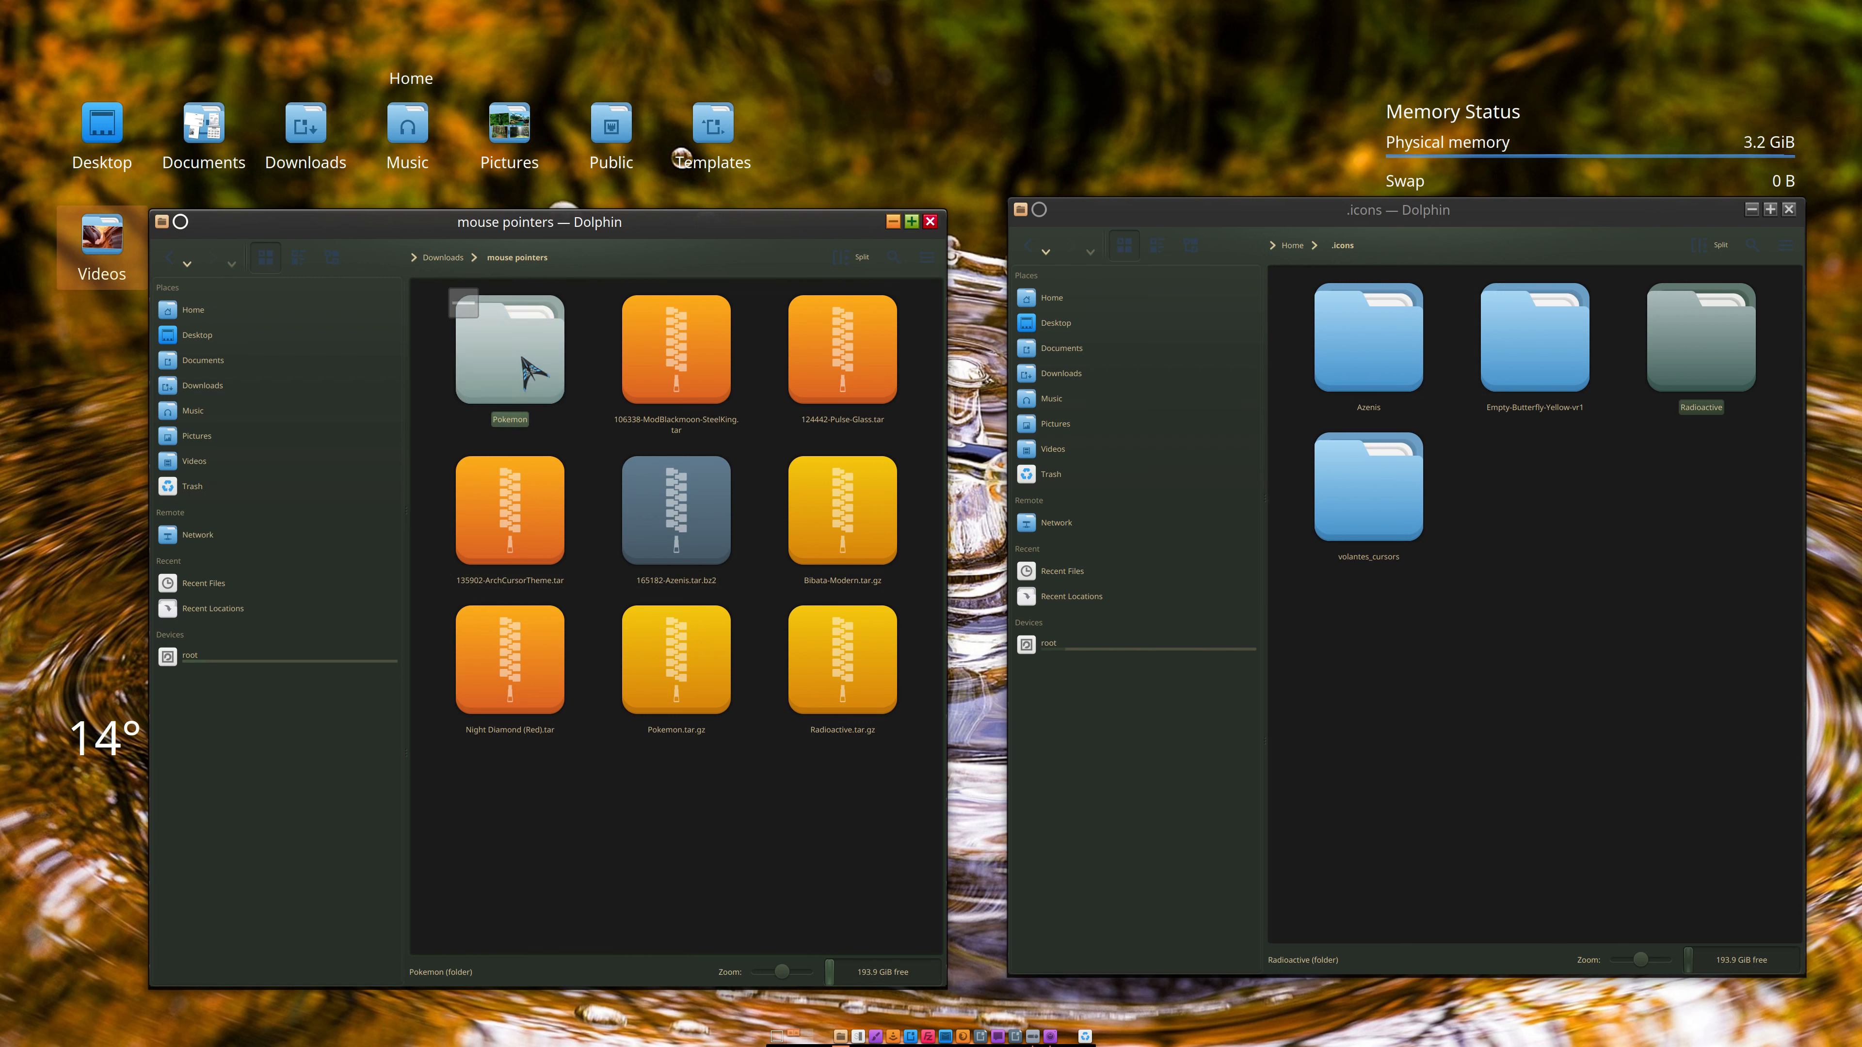
{"action": "left_click_drag", "start_coordinate": [531, 370], "coordinate": [1576, 619]}
{"action": "left_click", "coordinate": [1540, 674]}
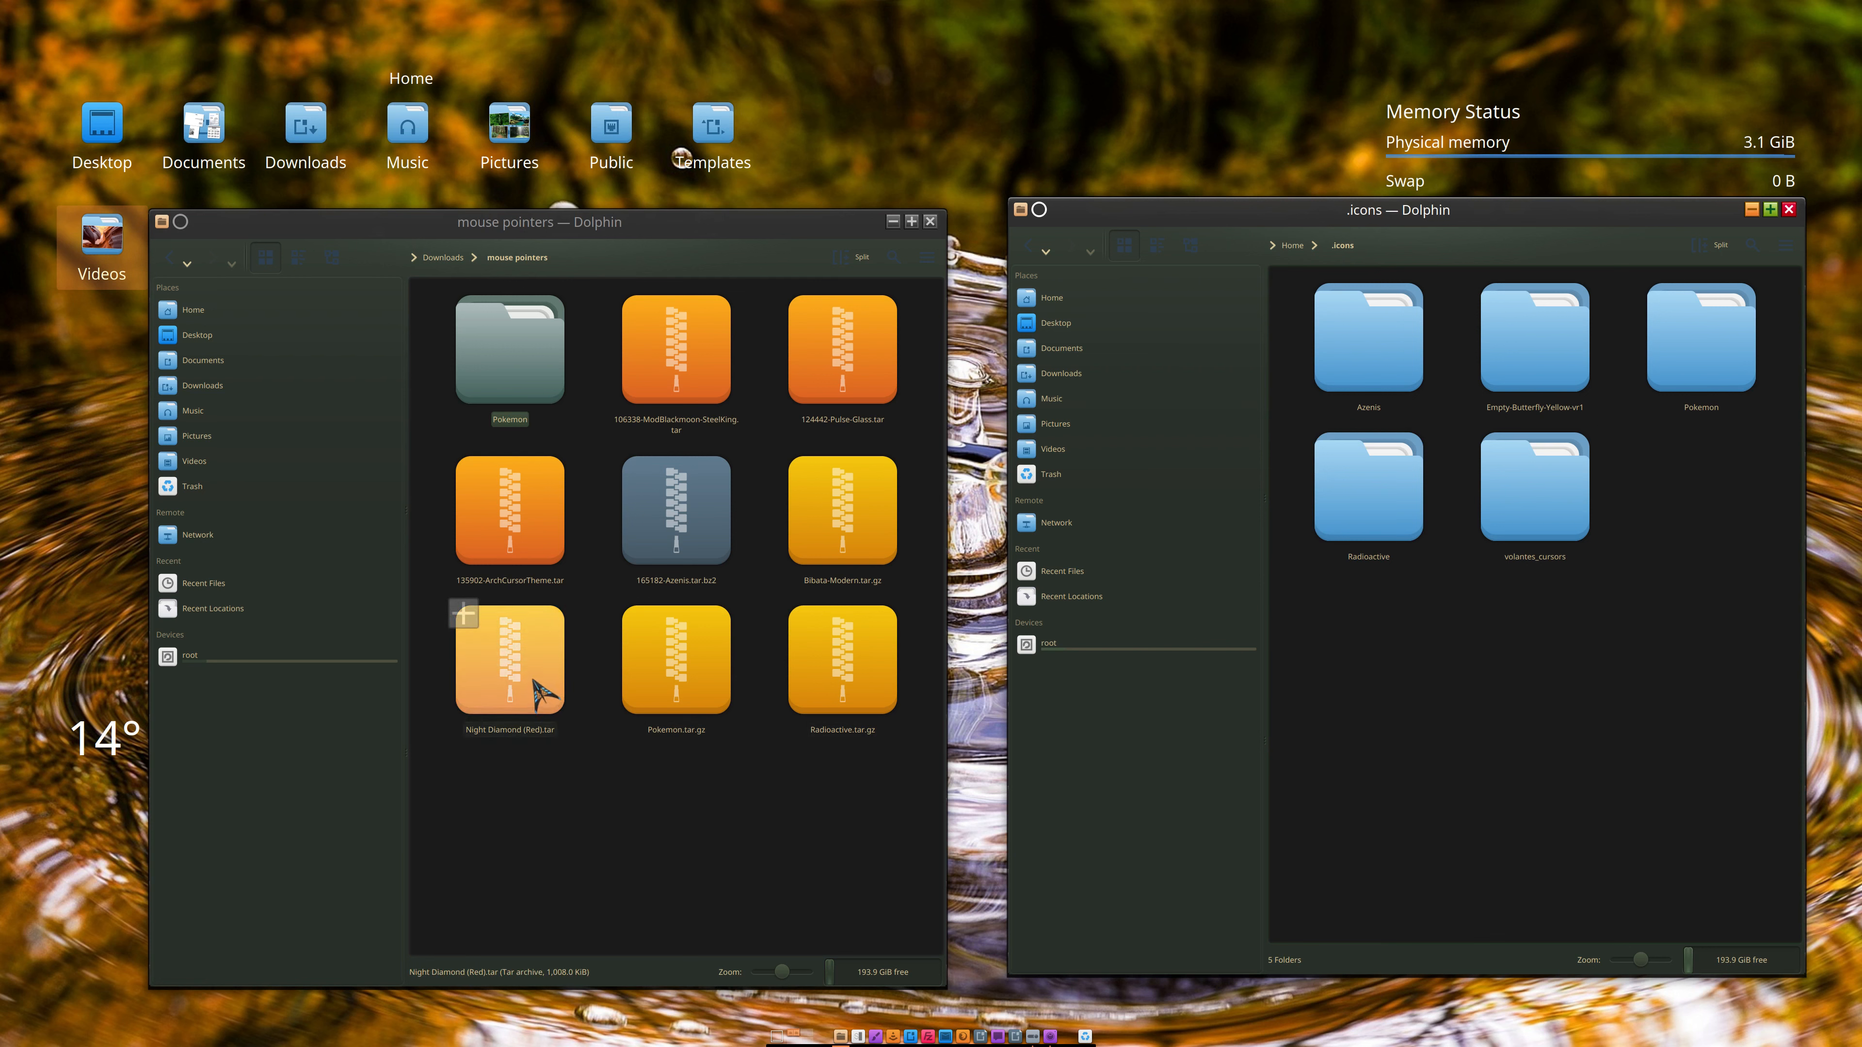
Step: Extract Night Diamond (Red).tar into the mouse pointers folder, keeping Preserve paths when extracting enabled
{"action": "left_click", "coordinate": [510, 664]}
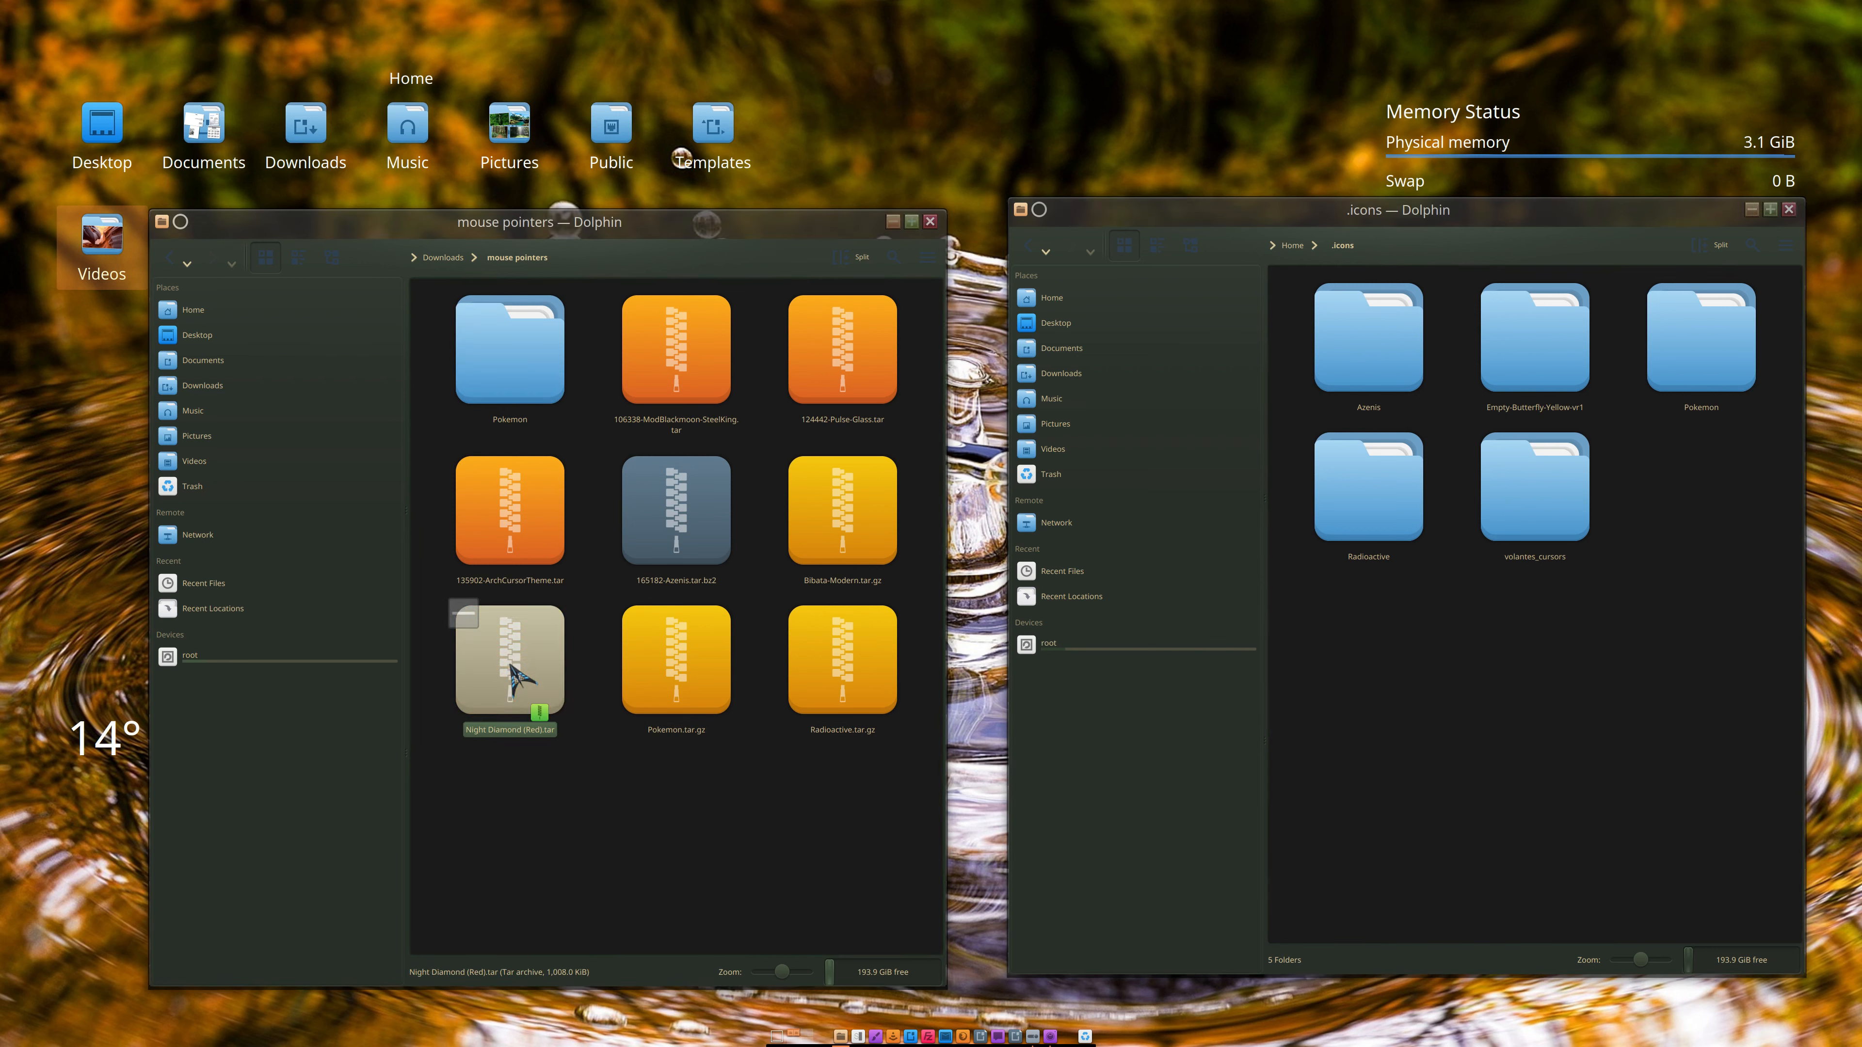
{"action": "double_click", "coordinate": [511, 665]}
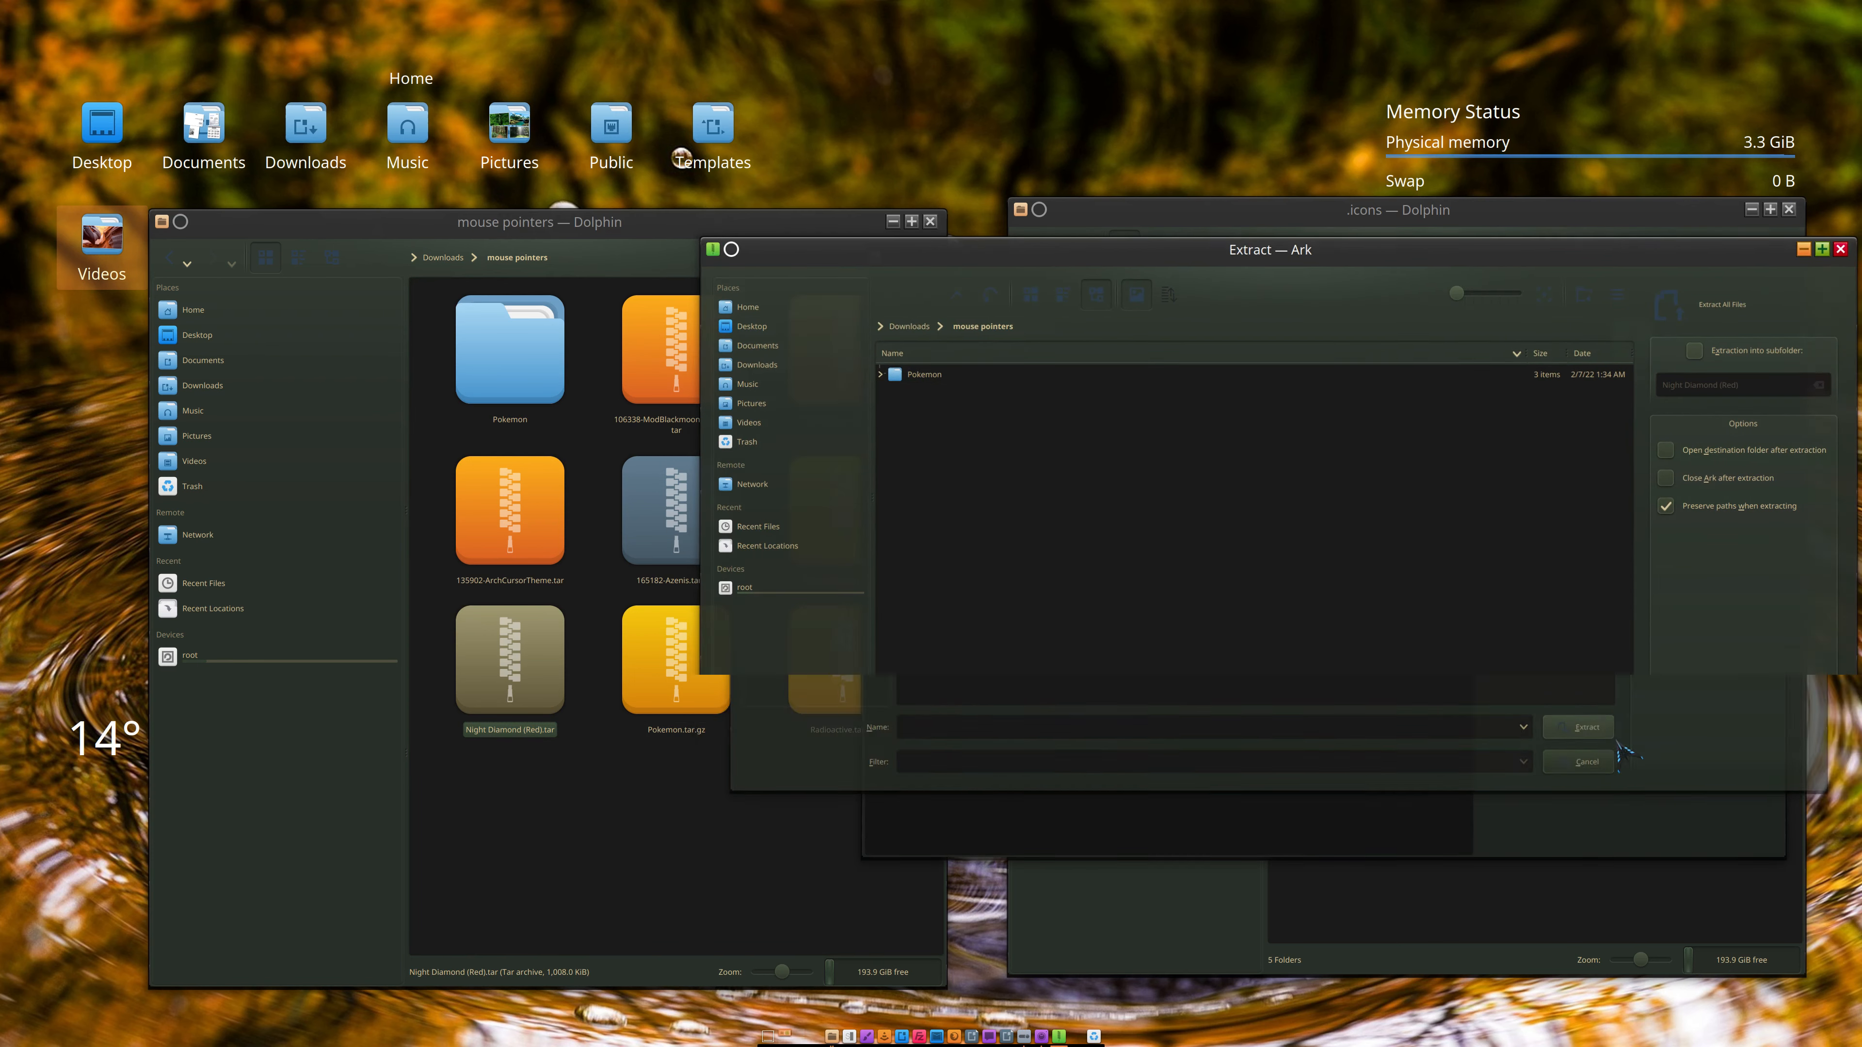
{"action": "left_click", "coordinate": [1617, 740]}
{"action": "left_click", "coordinate": [1769, 258]}
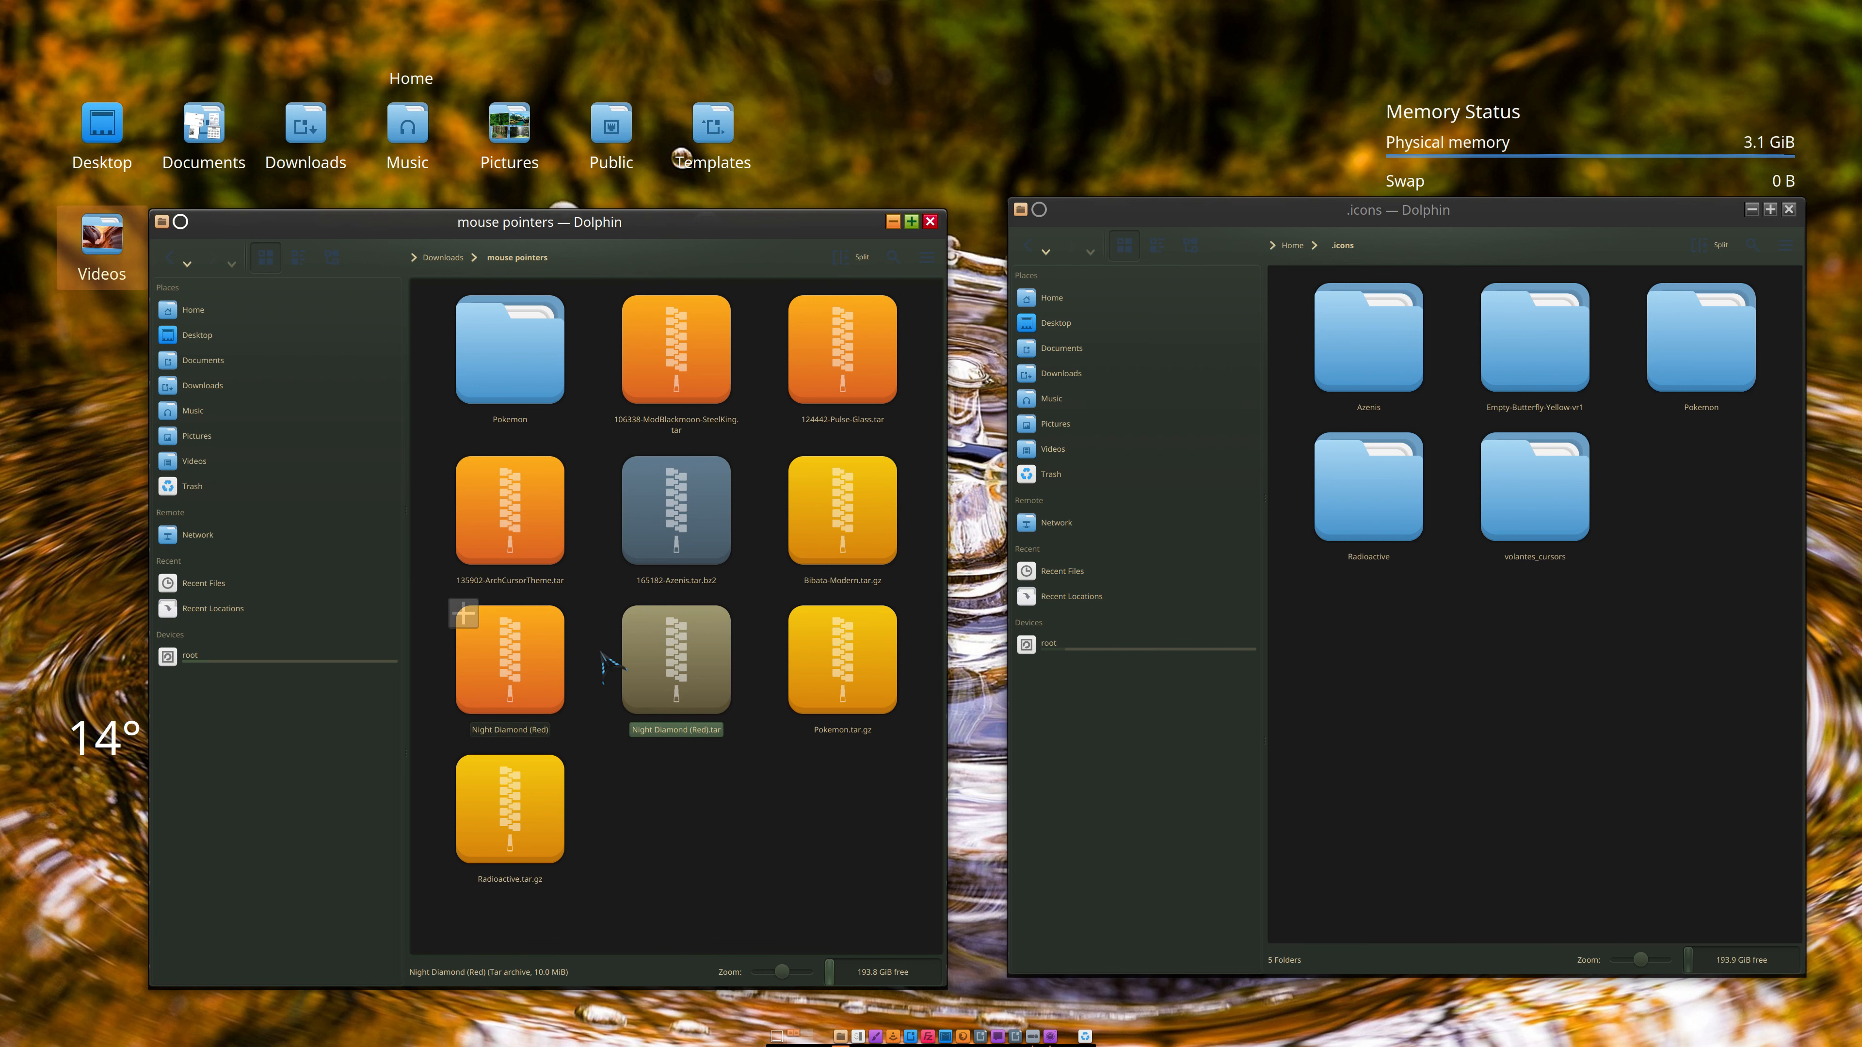
Step: Extract the Night Diamond (Red) folder from the inner Night Diamond (Red) archive into mouse pointers, replacing that archive of the same name
{"action": "double_click", "coordinate": [522, 664]}
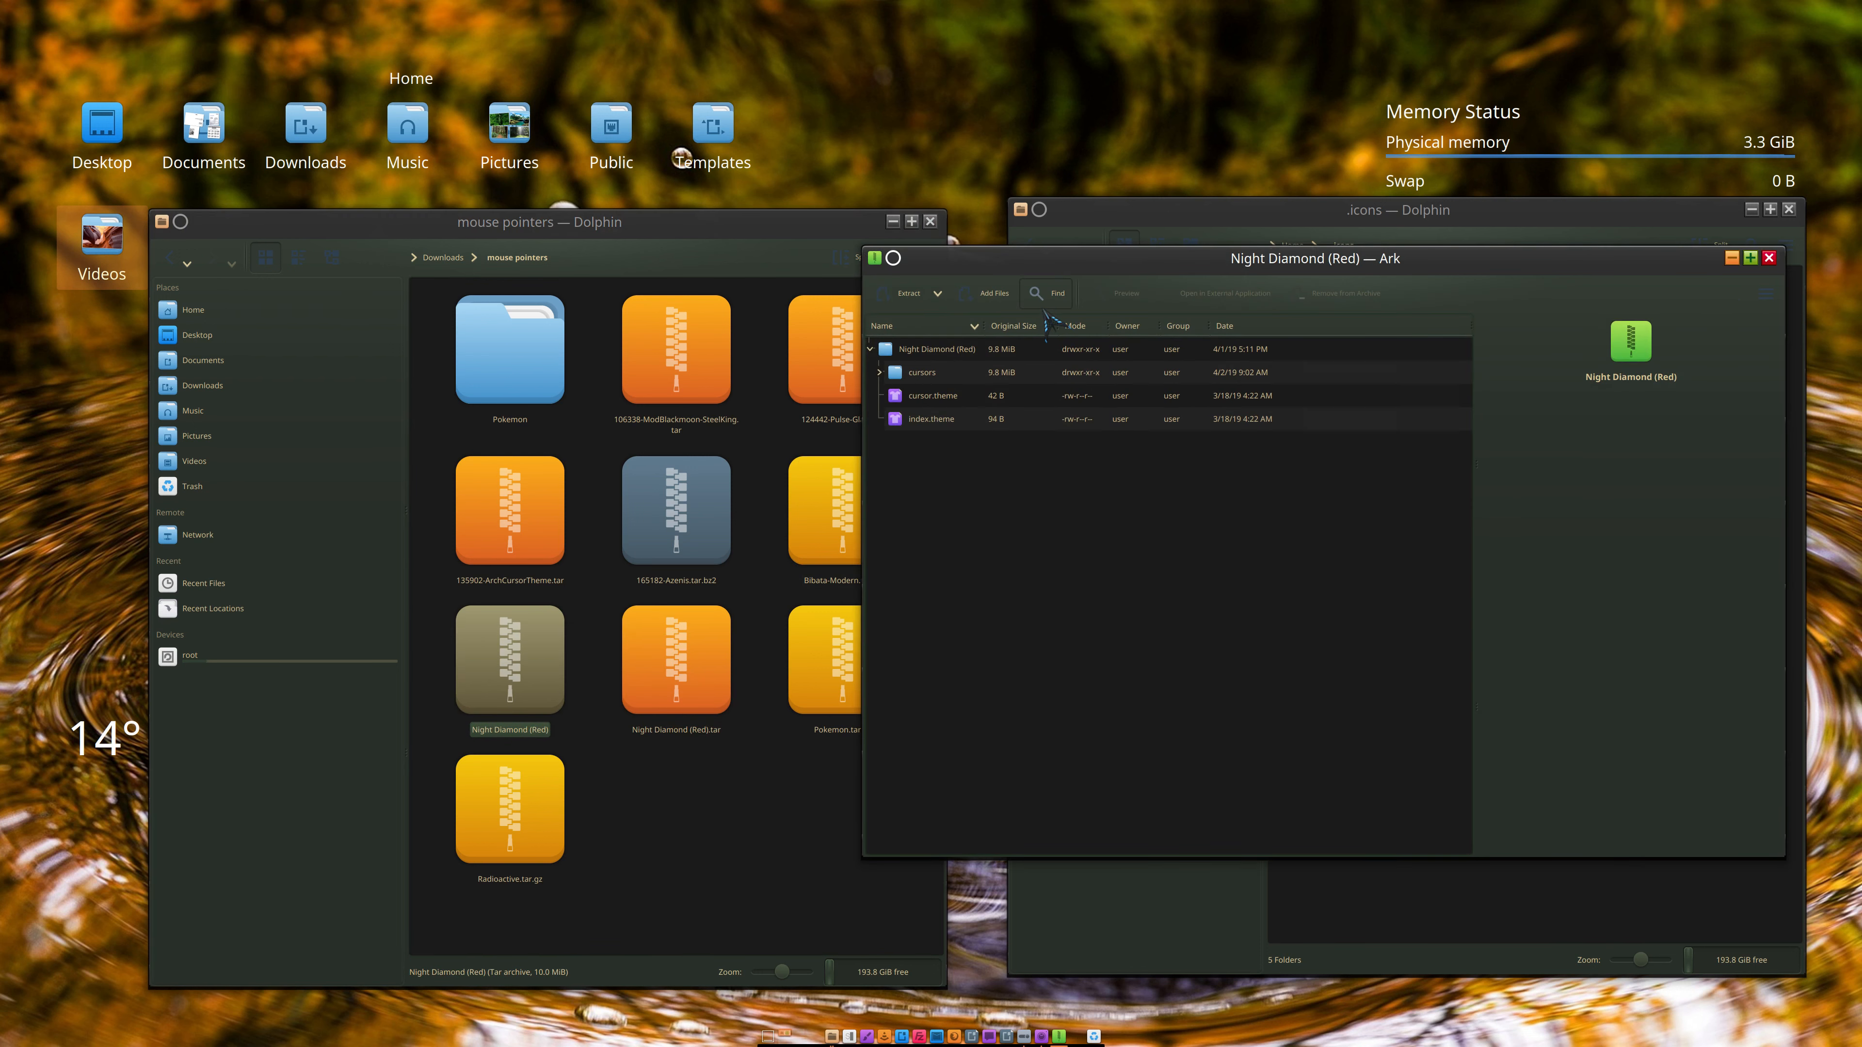
{"action": "left_click_drag", "start_coordinate": [995, 282], "coordinate": [1081, 301]}
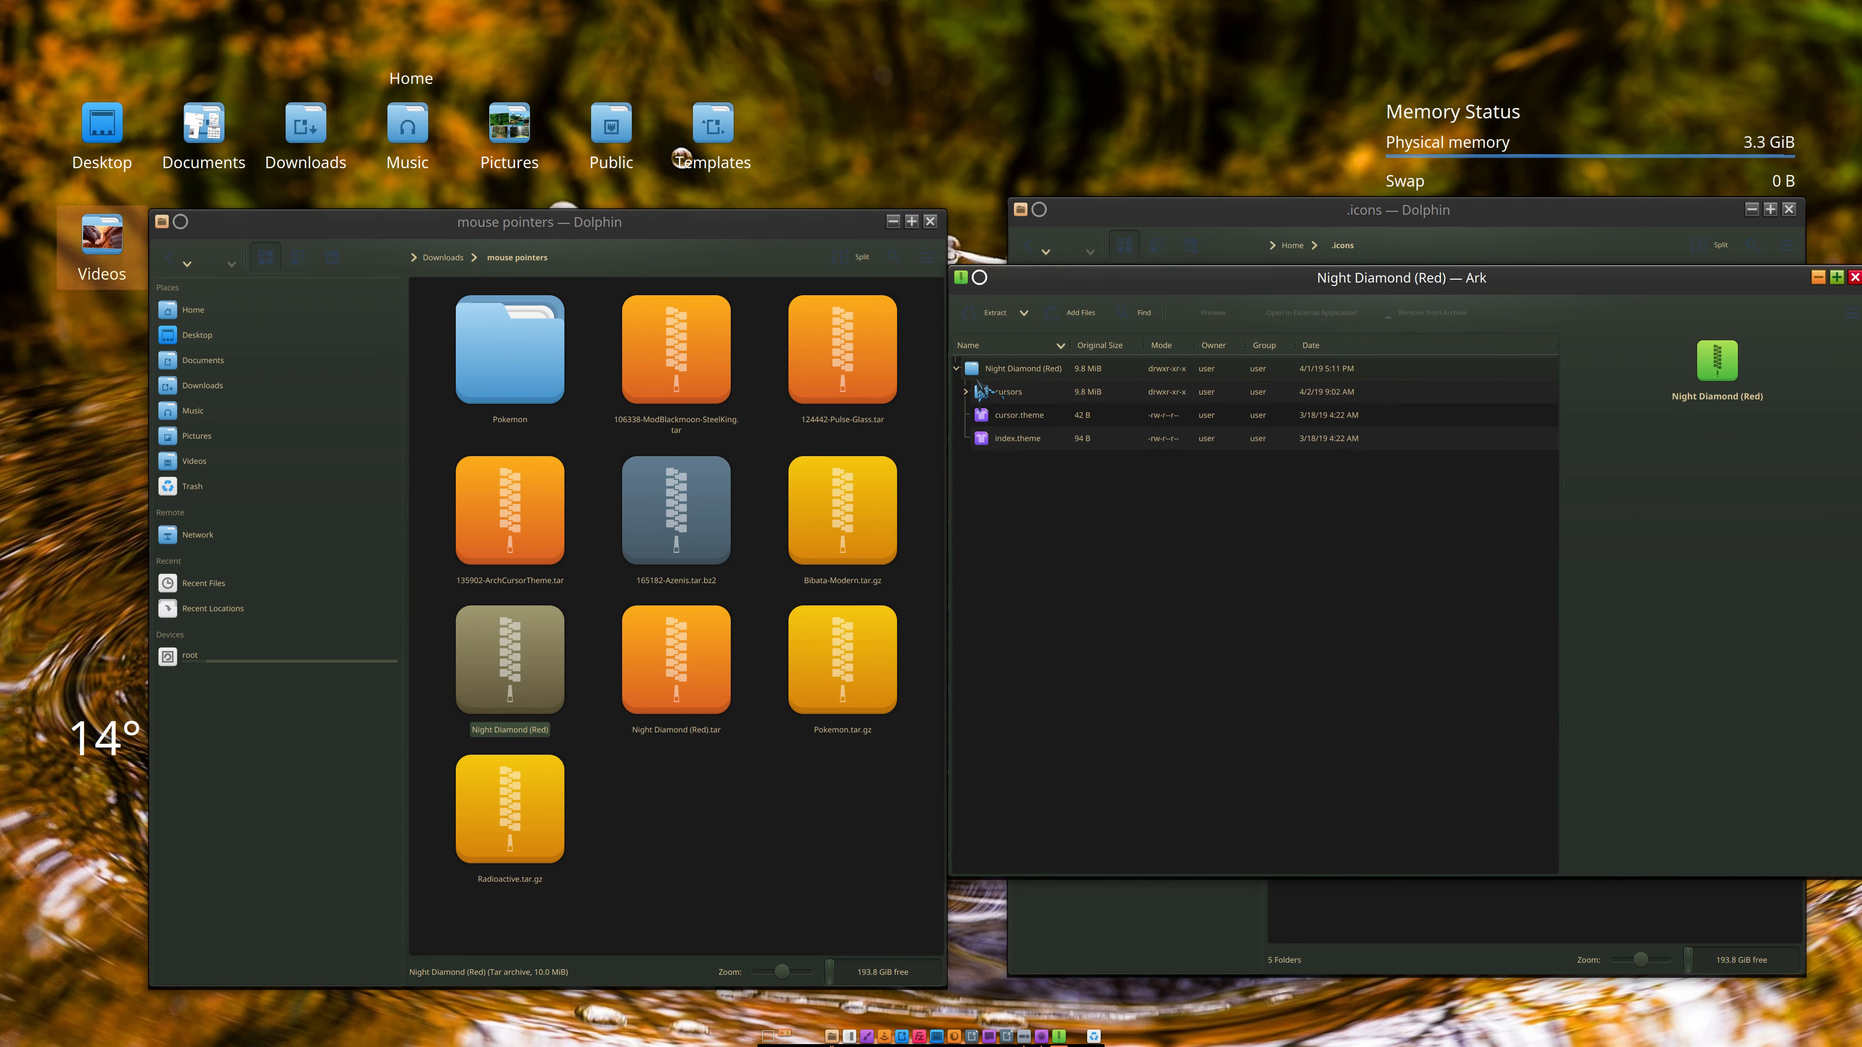
{"action": "left_click_drag", "start_coordinate": [975, 369], "coordinate": [739, 821]}
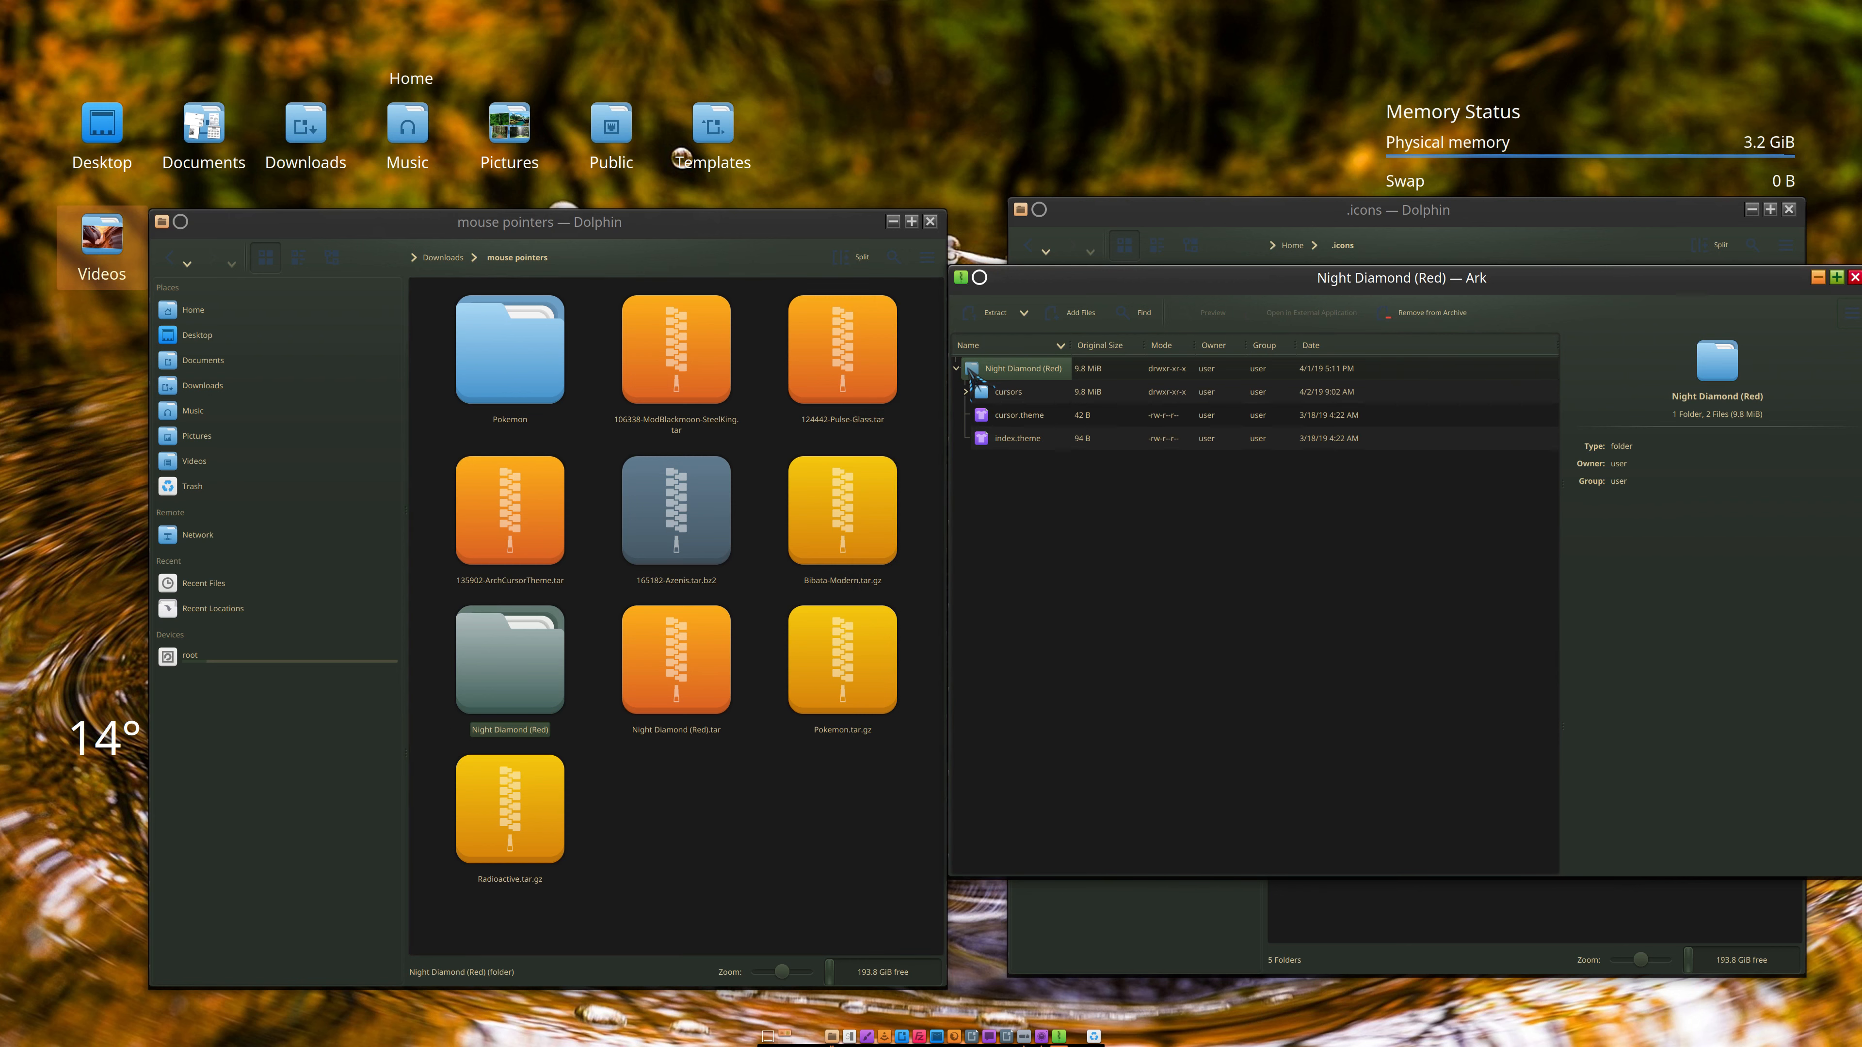
{"action": "left_click", "coordinate": [1854, 277]}
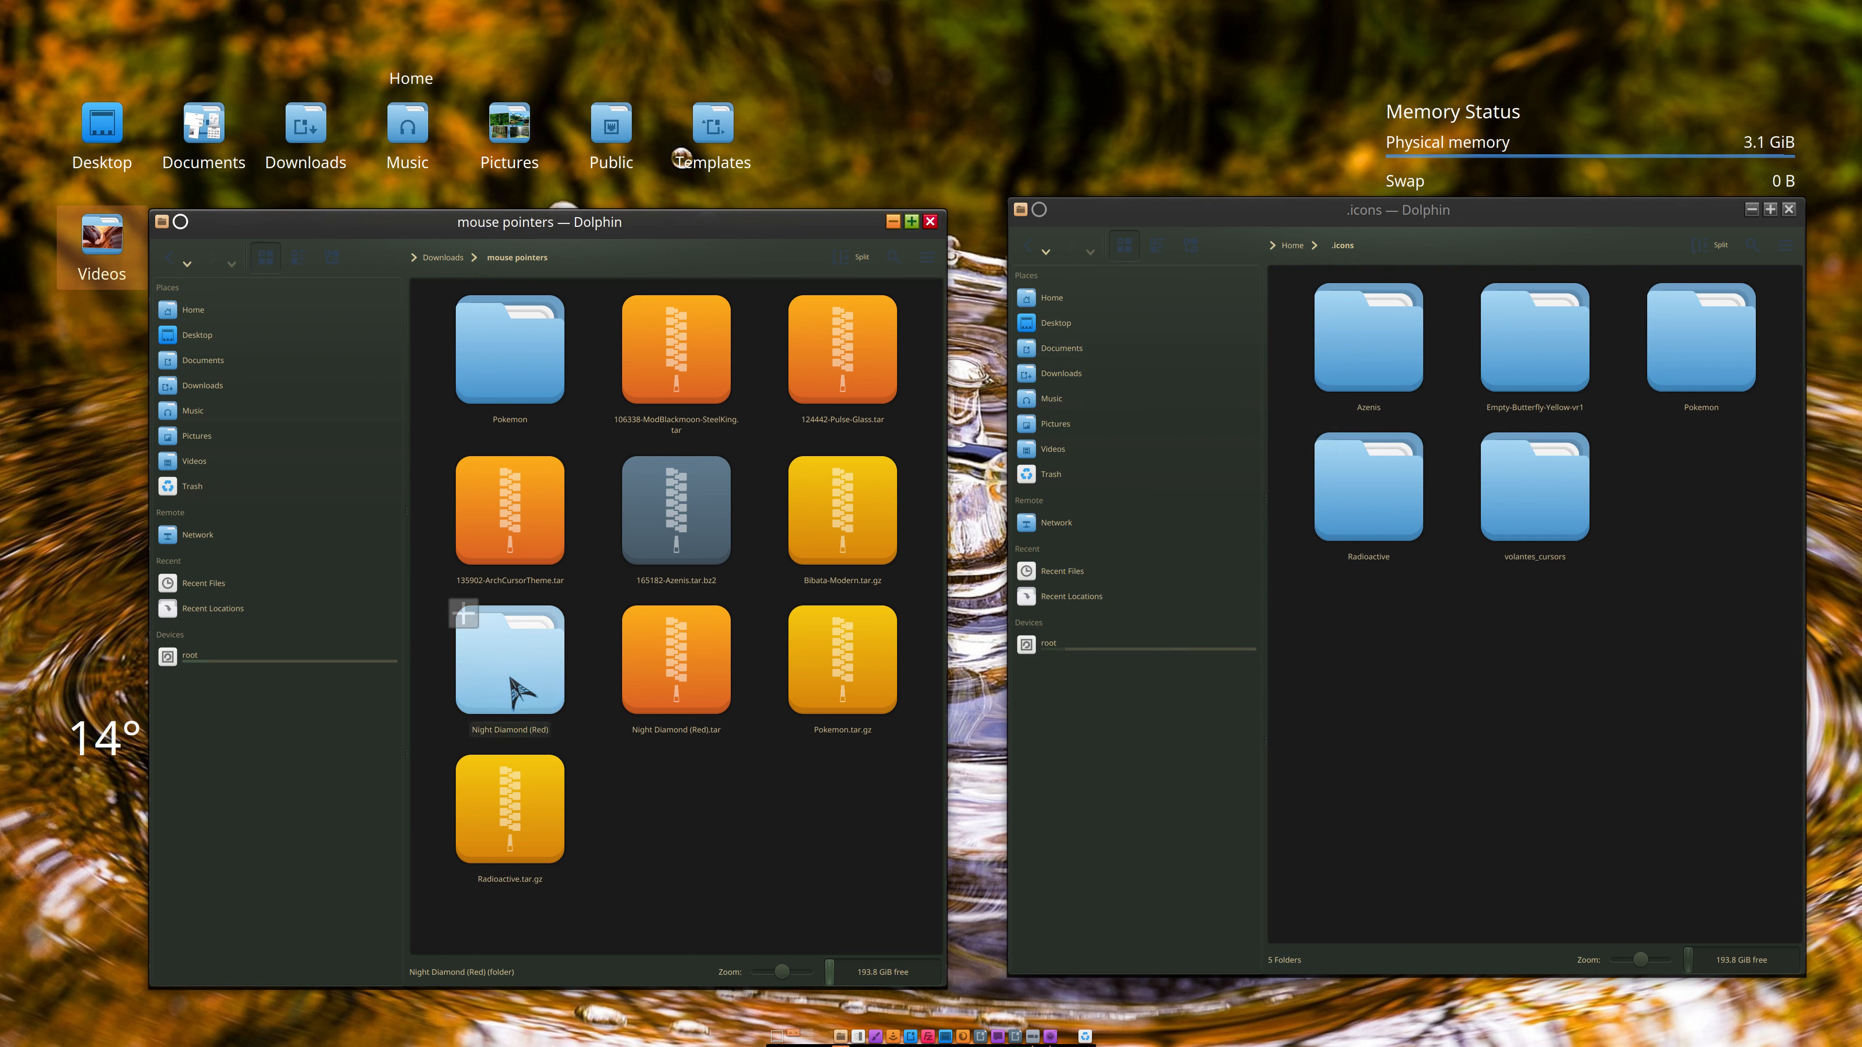
Step: View the extracted Night Diamond (Red) folder's contents, and copy that folder from mouse pointers into .icons
{"action": "left_click", "coordinate": [513, 685]}
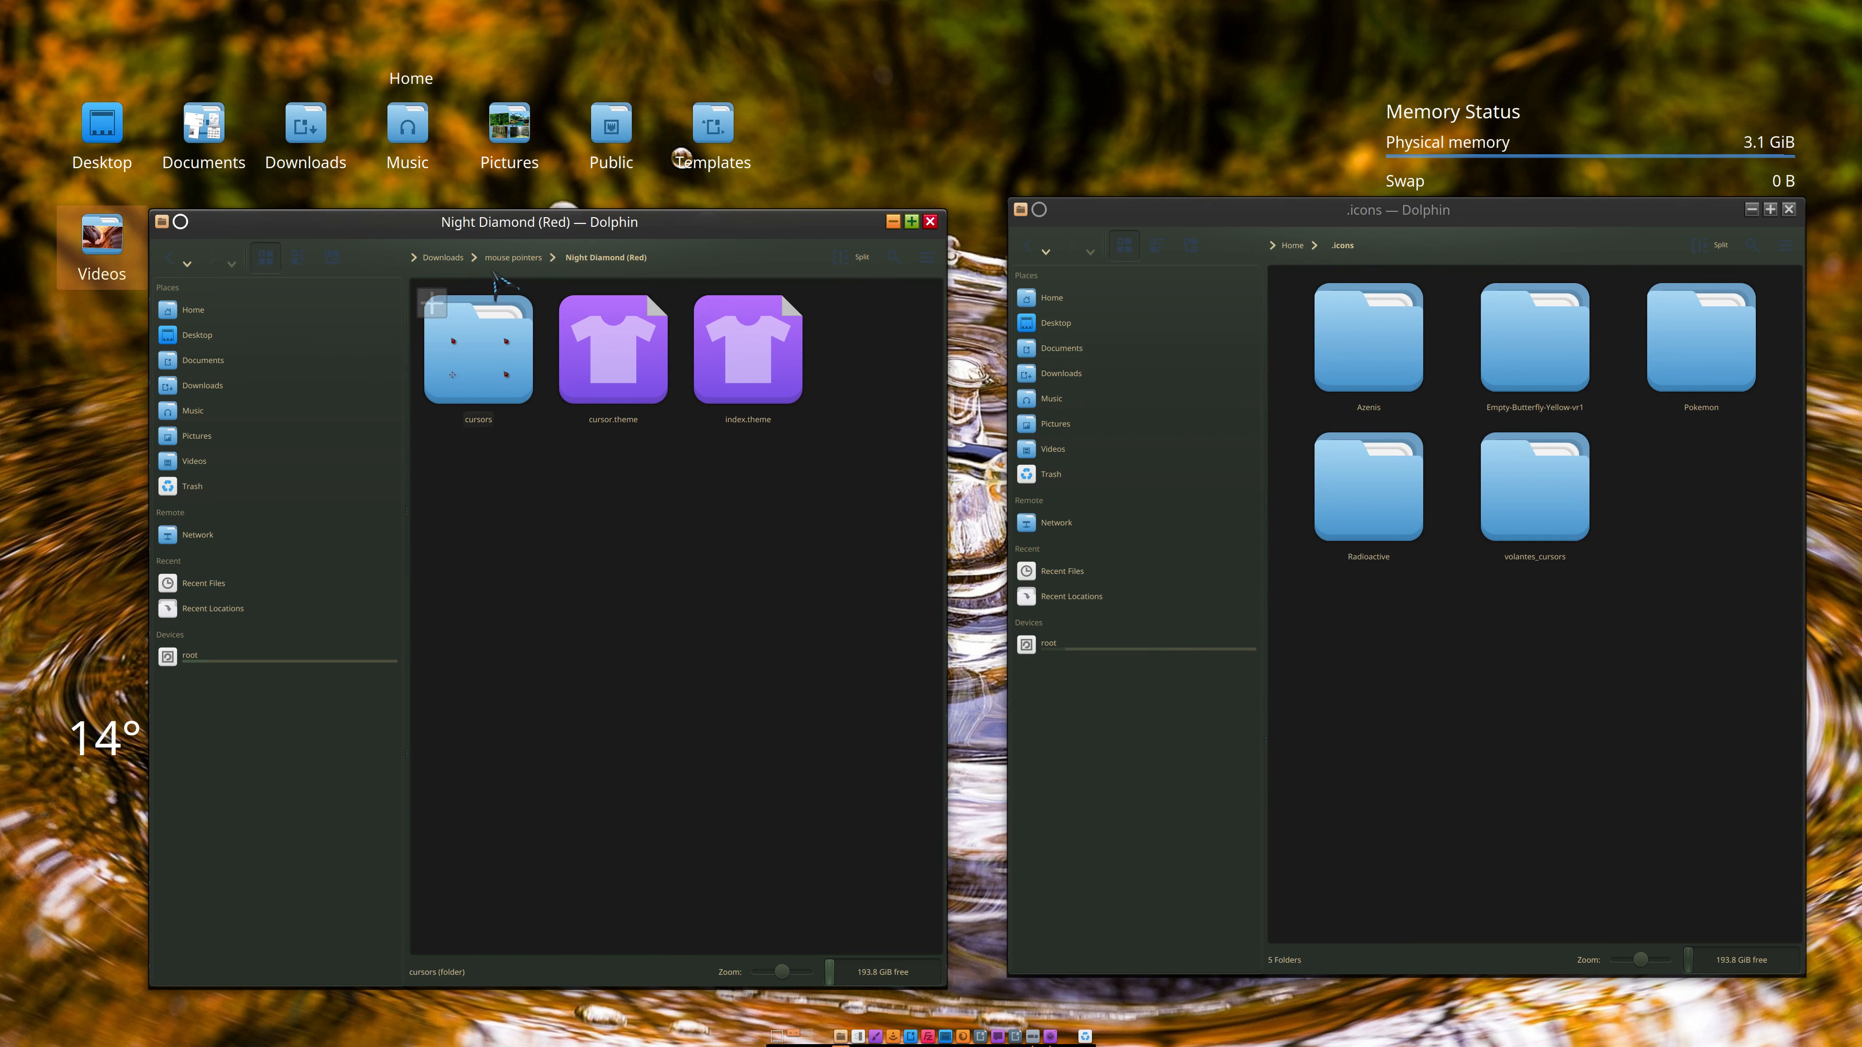
{"action": "left_click", "coordinate": [513, 257]}
{"action": "left_click", "coordinate": [739, 822]}
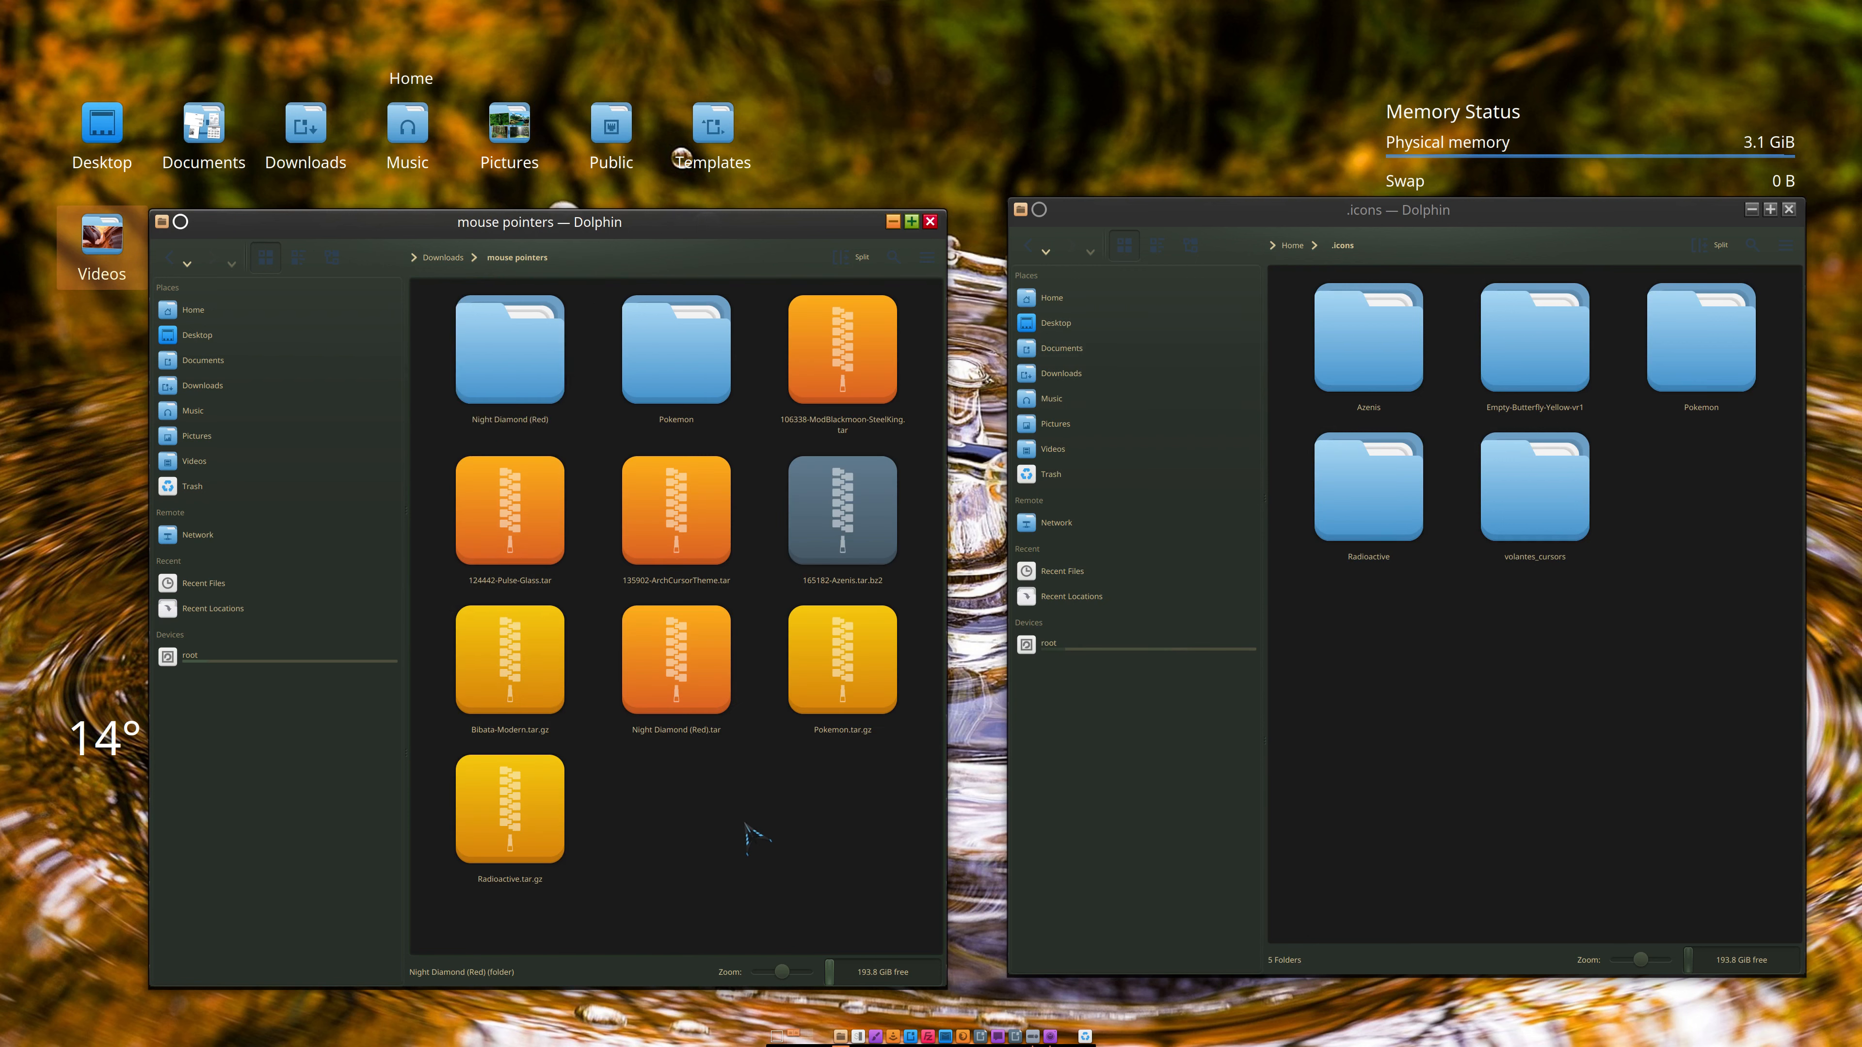
{"action": "left_click", "coordinate": [506, 363]}
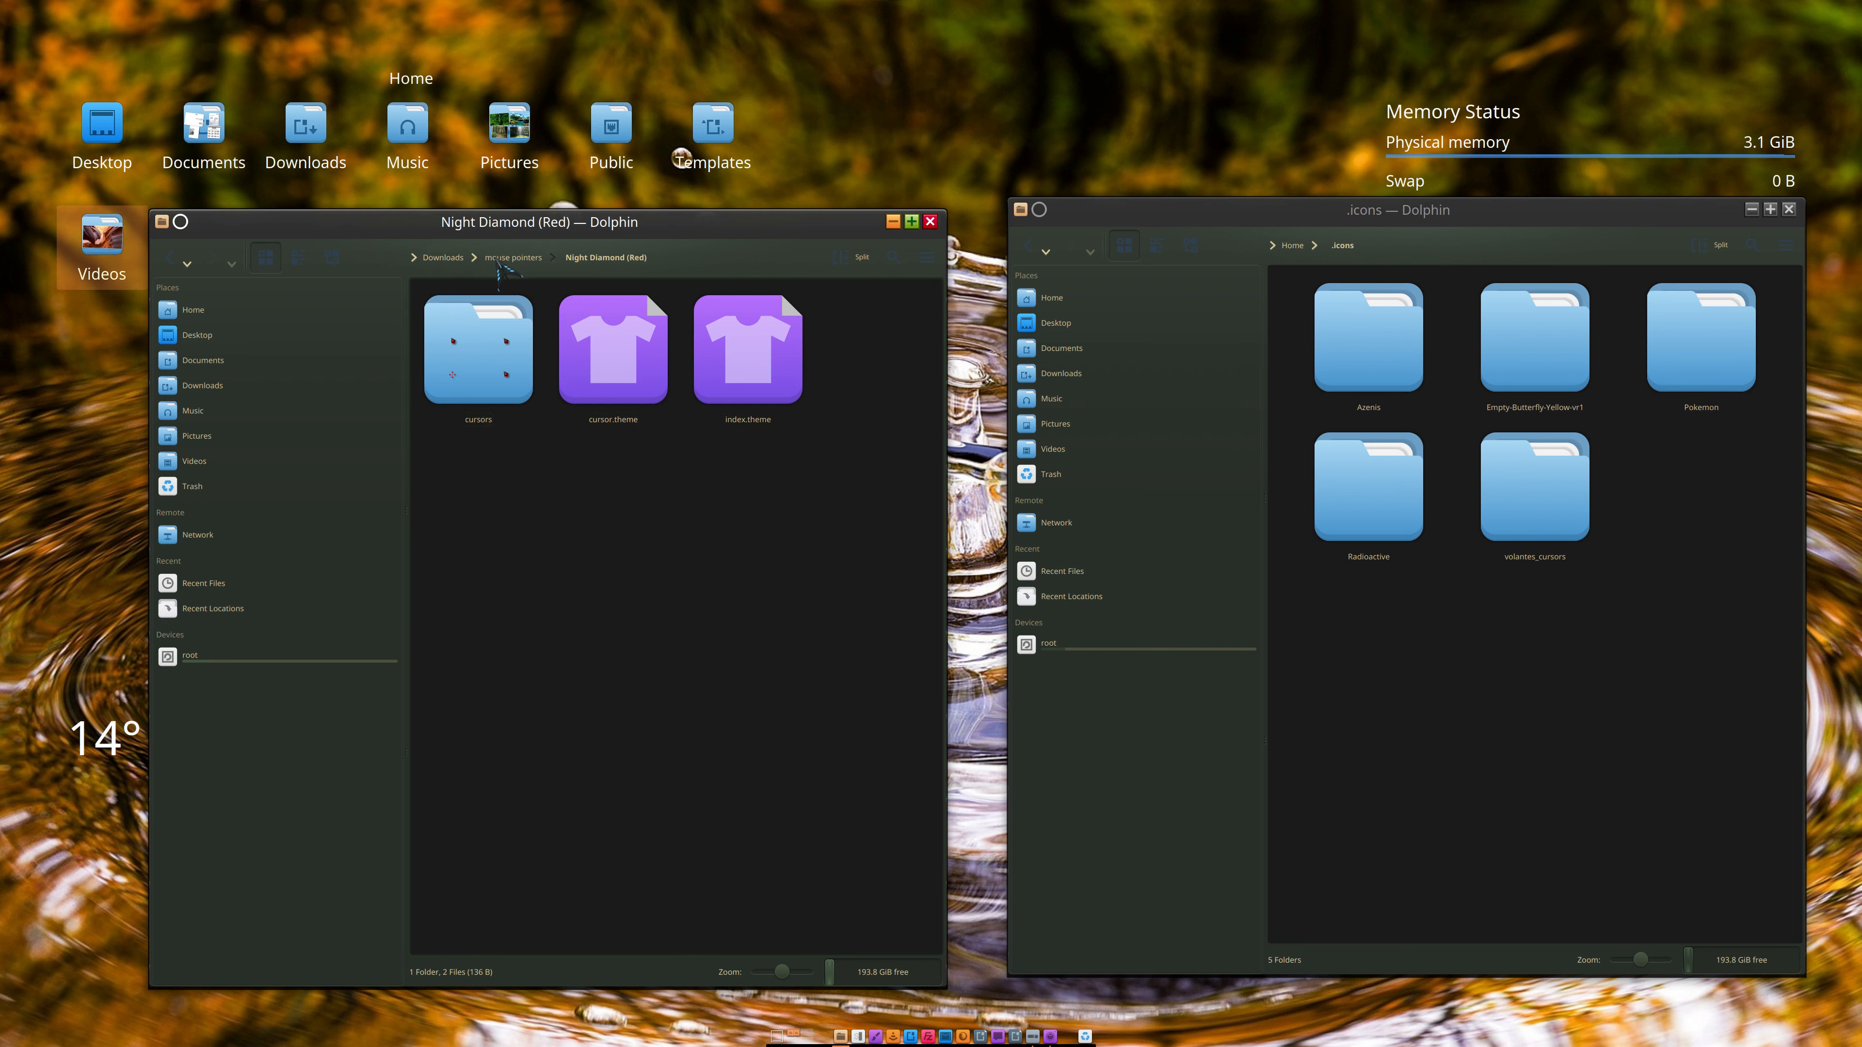
{"action": "left_click", "coordinate": [513, 258]}
{"action": "left_click_drag", "start_coordinate": [484, 363], "coordinate": [1500, 693]}
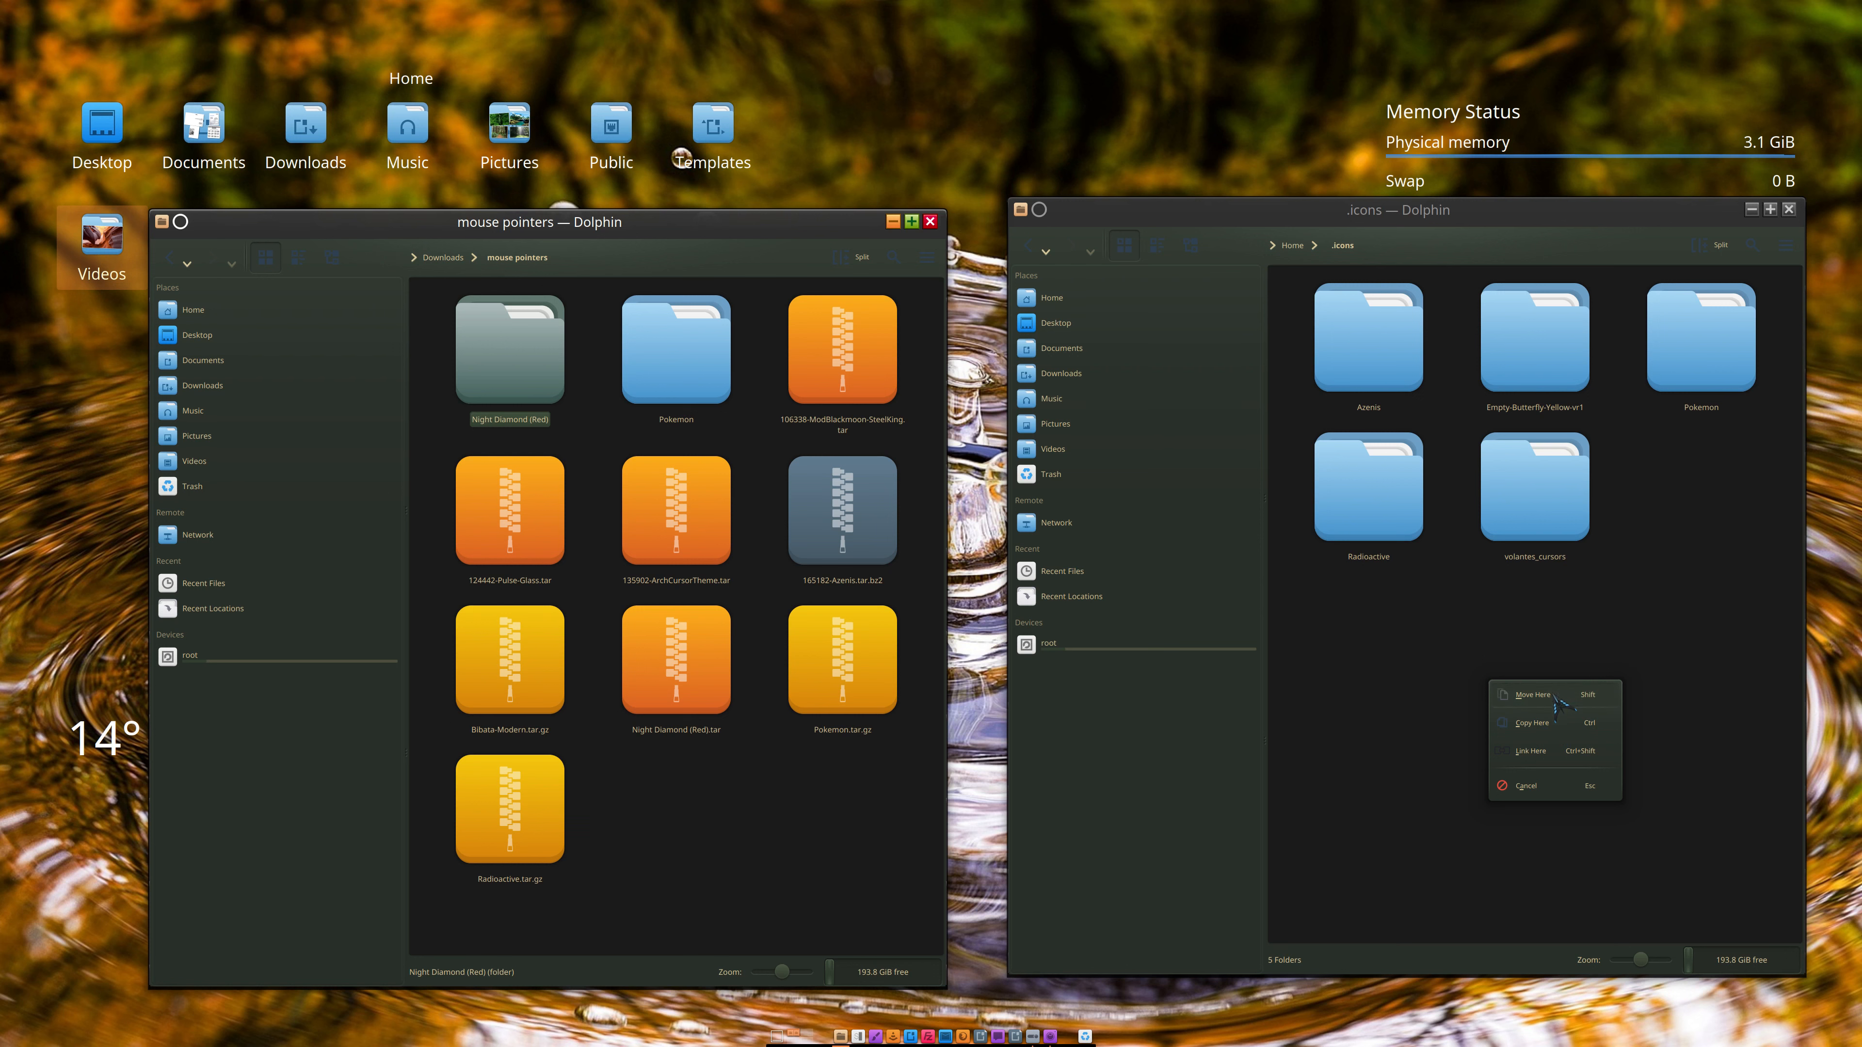
{"action": "left_click", "coordinate": [1522, 790]}
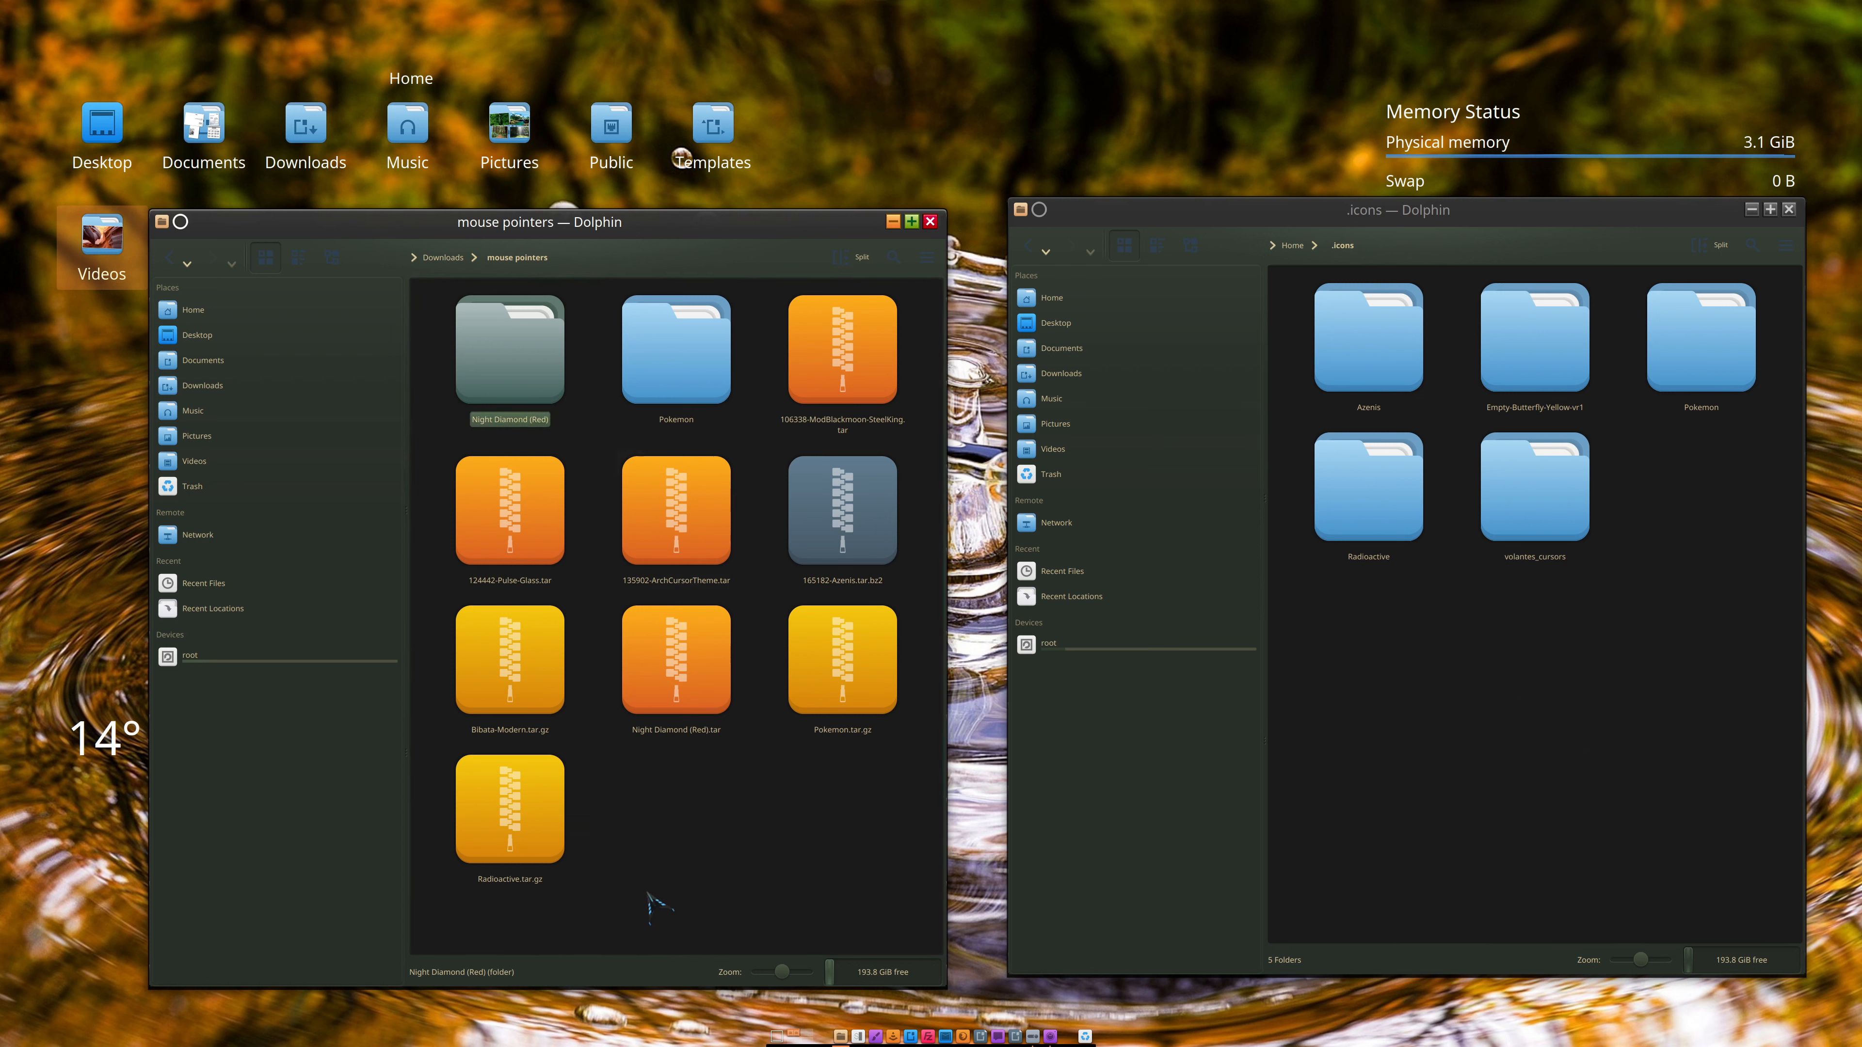
{"action": "left_click_drag", "start_coordinate": [517, 367], "coordinate": [1539, 715]}
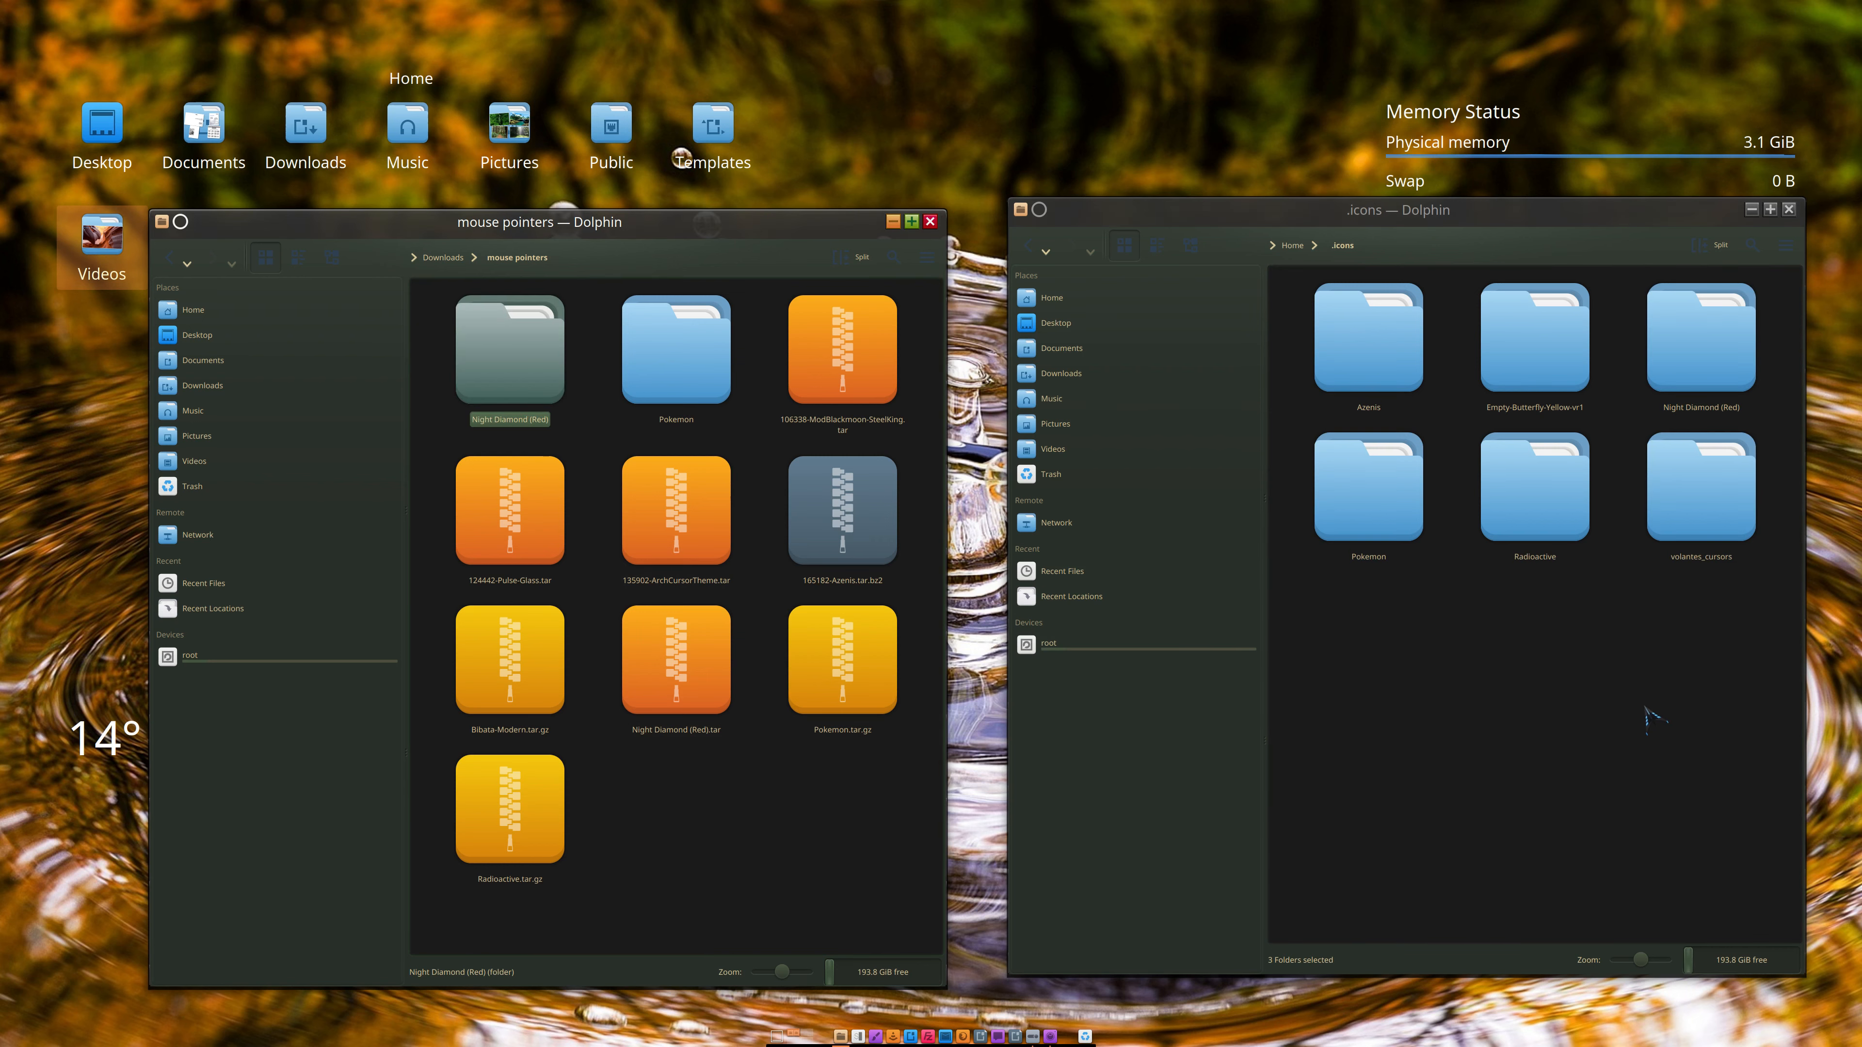
Step: Close the mouse pointers window, move the .icons window aside, and reload the Cursors settings to list the added themes
{"action": "left_click", "coordinate": [930, 221]}
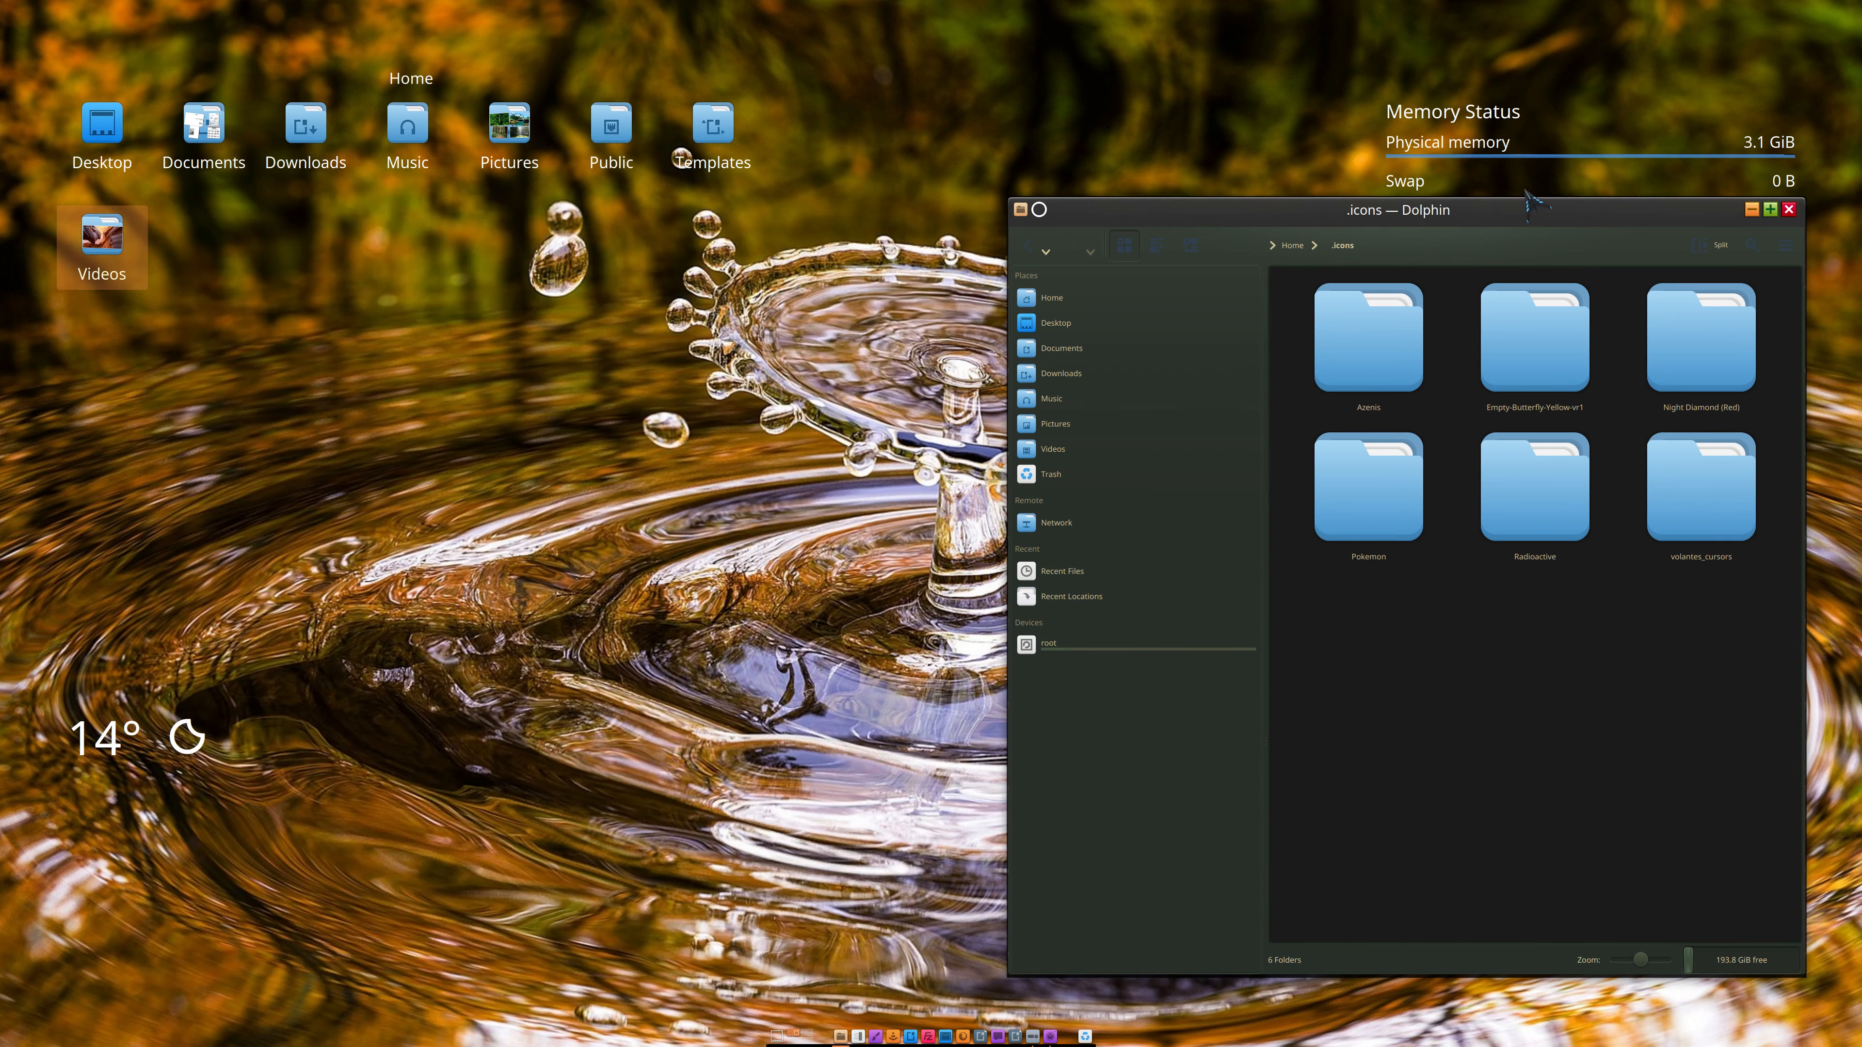
{"action": "left_click_drag", "start_coordinate": [1528, 204], "coordinate": [591, 190]}
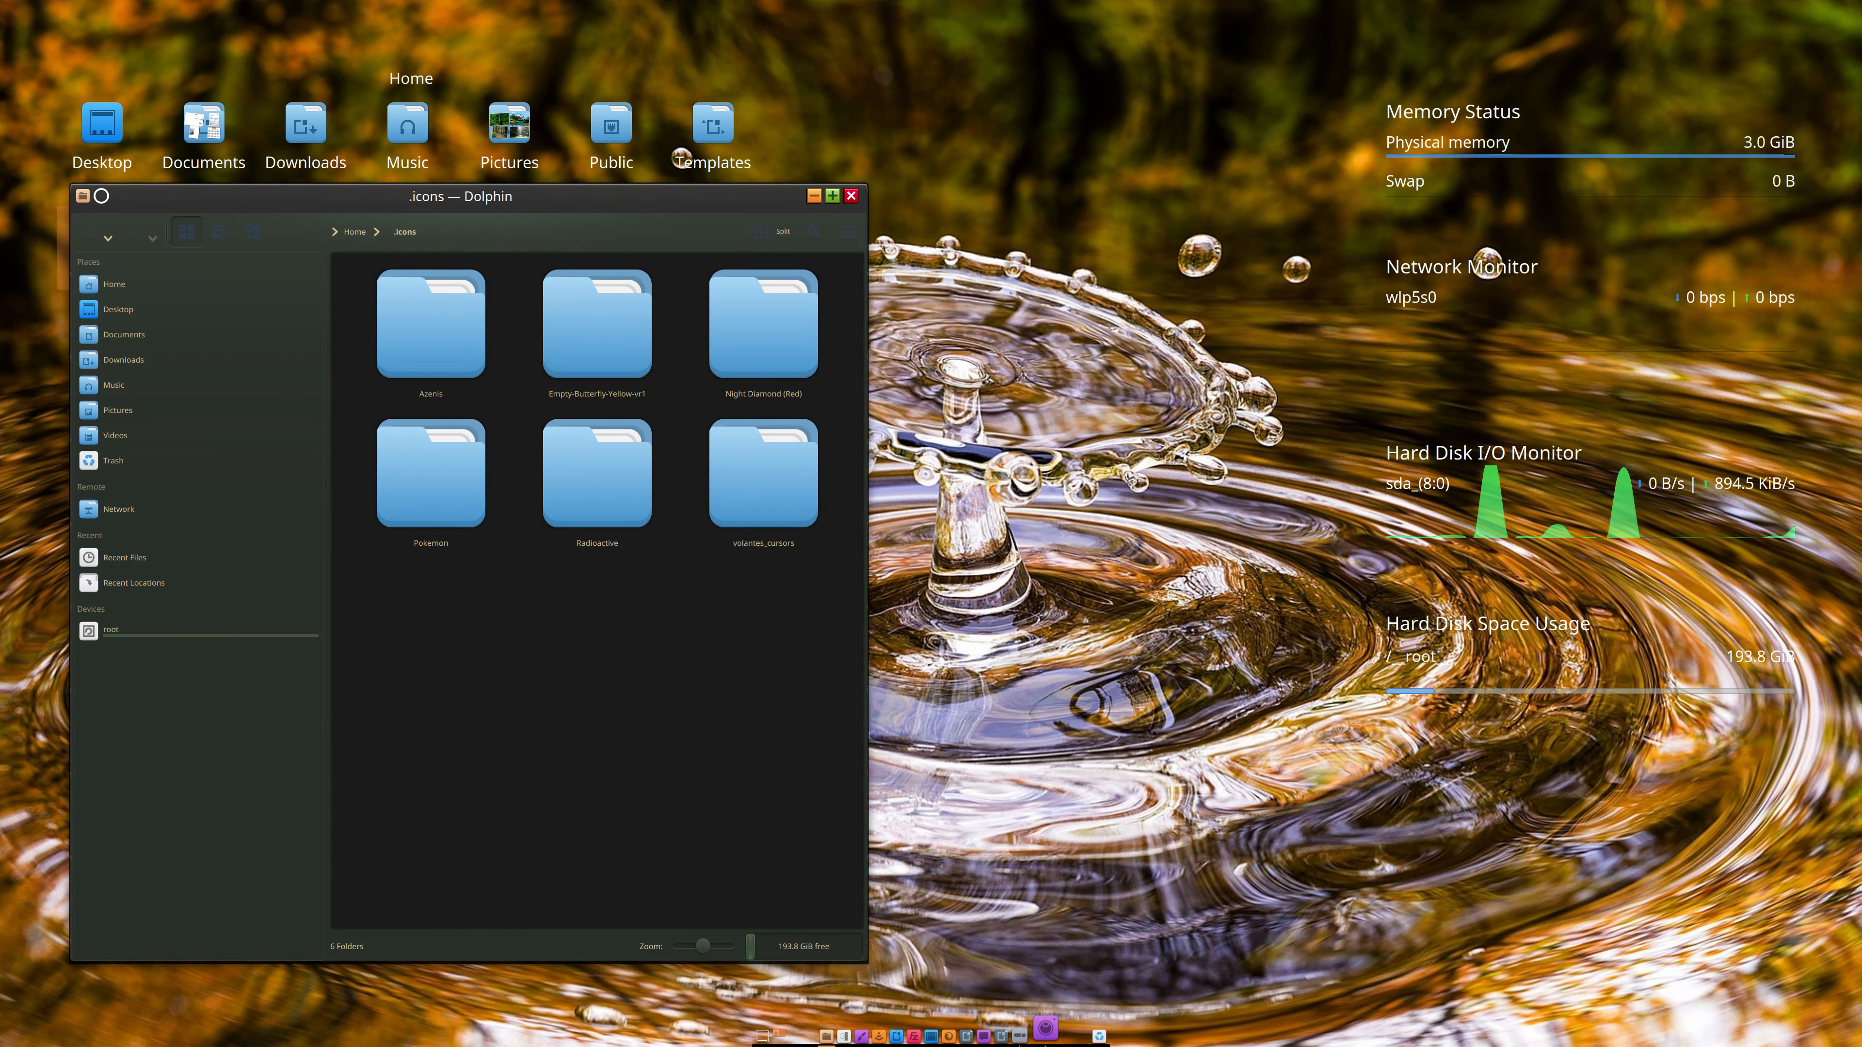
{"action": "left_click", "coordinate": [1032, 1031]}
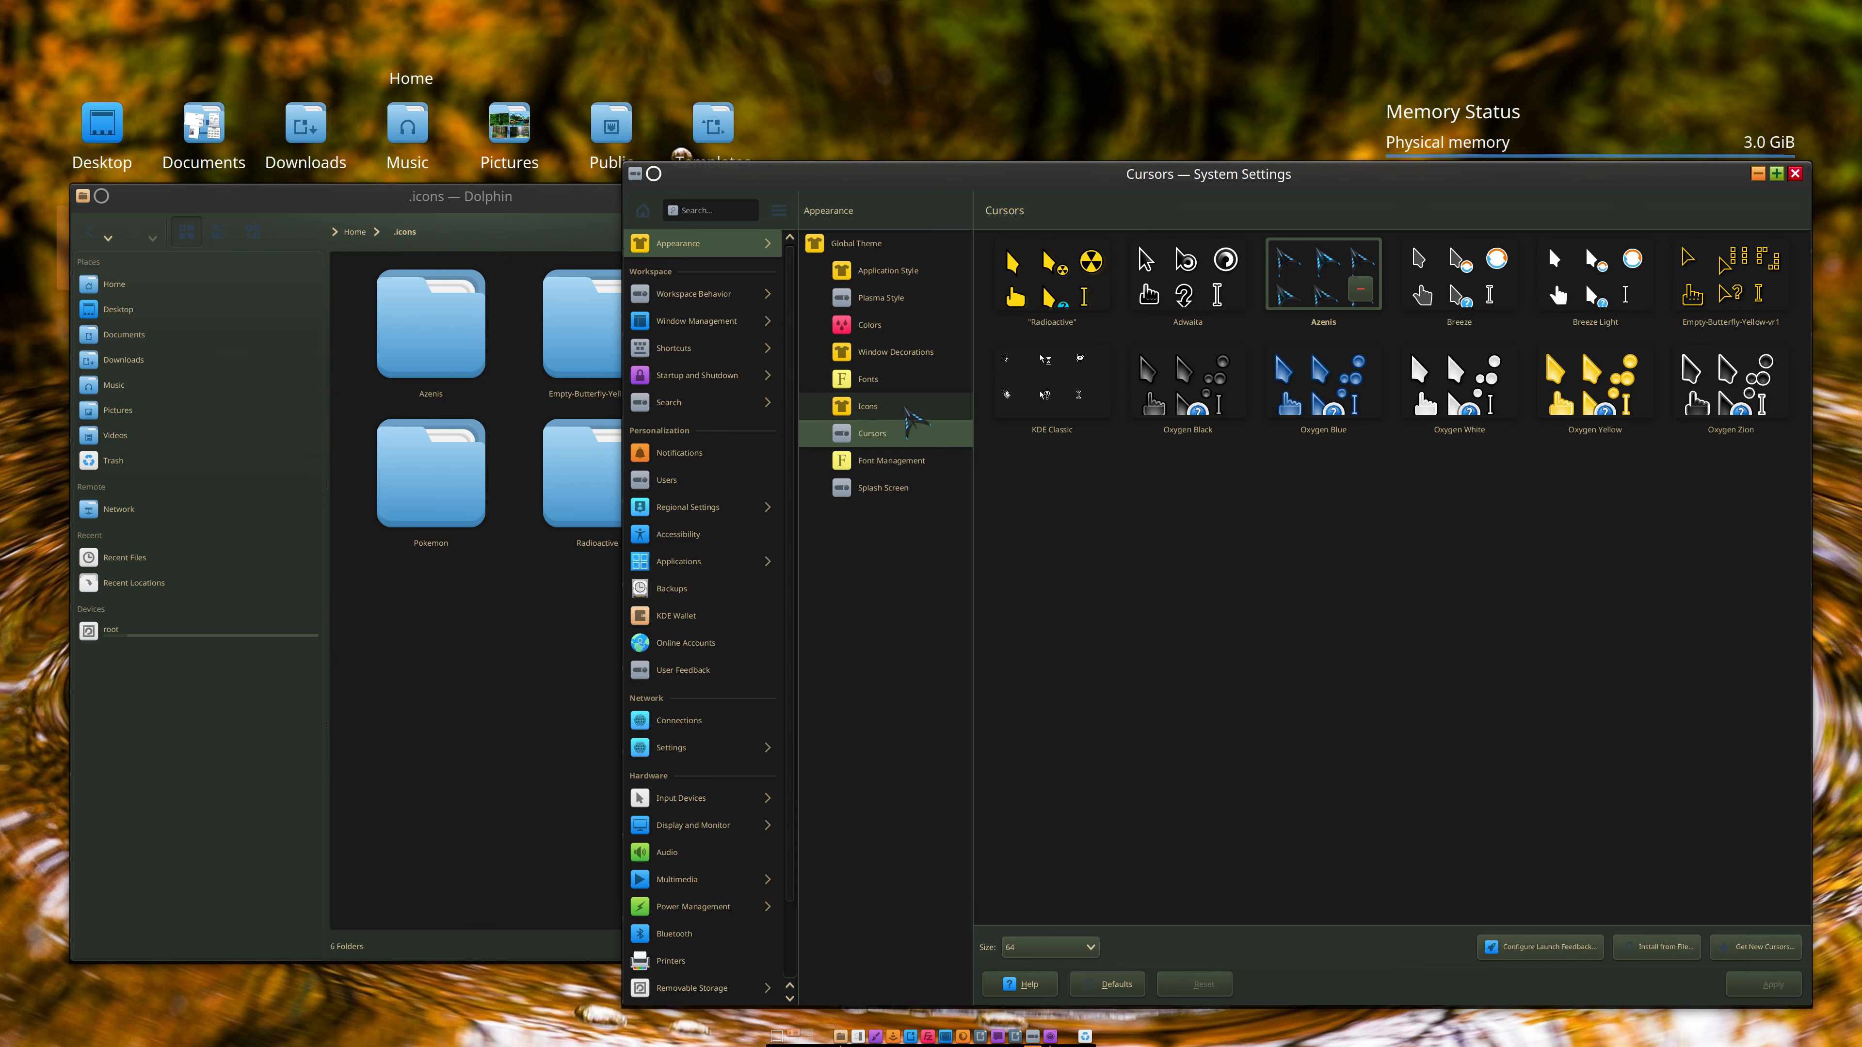
{"action": "left_click", "coordinate": [675, 248]}
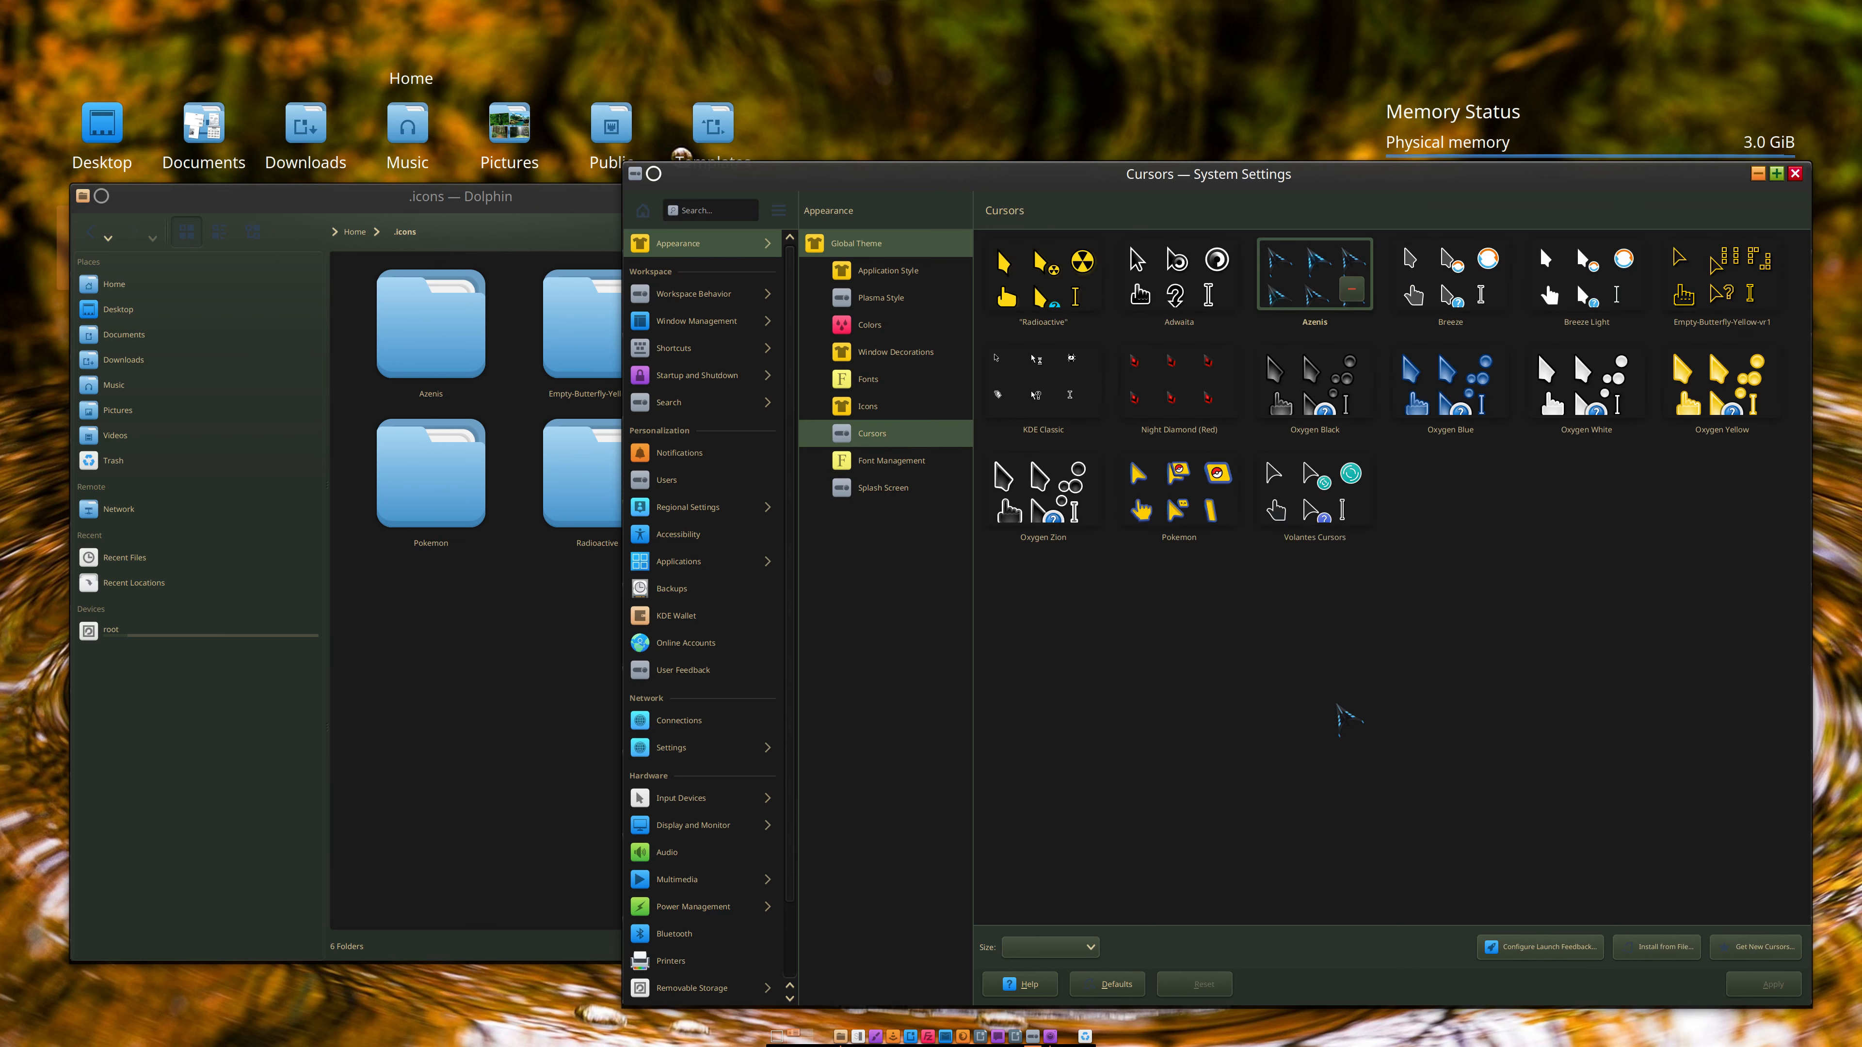
Step: Select the Pokemon cursor theme, and arrange the System Settings and .icons windows next to each other
{"action": "left_click_drag", "start_coordinate": [1148, 190], "coordinate": [1278, 176]}
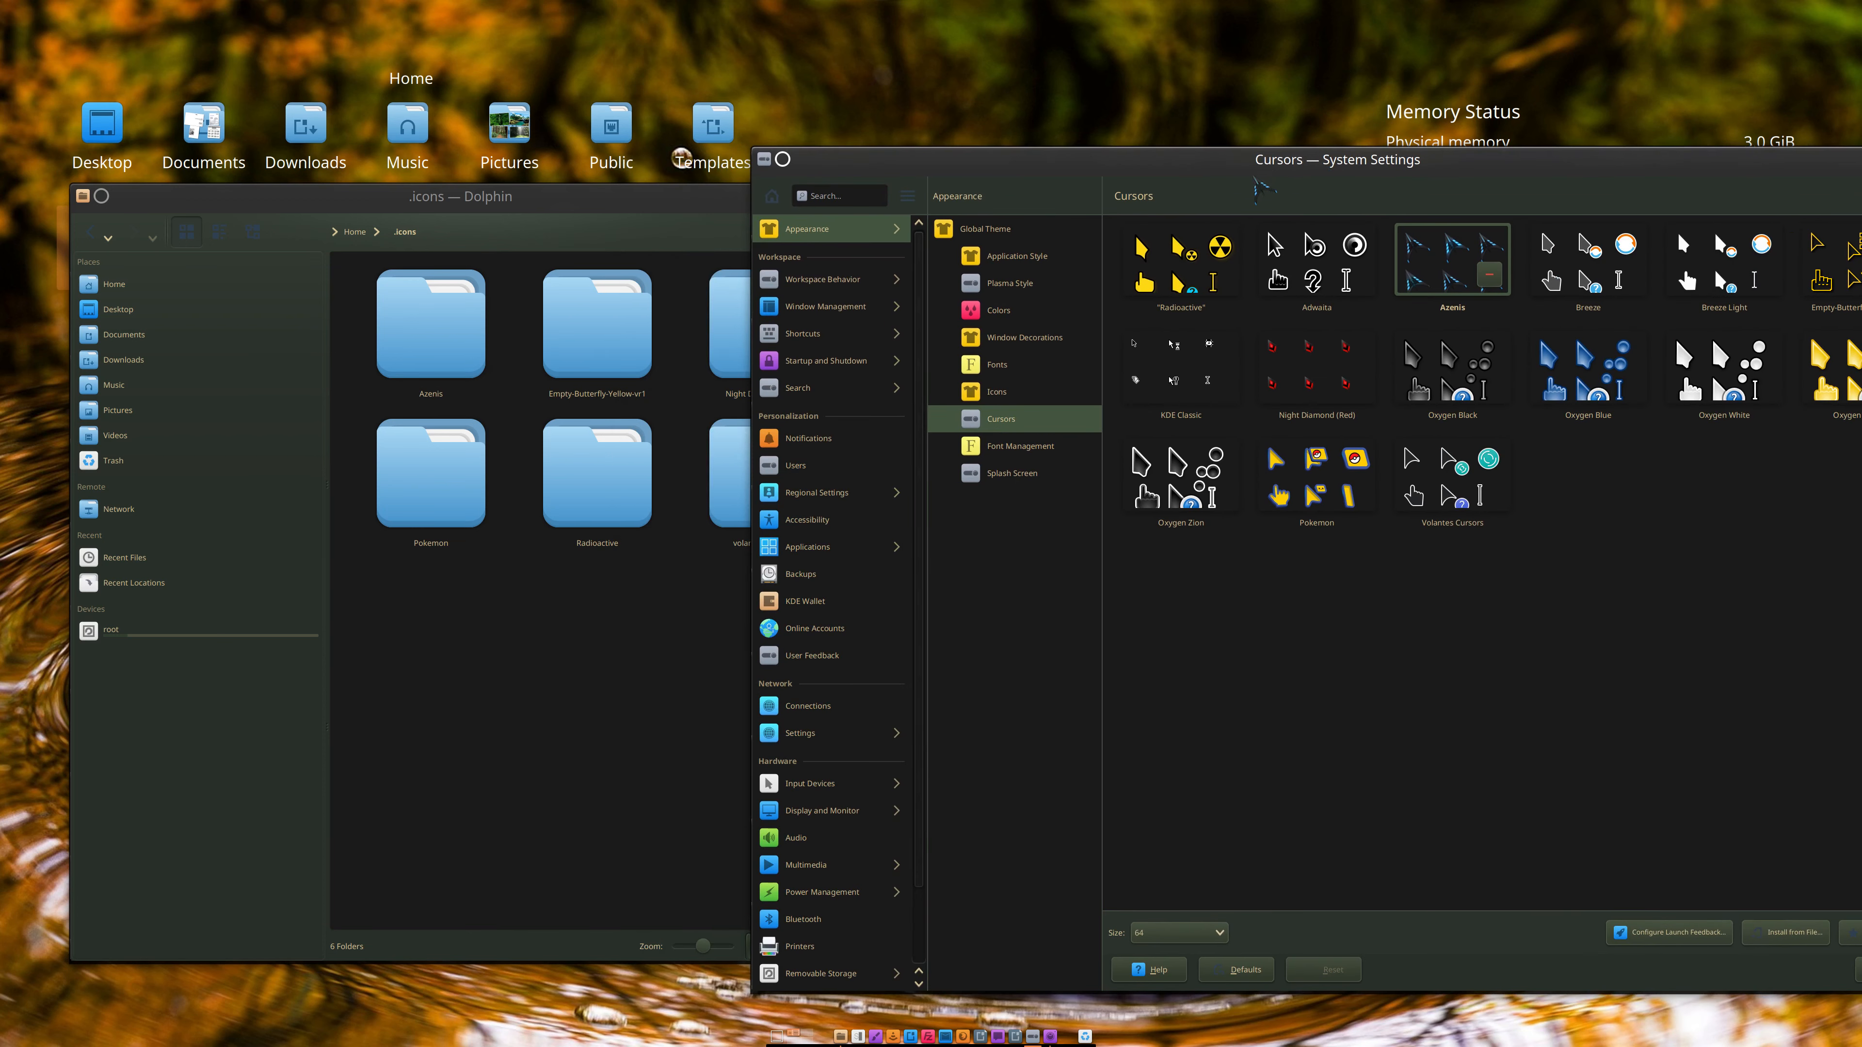
{"action": "mouse_move", "coordinate": [678, 207]}
{"action": "left_mouse_down"}
{"action": "mouse_move", "coordinate": [632, 201]}
{"action": "mouse_move", "coordinate": [689, 229]}
{"action": "left_mouse_up"}
{"action": "left_click", "coordinate": [1355, 514]}
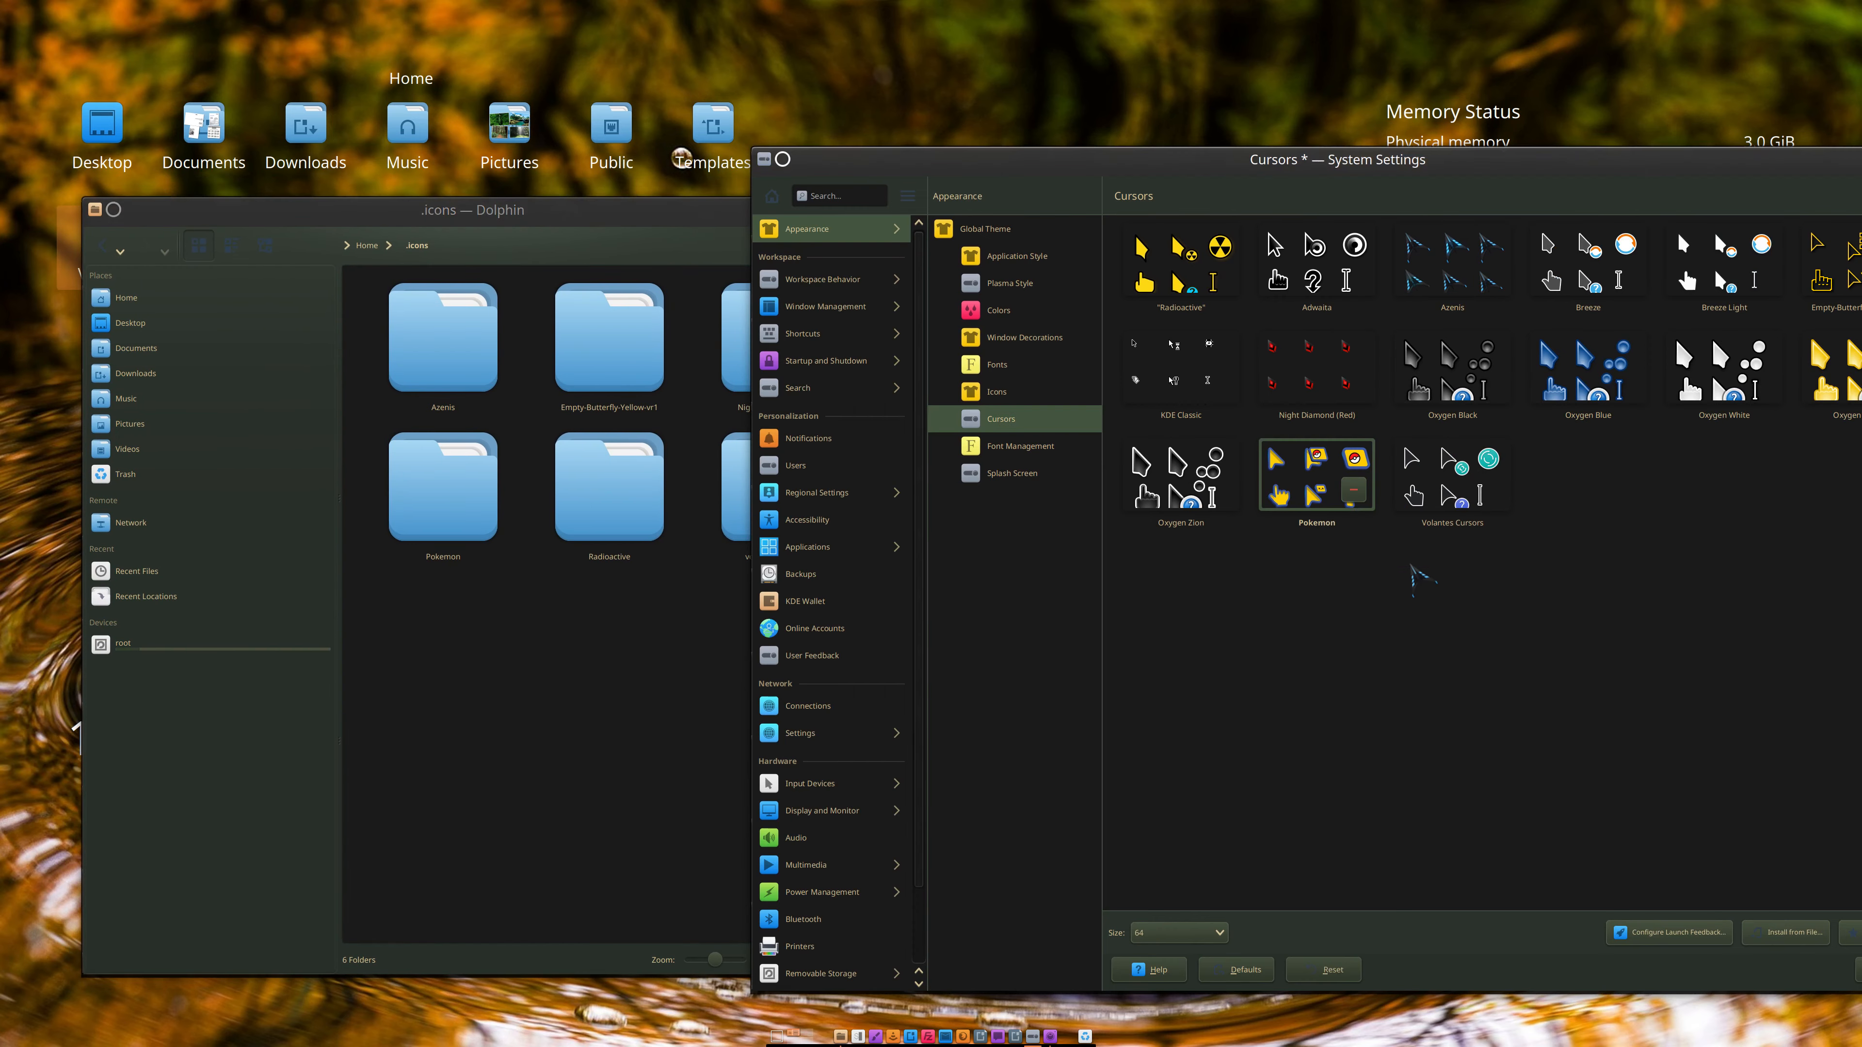
{"action": "left_click_drag", "start_coordinate": [1675, 184], "coordinate": [1484, 185]}
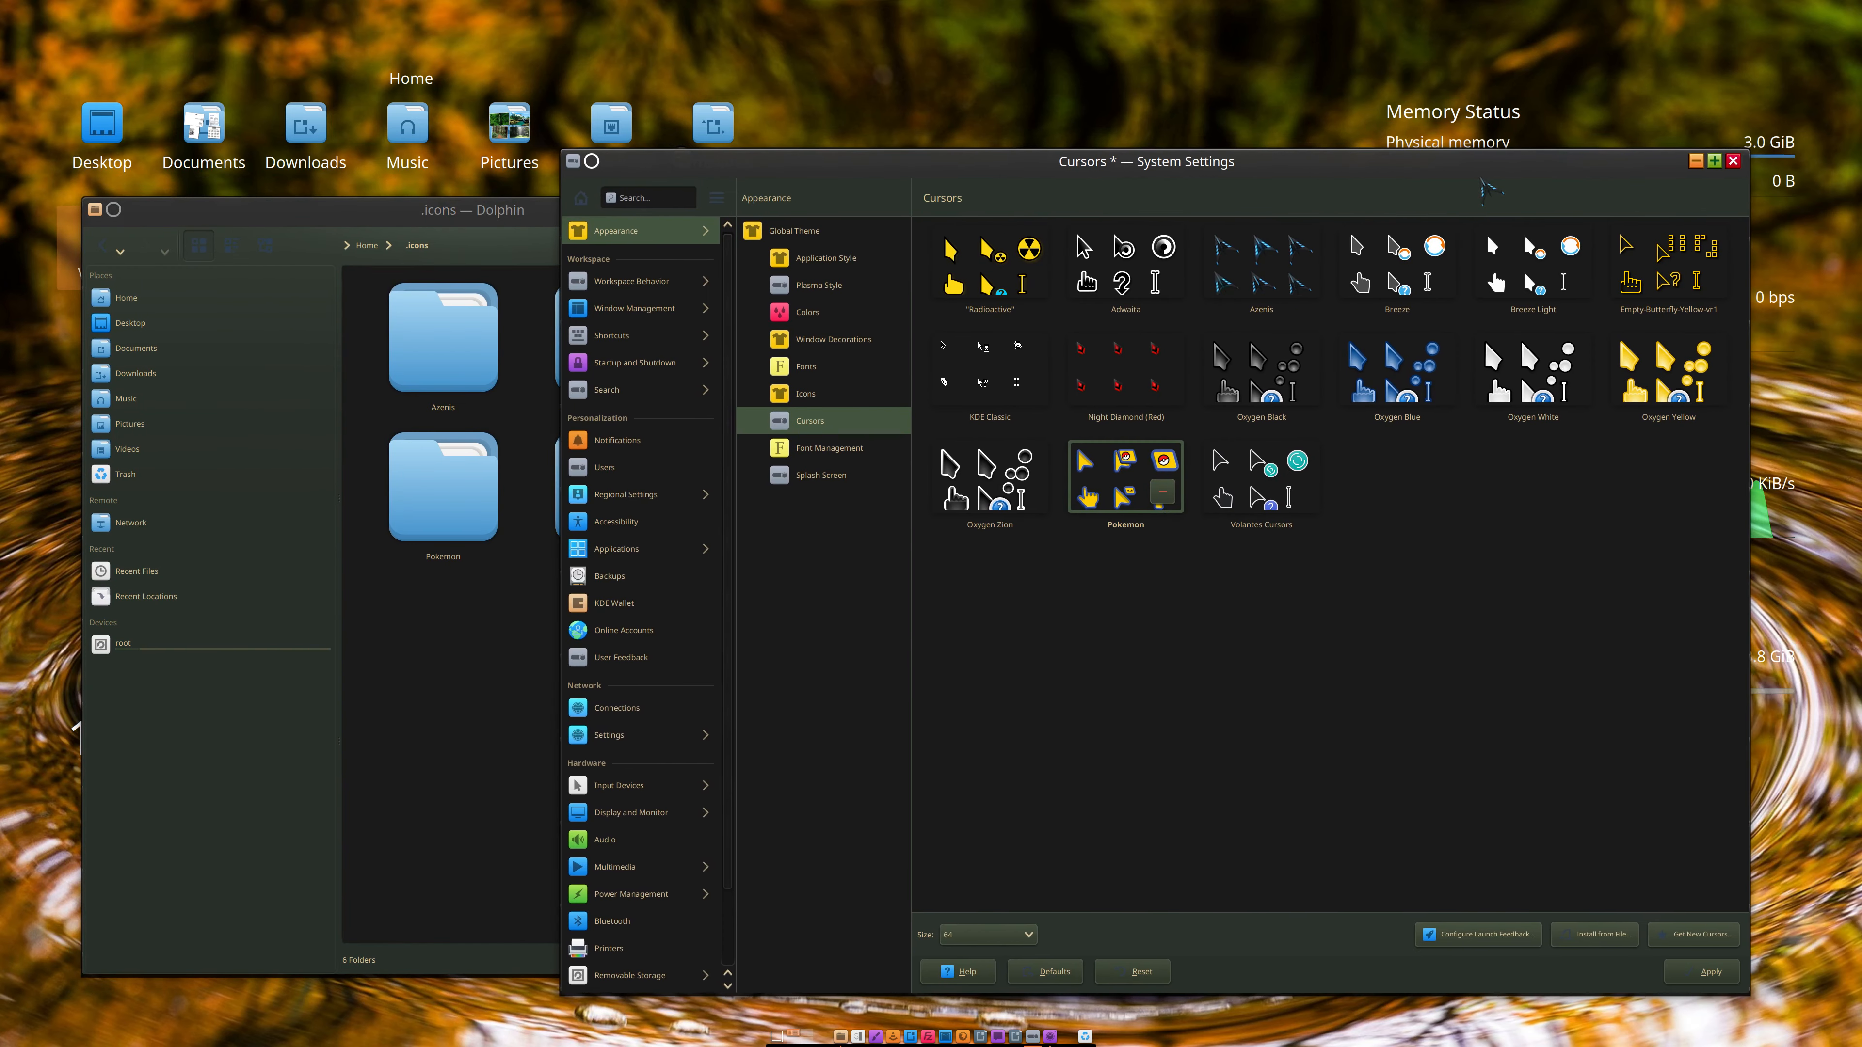
{"action": "left_click_drag", "start_coordinate": [493, 211], "coordinate": [469, 213]}
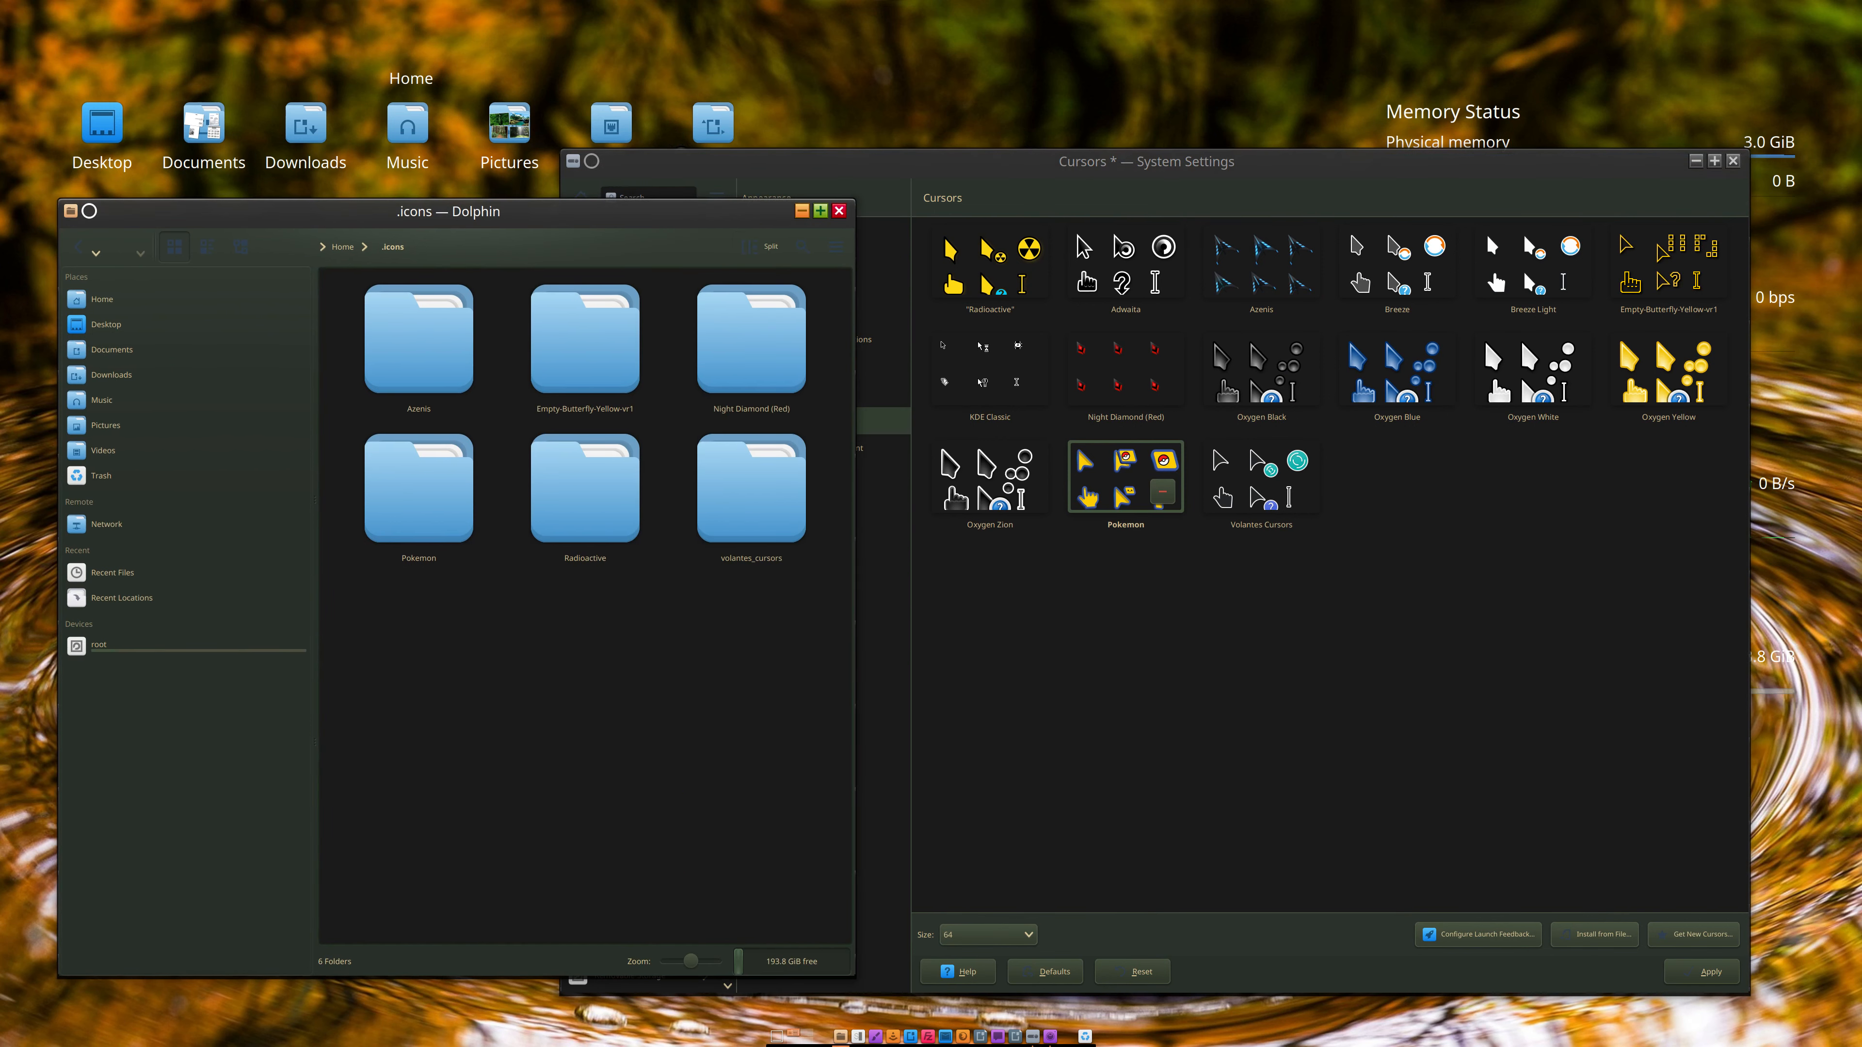
{"action": "right_click", "coordinate": [1560, 164]}
{"action": "mouse_move", "coordinate": [1623, 234]}
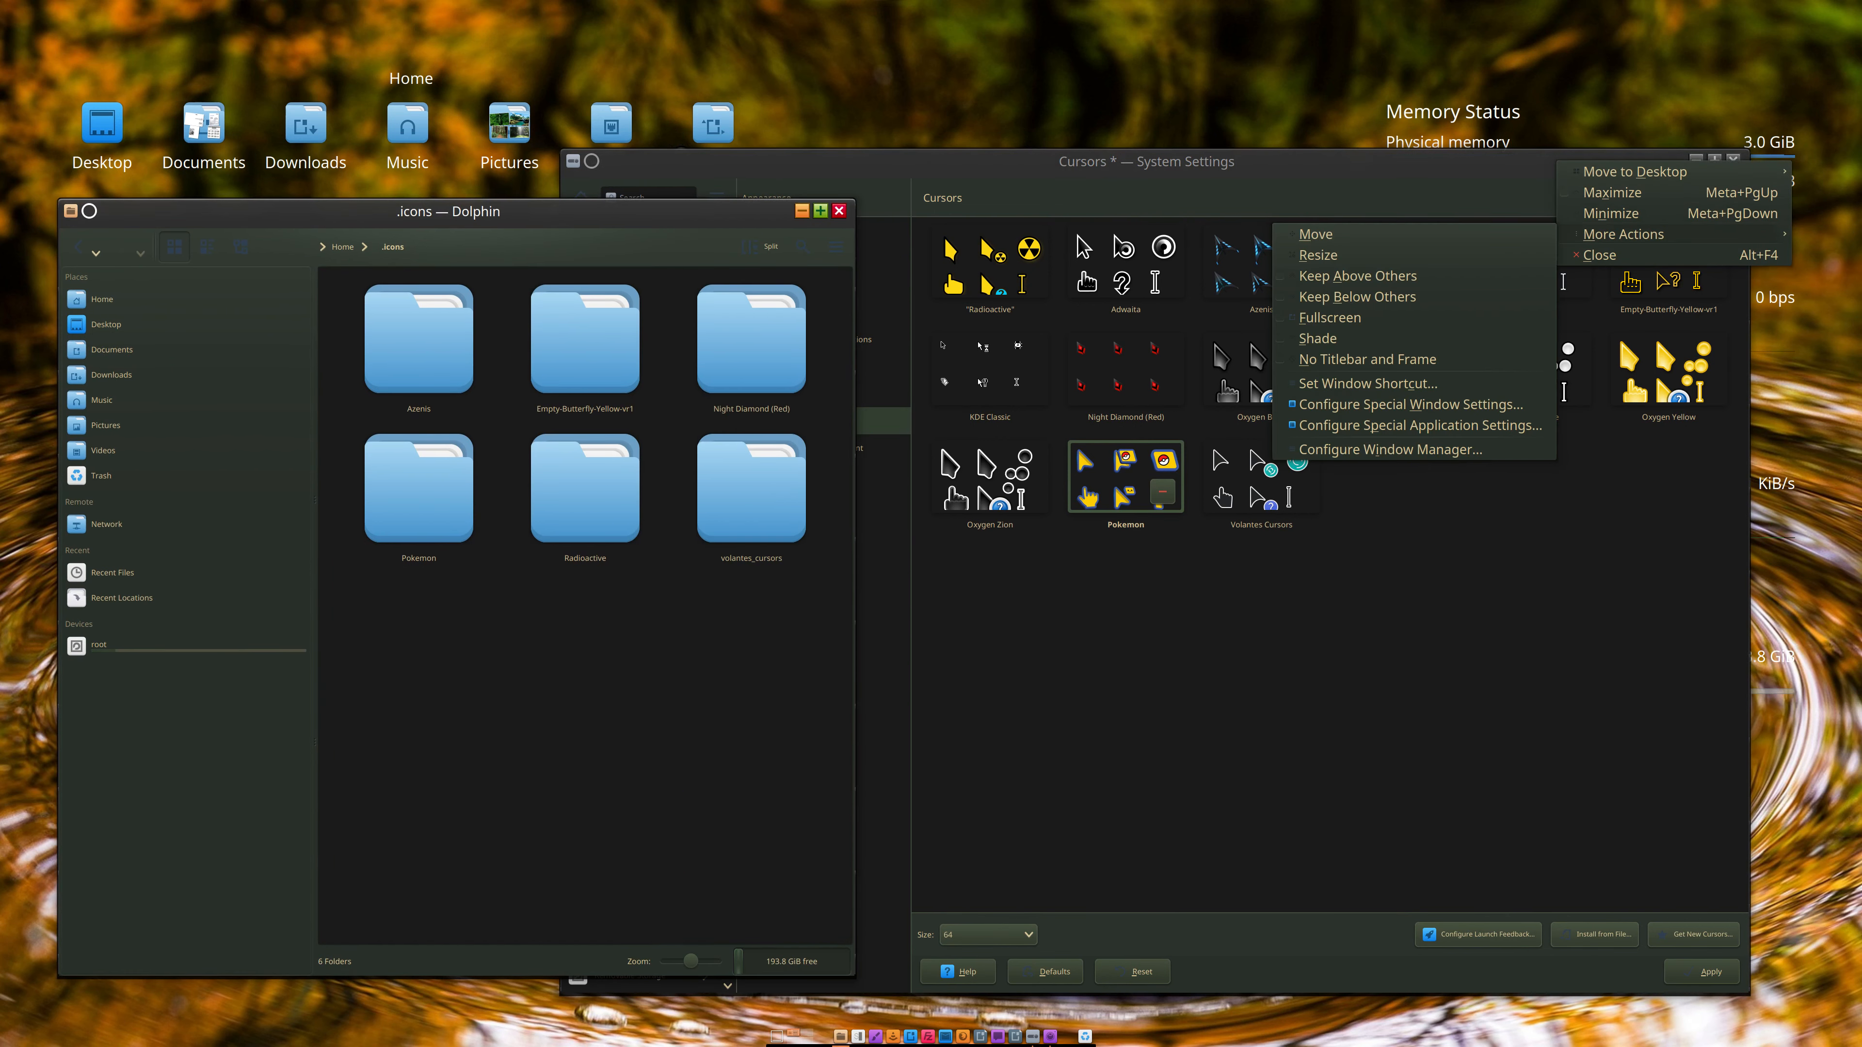
{"action": "left_click", "coordinate": [1693, 1002]}
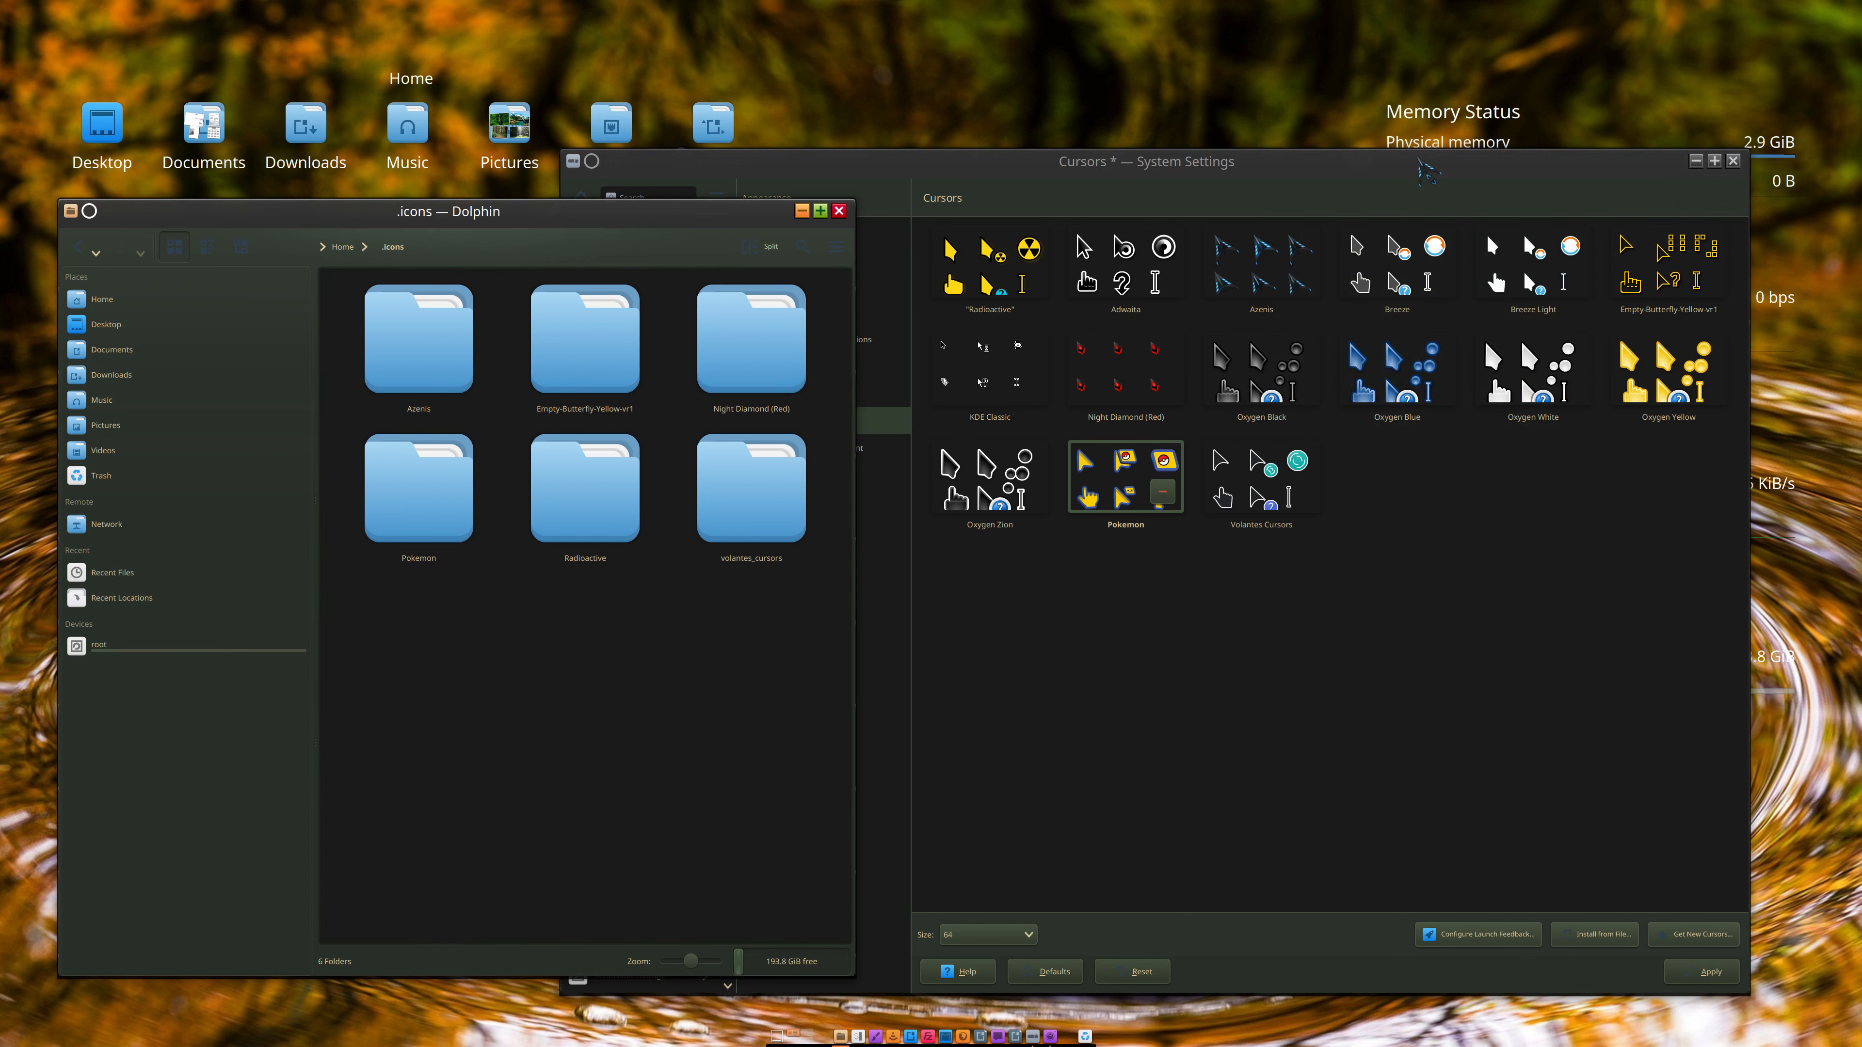
{"action": "left_click_drag", "start_coordinate": [707, 213], "coordinate": [563, 196]}
{"action": "right_click", "coordinate": [1376, 163]}
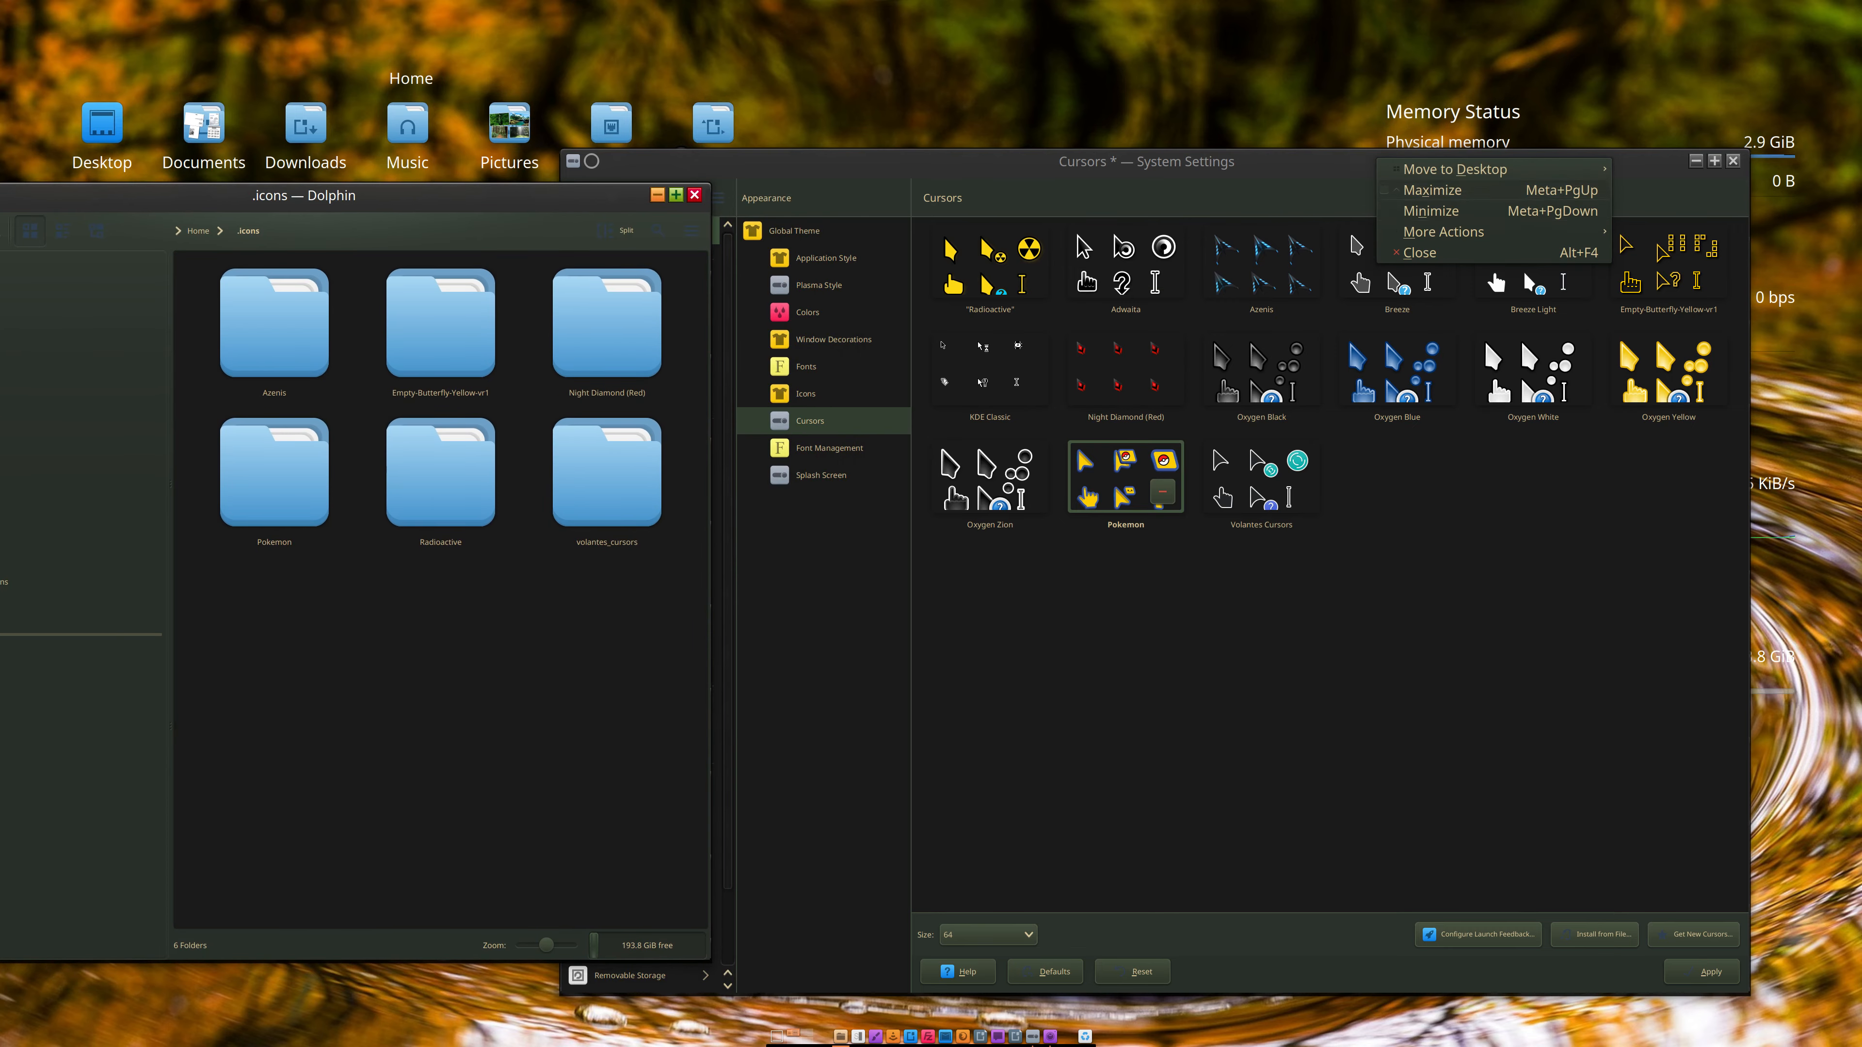
{"action": "mouse_move", "coordinate": [1443, 231]}
{"action": "left_click", "coordinate": [1713, 997]}
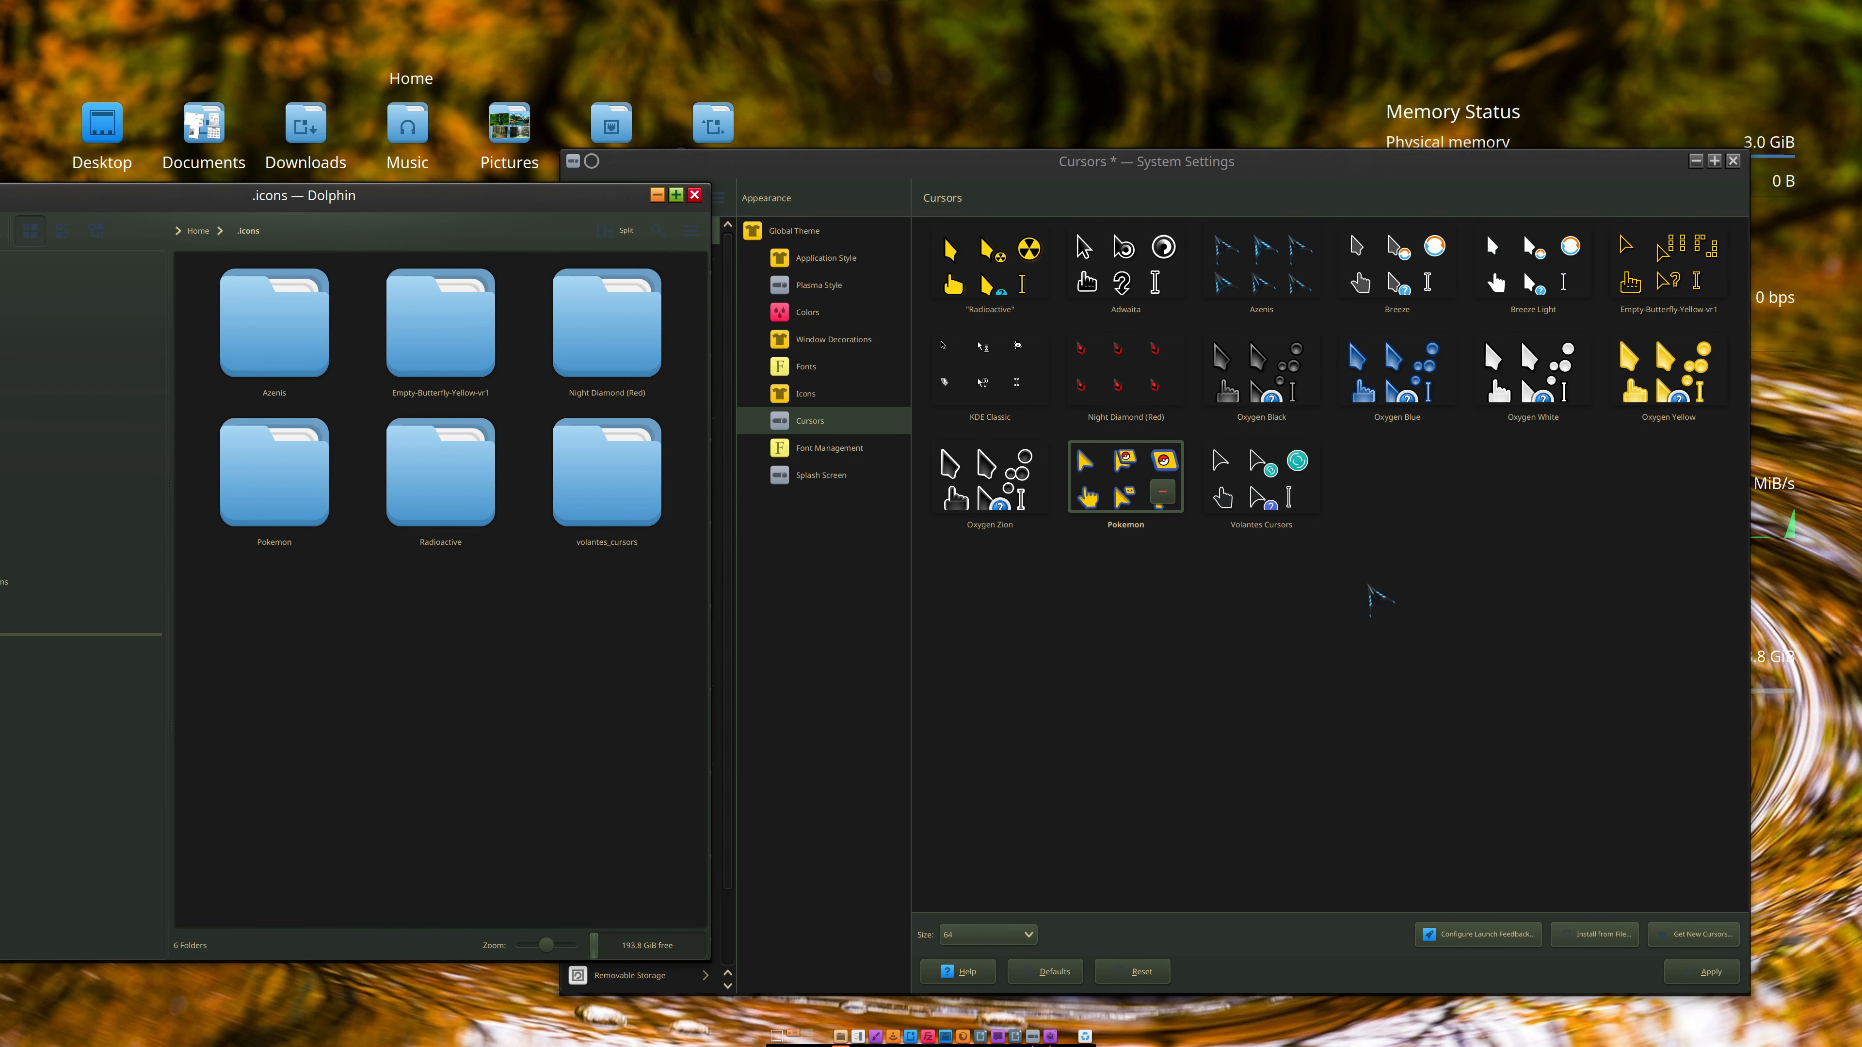
Step: Minimize the .icons window, and move the System Settings window aside to clear part of the desktop
{"action": "left_click_drag", "start_coordinate": [732, 159], "coordinate": [912, 180]}
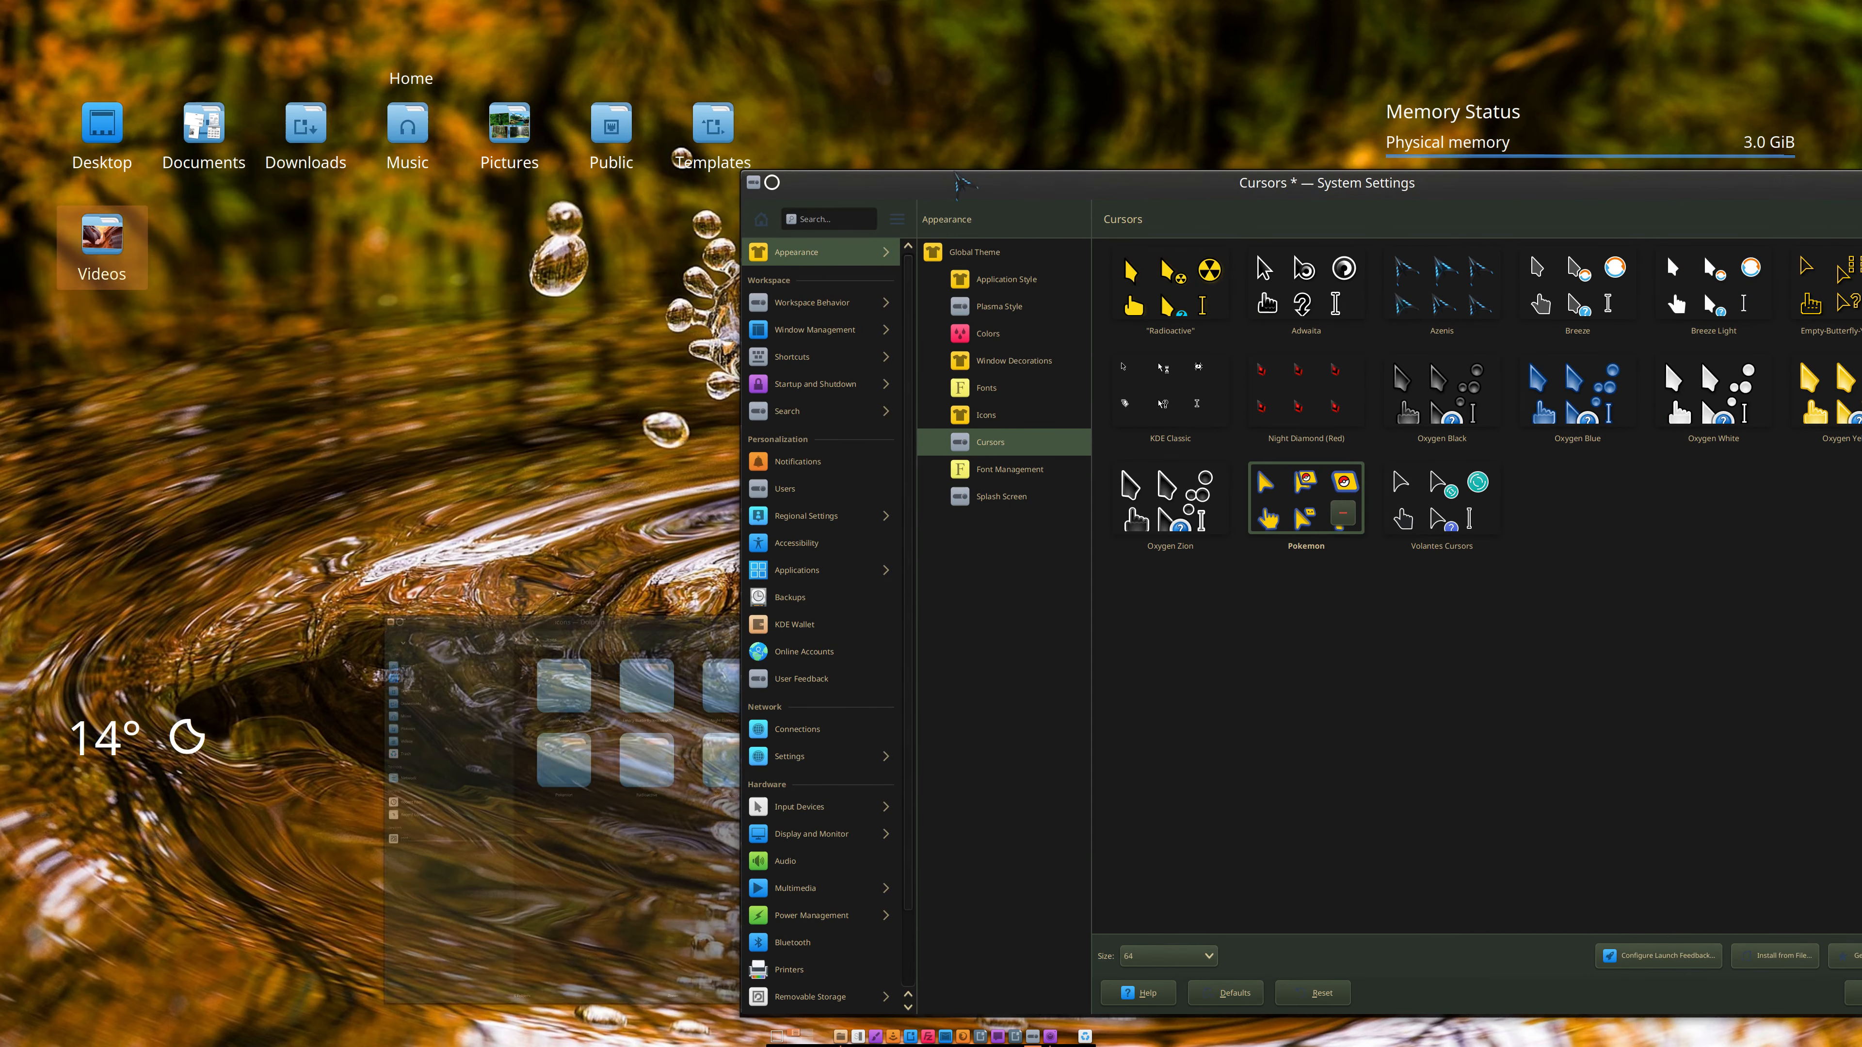
Step: Move the System Settings window back over the desktop, and apply the Pokemon cursor theme at size 96
{"action": "left_click", "coordinate": [693, 194]}
{"action": "left_click_drag", "start_coordinate": [1075, 190], "coordinate": [732, 159]}
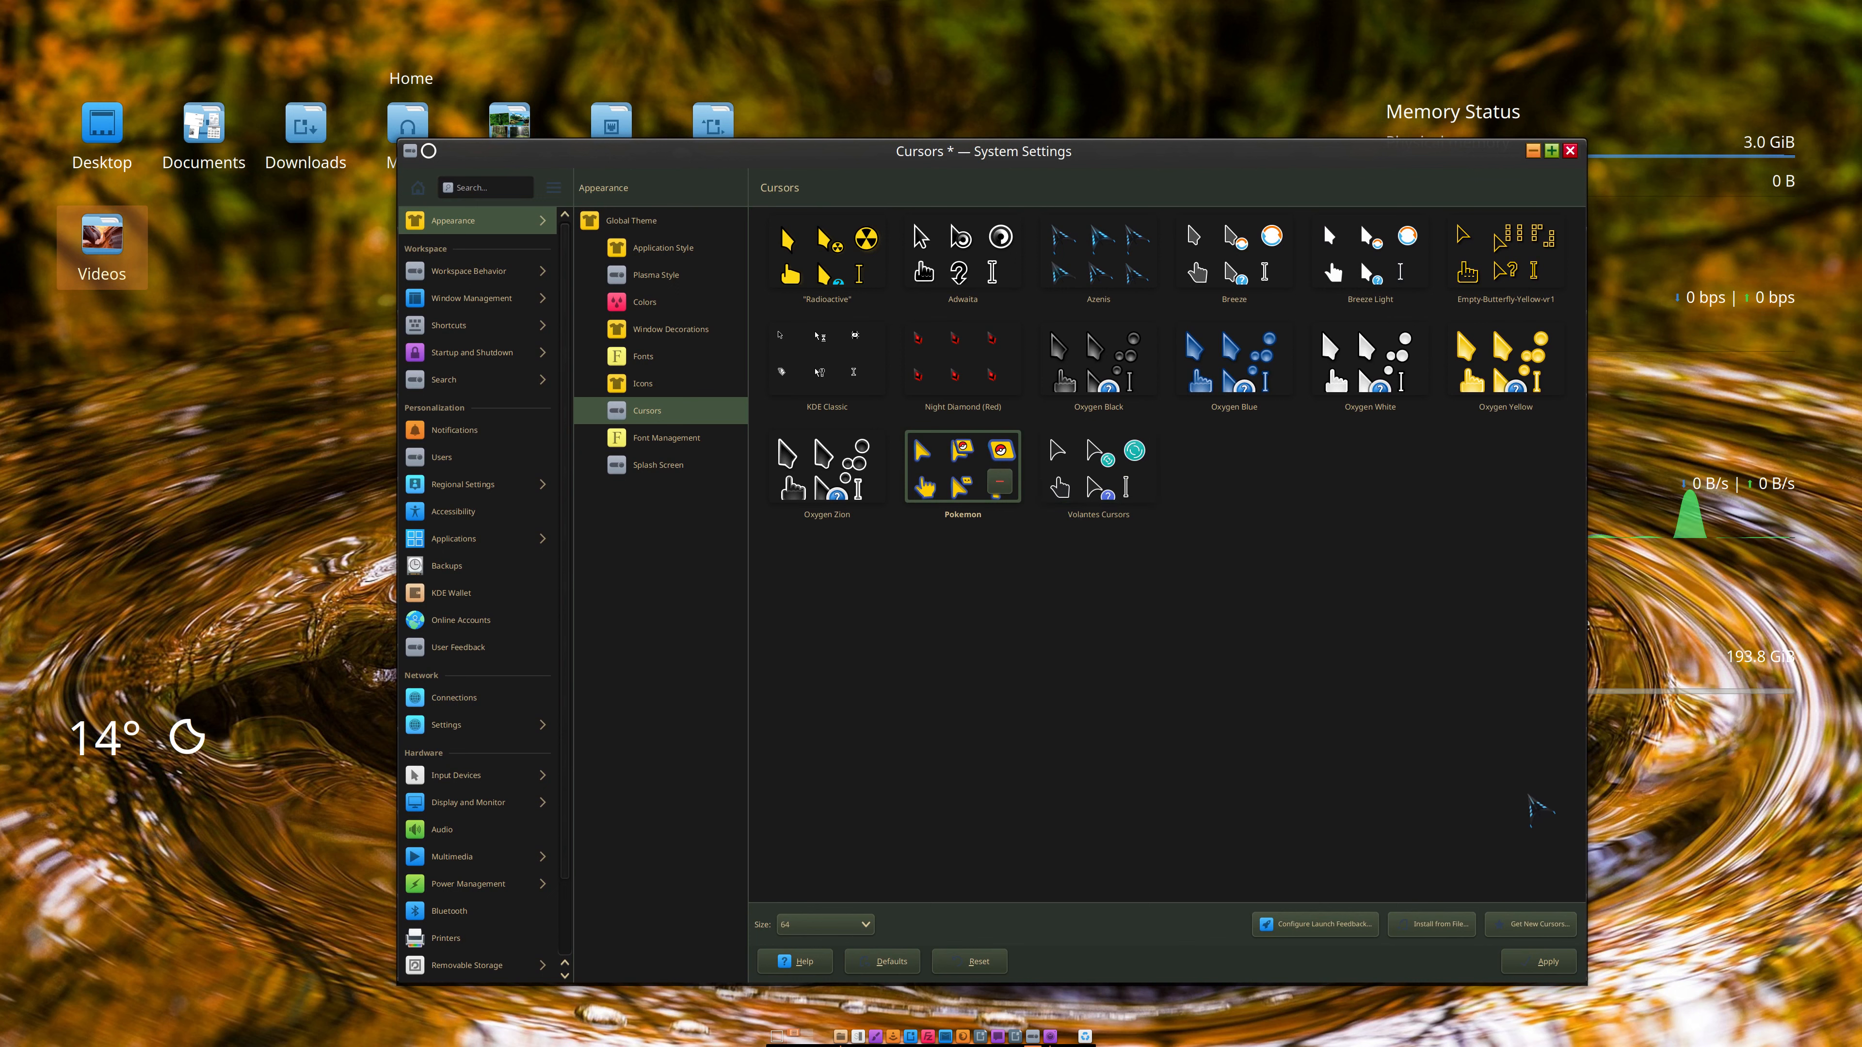
{"action": "left_click", "coordinate": [1545, 962]}
{"action": "left_click", "coordinate": [865, 923]}
{"action": "left_click", "coordinate": [814, 894]}
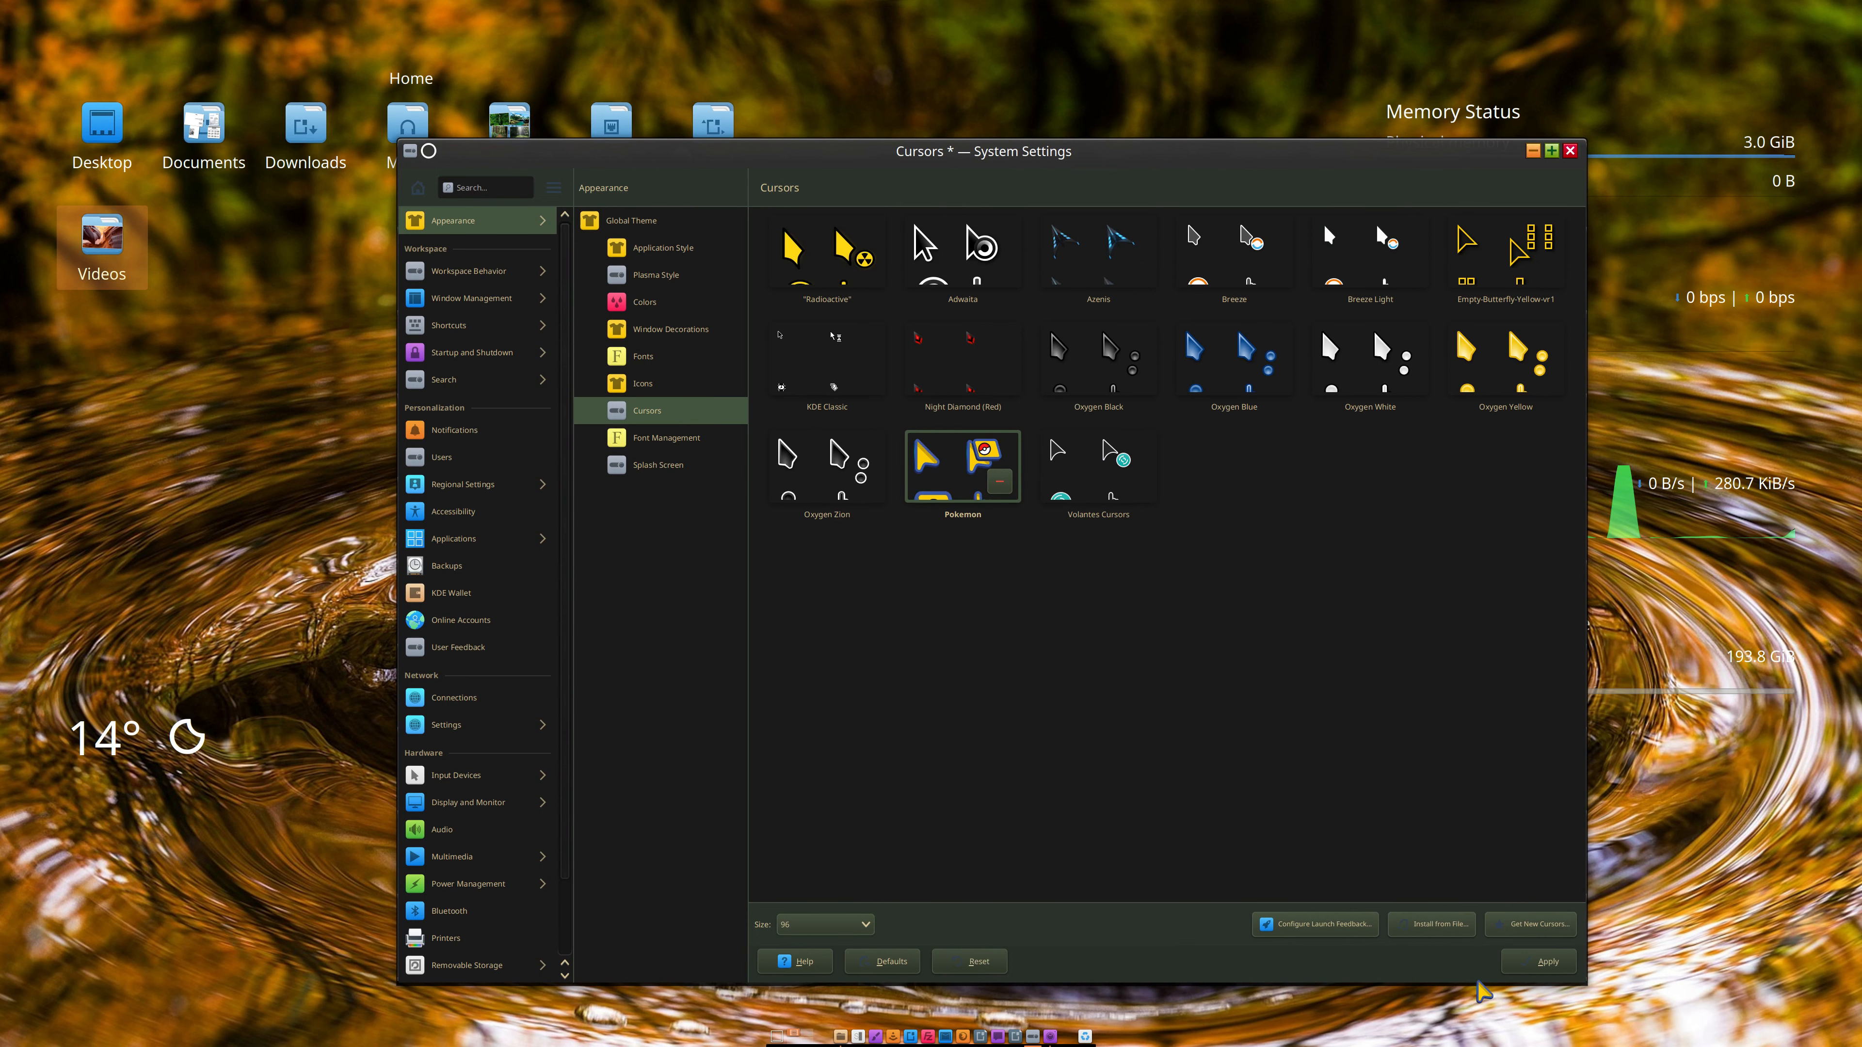
{"action": "left_click", "coordinate": [1541, 959]}
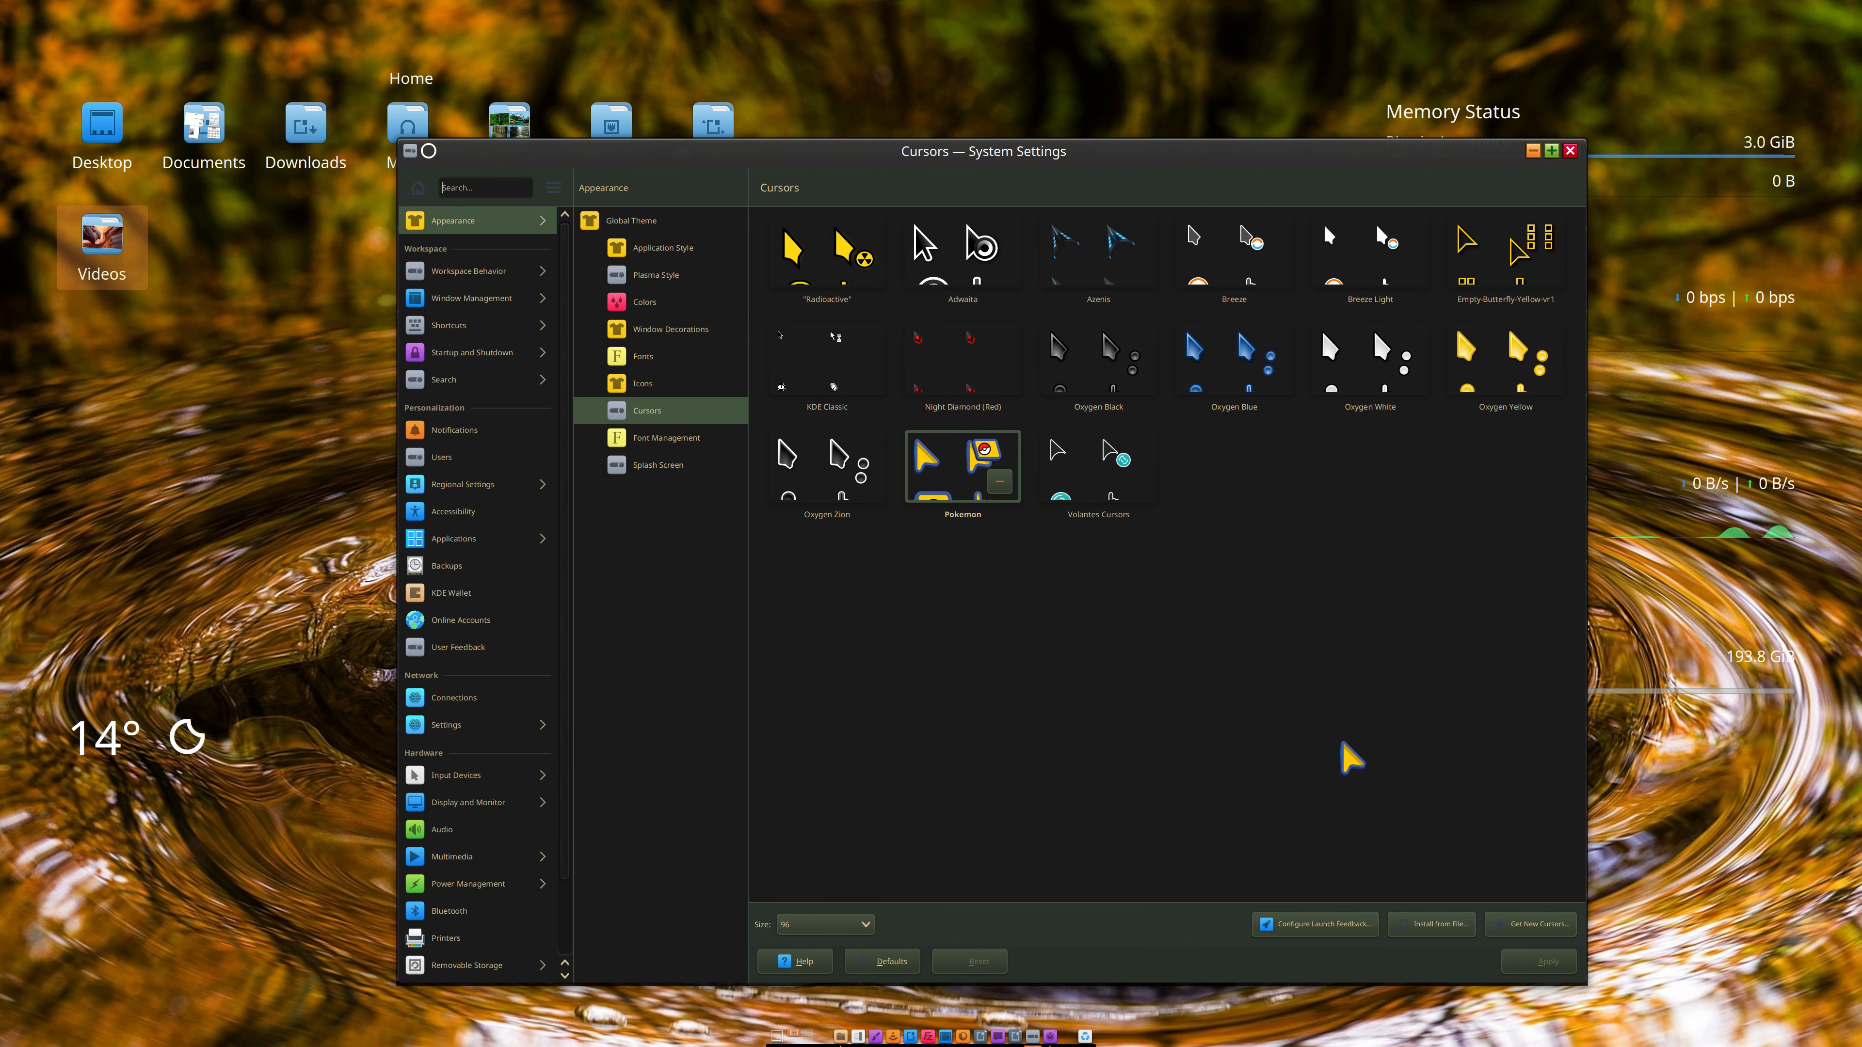
Step: Apply the Volantes Cursors theme at size 64, and switch to the Night Diamond (Red) theme and apply it
{"action": "left_click", "coordinate": [1076, 498]}
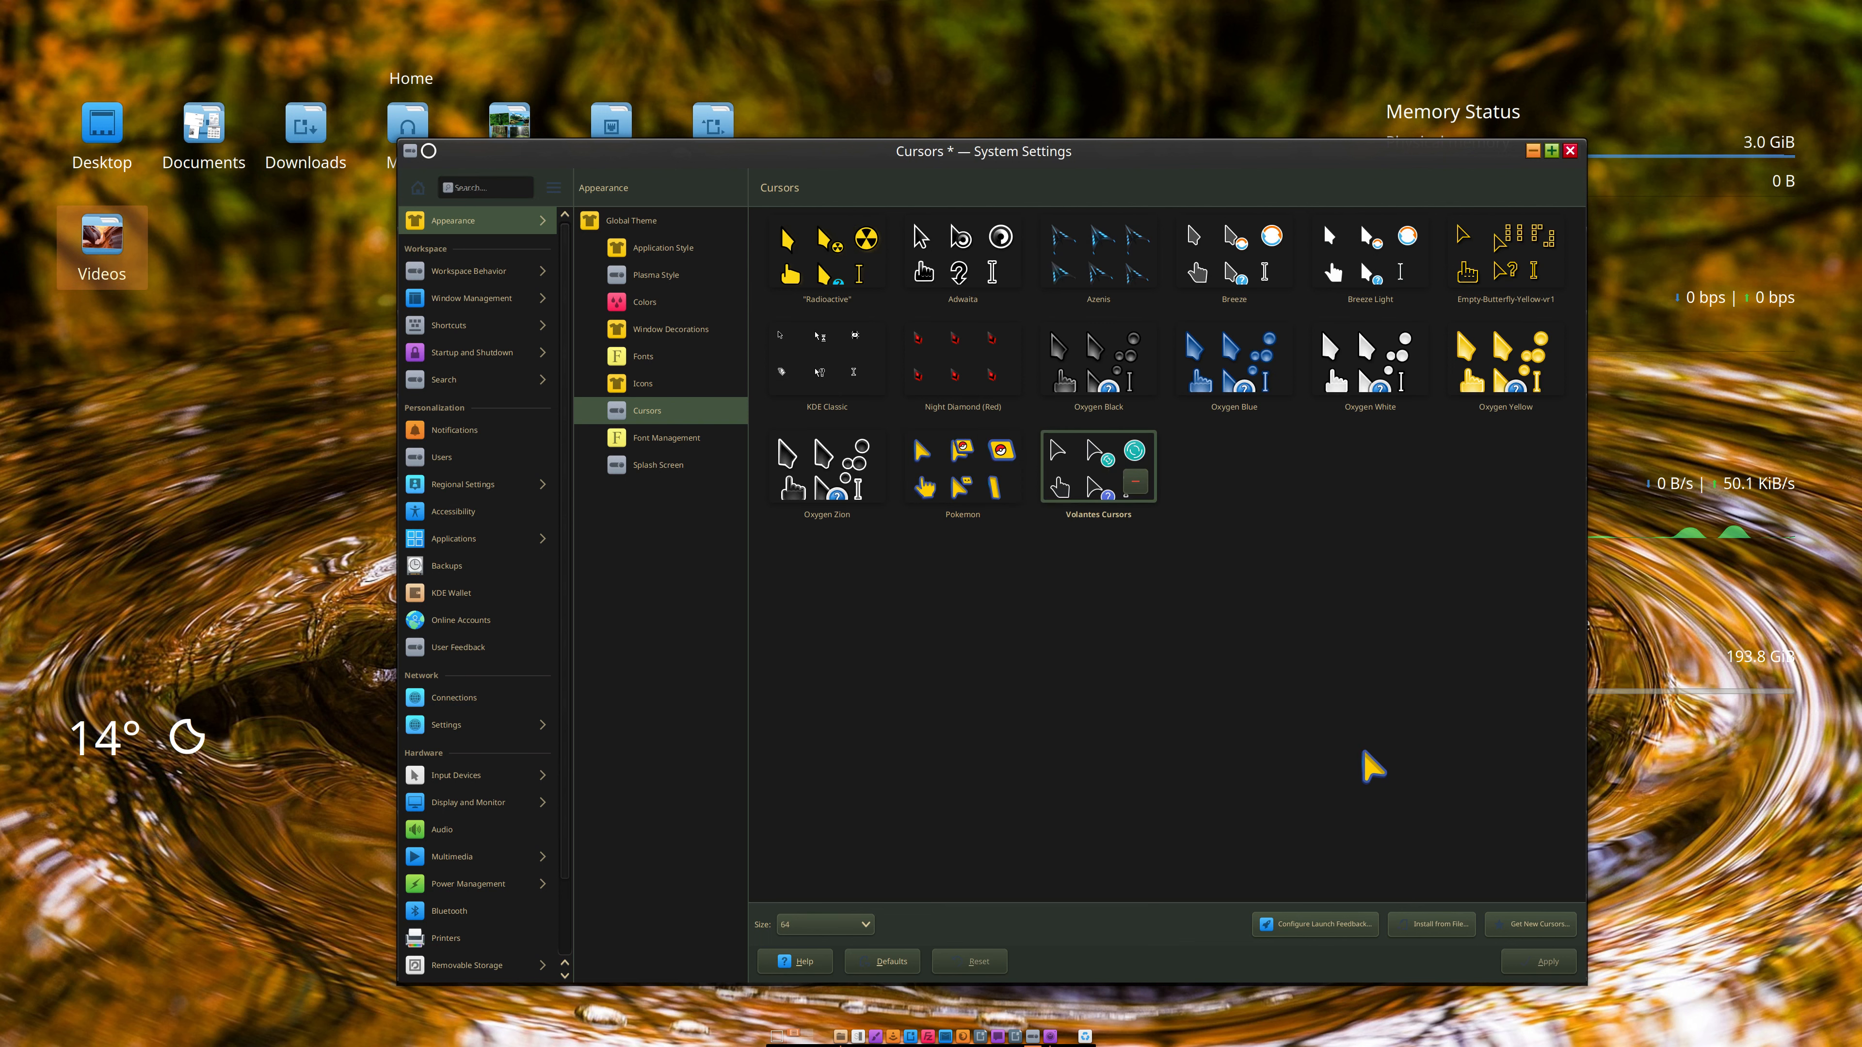
{"action": "left_click", "coordinate": [1540, 963]}
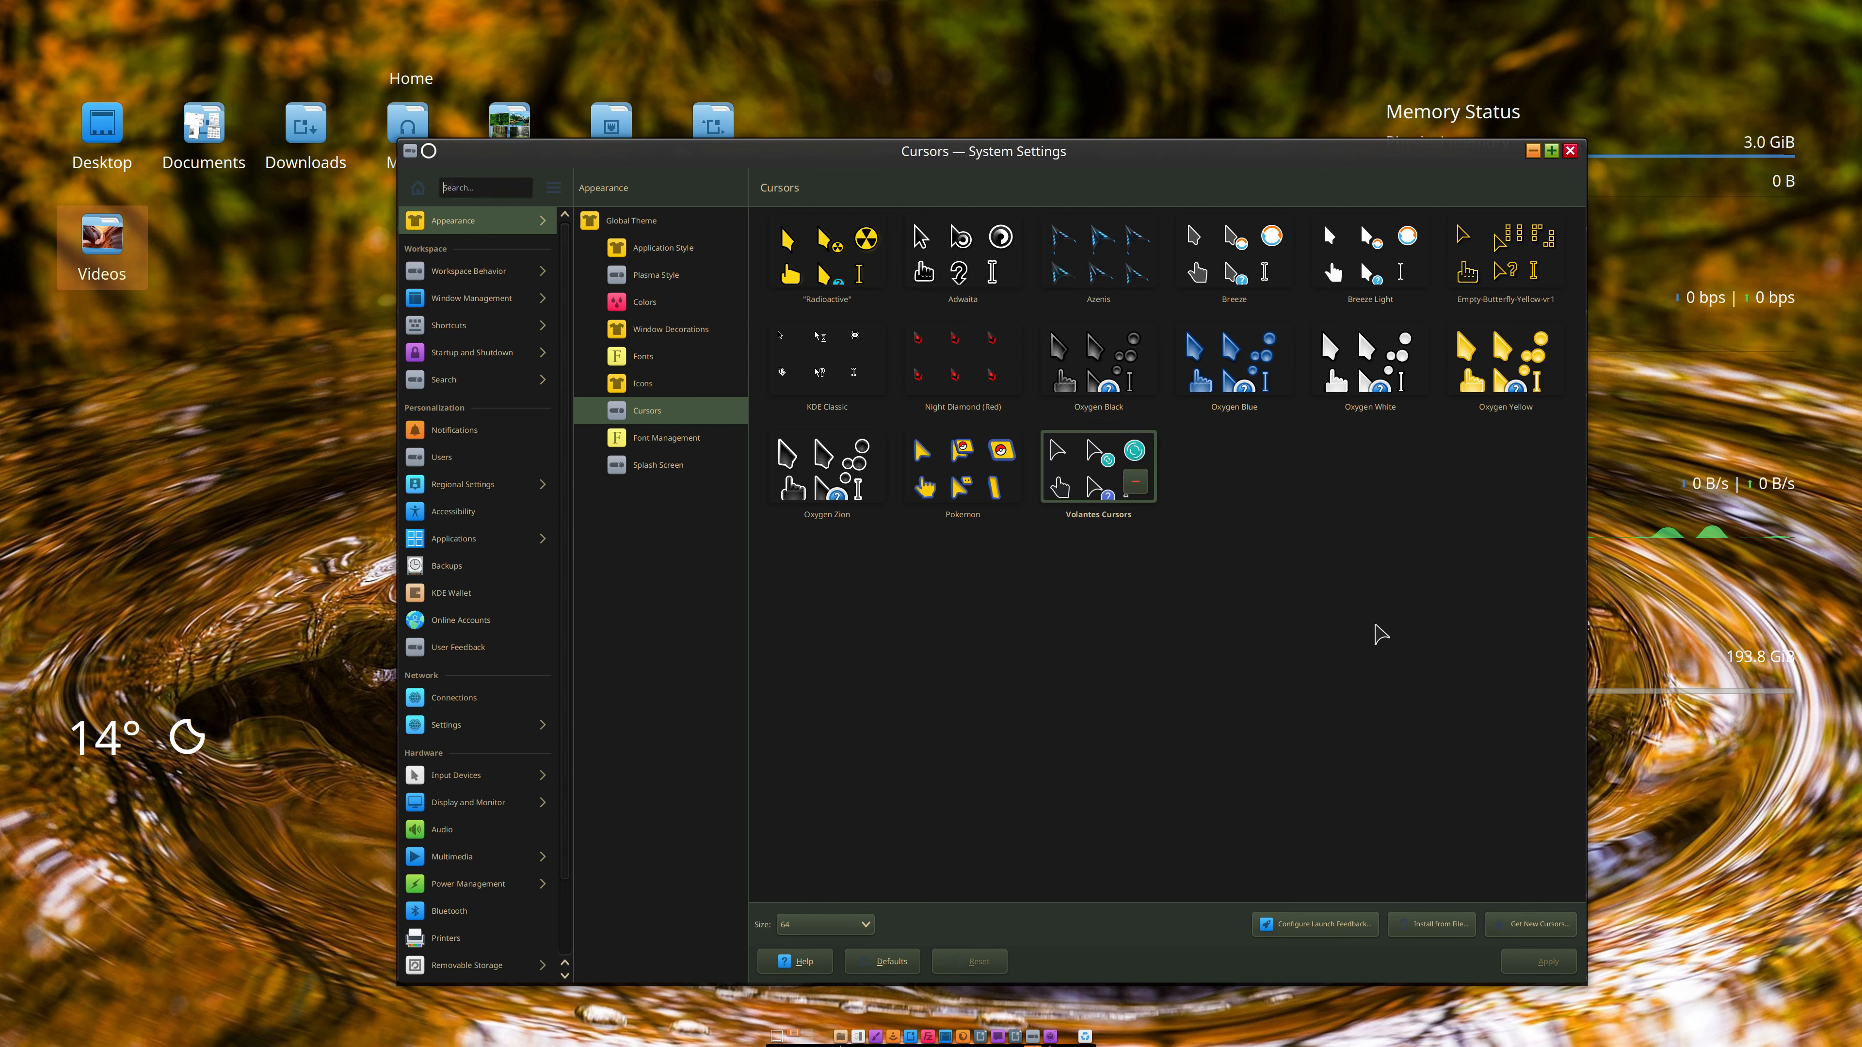
{"action": "left_click", "coordinate": [866, 926]}
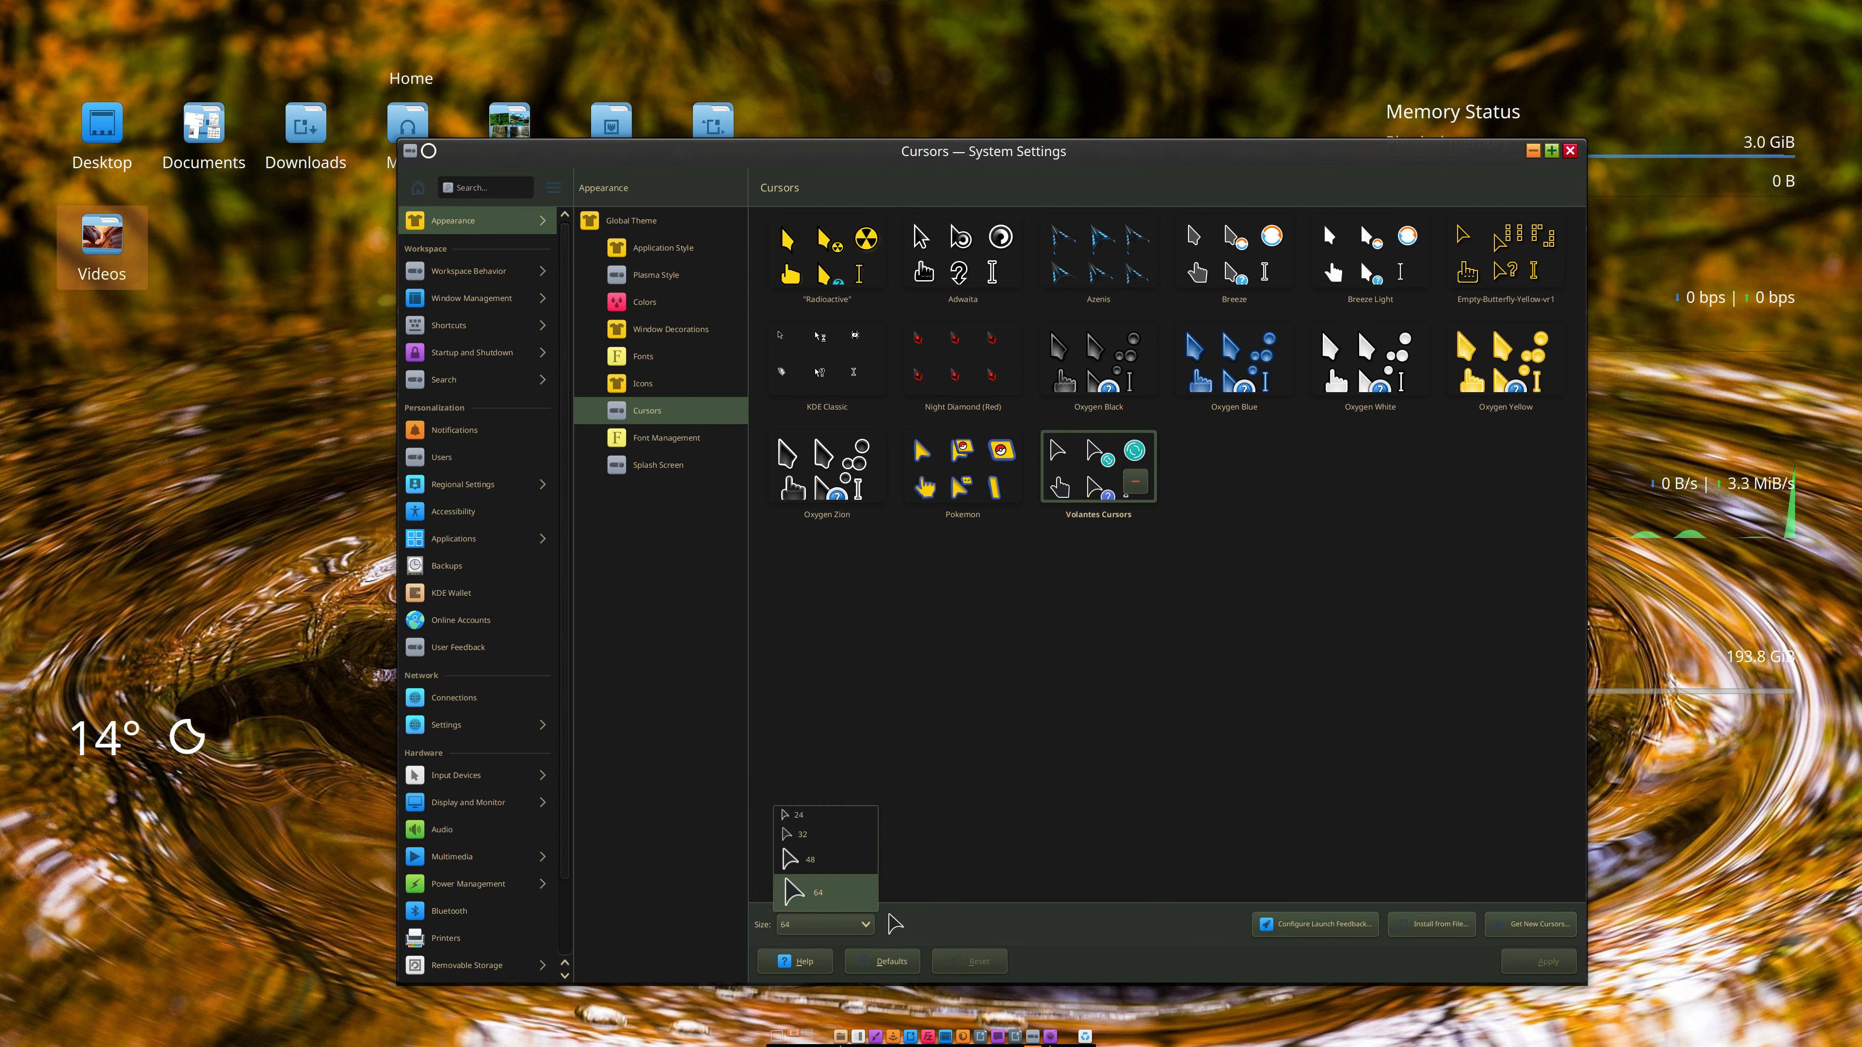
{"action": "left_click", "coordinate": [835, 902]}
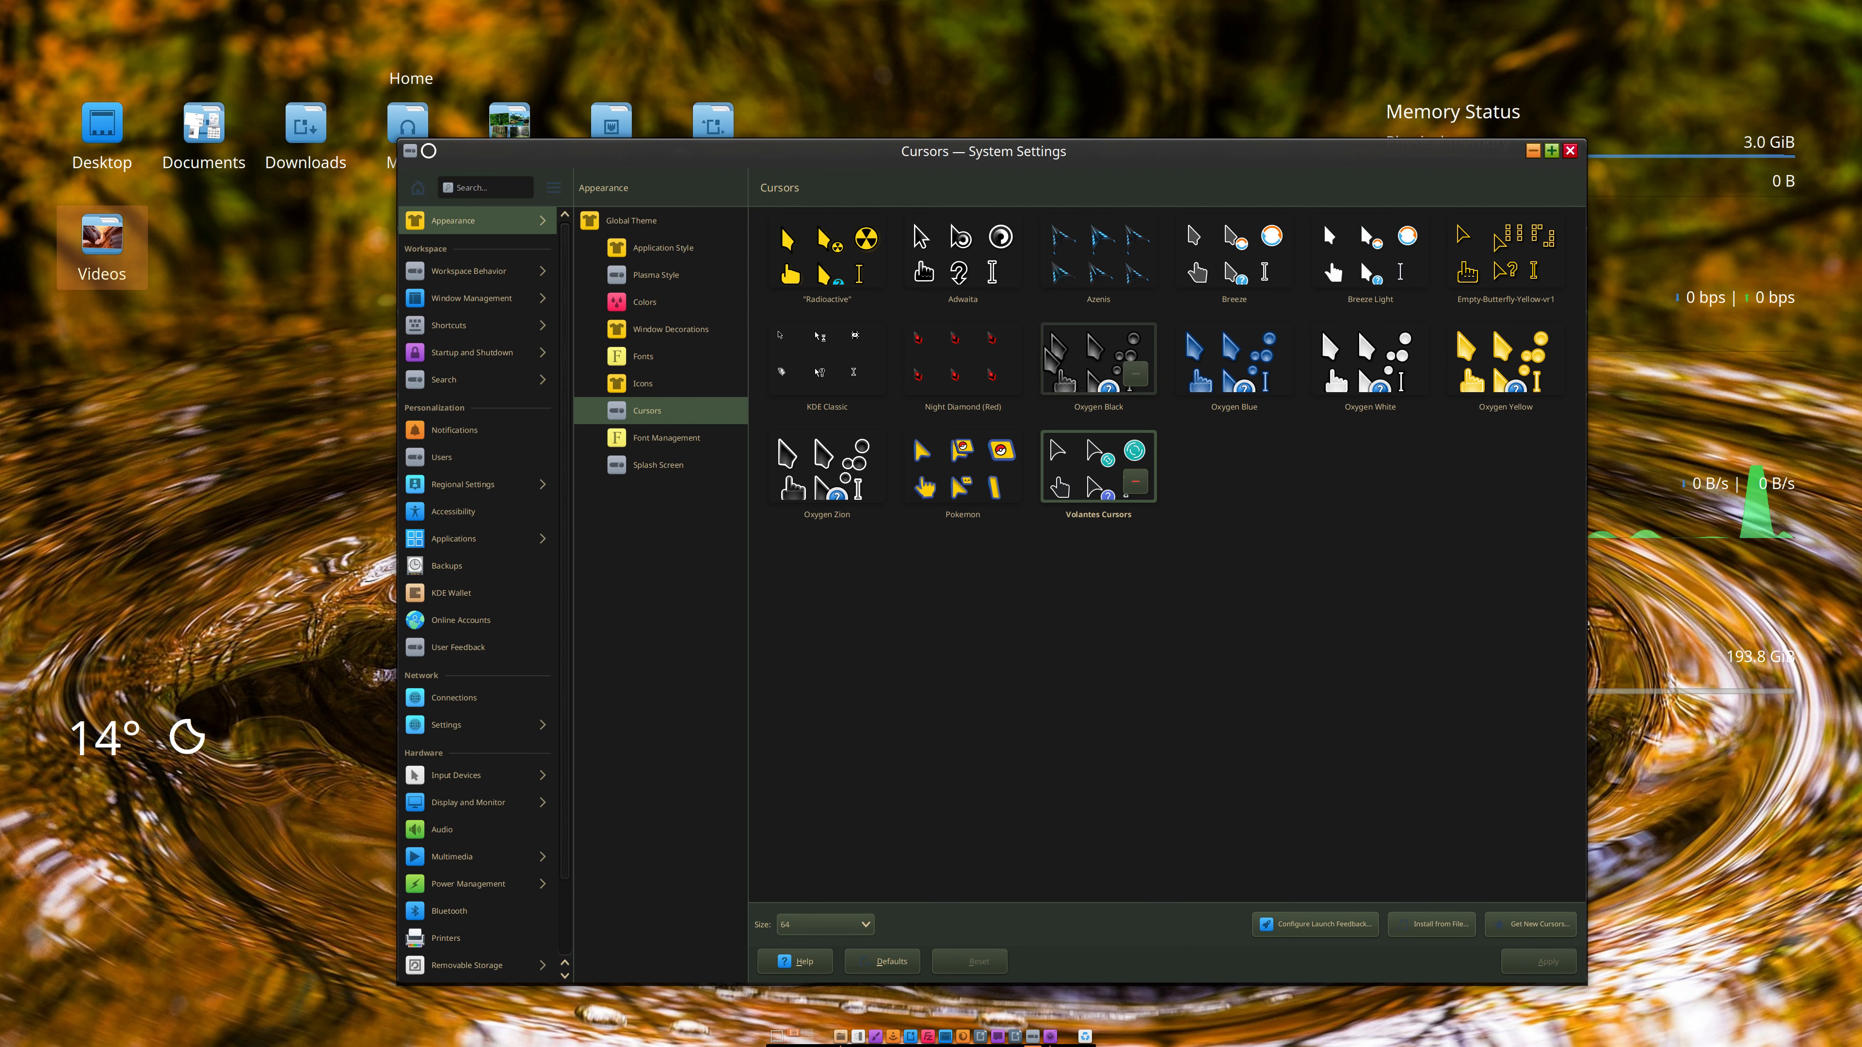
{"action": "left_click", "coordinate": [972, 368]}
{"action": "left_click", "coordinate": [1534, 962]}
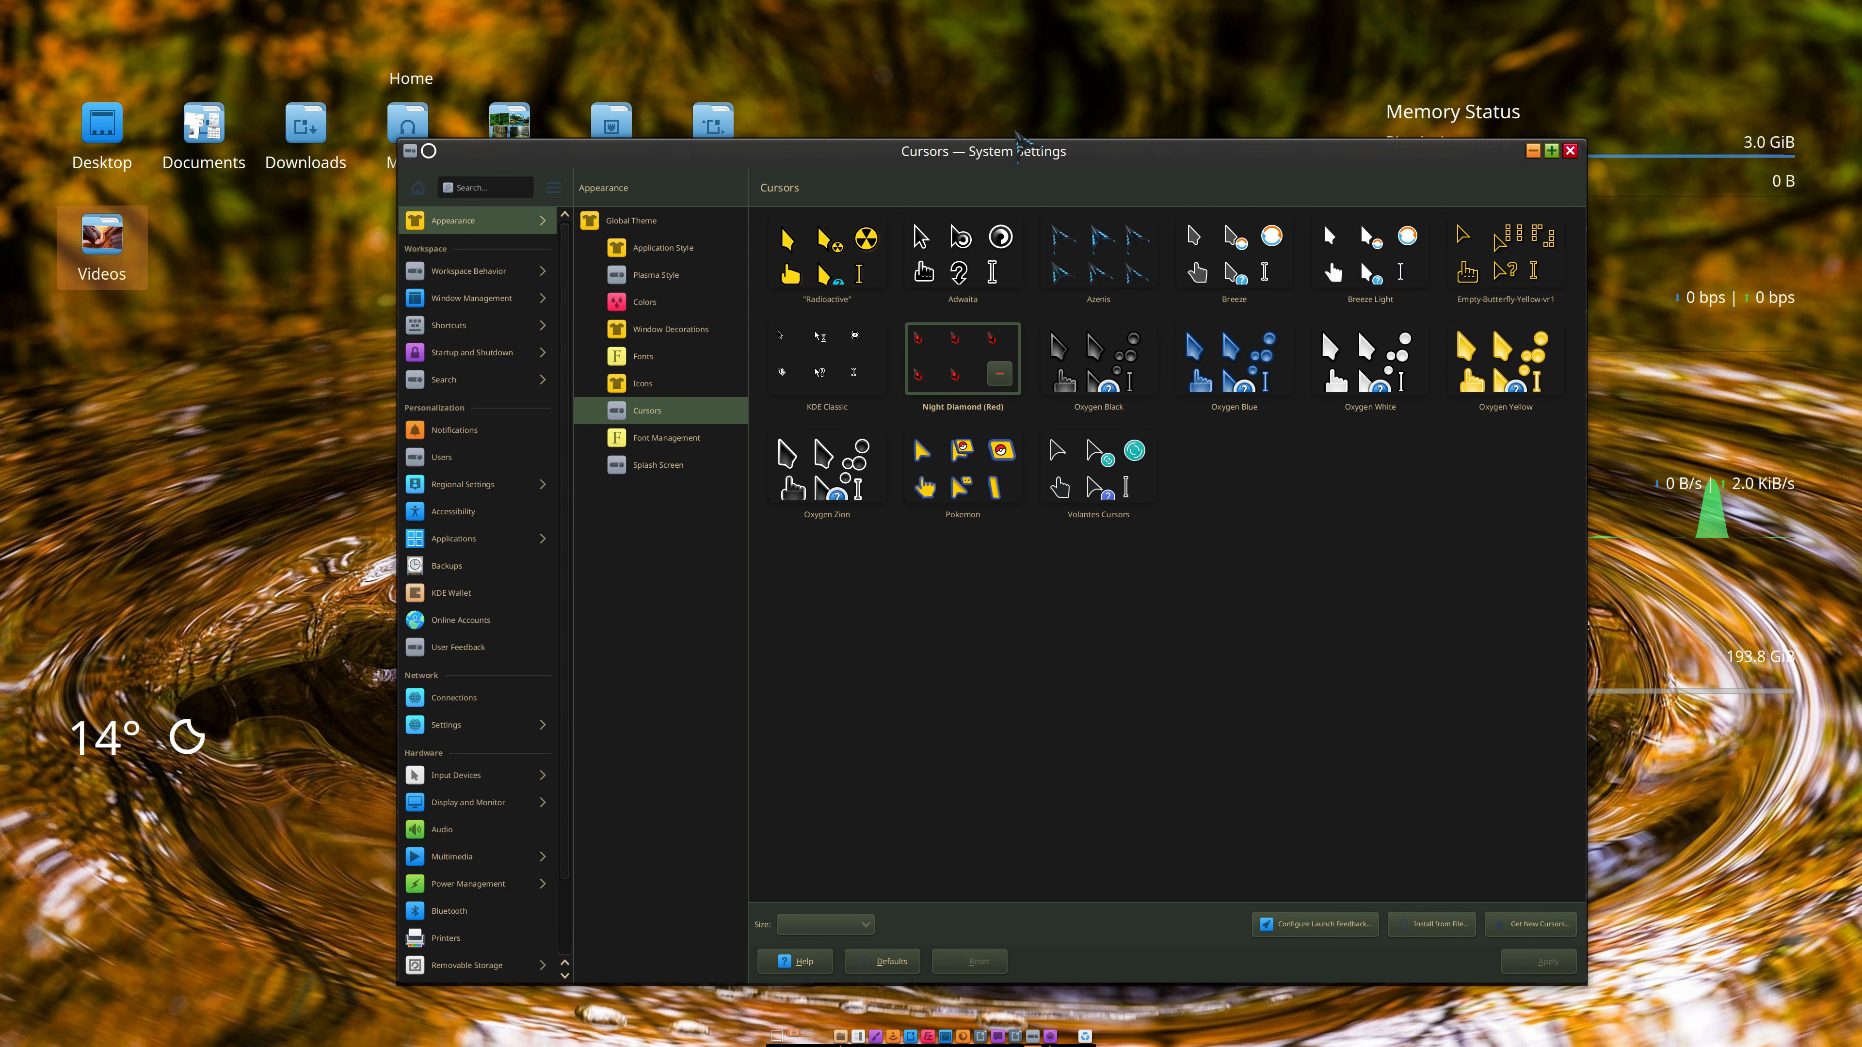
Step: Move the System Settings window aside, and open the .icons folder in Home in the file manager
{"action": "left_click_drag", "start_coordinate": [906, 149], "coordinate": [1191, 172]}
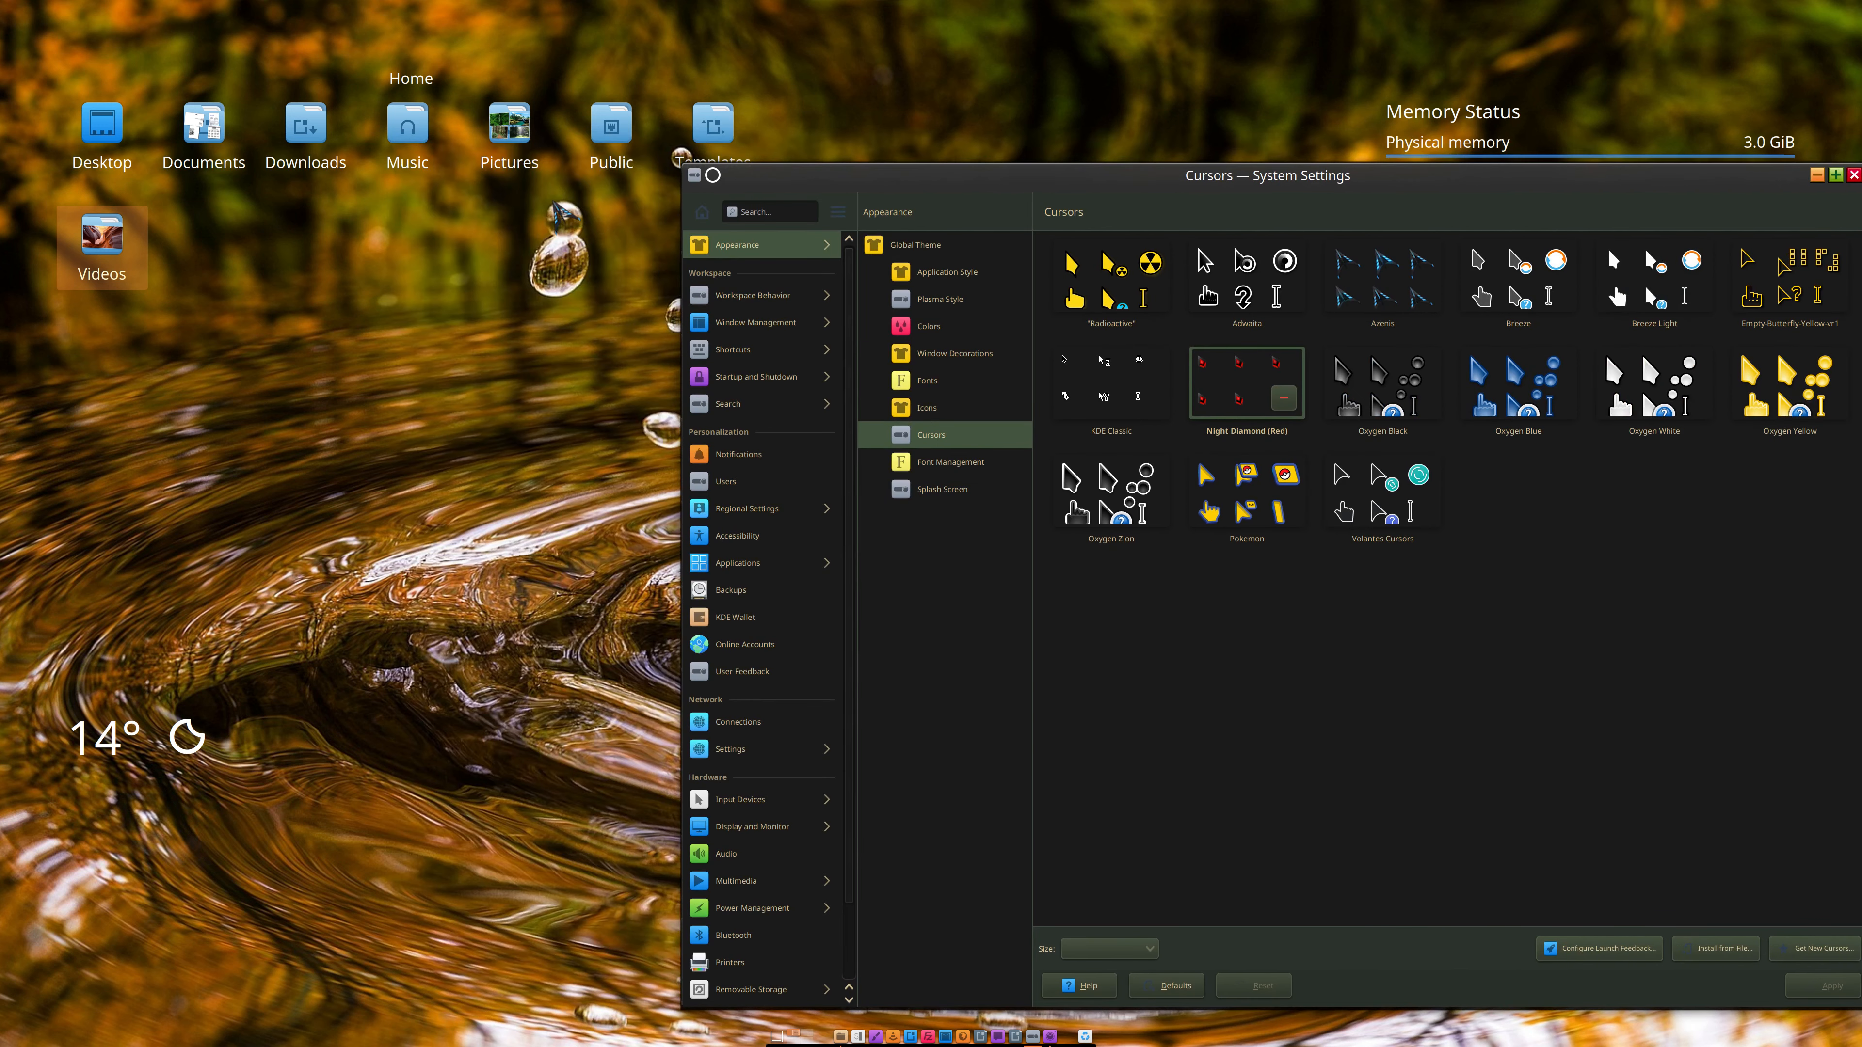
{"action": "left_click", "coordinate": [202, 136]}
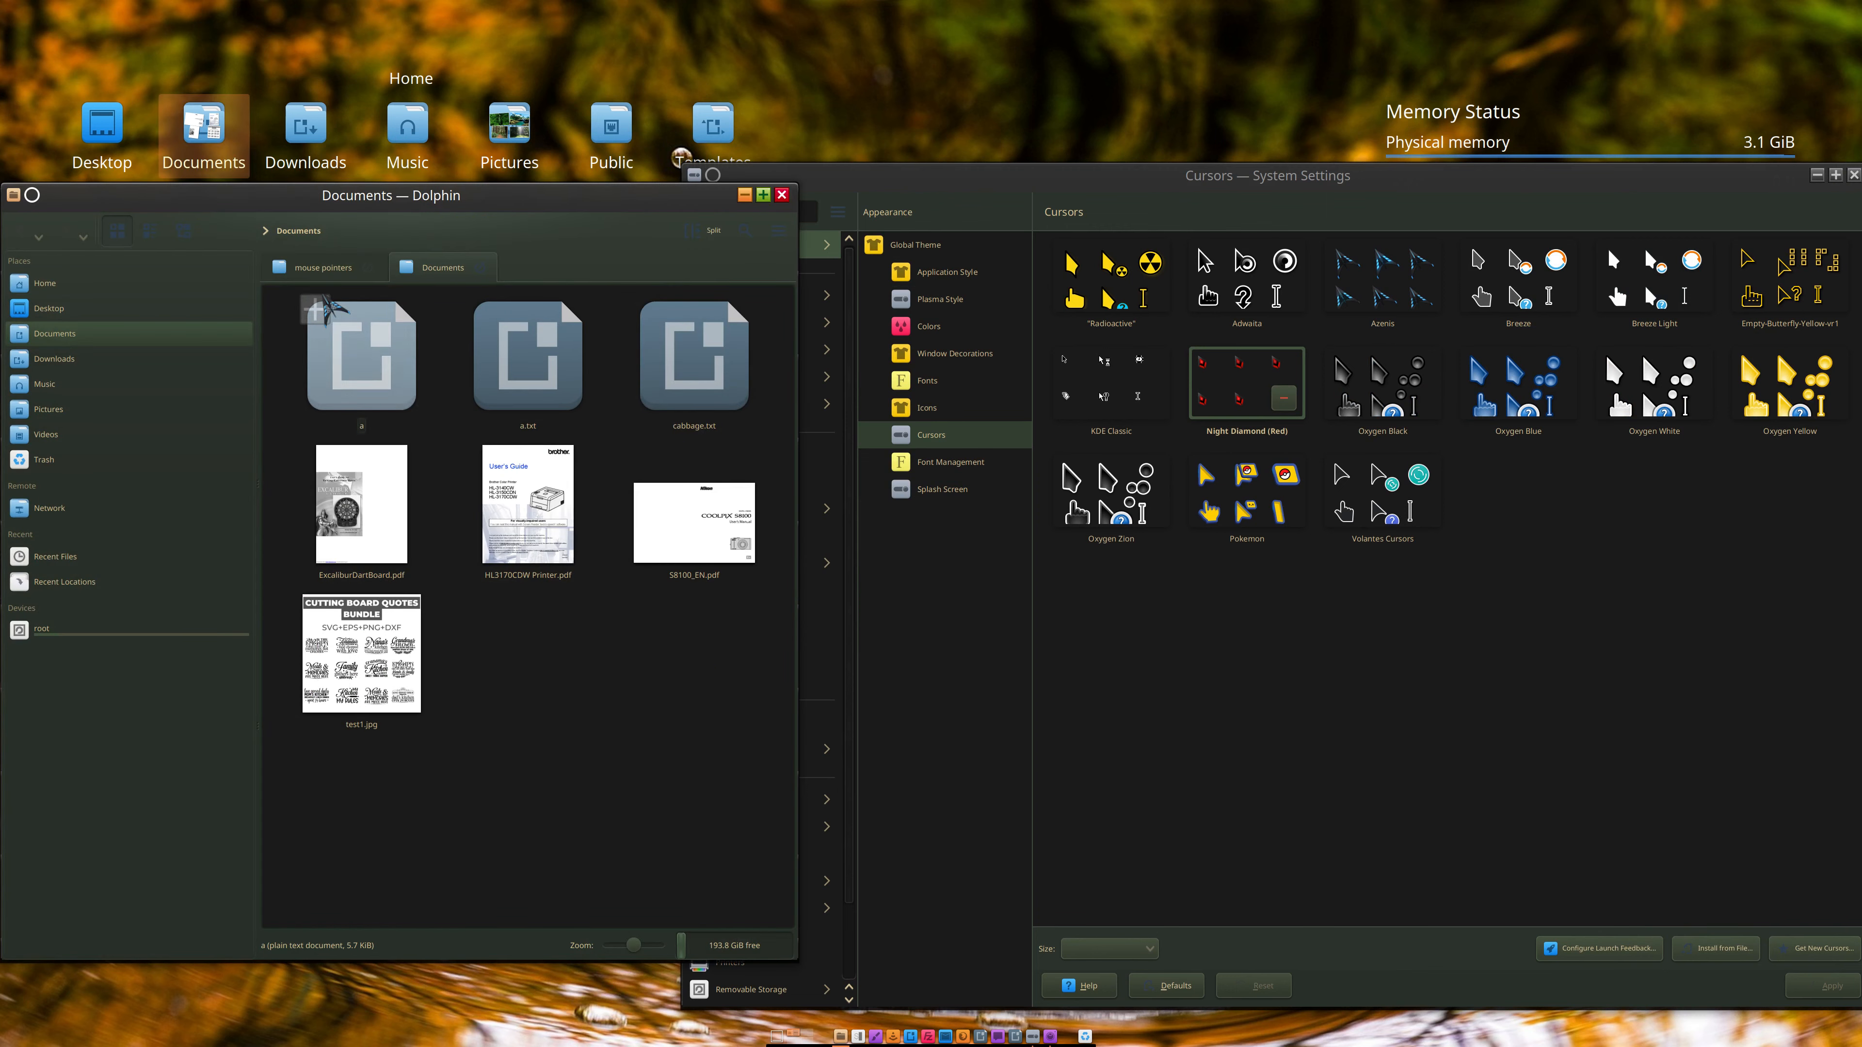
{"action": "left_click", "coordinate": [52, 284]}
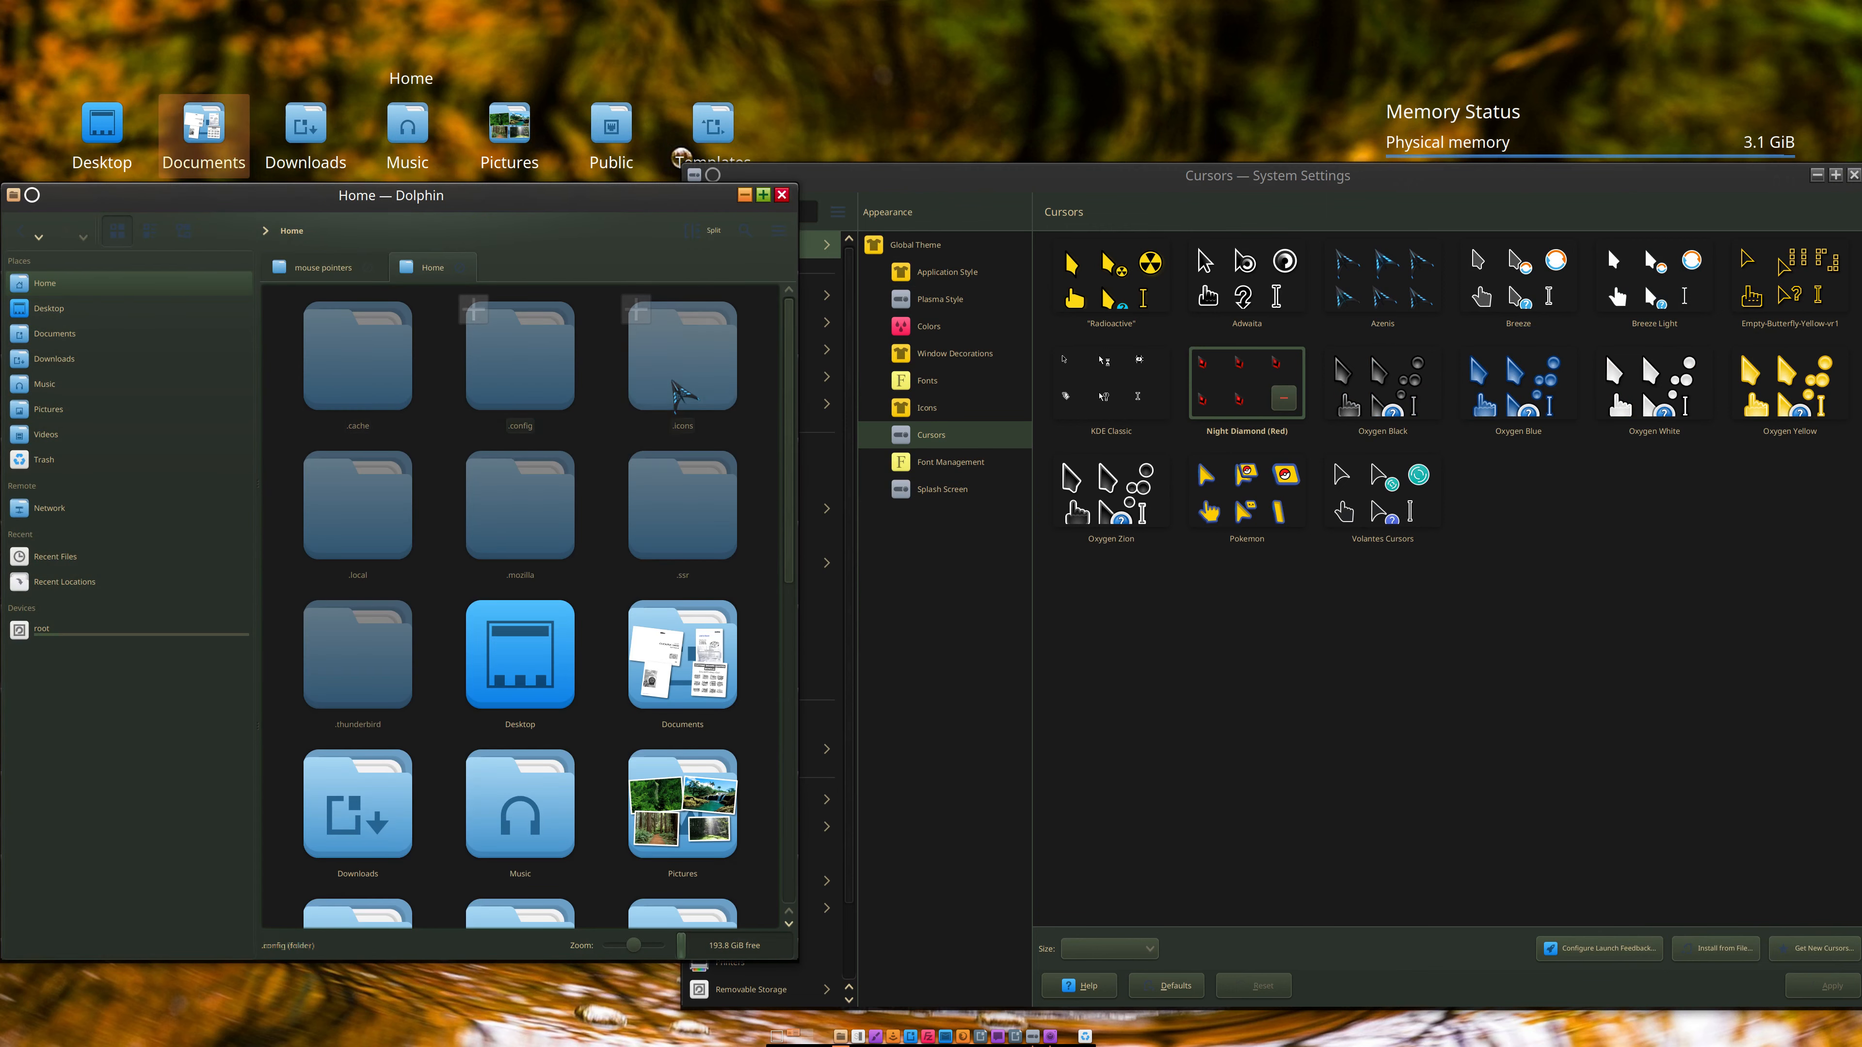
{"action": "double_click", "coordinate": [663, 356]}
Step: Select the Azenis cursor theme in the Cursors settings and apply it
{"action": "left_click", "coordinate": [1789, 282]}
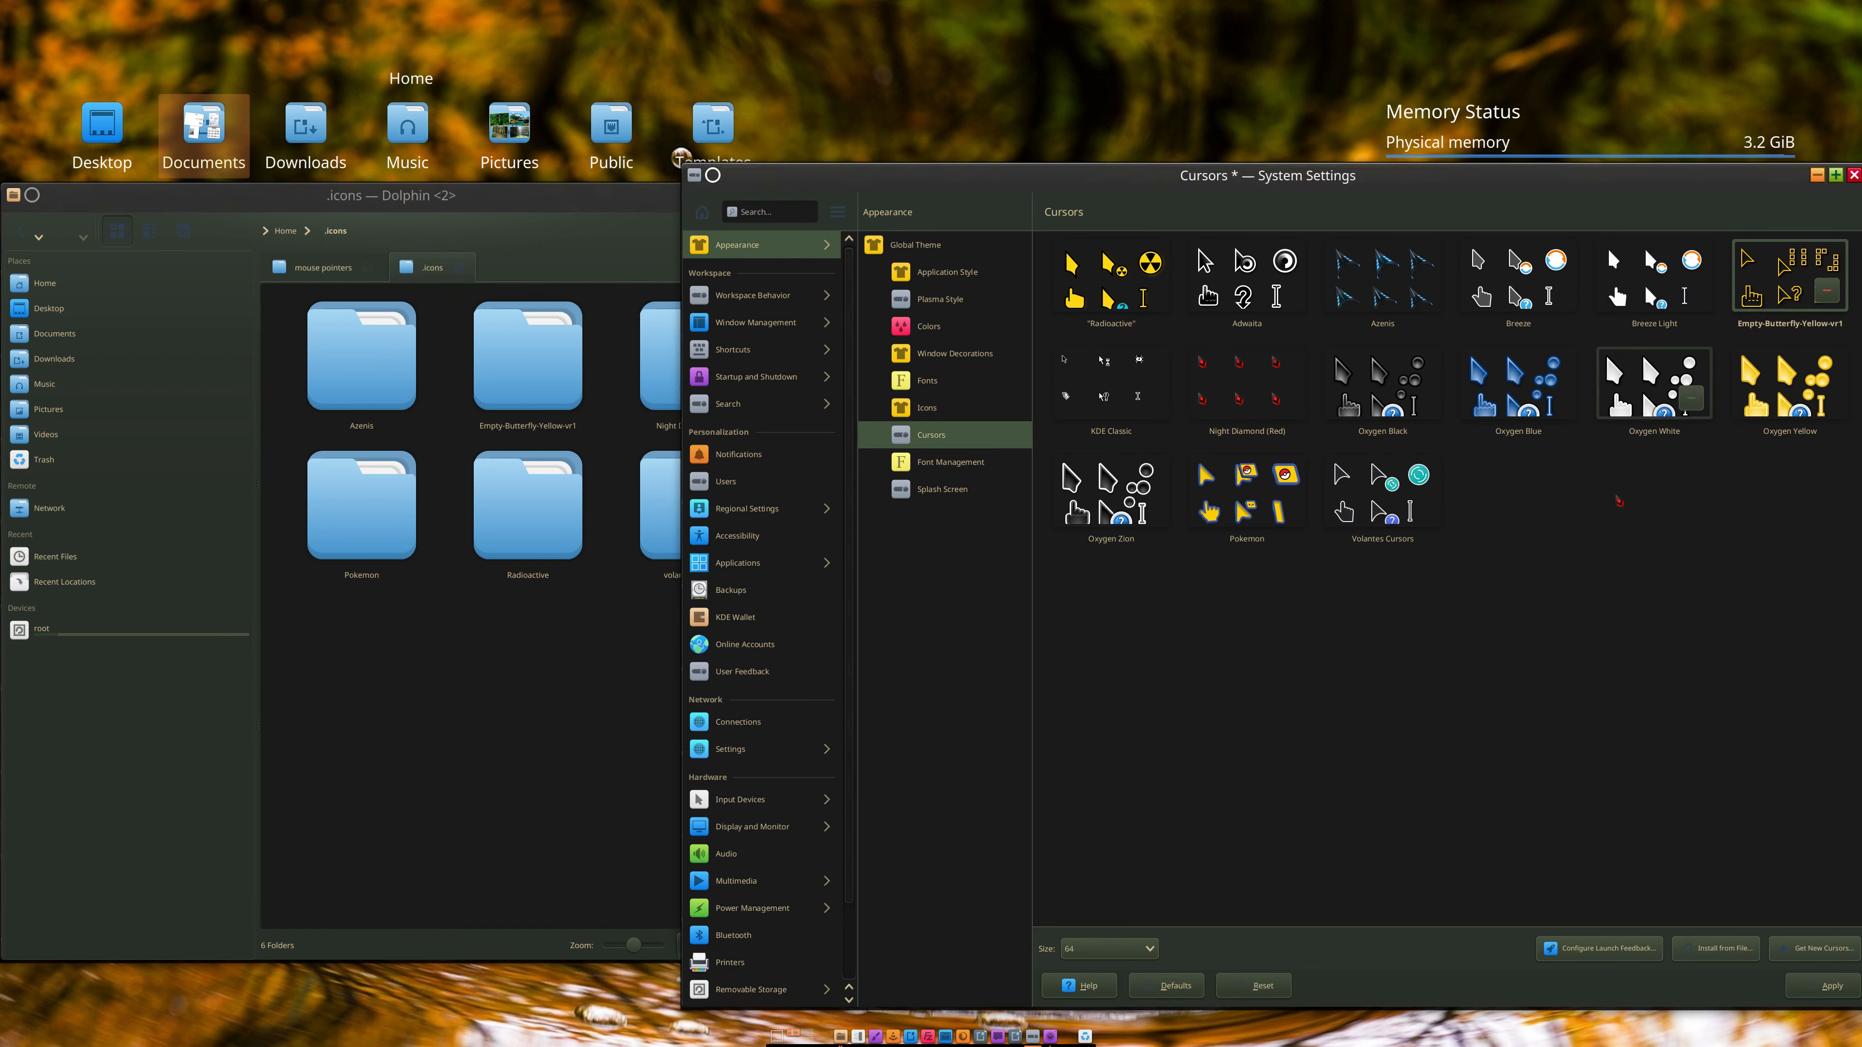
{"action": "left_click", "coordinate": [1377, 290]}
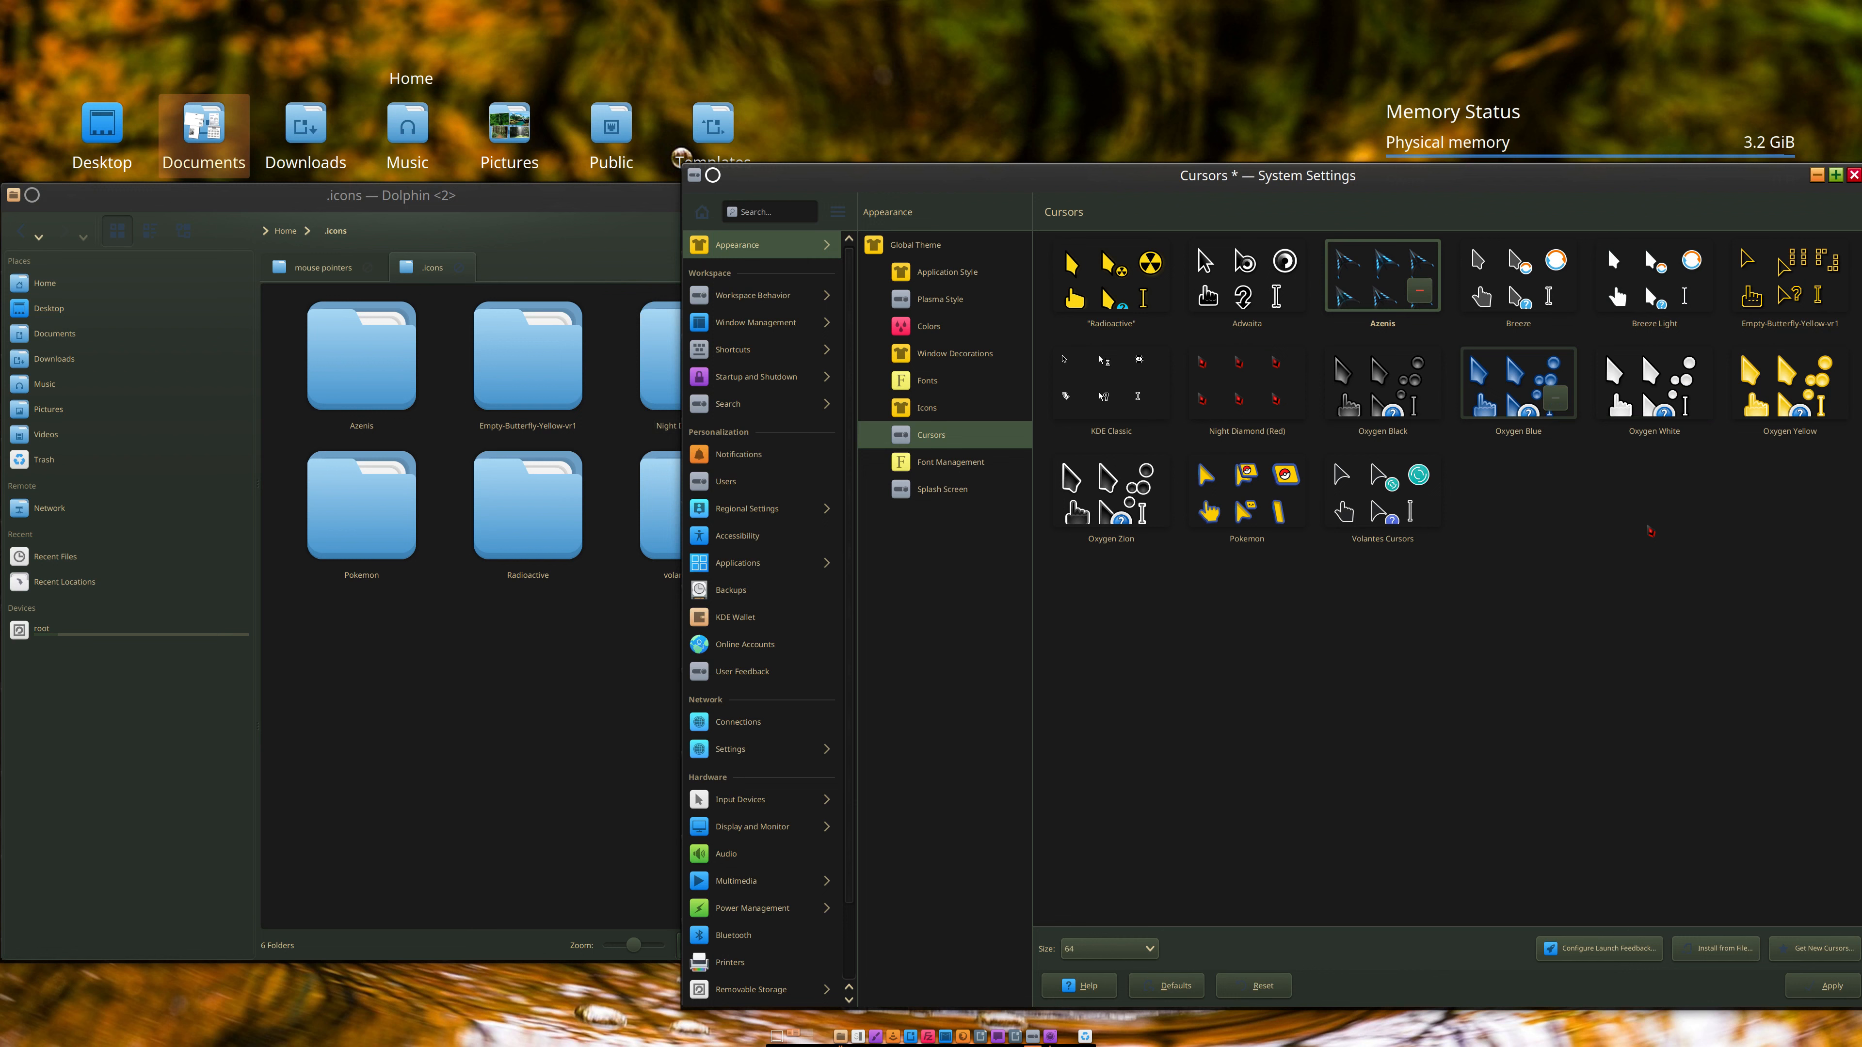
{"action": "left_click", "coordinate": [1823, 985]}
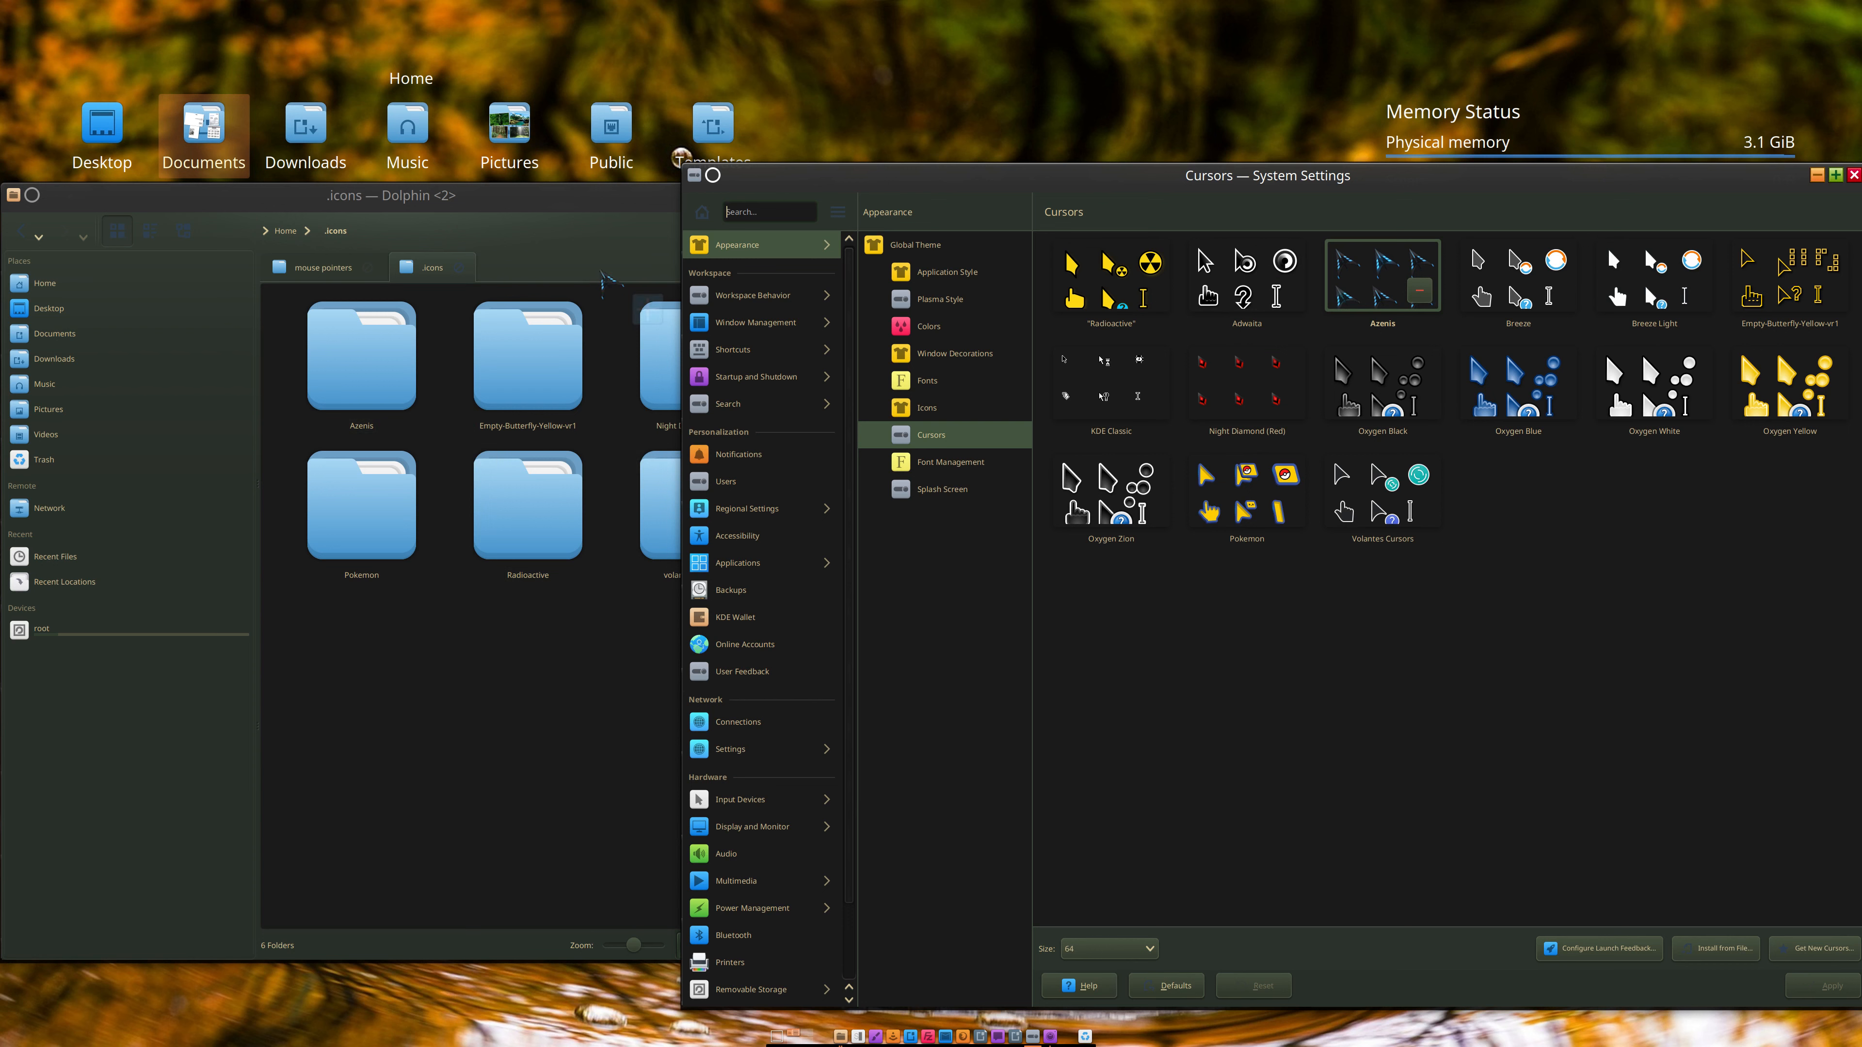
Step: Show the .icons folder's full path, and close System Settings while moving the .icons window clear of it
{"action": "left_click", "coordinate": [564, 231]}
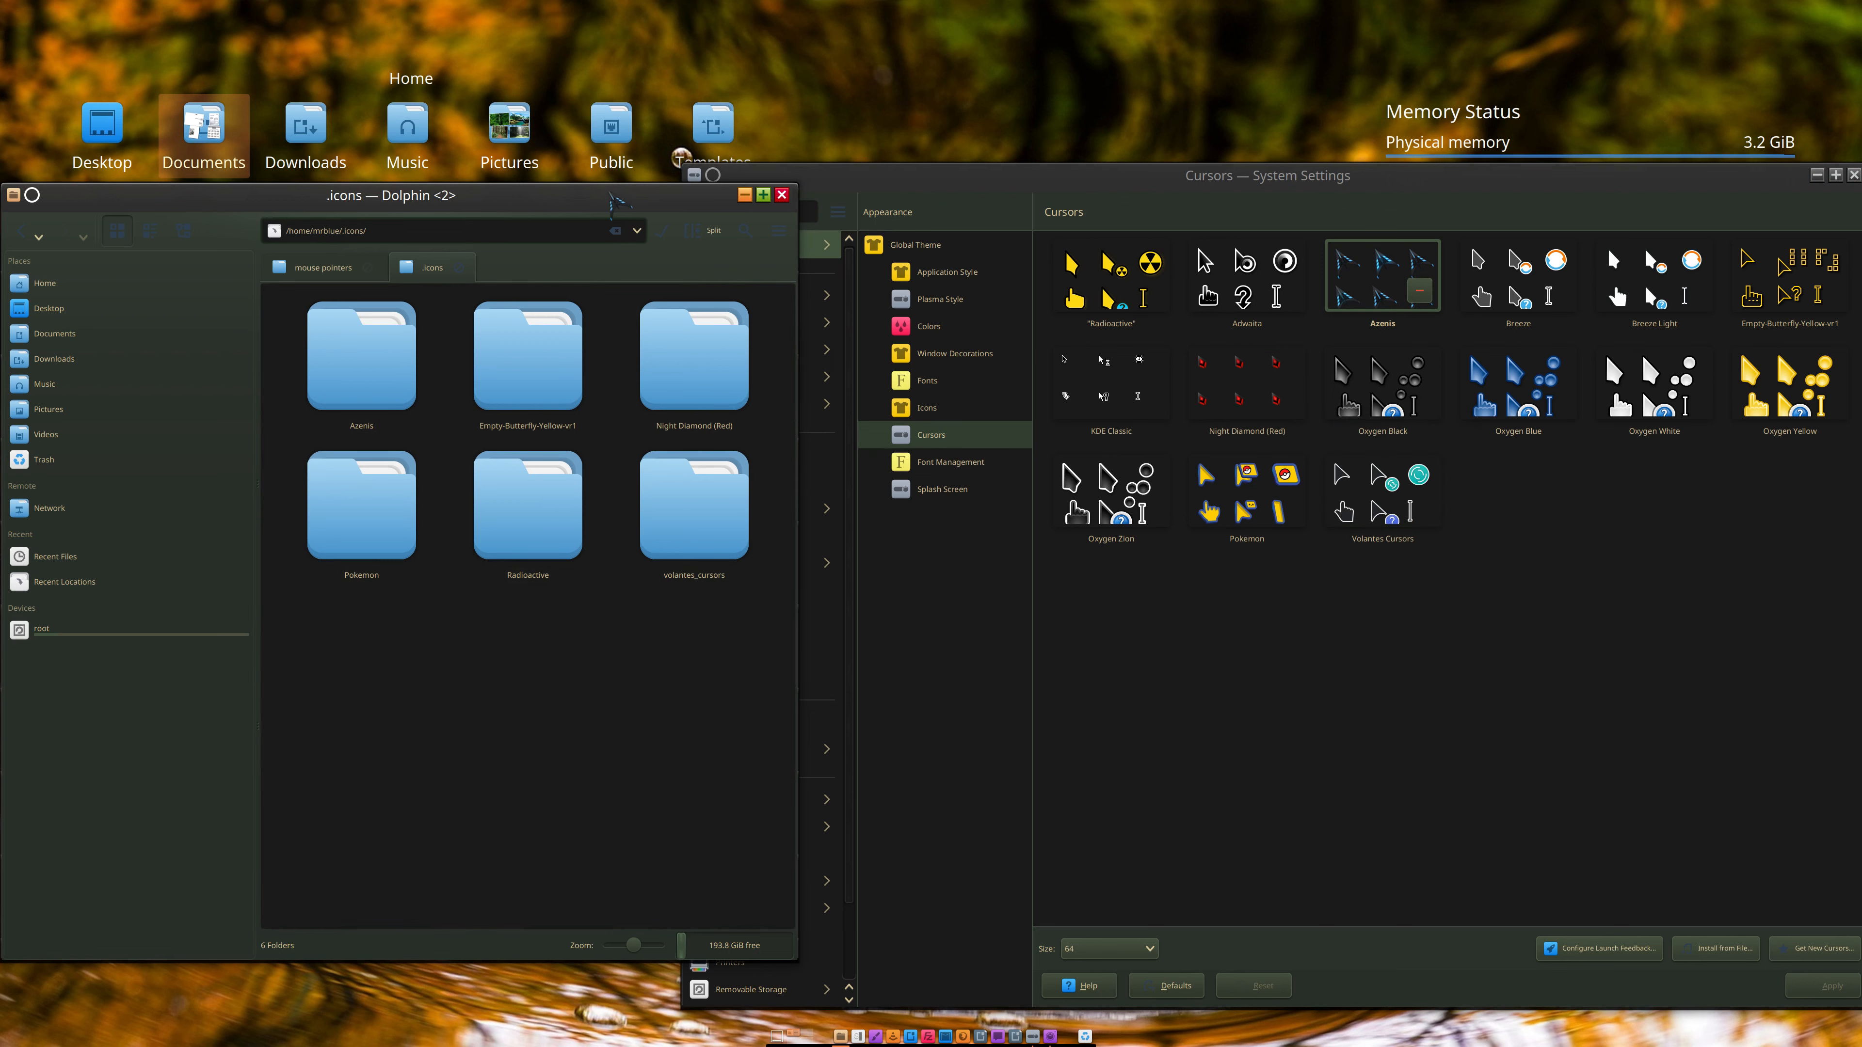
{"action": "left_click_drag", "start_coordinate": [614, 197], "coordinate": [1729, 260]}
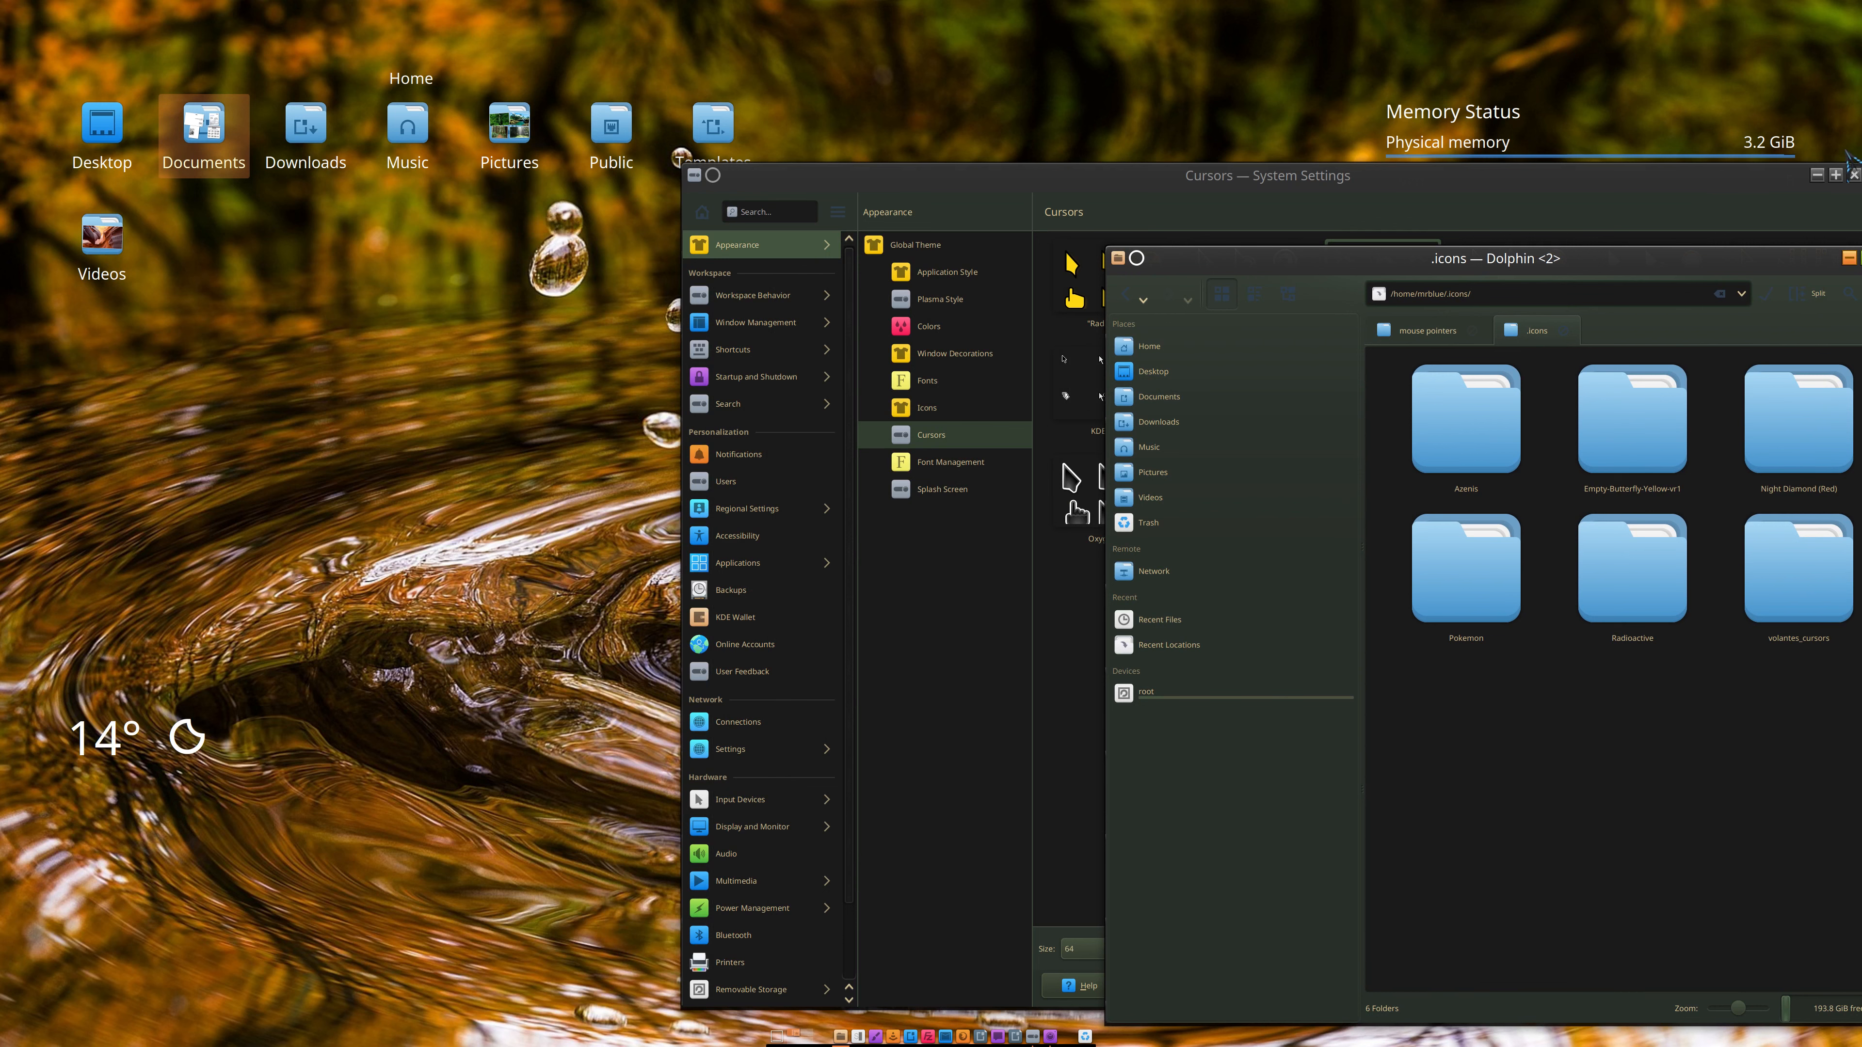
{"action": "left_click", "coordinate": [1853, 176]}
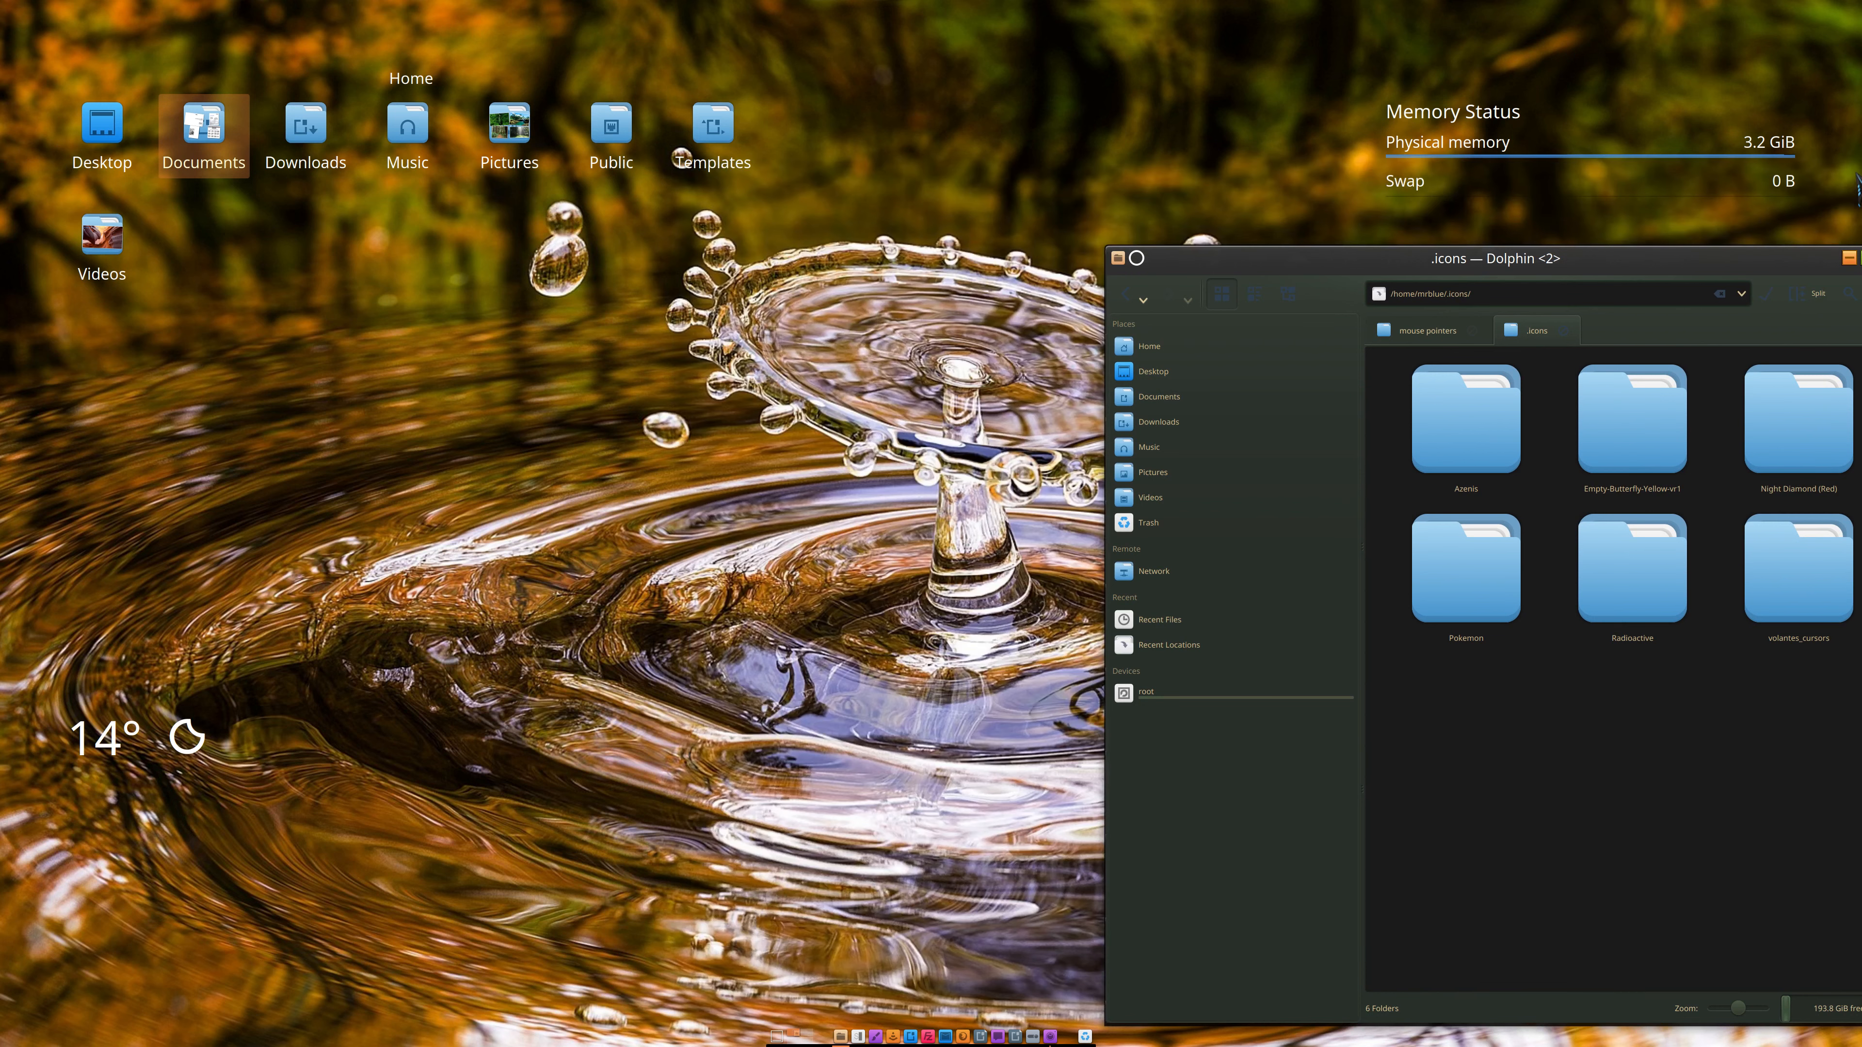
{"action": "left_click_drag", "start_coordinate": [1739, 274], "coordinate": [1589, 251]}
Step: Open a new file manager window next to .icons, and go to the mouse pointers folder in Downloads
{"action": "left_click", "coordinate": [1731, 270]}
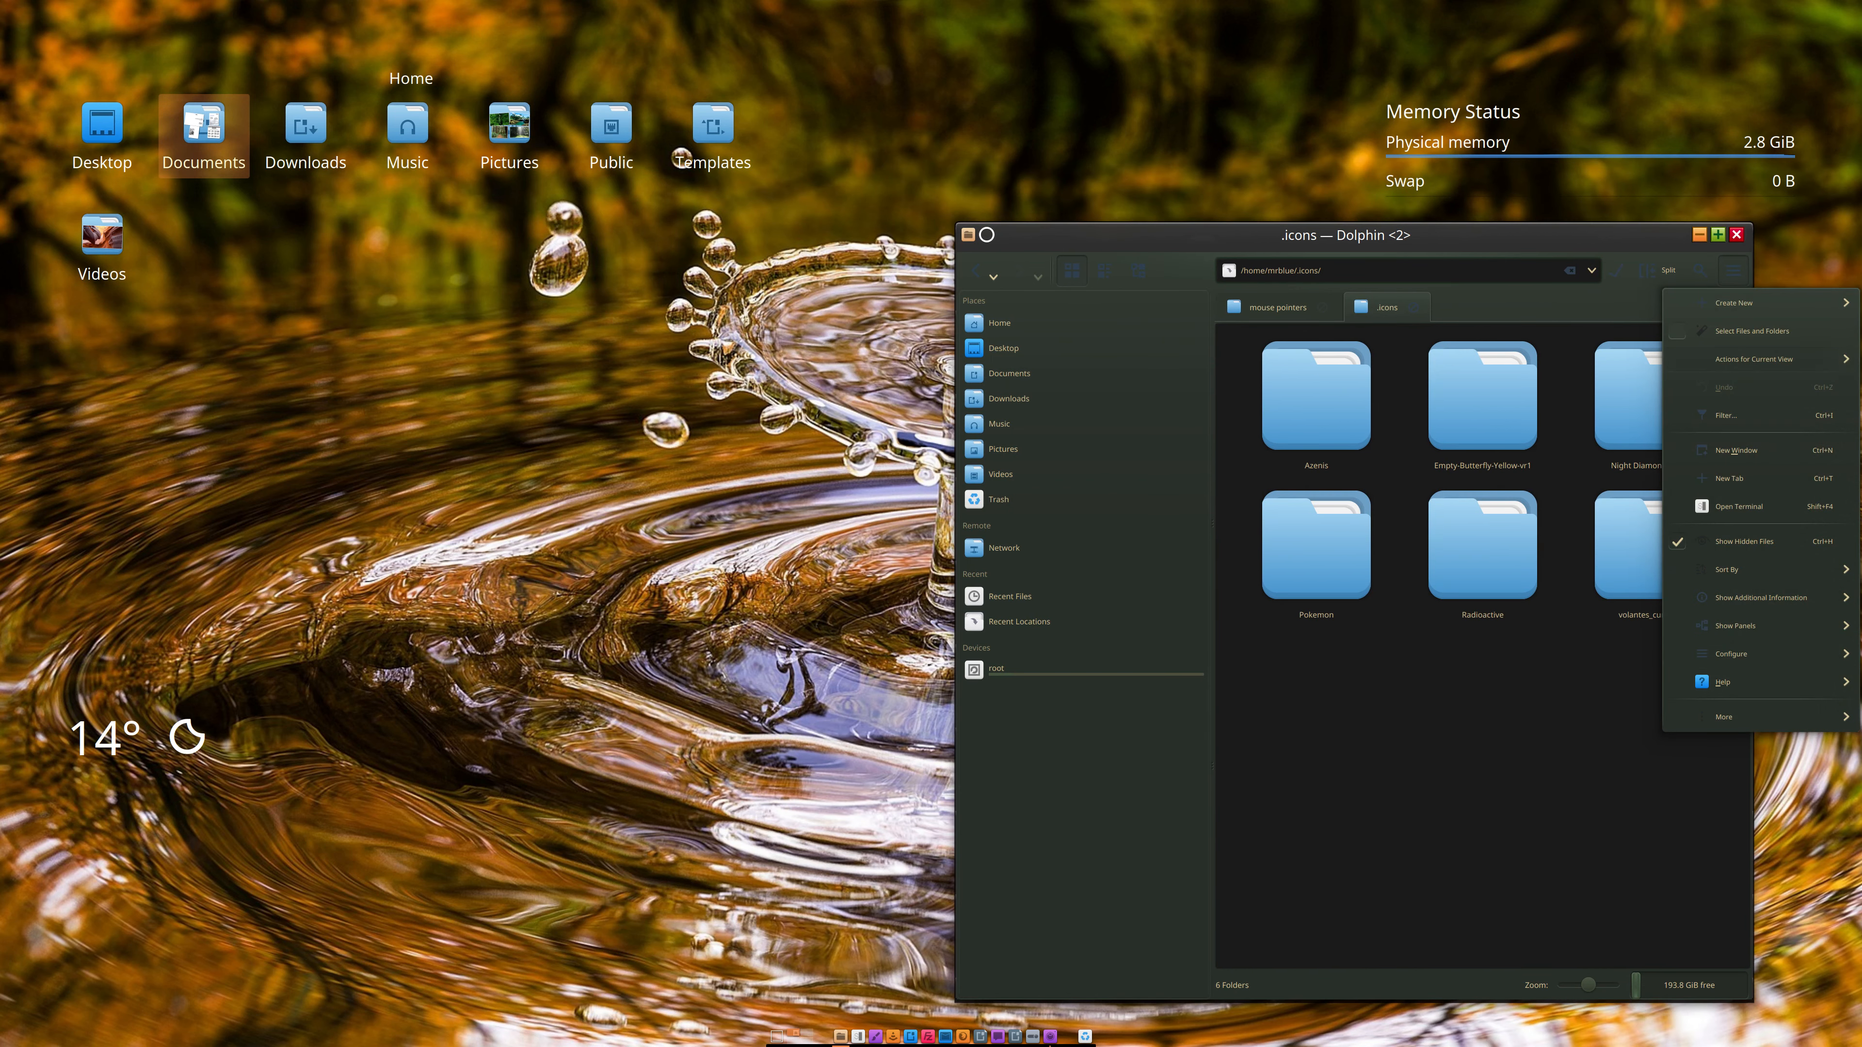
{"action": "left_click", "coordinate": [1736, 451]}
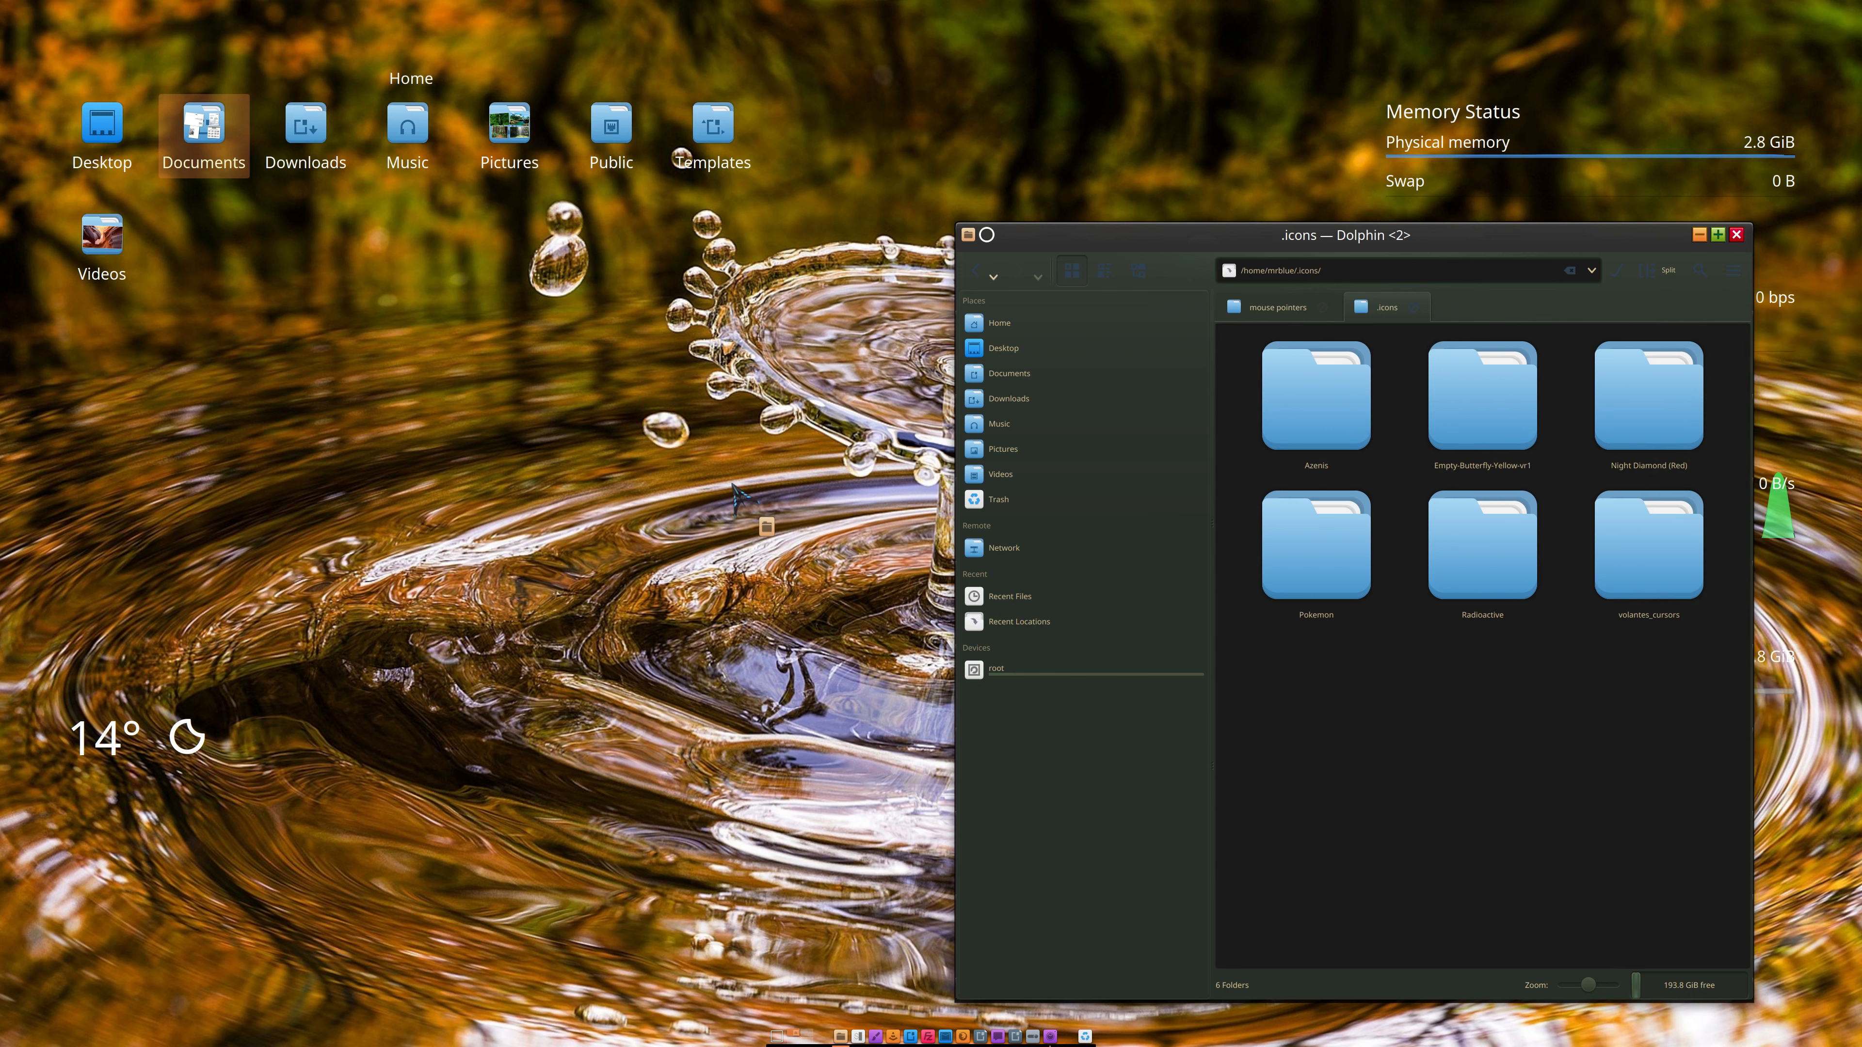
{"action": "left_click_drag", "start_coordinate": [919, 147], "coordinate": [501, 229]}
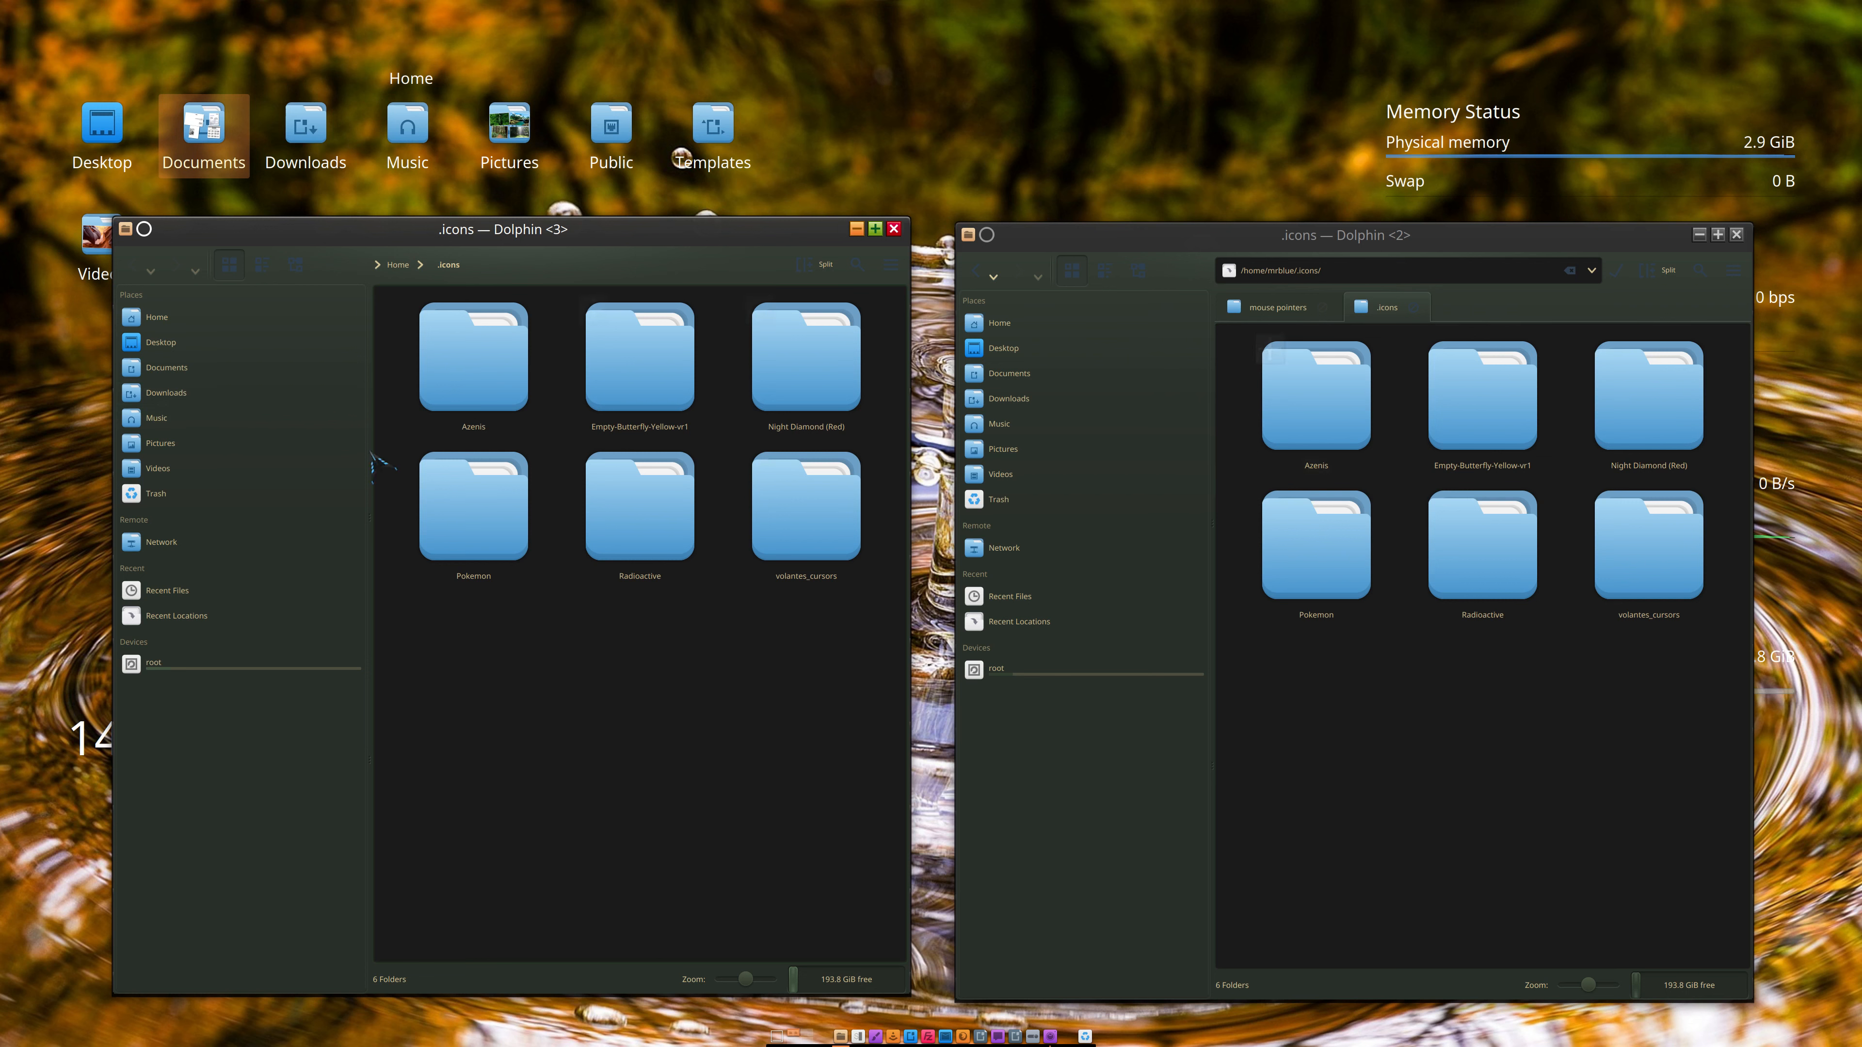
{"action": "left_click", "coordinate": [166, 392]}
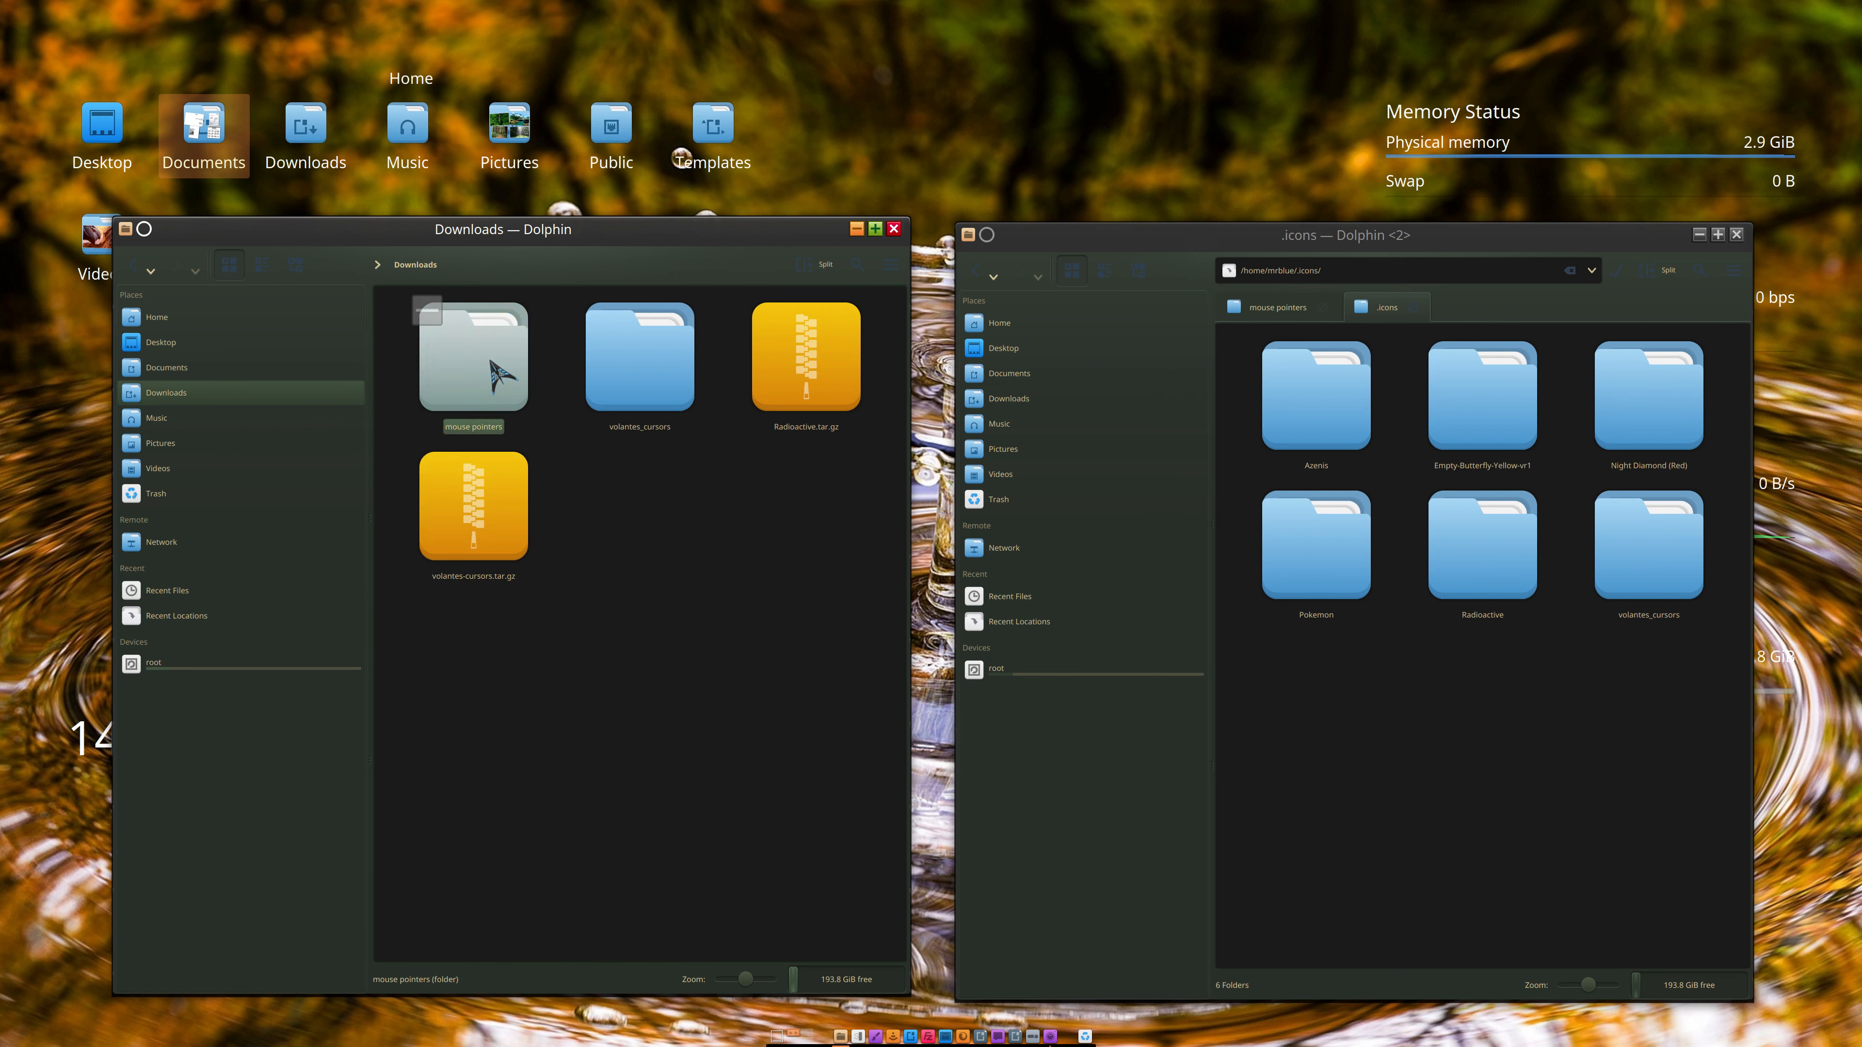
{"action": "left_click", "coordinate": [484, 366]}
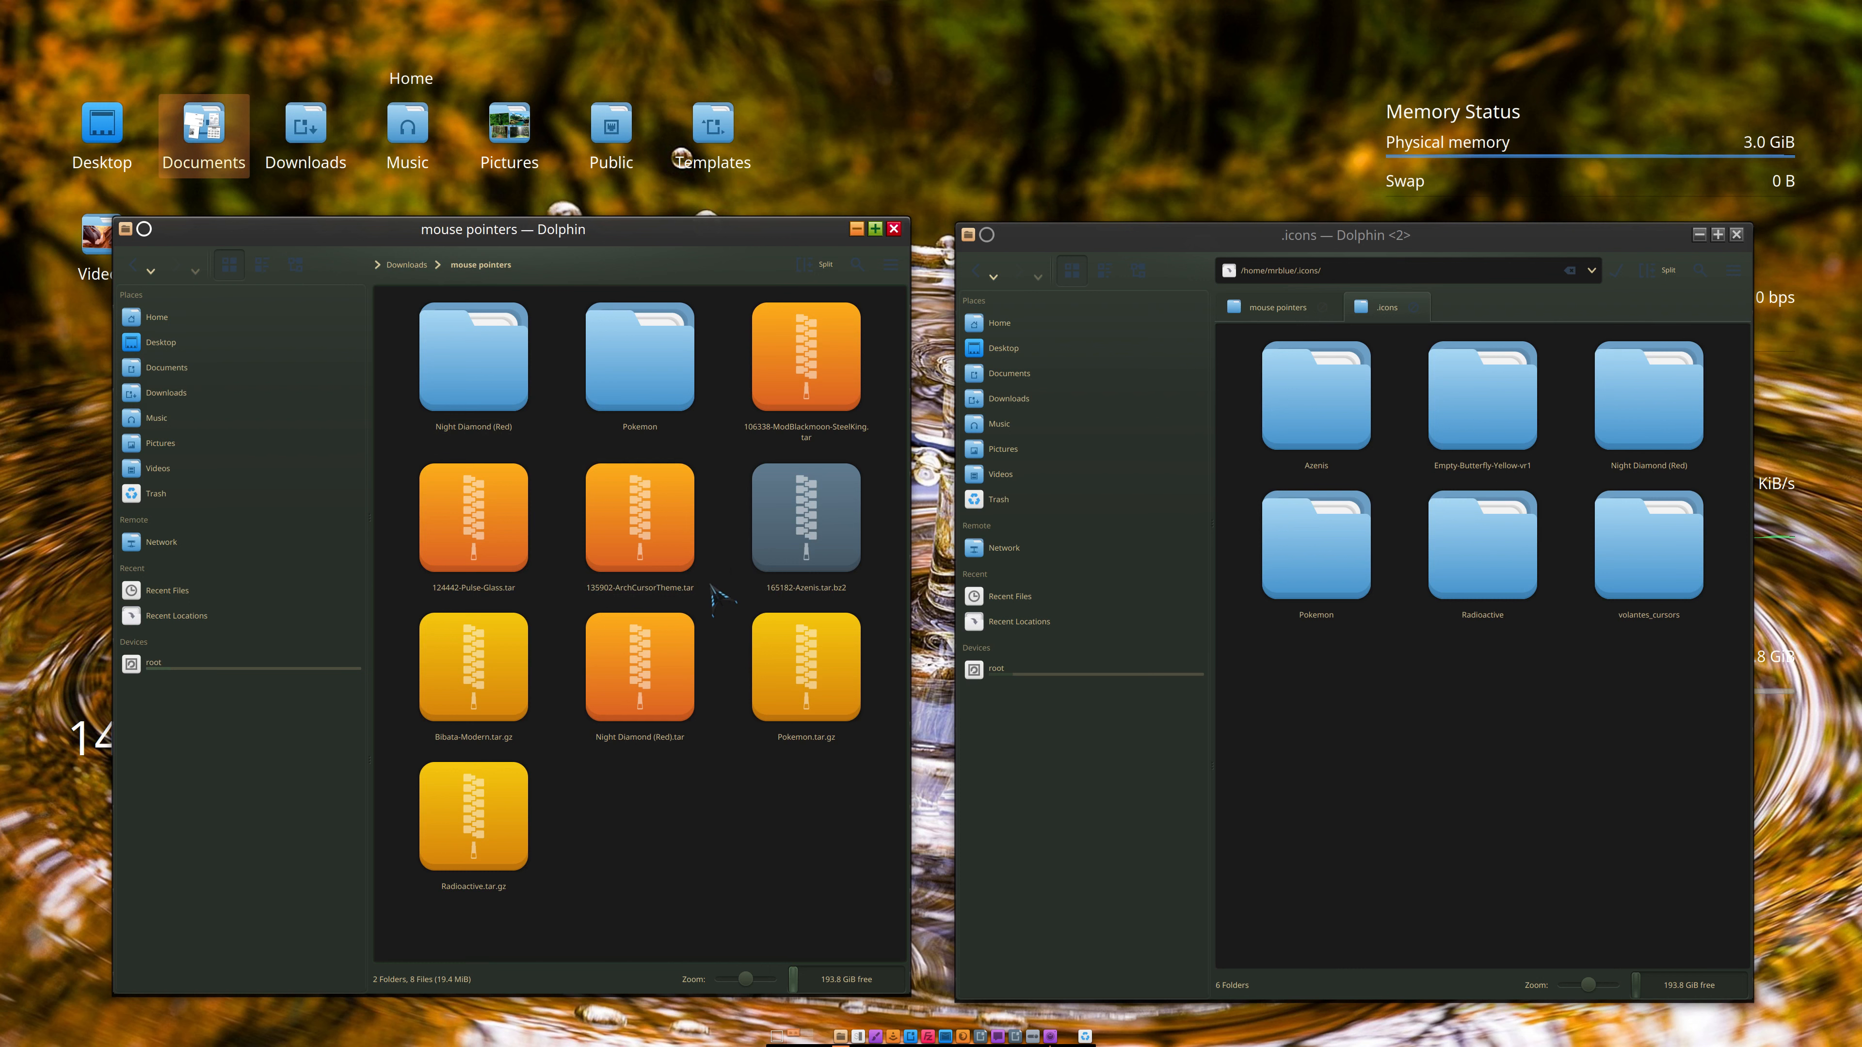
Step: Extract 135902-ArchCursorTheme.tar into mouse pointers, and extract the ArchCursorTheme folder from the resulting inner archive there
{"action": "left_click", "coordinate": [643, 522]}
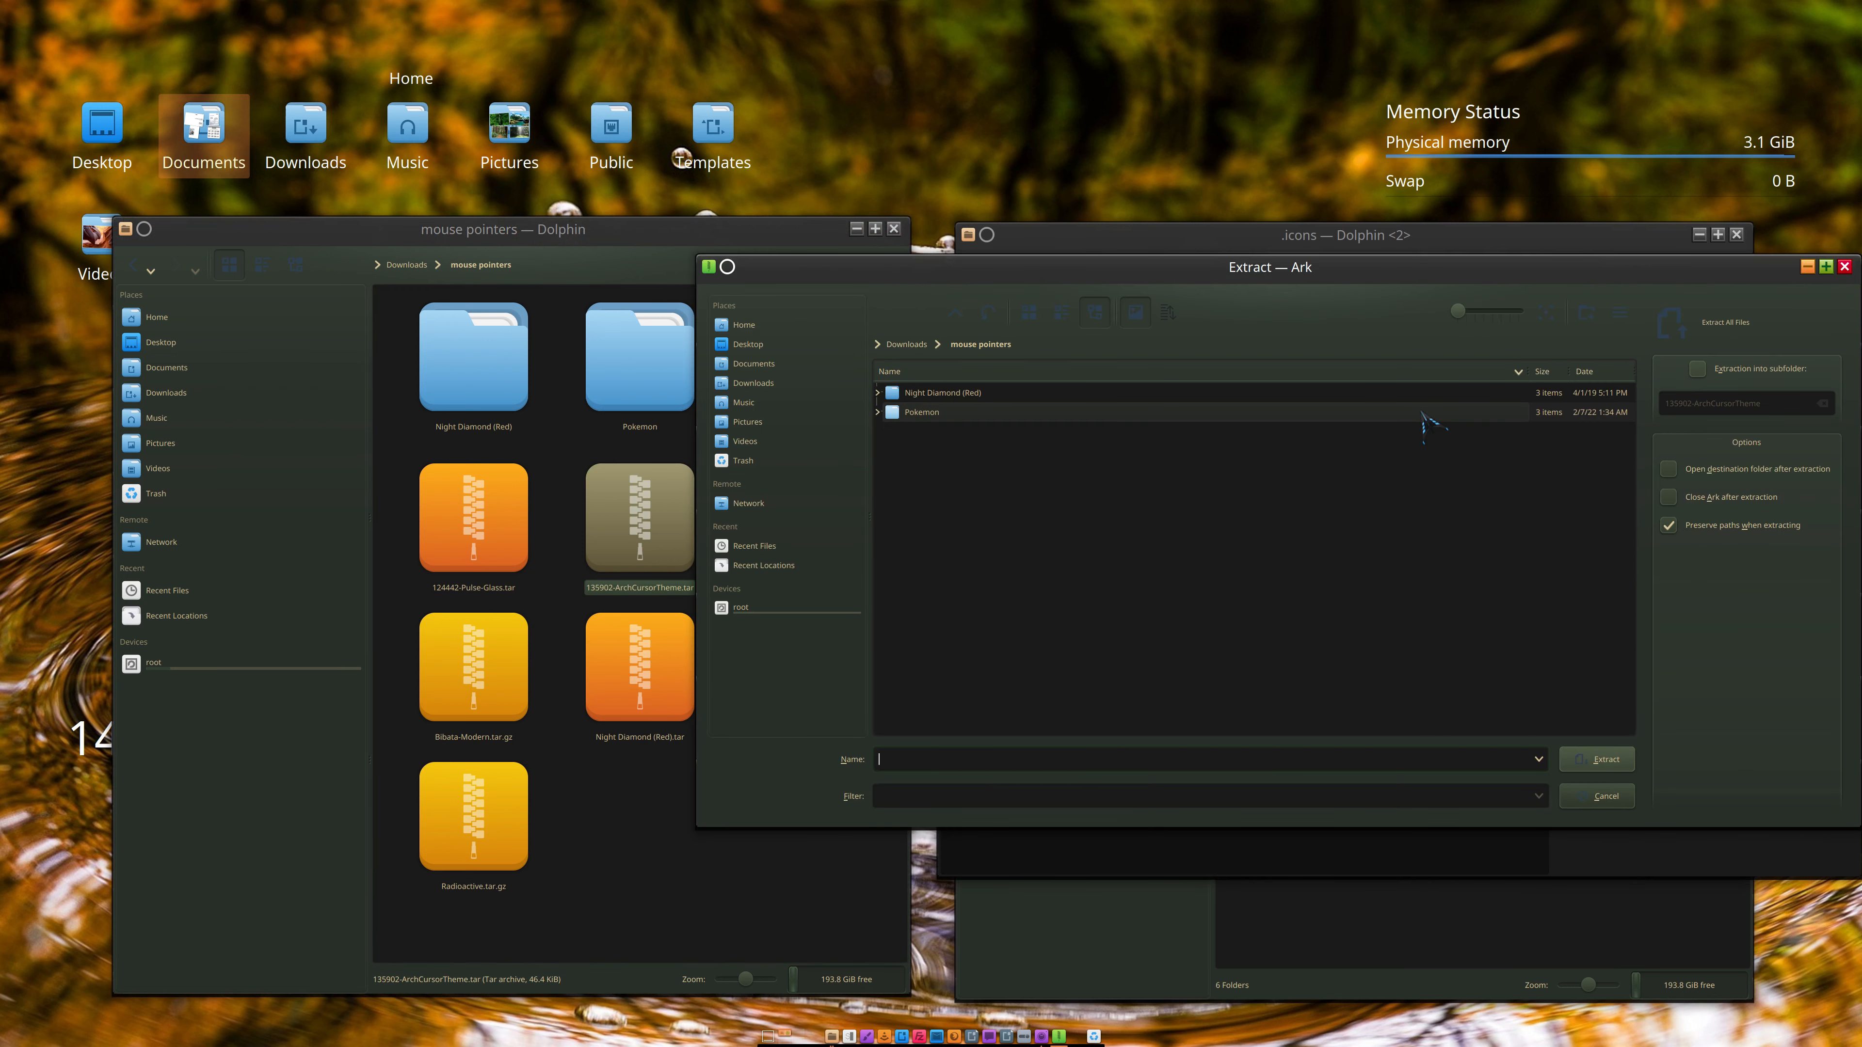
{"action": "left_click", "coordinate": [1605, 768]}
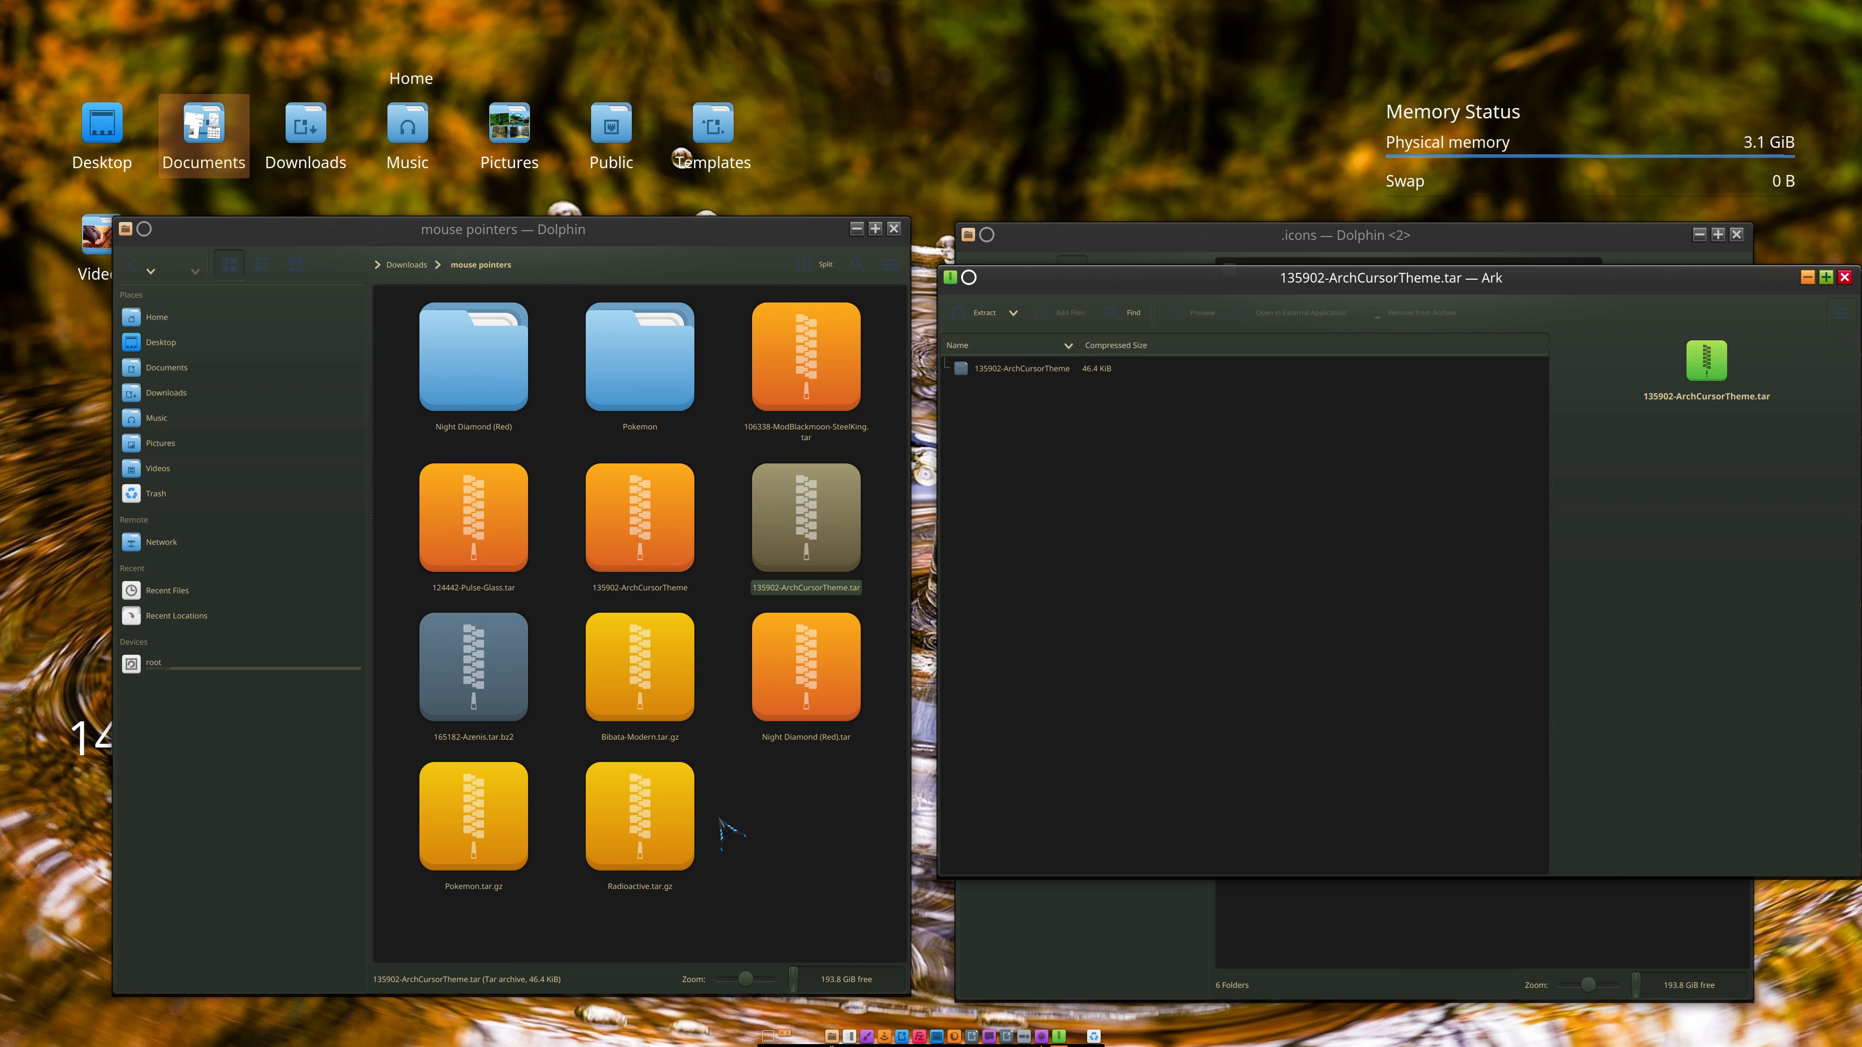
{"action": "left_click", "coordinate": [644, 532]}
{"action": "double_click", "coordinate": [644, 532]}
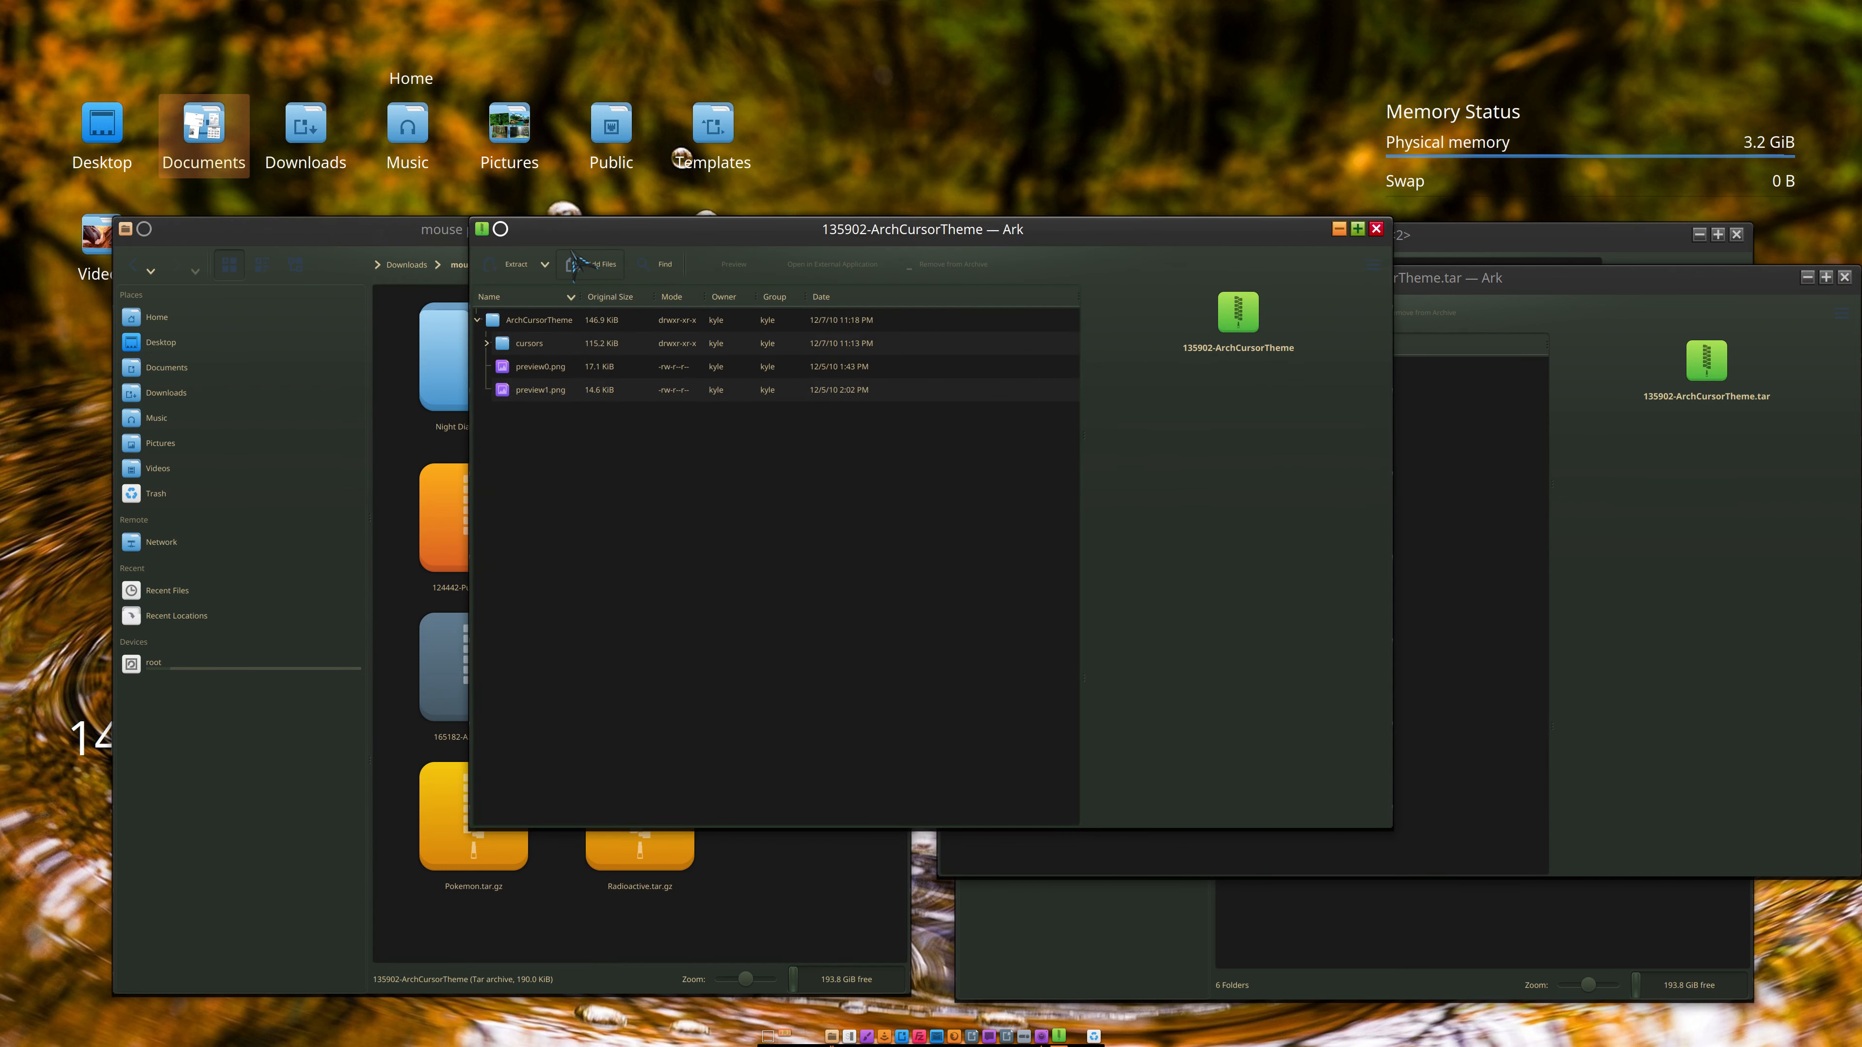
{"action": "left_click_drag", "start_coordinate": [575, 260], "coordinate": [1138, 386]}
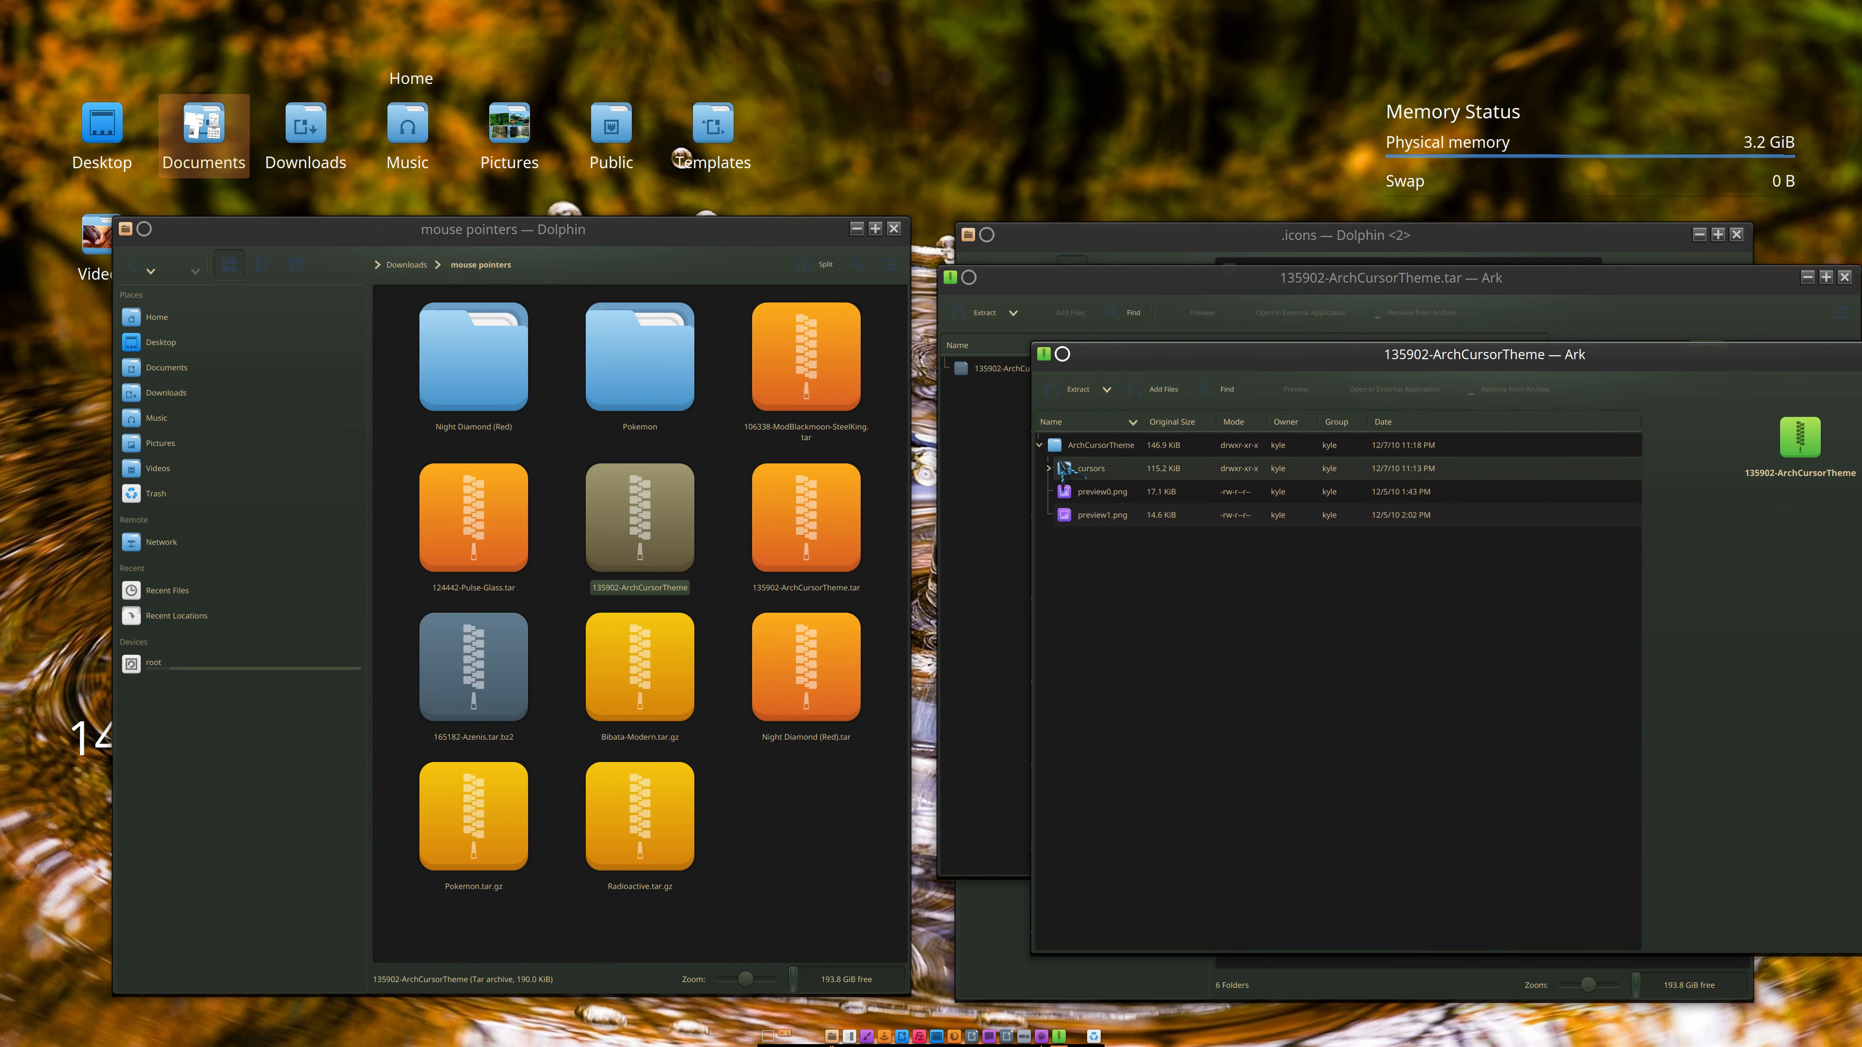
{"action": "left_click_drag", "start_coordinate": [1078, 445], "coordinate": [810, 853]}
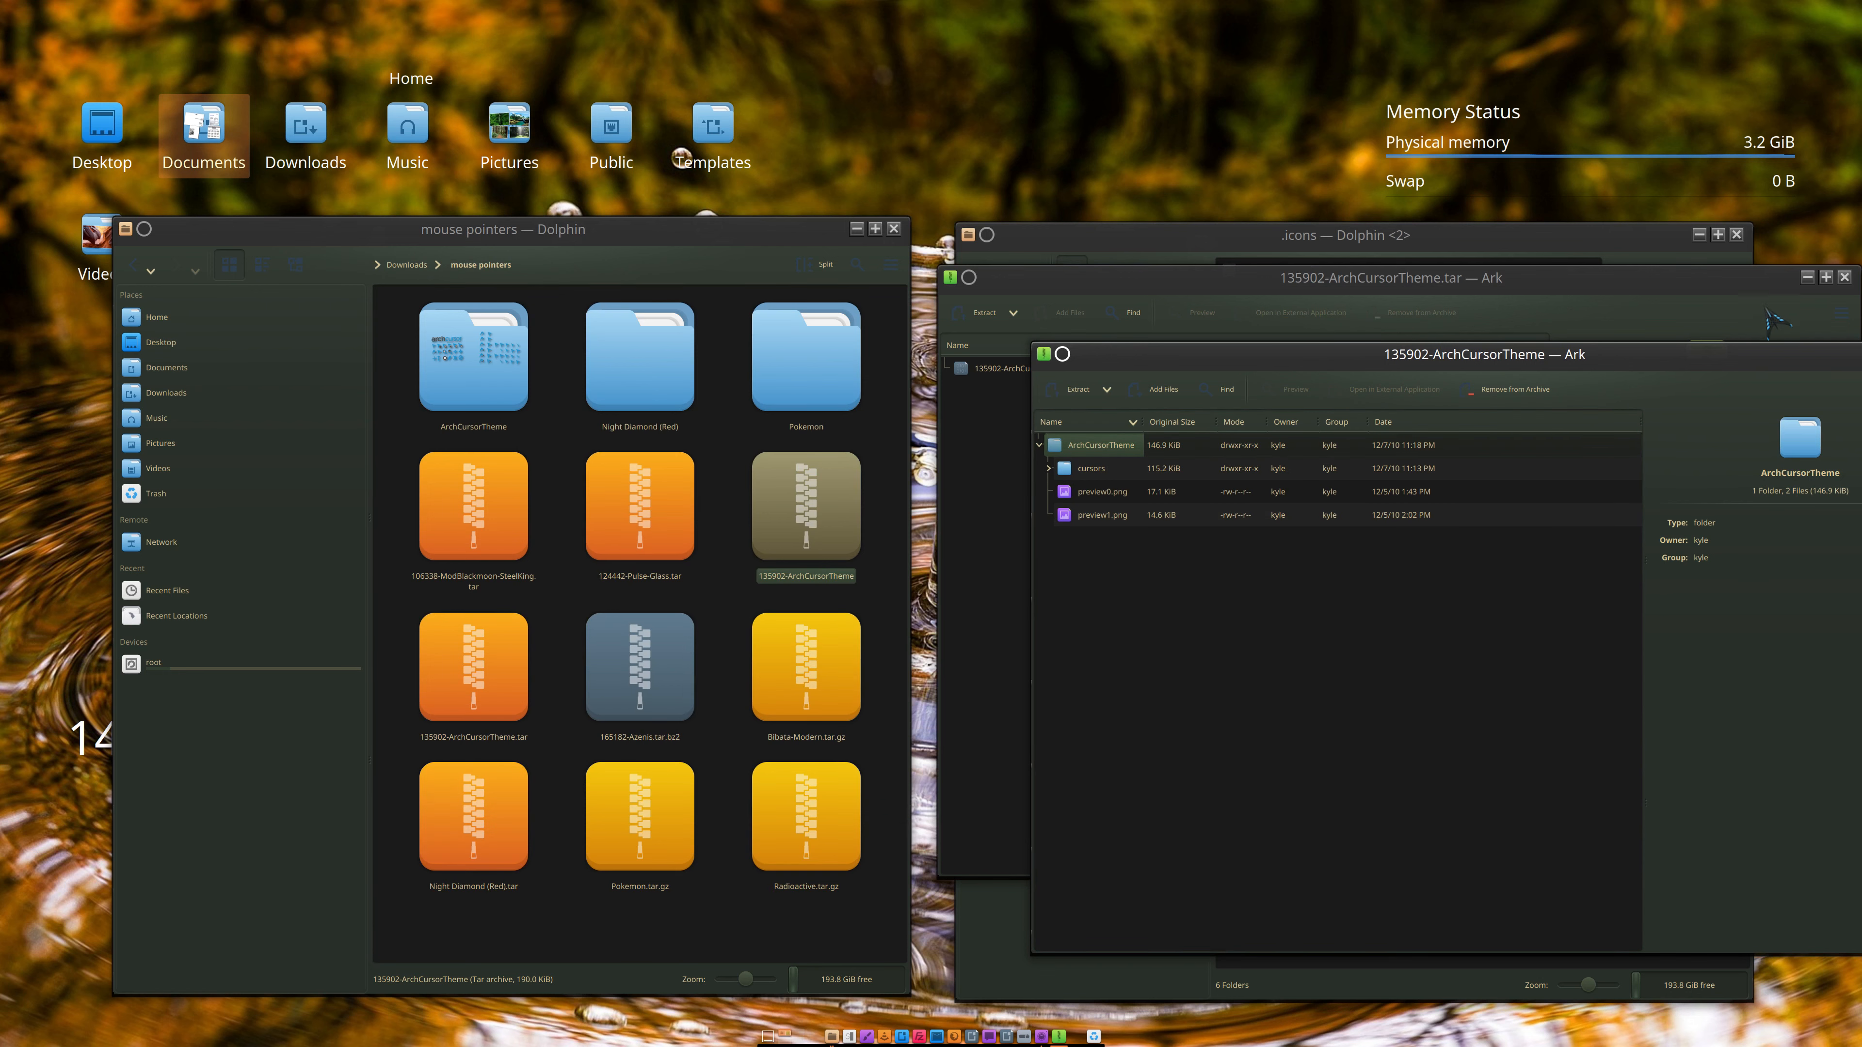
Step: Close both archive windows so that the mouse pointers and .icons folders are side by side
{"action": "left_click_drag", "start_coordinate": [1702, 361], "coordinate": [1490, 381]}
{"action": "left_click", "coordinate": [1576, 372]}
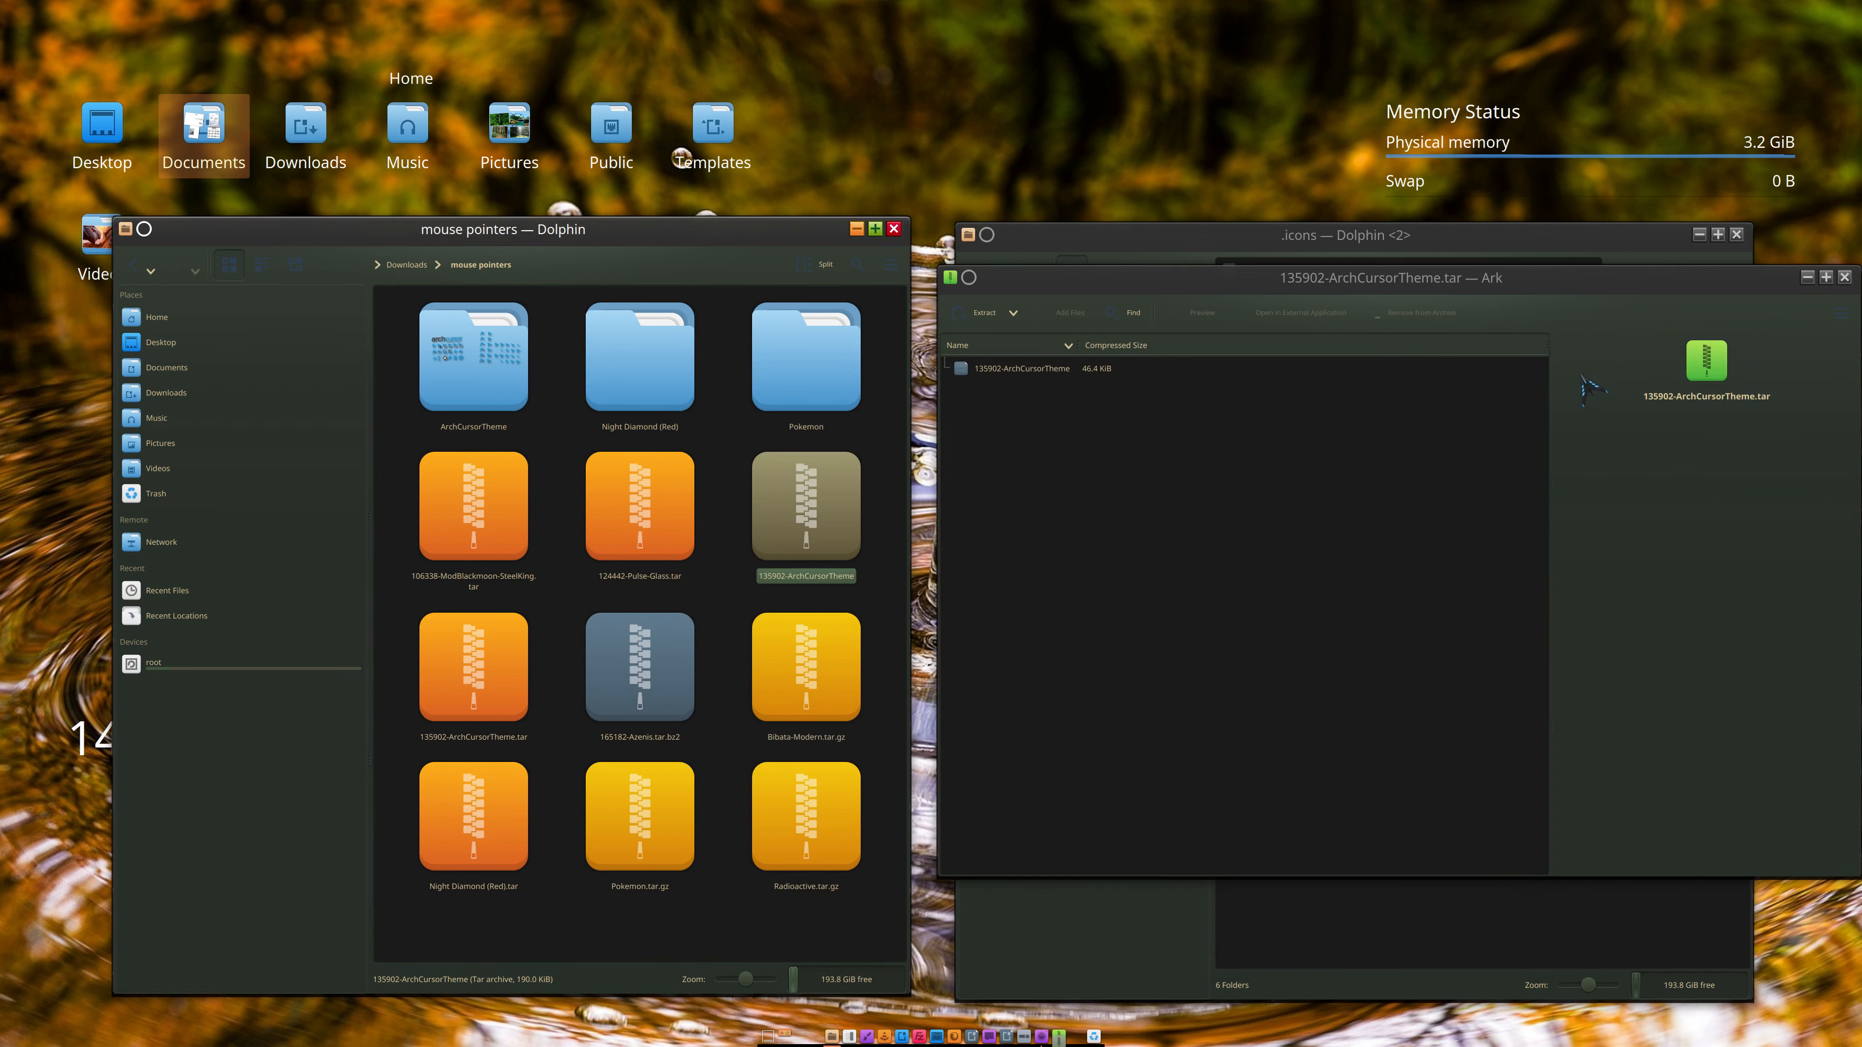
{"action": "left_click_drag", "start_coordinate": [1681, 285], "coordinate": [1506, 325]}
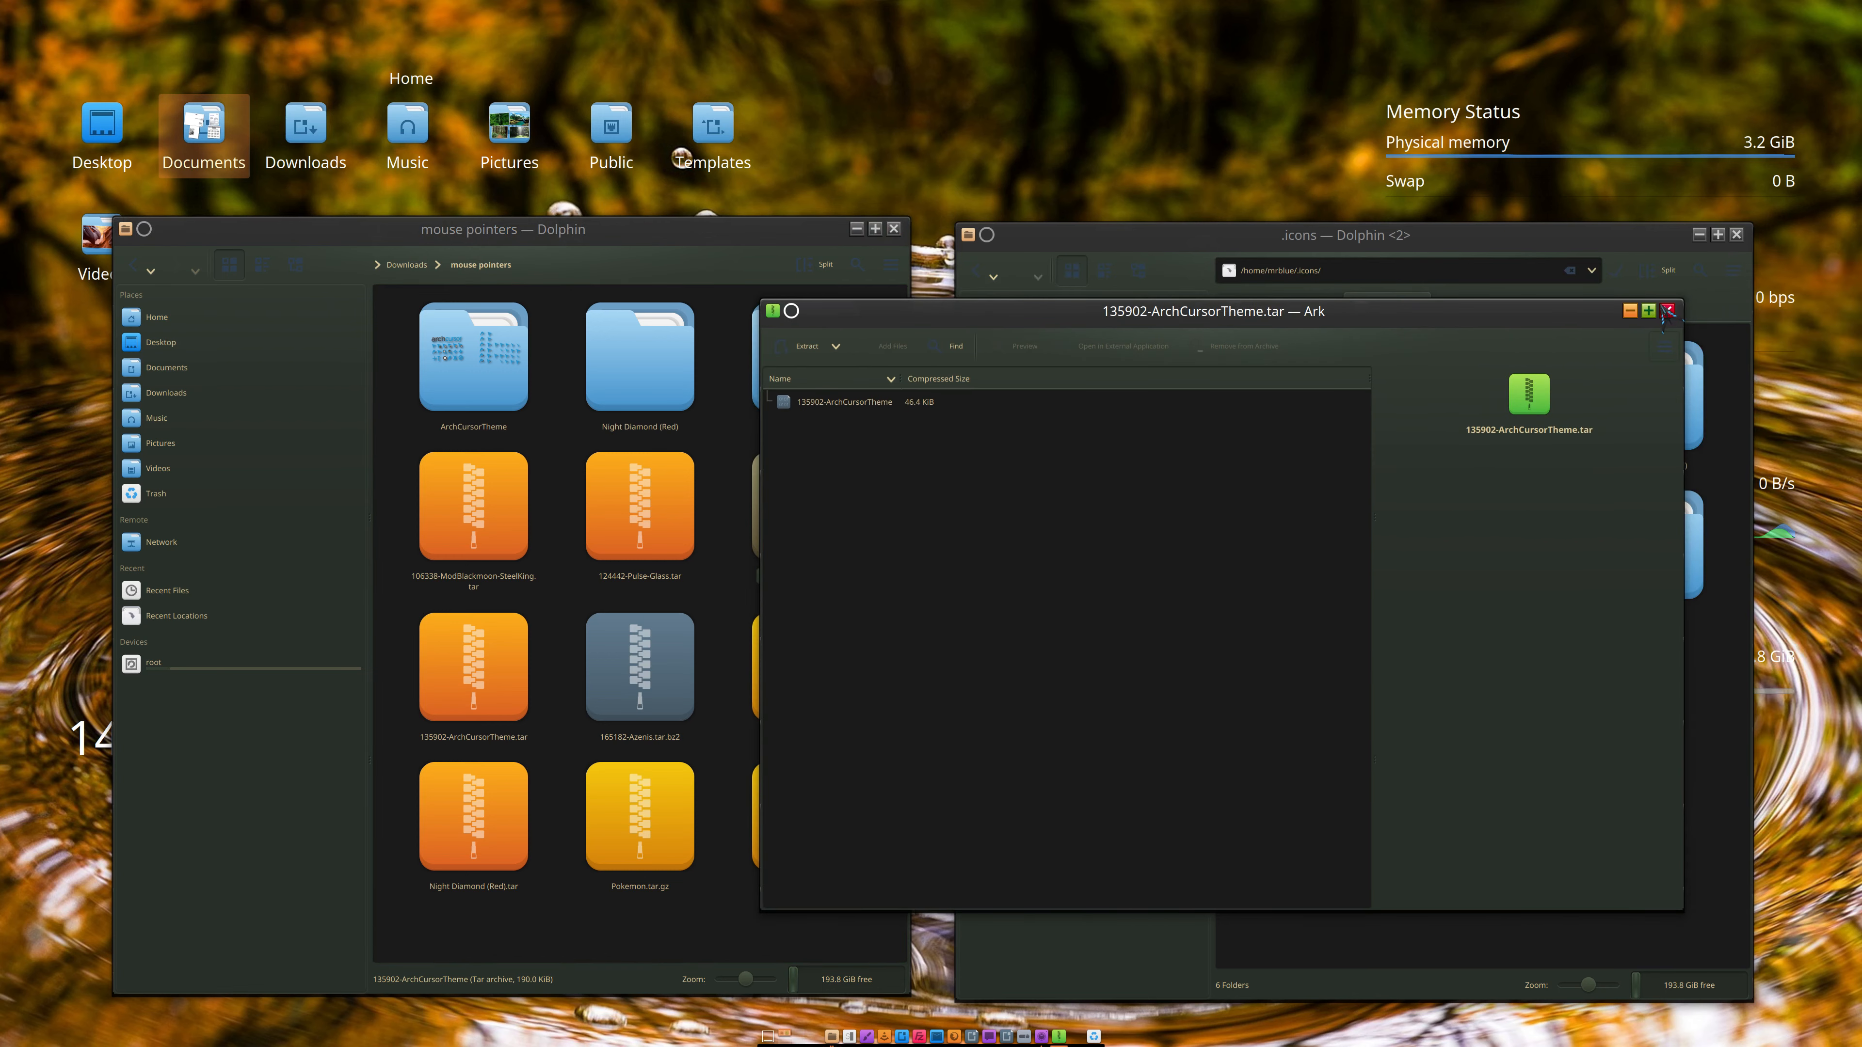
{"action": "left_click", "coordinate": [1667, 310]}
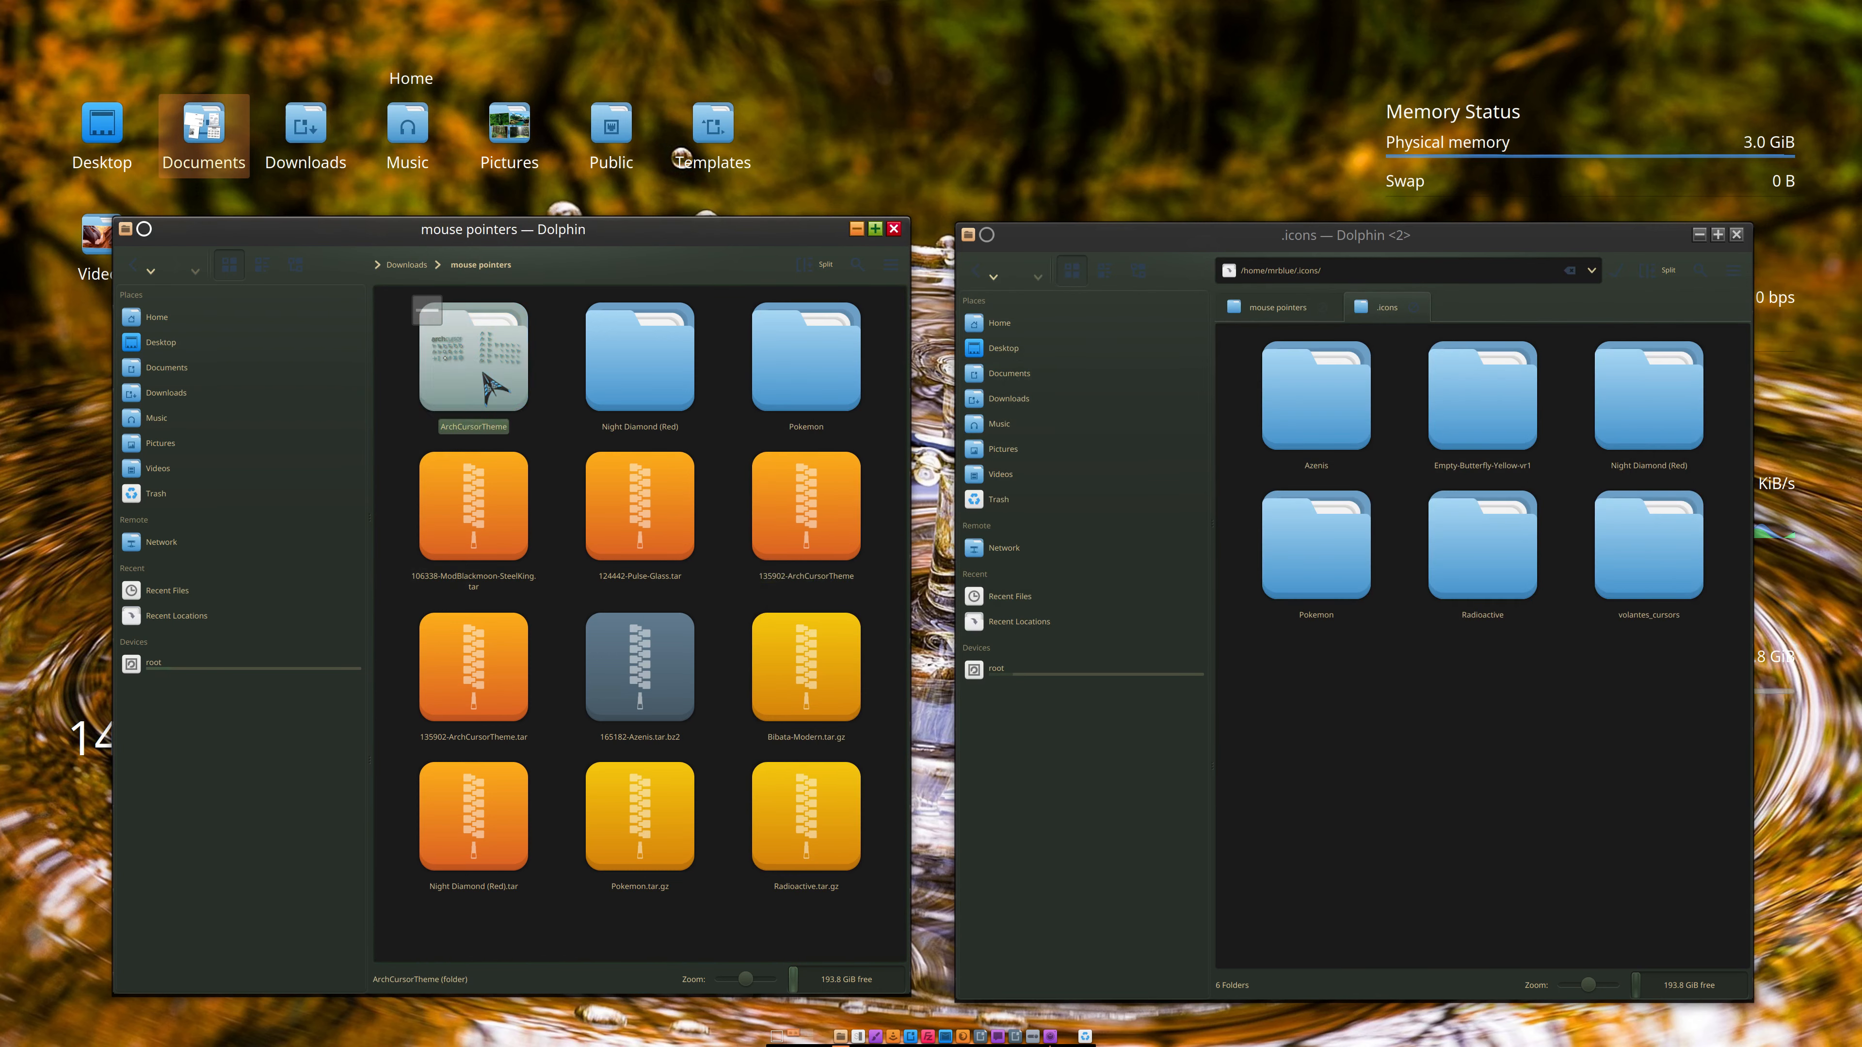
Step: View the contents of the extracted ArchCursorTheme folder and its cursors subfolder, and return to mouse pointers
{"action": "left_click", "coordinate": [490, 382]}
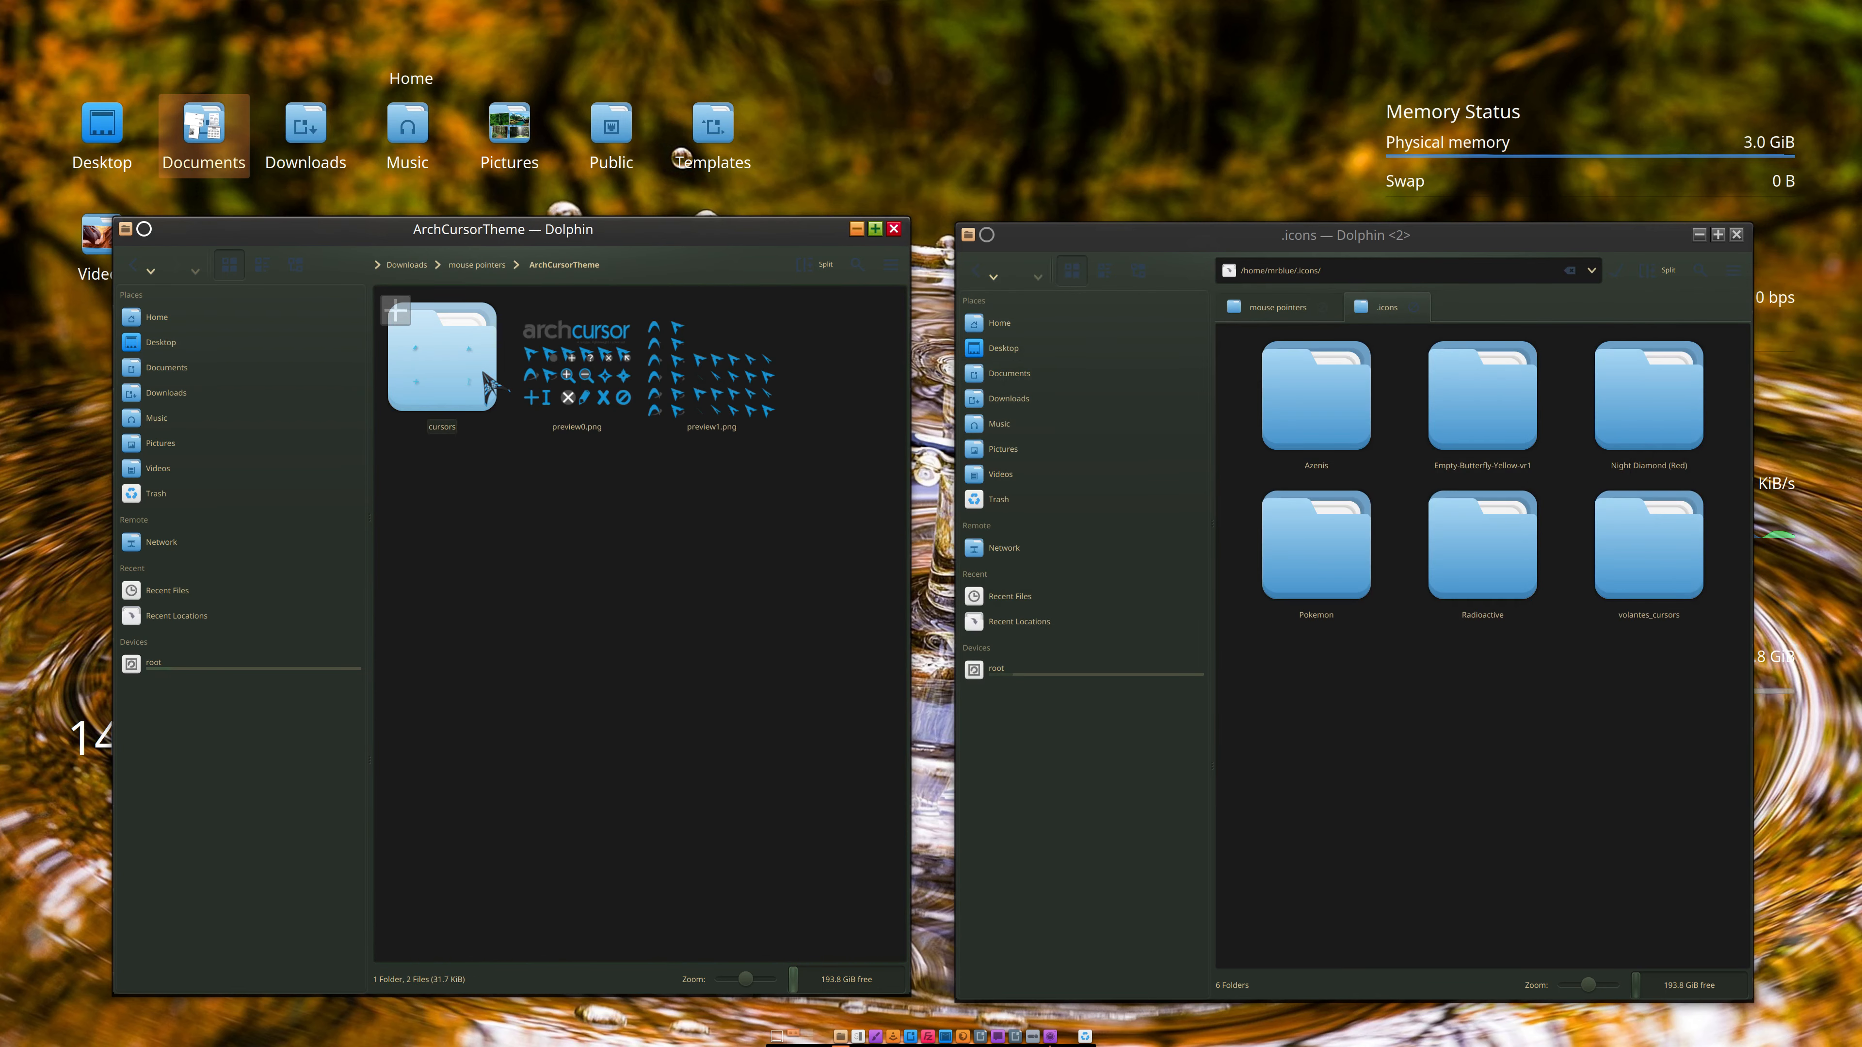
{"action": "left_click", "coordinate": [431, 378]}
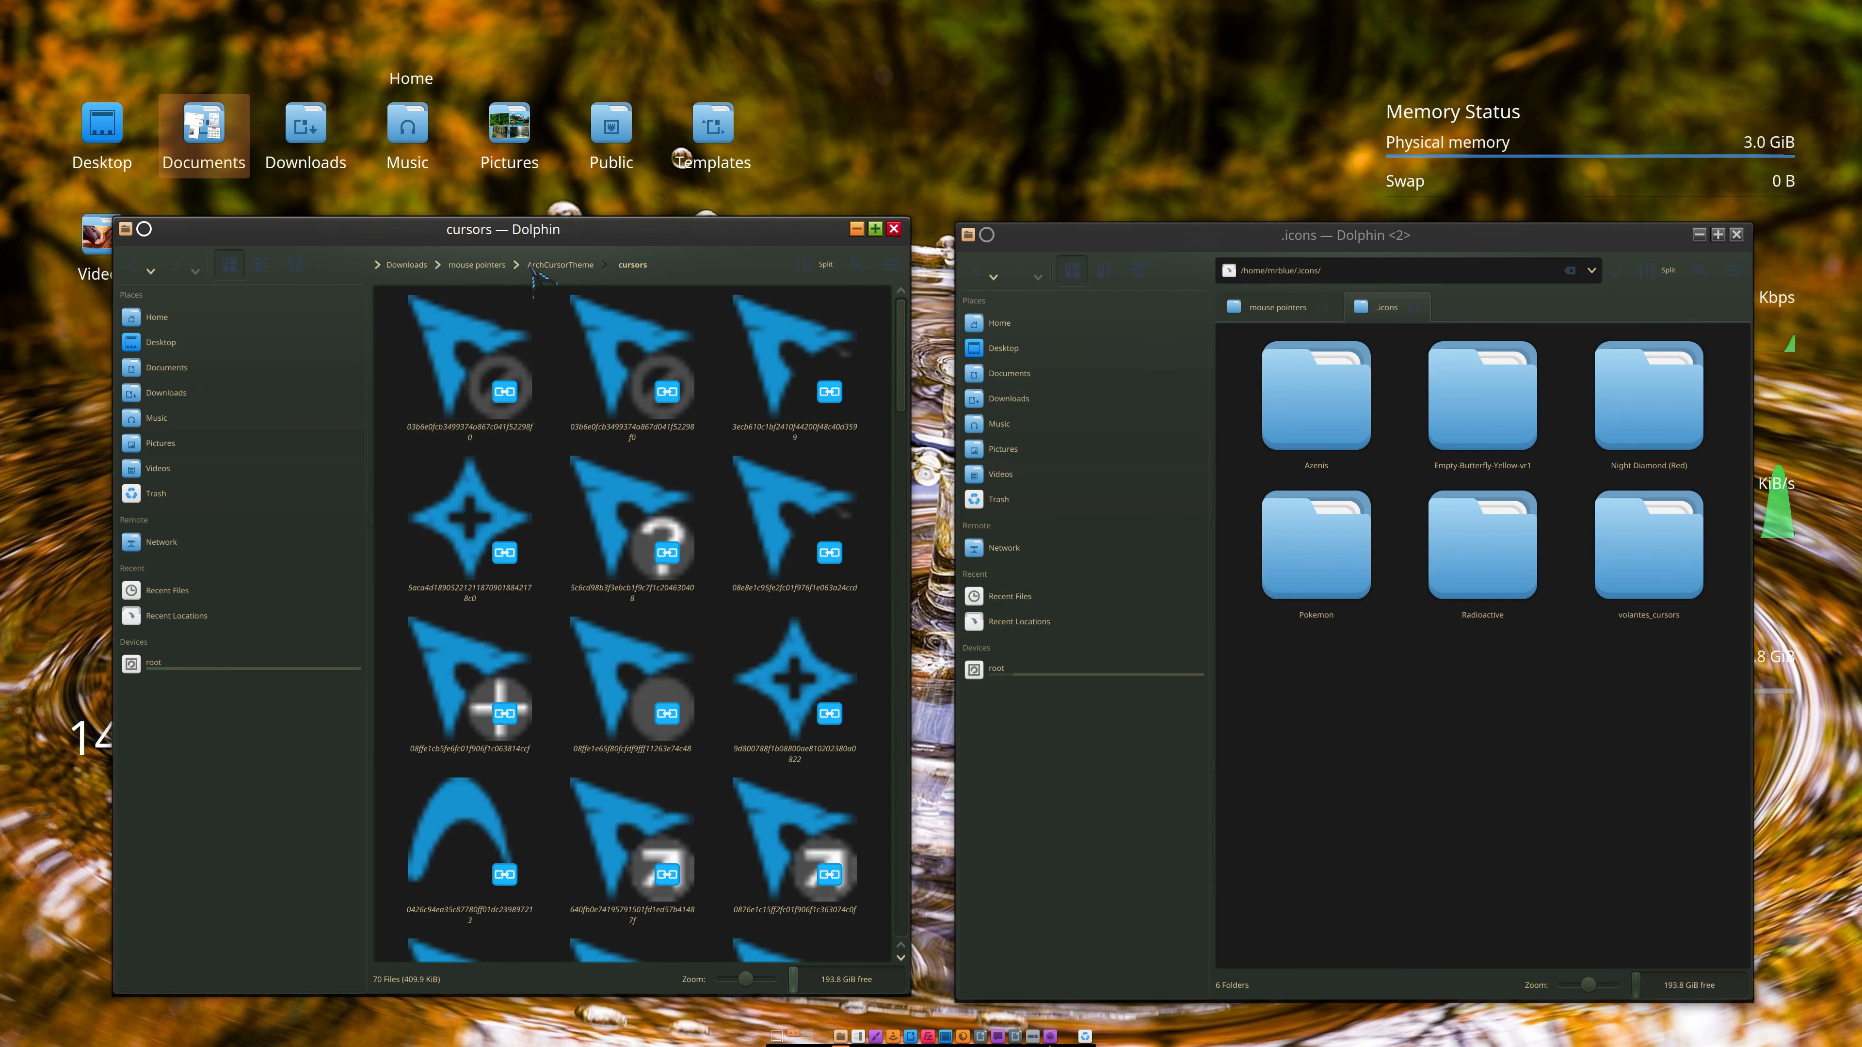
{"action": "left_click", "coordinate": [450, 269]}
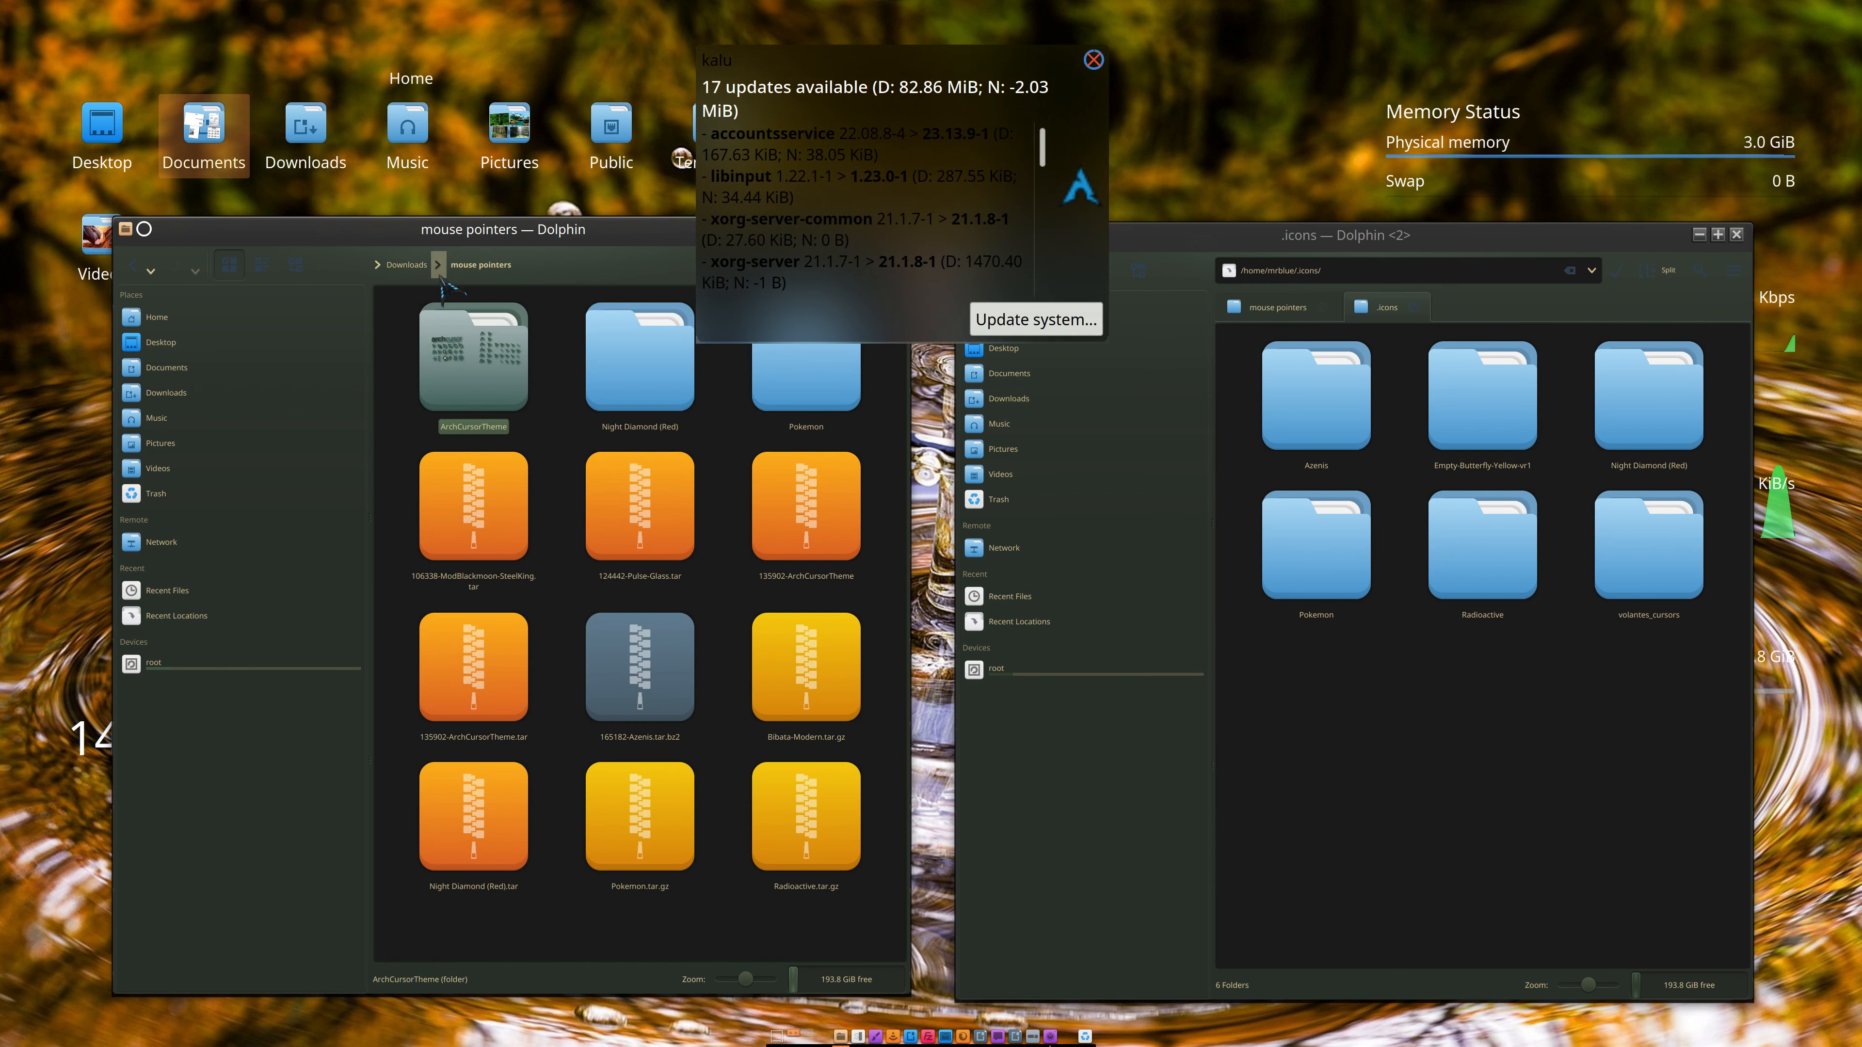
Step: Copy the extracted ArchCursorTheme folder from mouse pointers into the .icons folder
{"action": "left_click", "coordinate": [415, 266]}
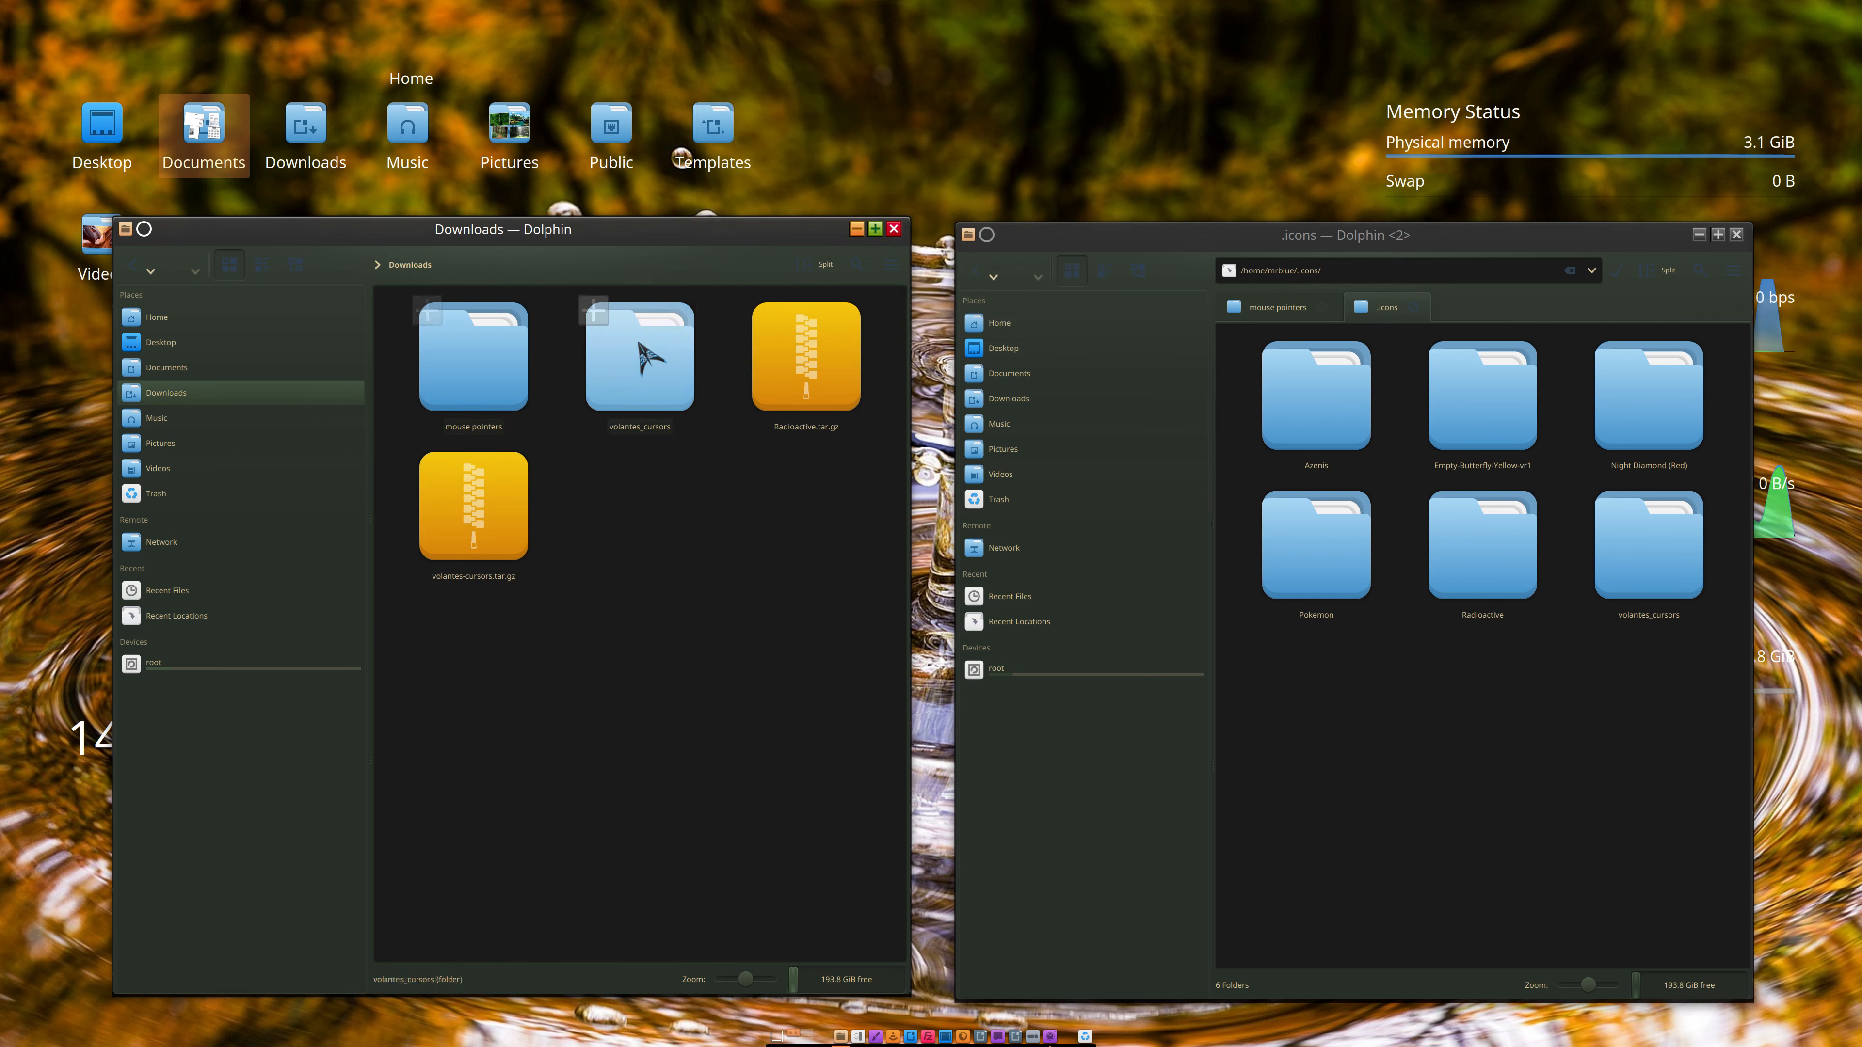
{"action": "double_click", "coordinate": [498, 373]}
{"action": "left_click_drag", "start_coordinate": [490, 374], "coordinate": [1431, 685]}
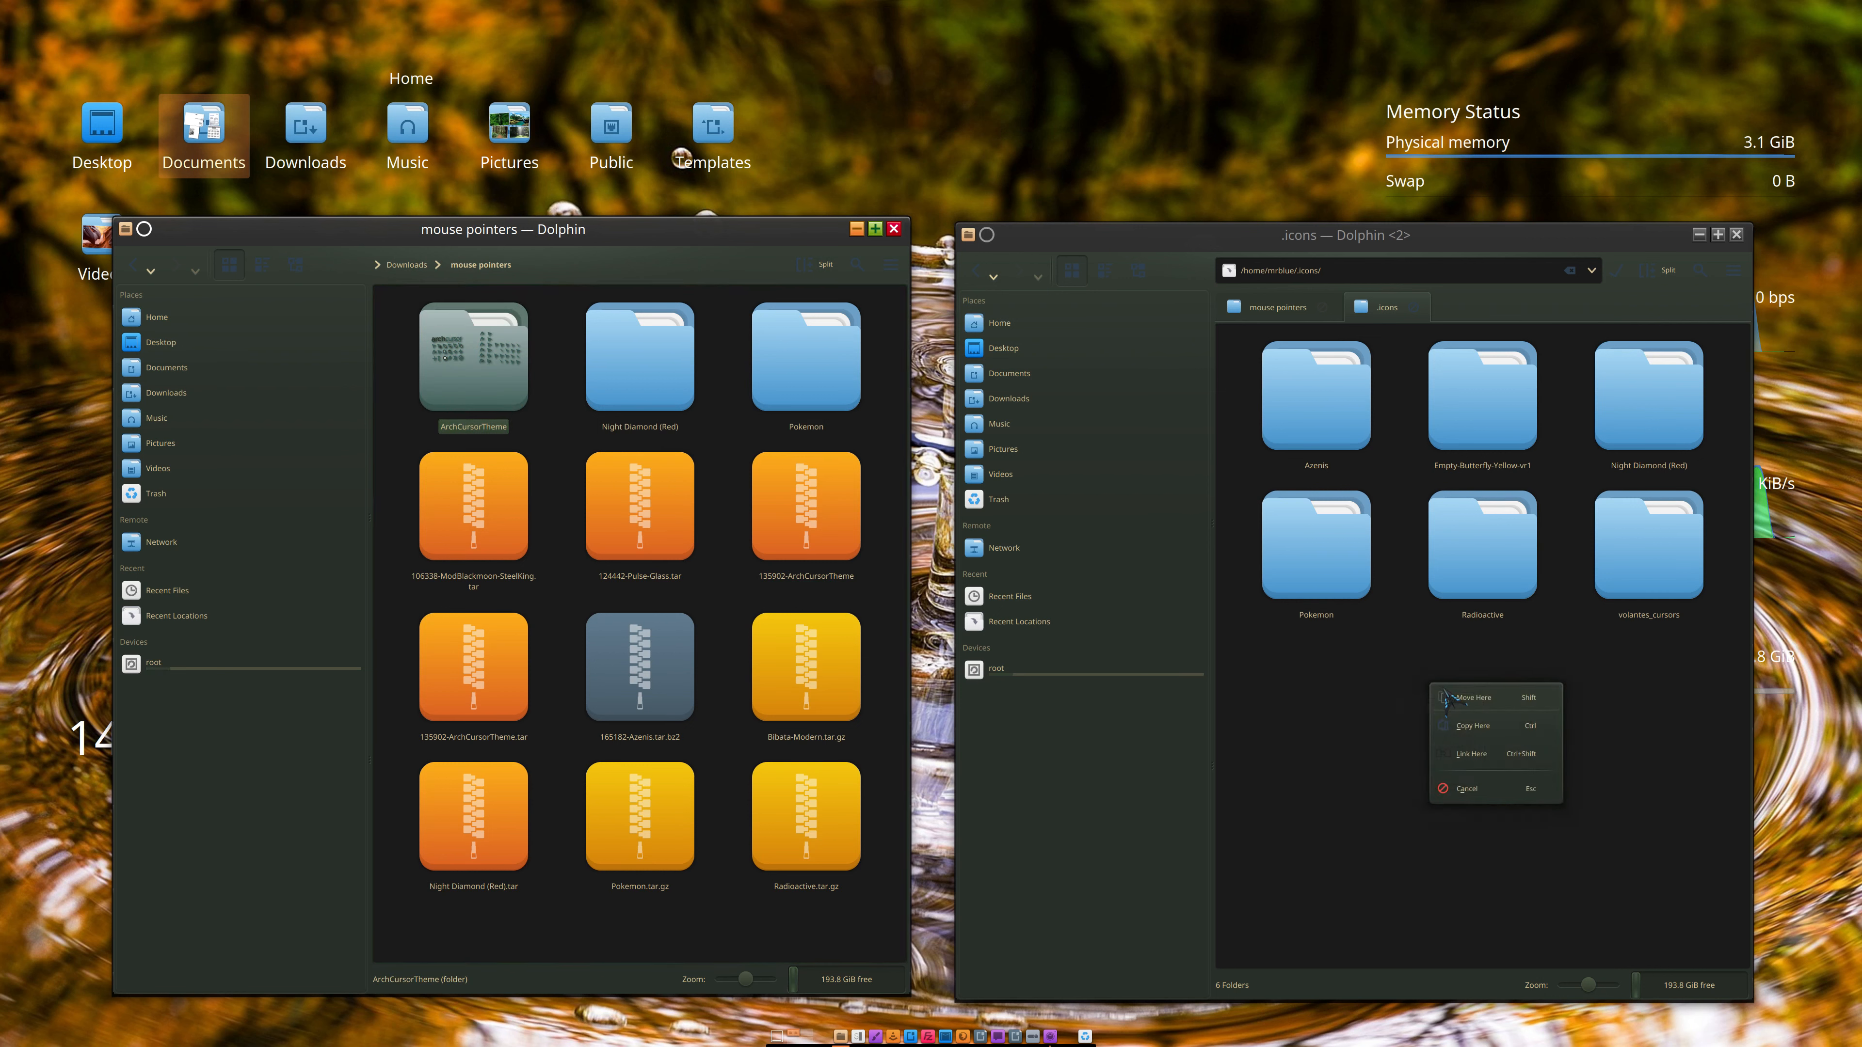
{"action": "left_click", "coordinate": [1507, 724]}
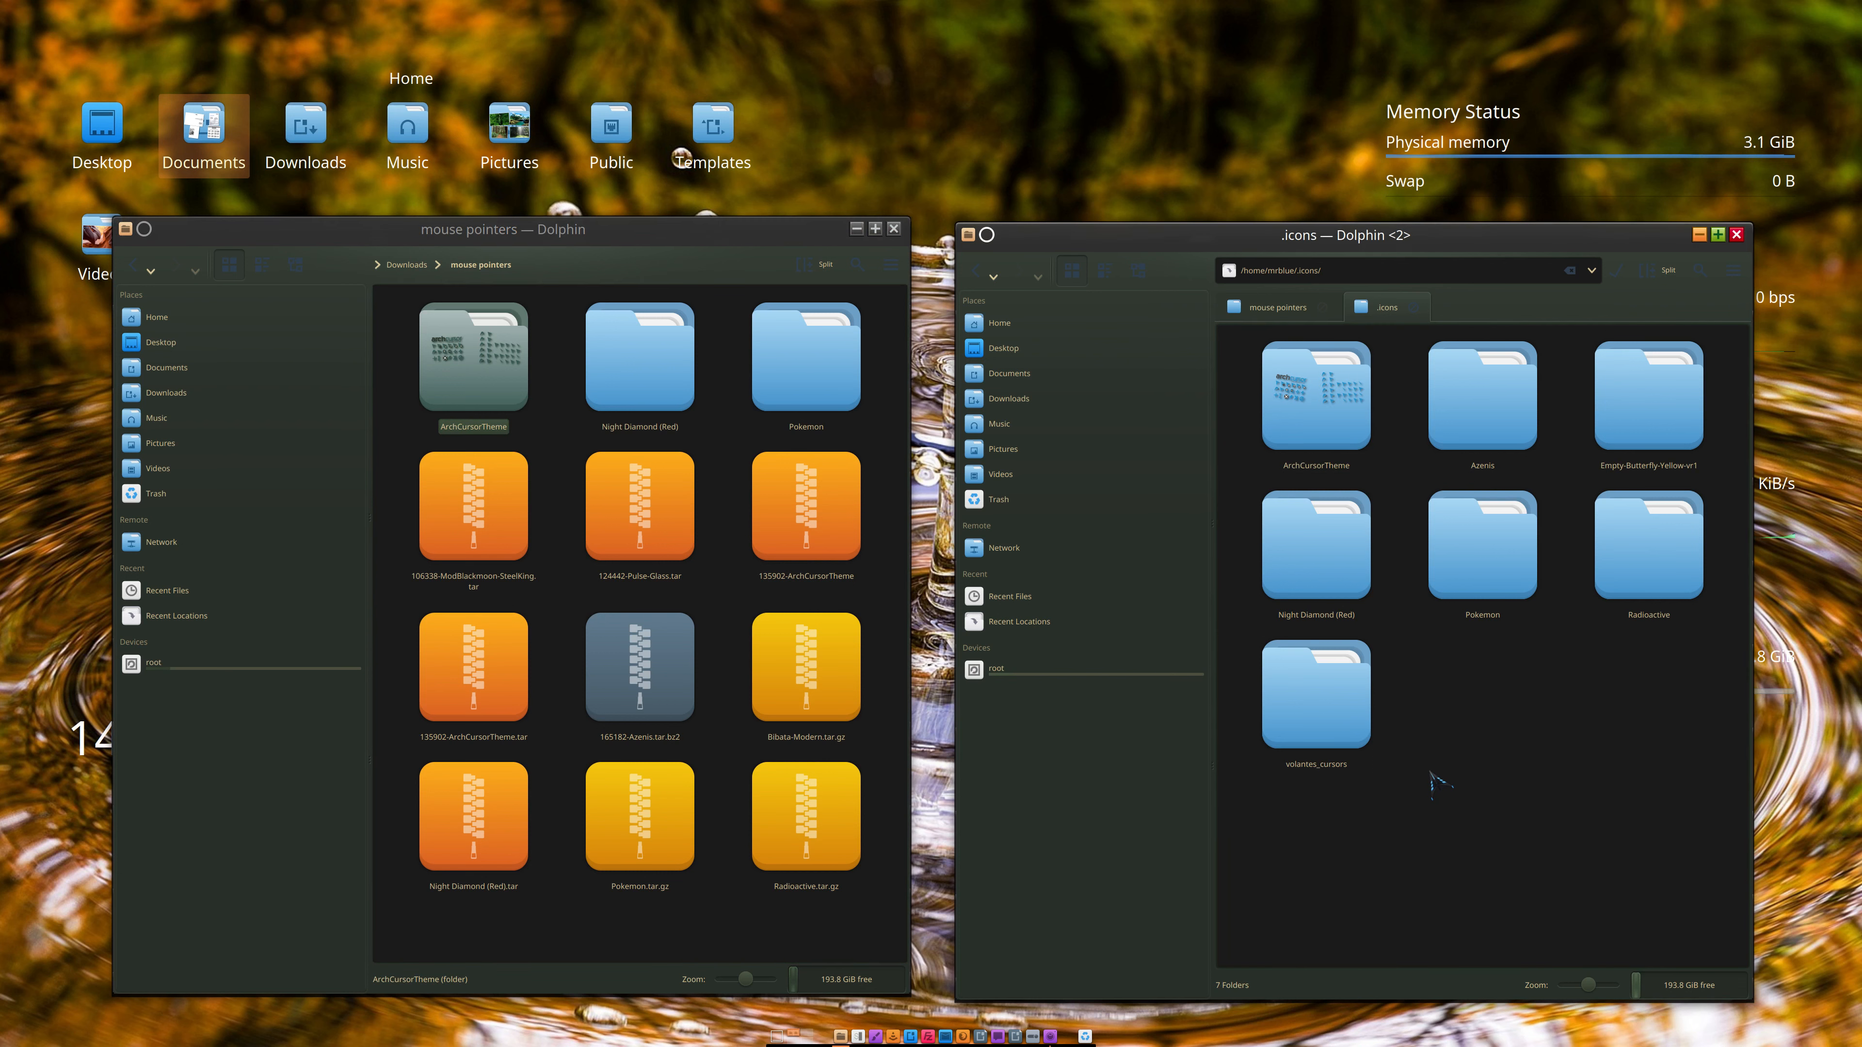
Step: Apply the ArchCursorTheme cursor in the System Settings Cursors page, and switch back to Azenis
{"action": "left_click", "coordinate": [1033, 1034]}
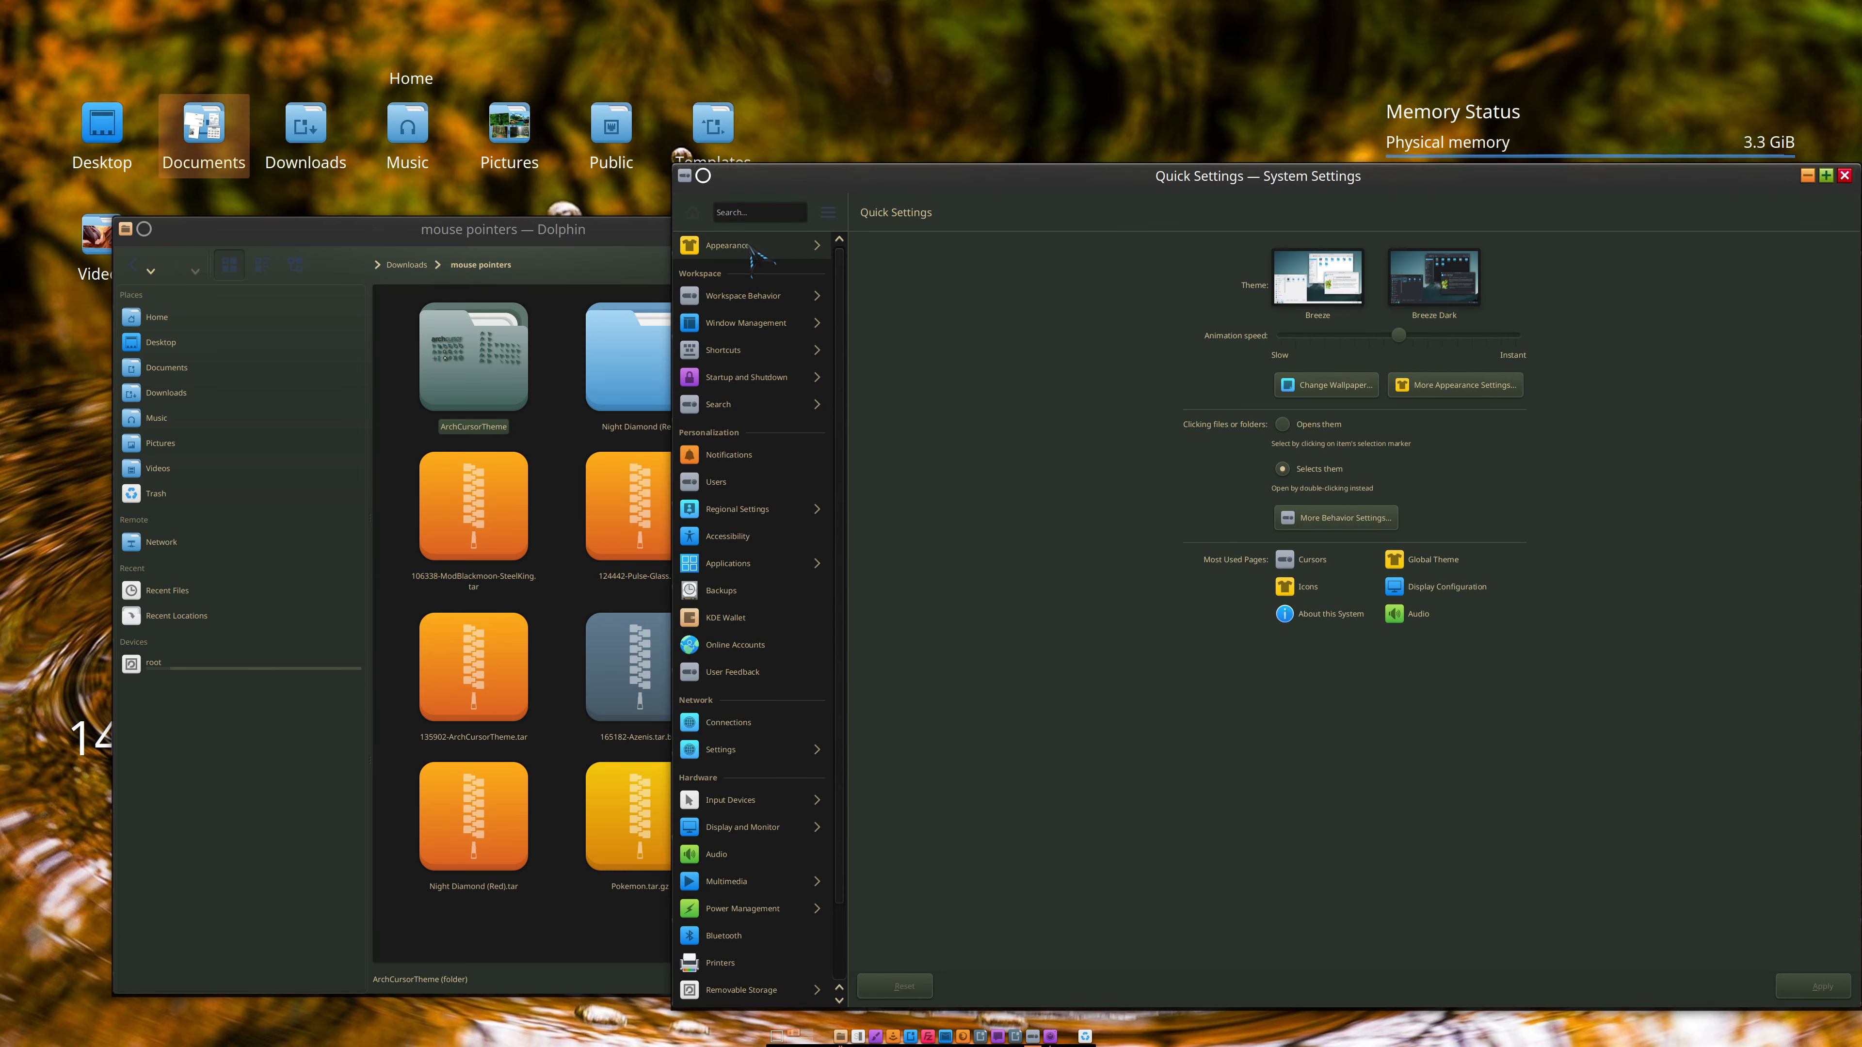
{"action": "left_click", "coordinate": [726, 245]}
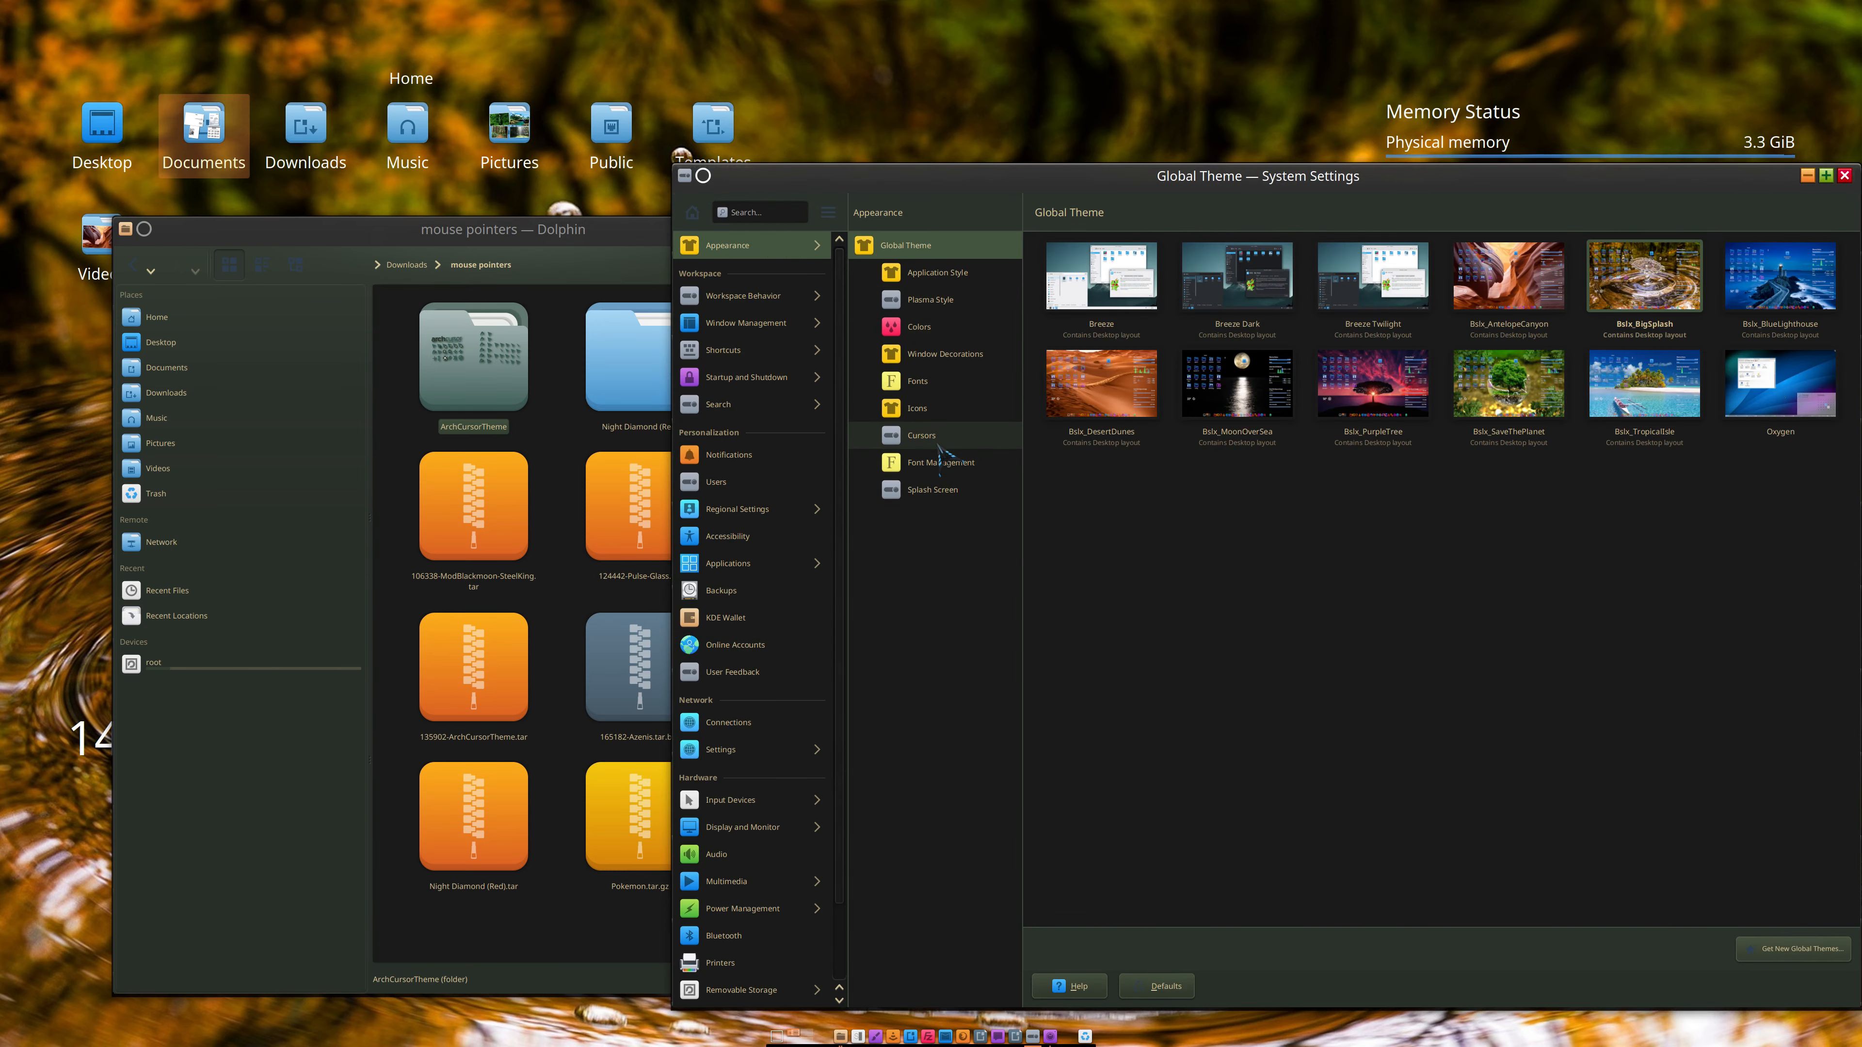
{"action": "left_click", "coordinate": [939, 443]}
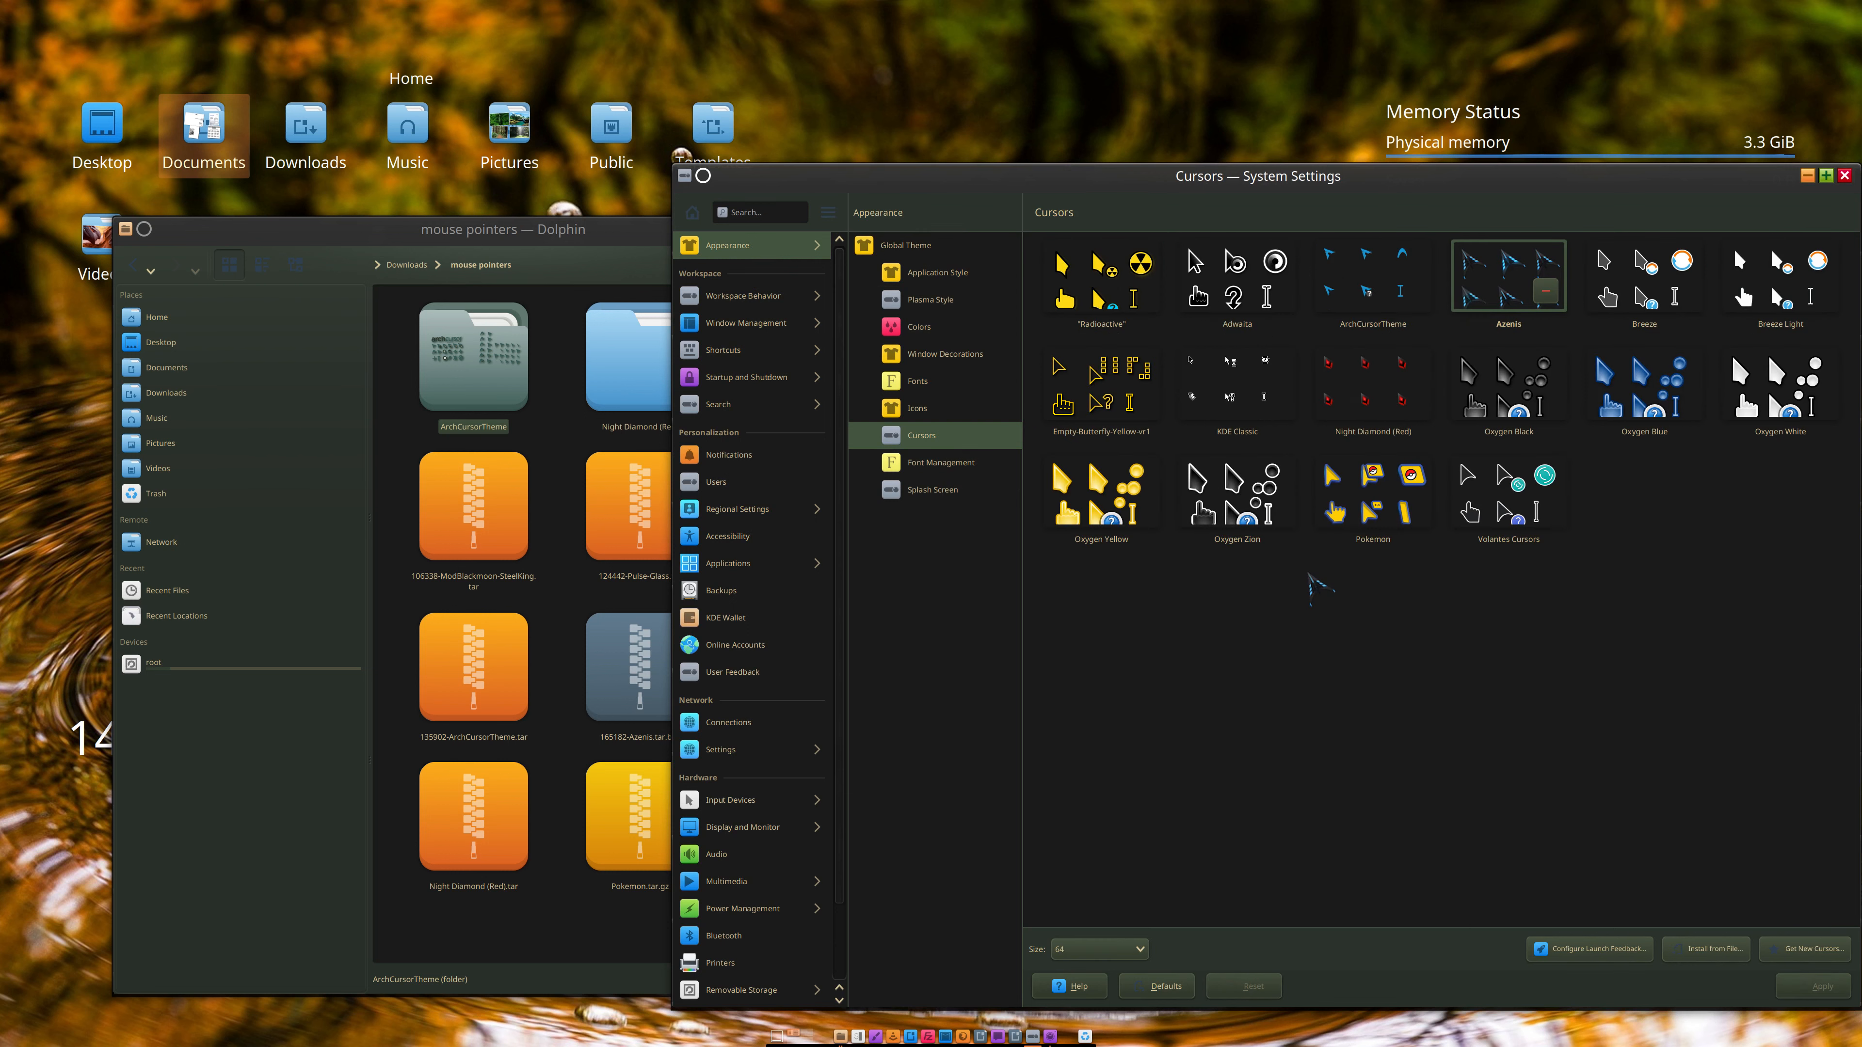
{"action": "left_click", "coordinate": [1388, 271]}
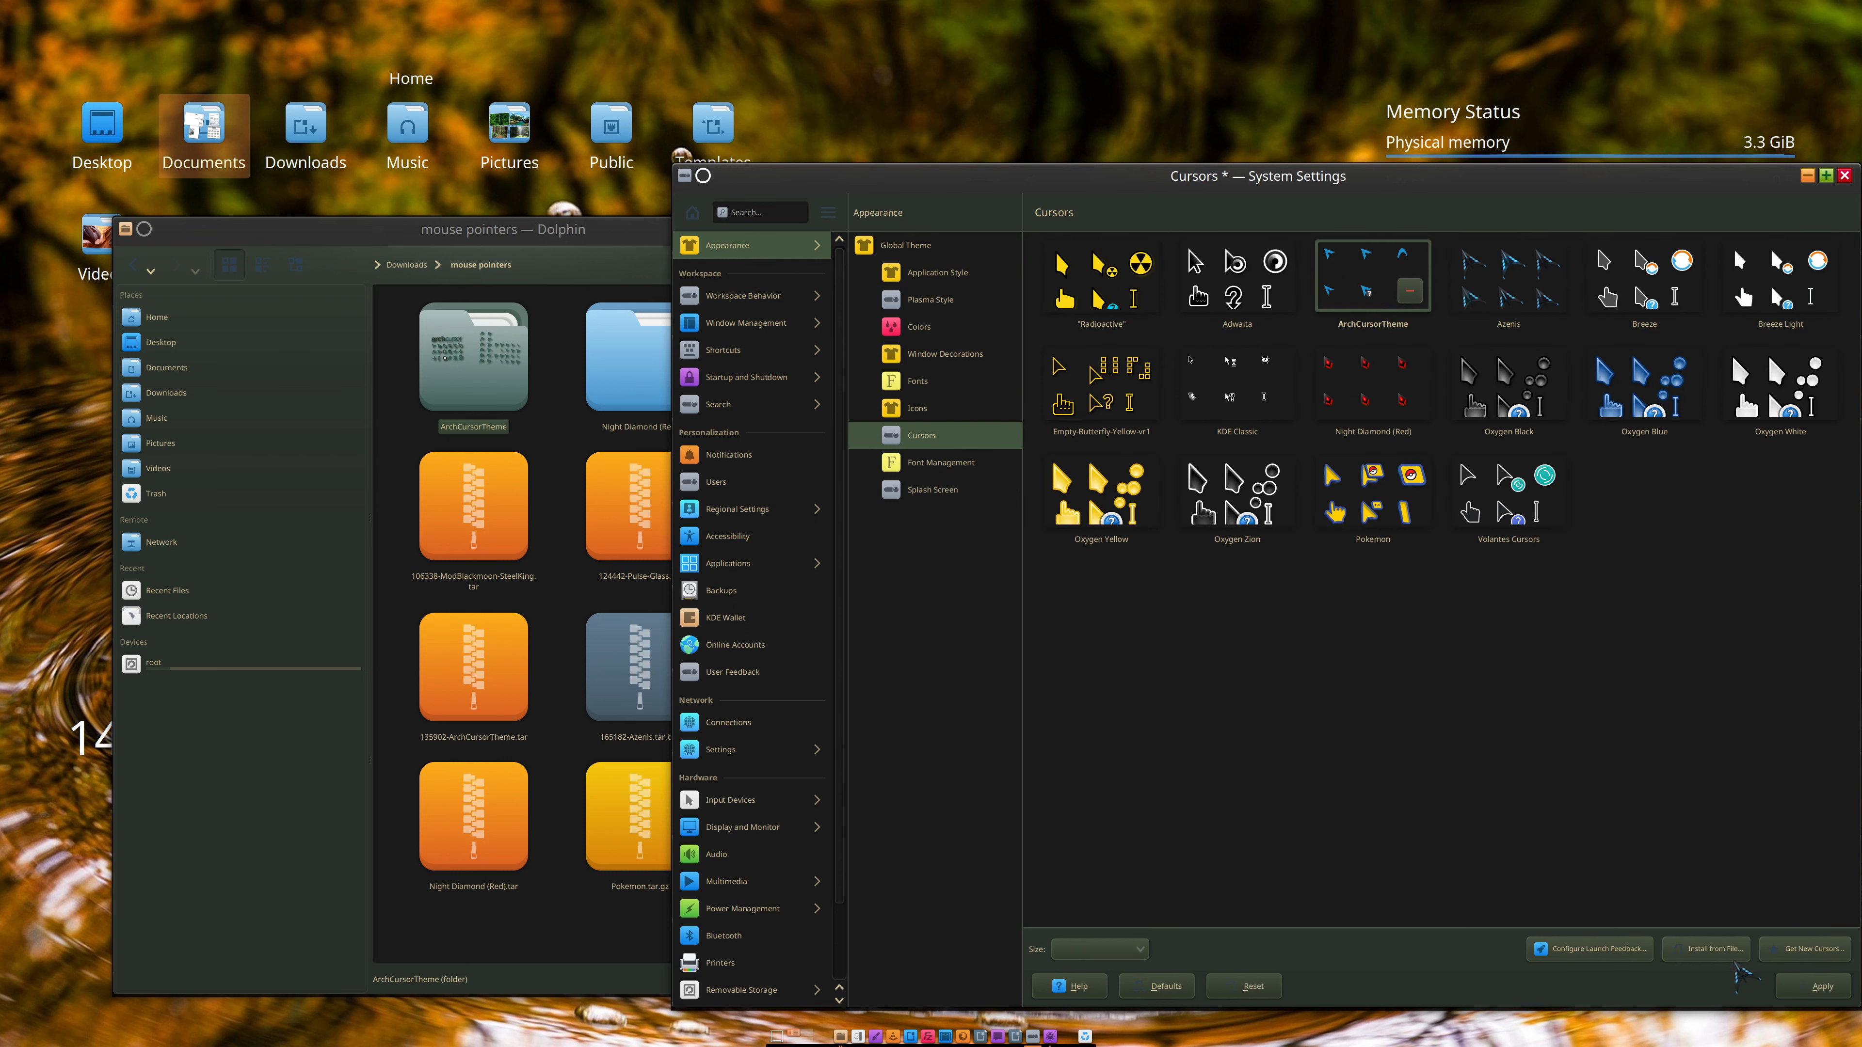
{"action": "left_click", "coordinate": [1797, 988]}
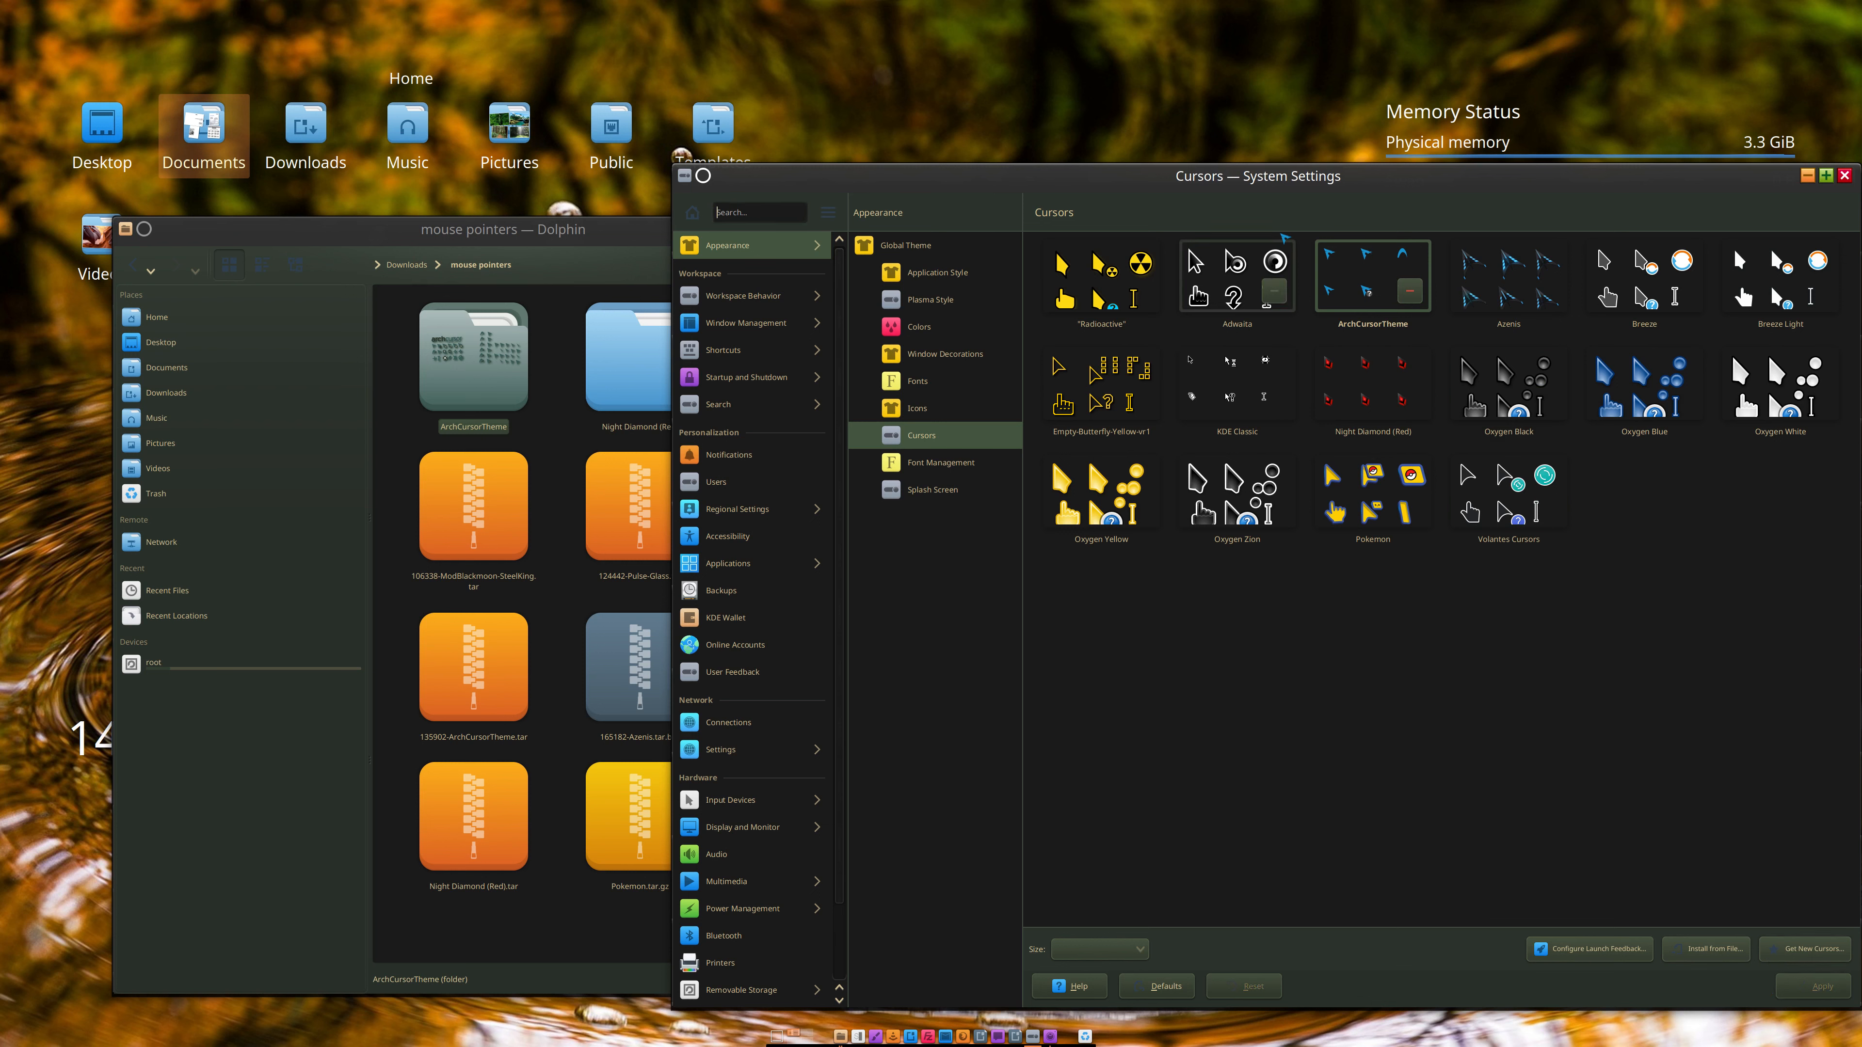
{"action": "left_click", "coordinate": [1511, 275]}
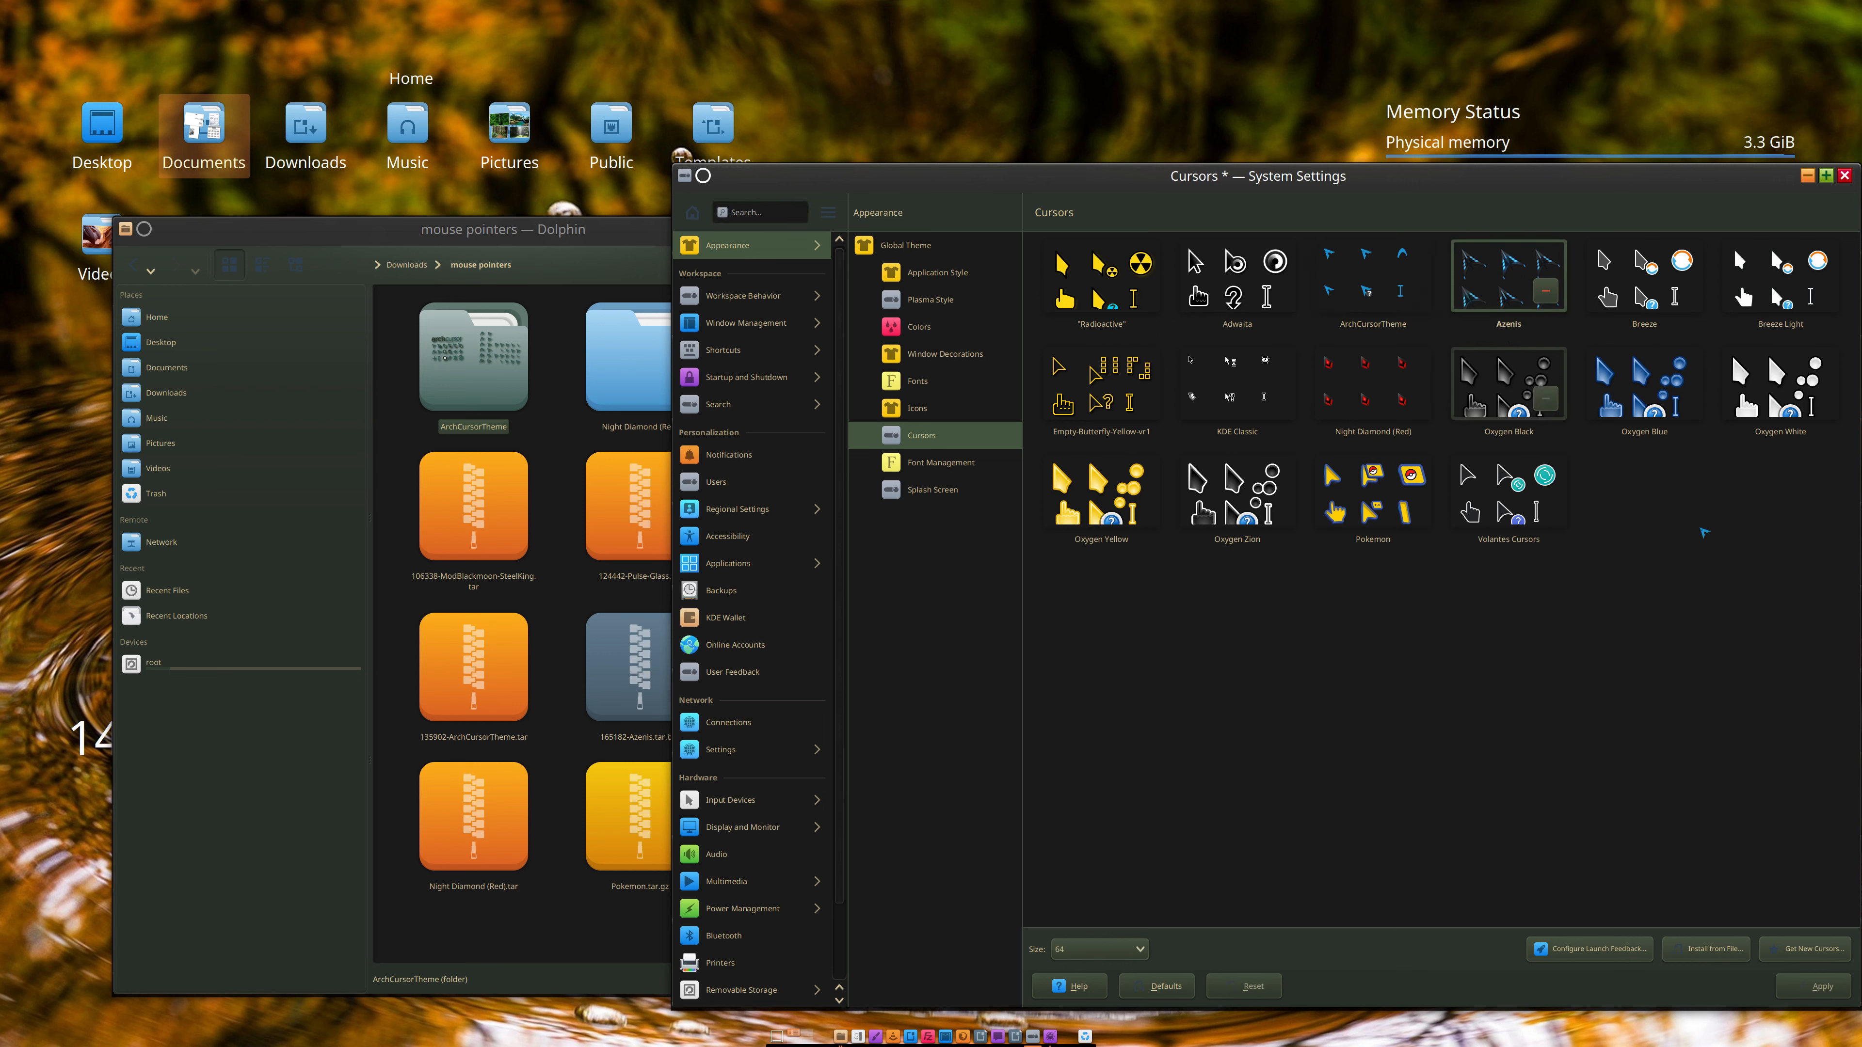
{"action": "left_click", "coordinate": [1808, 990]}
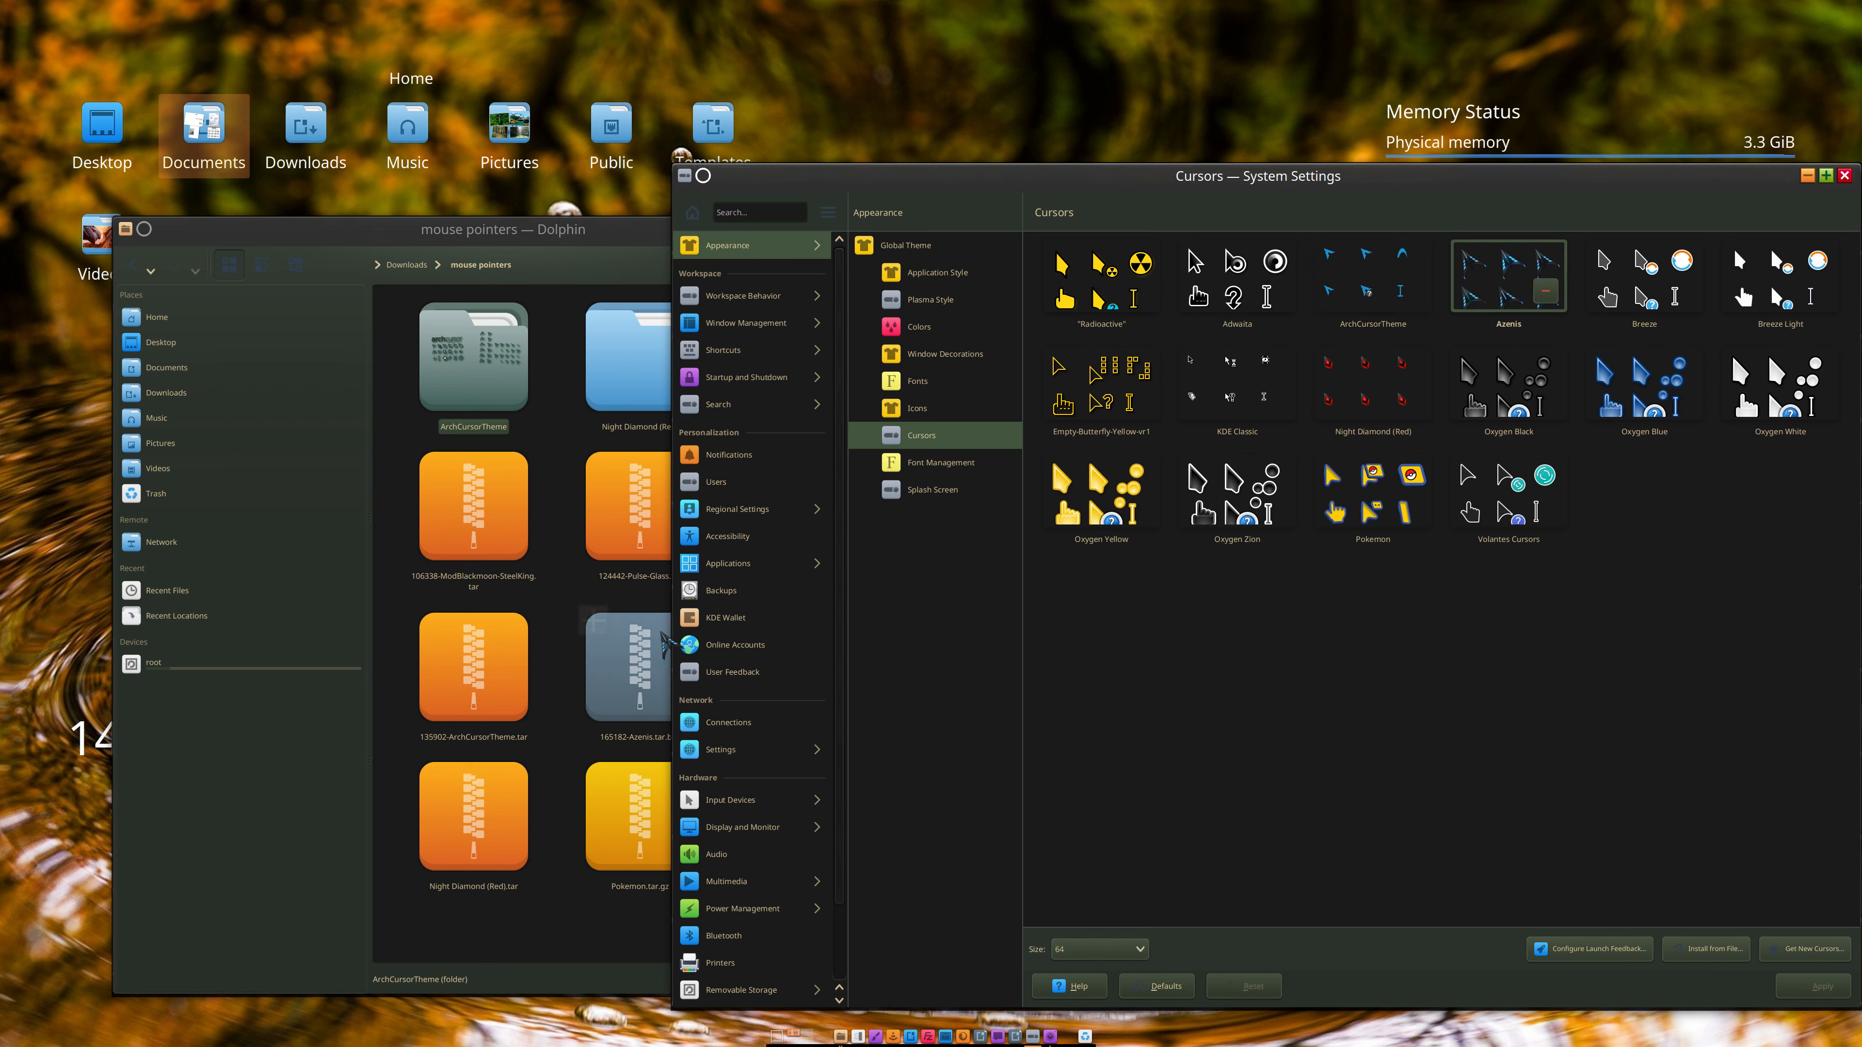
Step: Extract 124442-Pulse-Glass.tar into the mouse pointers folder and close the archive window
{"action": "left_click", "coordinate": [590, 598]}
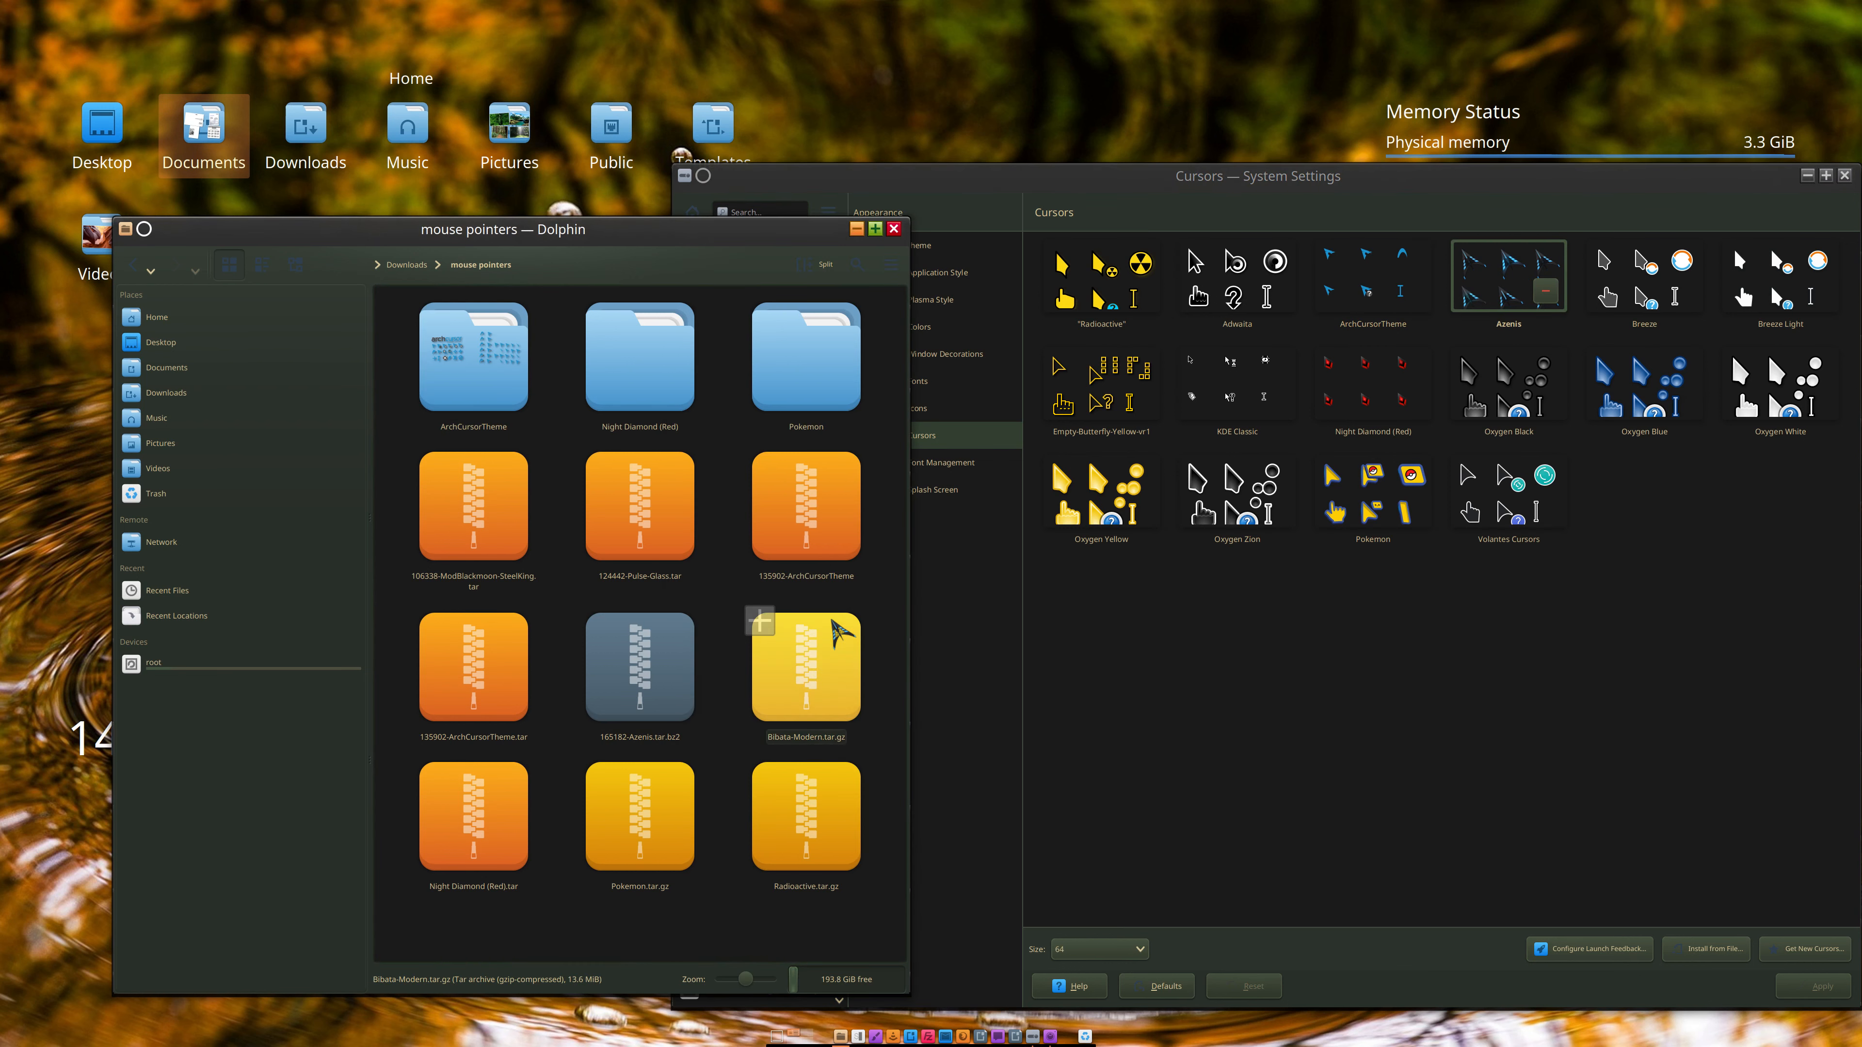
{"action": "left_click", "coordinate": [647, 506]}
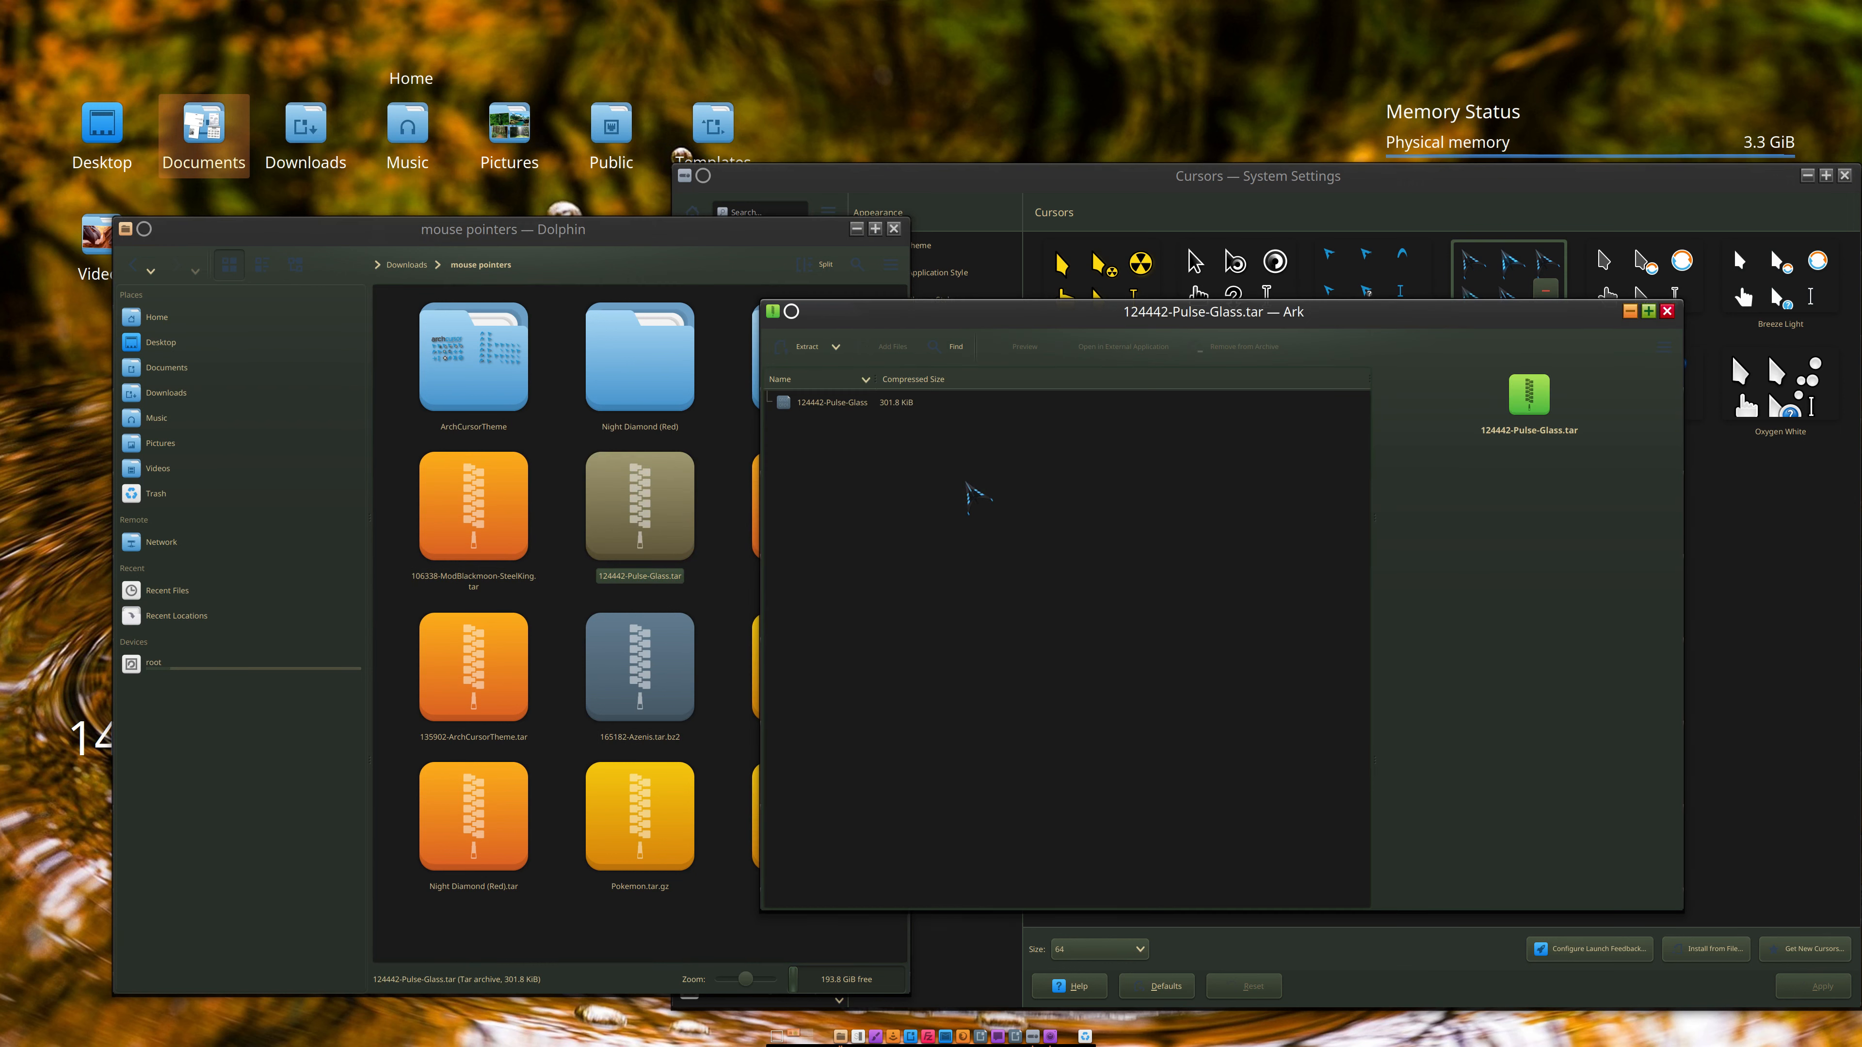
{"action": "left_click", "coordinate": [799, 346]}
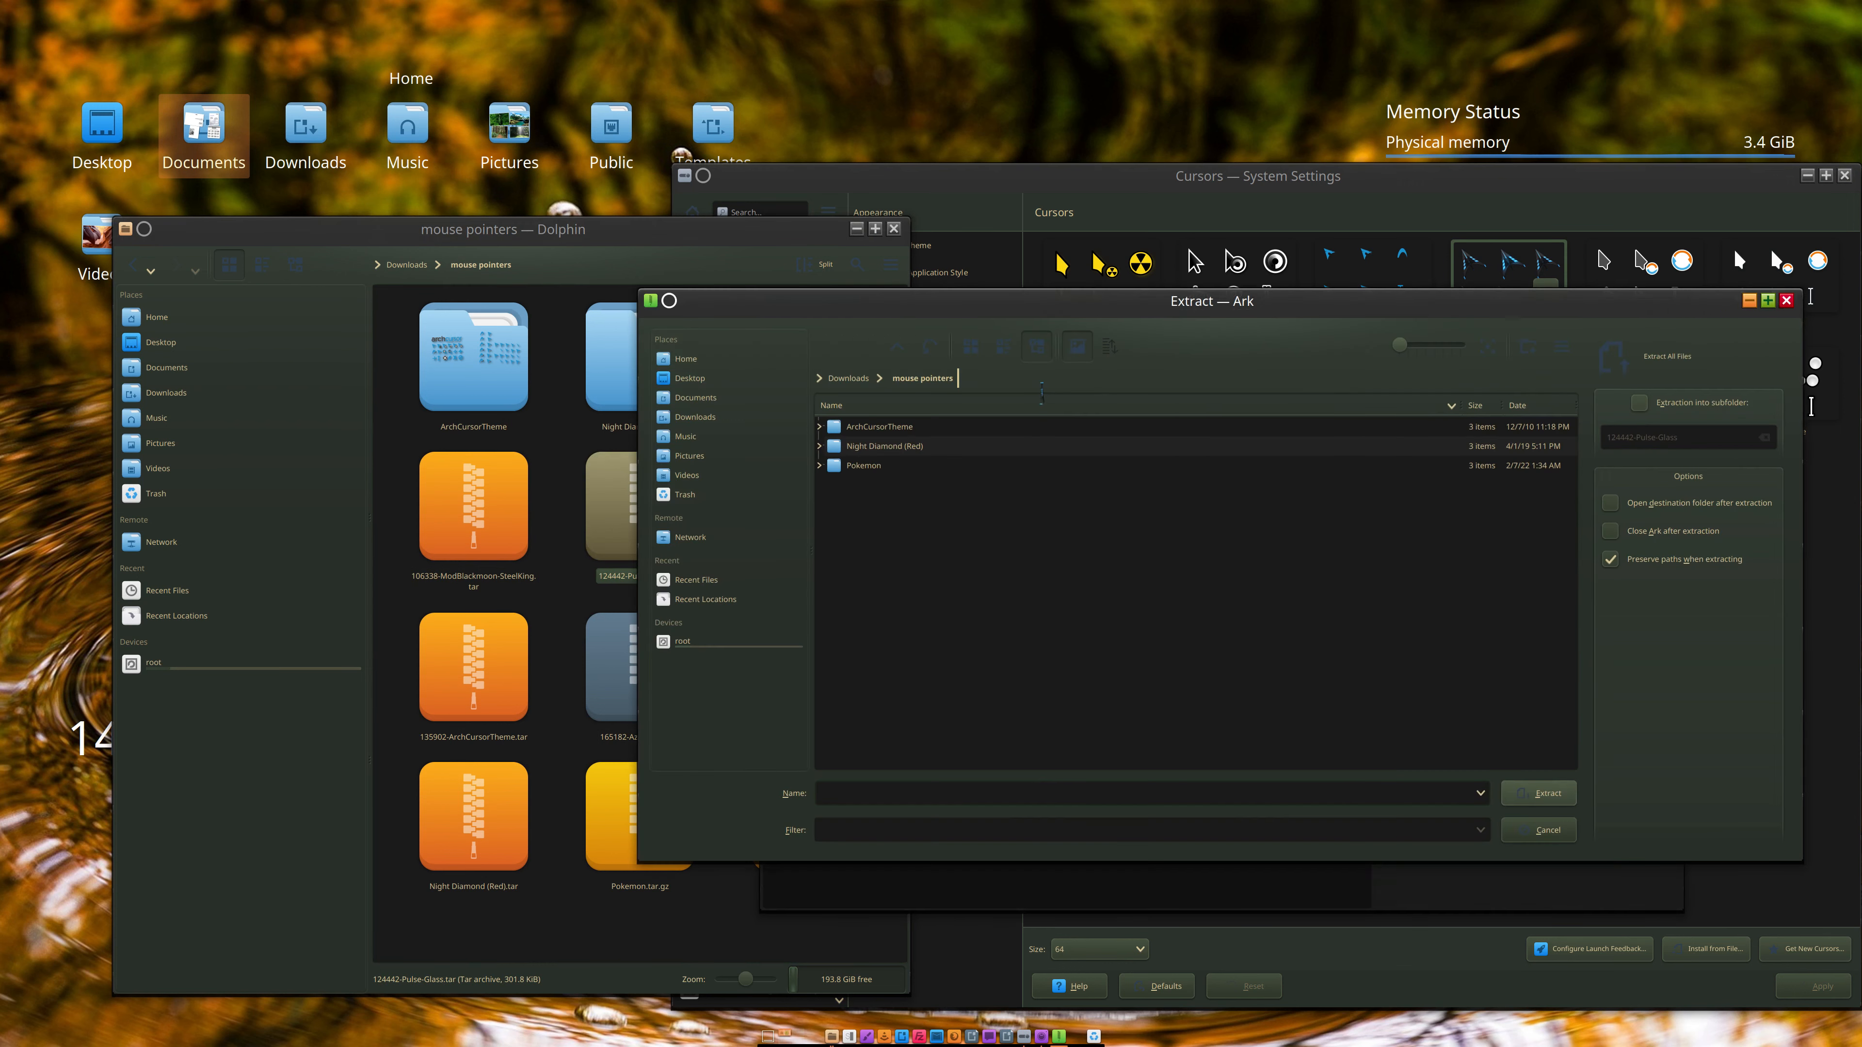
{"action": "left_click", "coordinate": [1539, 793]}
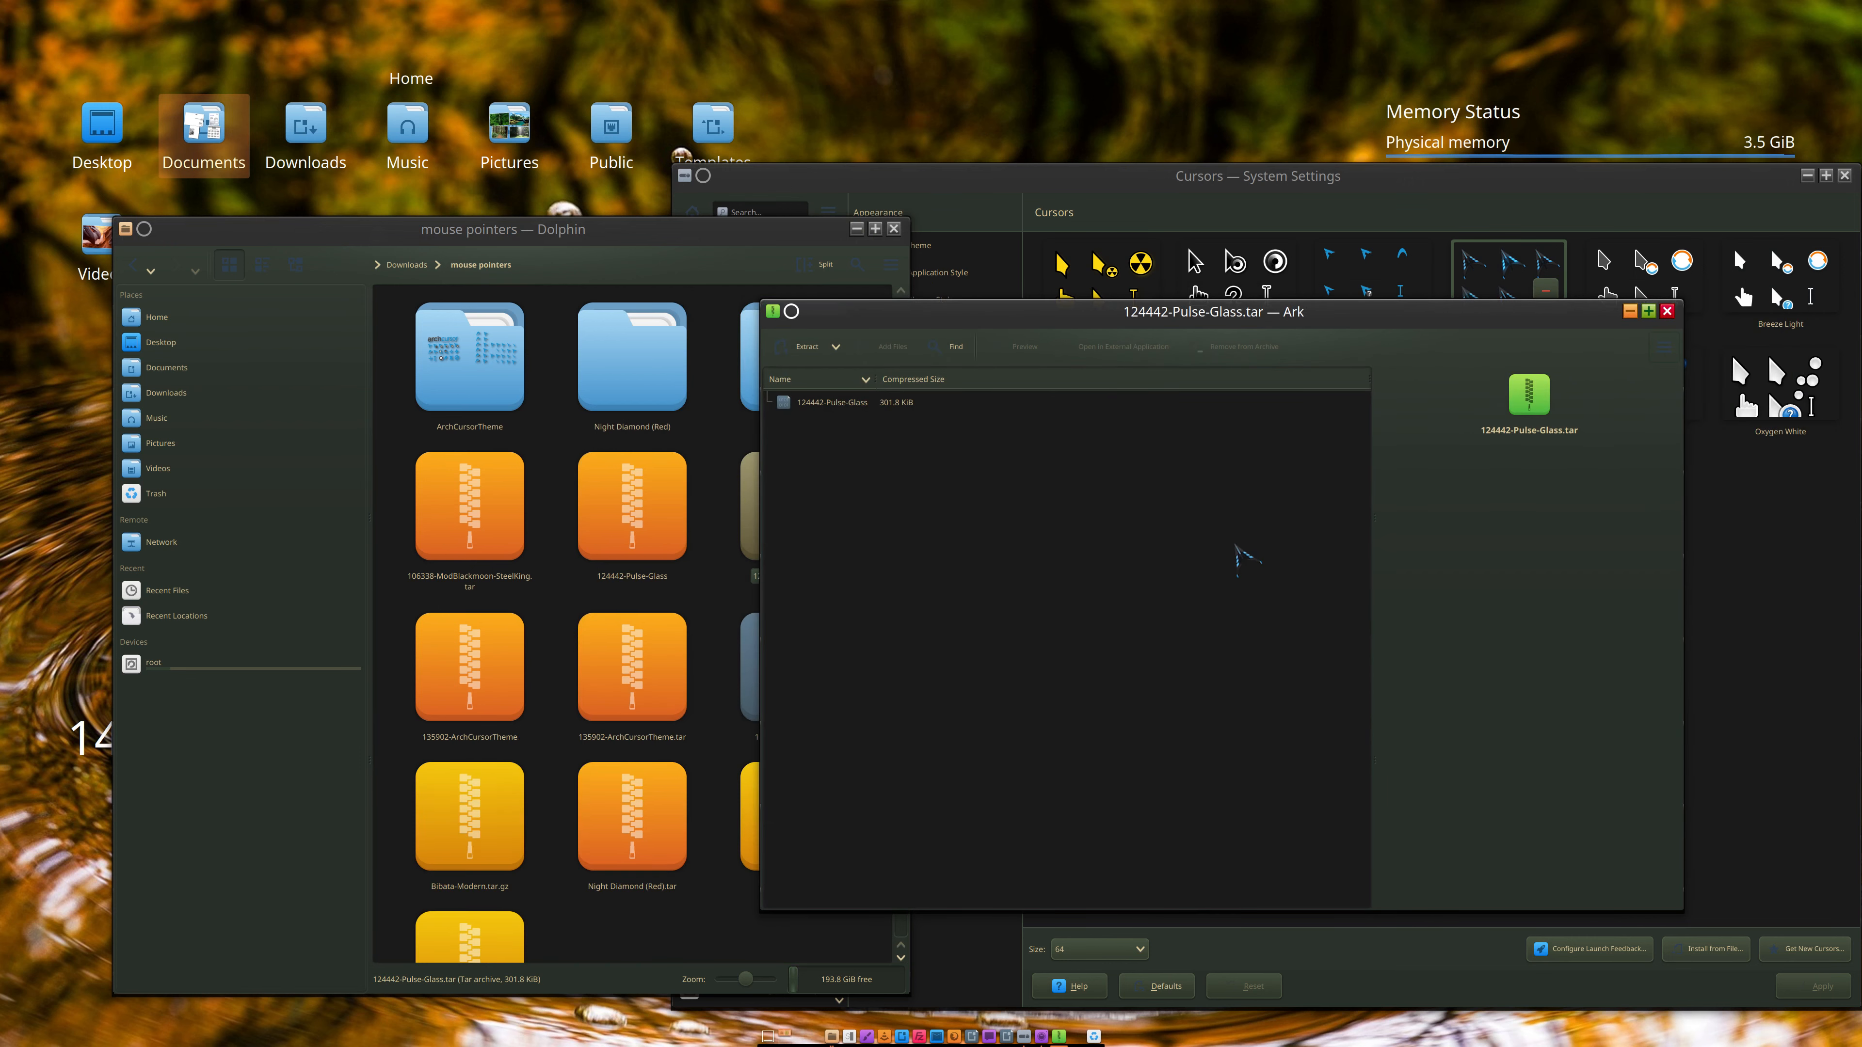
{"action": "left_click", "coordinate": [1667, 311]}
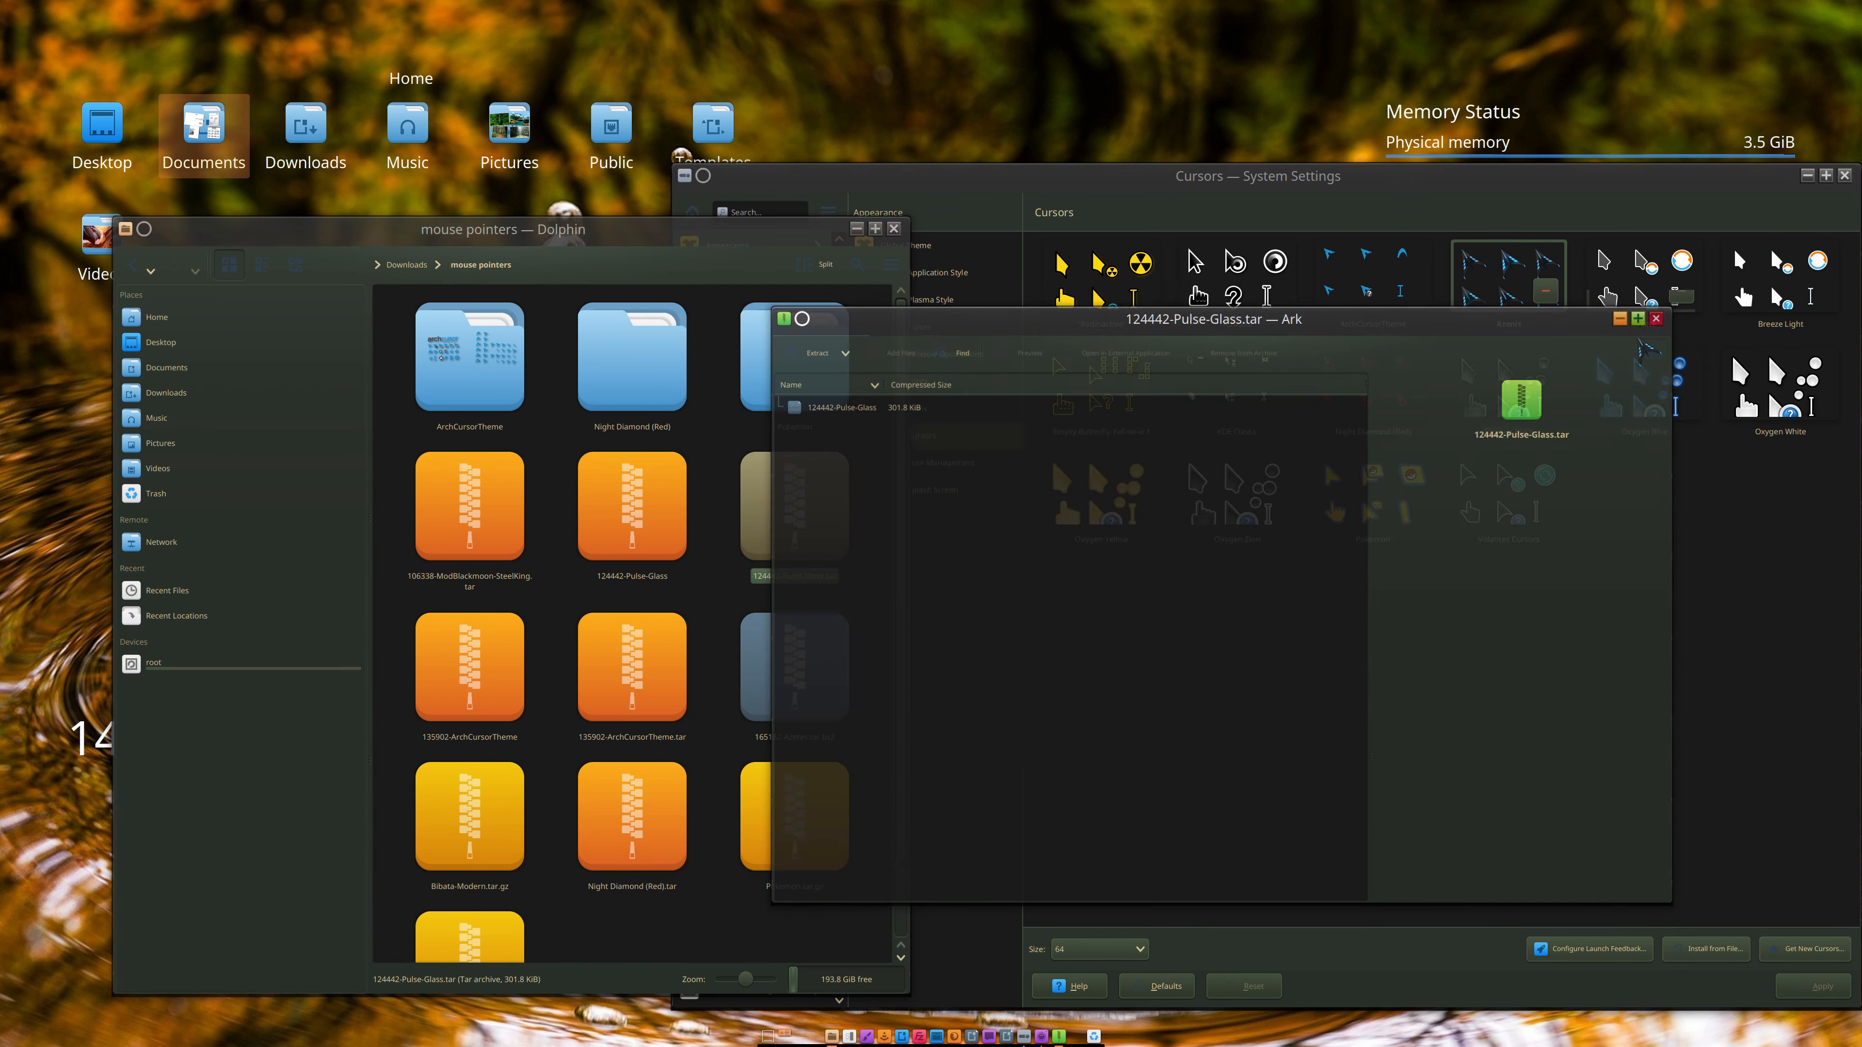
Step: Extract the Pulse-Glass folder from the inner 124442-Pulse-Glass archive into mouse pointers, and check the folder's contents
{"action": "scroll", "coordinate": [726, 656], "scroll_direction": "down", "scroll_amount": 2}
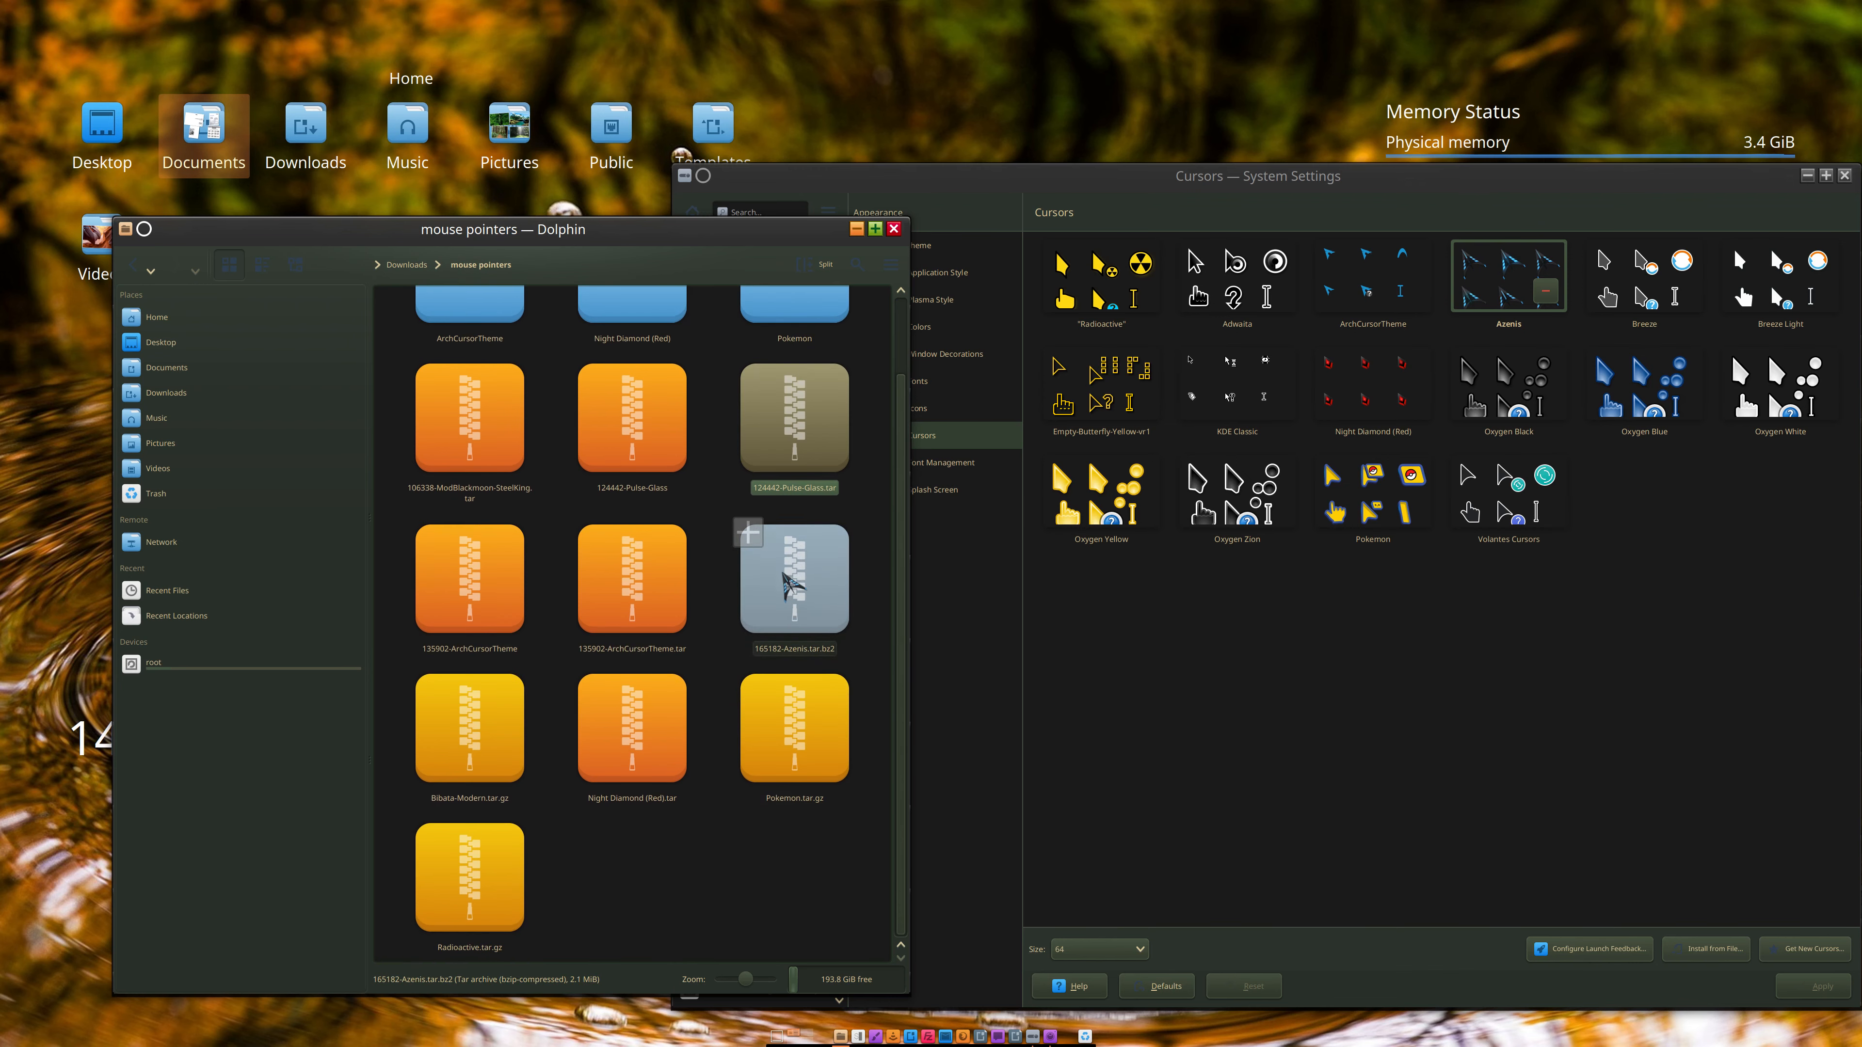
{"action": "scroll", "coordinate": [787, 584], "scroll_direction": "up", "scroll_amount": 2}
{"action": "left_click", "coordinate": [660, 516]}
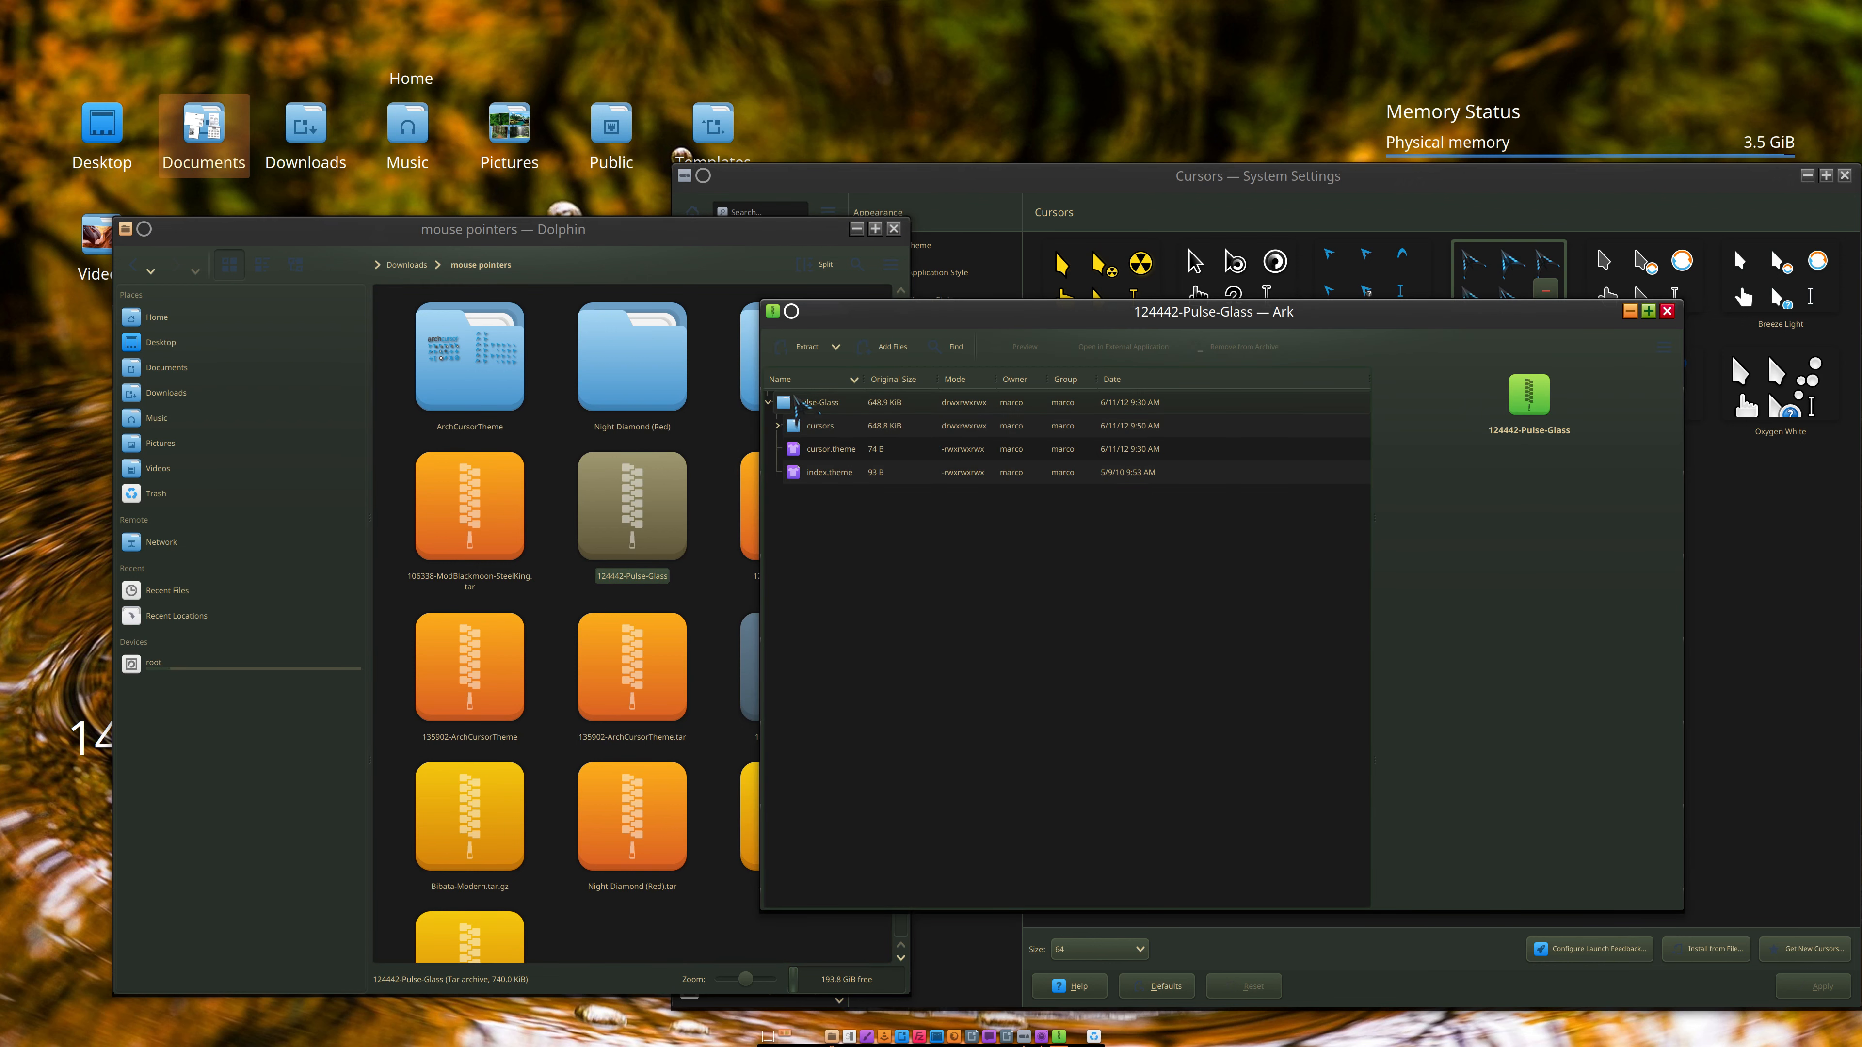
{"action": "left_click_drag", "start_coordinate": [786, 400], "coordinate": [699, 926]}
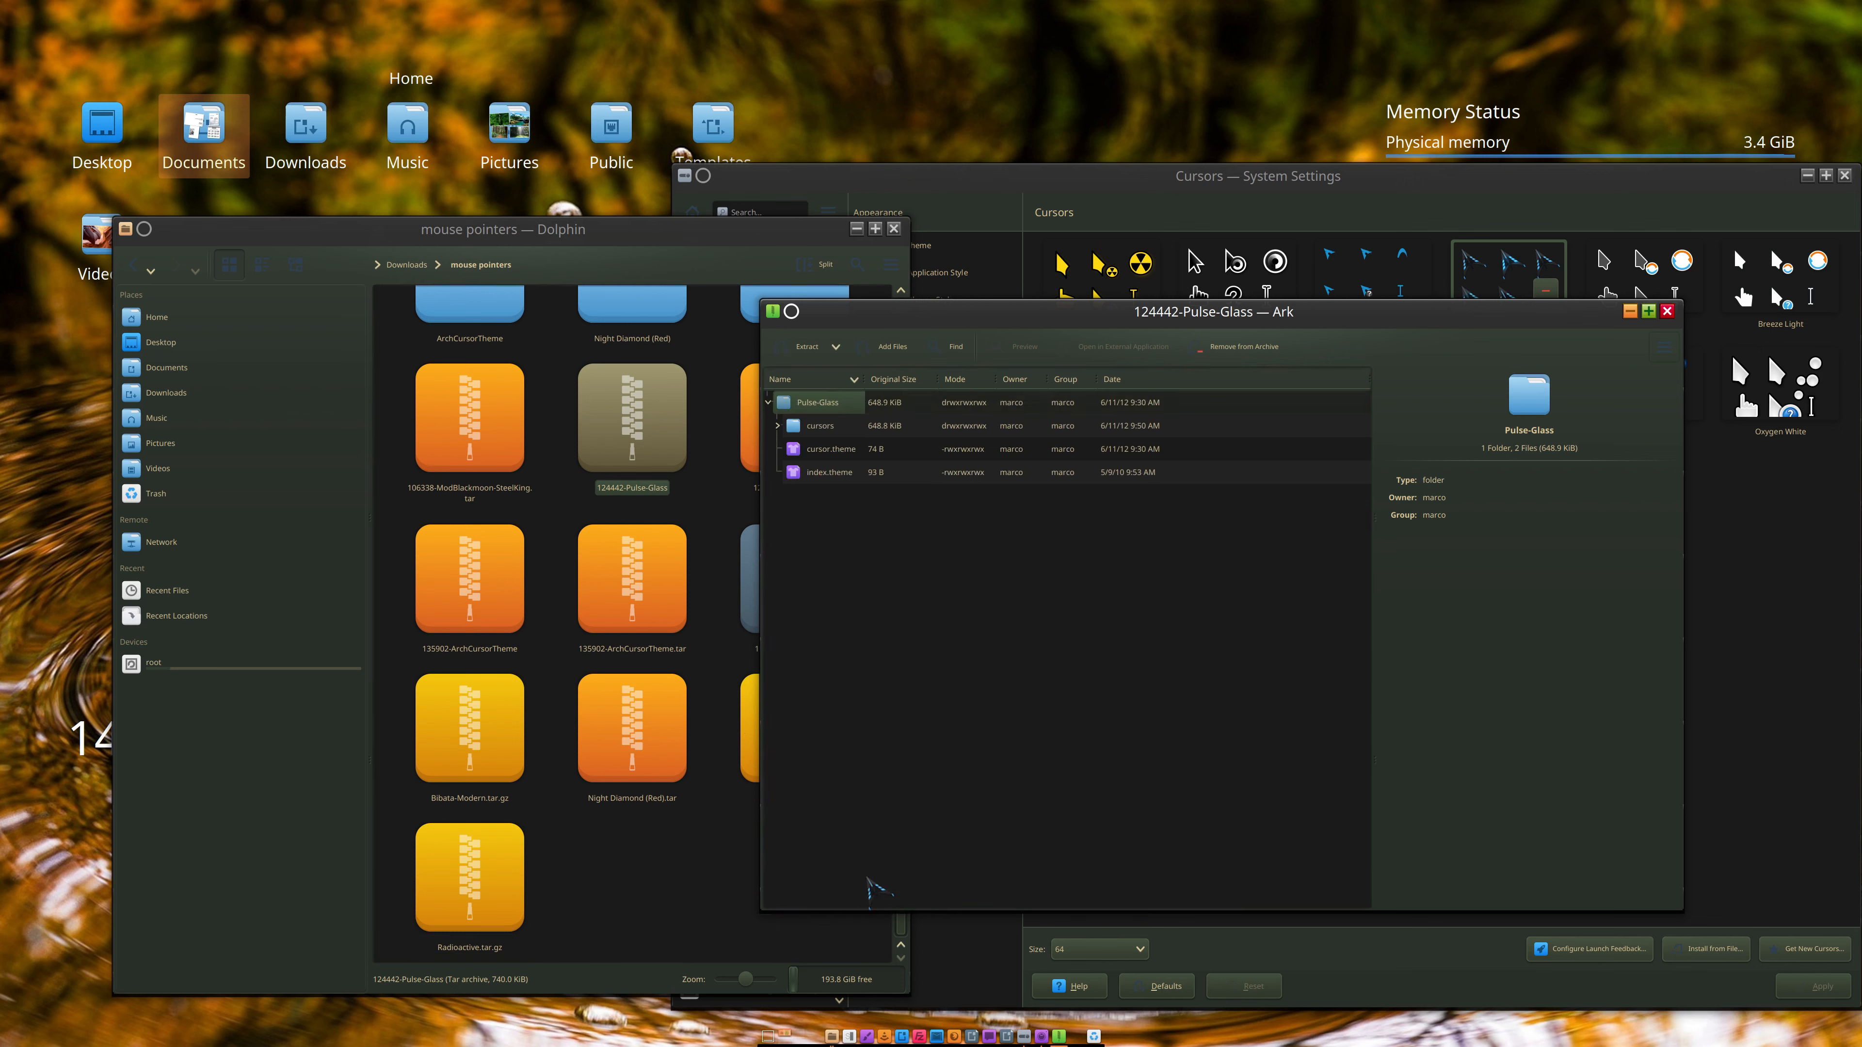
{"action": "left_click", "coordinate": [1667, 311]}
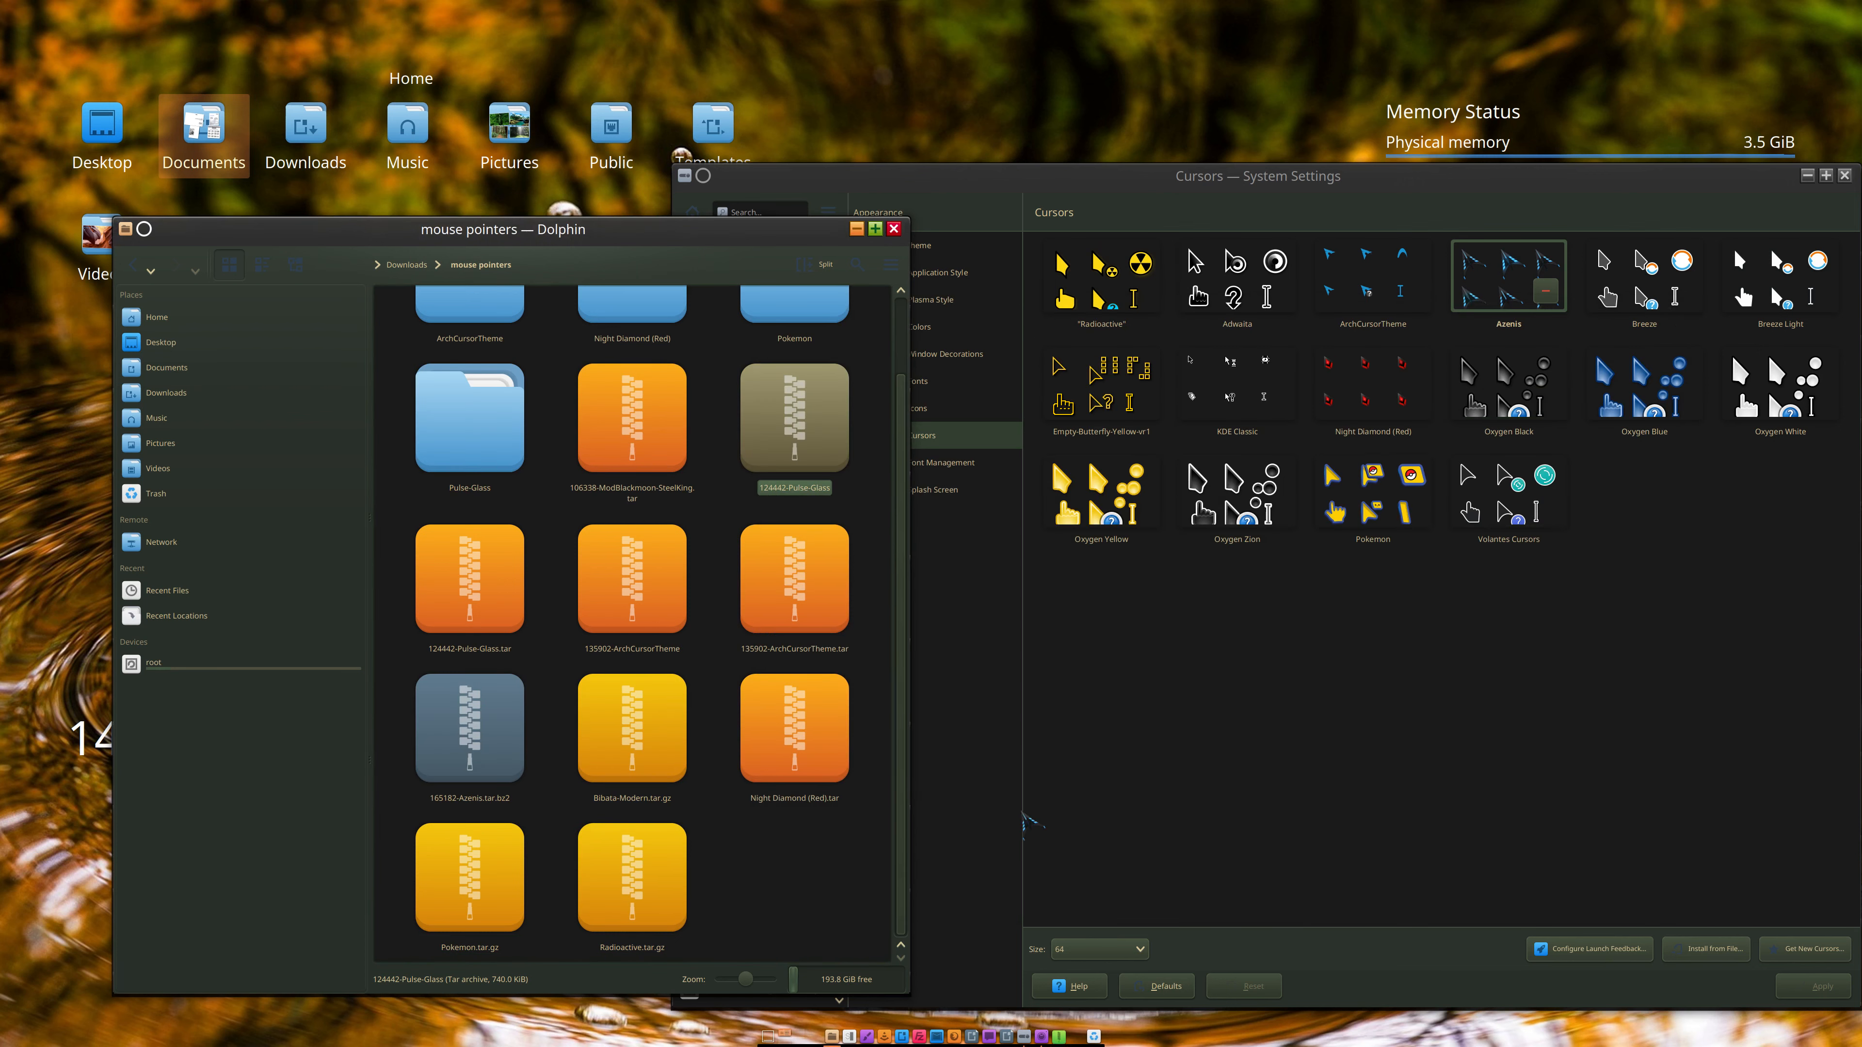
{"action": "double_click", "coordinate": [500, 430]}
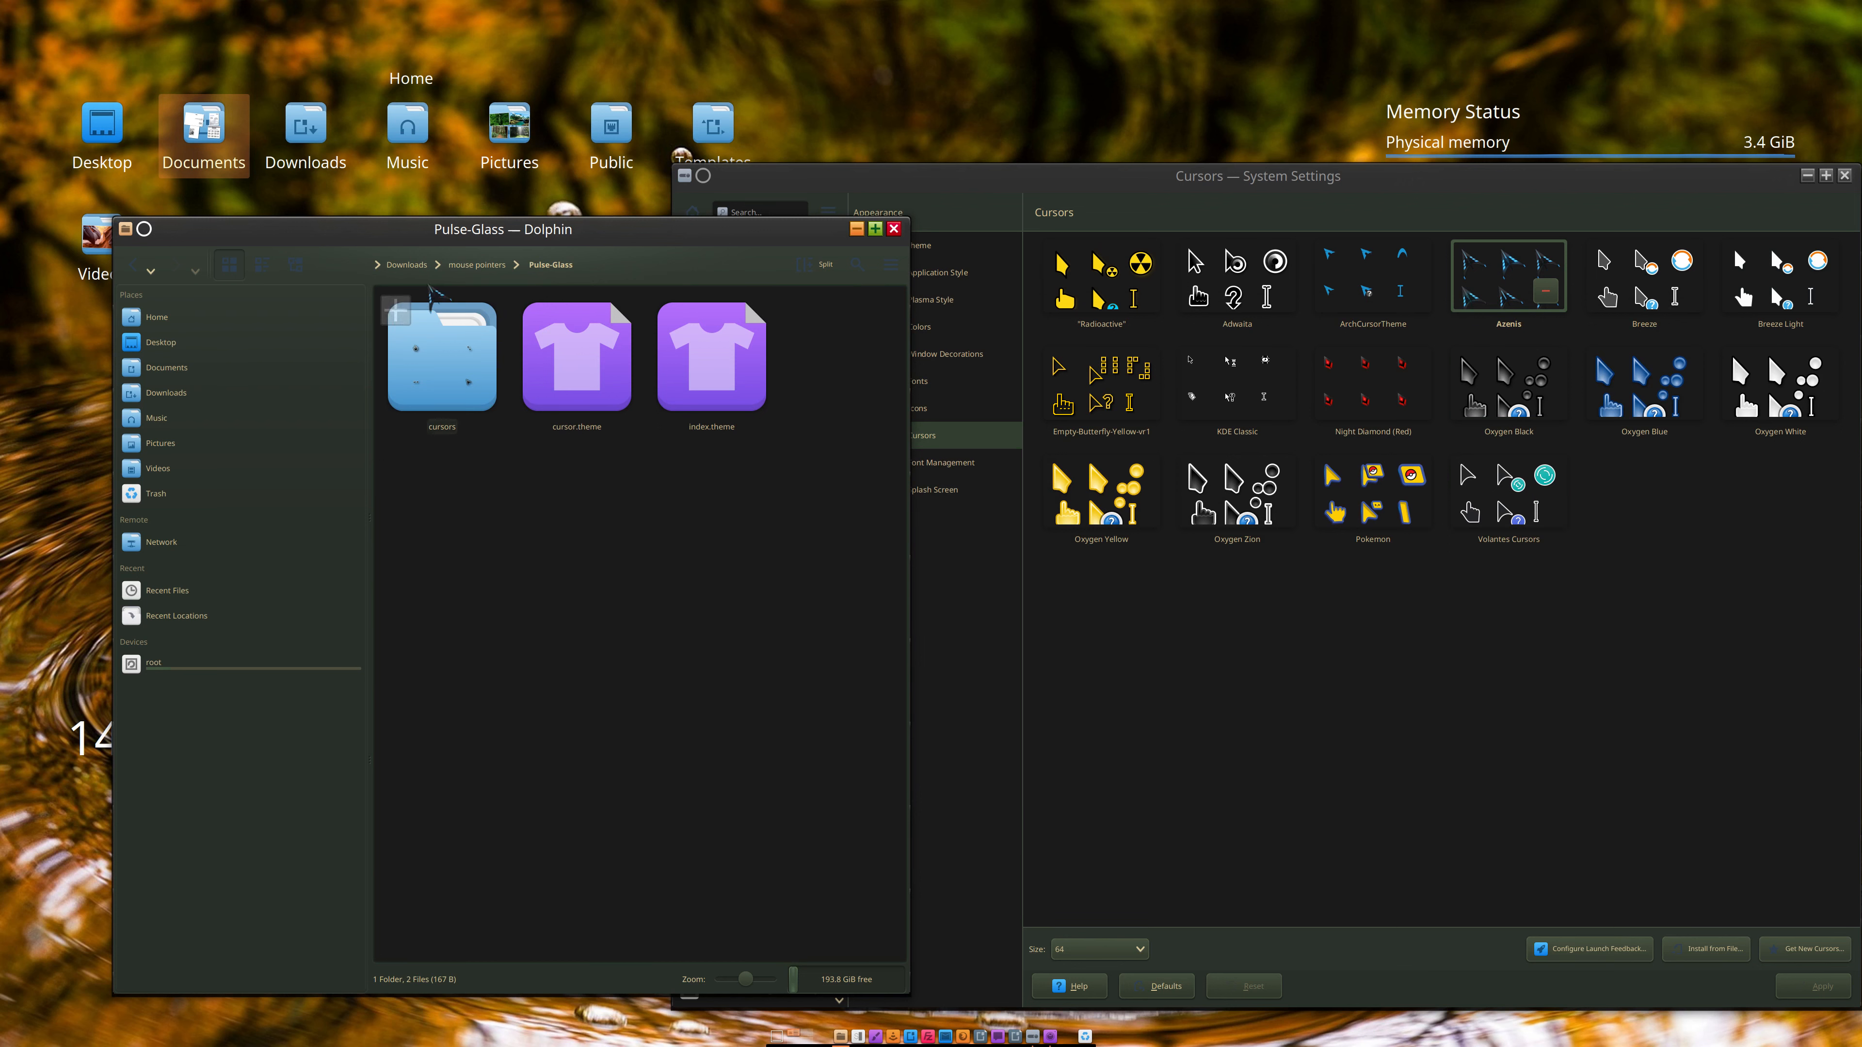
{"action": "left_click", "coordinate": [481, 267]}
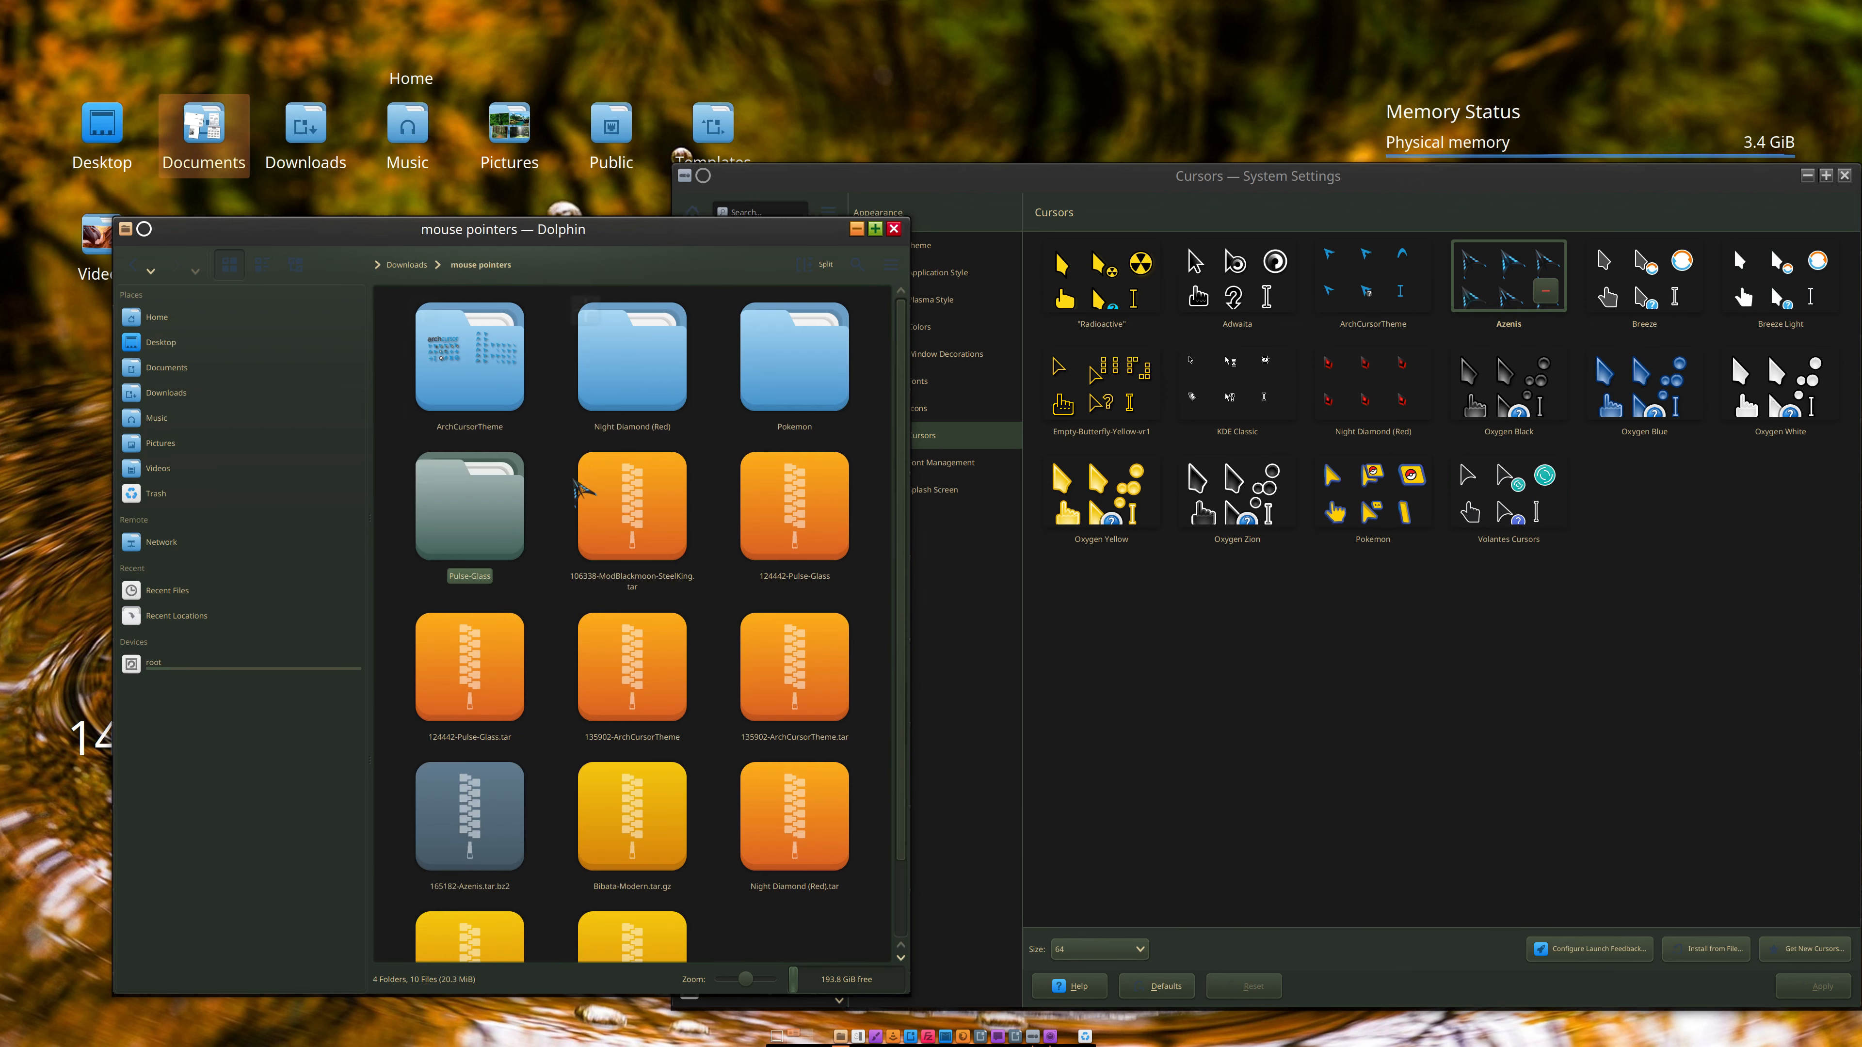
Step: Close System Settings and move the Pulse-Glass folder from mouse pointers into .icons
{"action": "left_click", "coordinate": [1400, 693]}
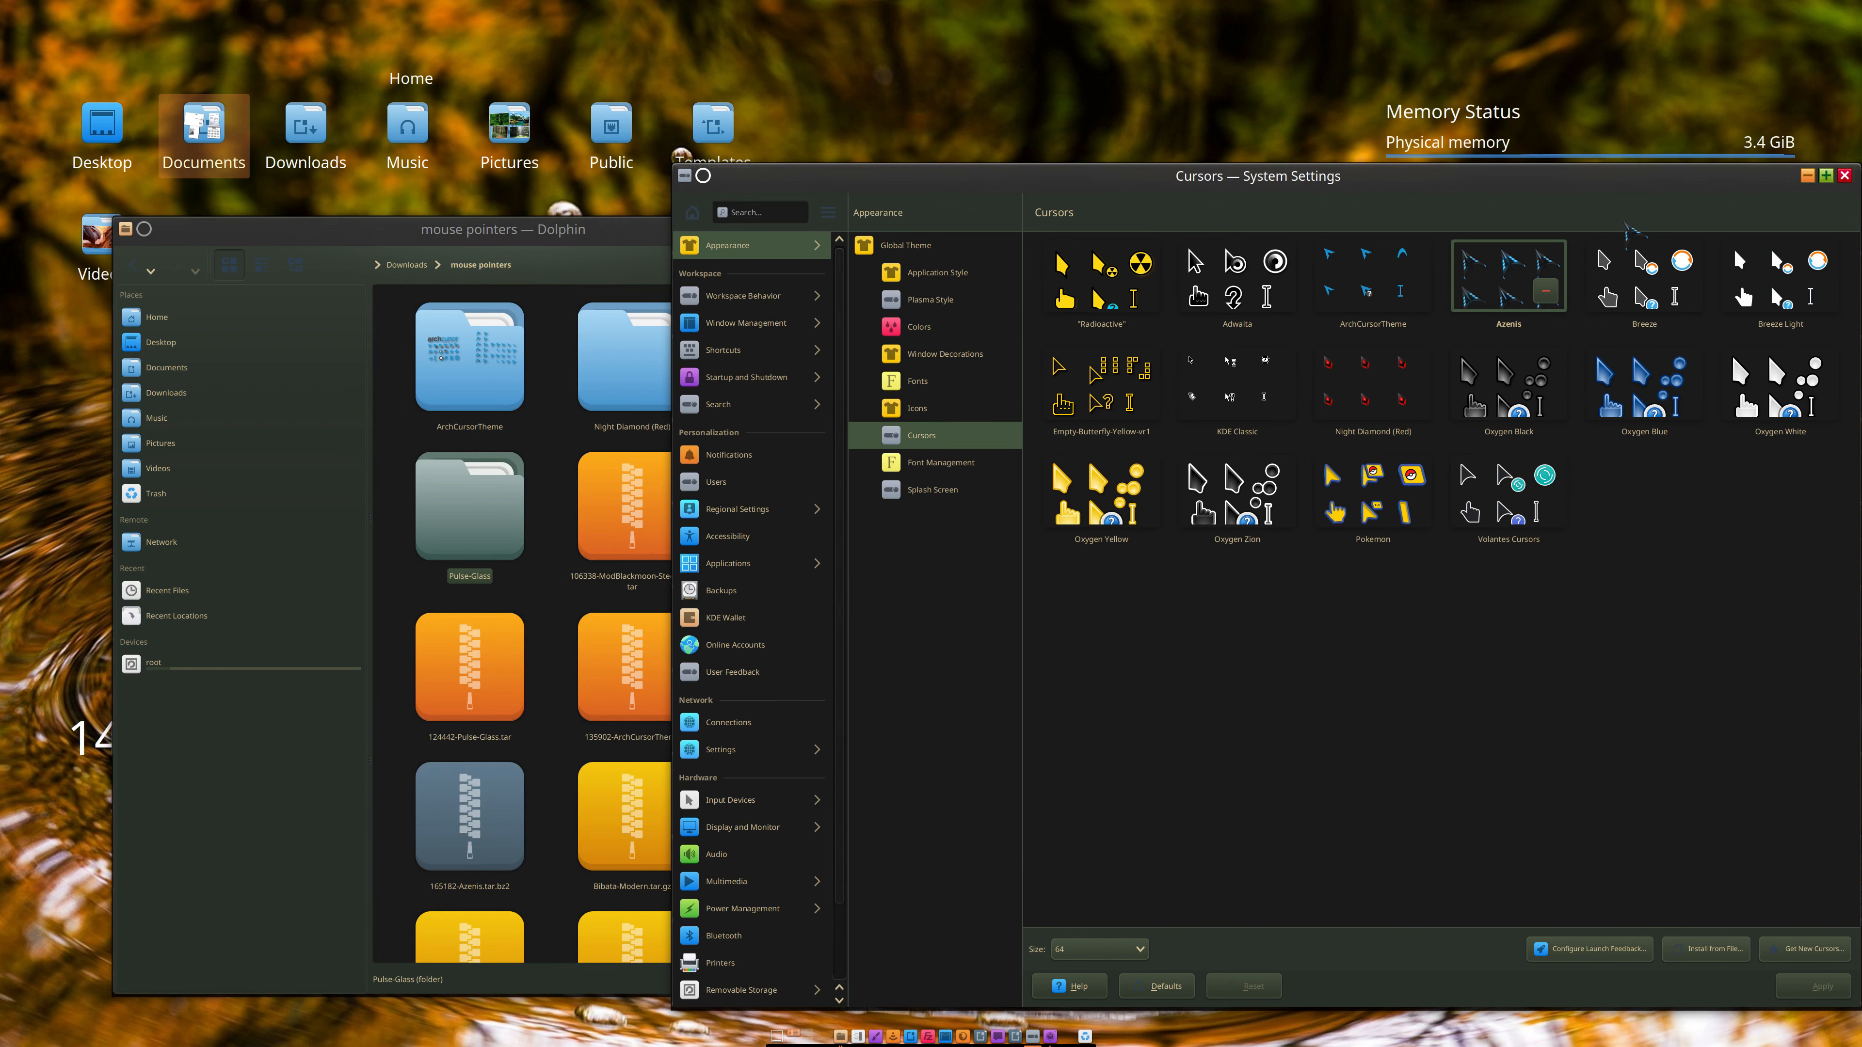
{"action": "left_click_drag", "start_coordinate": [1460, 176], "coordinate": [1350, 496]}
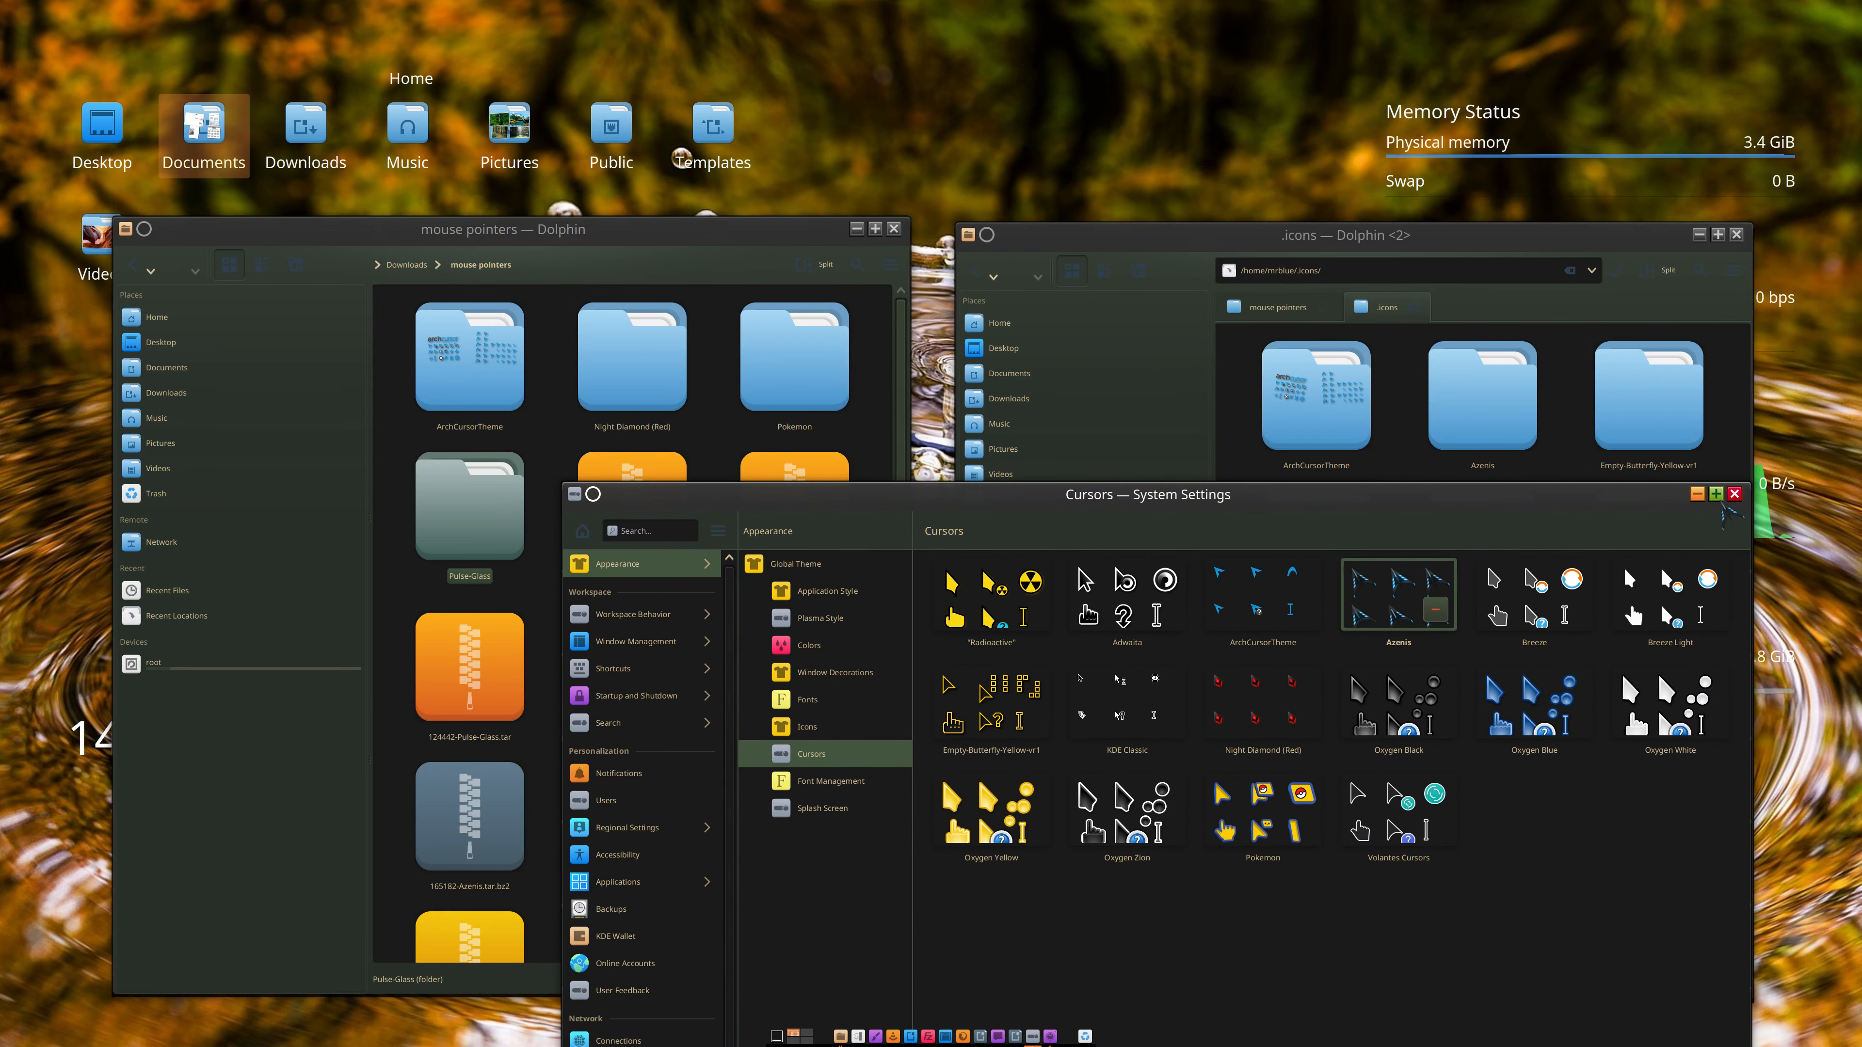
{"action": "left_click", "coordinate": [1734, 494]}
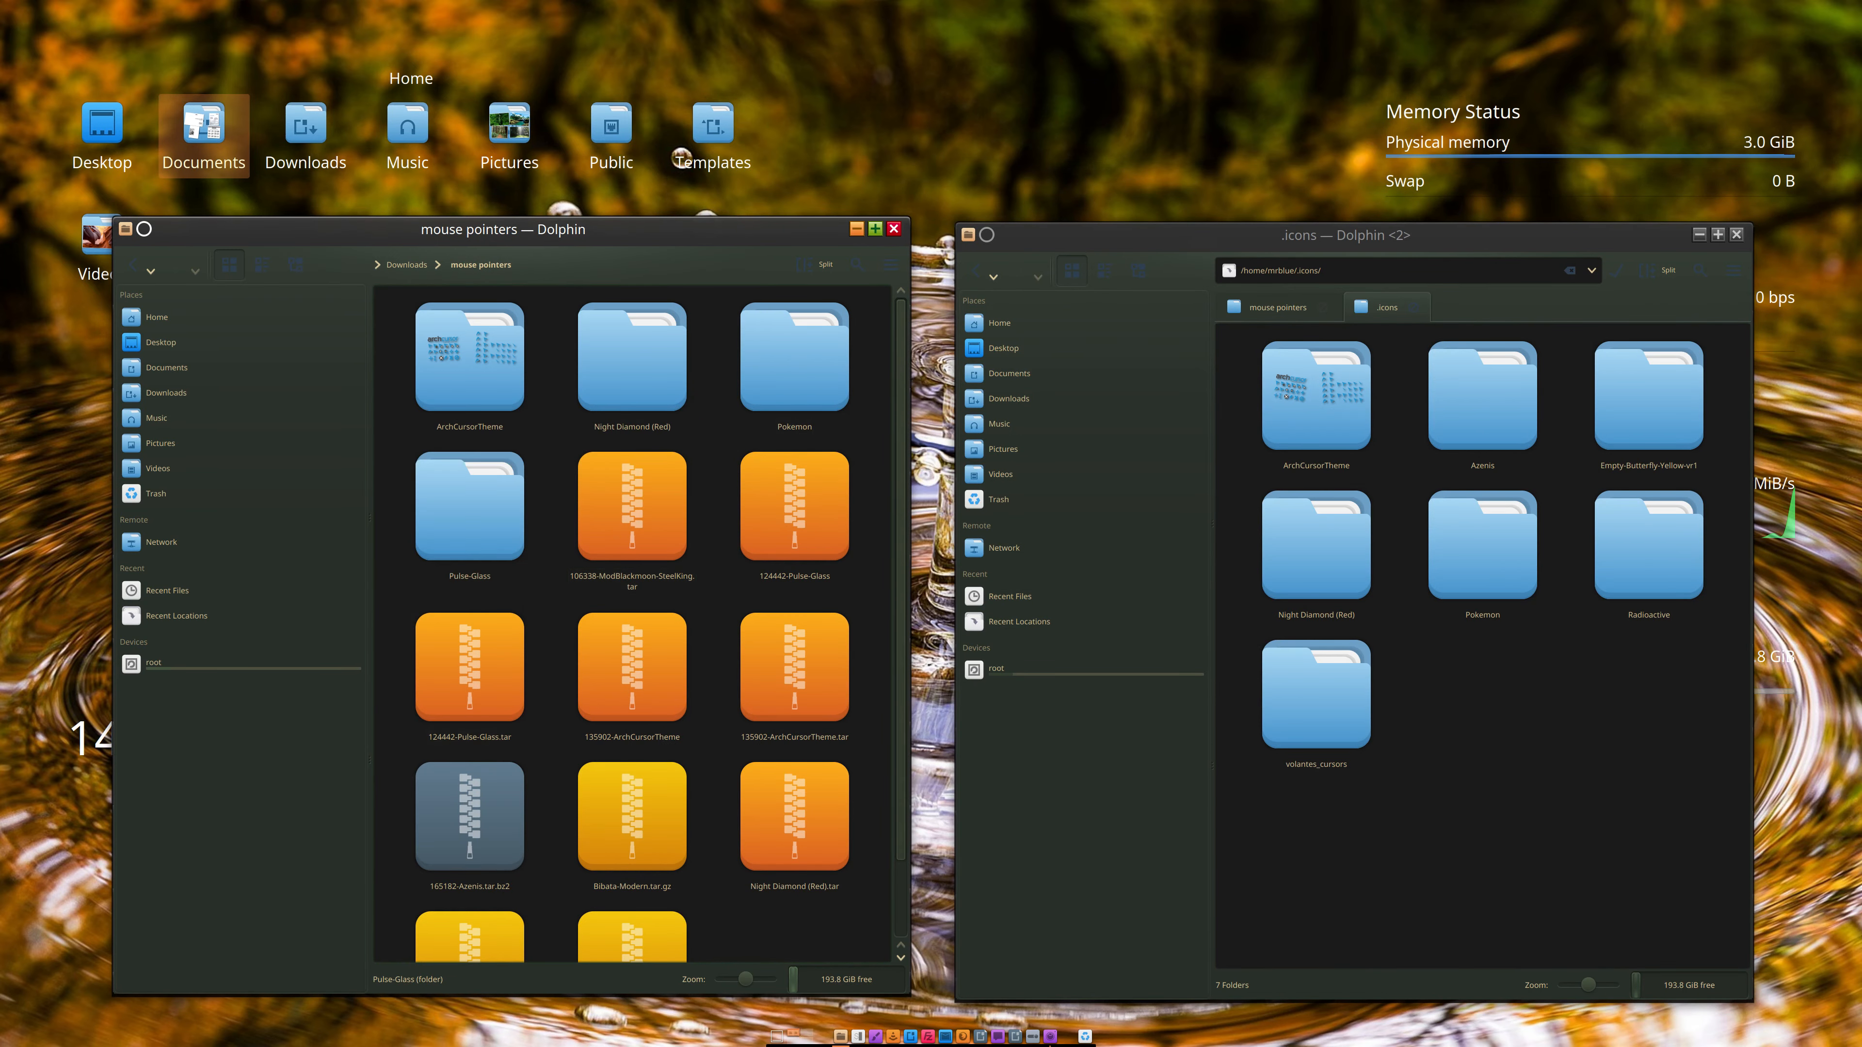
{"action": "left_click_drag", "start_coordinate": [470, 506], "coordinate": [1580, 723]}
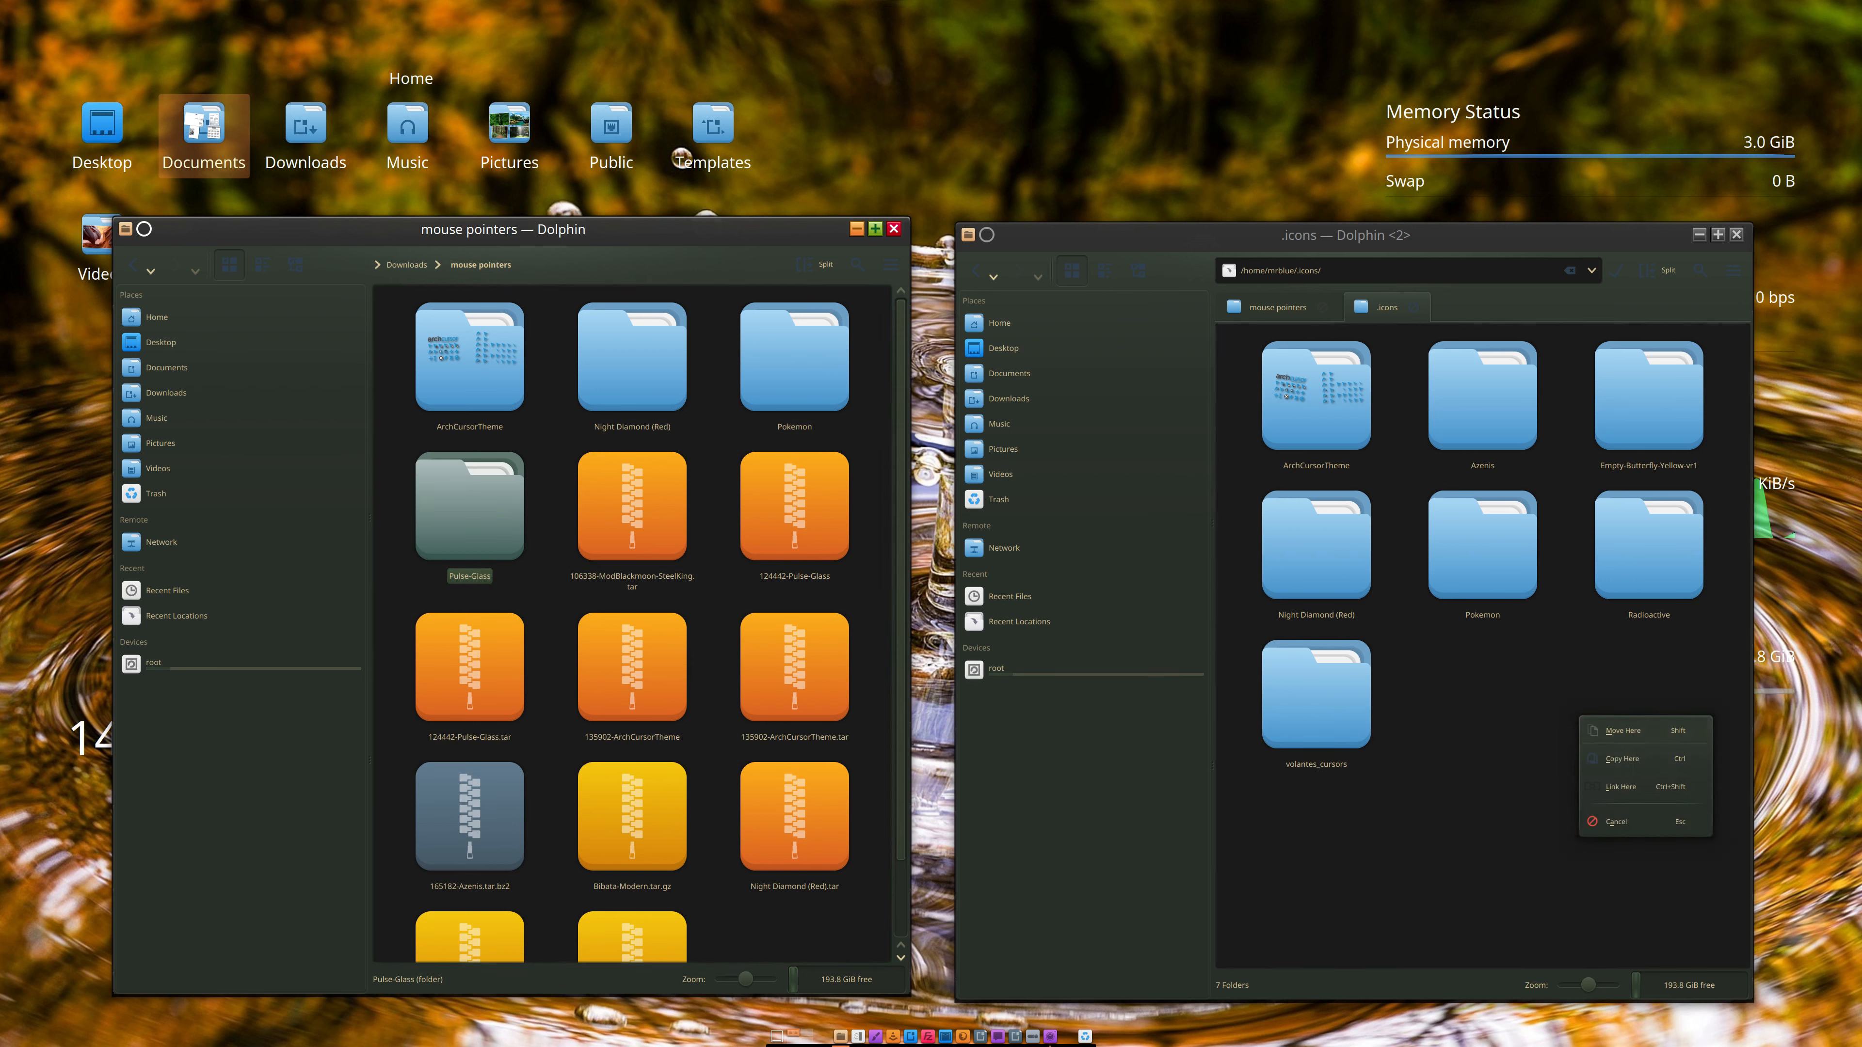
{"action": "left_click", "coordinate": [1623, 730]}
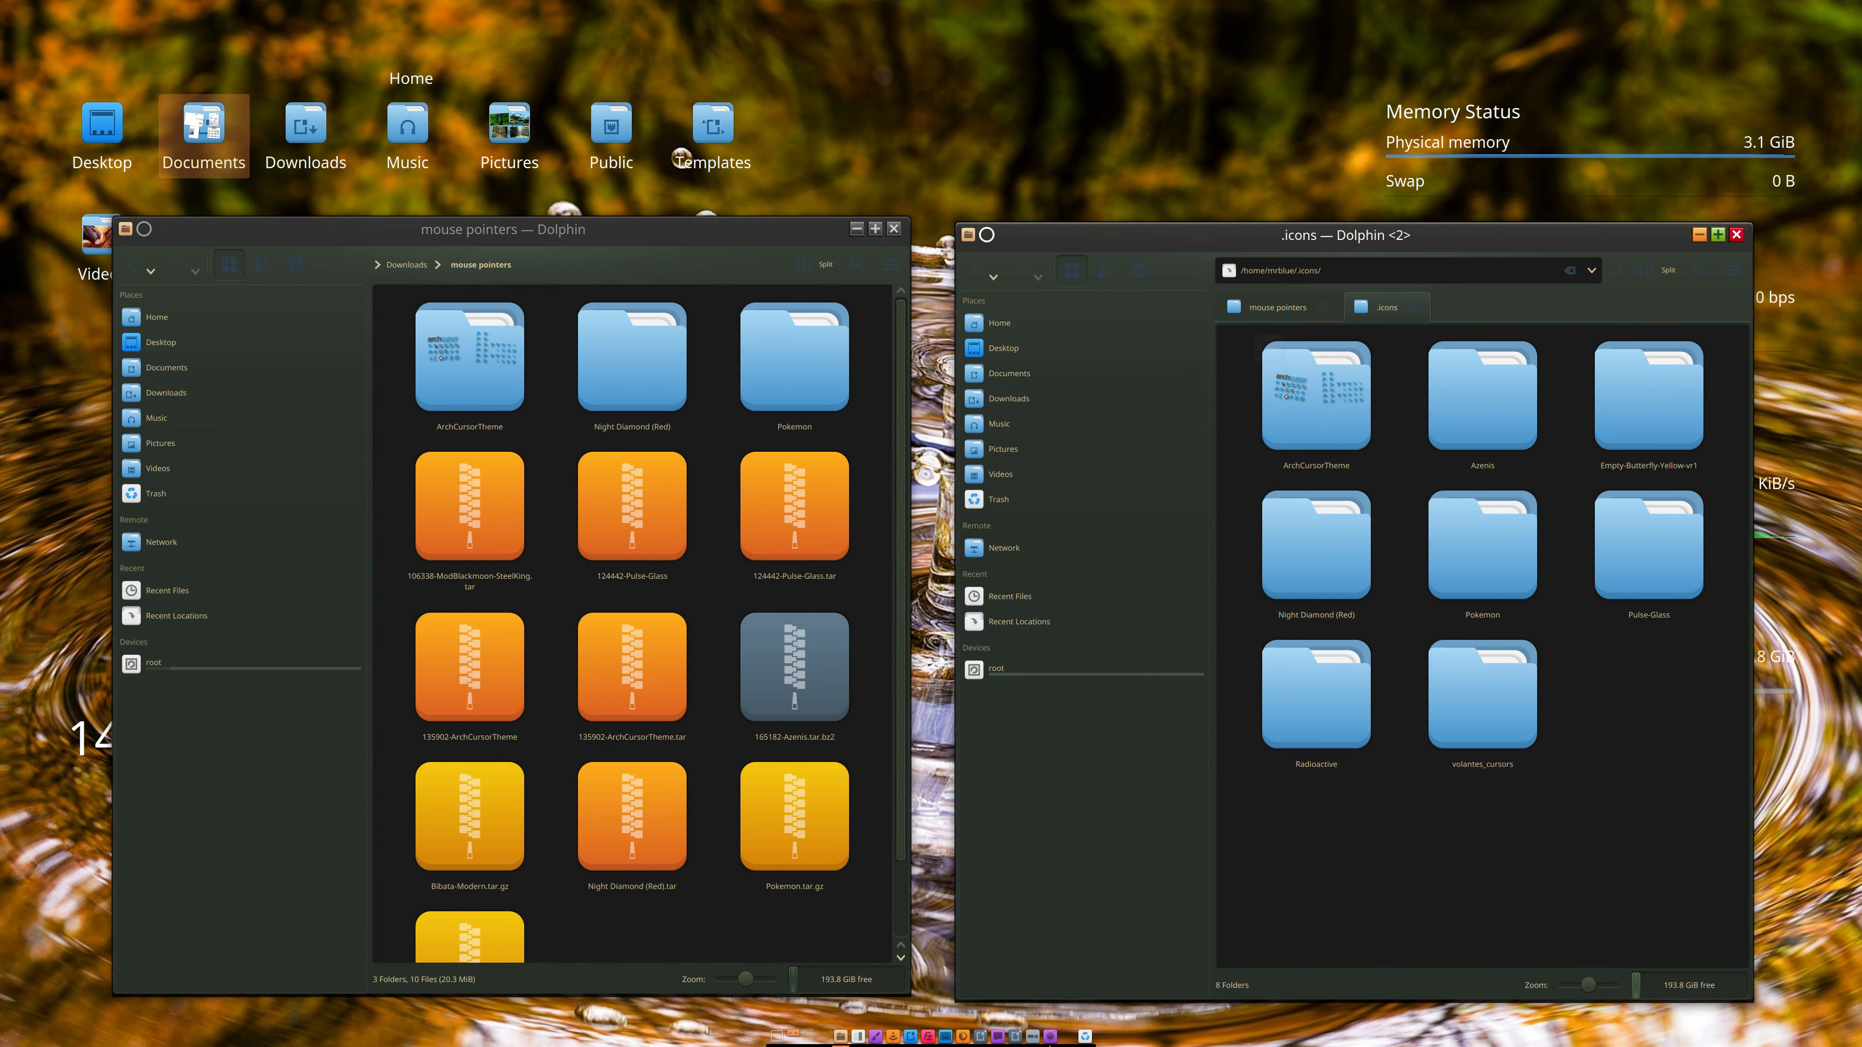
Step: Close the mouse pointers window and move the .icons window into its place
{"action": "left_click", "coordinate": [894, 229]}
{"action": "left_click_drag", "start_coordinate": [1153, 236], "coordinate": [429, 232]}
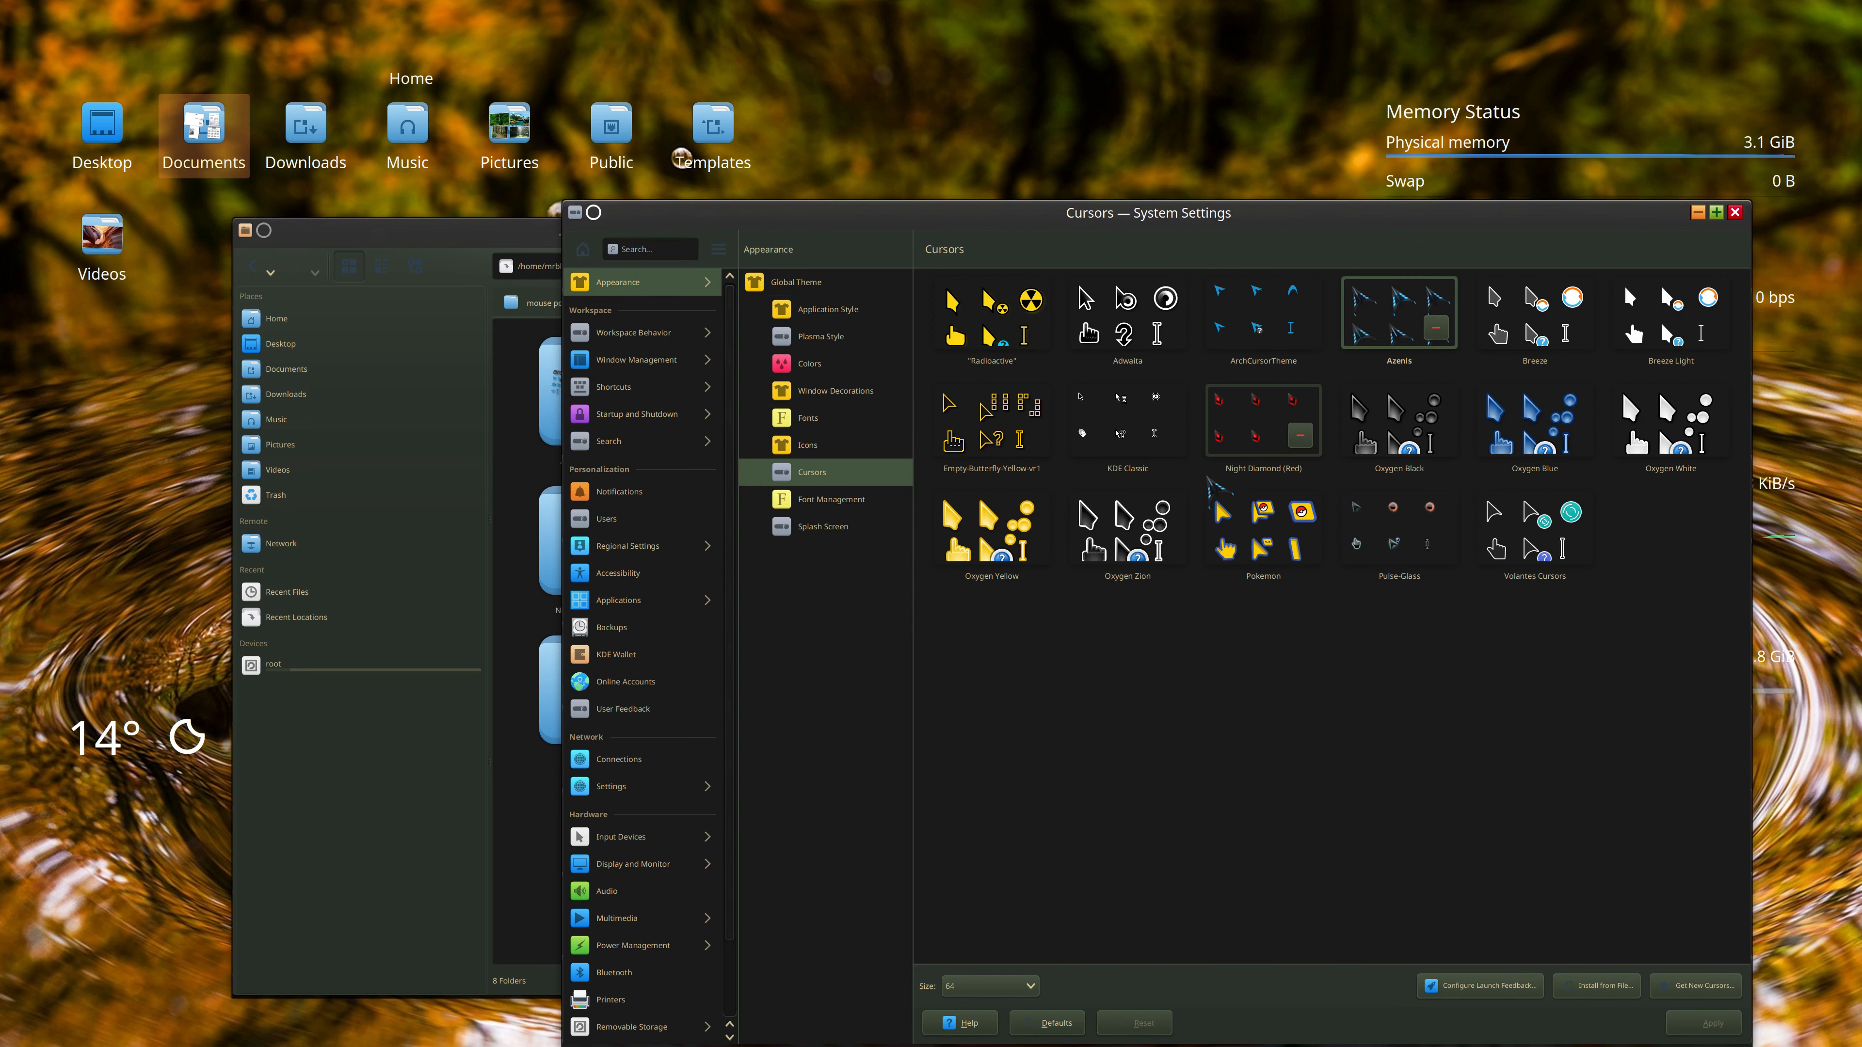
Step: Apply the Pulse-Glass cursor theme in the Cursors settings, and reapply Azenis
{"action": "left_click", "coordinate": [1406, 530]}
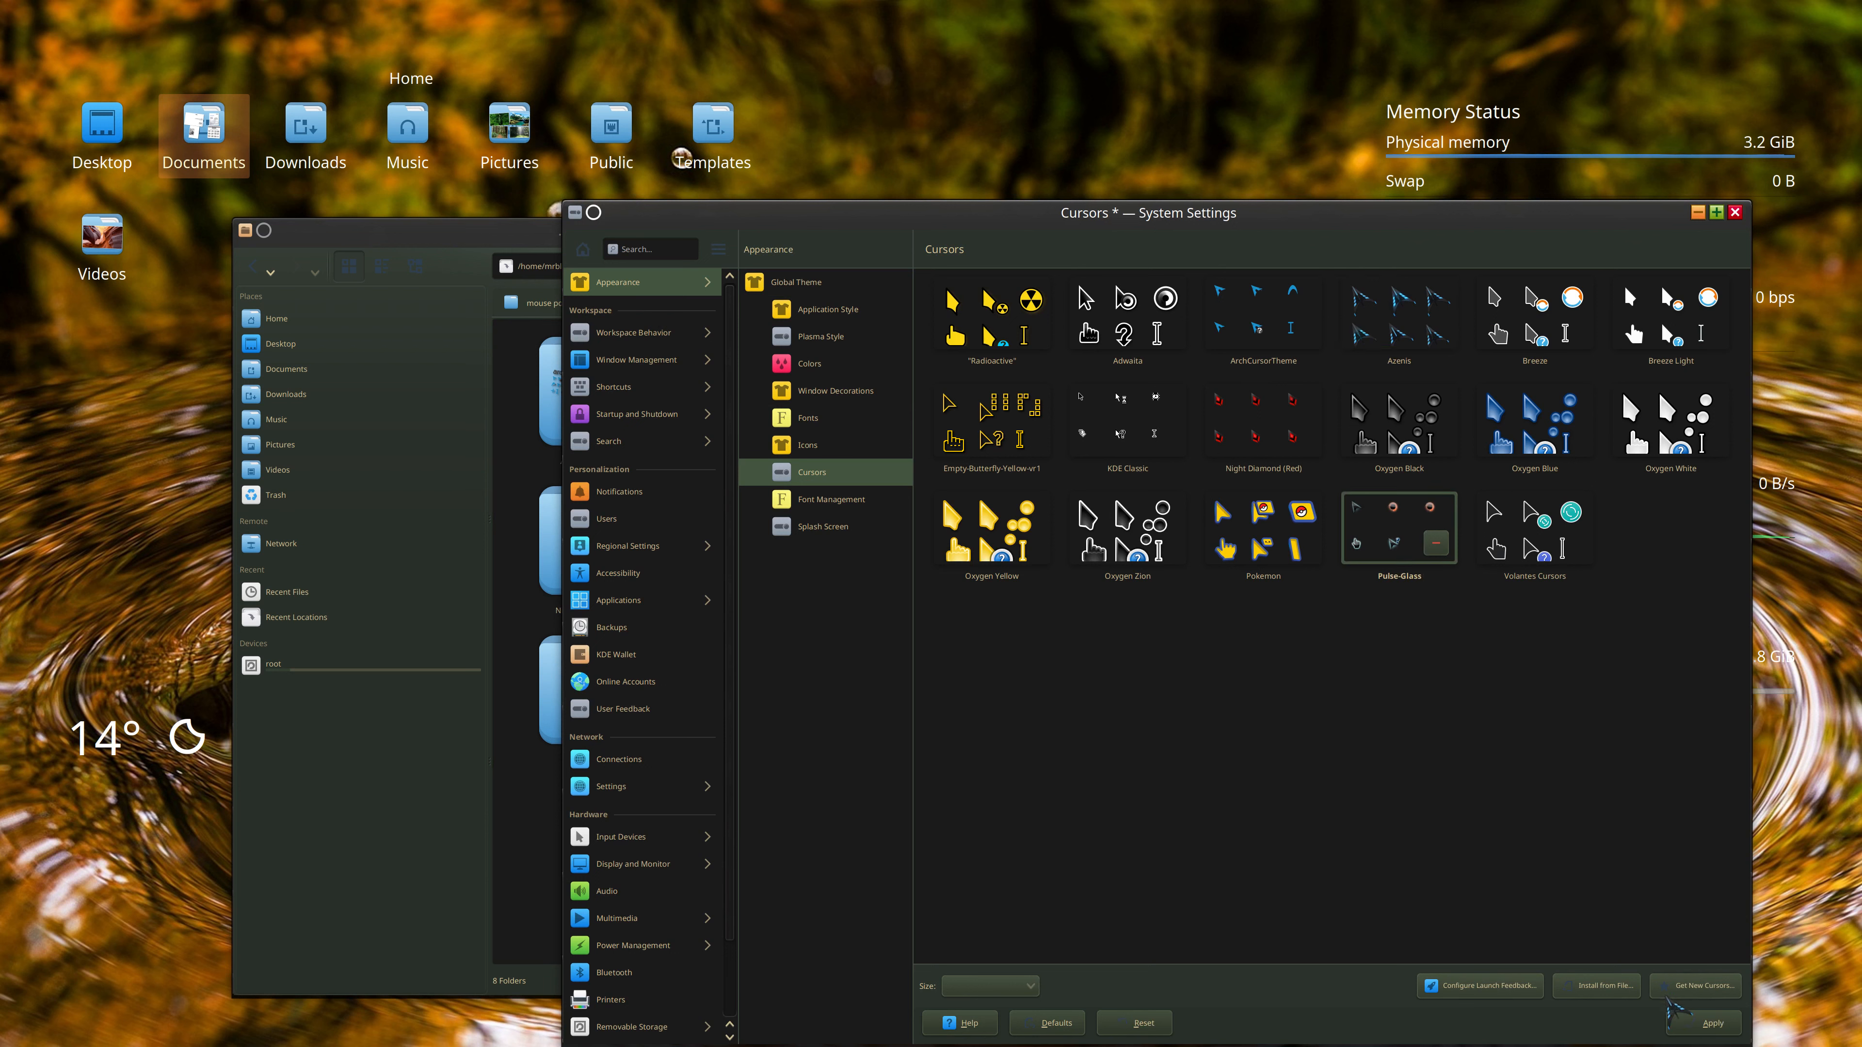
{"action": "left_click", "coordinate": [1704, 1024]}
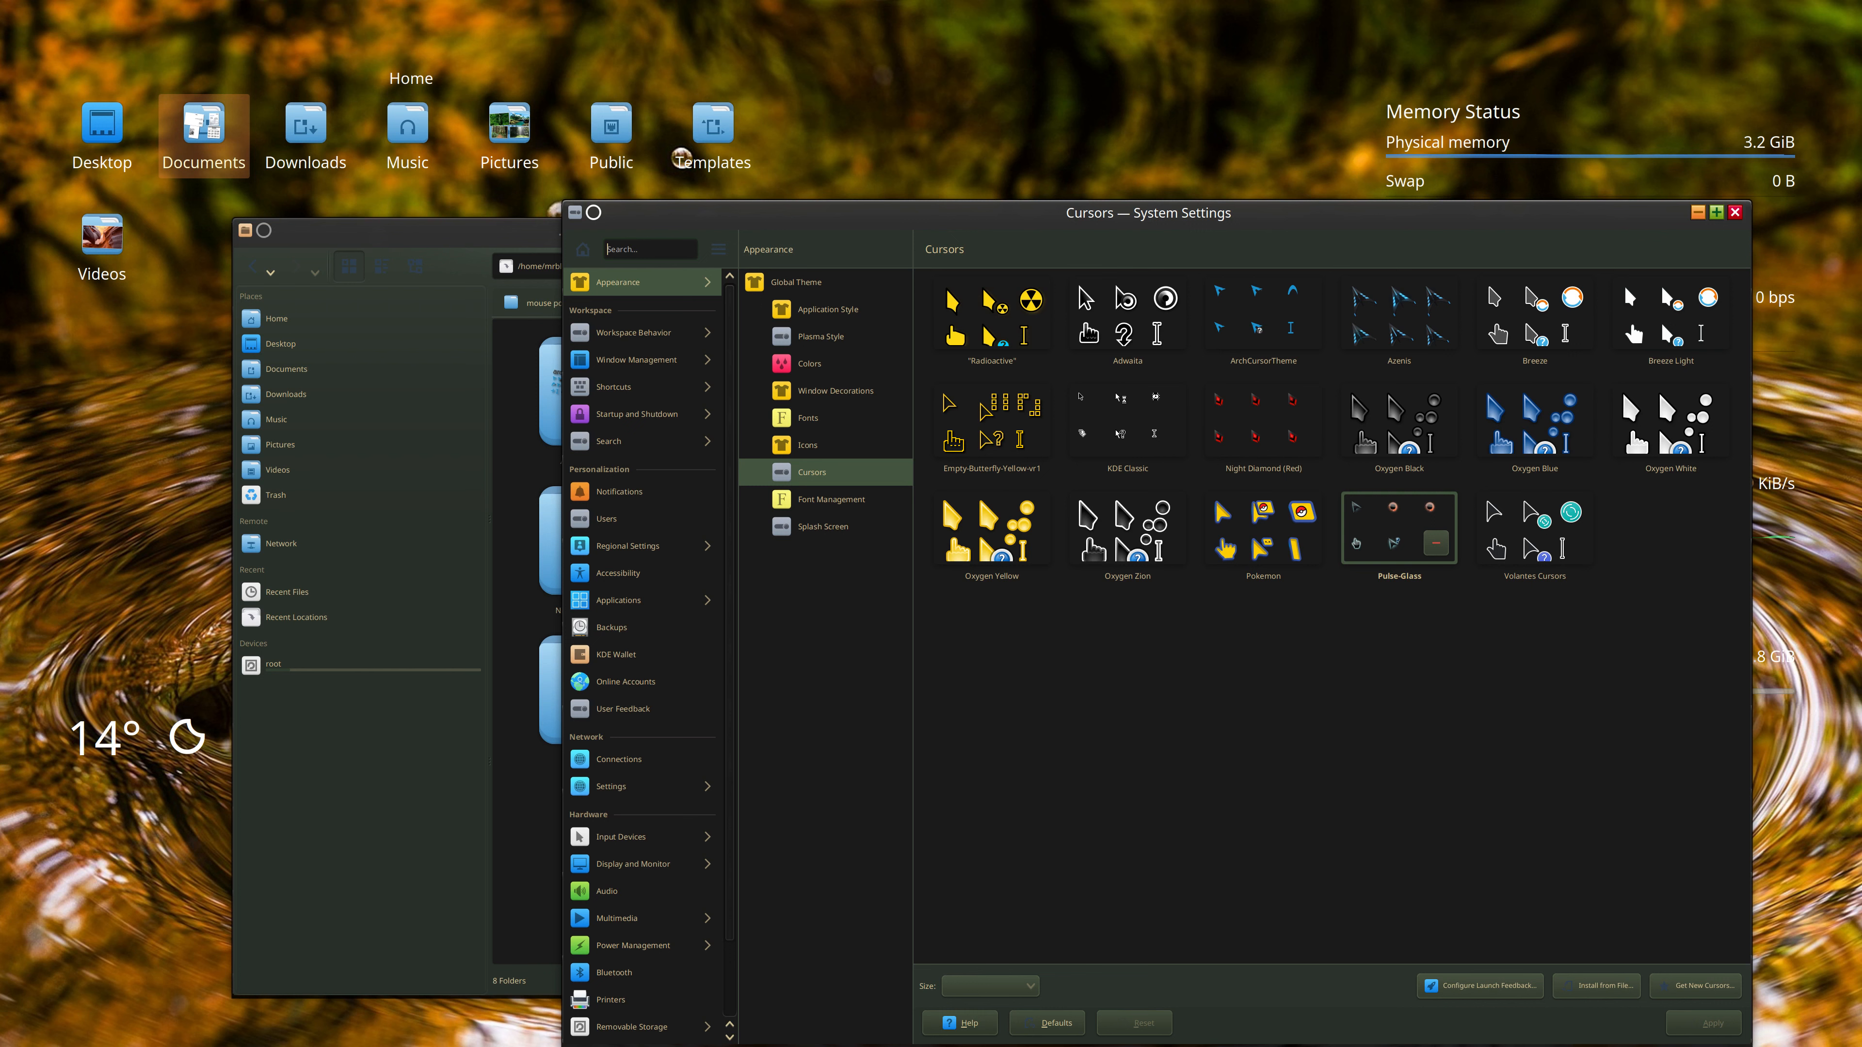
{"action": "left_click", "coordinate": [1379, 317]}
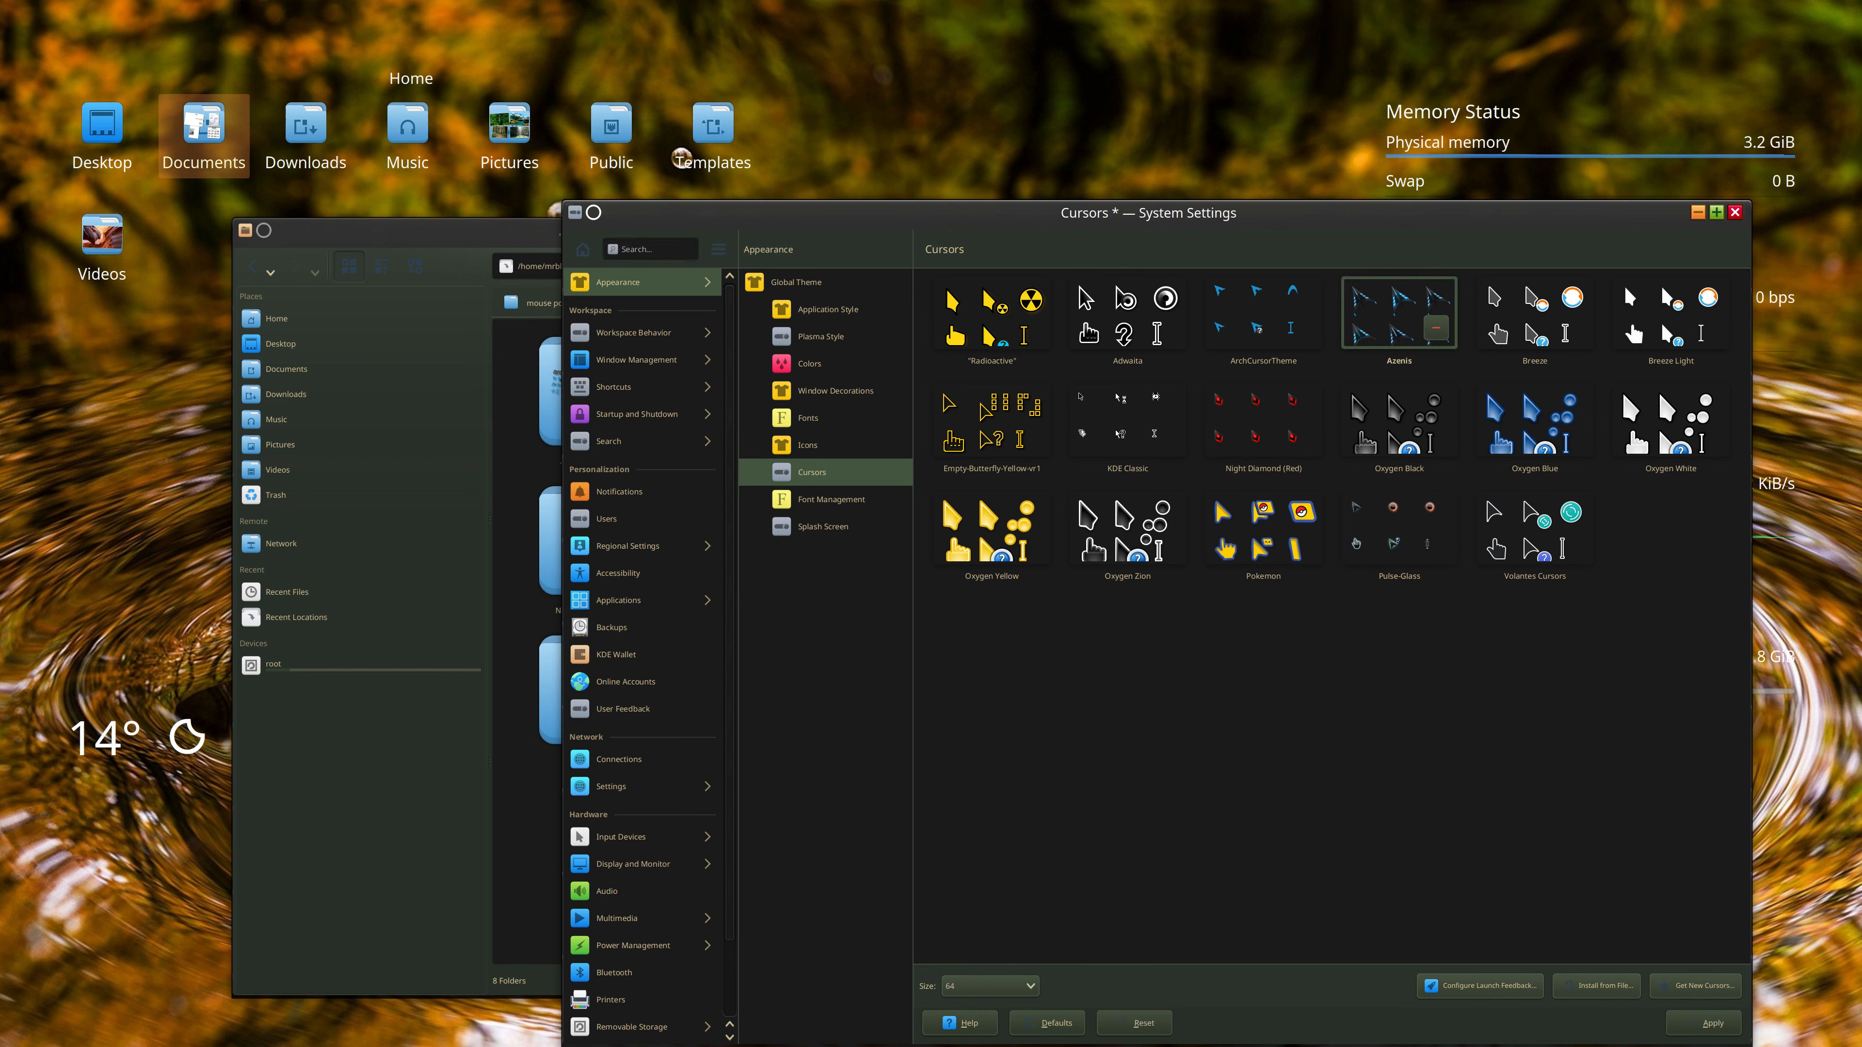
{"action": "left_click", "coordinate": [1708, 1027]}
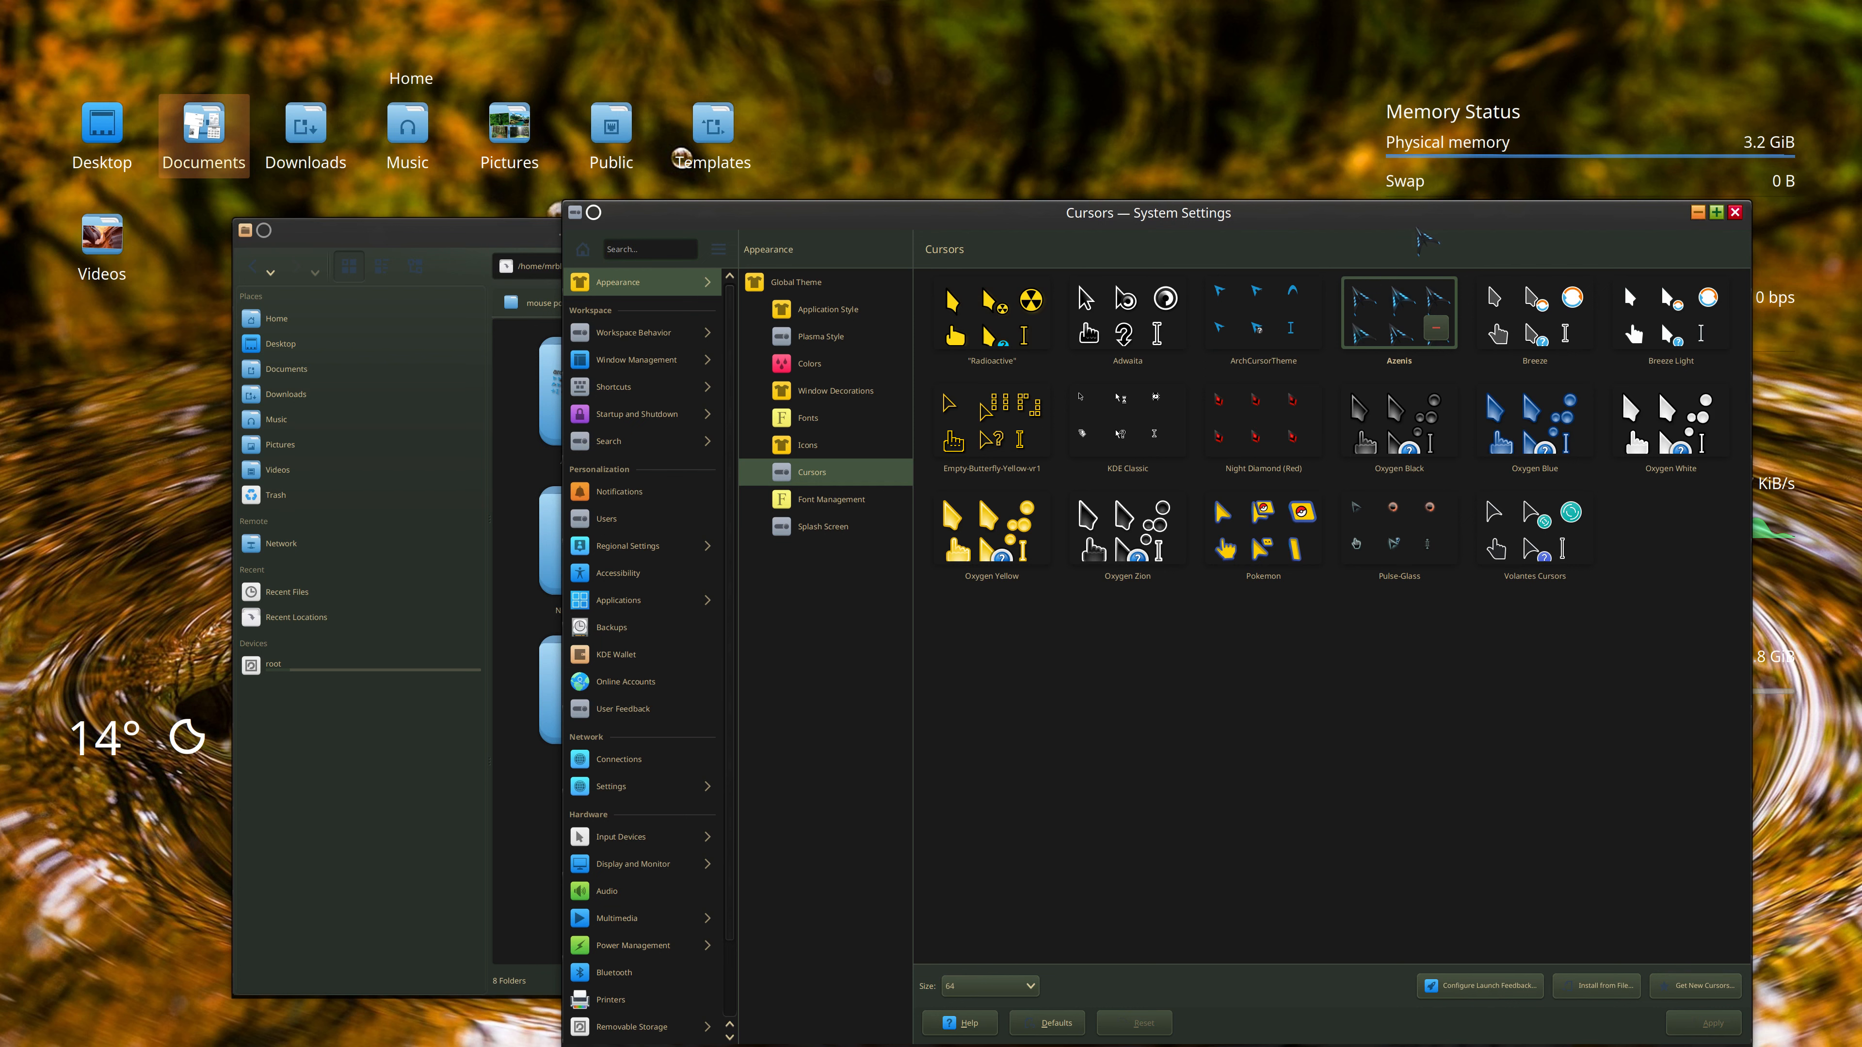
Step: Move System Settings aside, and use the .icons file manager window to empty the trash and go to the Home folder
{"action": "left_click_drag", "start_coordinate": [1439, 223], "coordinate": [1690, 192]}
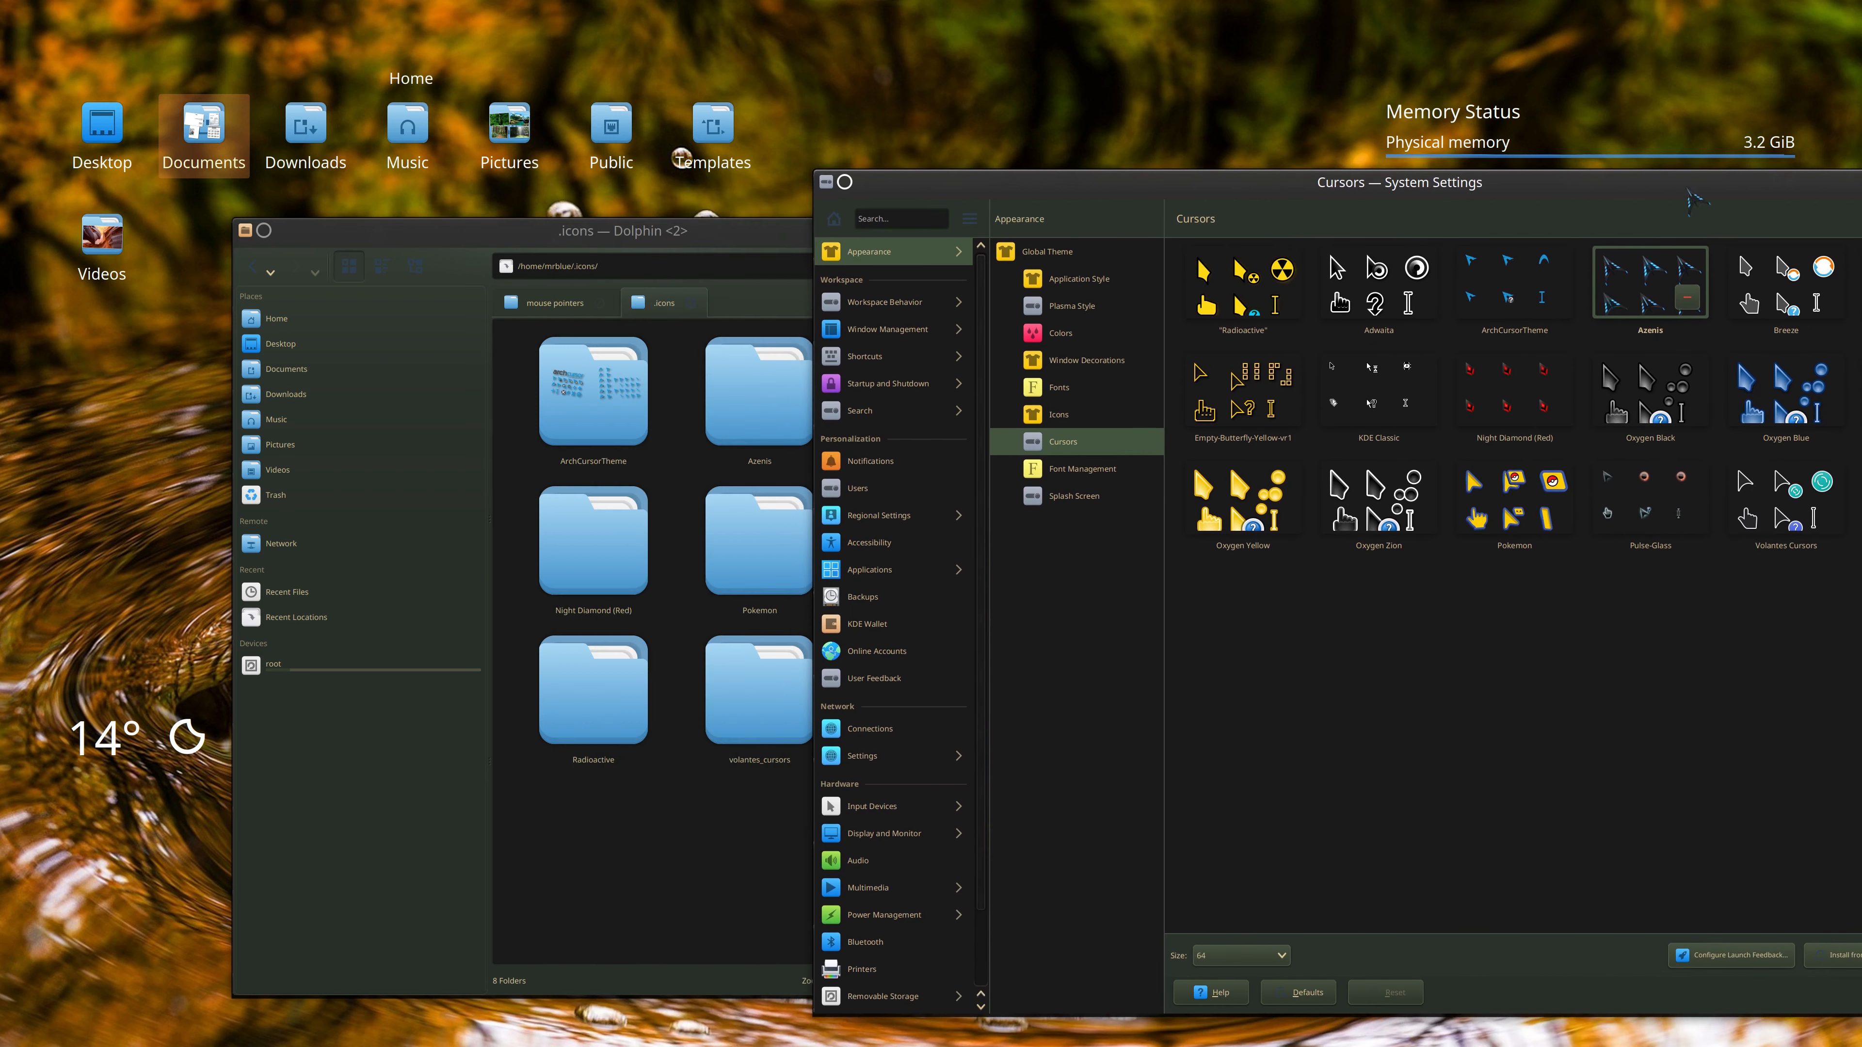
{"action": "left_click", "coordinate": [673, 482]}
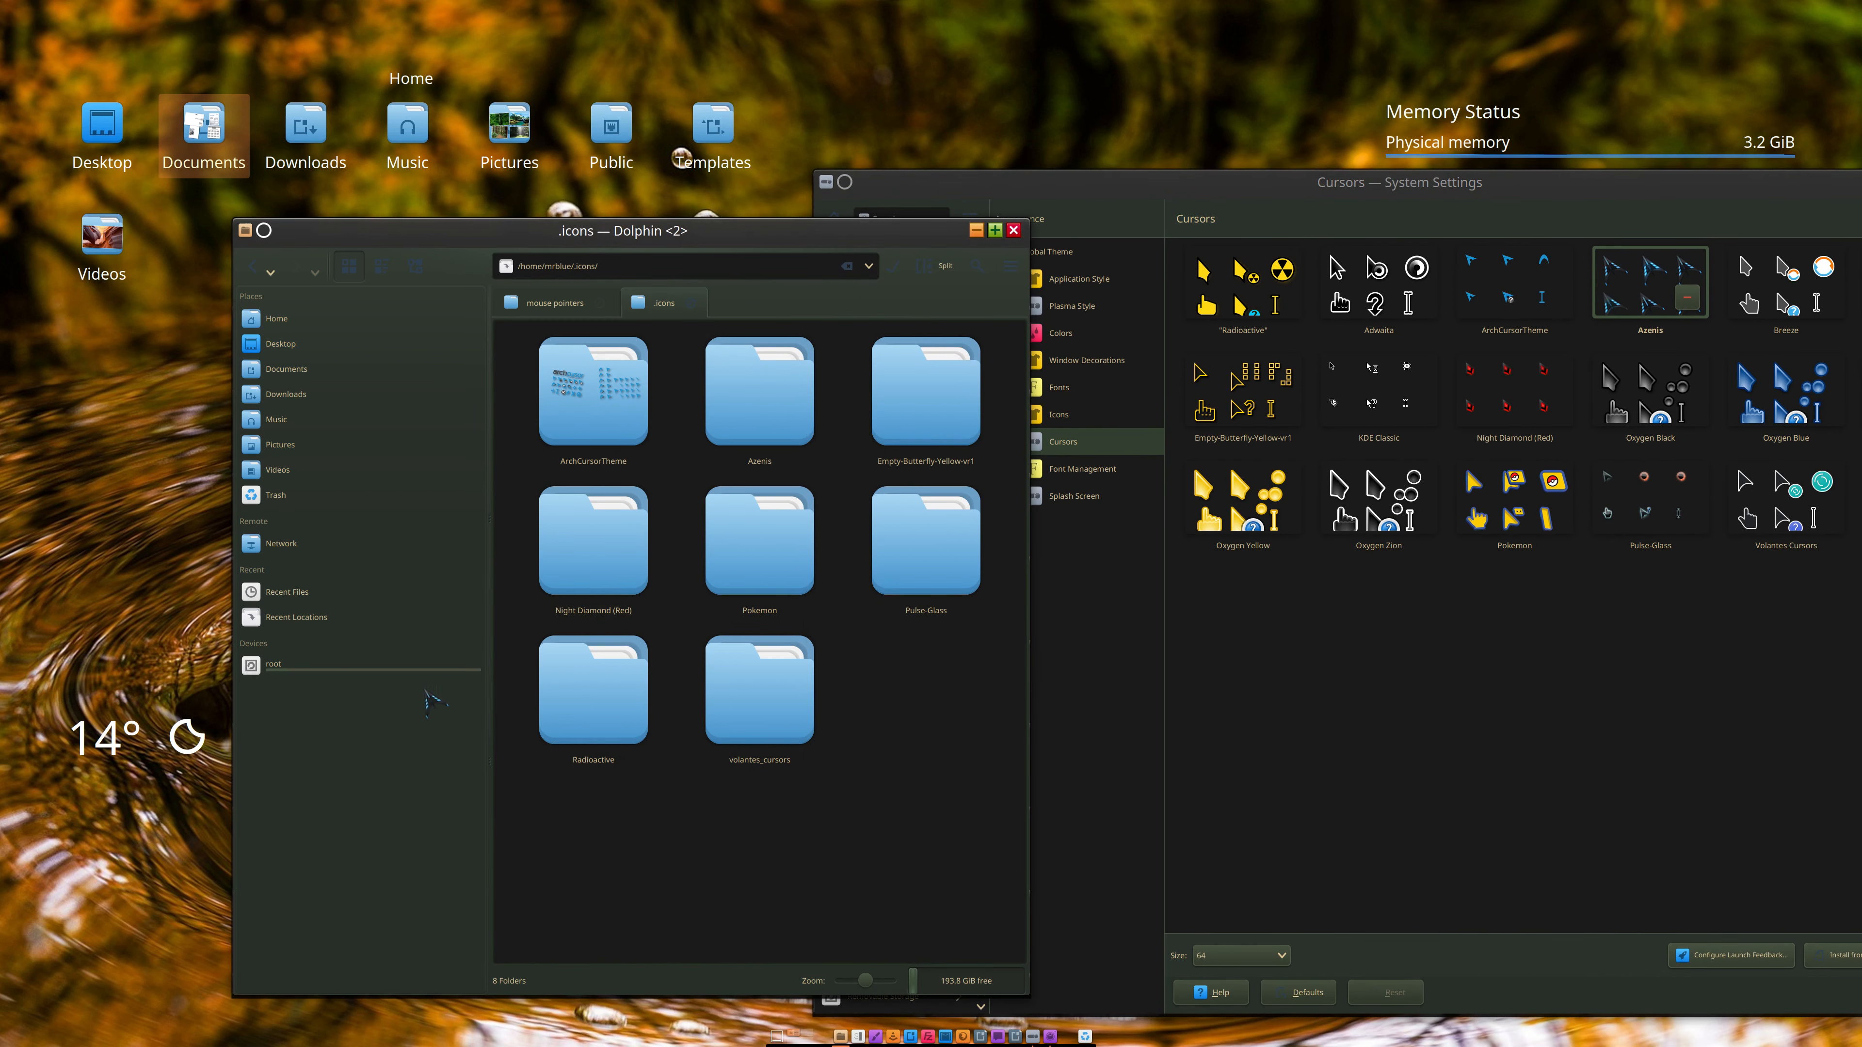
{"action": "left_click", "coordinate": [283, 496]}
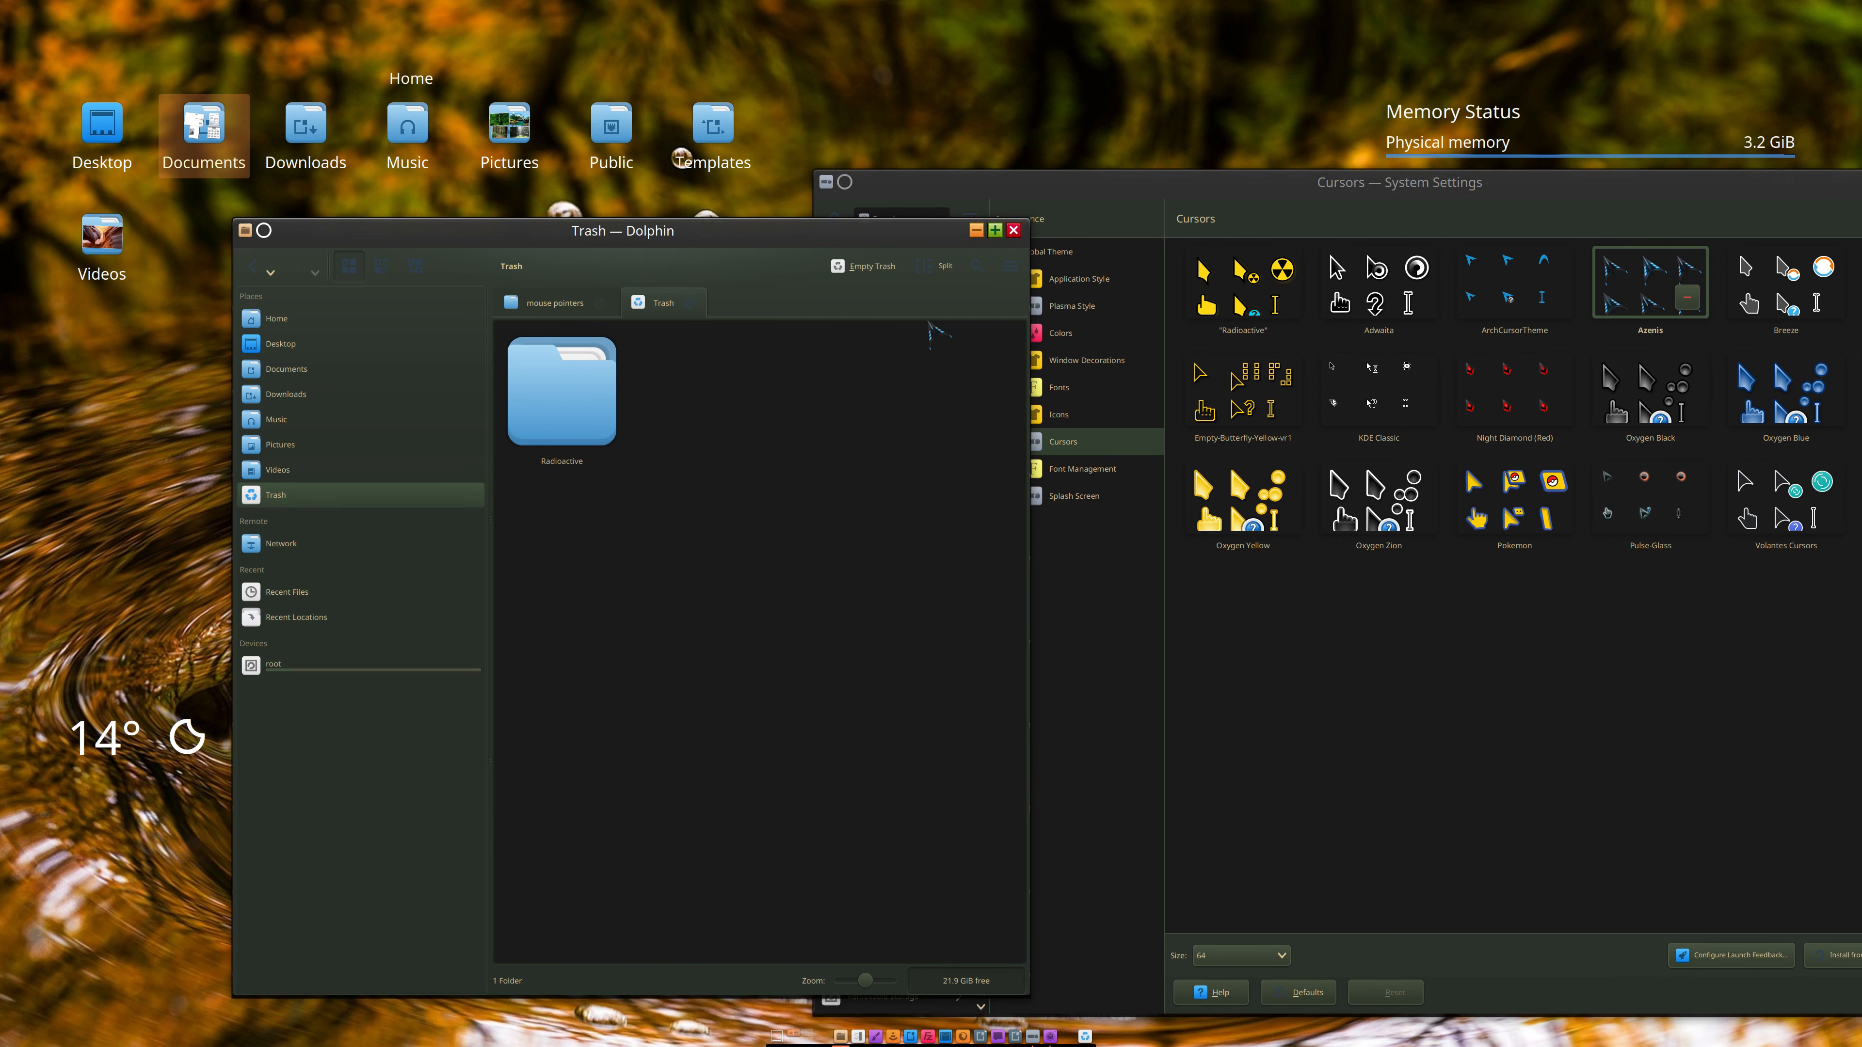
{"action": "left_click", "coordinate": [653, 642]}
{"action": "left_click", "coordinate": [291, 321]}
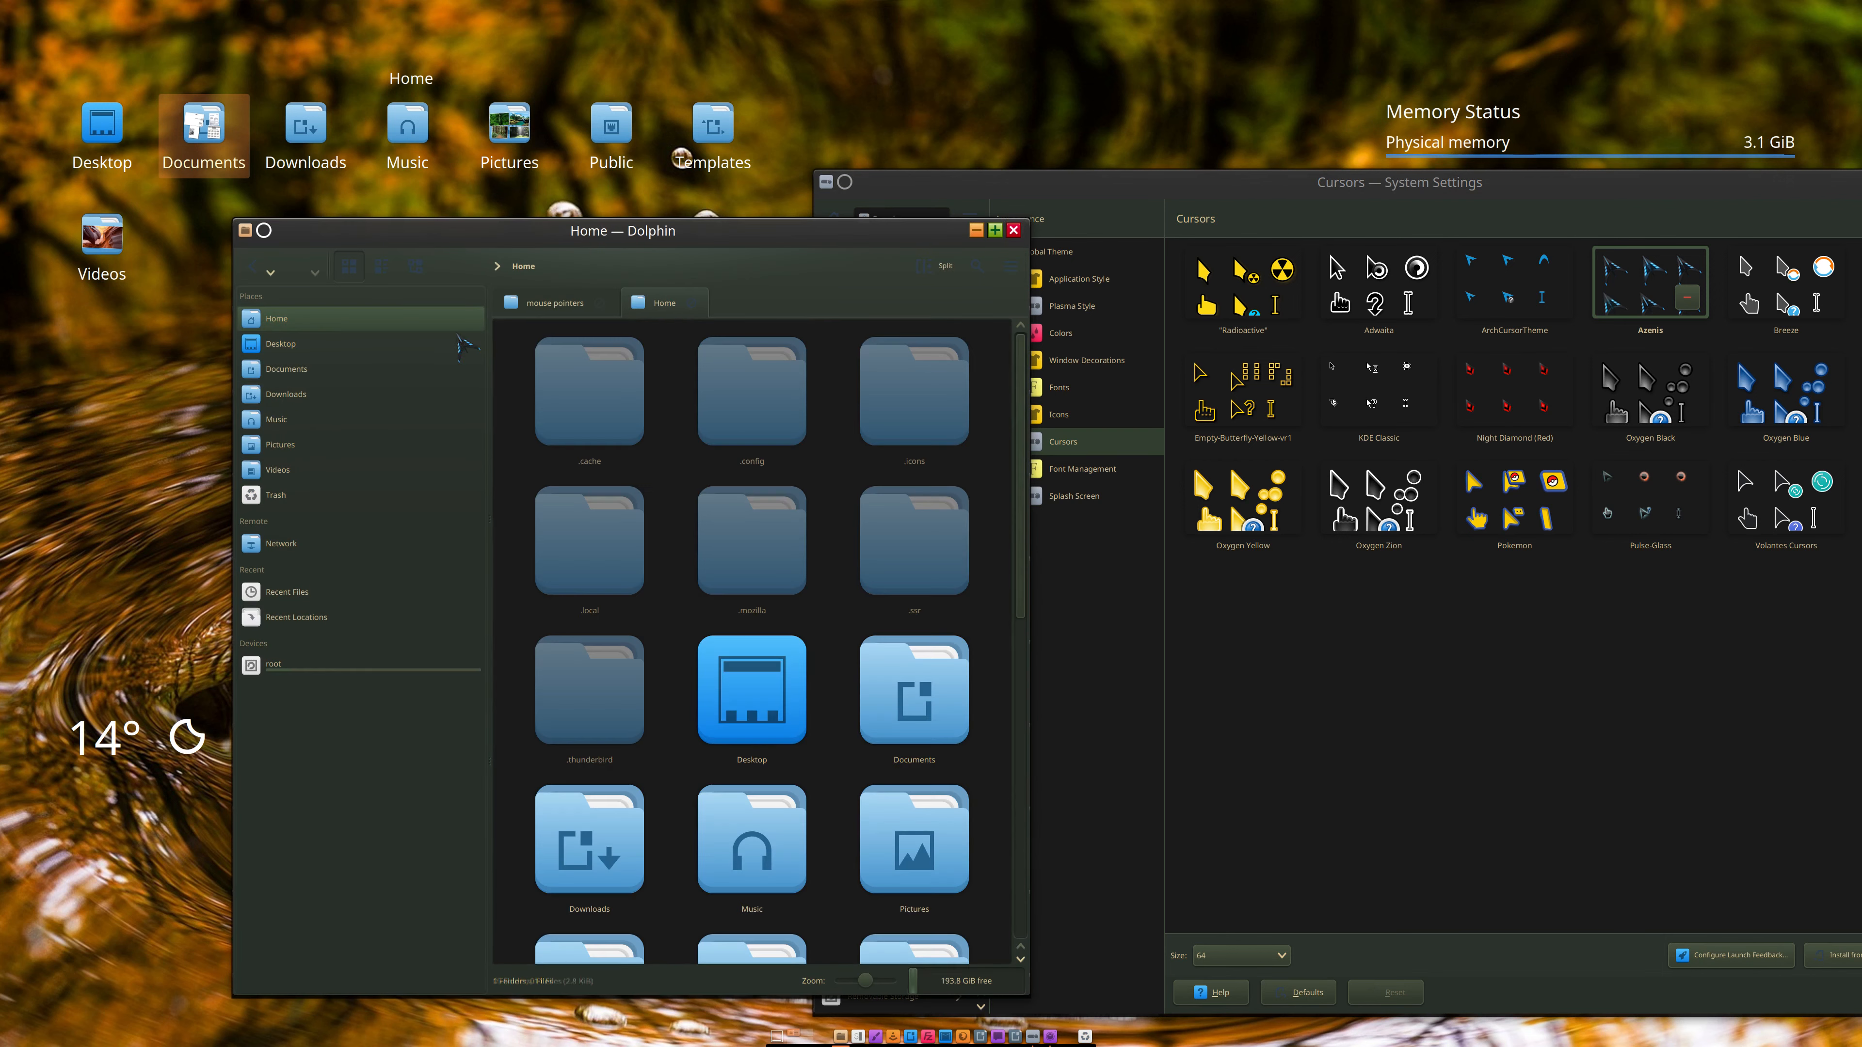
Step: Open the .icons folder and move the Pulse-Glass, Night Diamond (Red) and volantes_cursors theme folders to the trash
{"action": "left_click", "coordinate": [916, 396]}
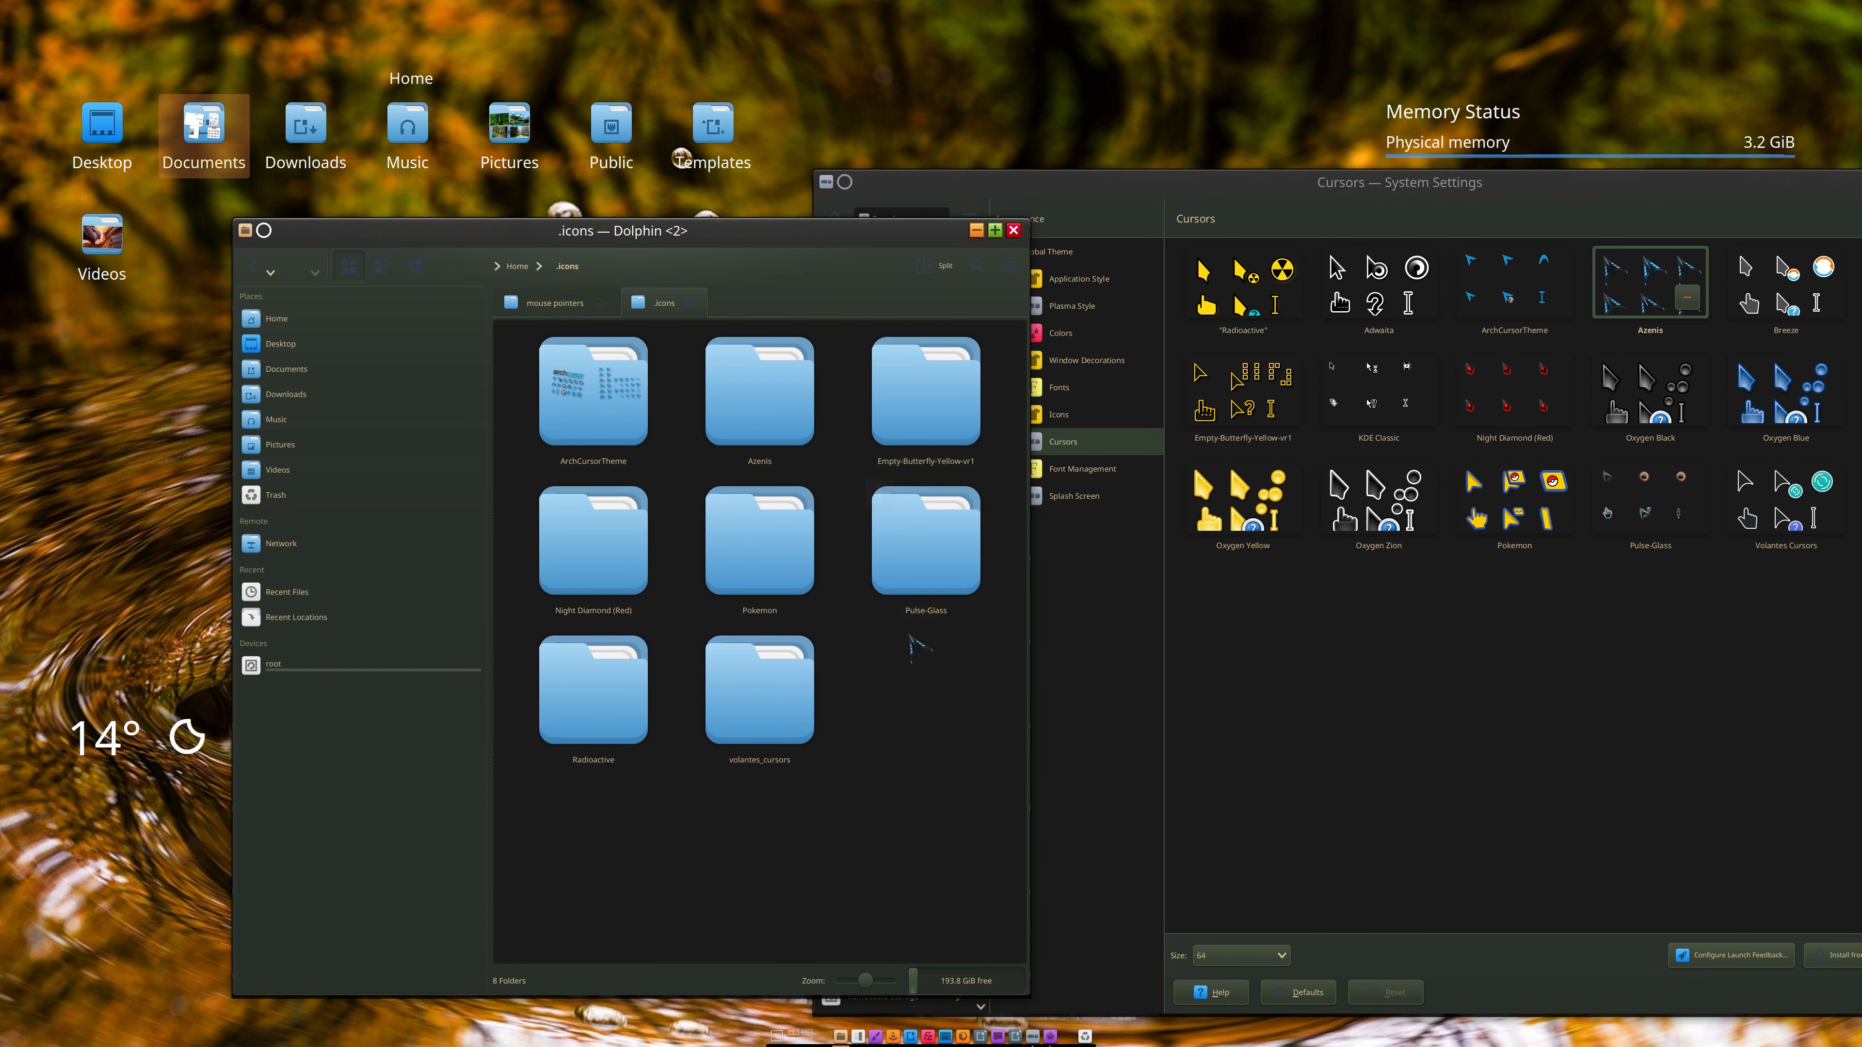
{"action": "left_click", "coordinate": [936, 580]}
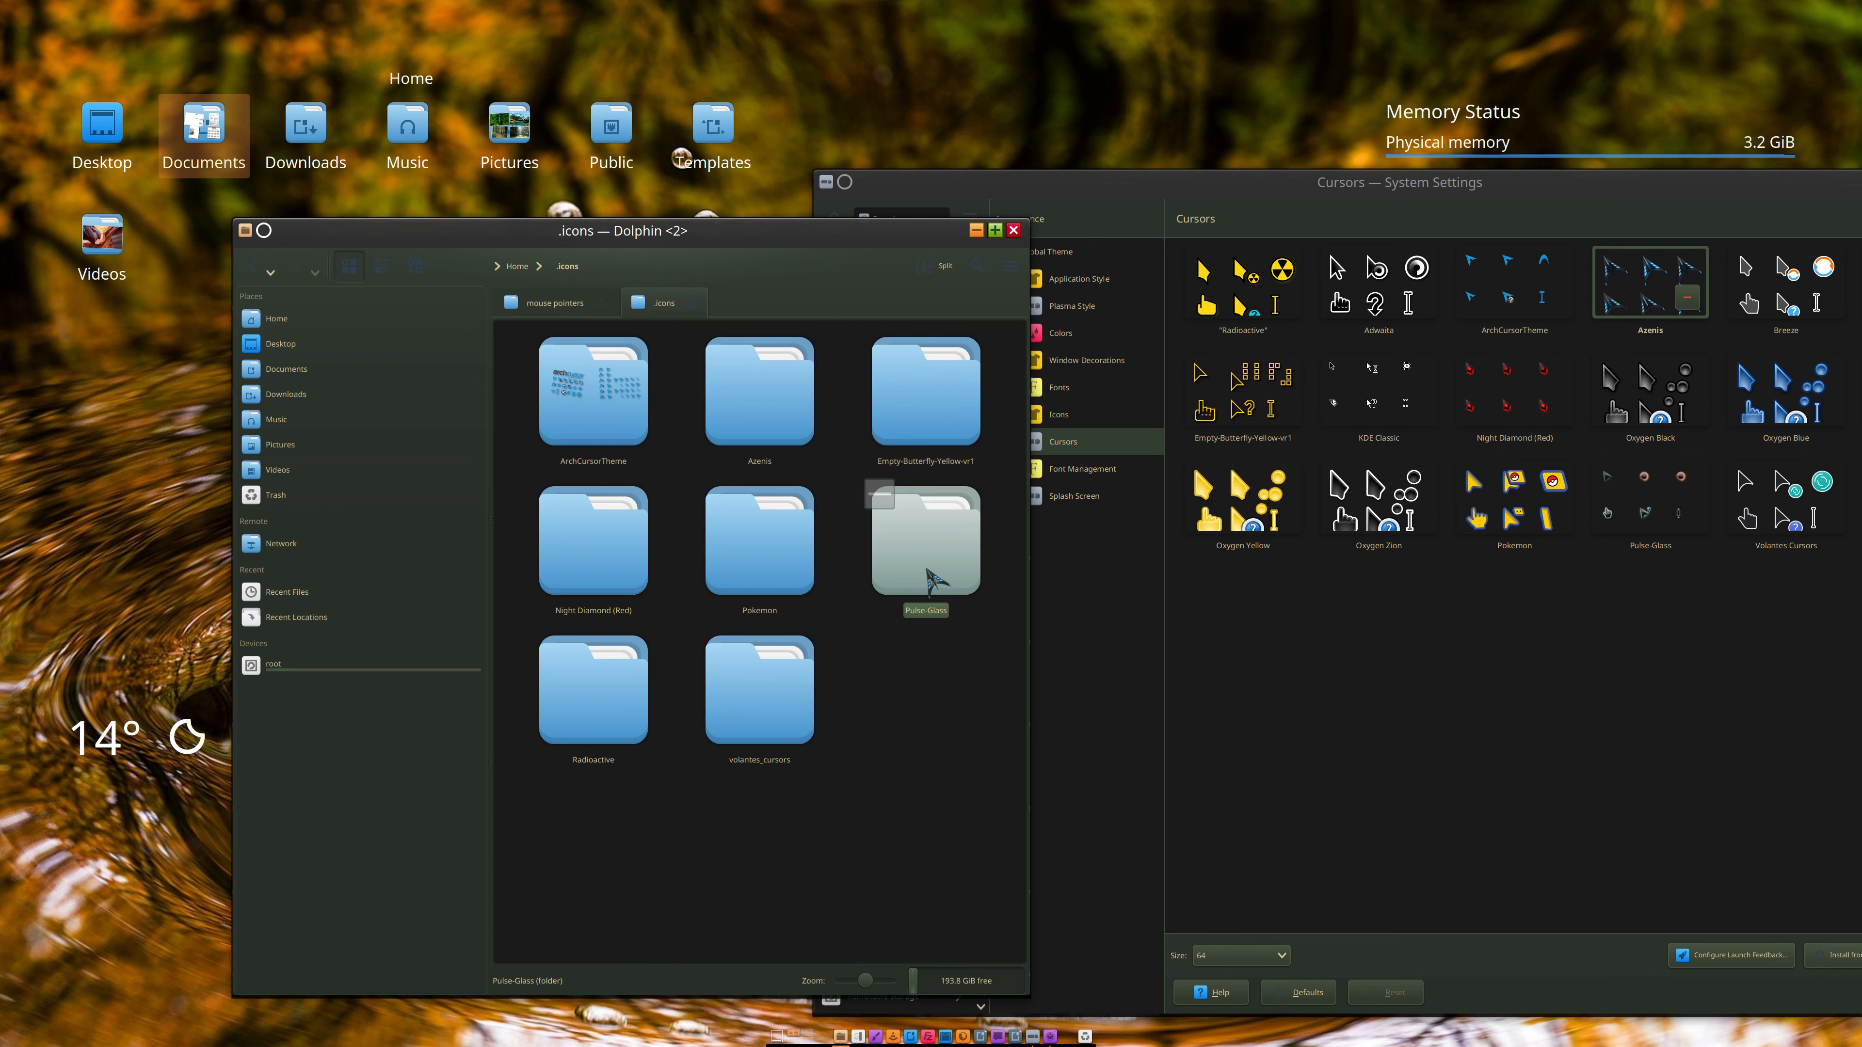
{"action": "key", "text": "Delete"}
{"action": "left_click", "coordinate": [617, 552]}
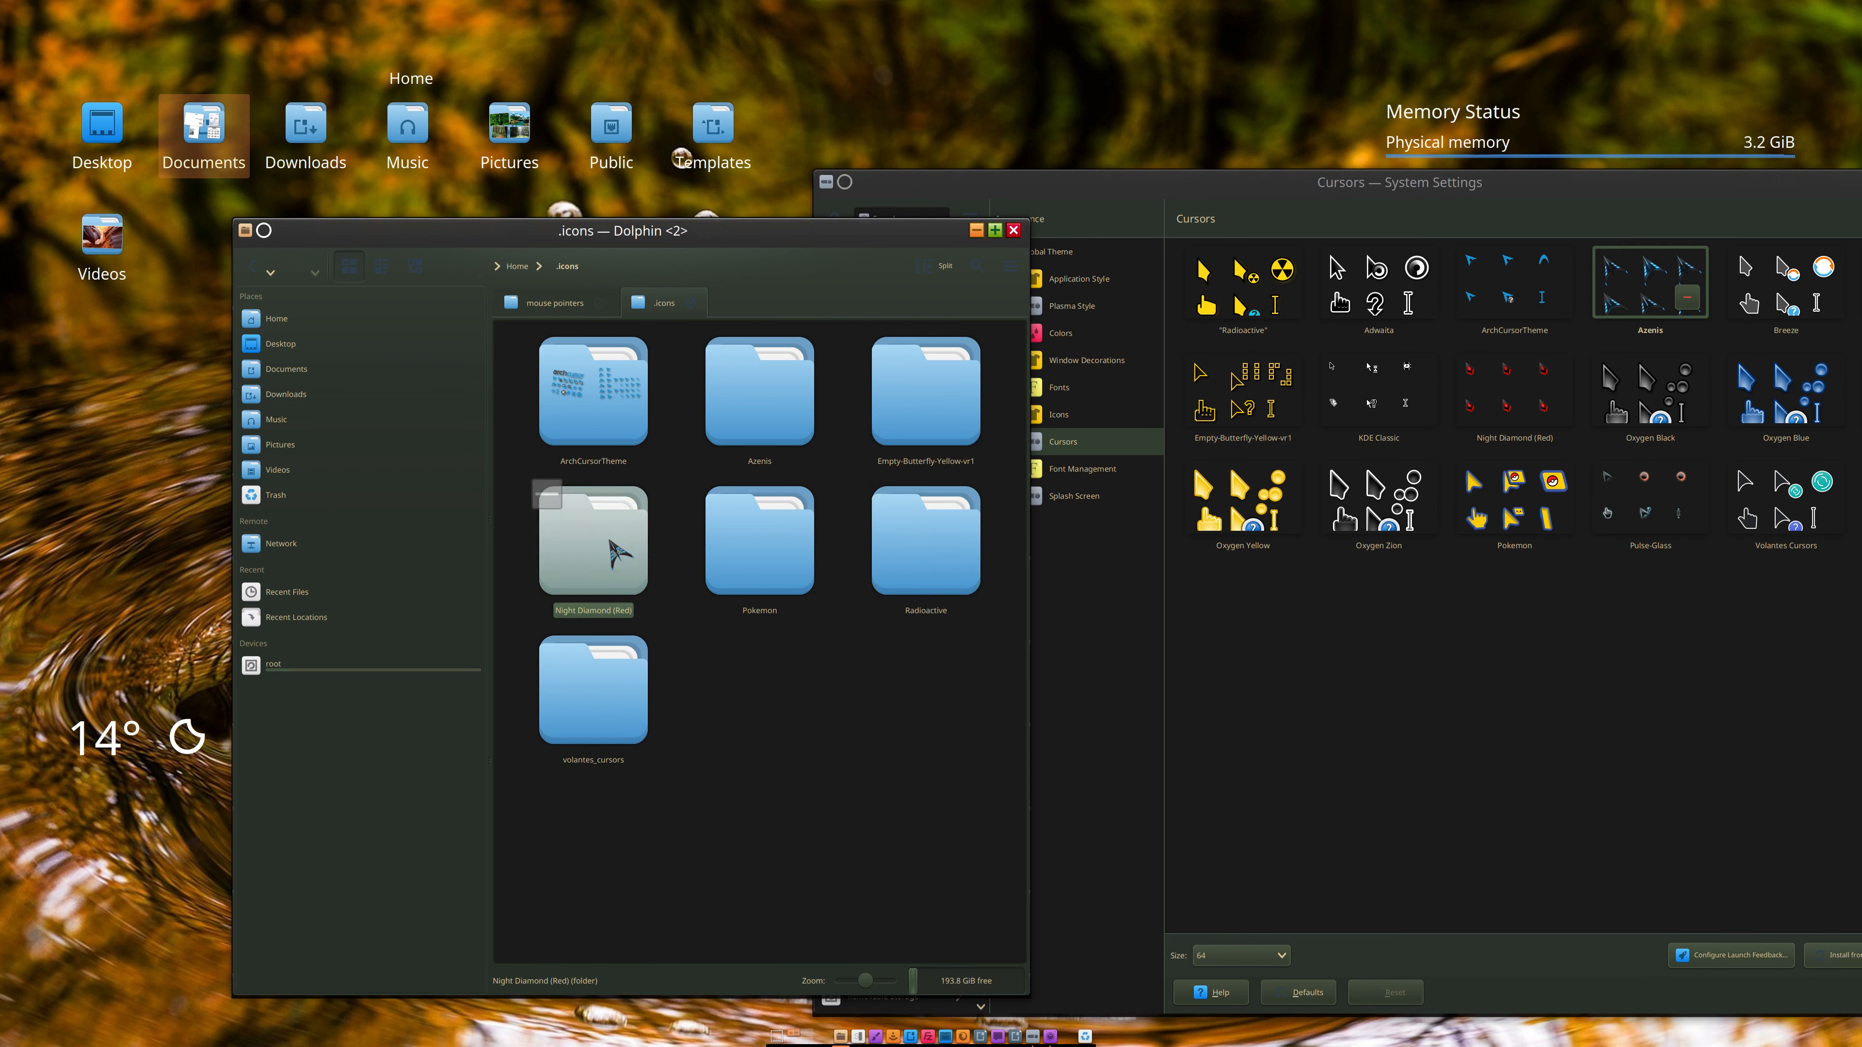
{"action": "key", "text": "Delete"}
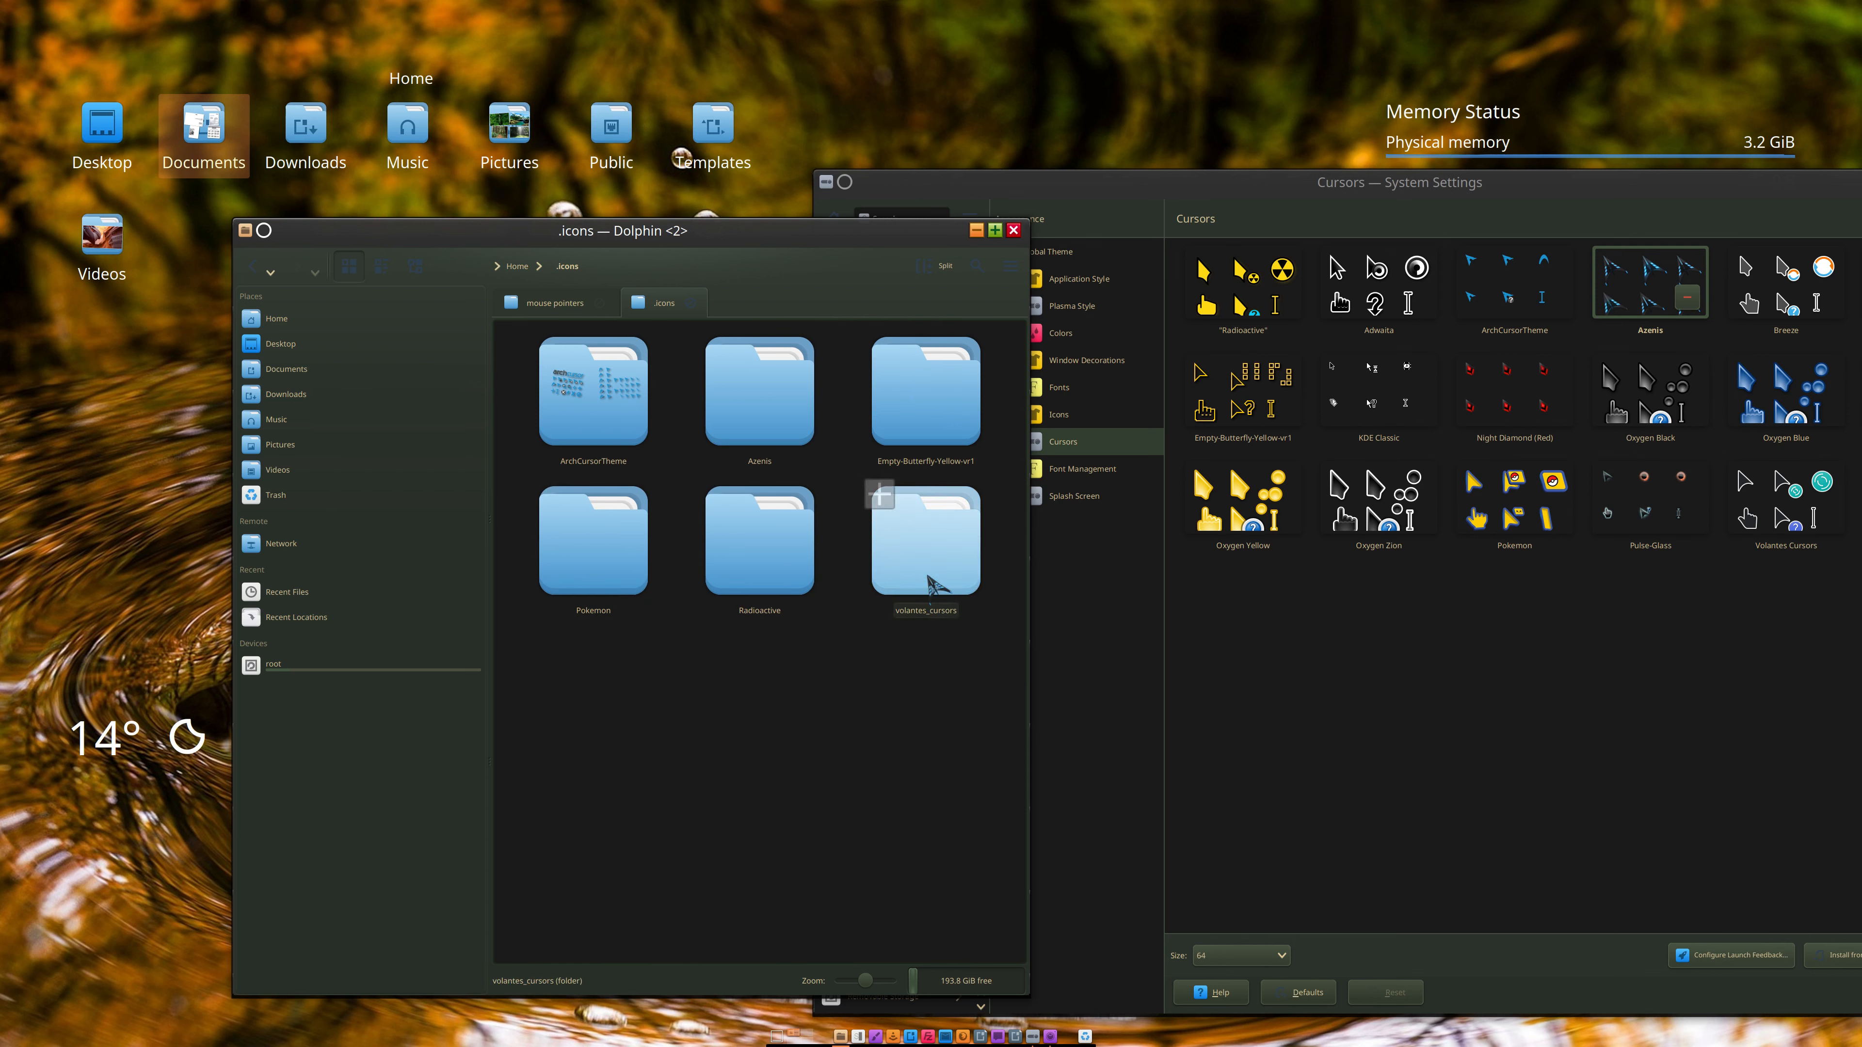
{"action": "left_click", "coordinate": [928, 580]}
{"action": "key", "text": "Delete"}
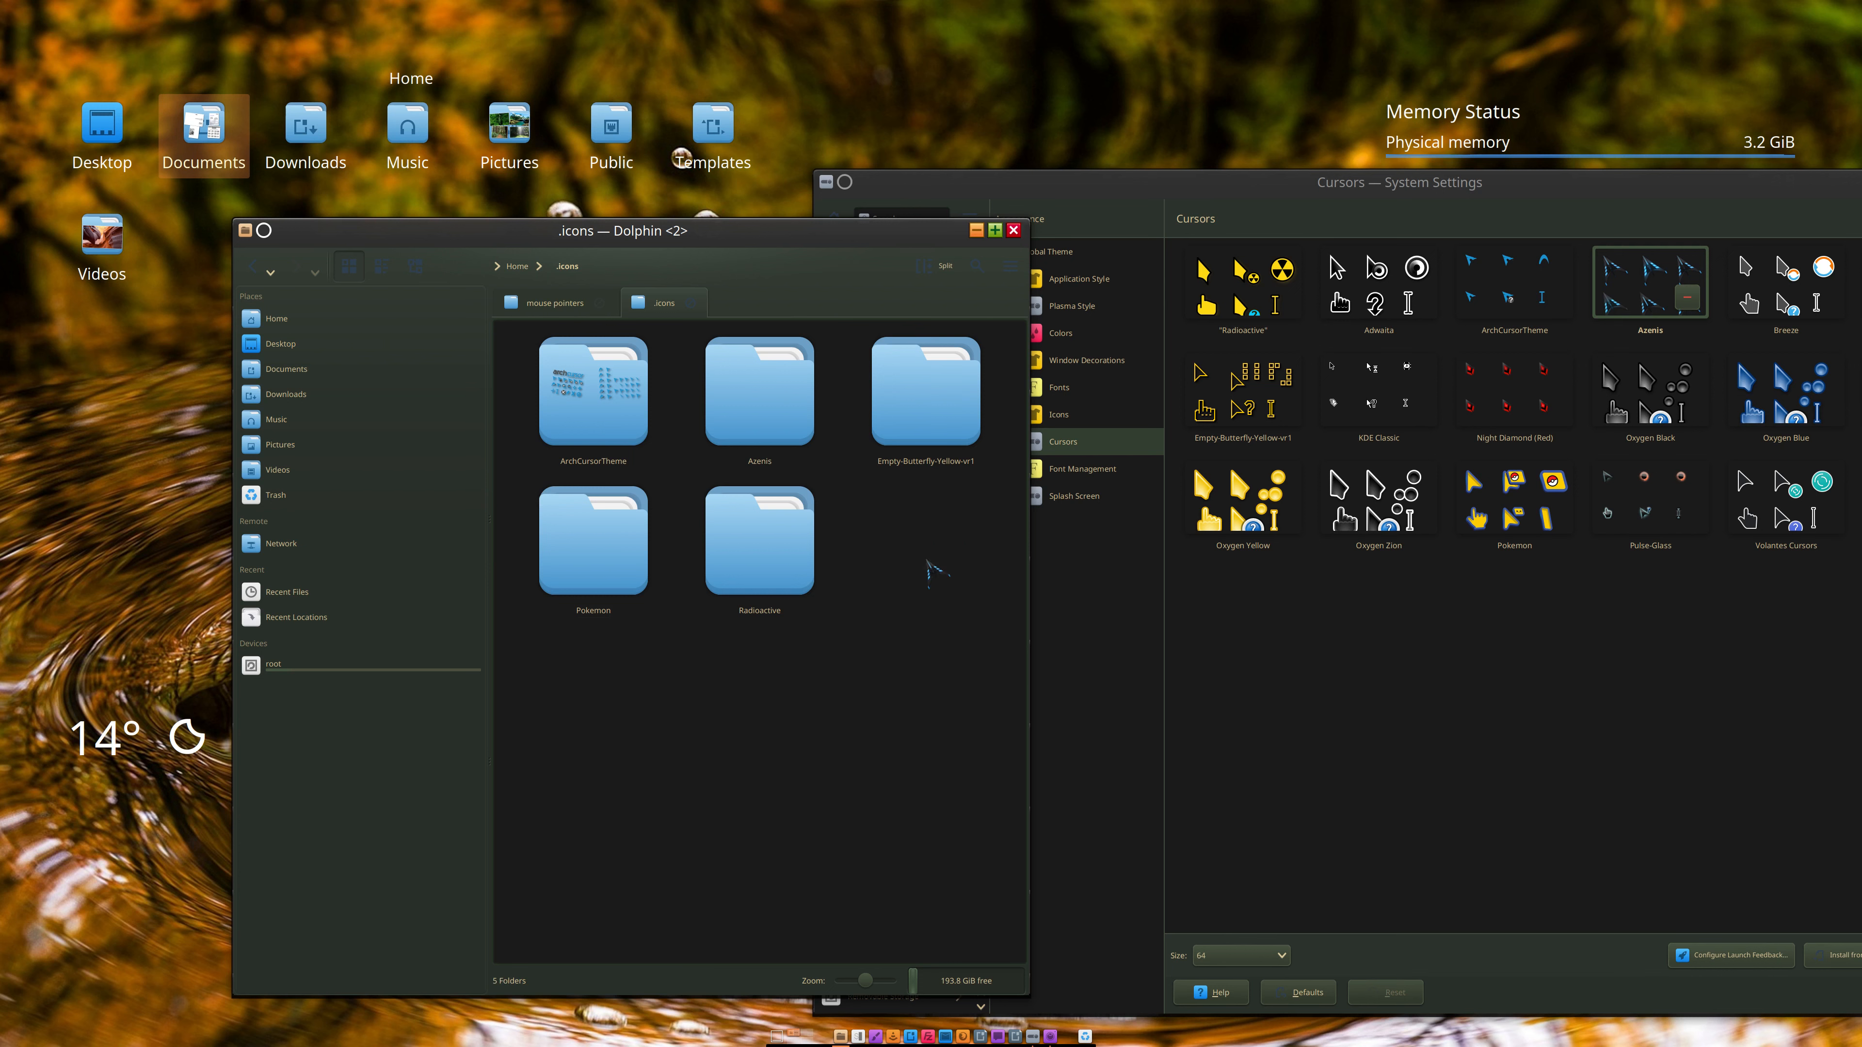
Step: Reload the Cursors settings page by switching to Icons and back, and check the list of installed themes
{"action": "left_click", "coordinate": [1134, 185]}
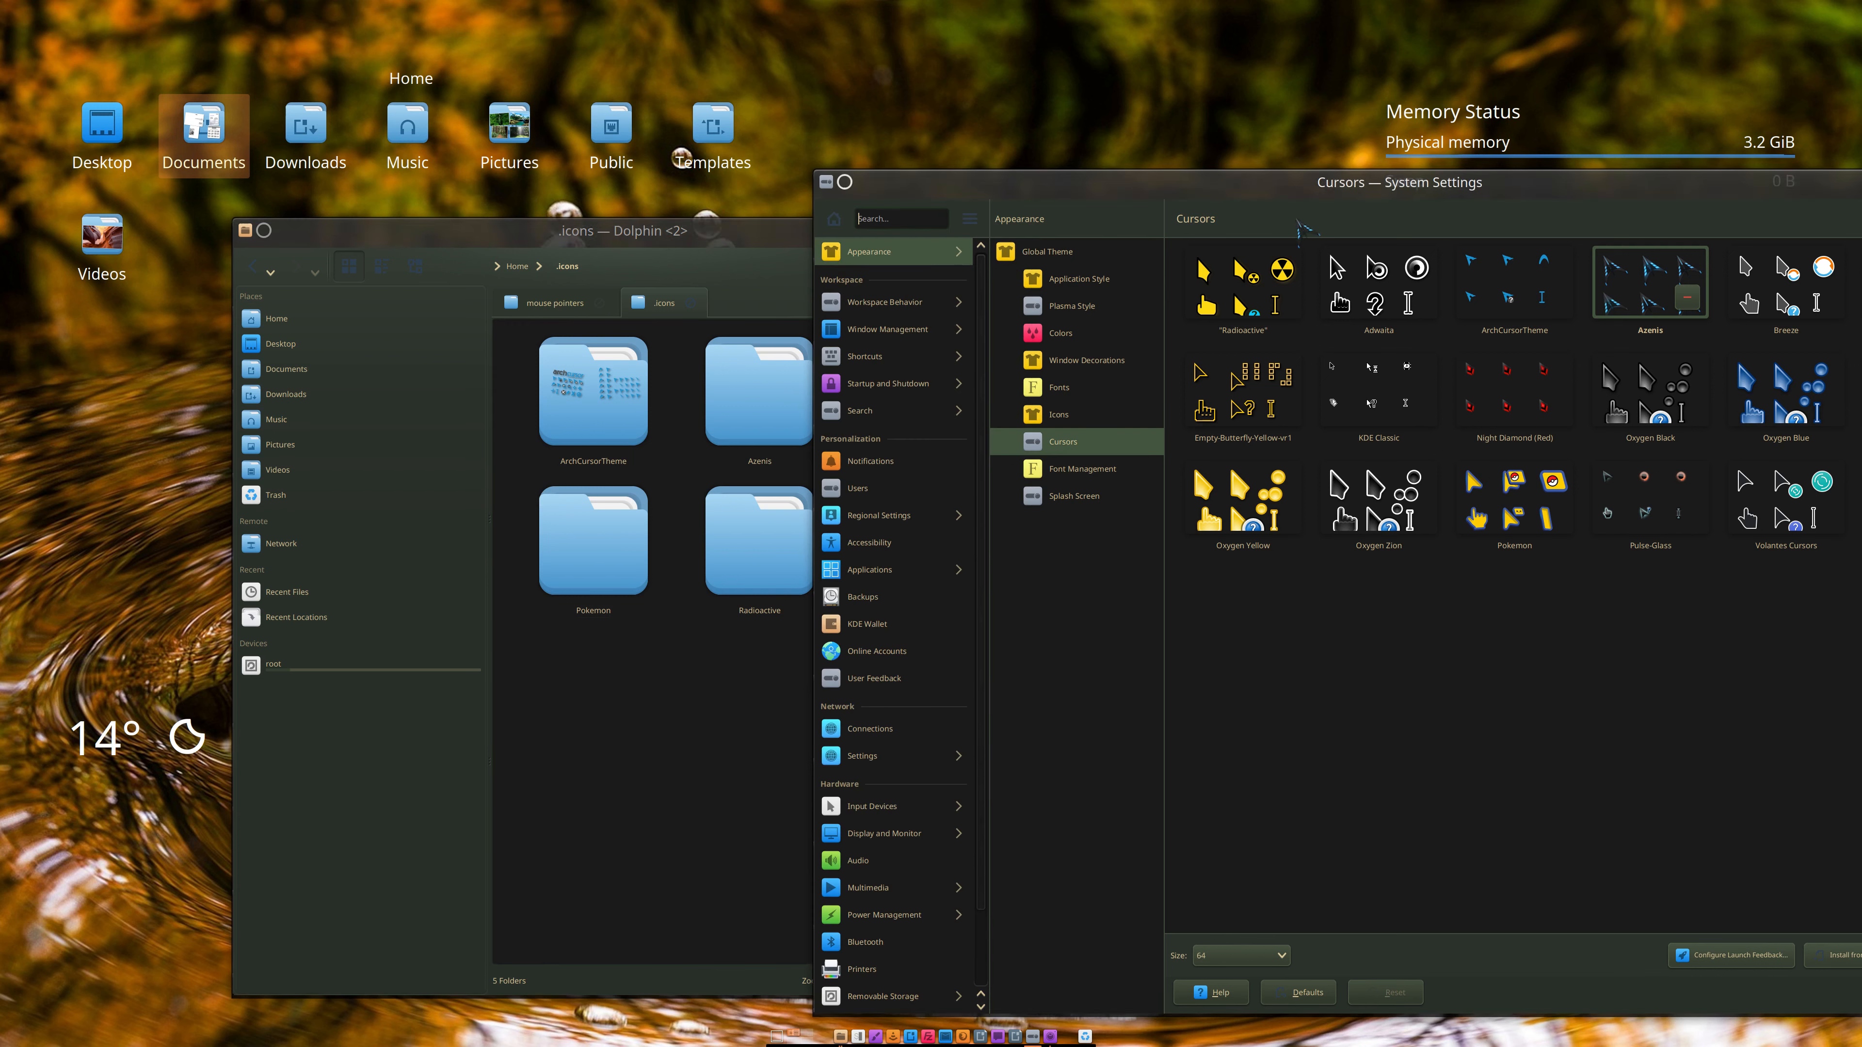
{"action": "left_click", "coordinate": [1081, 415]}
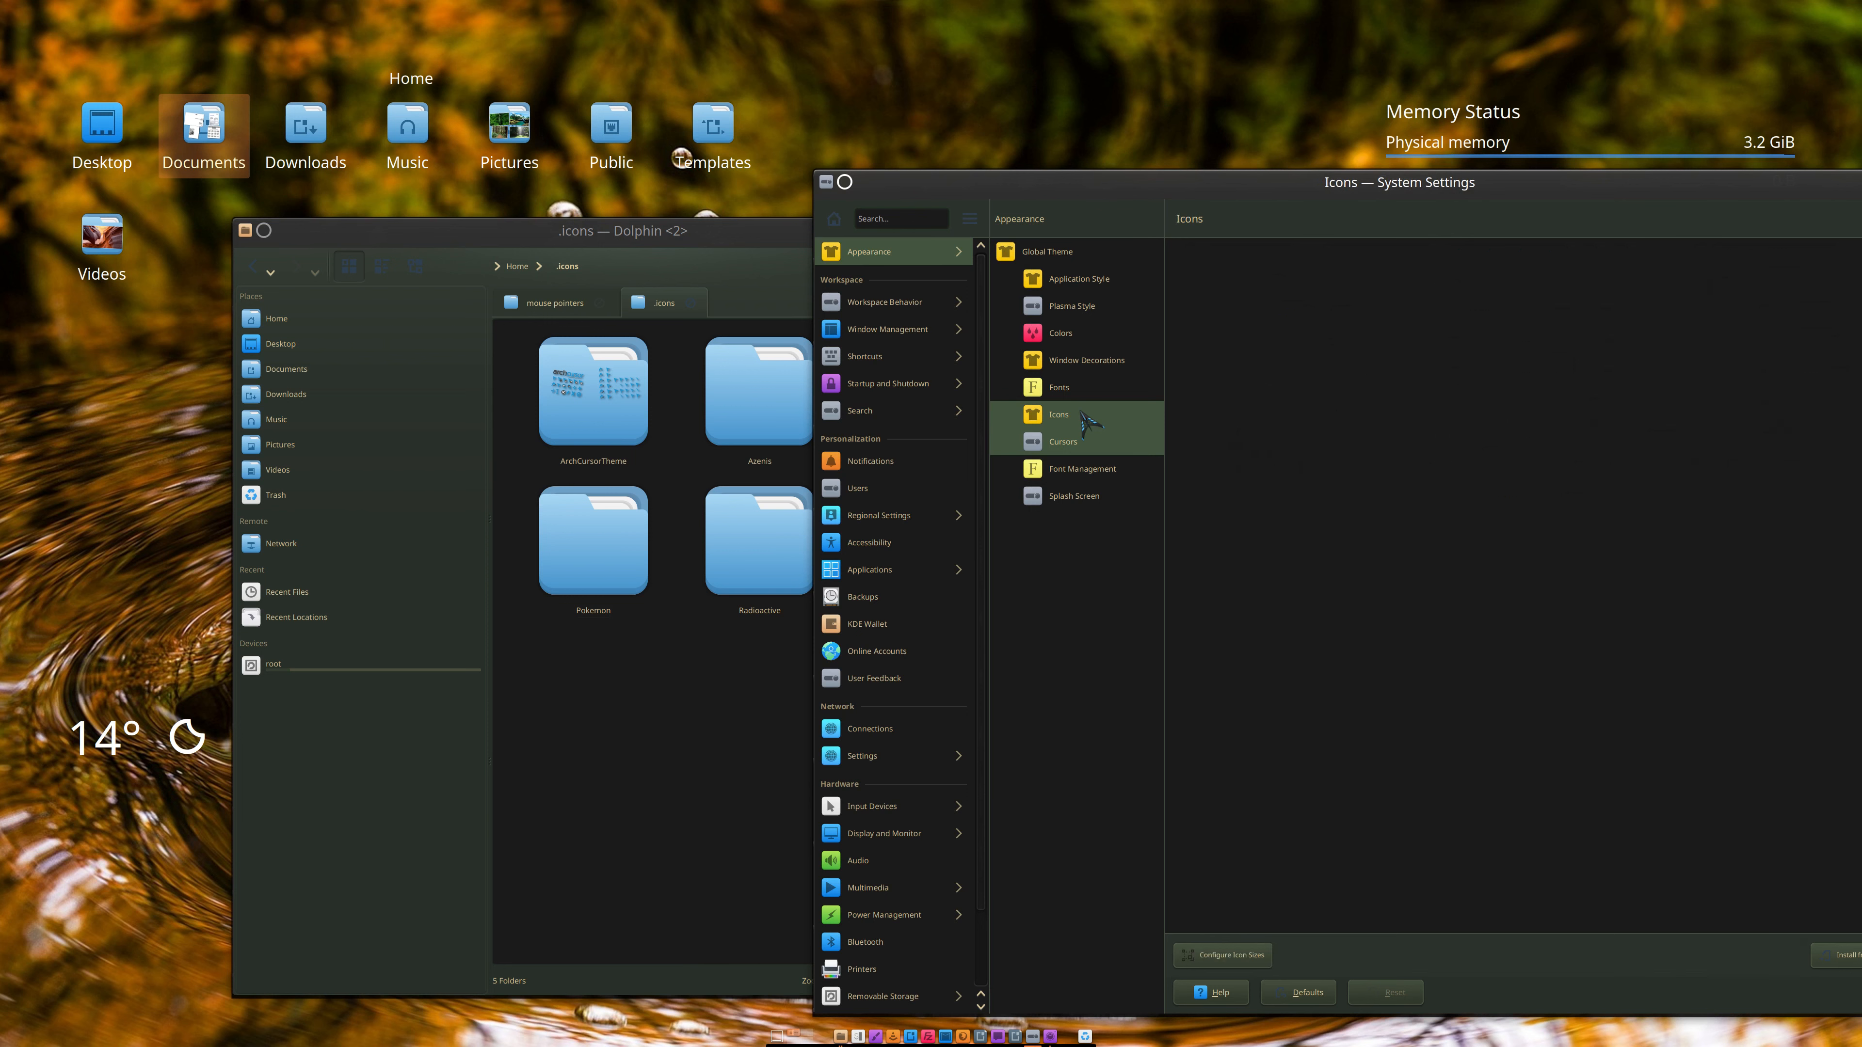
{"action": "left_click", "coordinate": [1074, 444]}
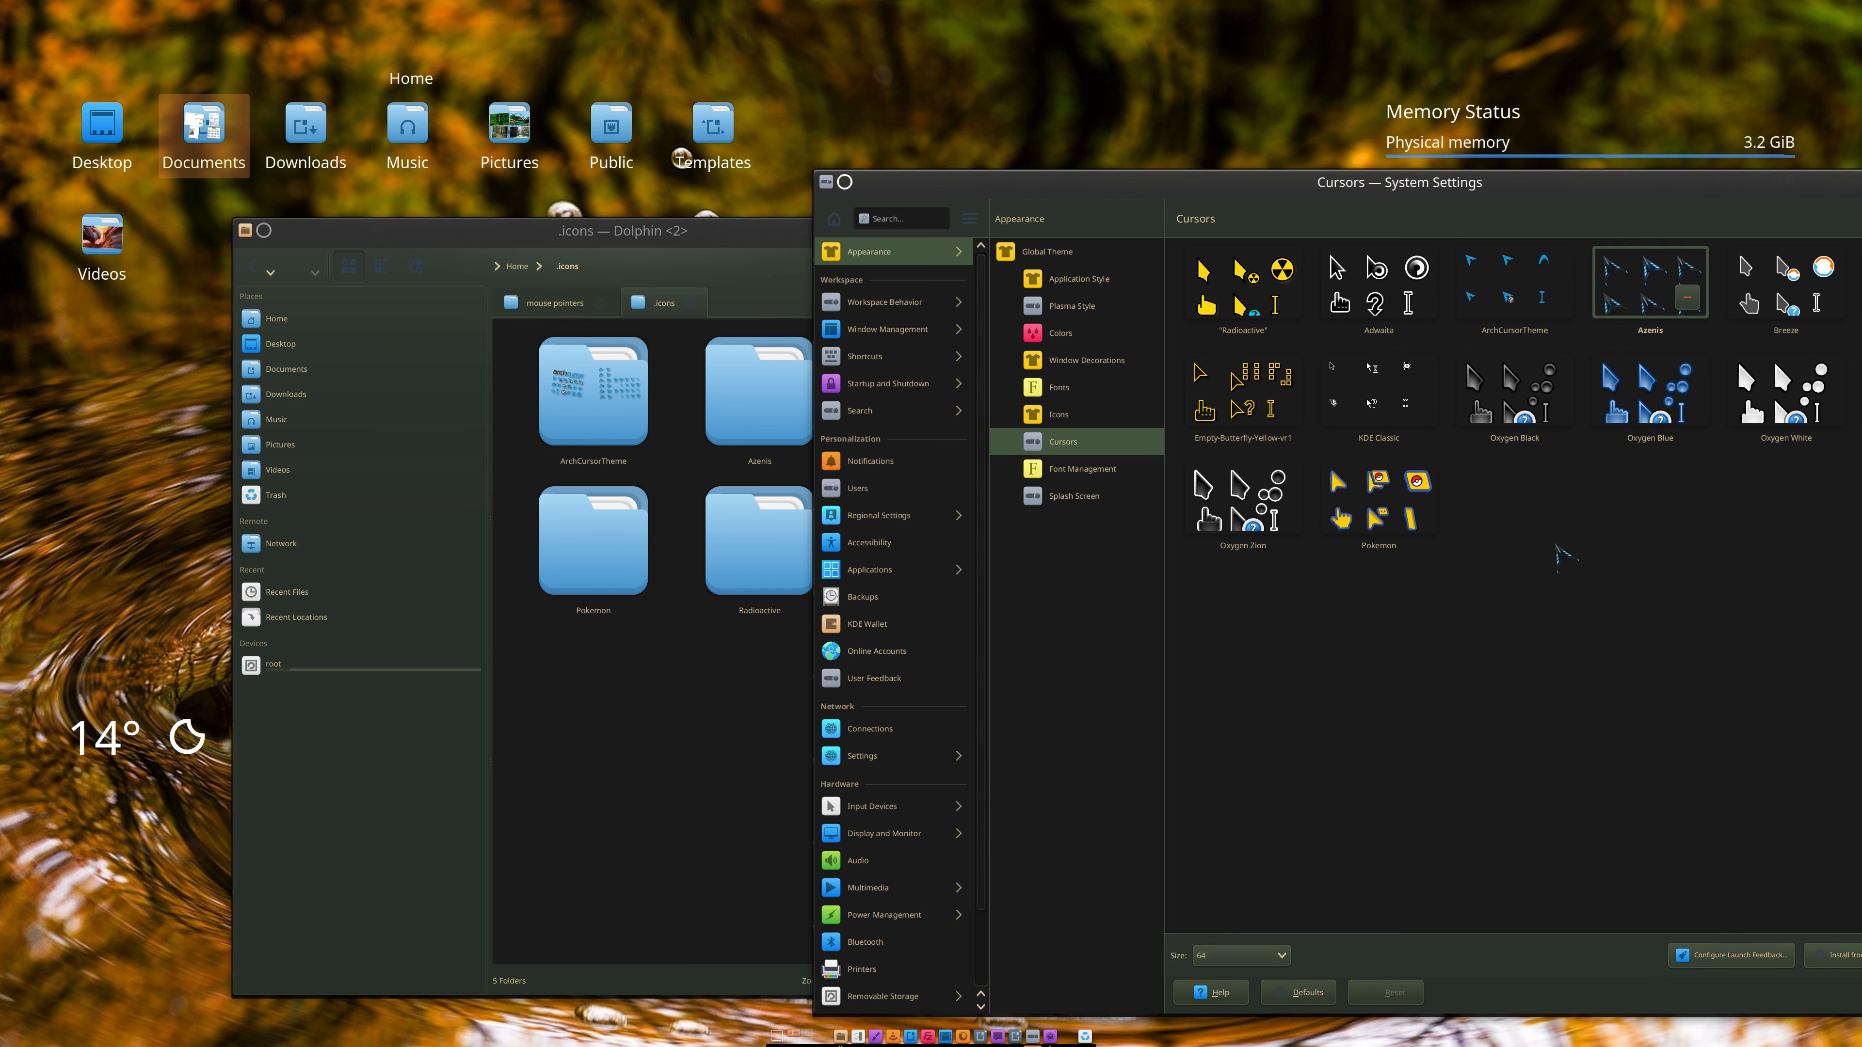
Step: Restore Night Diamond (Red), Pulse-Glass and volantes_cursors from the trash, and reload the Cursors settings page
{"action": "left_click", "coordinate": [284, 498]}
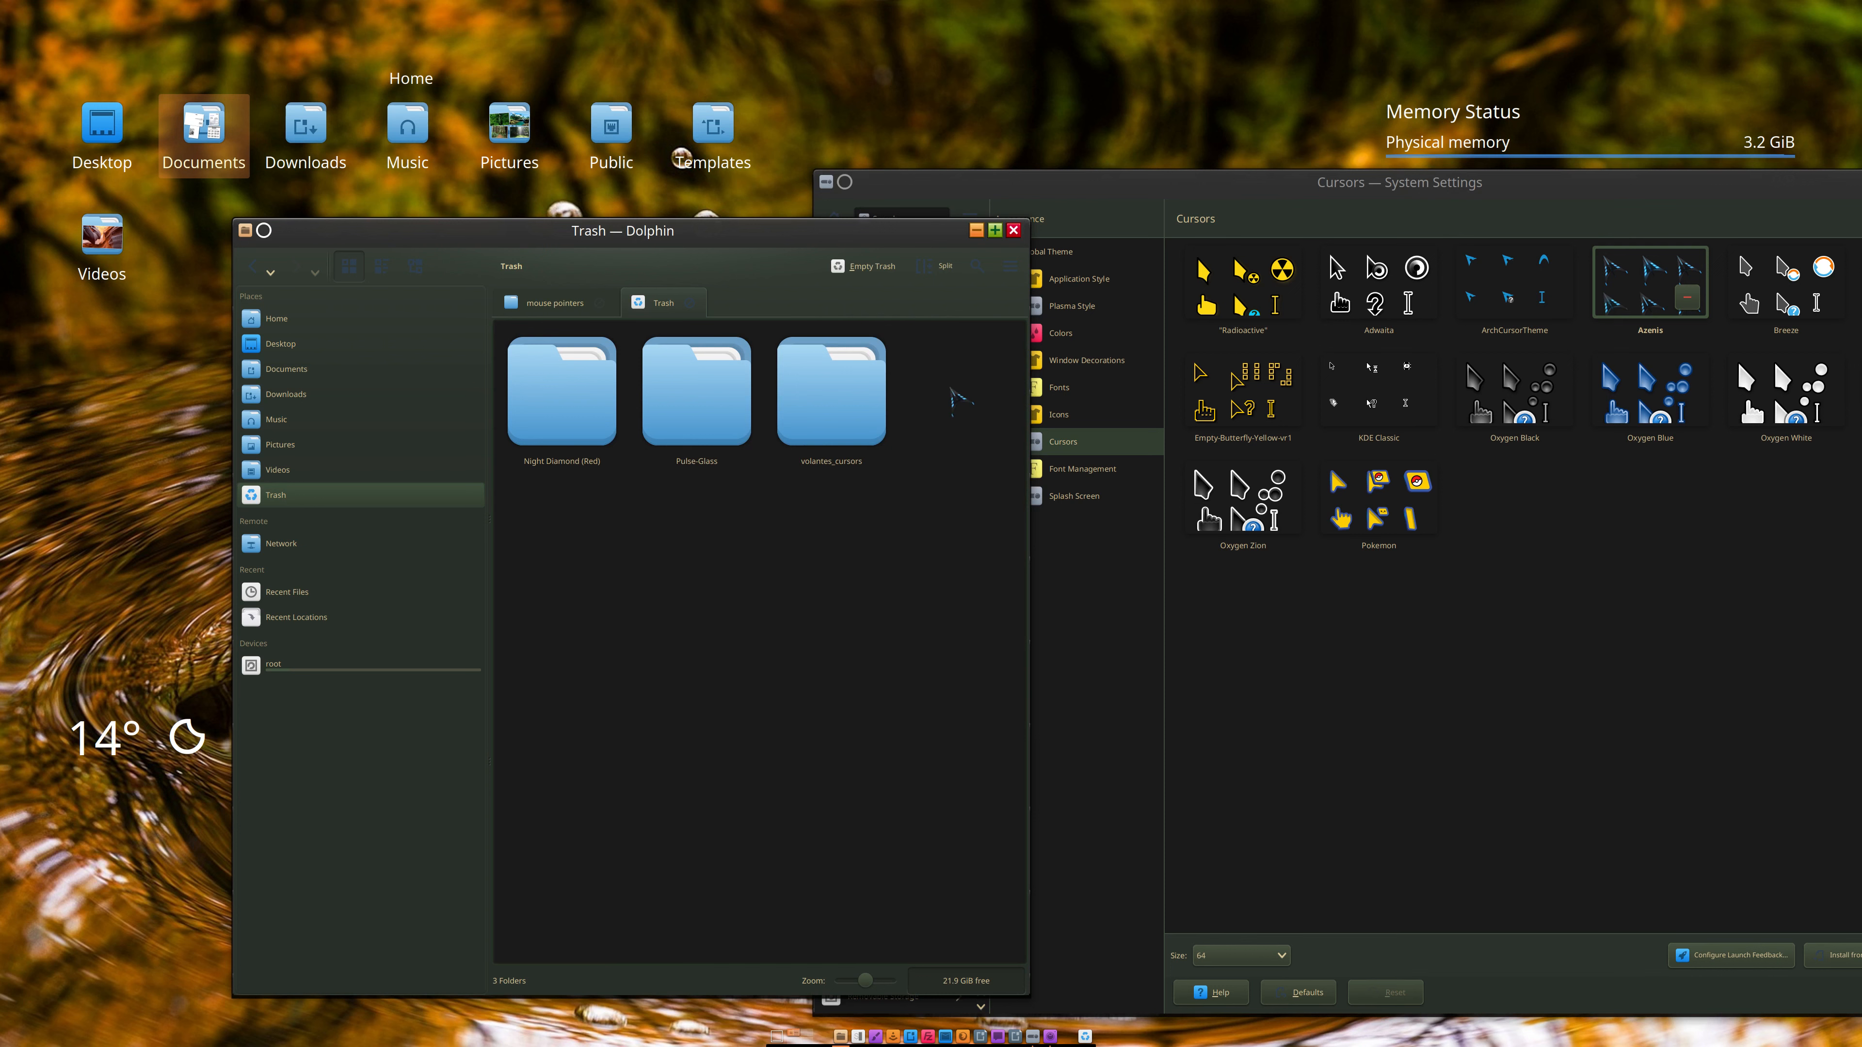
{"action": "left_click_drag", "start_coordinate": [952, 385], "coordinate": [526, 509]}
{"action": "right_click", "coordinate": [724, 403]}
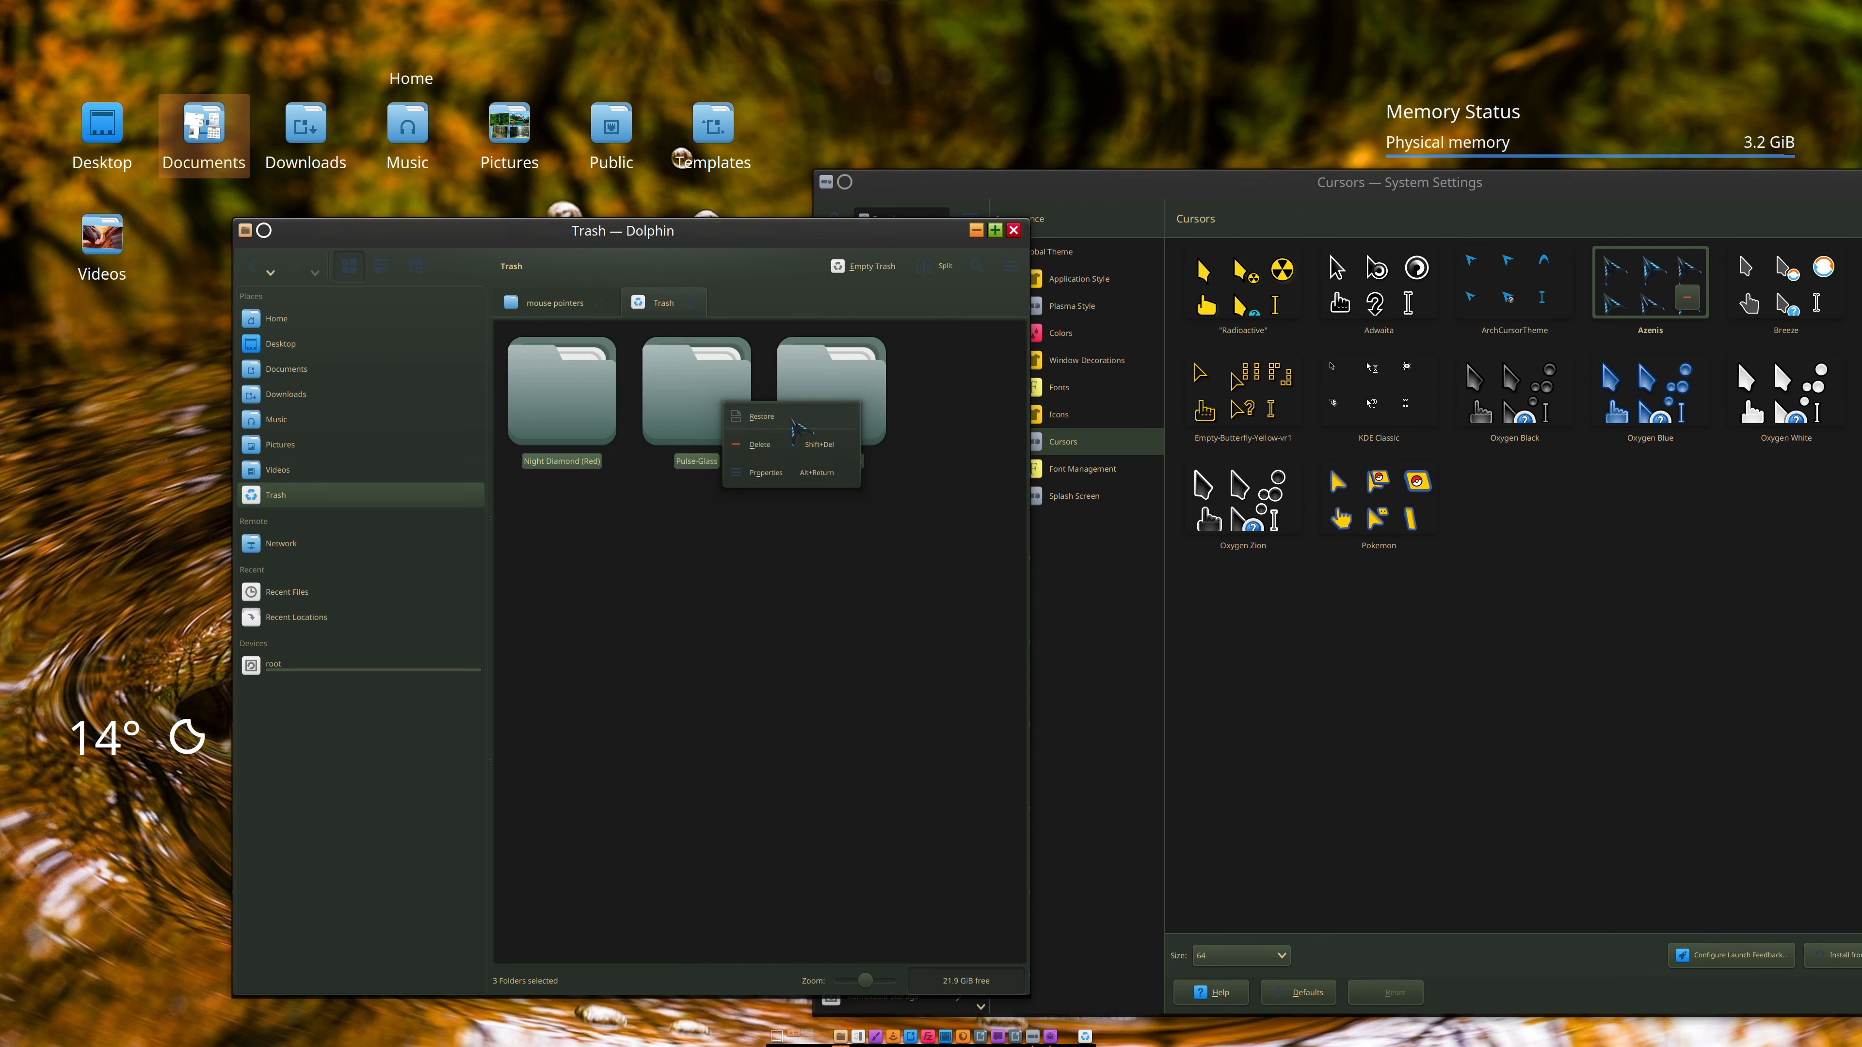
{"action": "left_click", "coordinate": [791, 418]}
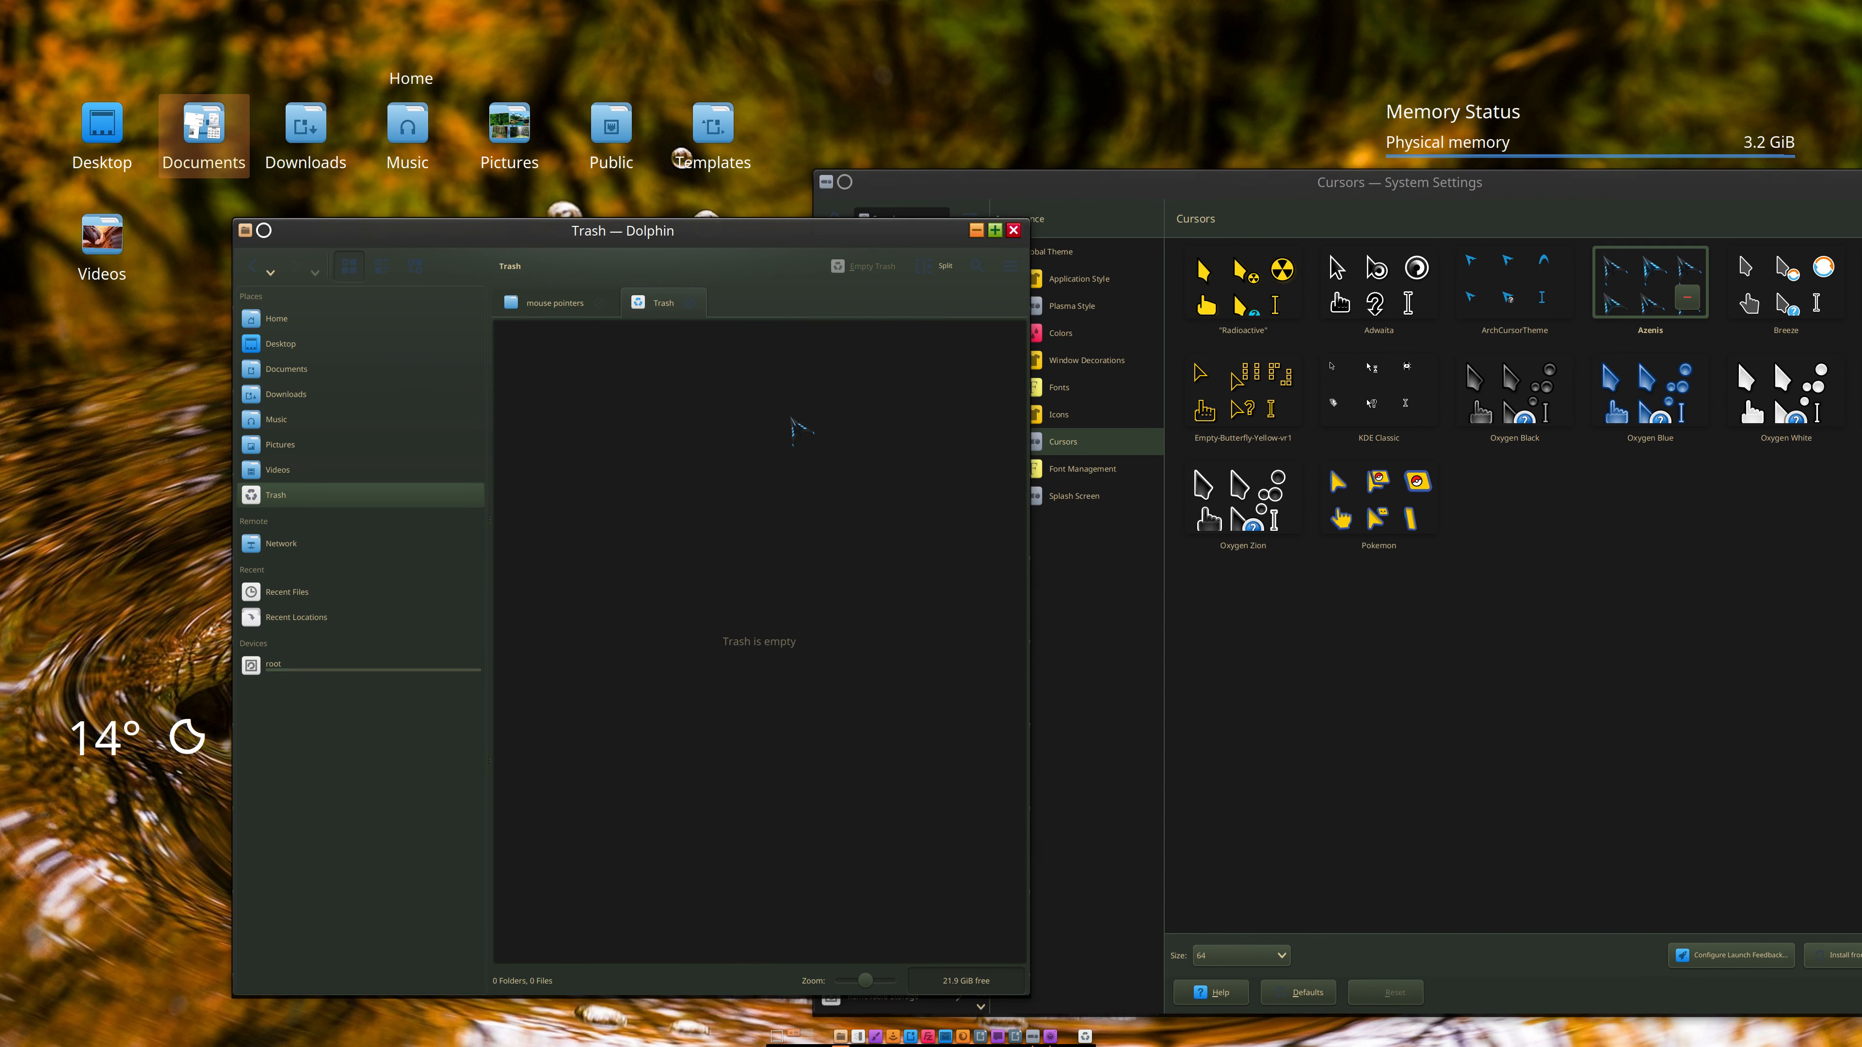
{"action": "left_click", "coordinate": [1059, 414]}
{"action": "left_click", "coordinate": [1063, 442]}
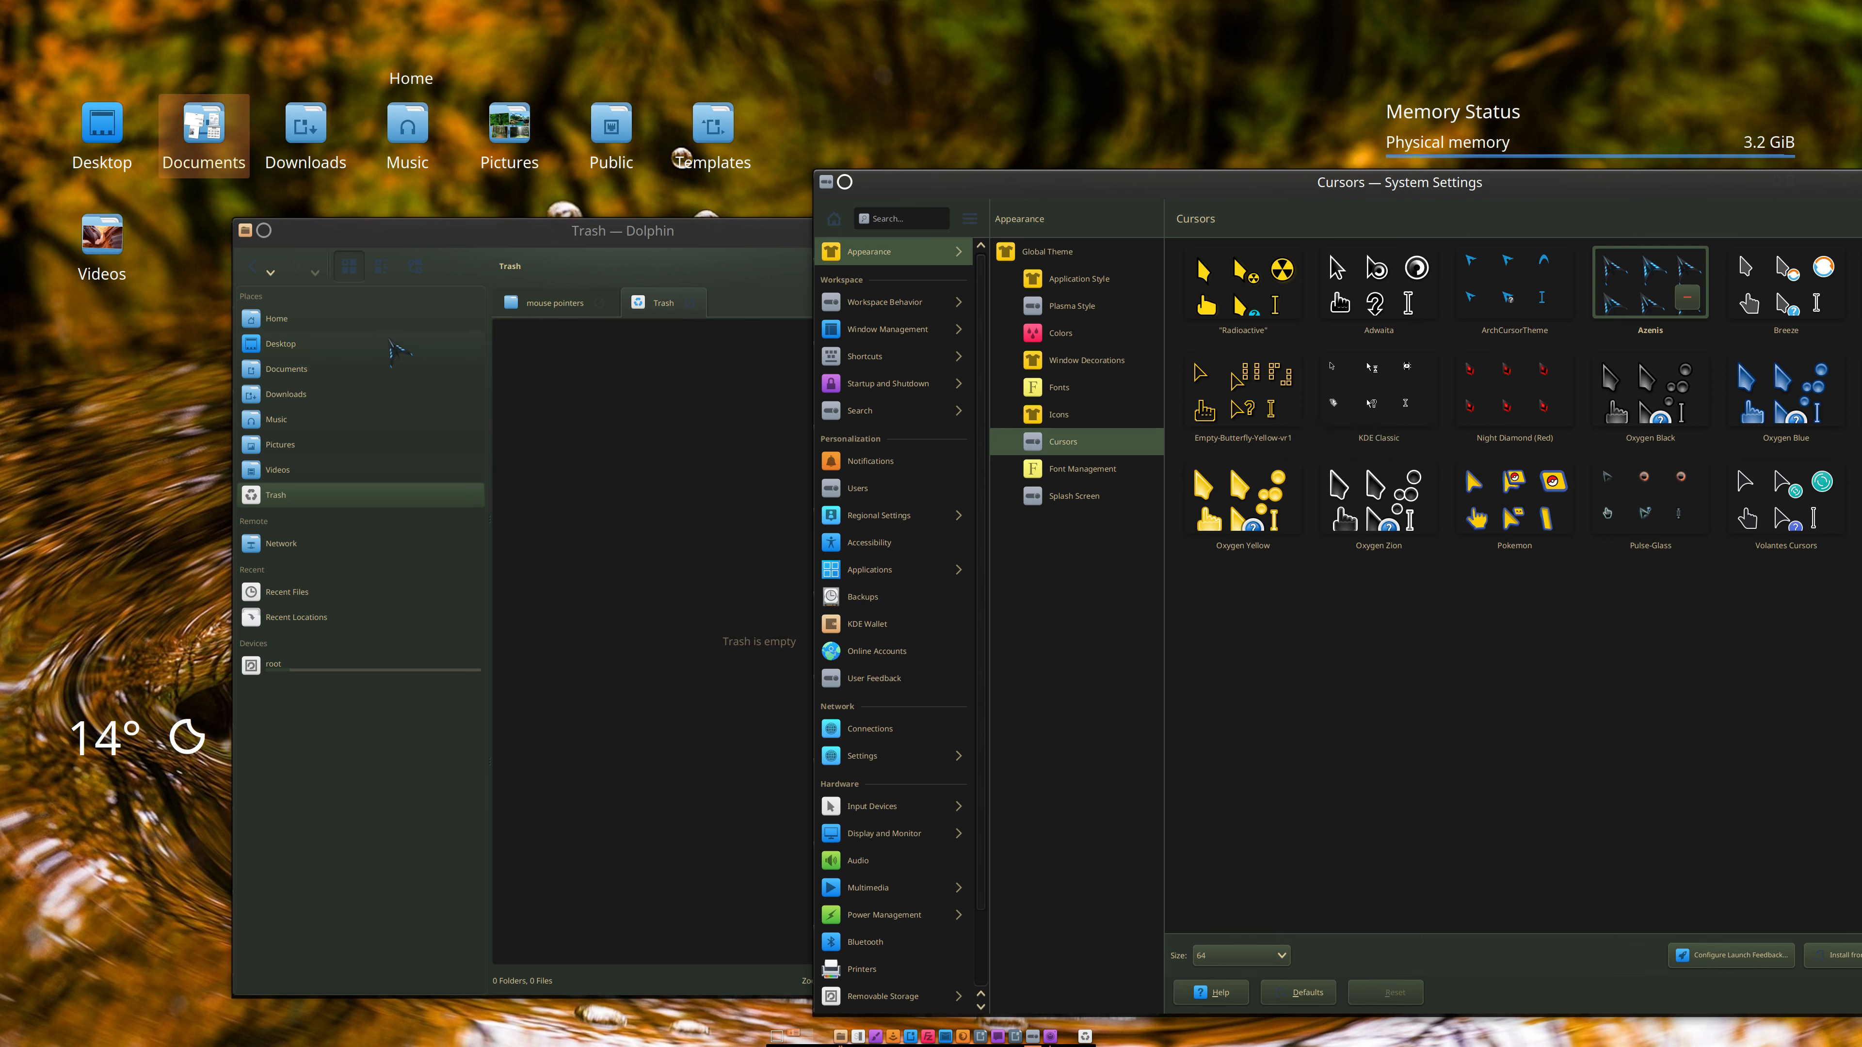
Step: Reopen .icons from the Home folder and move Pulse-Glass, ArchCursorTheme and Night Diamond (Red) to the trash together
{"action": "left_click", "coordinate": [342, 322]}
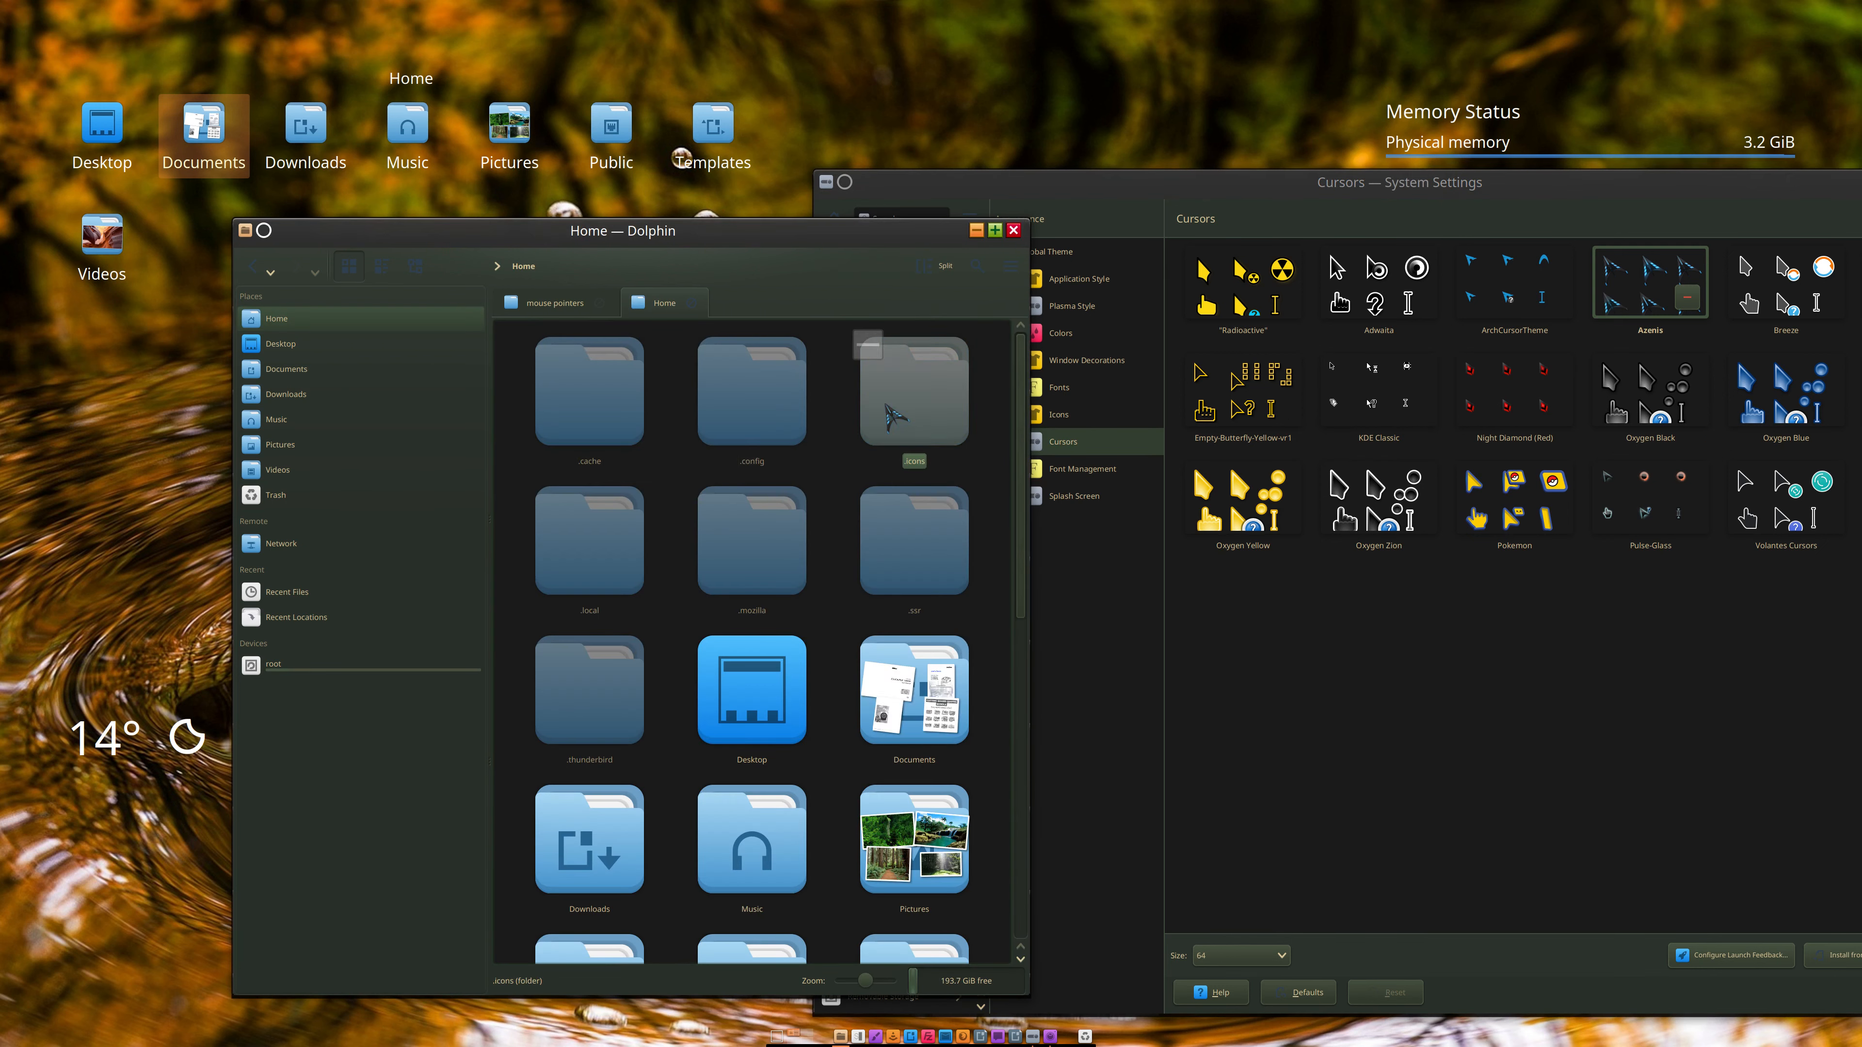
{"action": "left_click", "coordinate": [885, 404]}
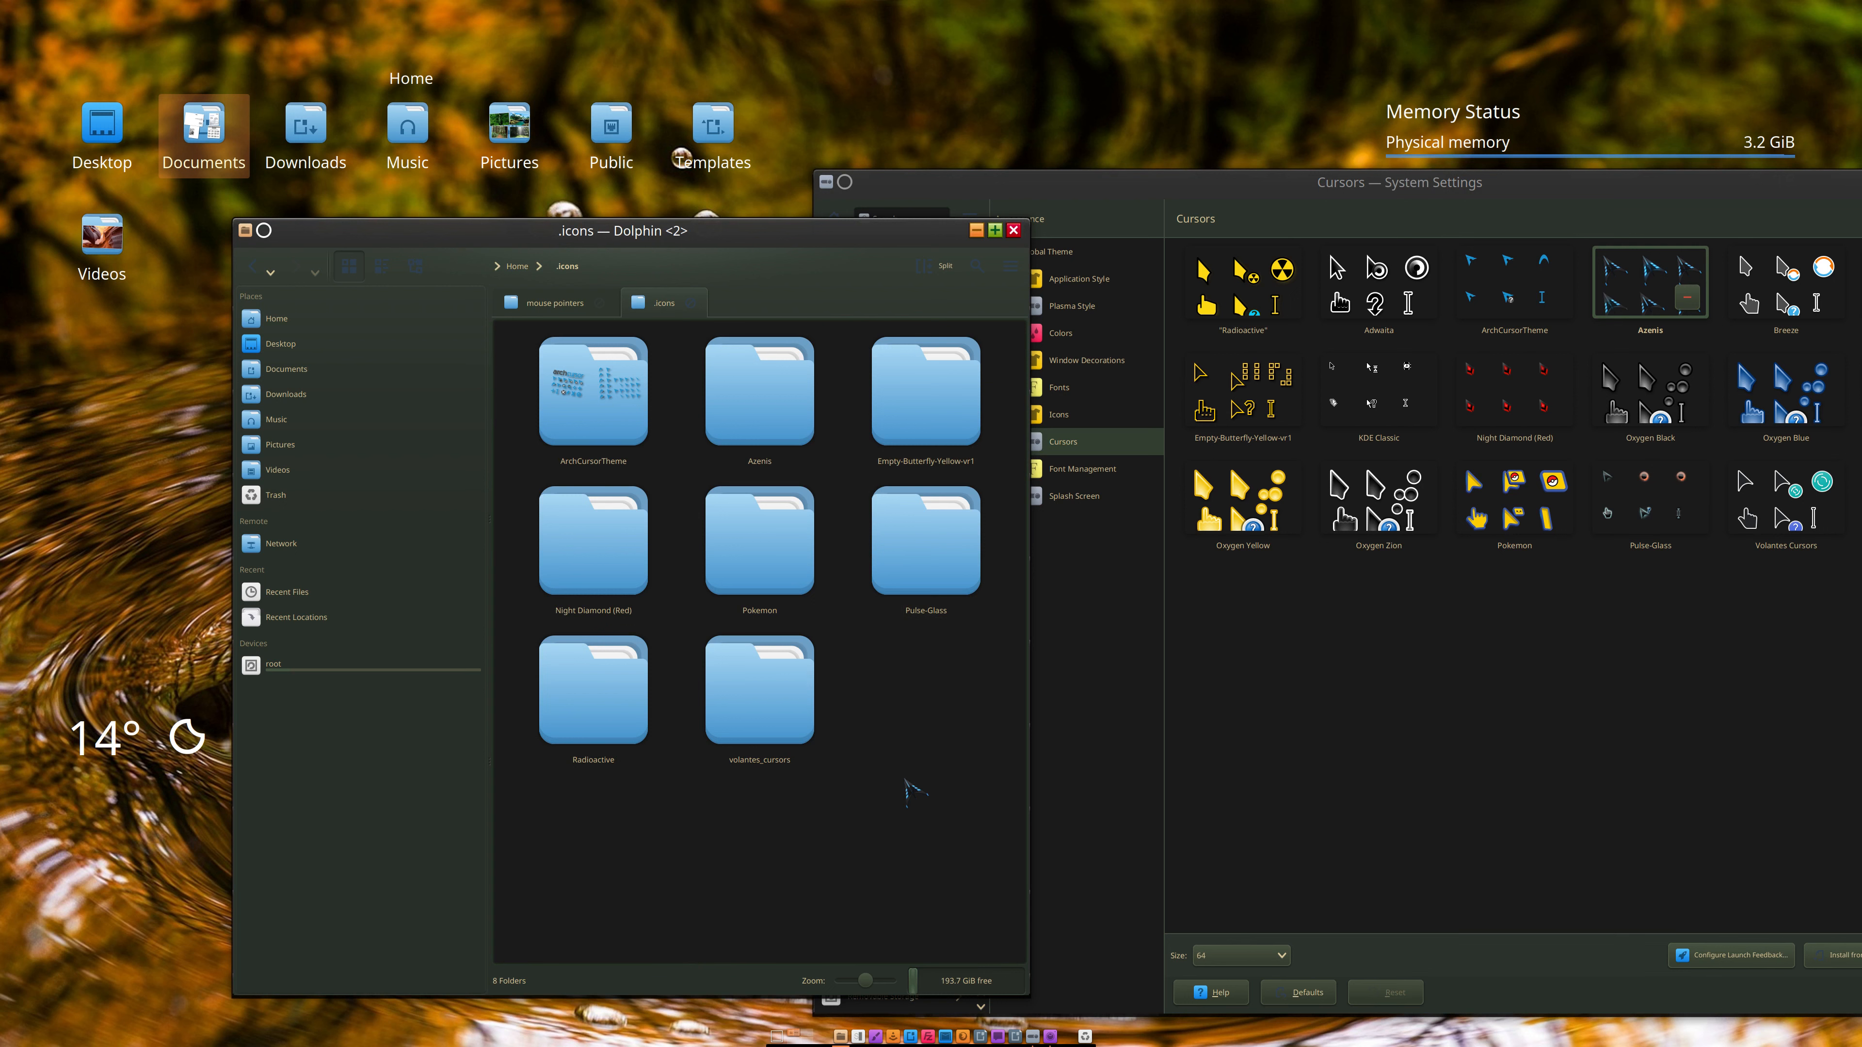
{"action": "left_click", "coordinate": [918, 572]}
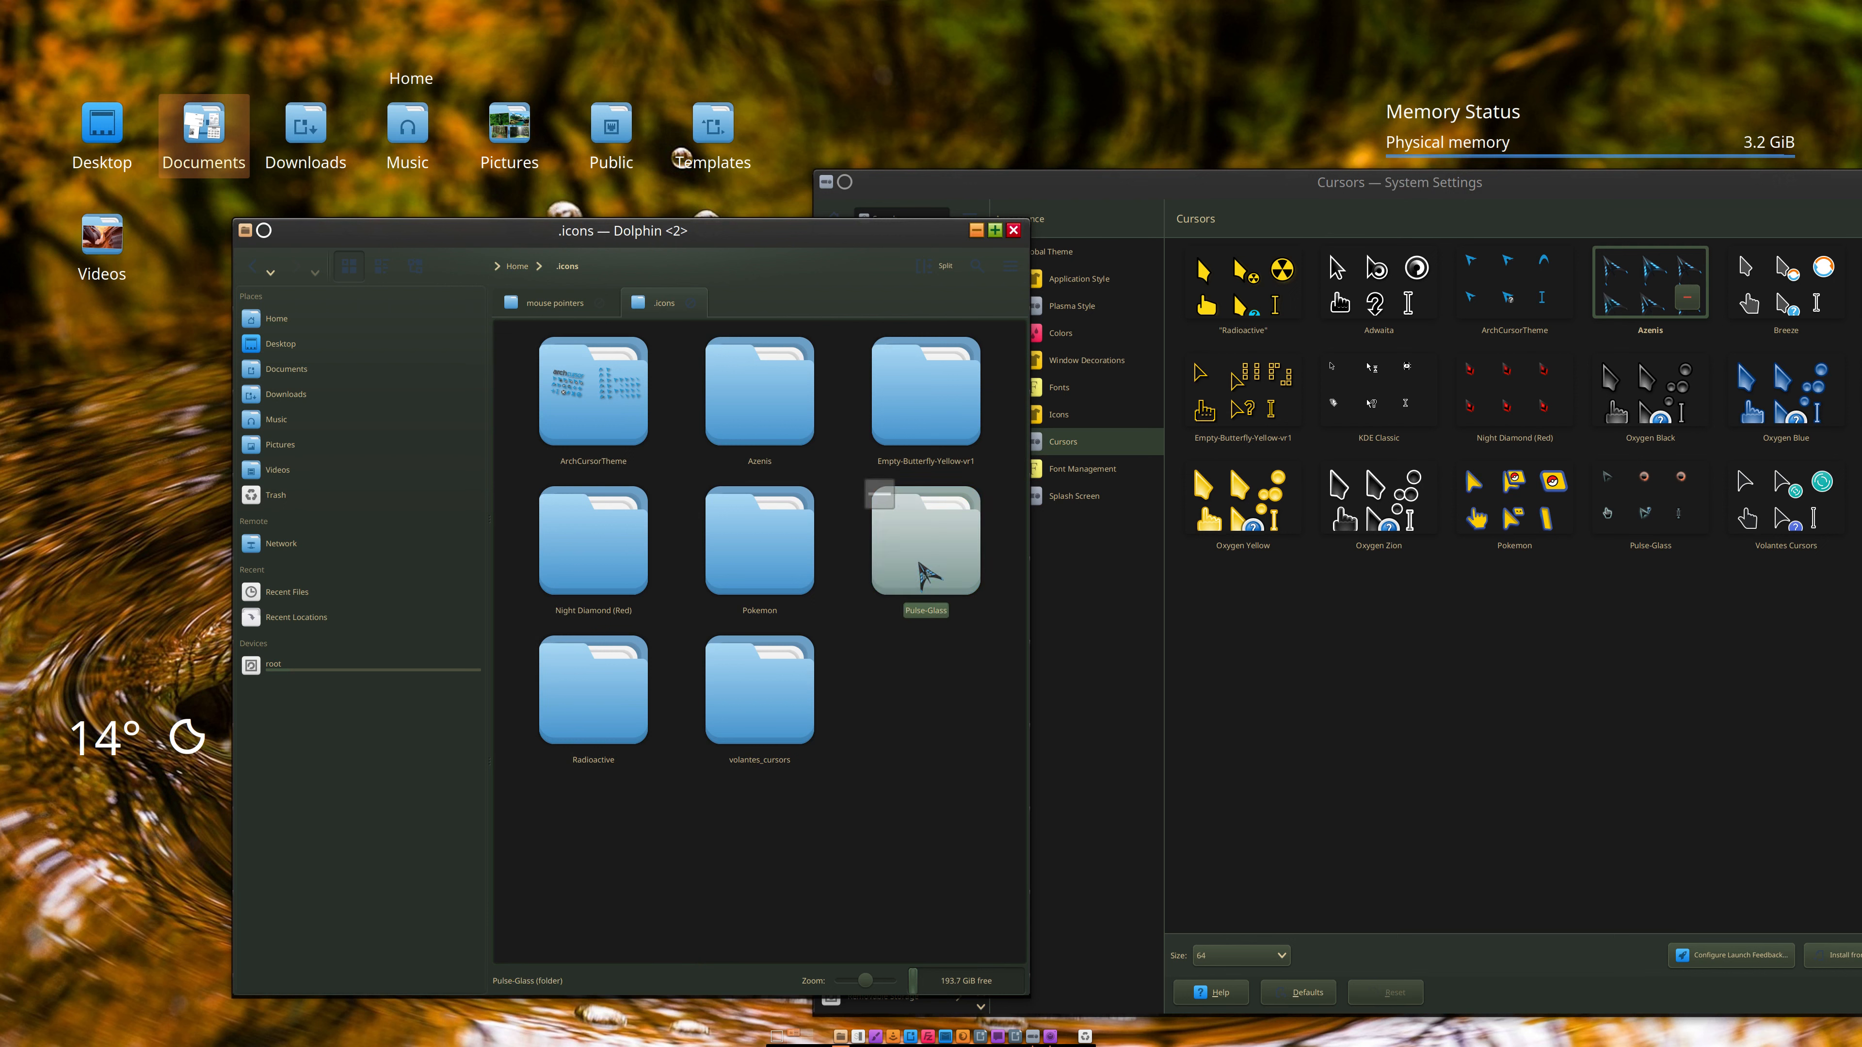
{"action": "left_click", "coordinate": [602, 397], "text": "ctrl"}
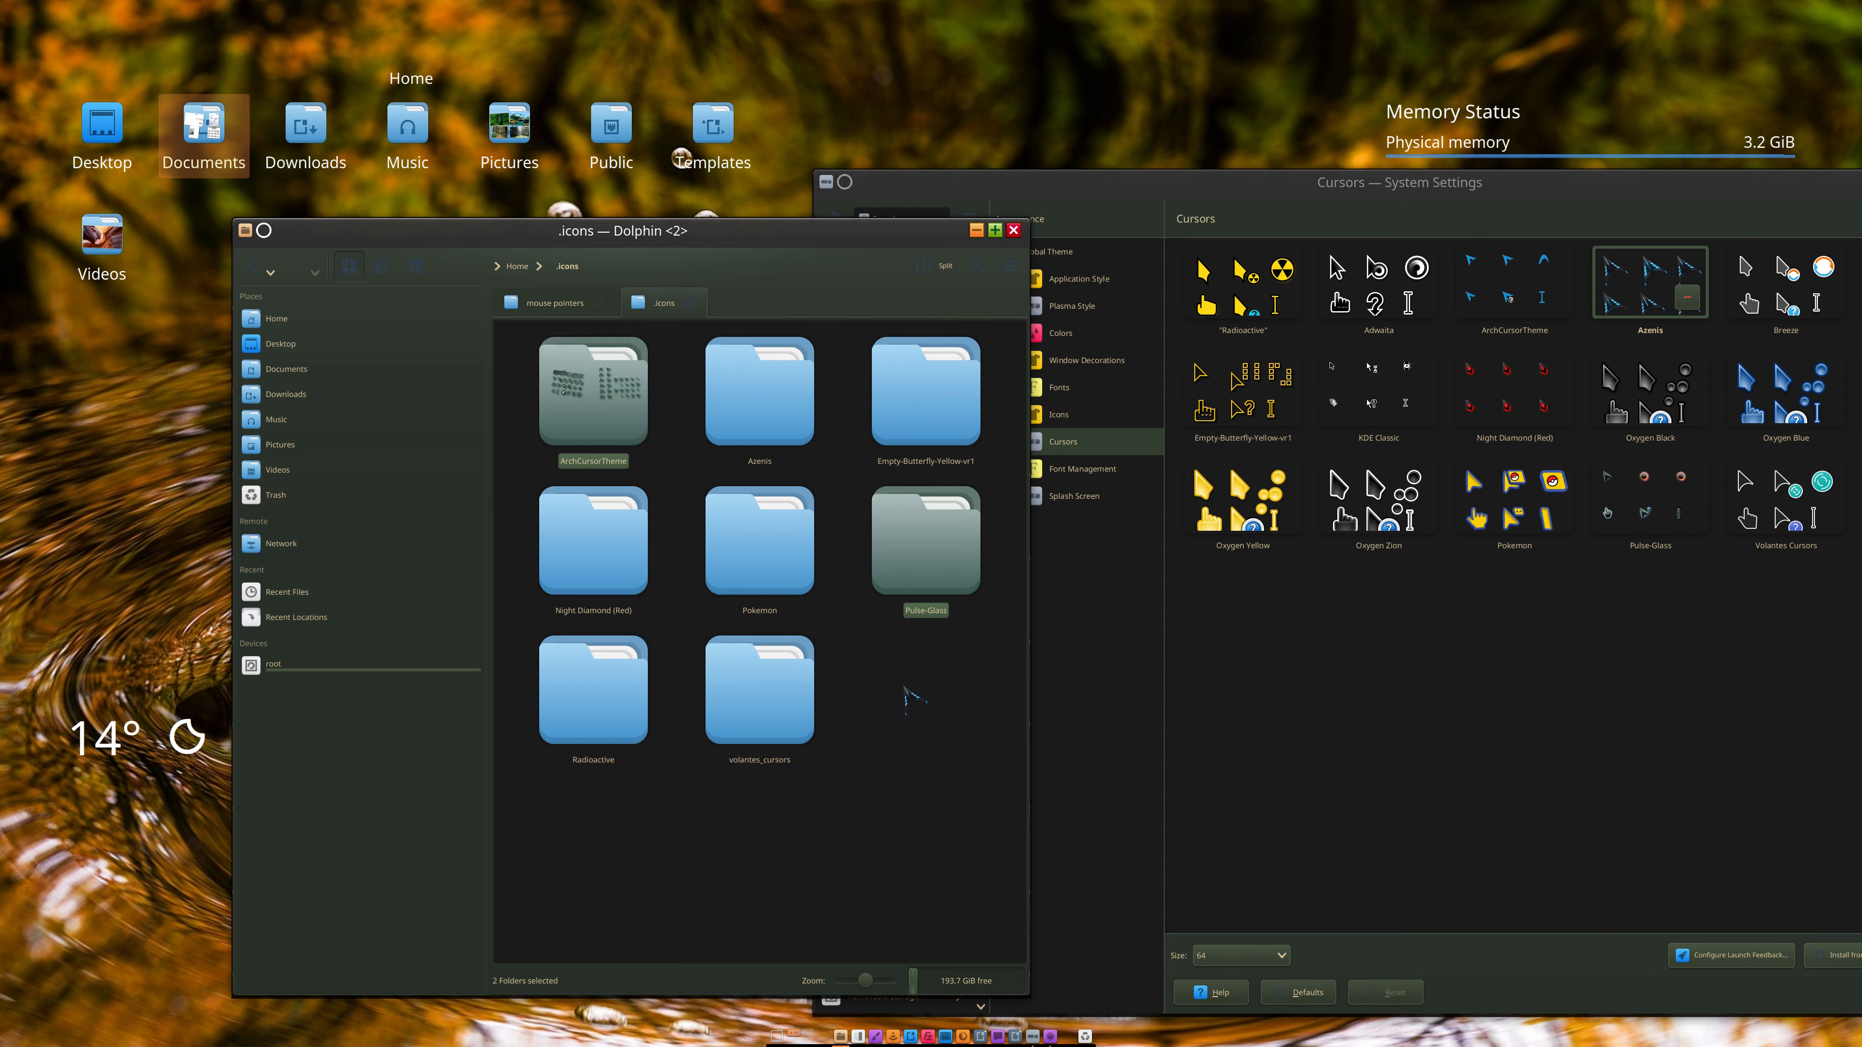
{"action": "left_click", "coordinate": [602, 579], "text": "ctrl"}
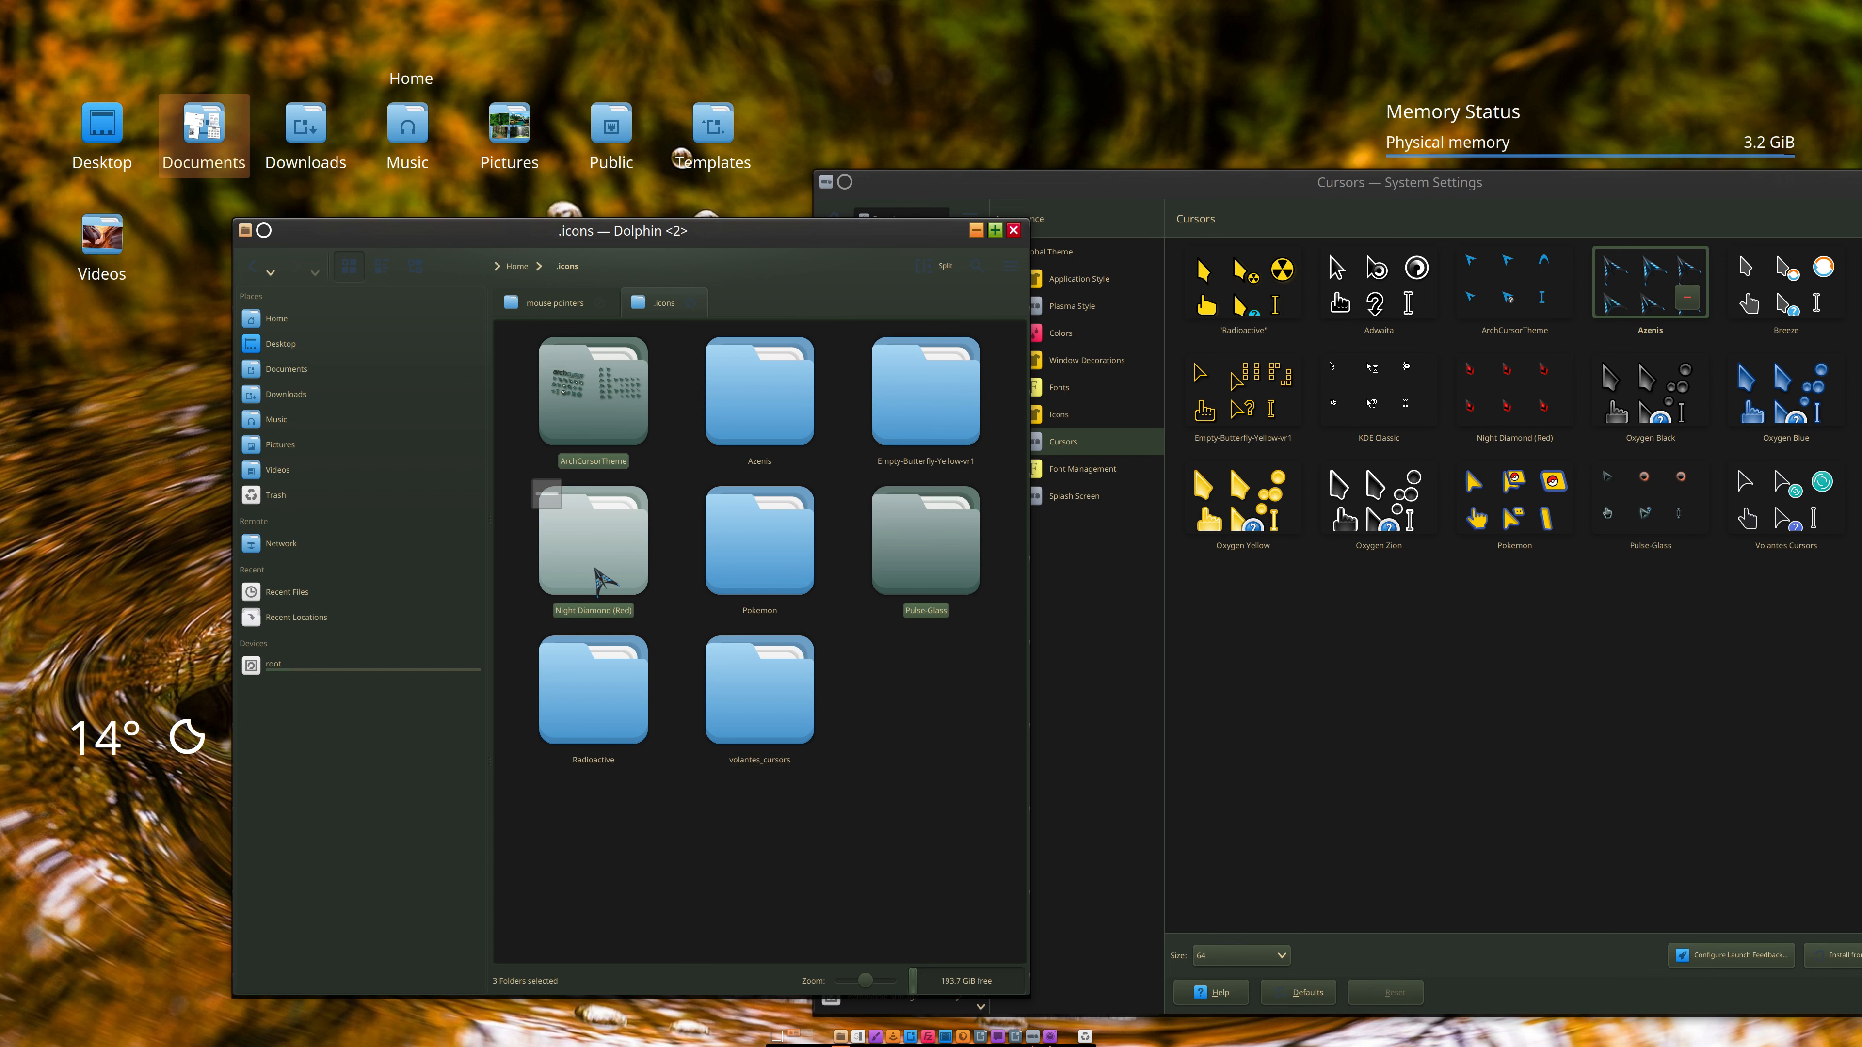
{"action": "key", "text": "Delete"}
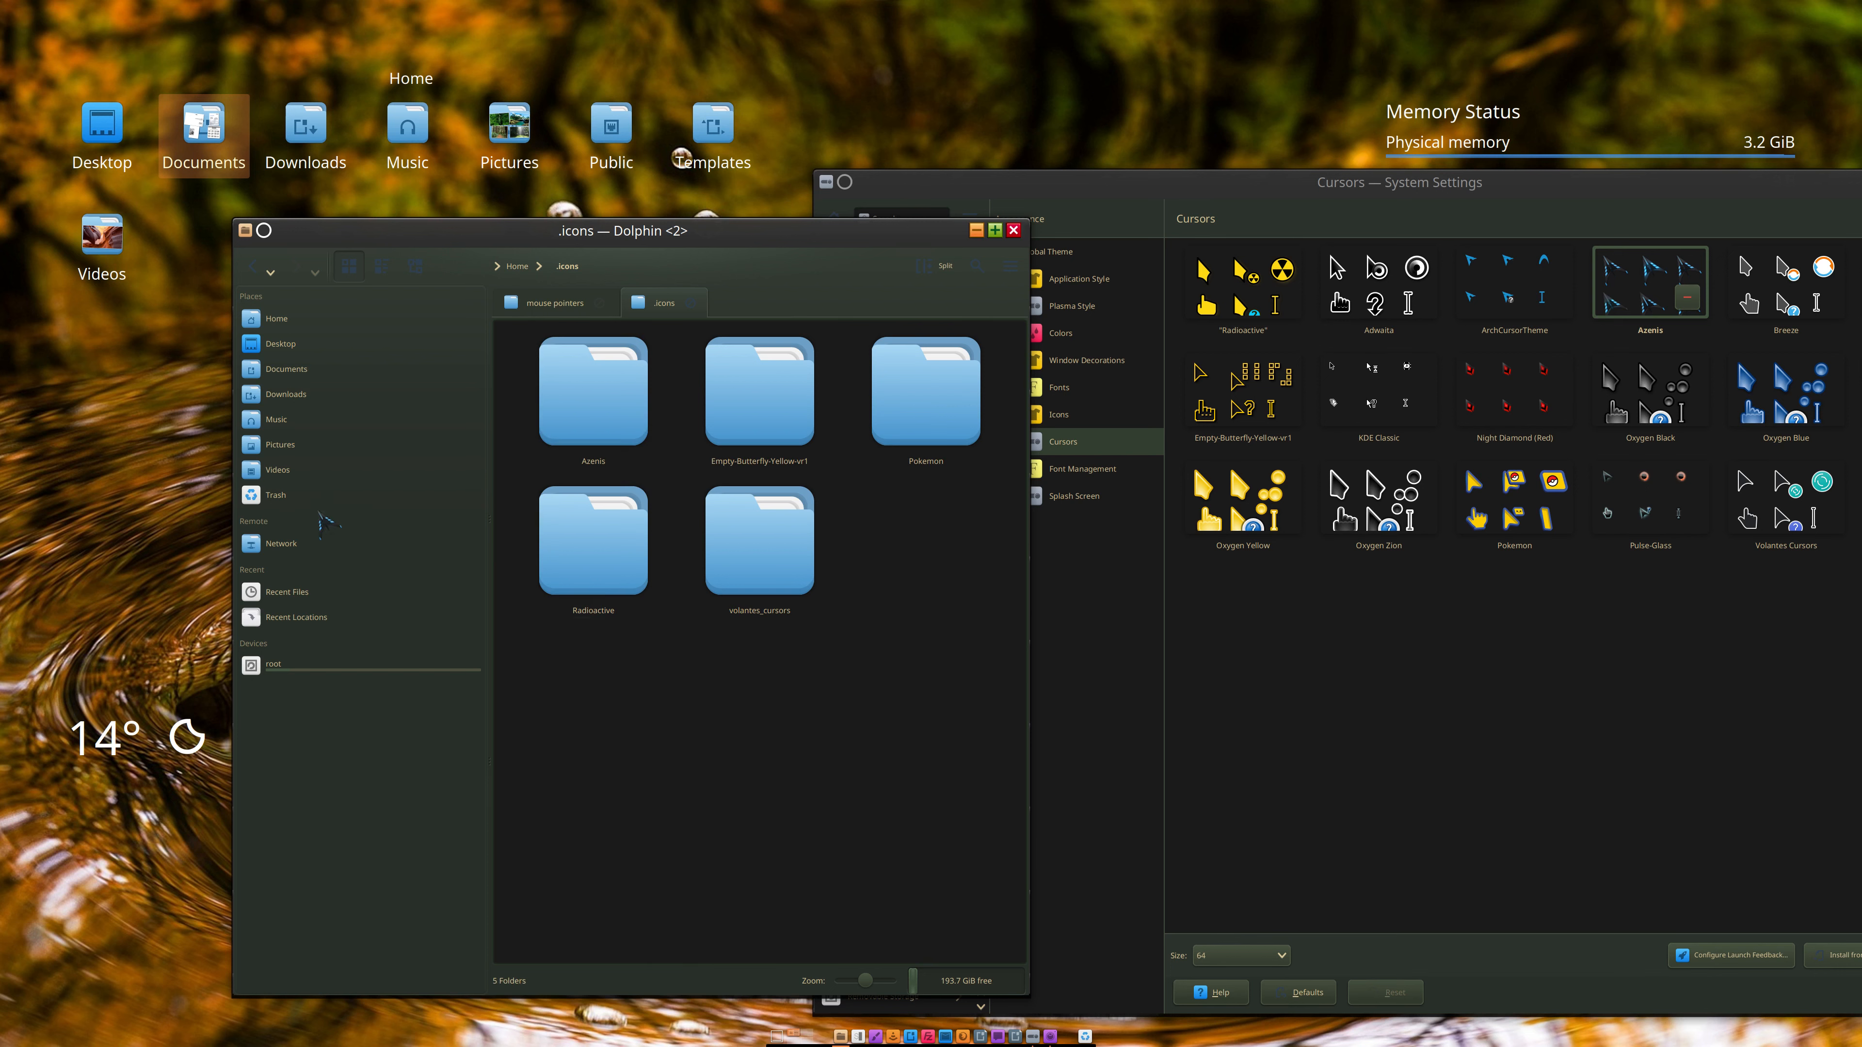
Step: Show the trash contents in the file manager and reload the Cursors settings page to check the theme list
{"action": "left_click", "coordinate": [322, 496]}
{"action": "left_click", "coordinate": [1267, 694]}
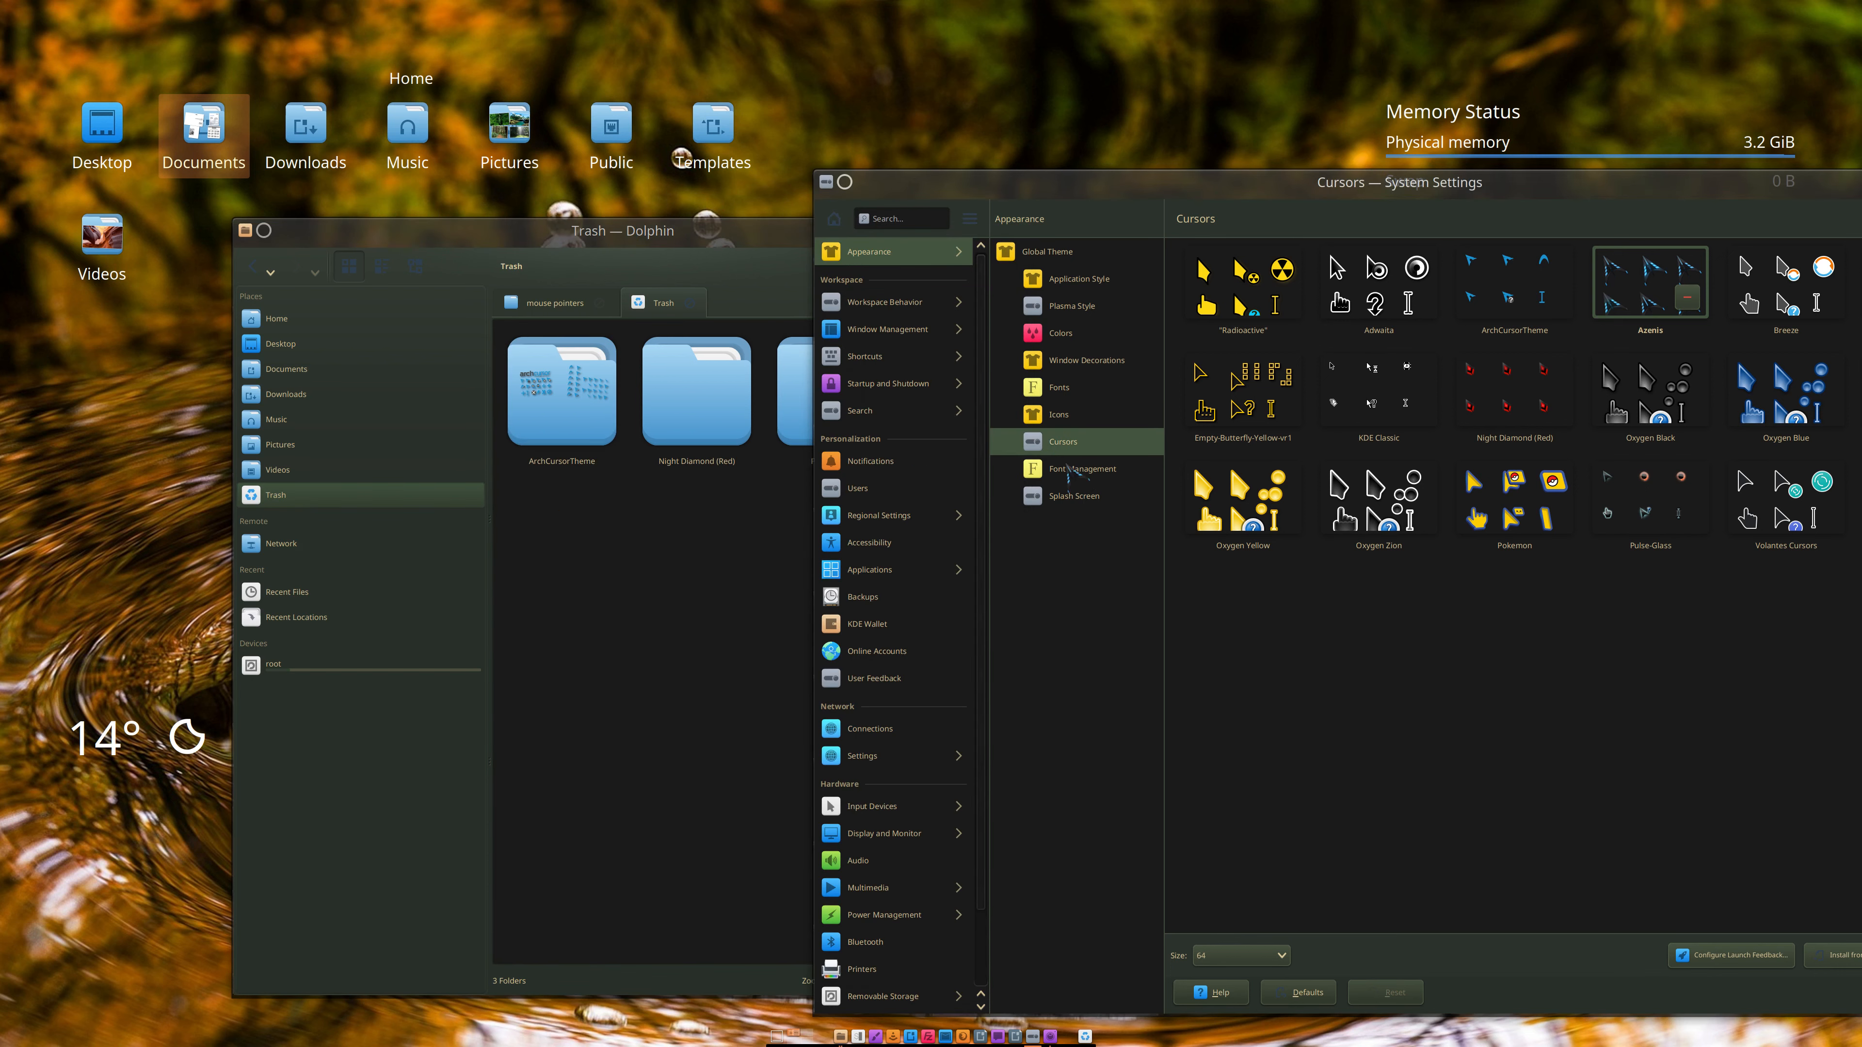
{"action": "left_click", "coordinate": [1034, 414]}
{"action": "left_click", "coordinate": [1061, 440]}
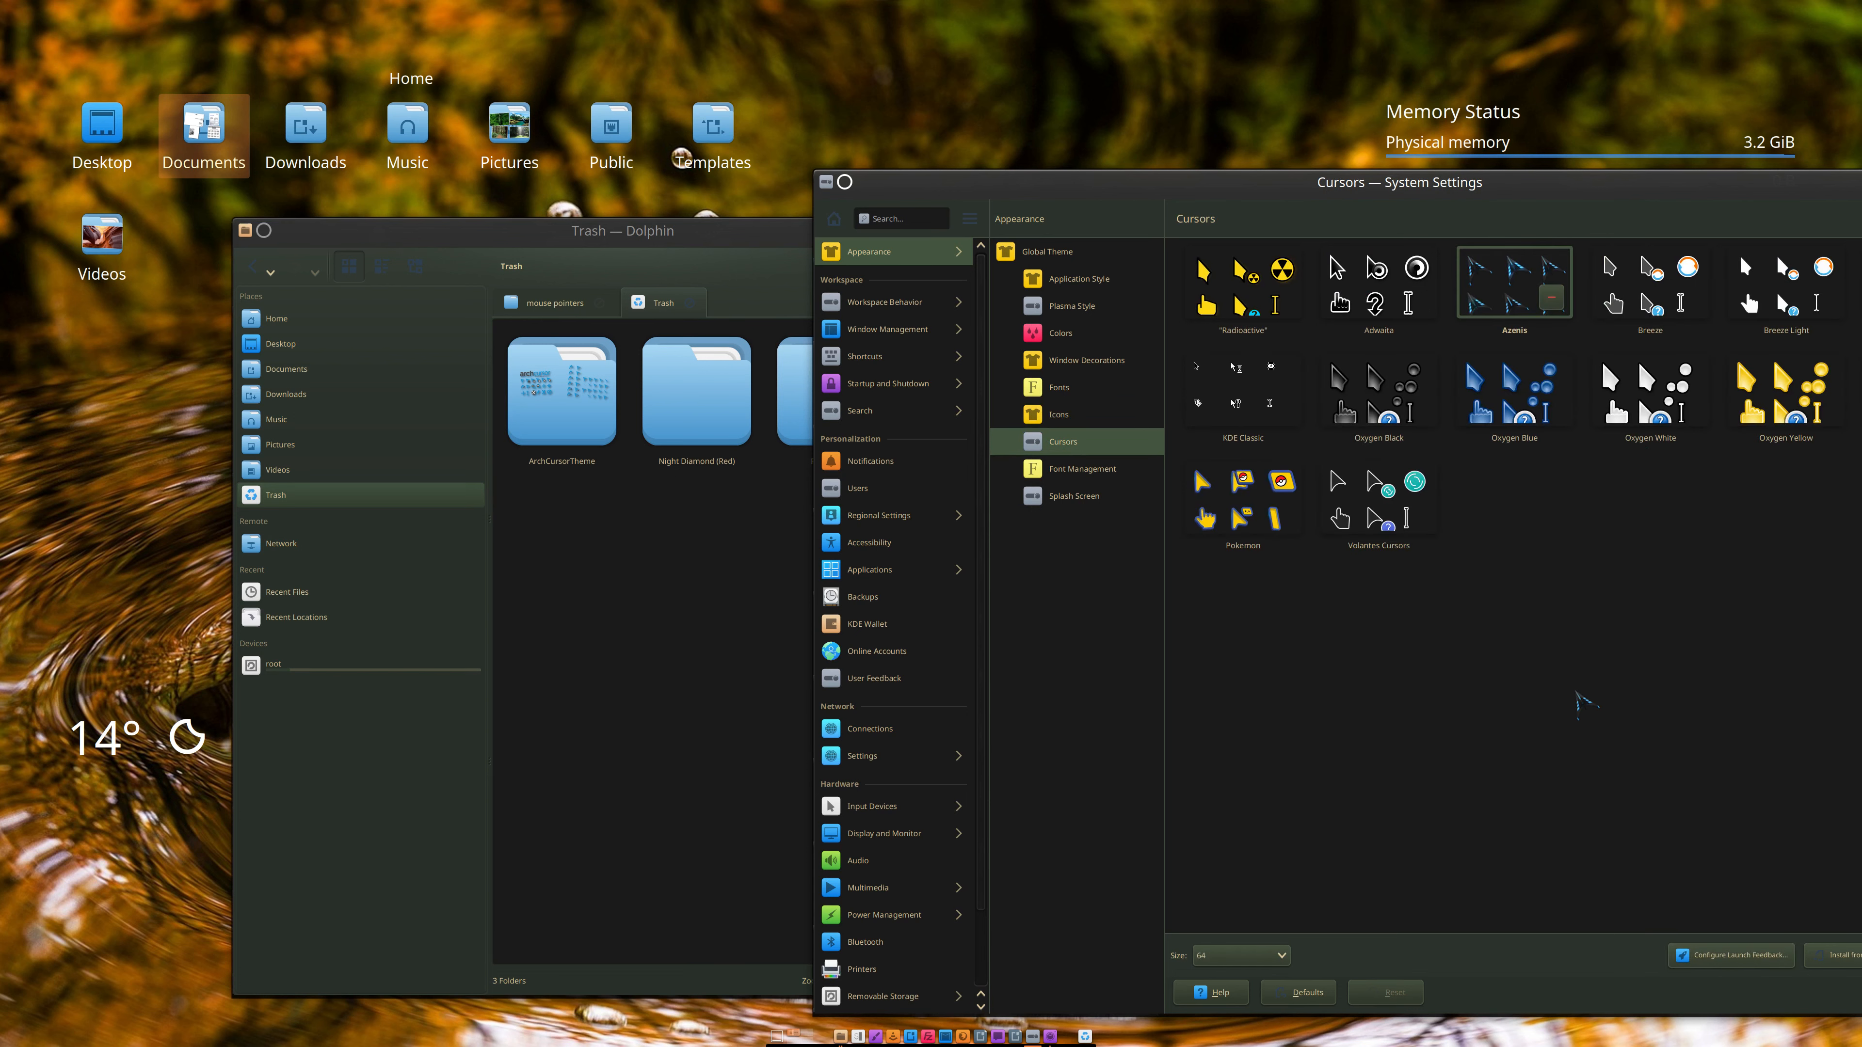
Step: Restore only ArchCursorTheme and Night Diamond (Red) from the trash, and reload the Cursors settings page
{"action": "left_click", "coordinate": [723, 610]}
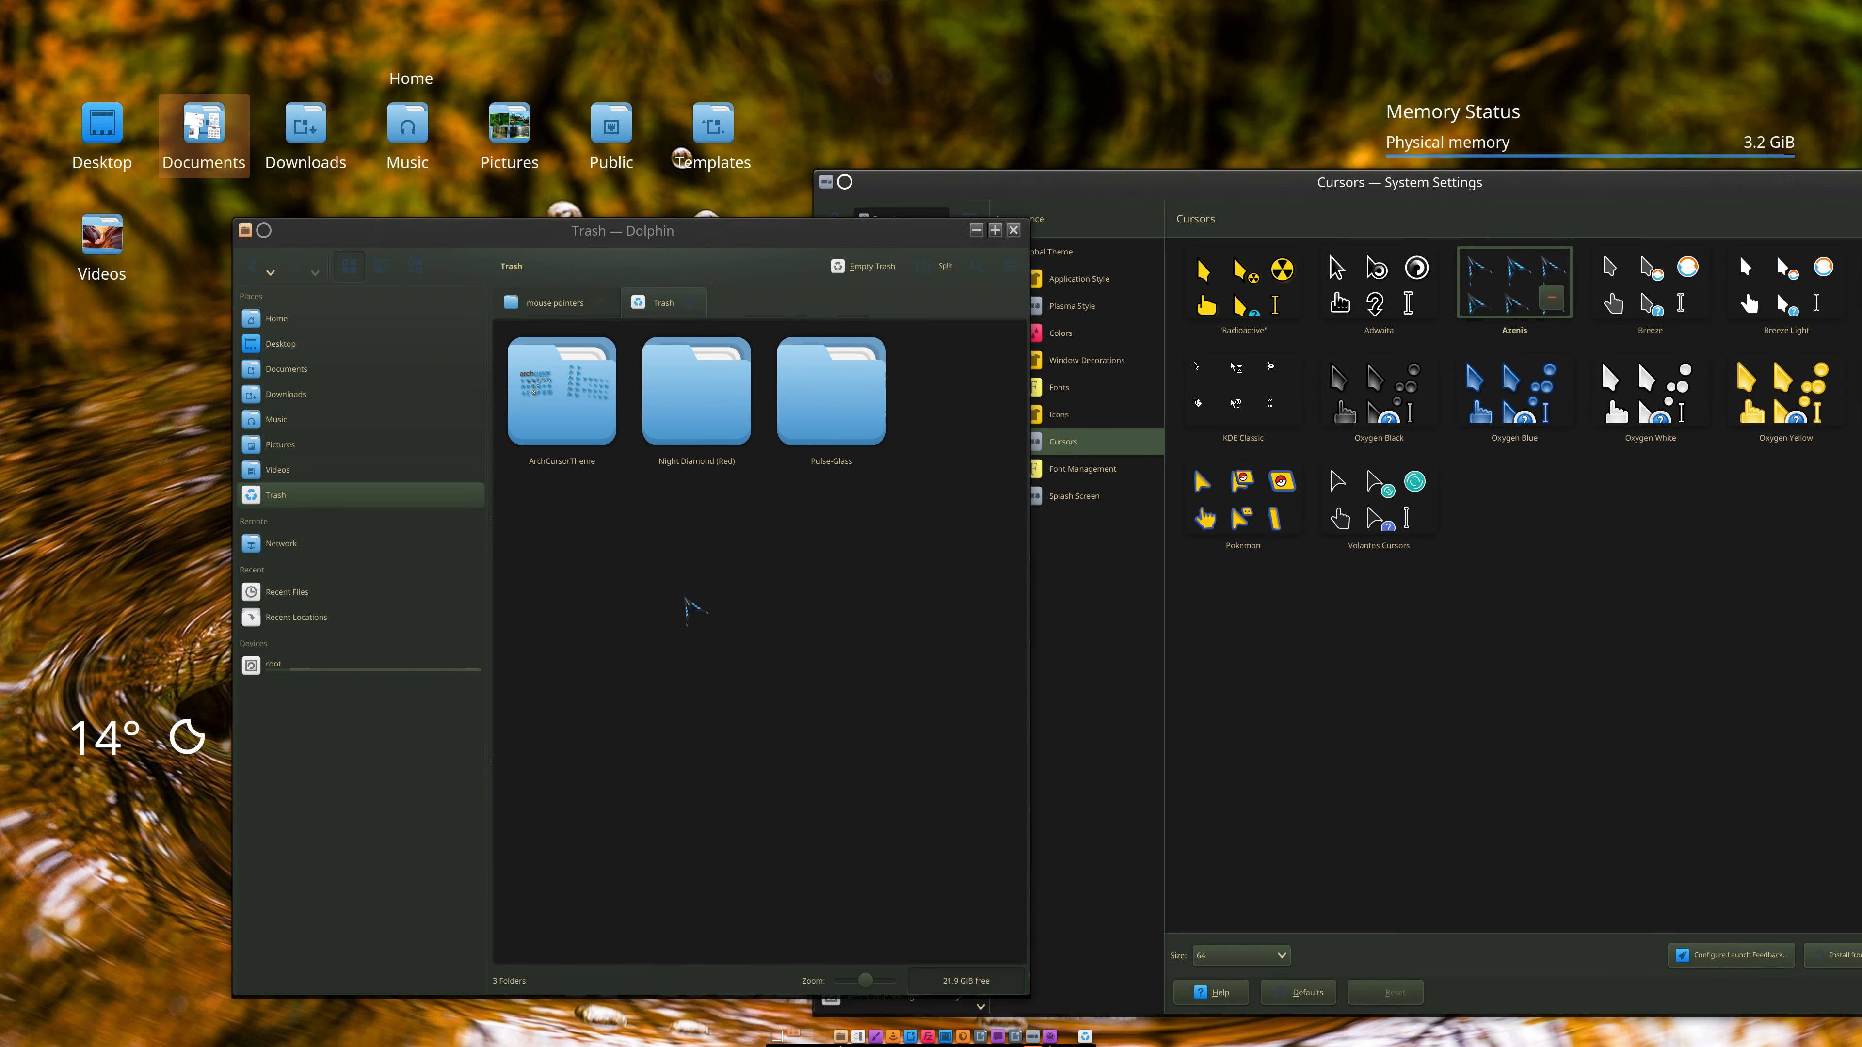
{"action": "left_click_drag", "start_coordinate": [928, 385], "coordinate": [717, 438]}
{"action": "left_click", "coordinate": [828, 491]}
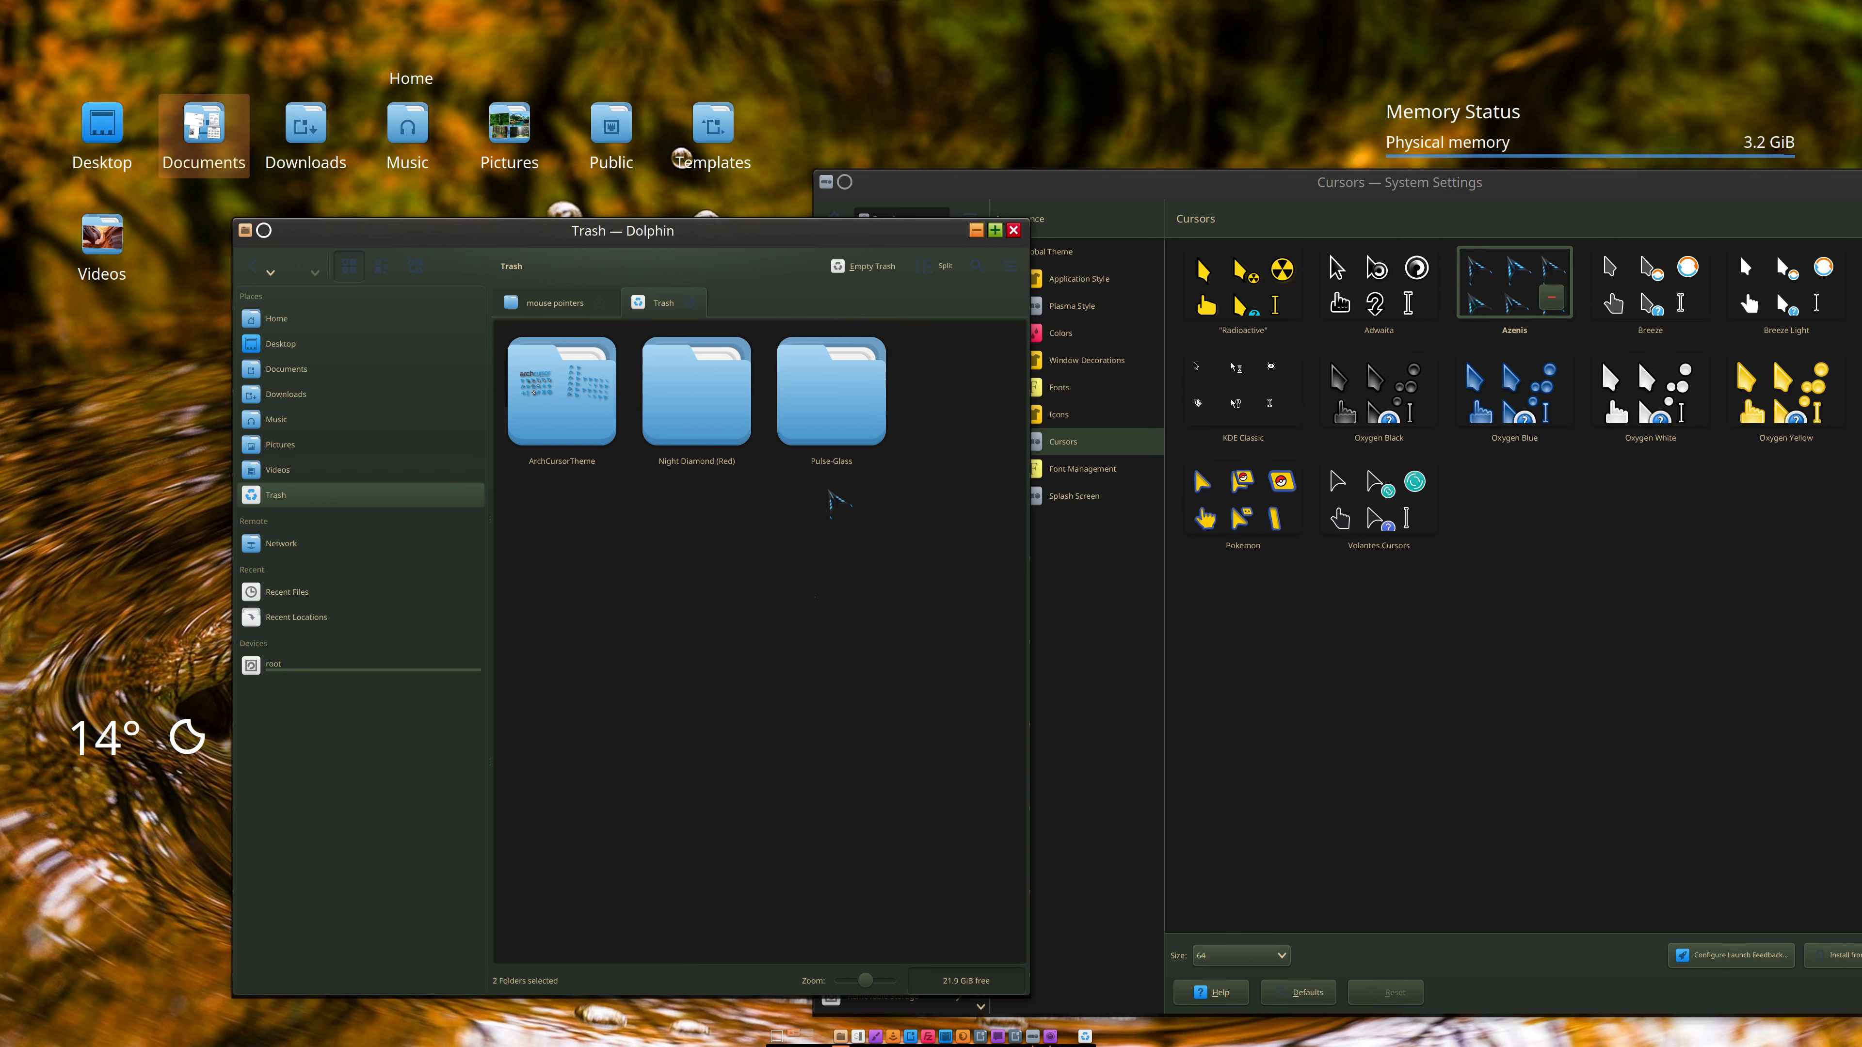
{"action": "left_click", "coordinate": [837, 391]}
{"action": "left_click", "coordinate": [841, 577]}
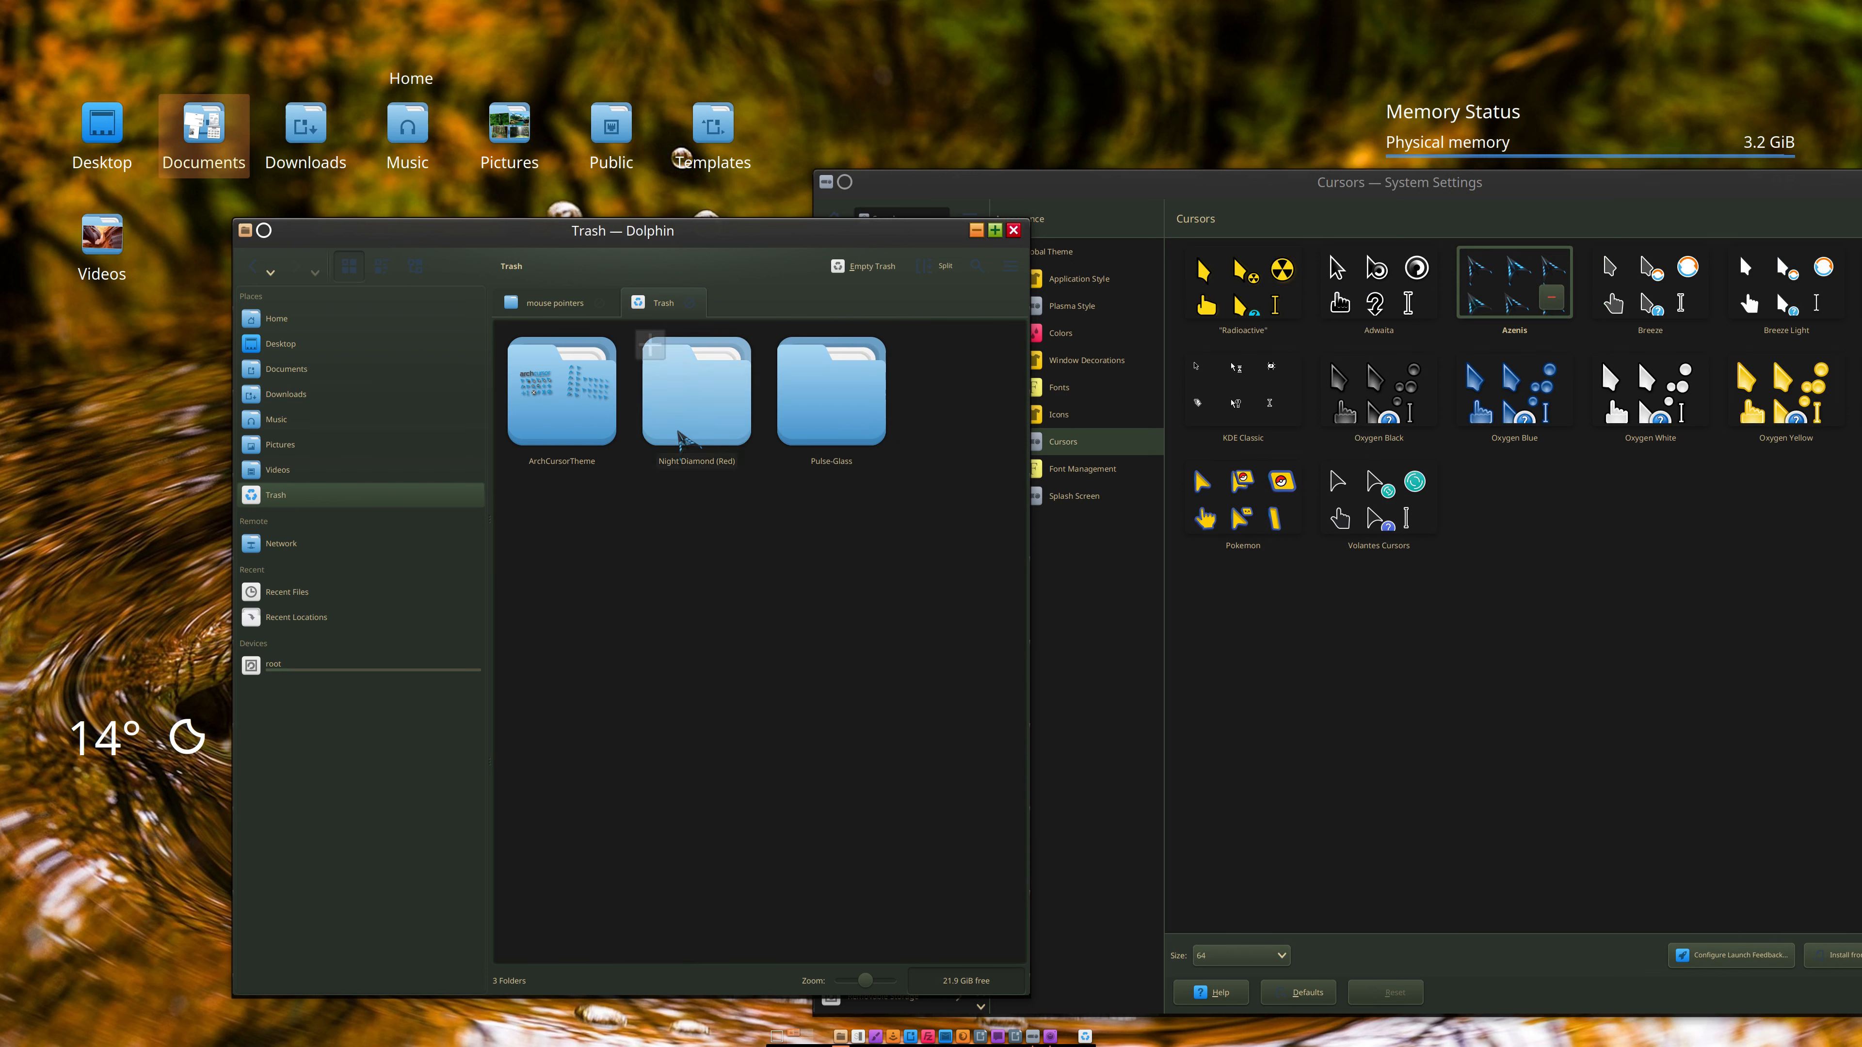
{"action": "left_click", "coordinate": [677, 432]}
{"action": "left_click", "coordinate": [557, 422], "text": "ctrl"}
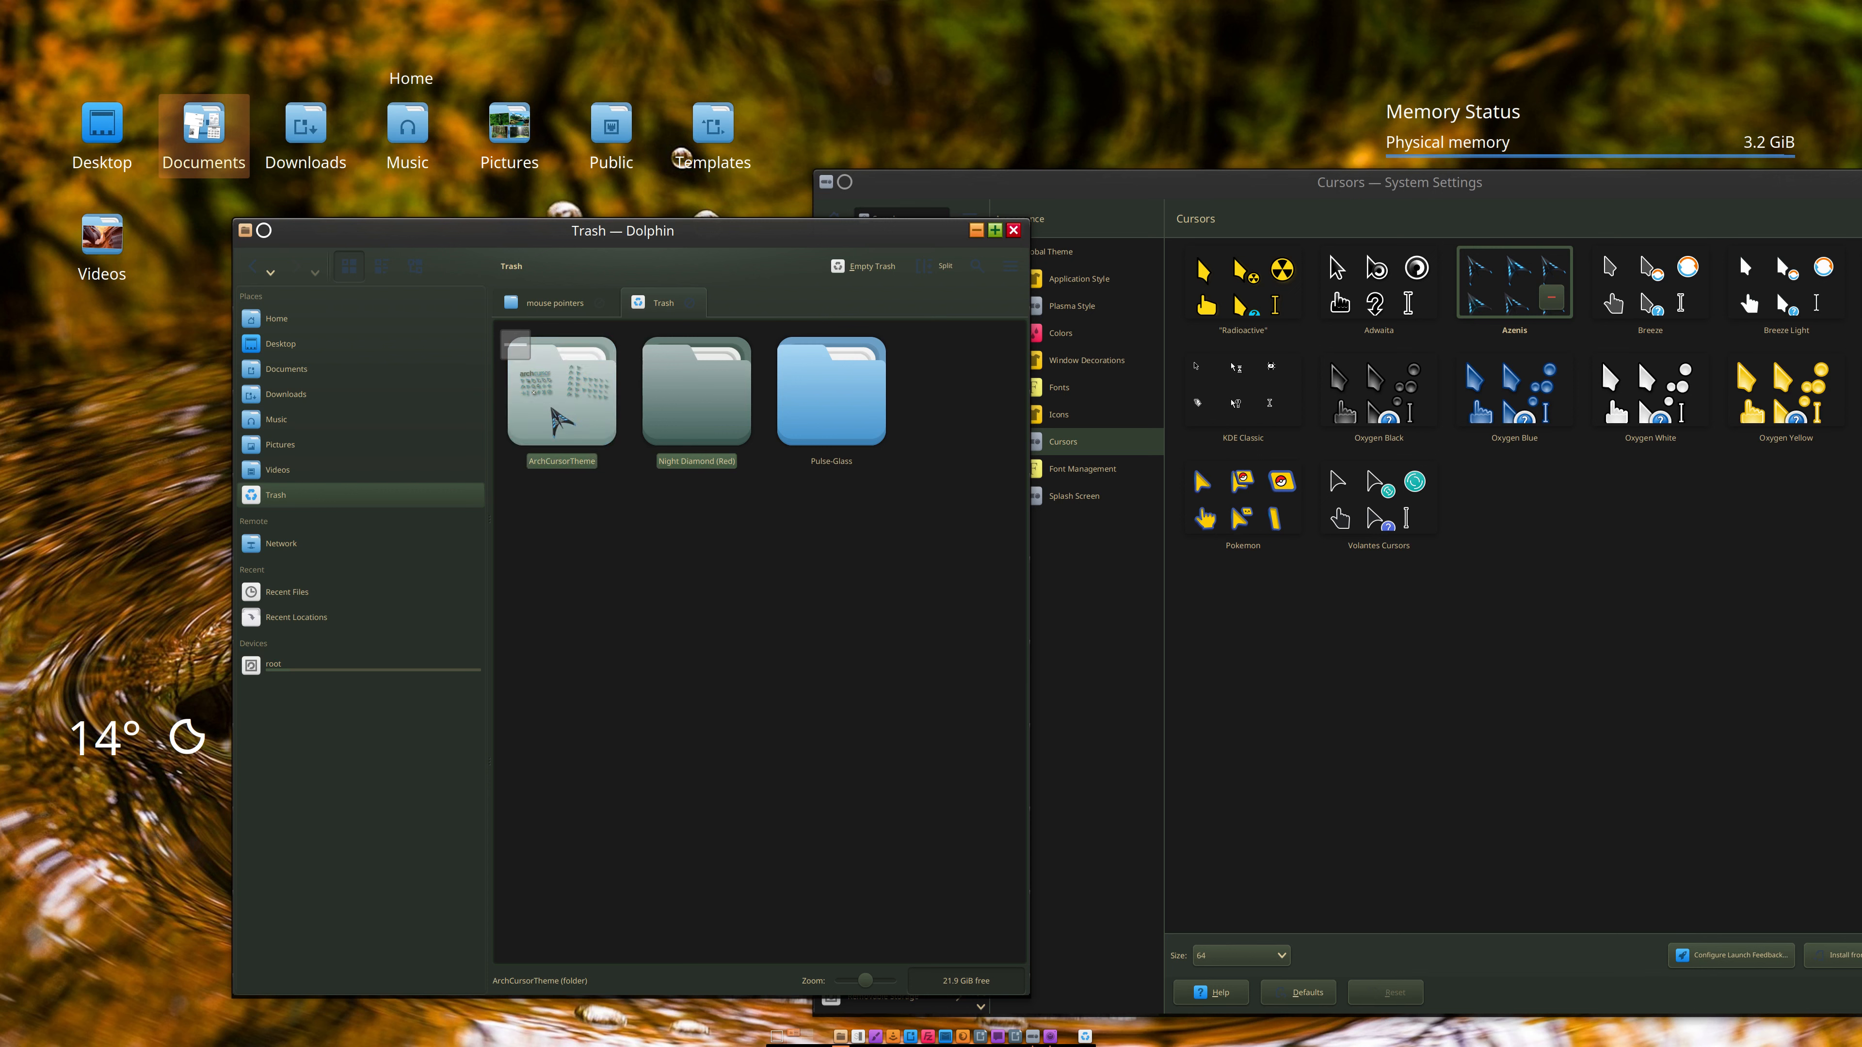
{"action": "right_click", "coordinate": [567, 403]}
{"action": "left_click", "coordinate": [630, 445]}
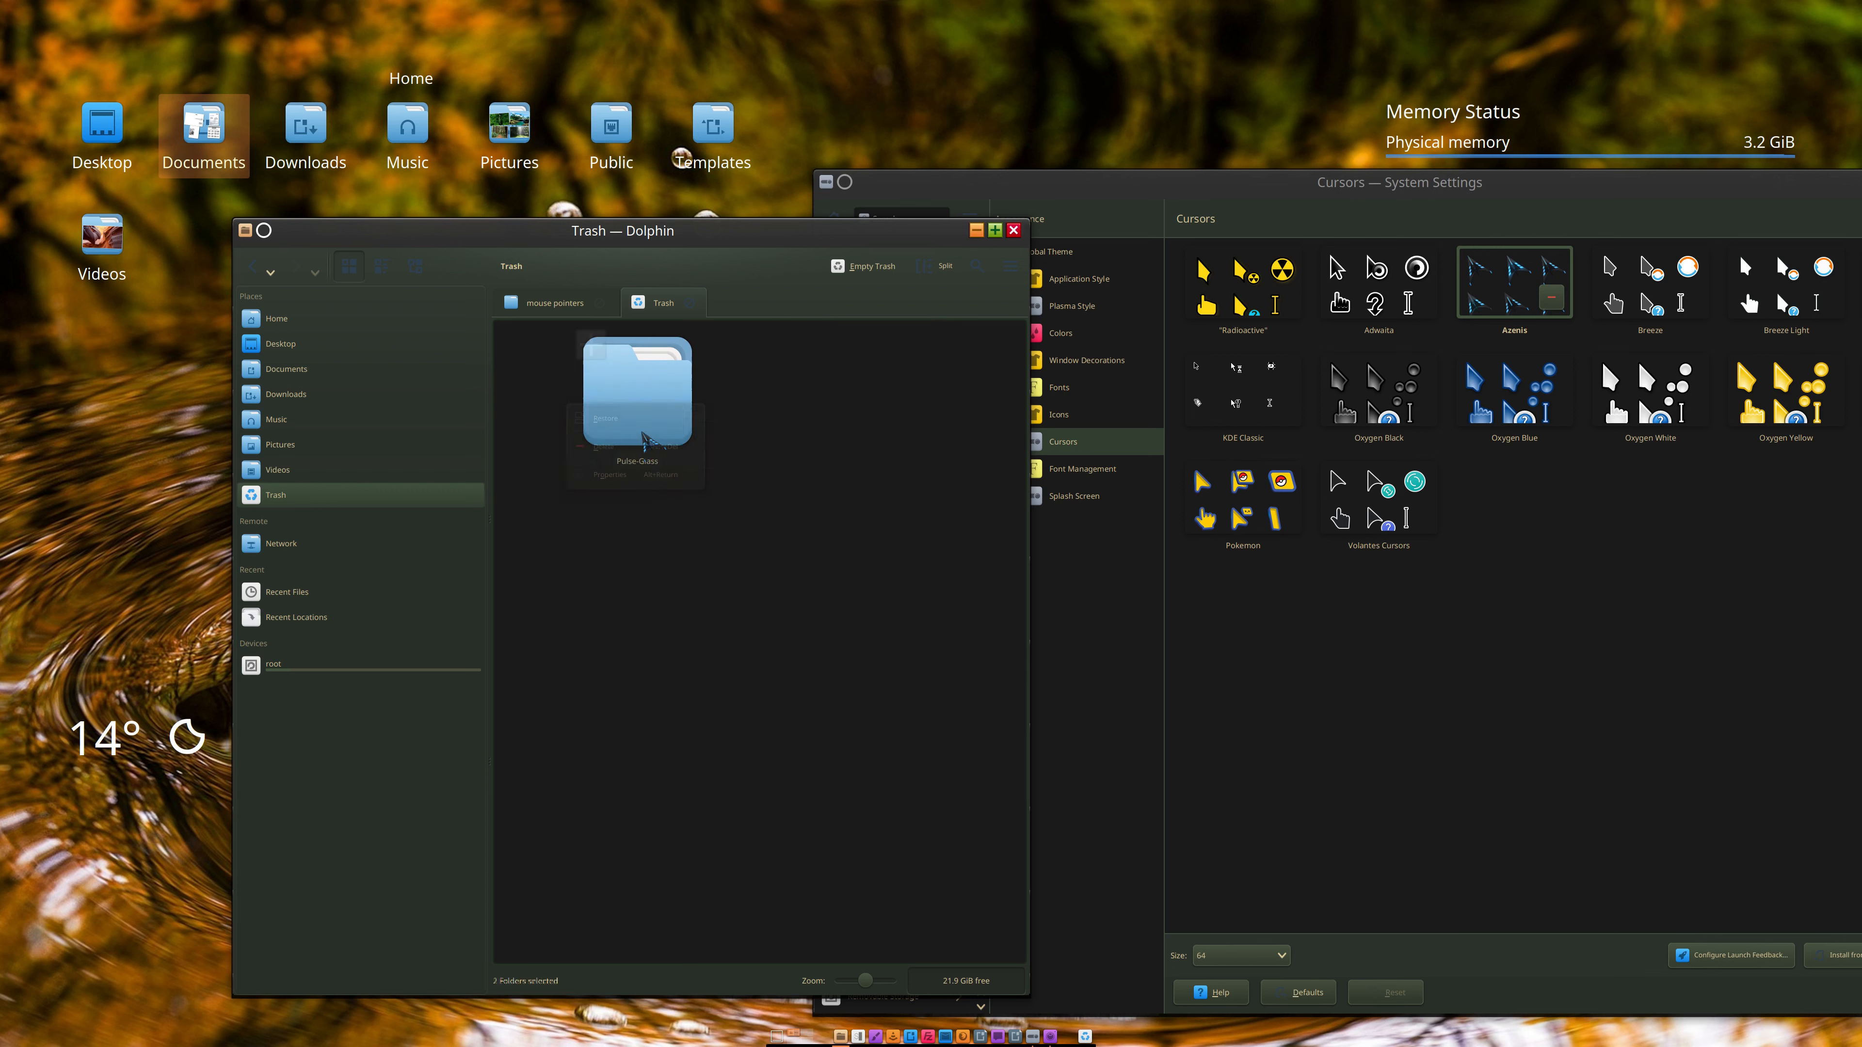
{"action": "left_click", "coordinate": [1064, 426]}
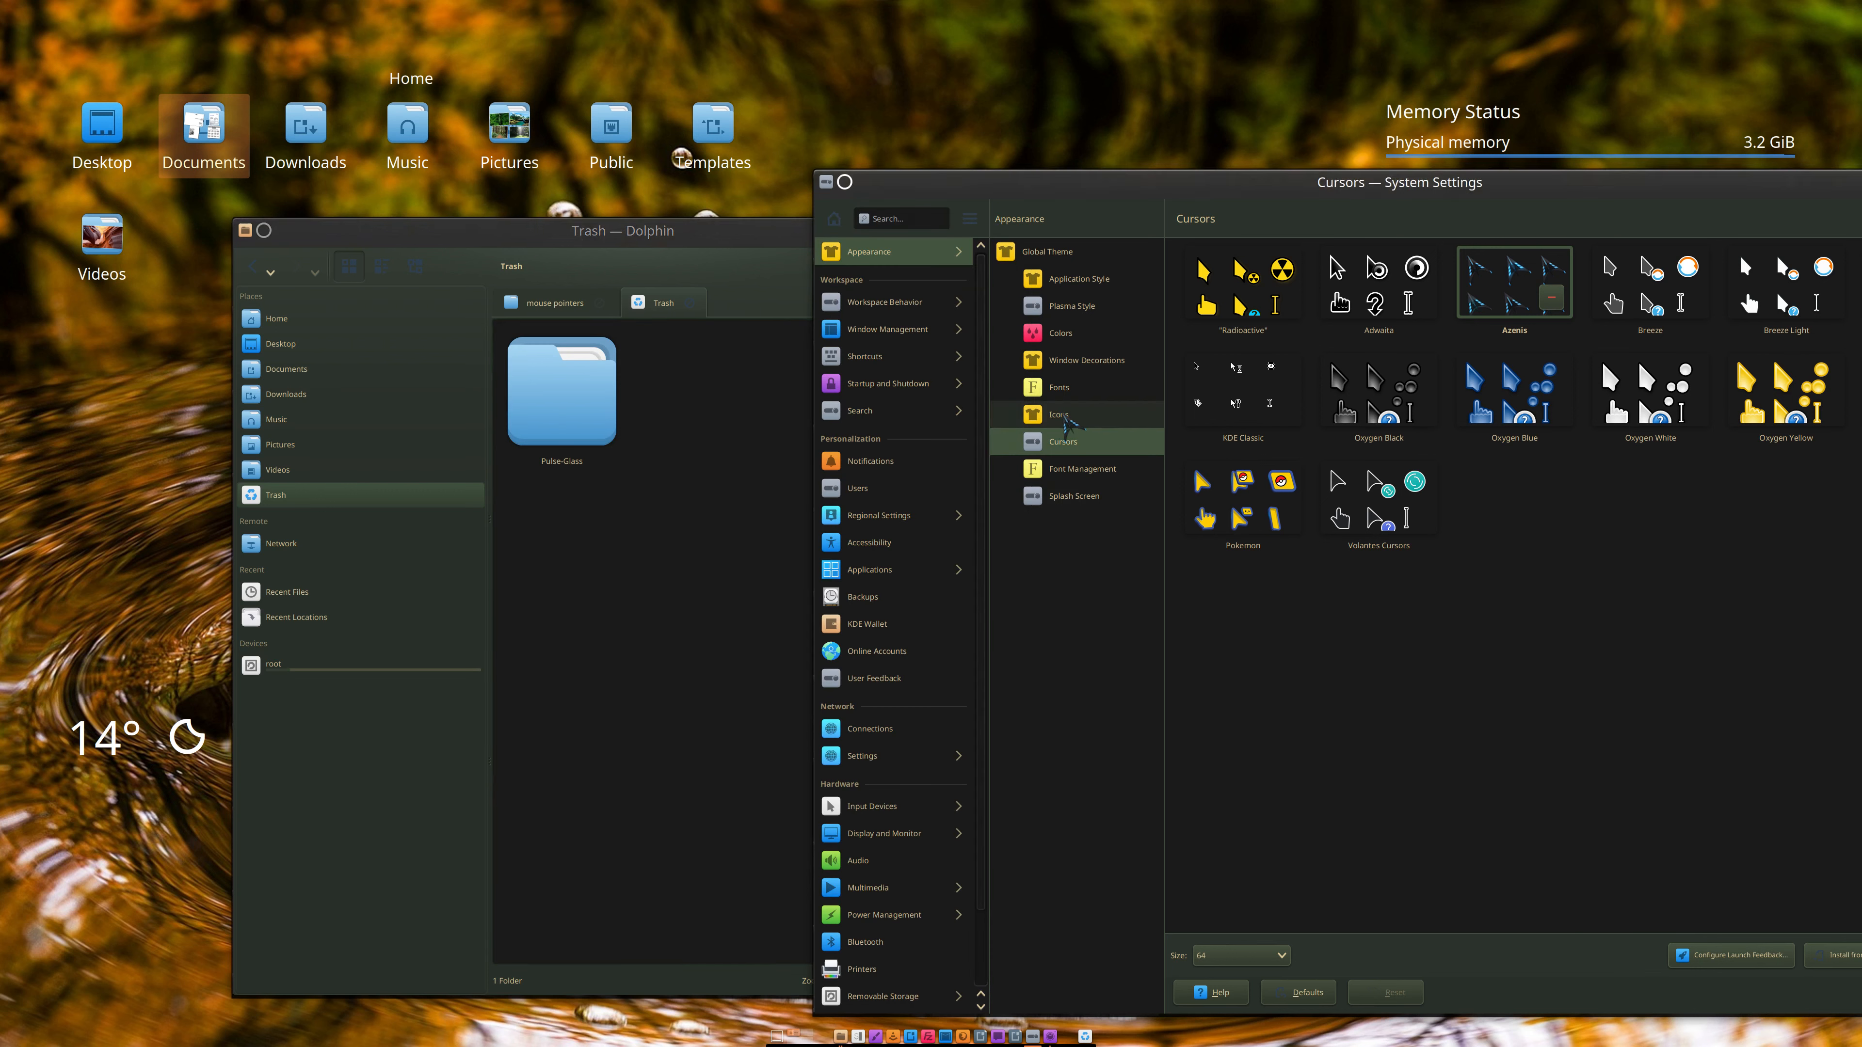
{"action": "left_click", "coordinate": [1062, 415]}
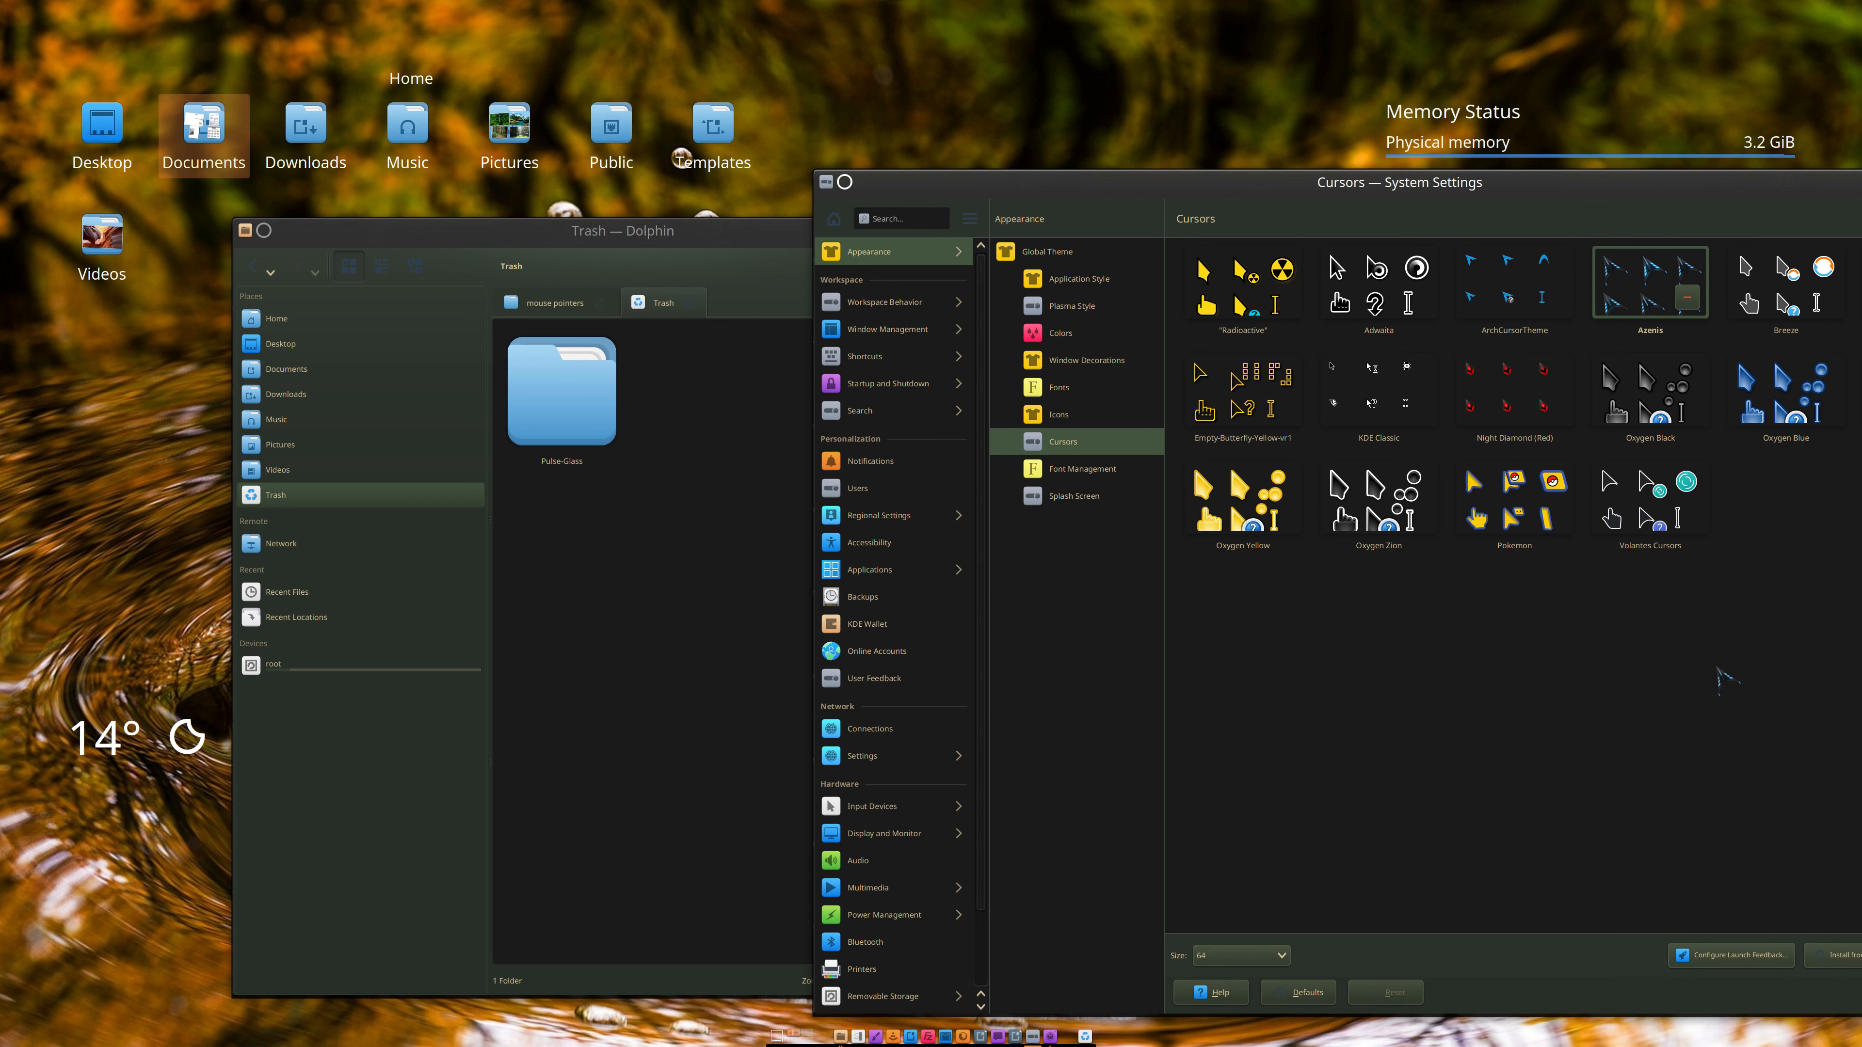
Step: Restore the Pulse-Glass folder from the trash and reload the Cursors settings page
{"action": "left_click", "coordinate": [689, 503]}
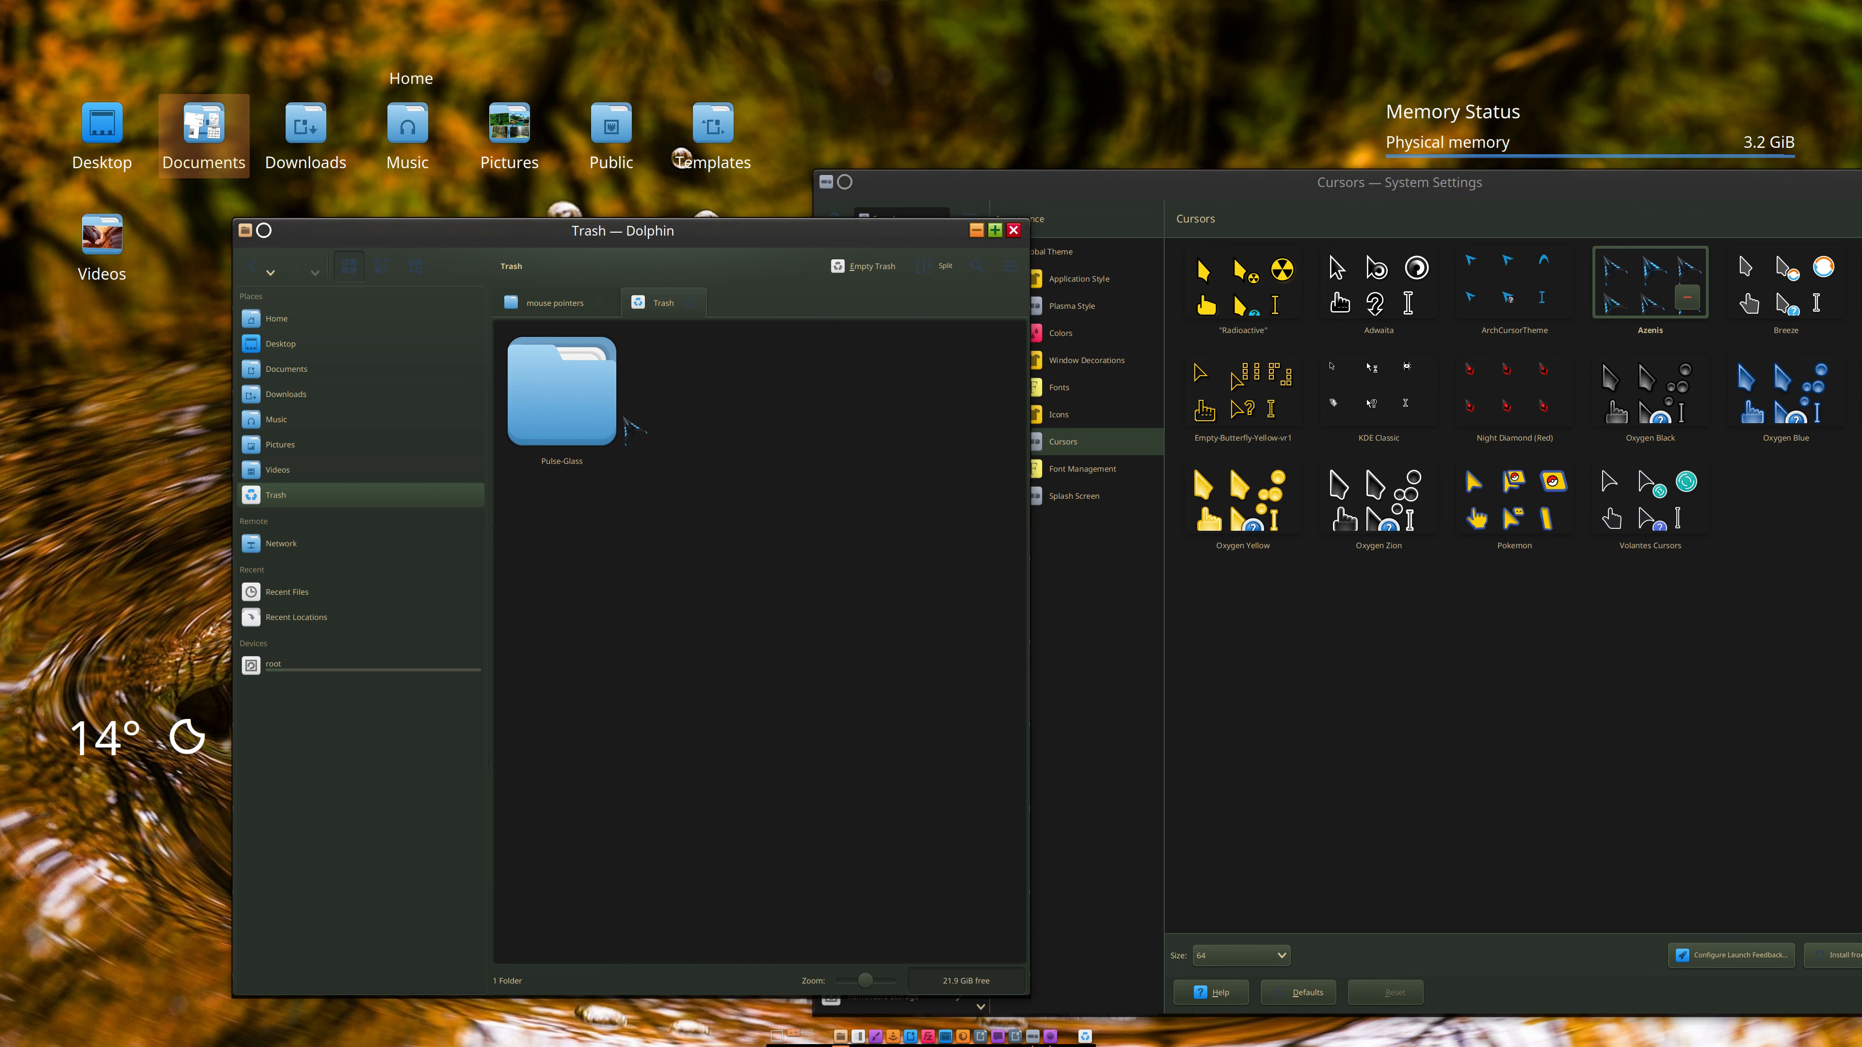
{"action": "right_click", "coordinate": [594, 407]}
{"action": "left_click", "coordinate": [660, 421]}
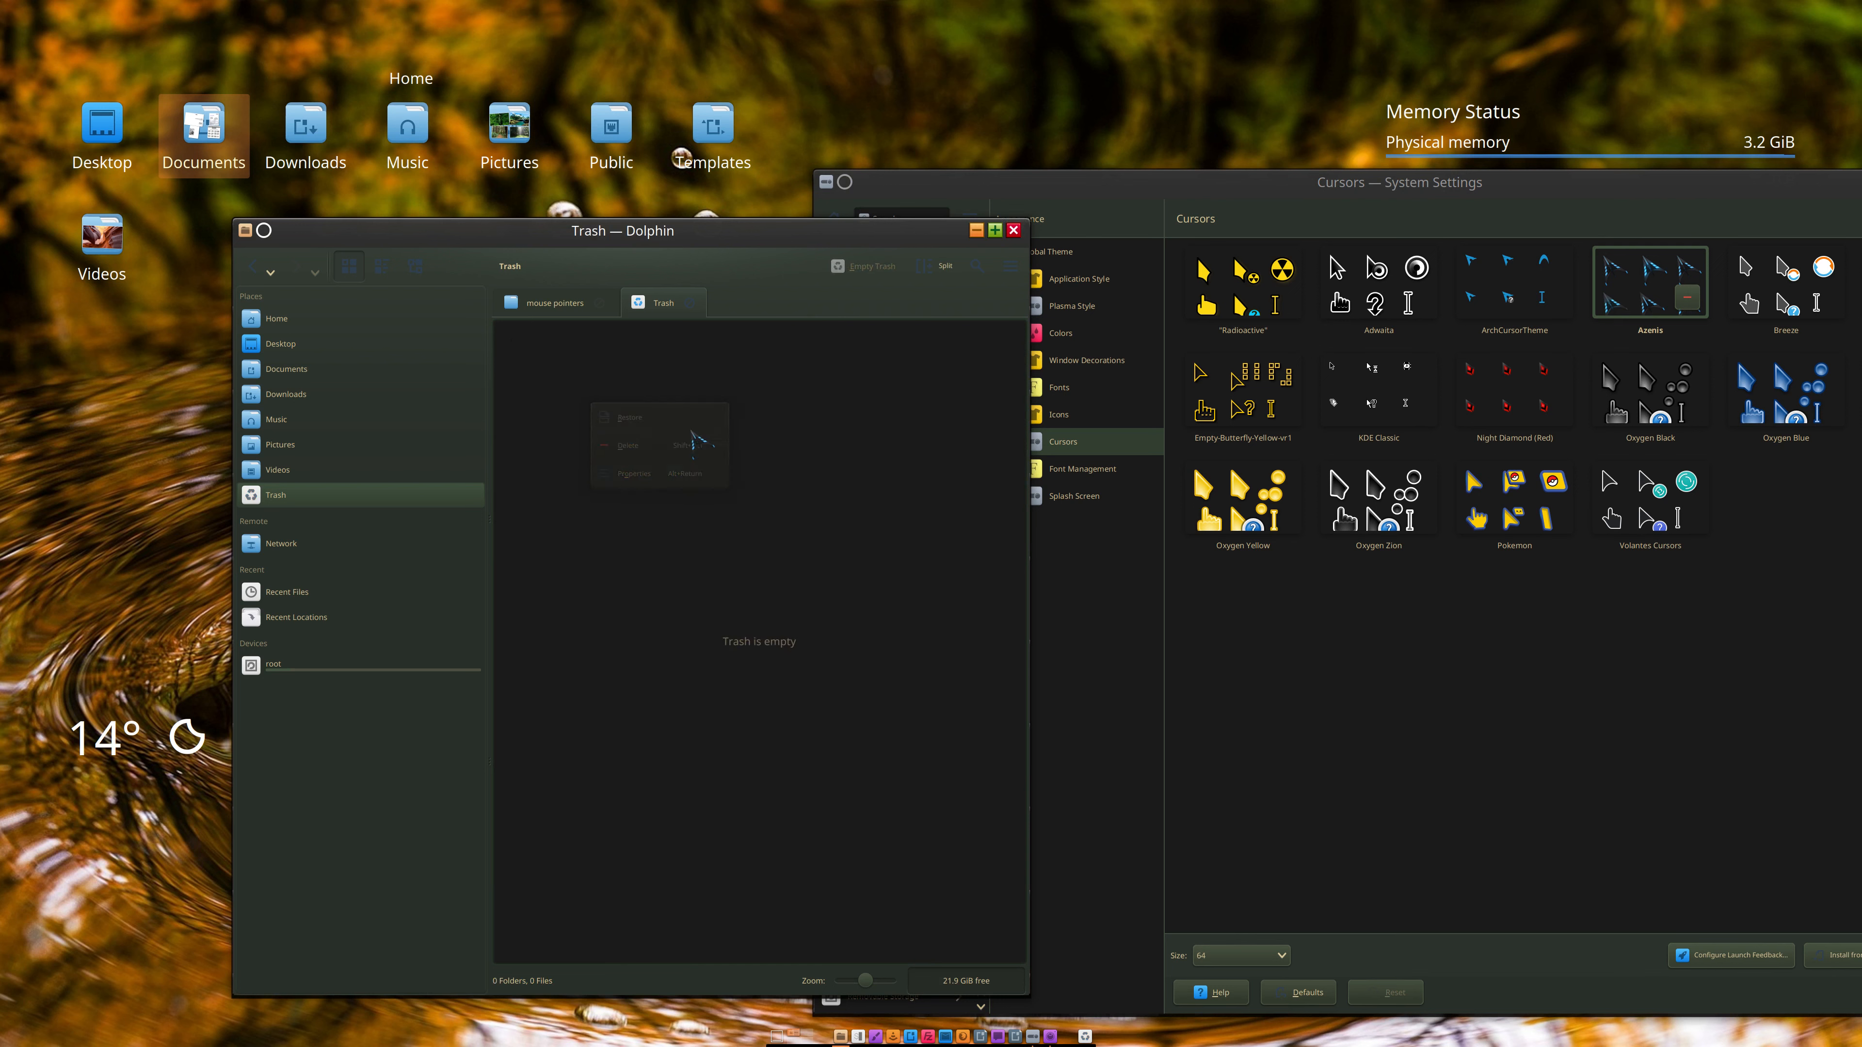
{"action": "left_click", "coordinate": [1371, 644]}
{"action": "left_click", "coordinate": [1077, 412]}
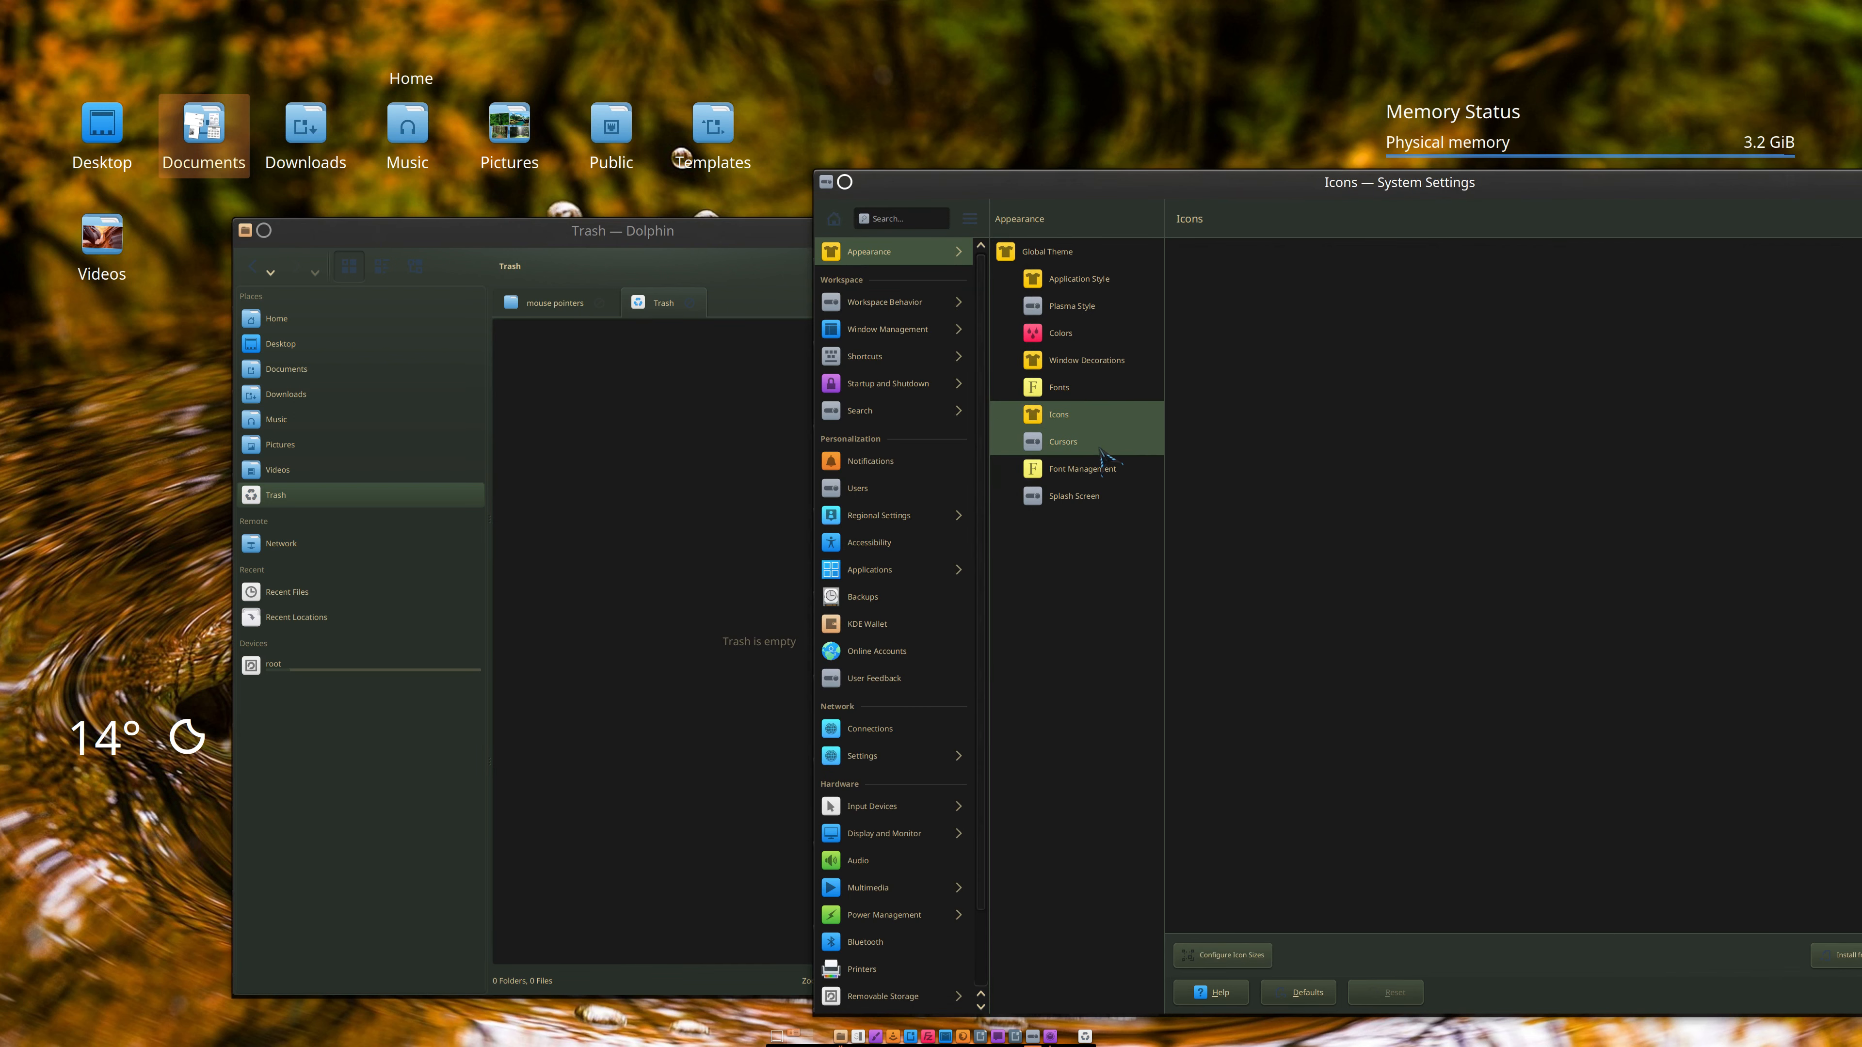
{"action": "left_click", "coordinate": [1080, 448]}
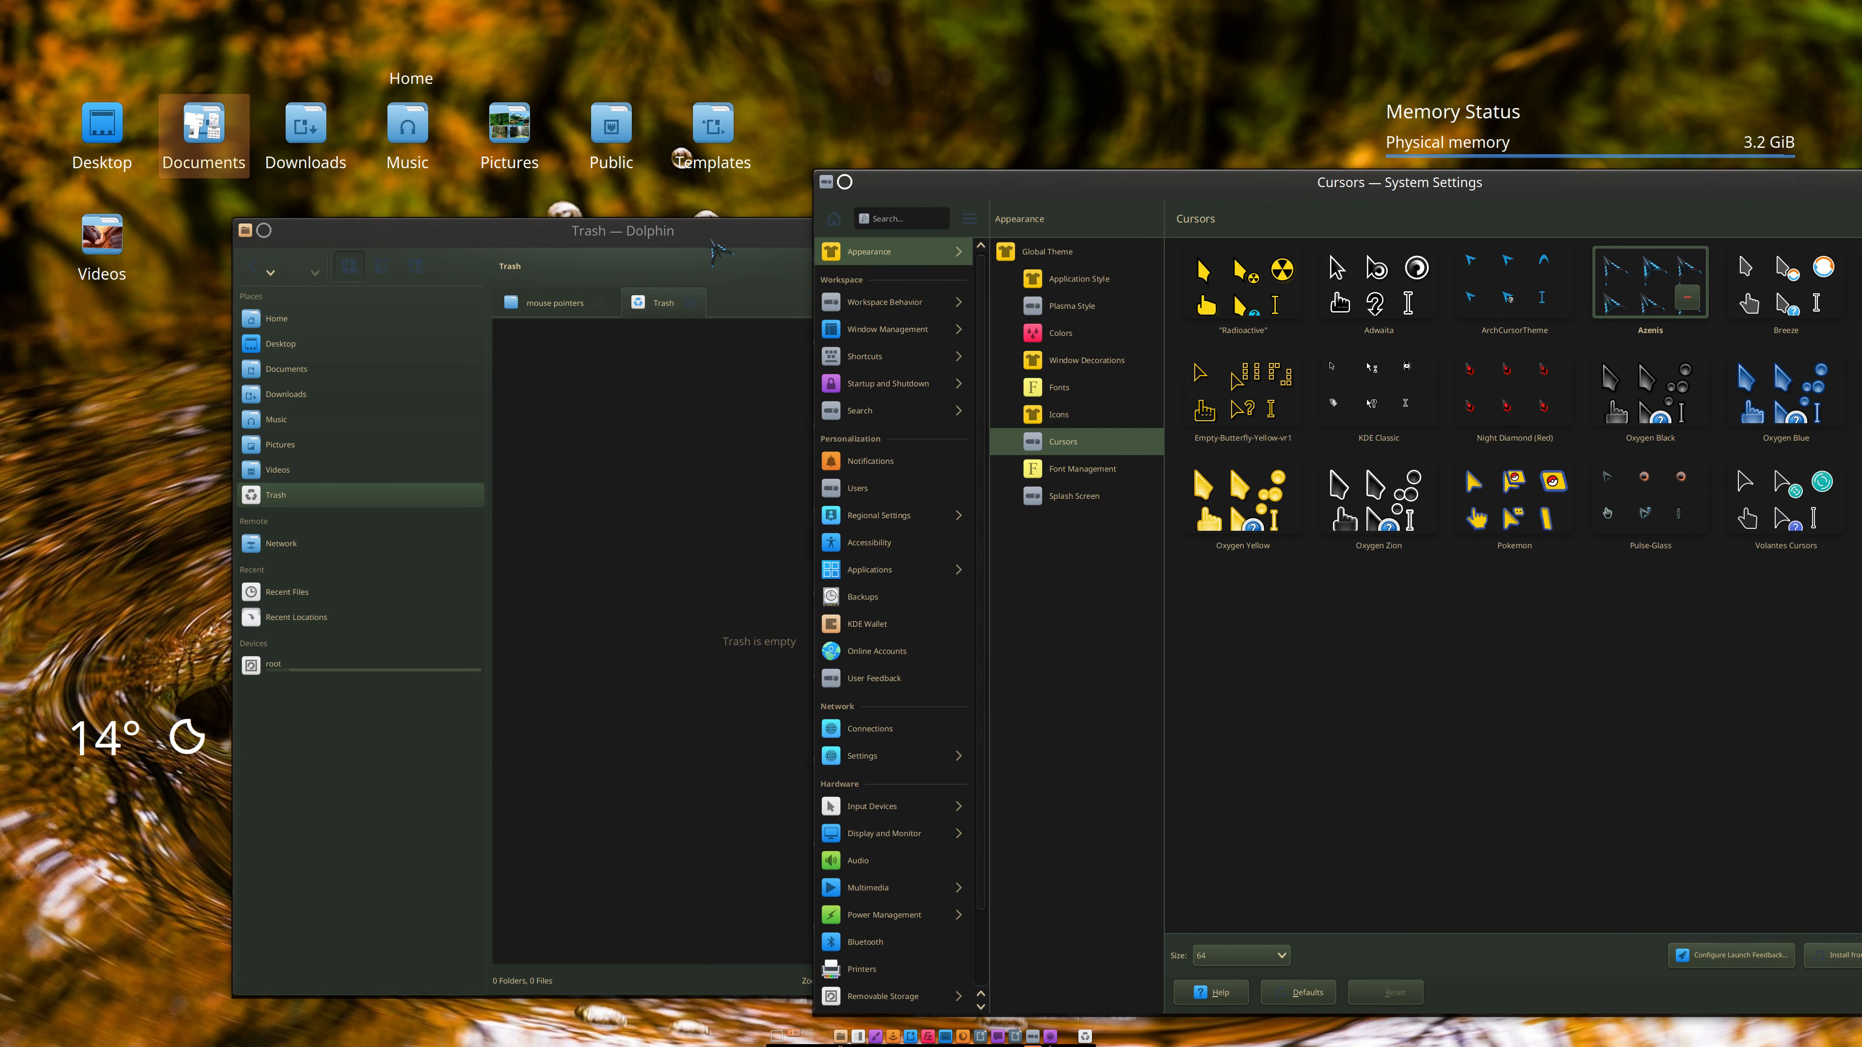
Step: Close the file manager window and move the System Settings window to the middle of the desktop
{"action": "left_click_drag", "start_coordinate": [719, 254], "coordinate": [531, 249]}
{"action": "left_click", "coordinate": [842, 229]}
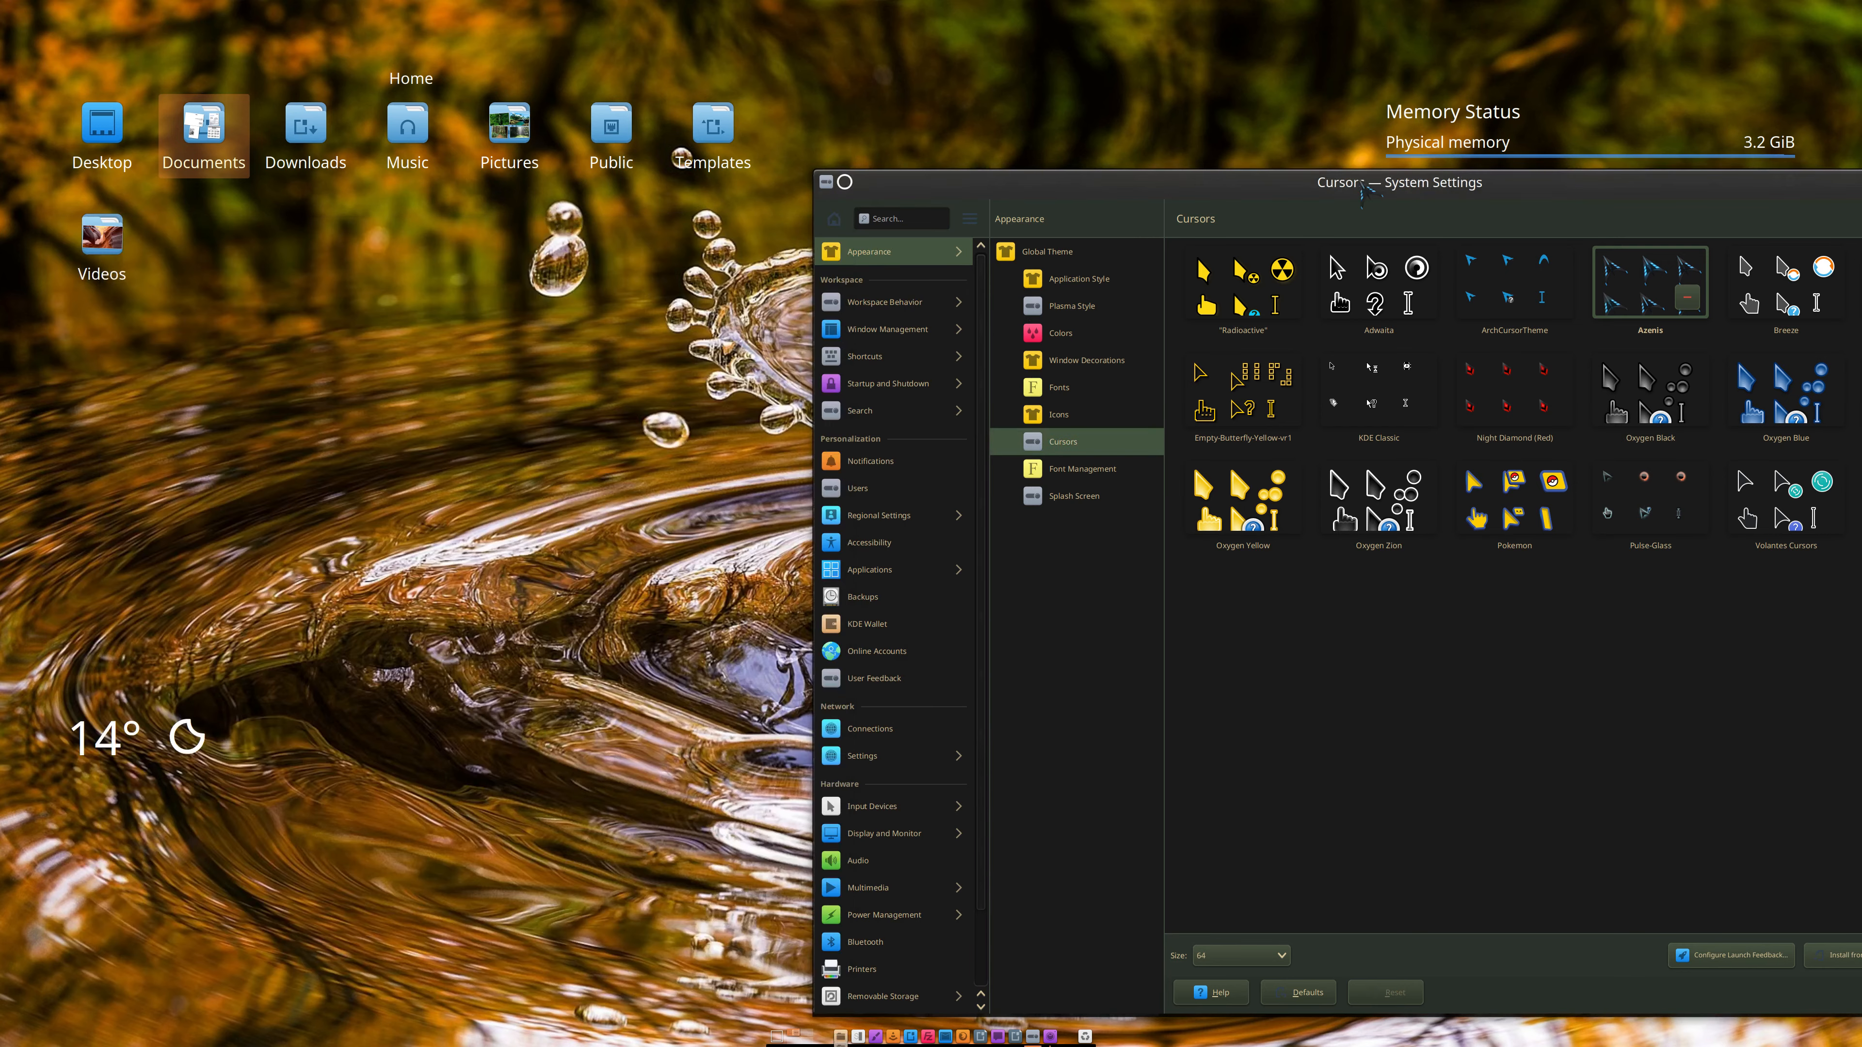
{"action": "left_click_drag", "start_coordinate": [1334, 192], "coordinate": [886, 203]}
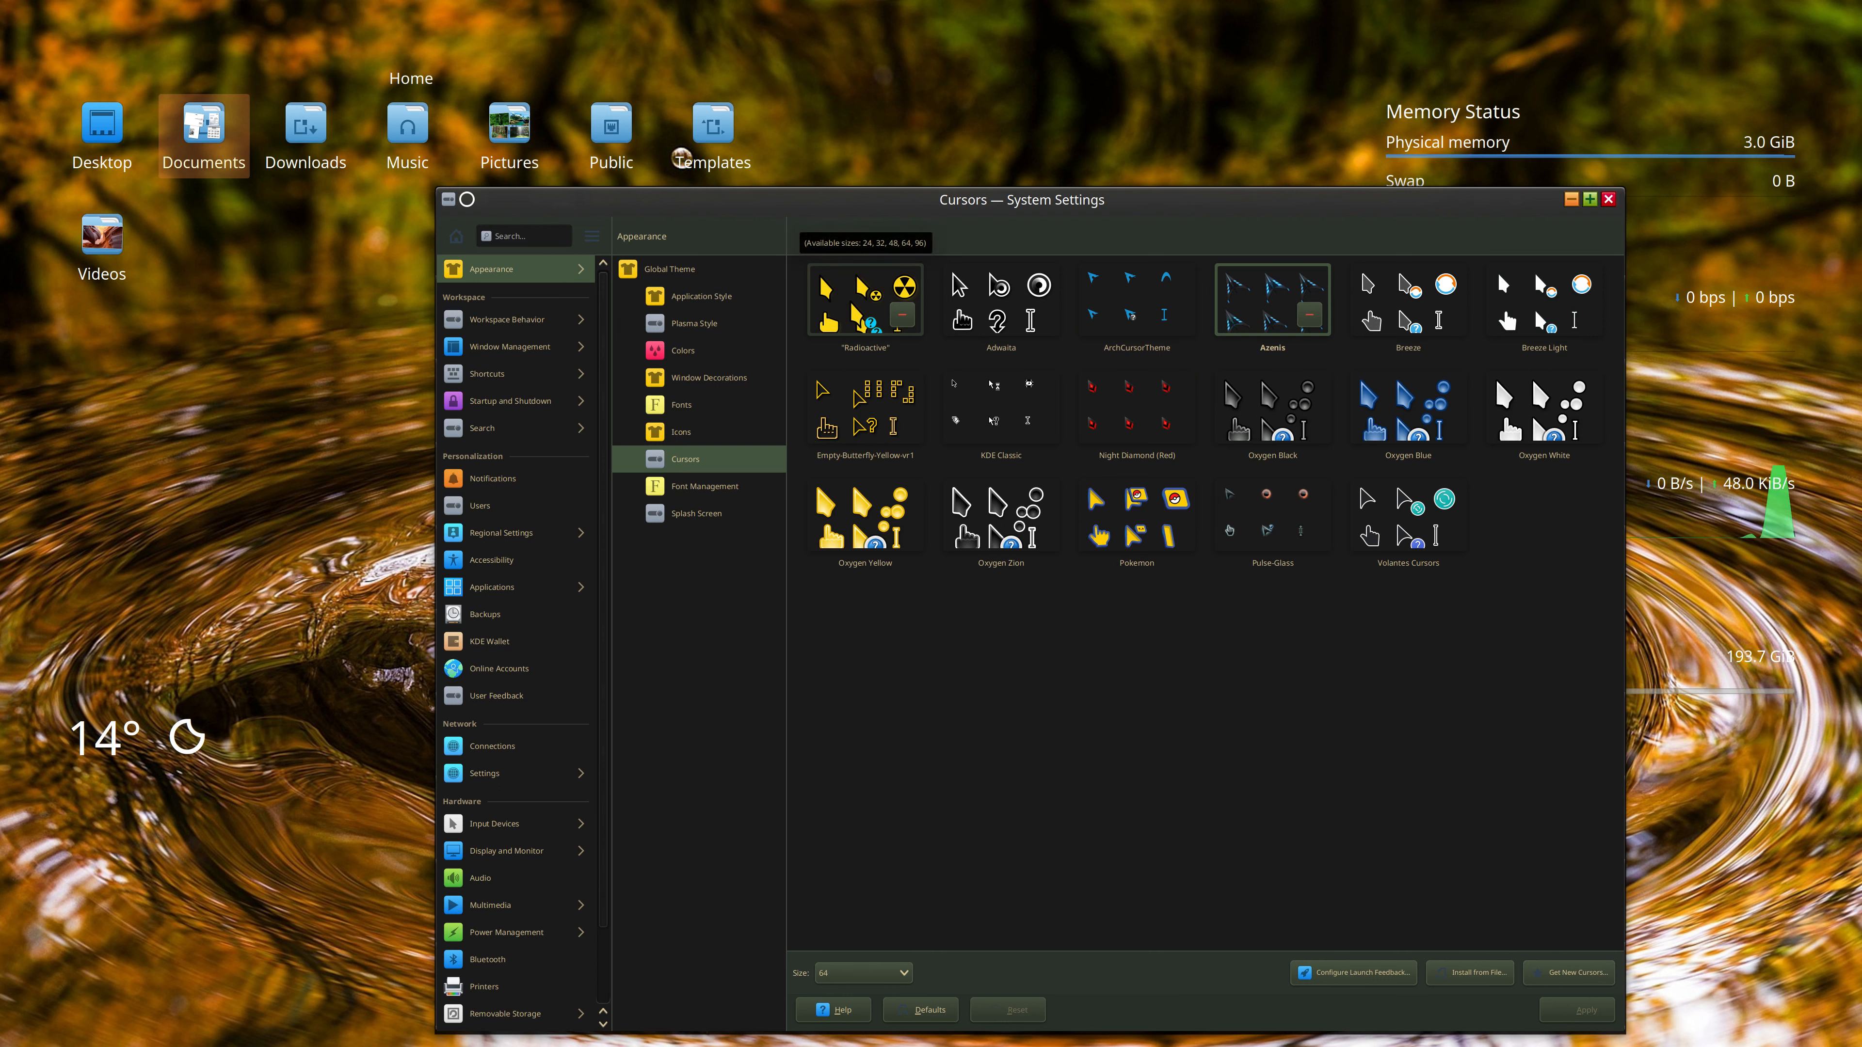
Step: Apply the "Radioactive" cursor theme in the Cursors settings
{"action": "left_click", "coordinate": [865, 308]}
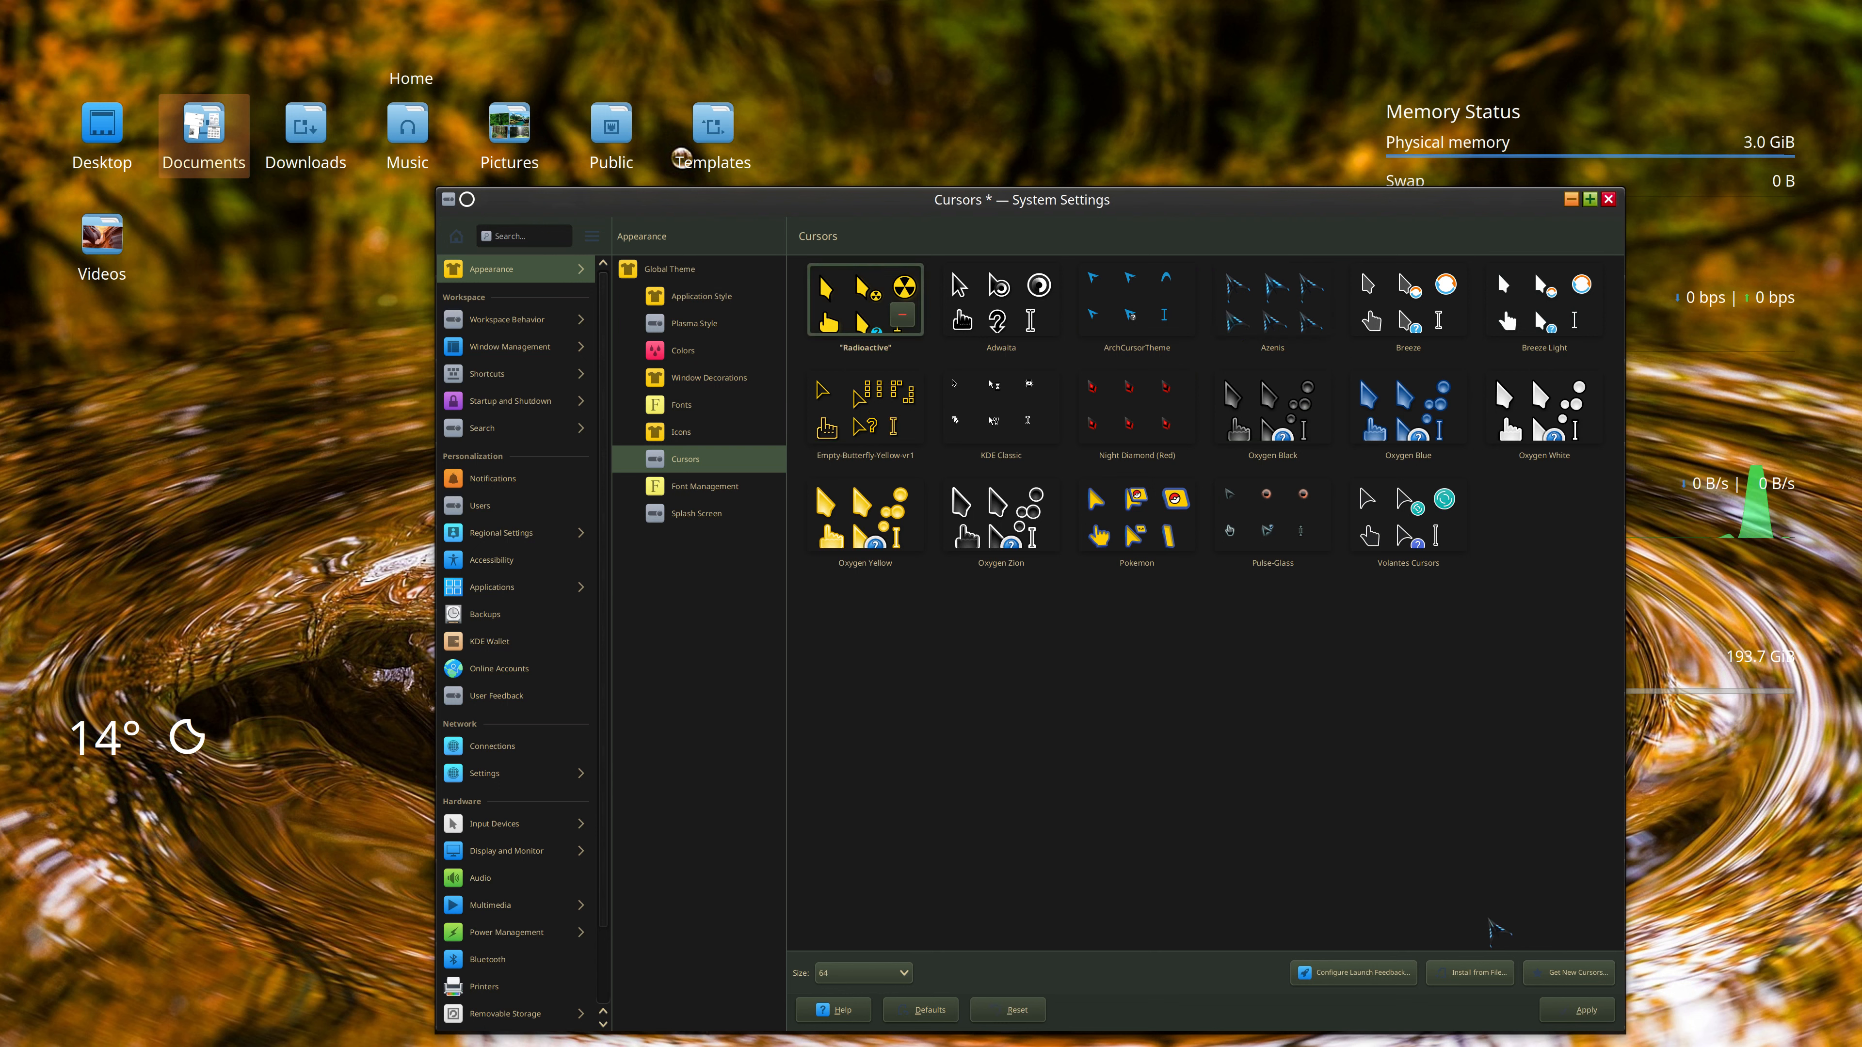
{"action": "left_click", "coordinate": [1575, 1013]}
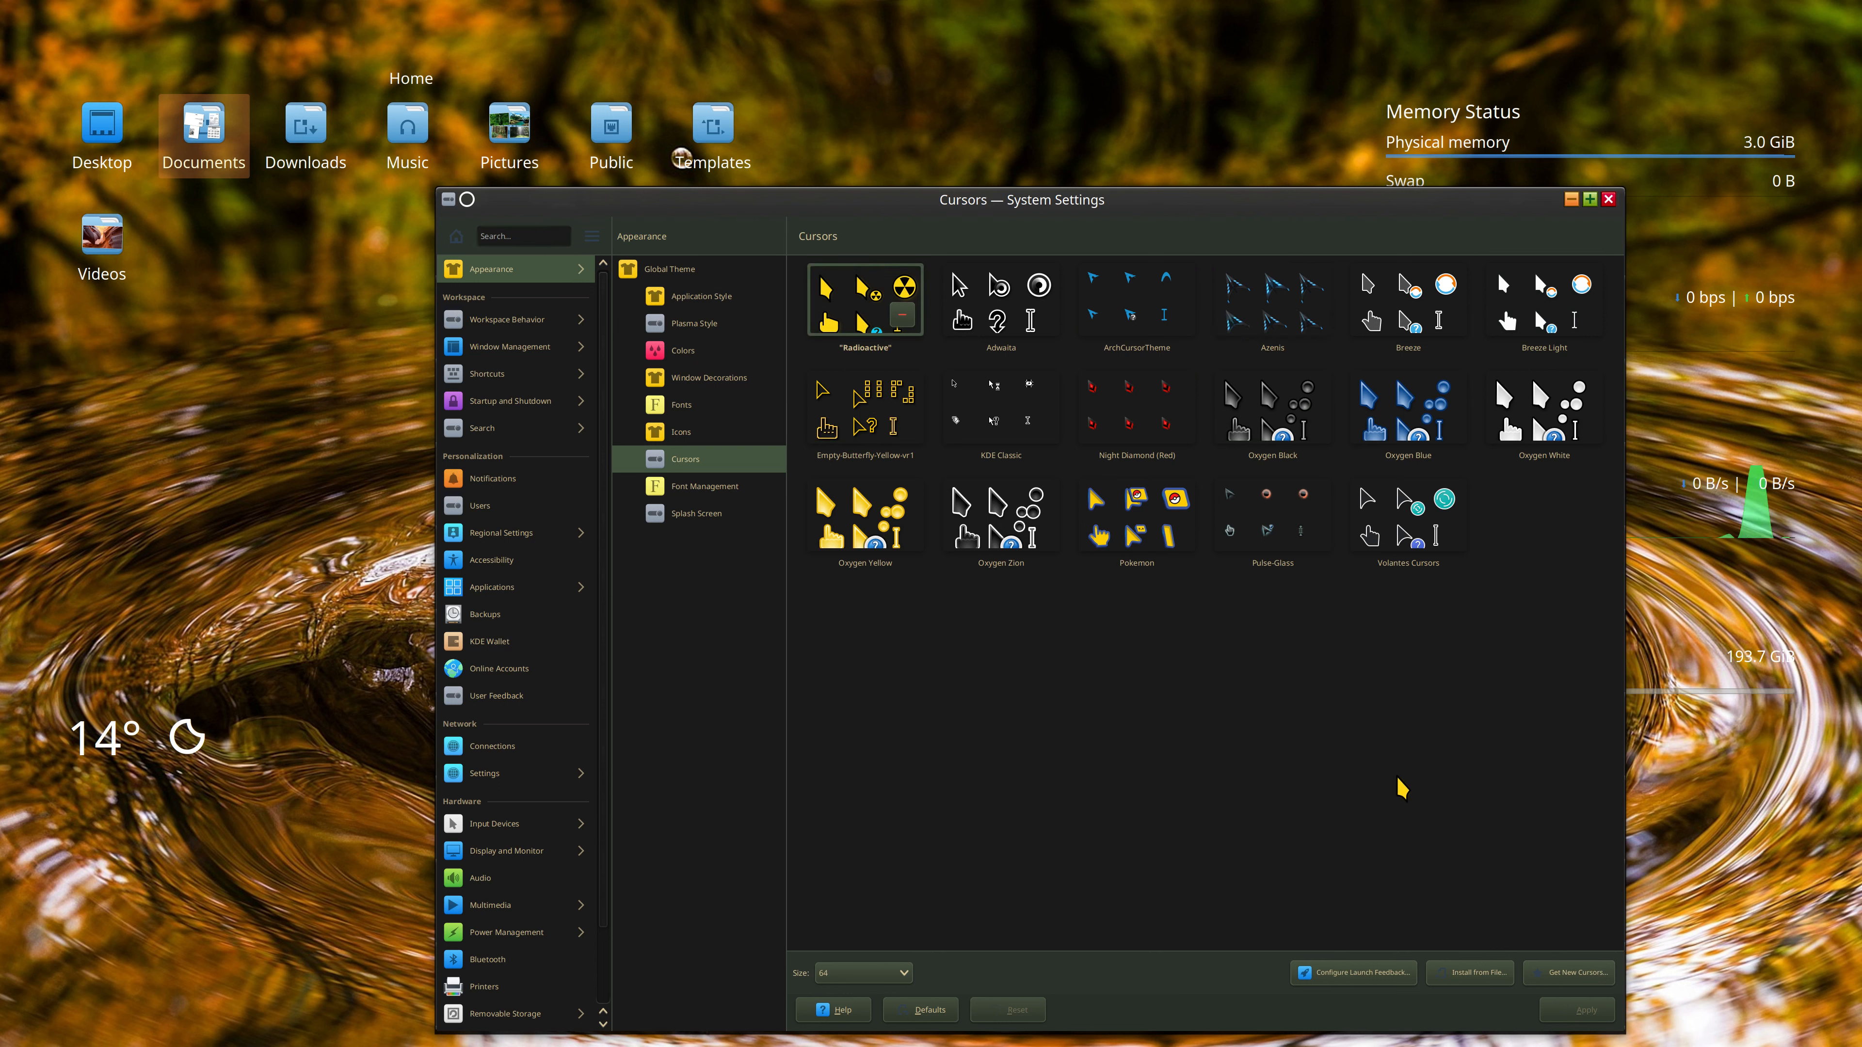
Step: Set the cursor size to 96 for the "Radioactive" theme and apply the change
{"action": "left_click", "coordinate": [905, 975]}
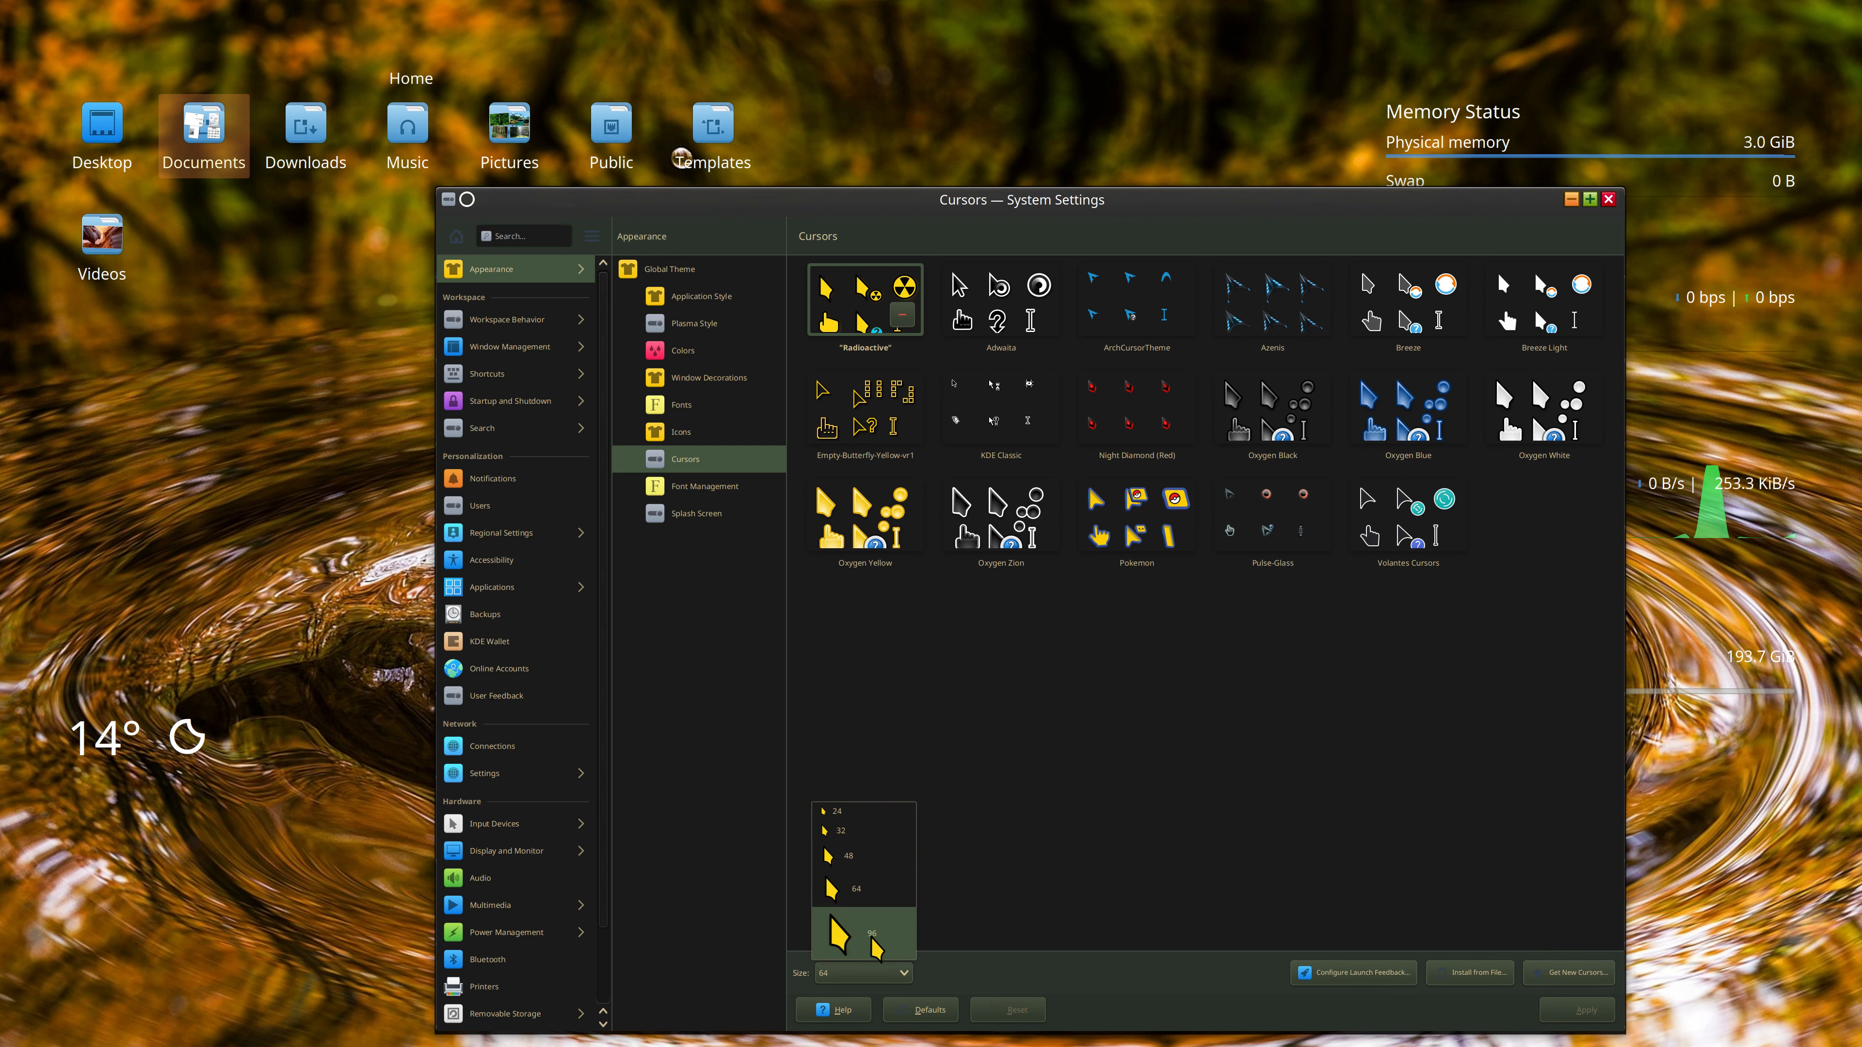
{"action": "left_click", "coordinate": [878, 948]}
{"action": "left_click", "coordinate": [1568, 1013]}
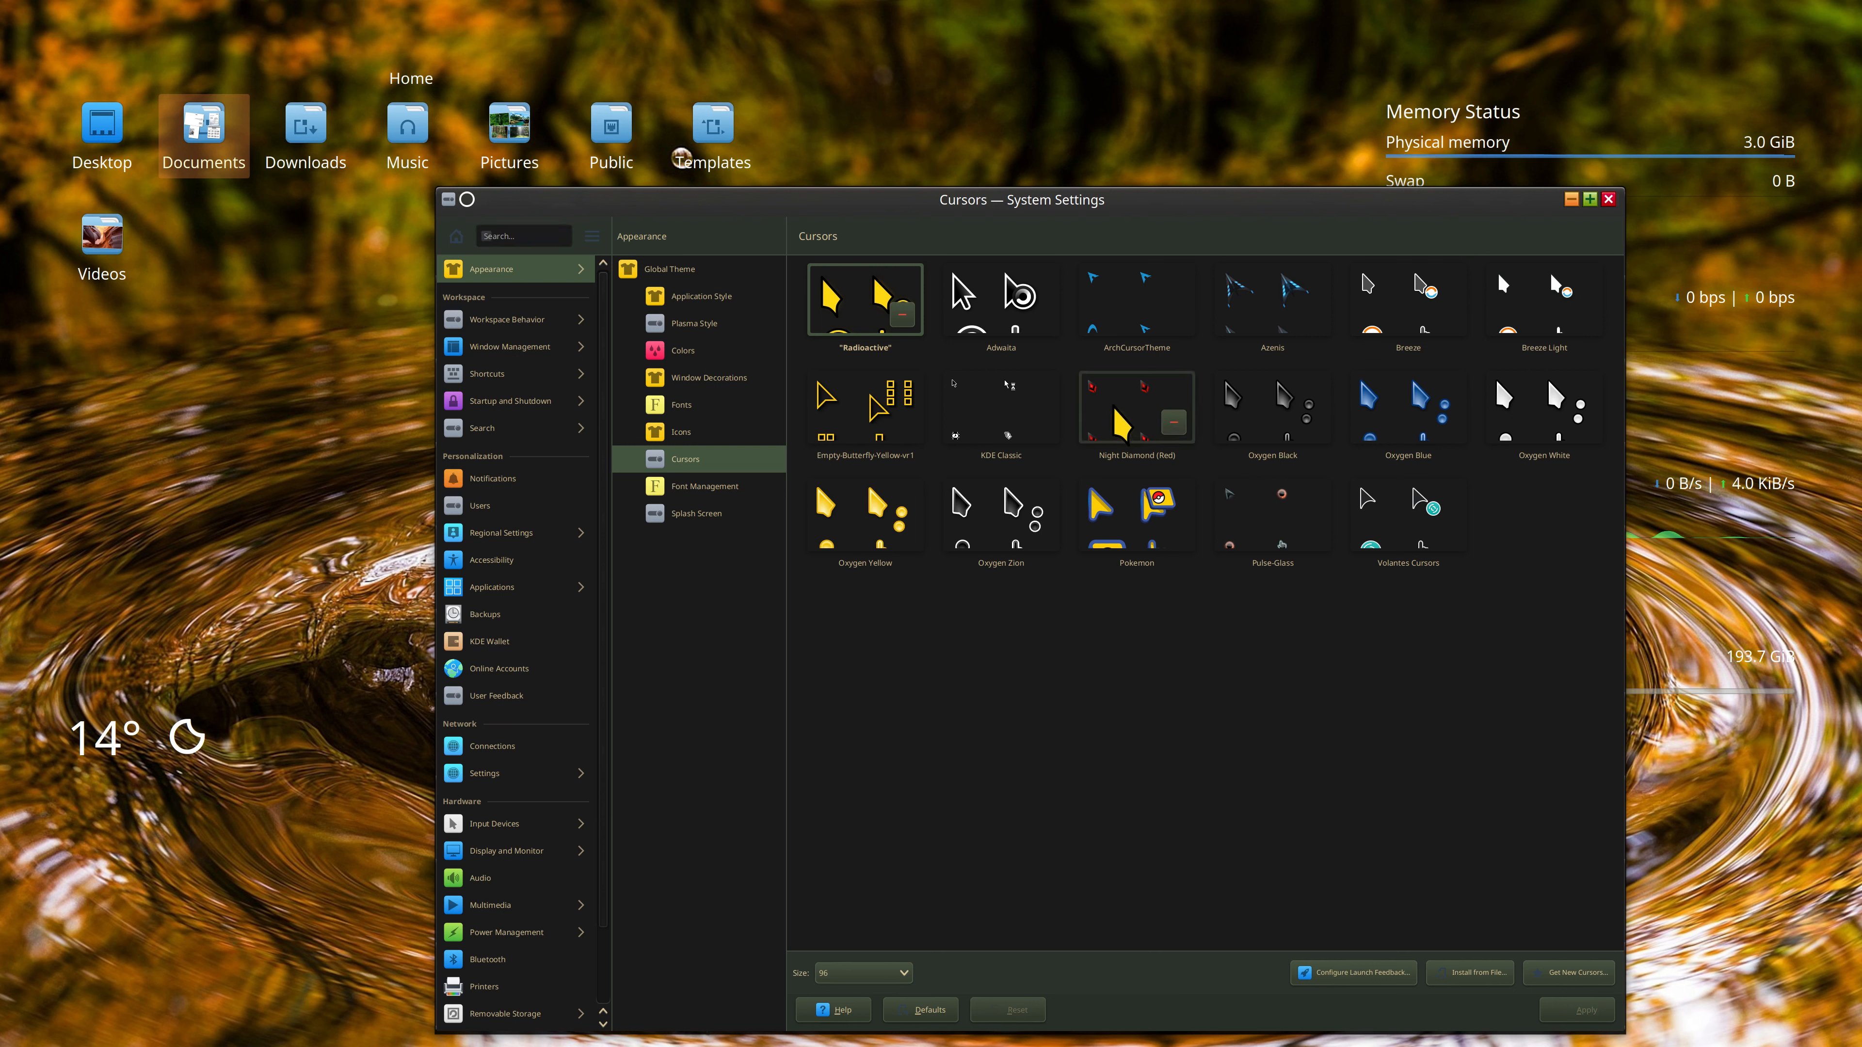
Step: Apply the Night Diamond (Red) cursor theme in the Cursors settings
{"action": "left_click", "coordinate": [1136, 407]}
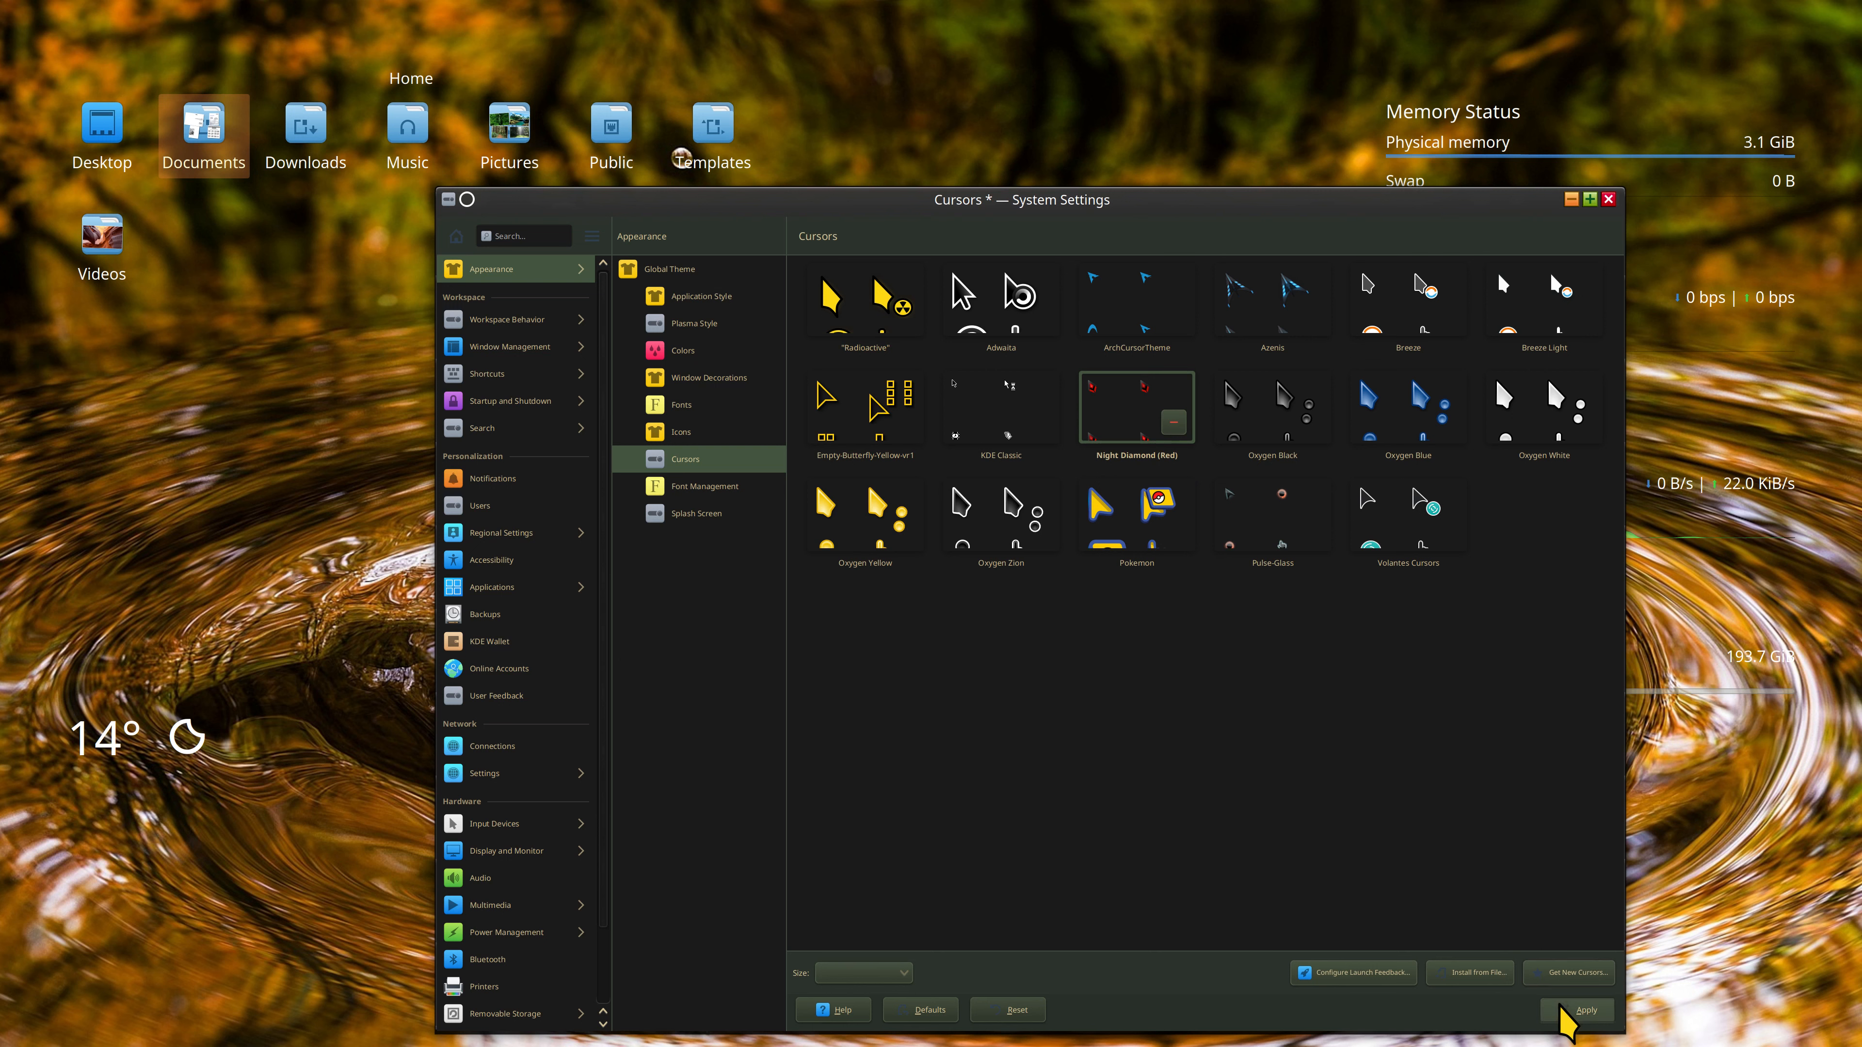
{"action": "left_click", "coordinate": [1585, 1010]}
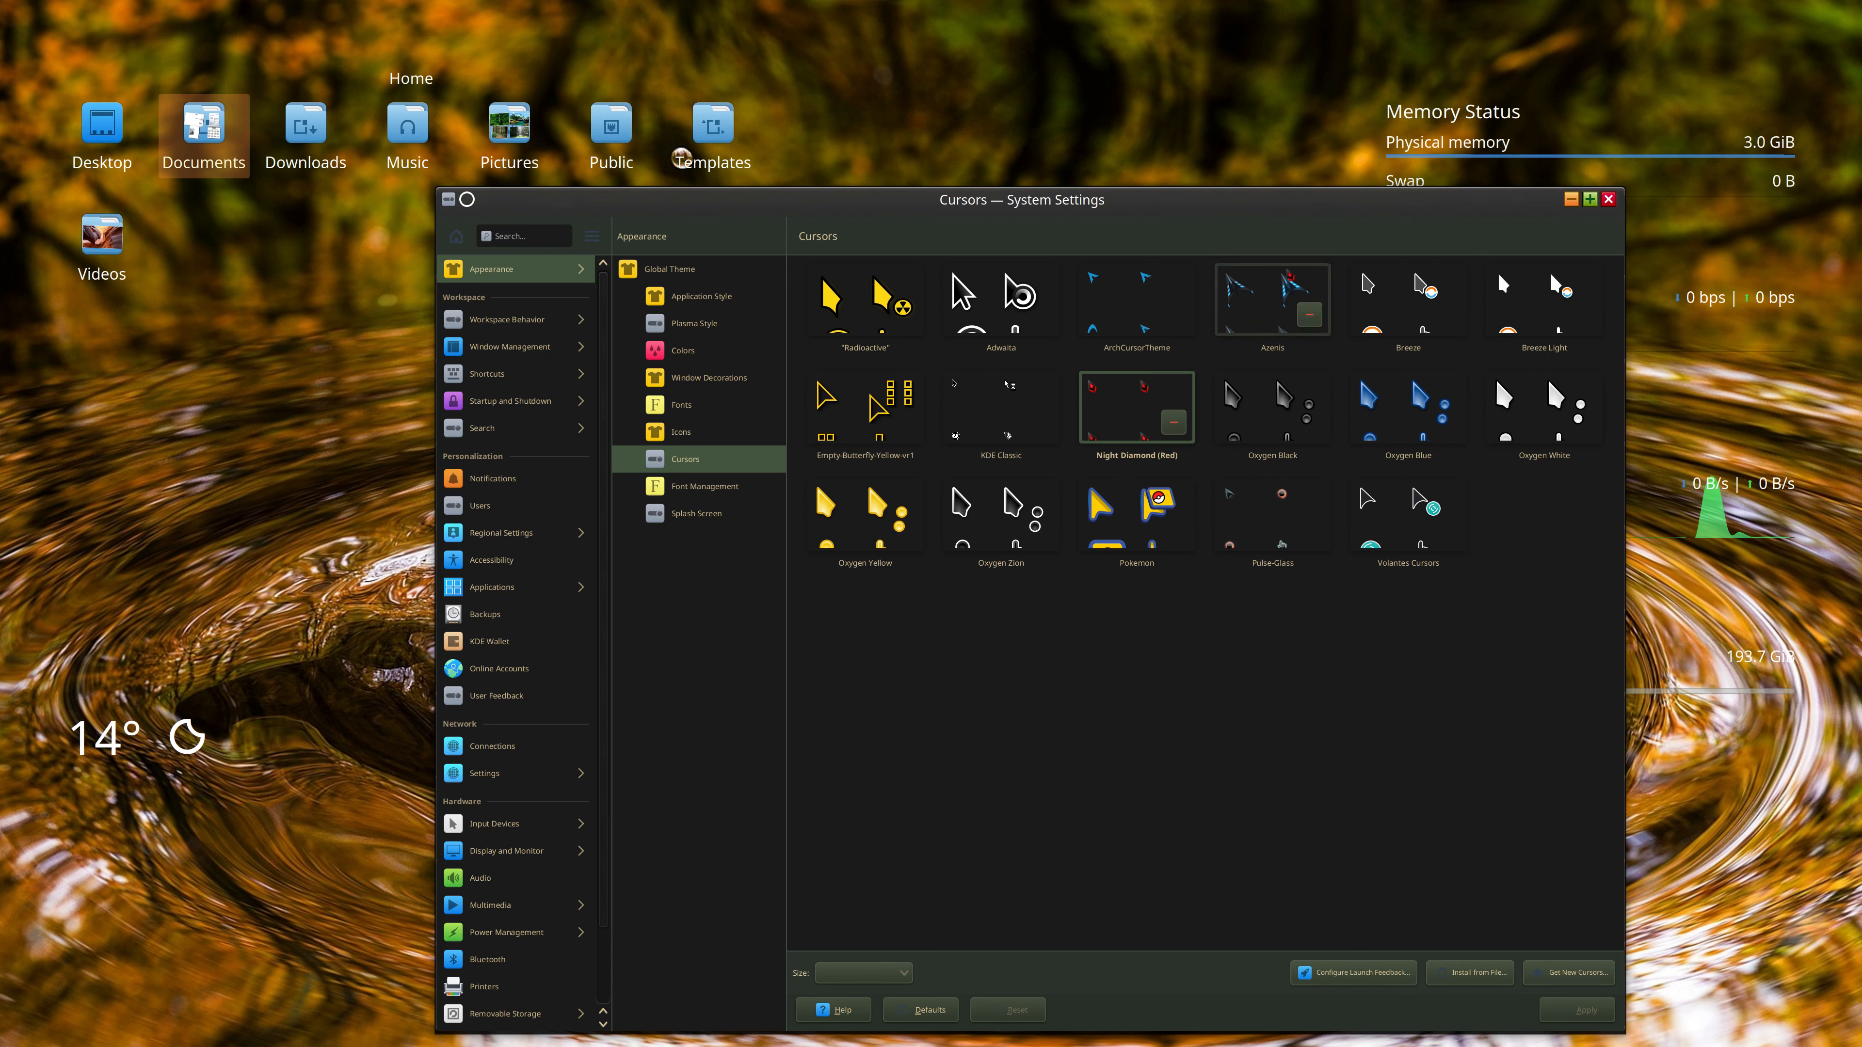
Step: Apply the Azenis cursor theme and close the System Settings window
{"action": "left_click", "coordinate": [1273, 297]}
{"action": "left_click", "coordinate": [1581, 1012]}
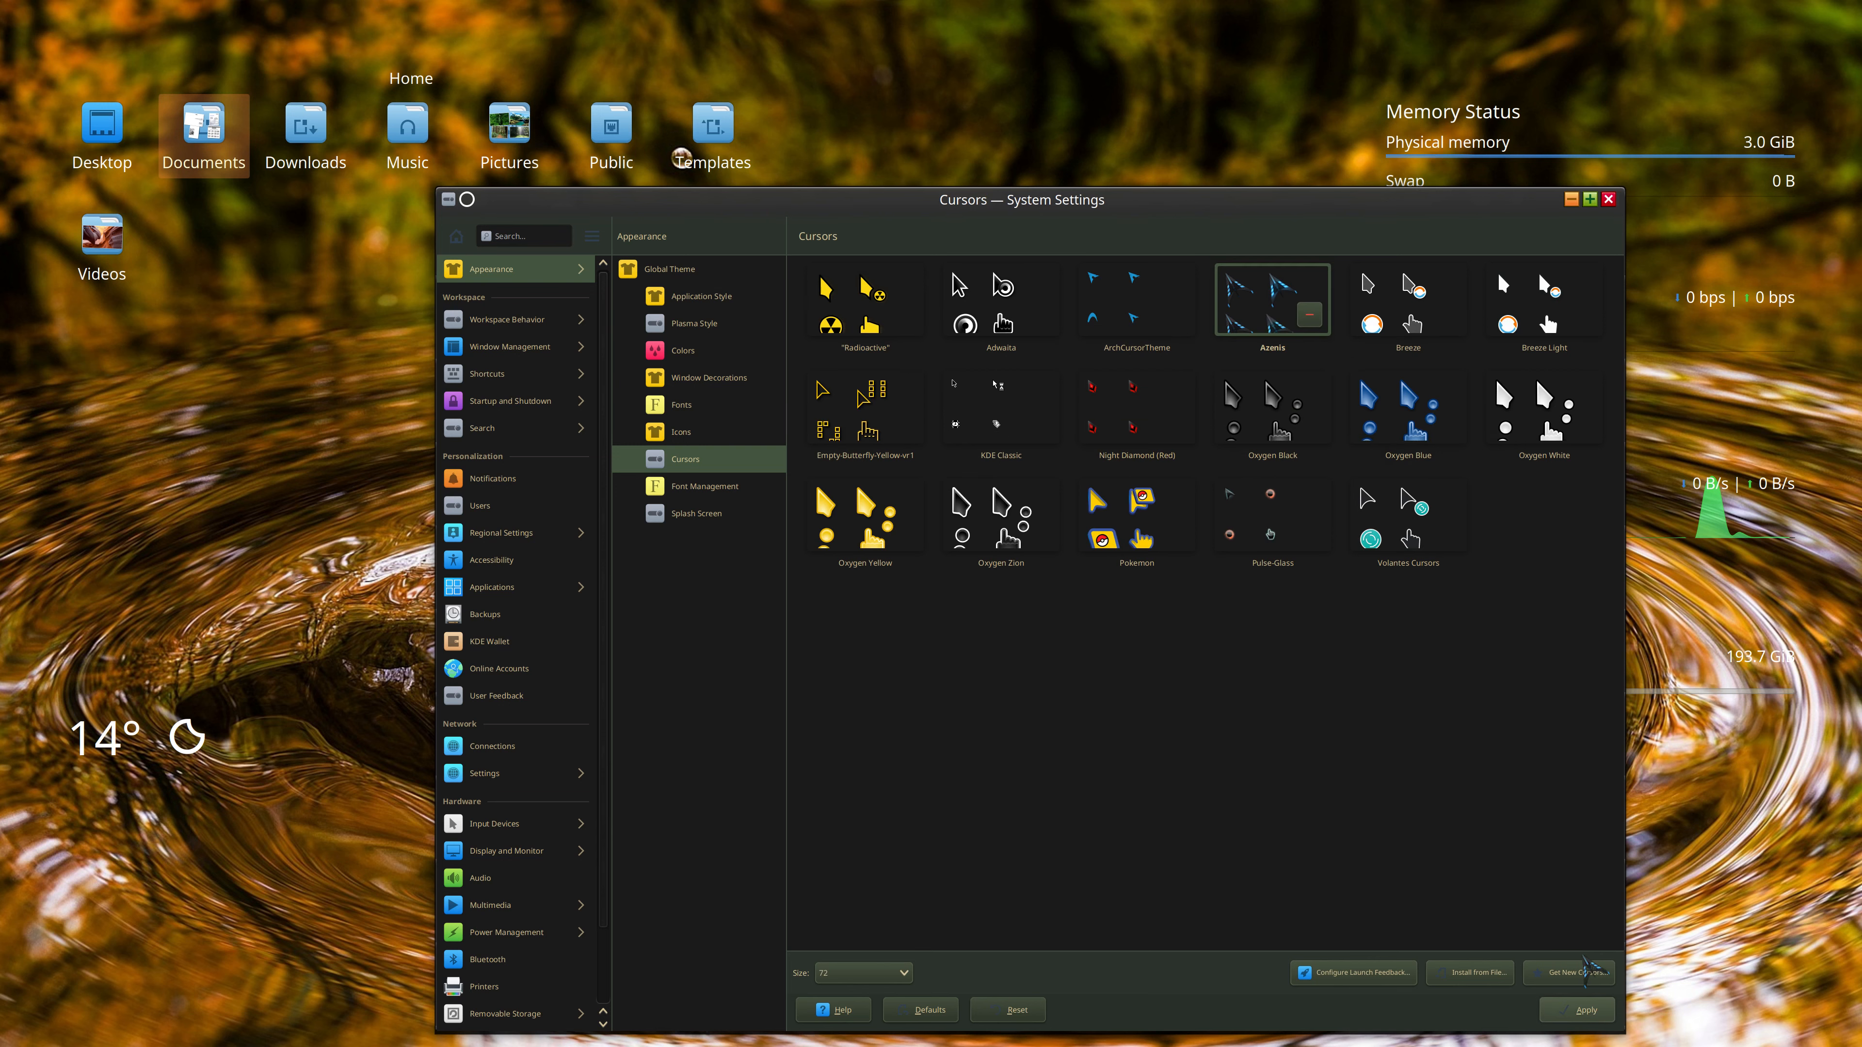
{"action": "left_click", "coordinate": [1608, 199]}
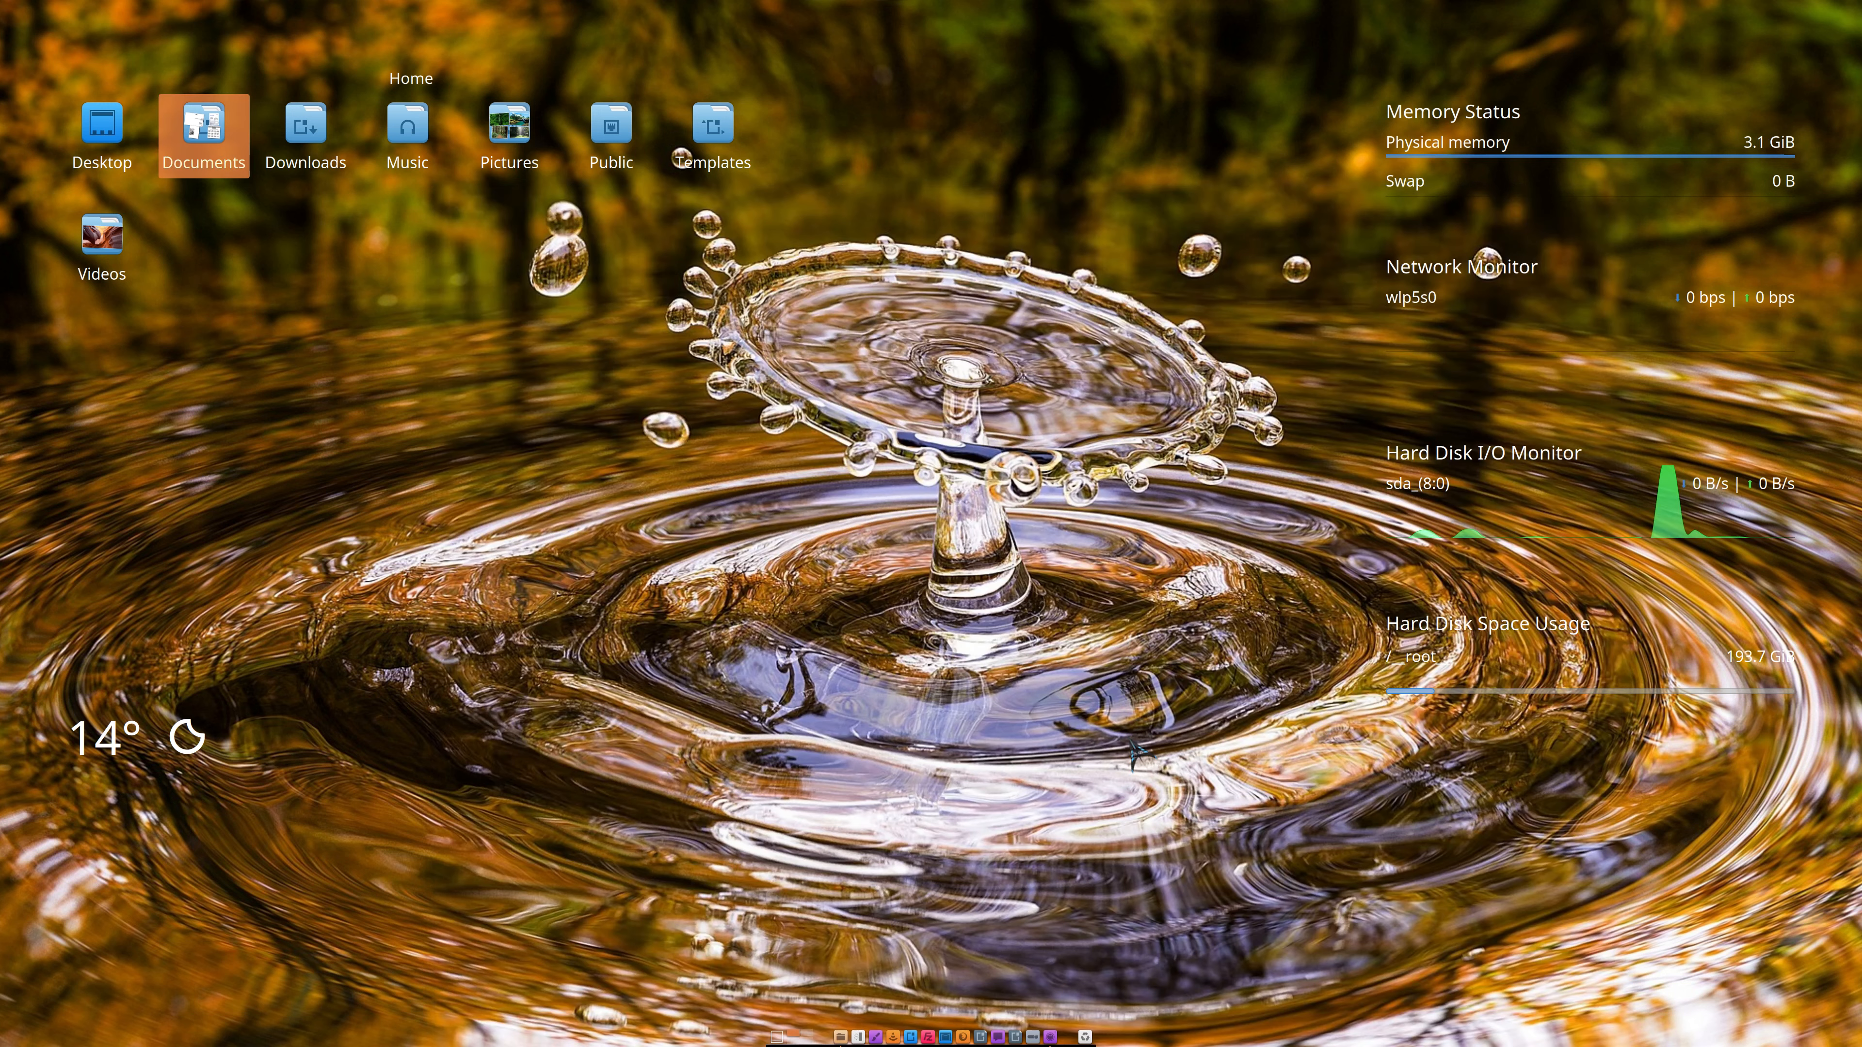